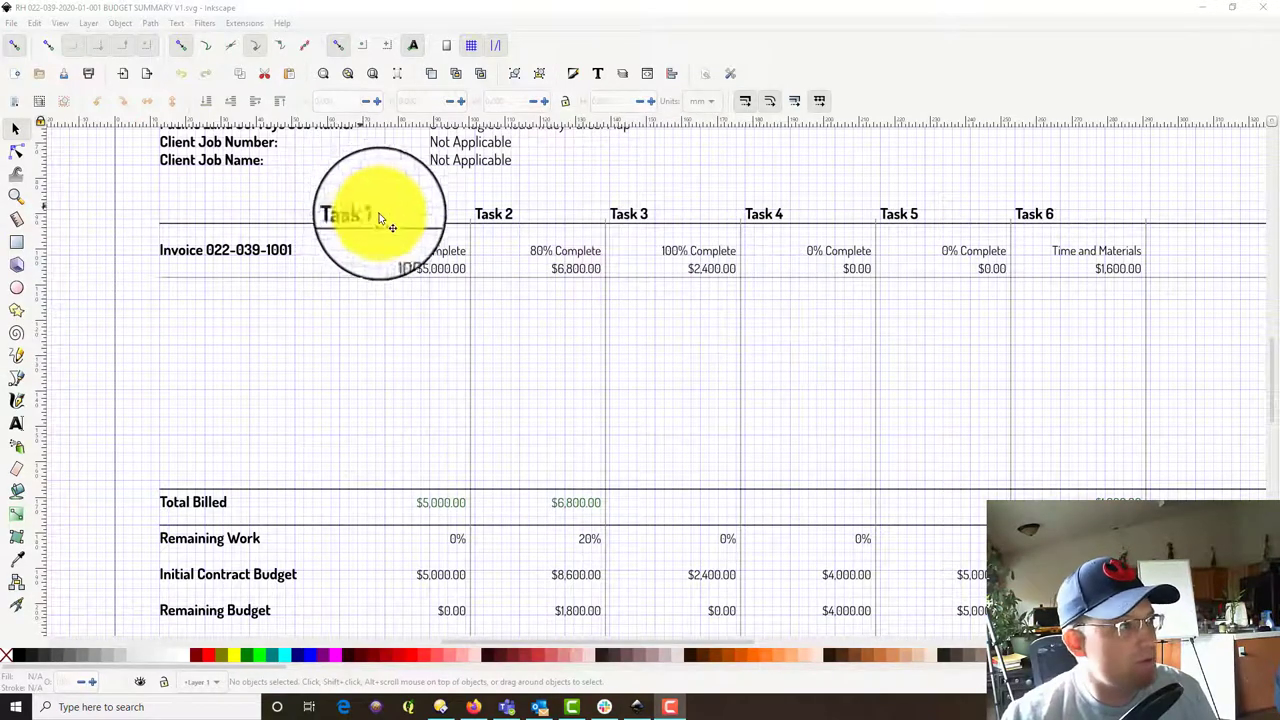
Examine the budget summary sheet, from the heading and job details to the task columns, invoice row and totals.
scroll(379, 215, up, 6)
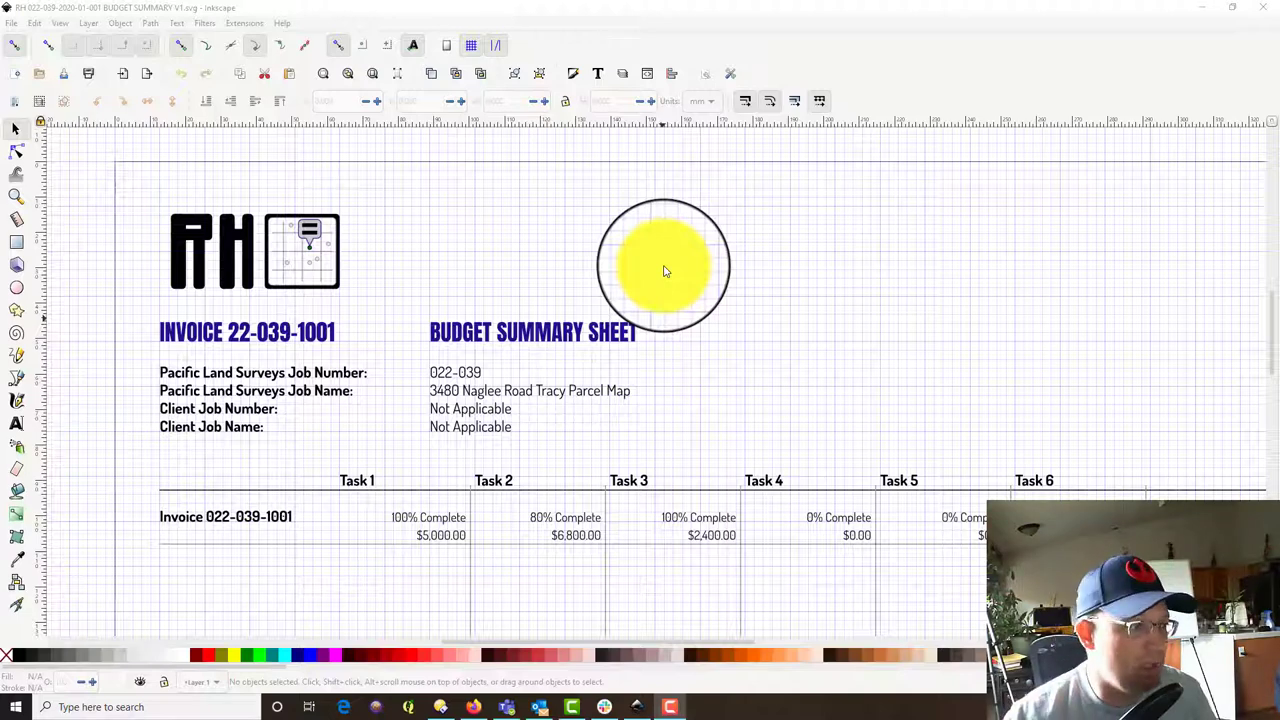
click(683, 246)
scroll(686, 246, down, 4)
scroll(760, 240, up, 3)
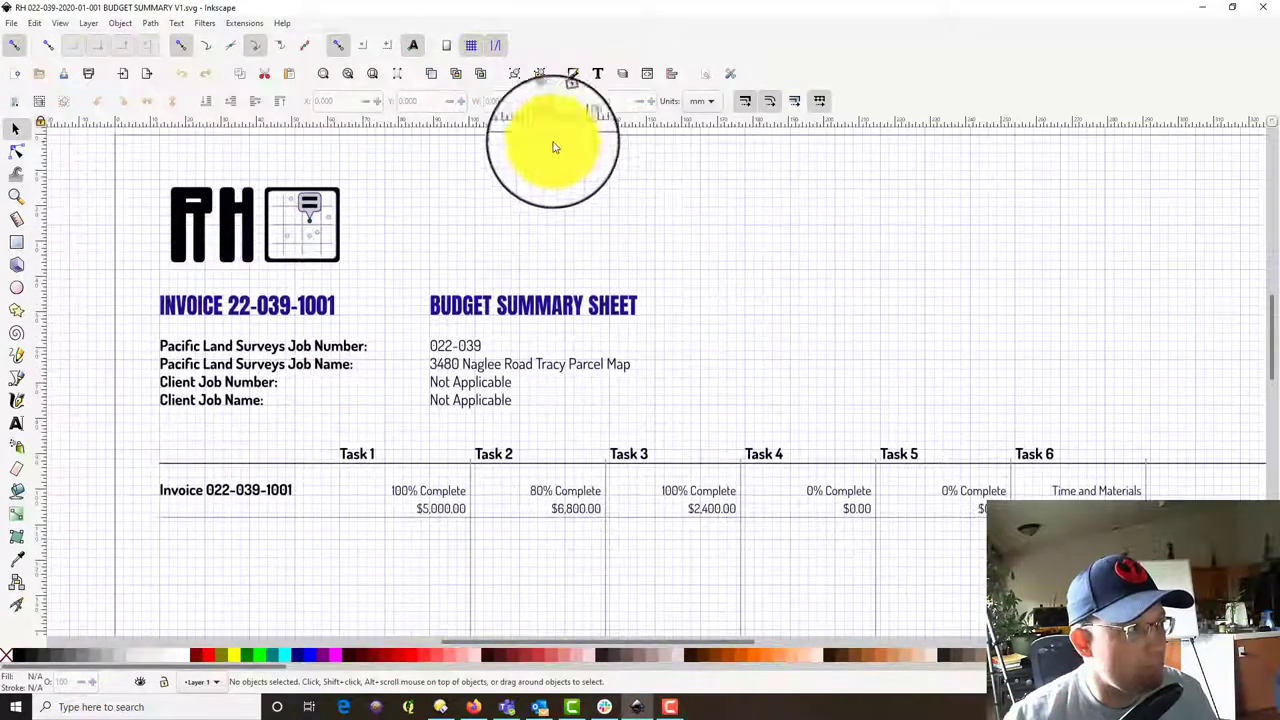
click(371, 74)
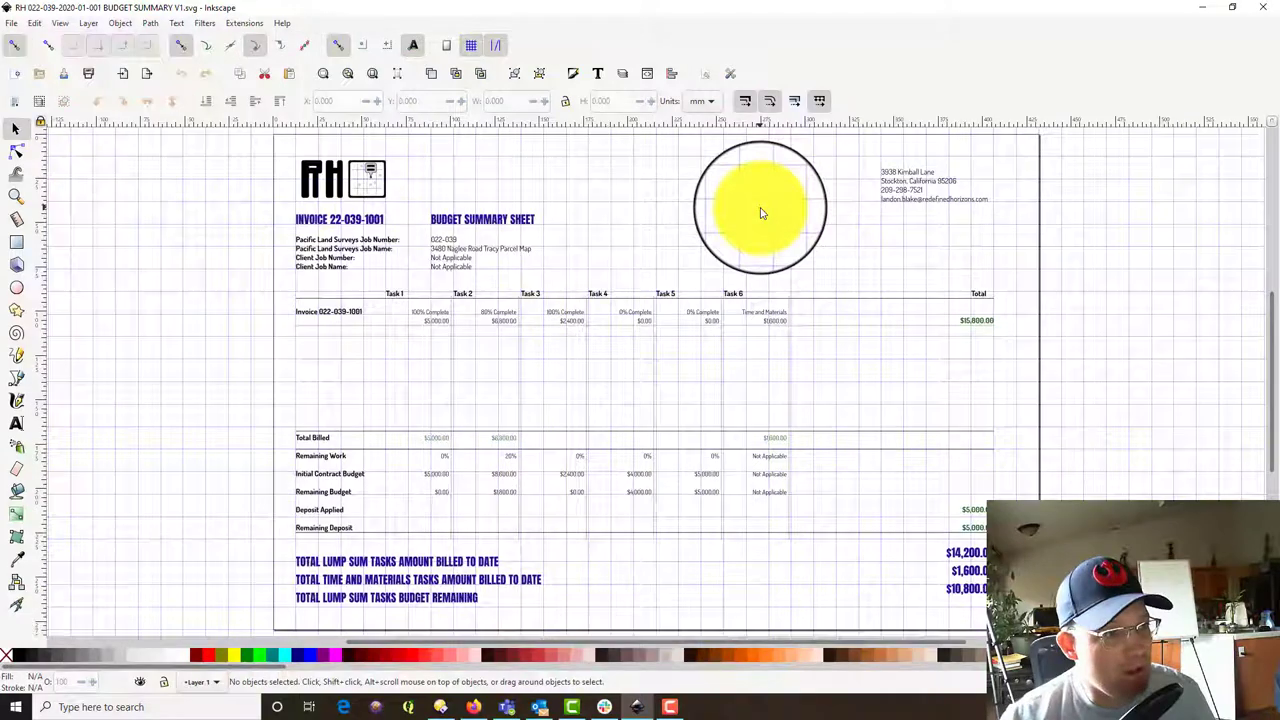
scroll(760, 213, down, 2)
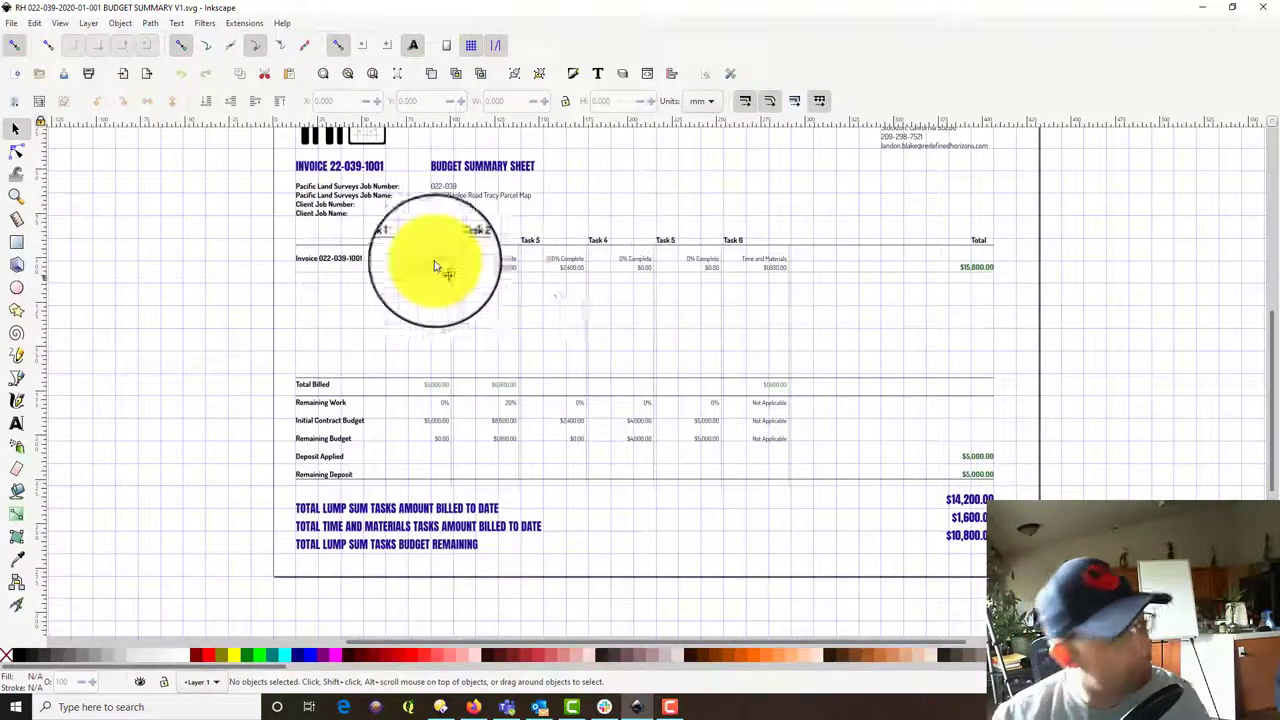
ctrl+scroll(677, 280, up, 5)
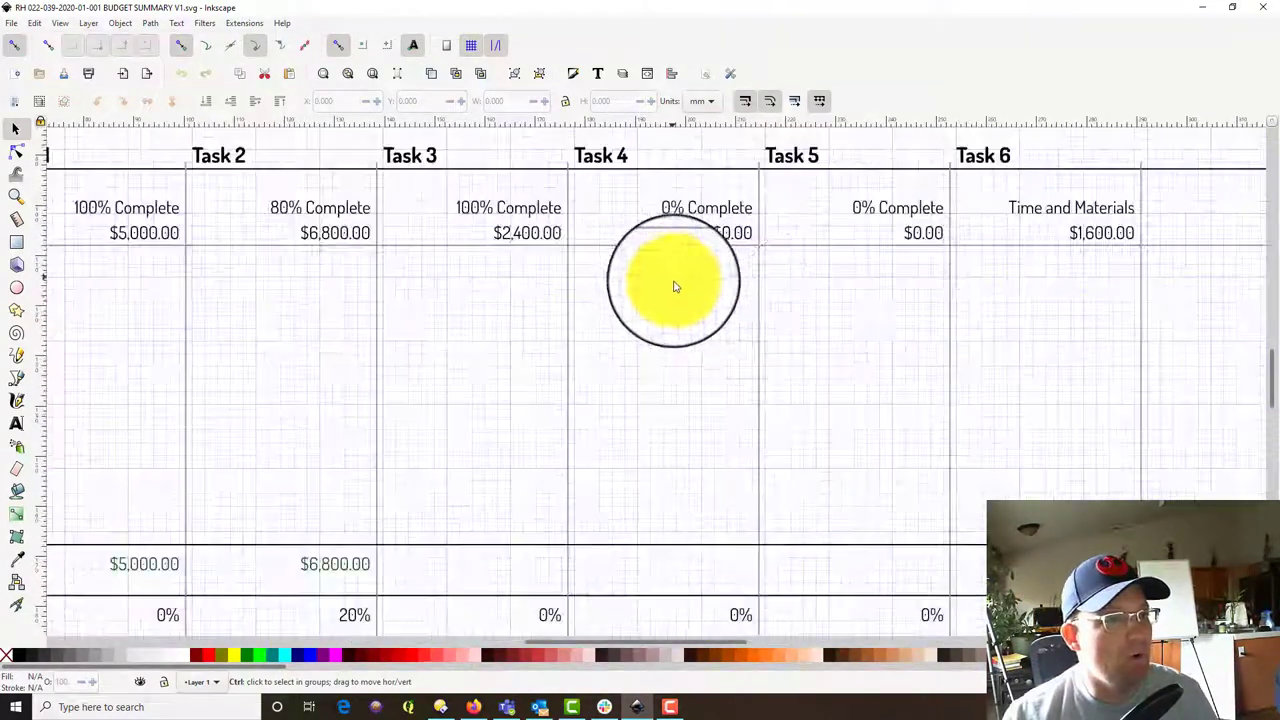
ctrl+scroll(790, 297, down, 3)
ctrl+scroll(940, 300, up, 1)
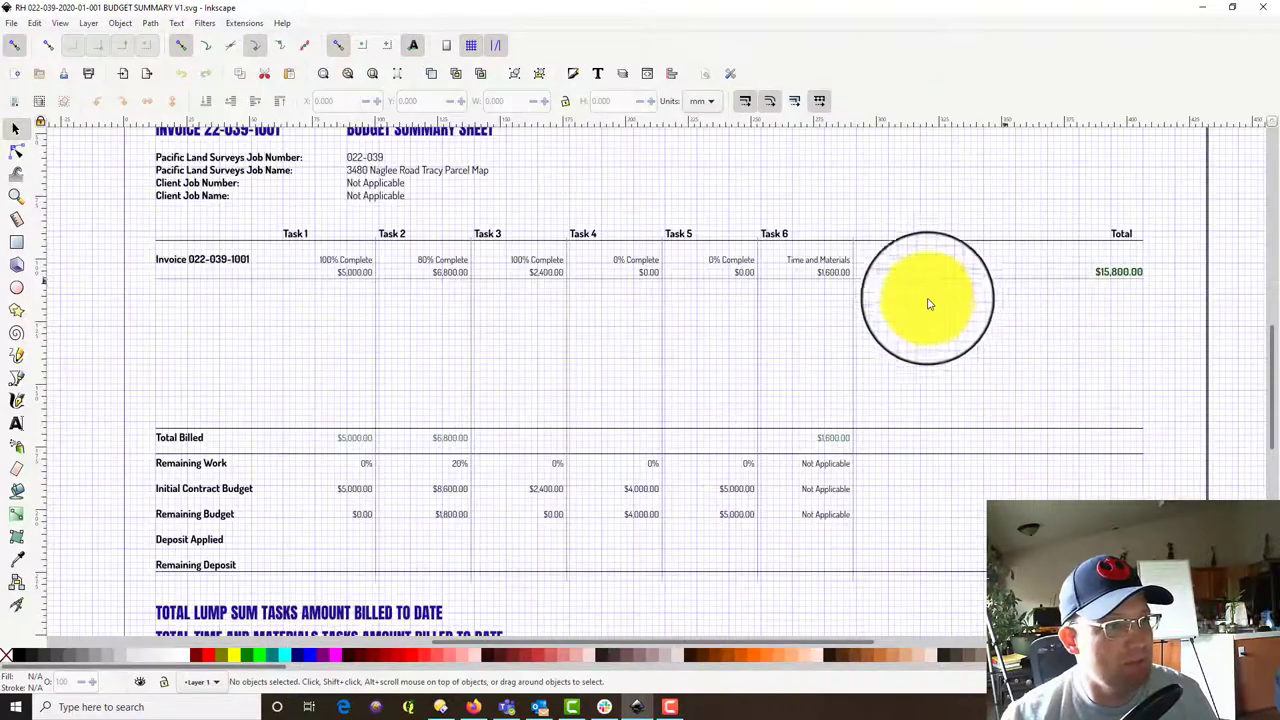
scroll(838, 320, up, 2)
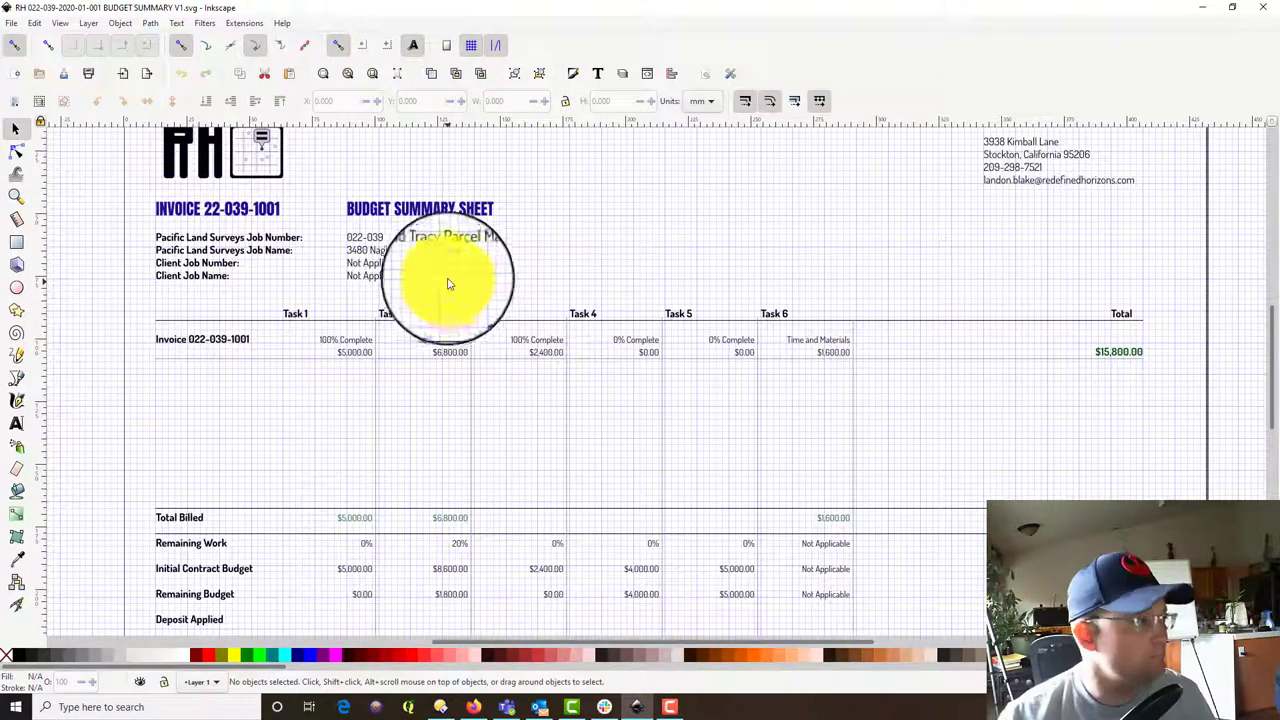
scroll(450, 185, down, 2)
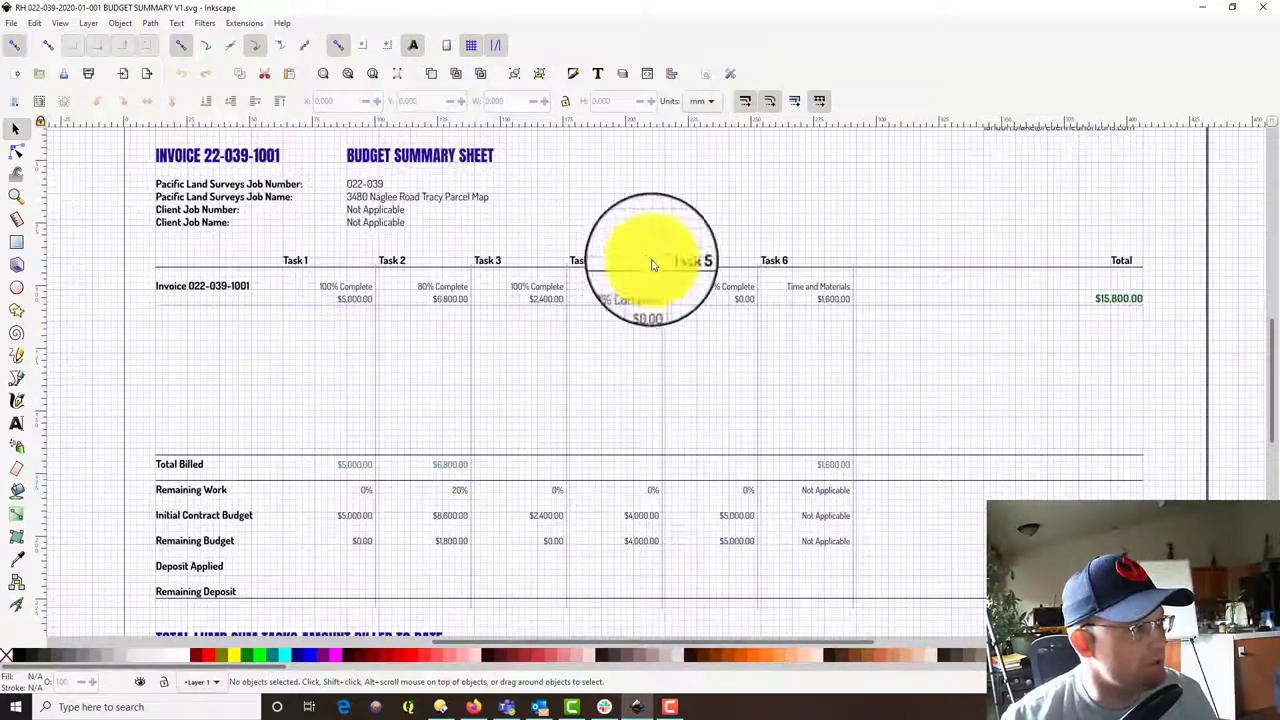
scroll(654, 263, up, 5)
scroll(1054, 263, down, 3)
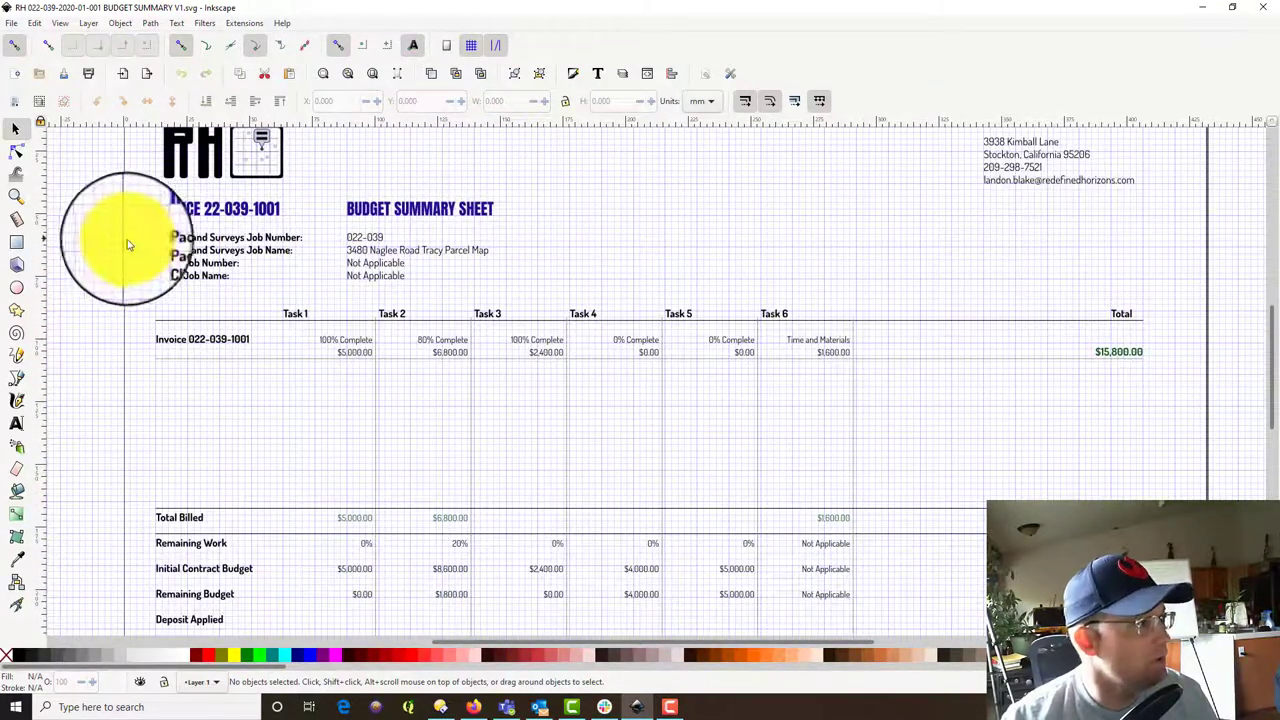
click(234, 210)
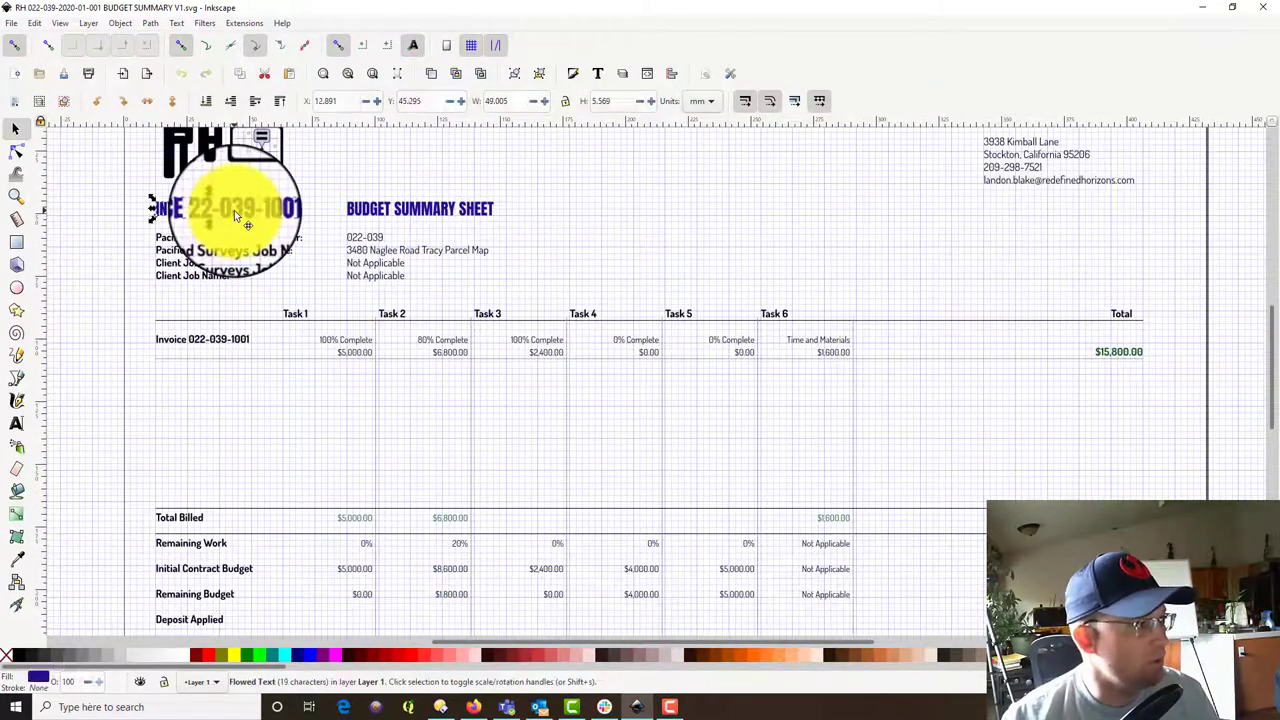
click(597, 73)
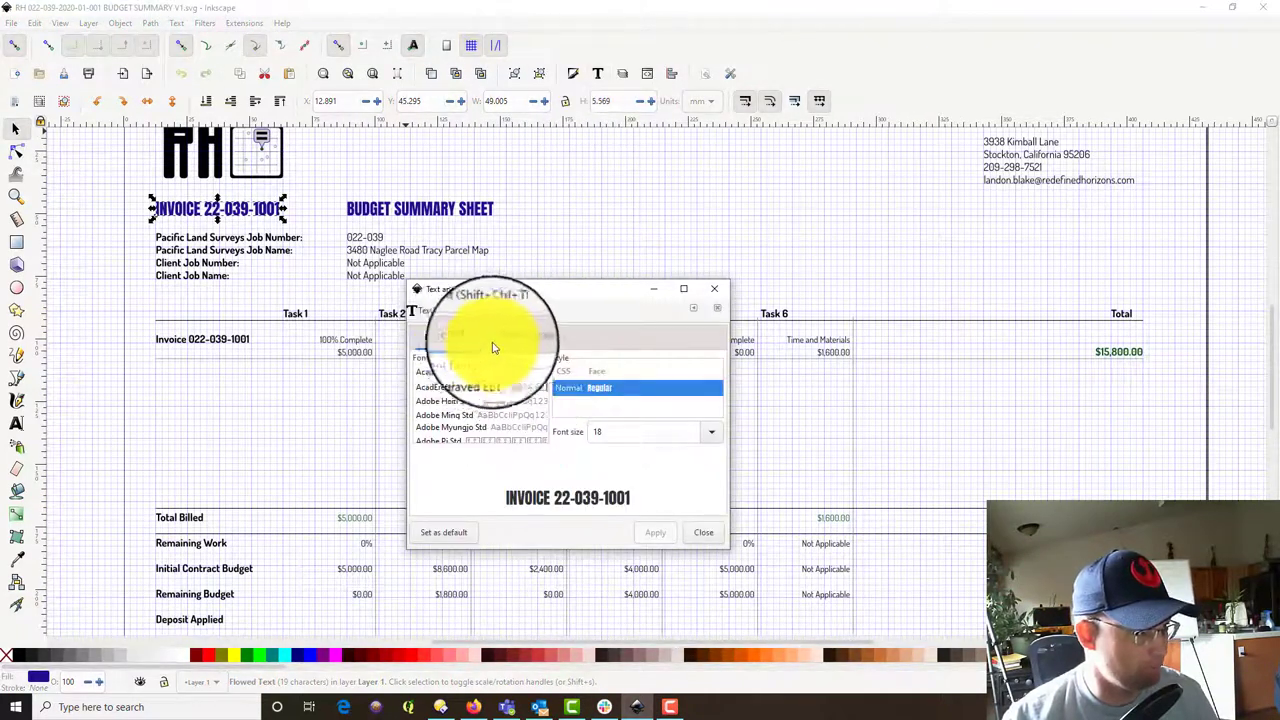
click(525, 337)
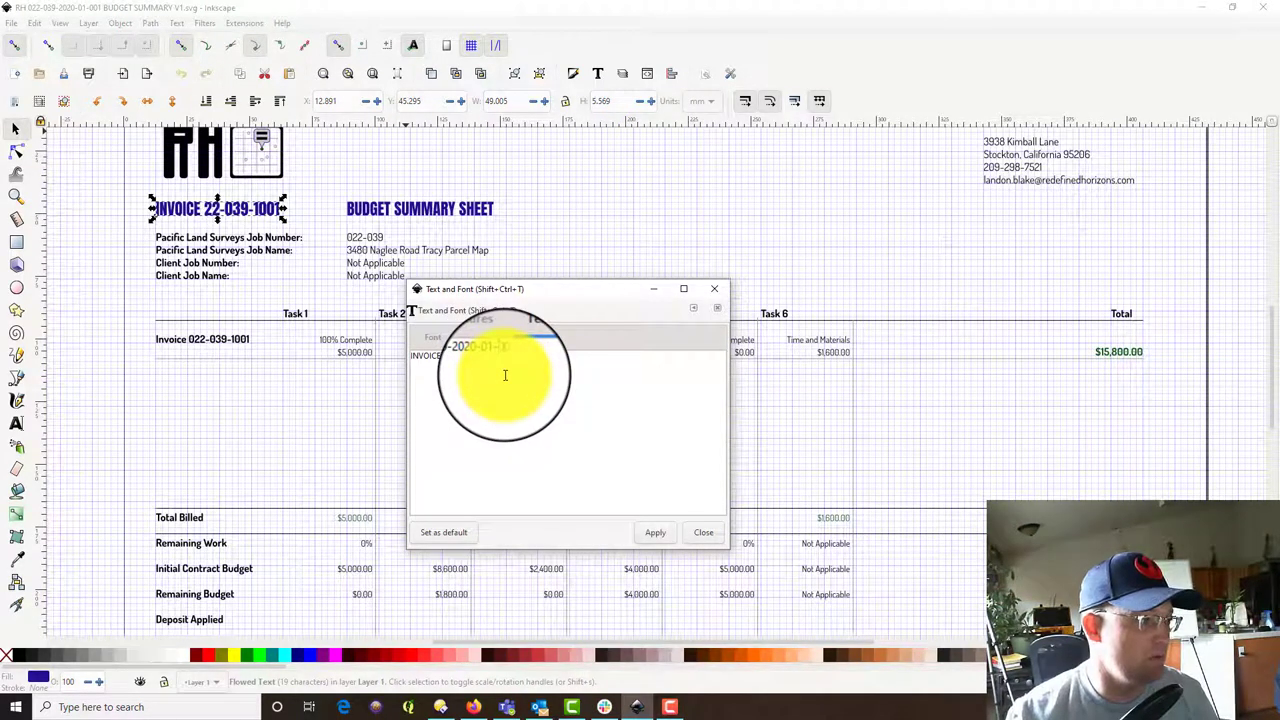
click(656, 532)
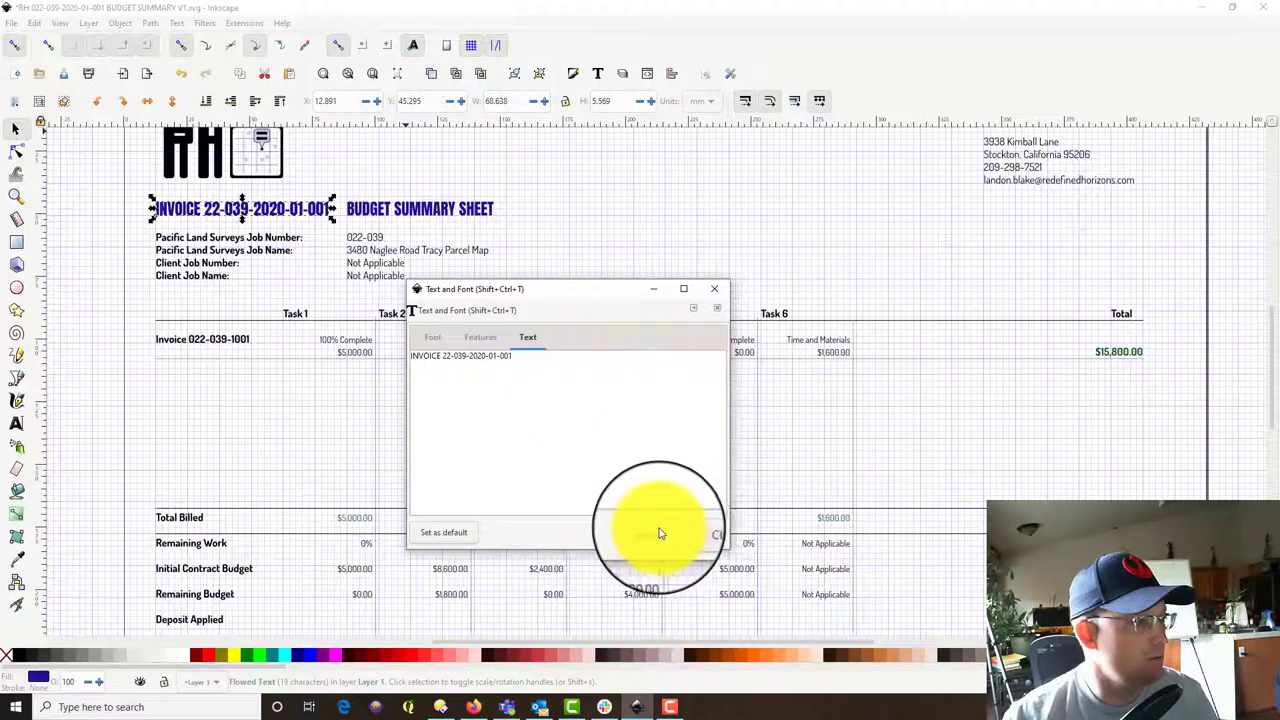
click(714, 288)
click(141, 240)
scroll(489, 369, down, 2)
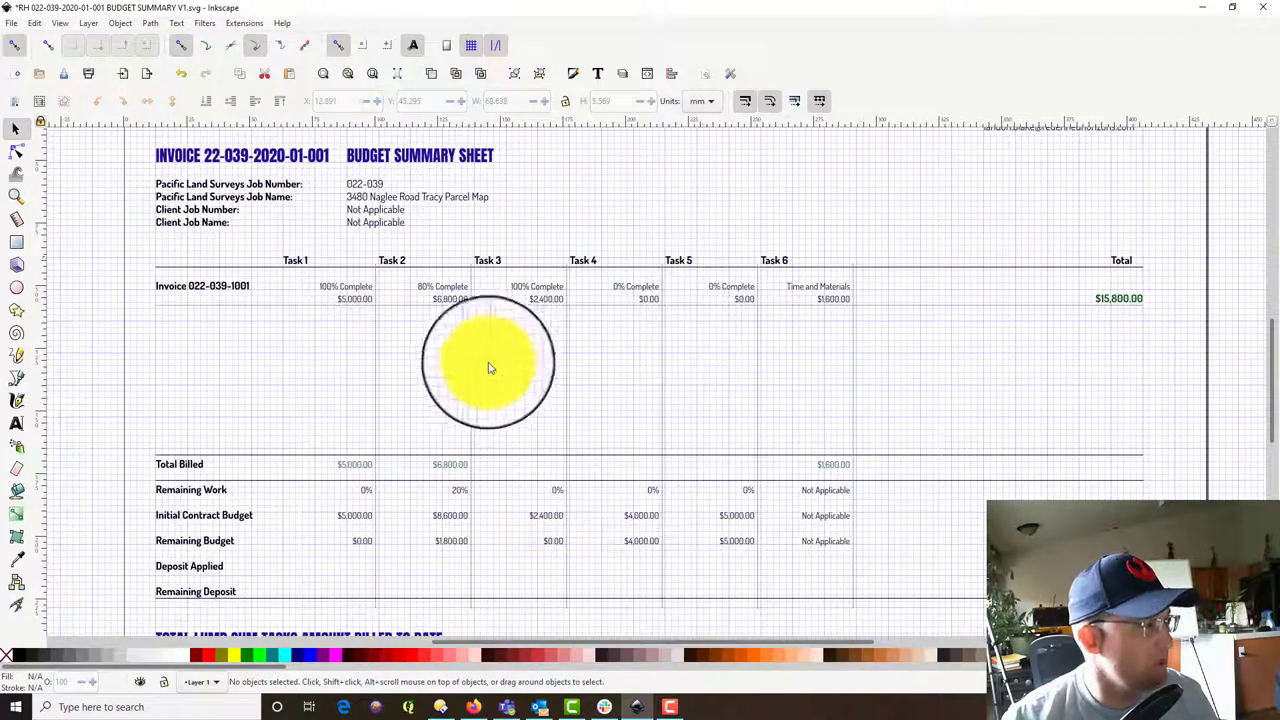
click(470, 372)
scroll(300, 300, up, 2)
scroll(330, 362, down, 2)
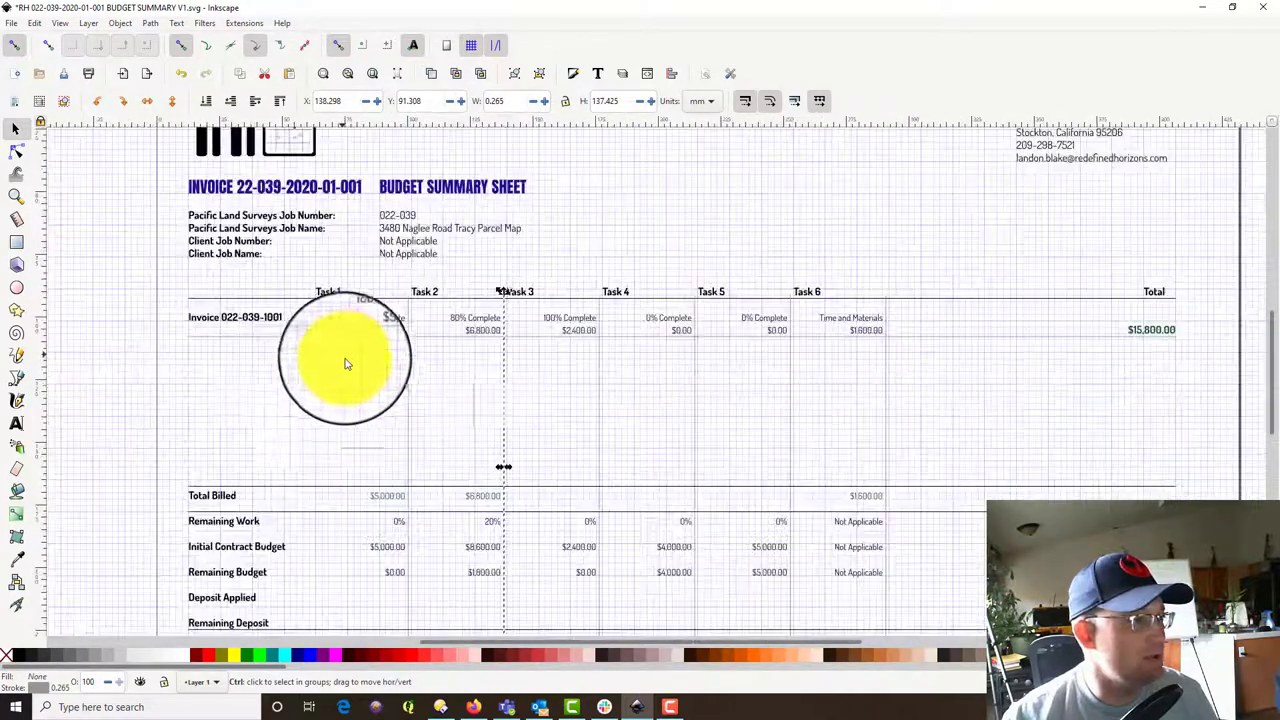
click(224, 390)
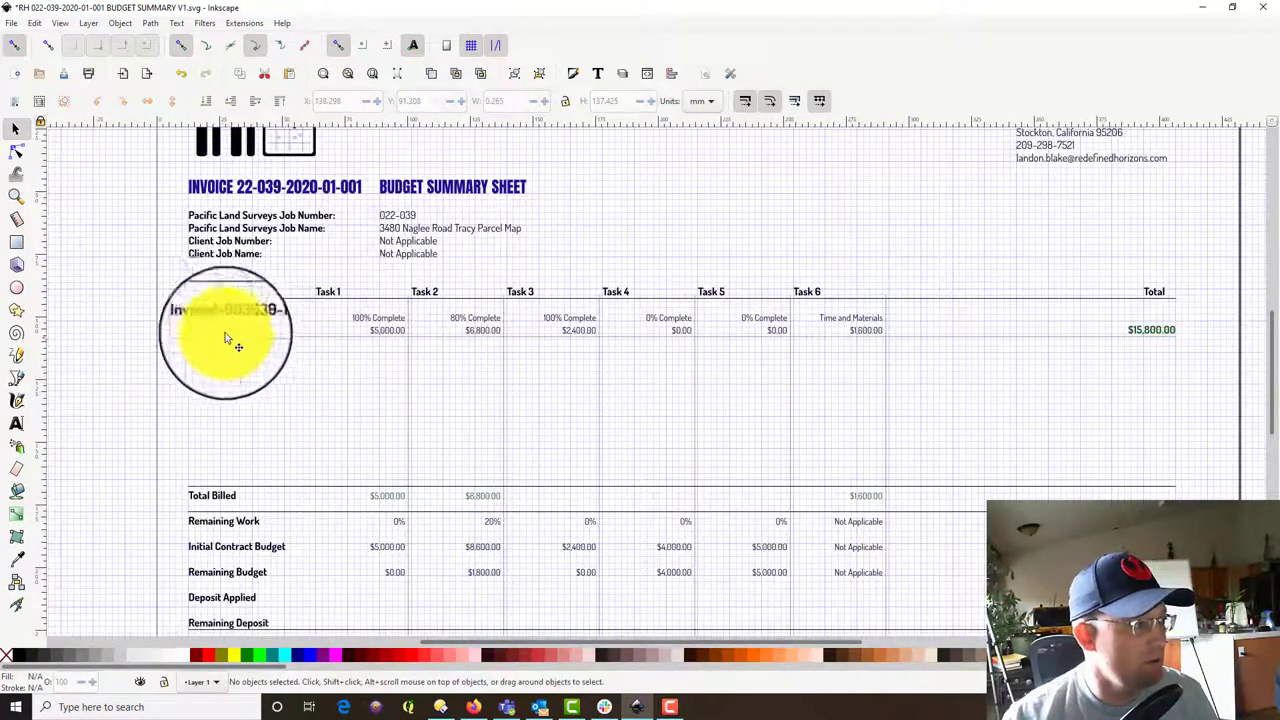
scroll(300, 320, up, 2)
scroll(298, 437, up, 1)
scroll(363, 470, down, 1)
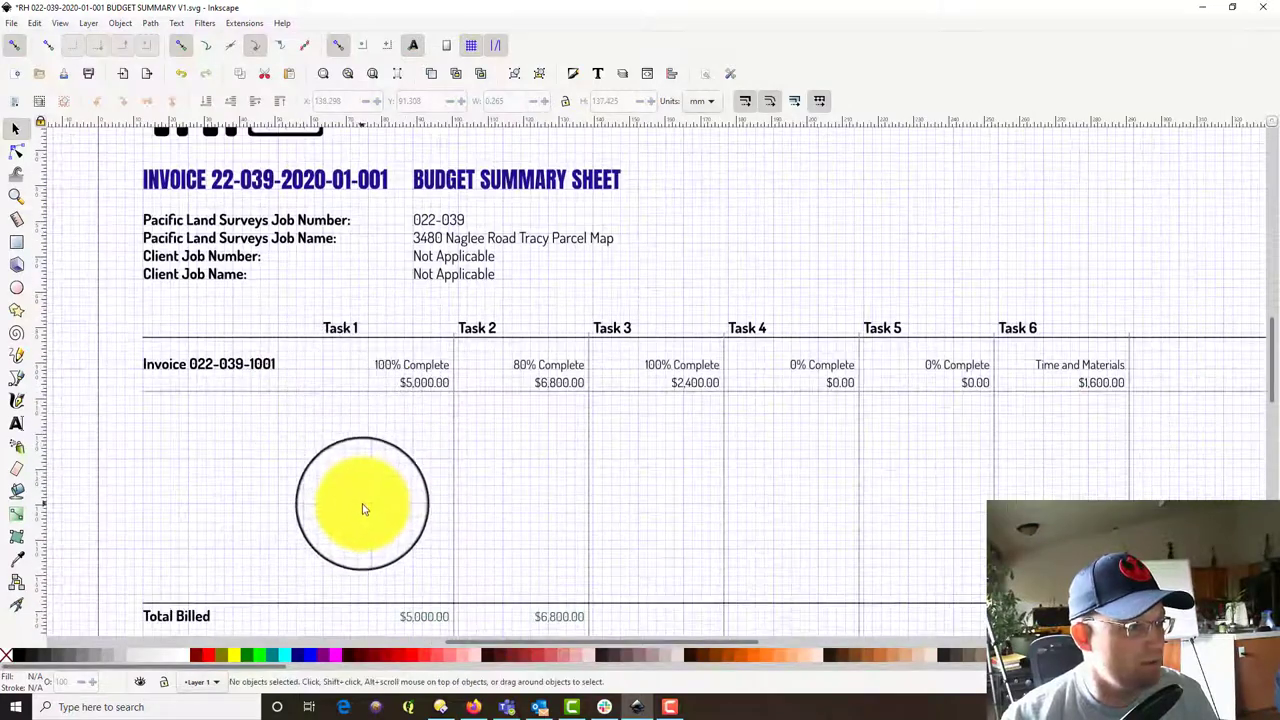
drag(363, 509, 279, 411)
scroll(279, 411, up, 1)
scroll(286, 423, down, 2)
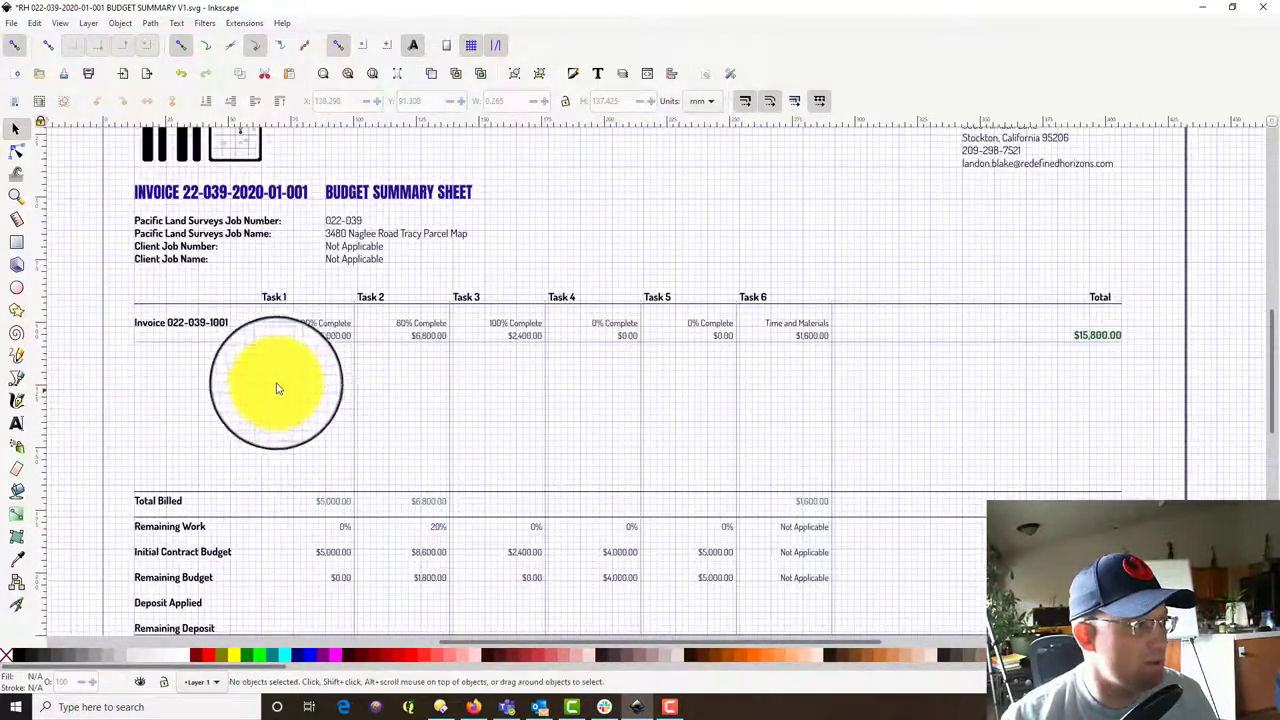
drag(115, 310, 1165, 372)
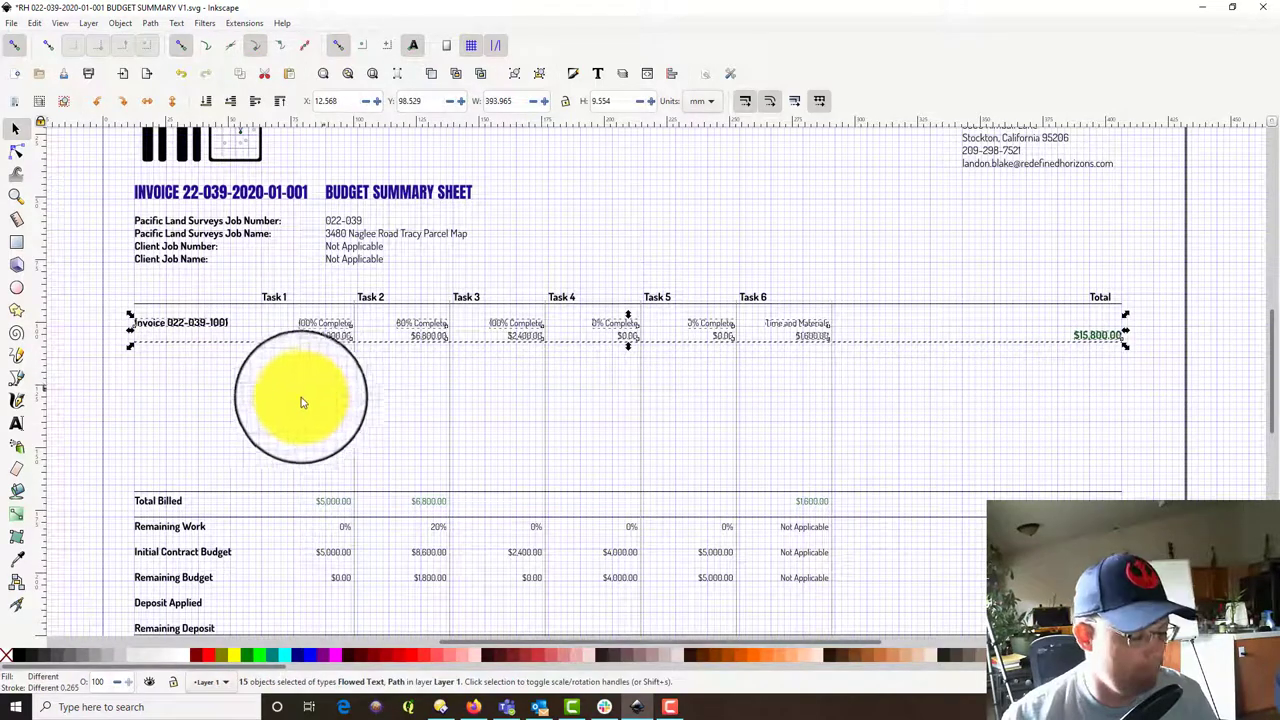
scroll(128, 357, up, 2)
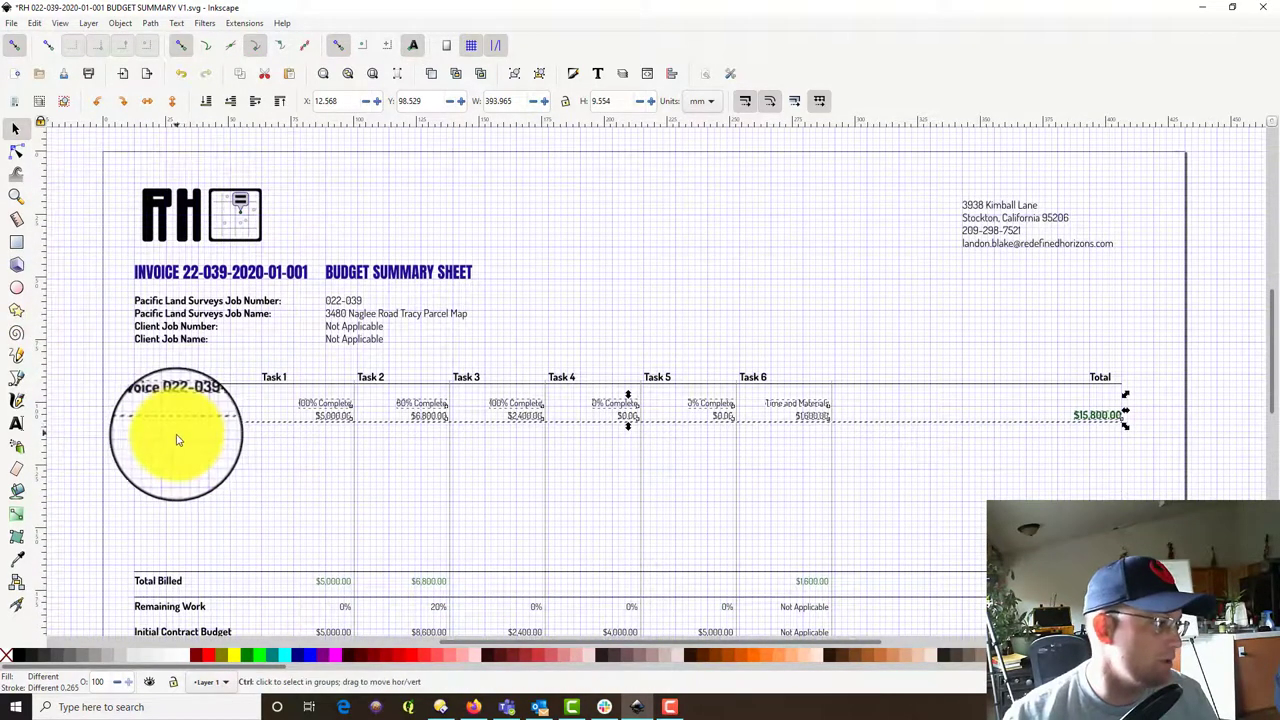
scroll(176, 438, up, 5)
scroll(186, 417, down, 4)
scroll(249, 343, down, 1)
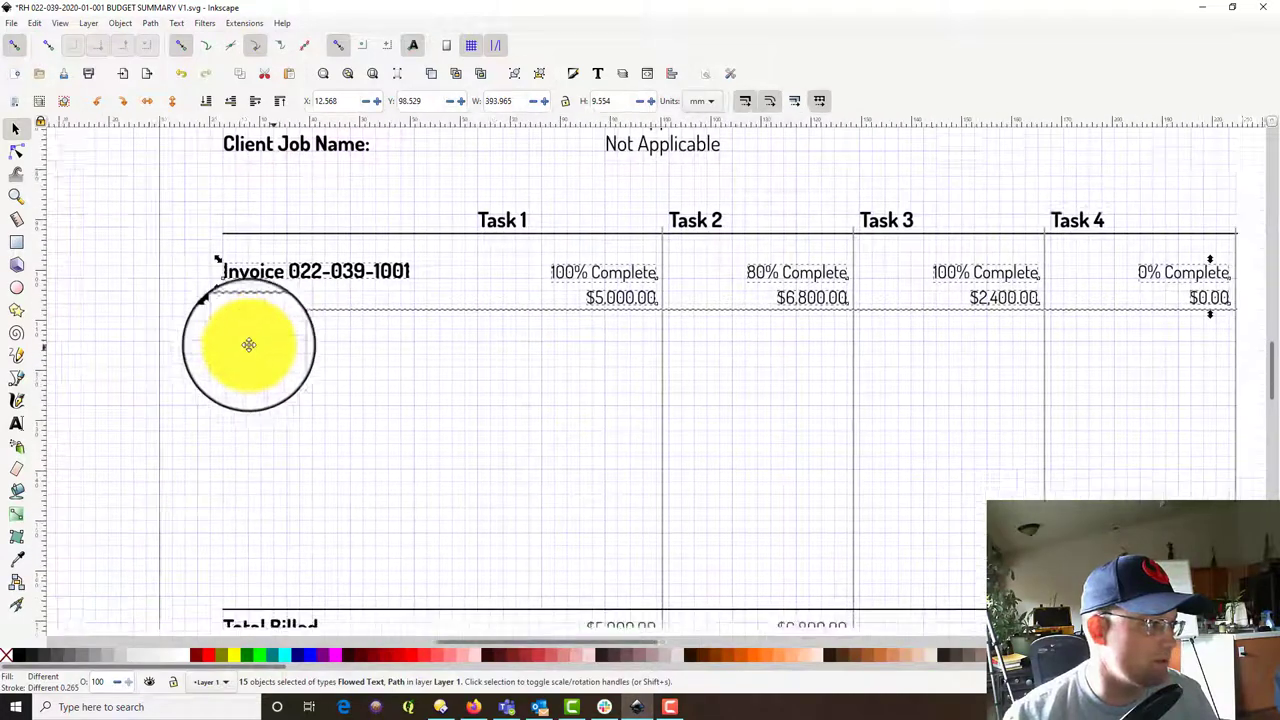
scroll(222, 347, right, 1)
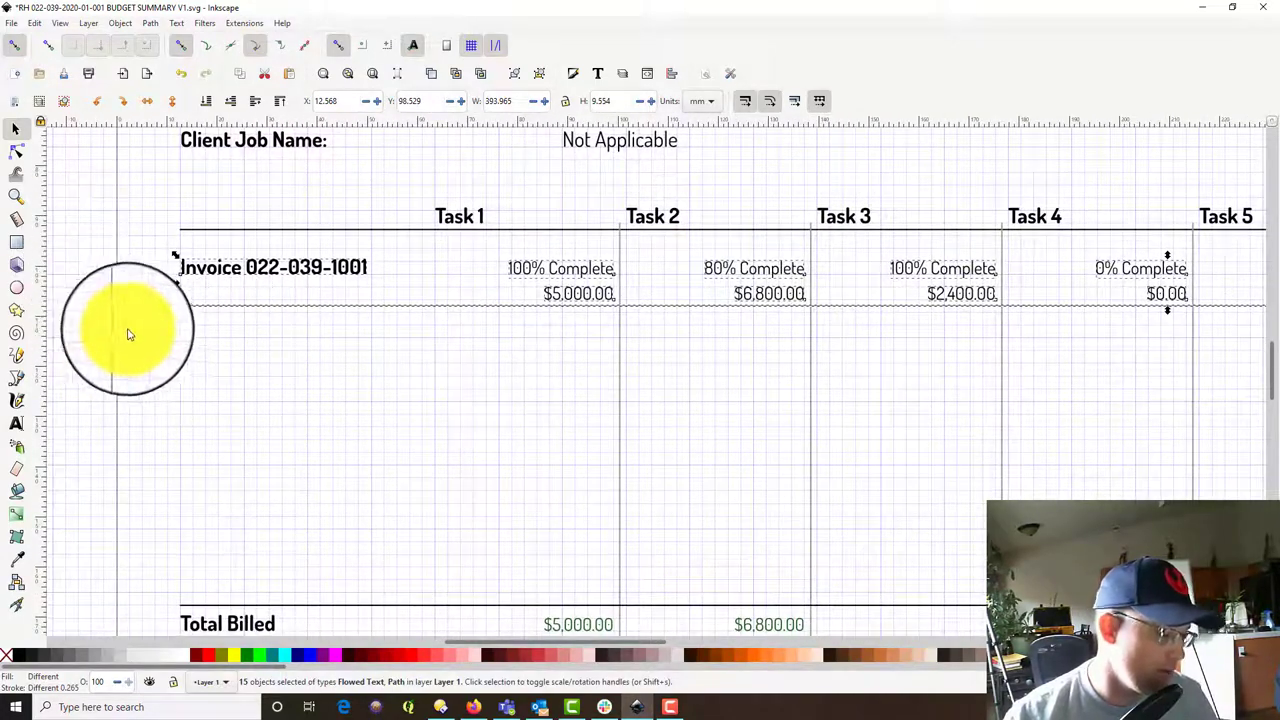
key(ctrl+v)
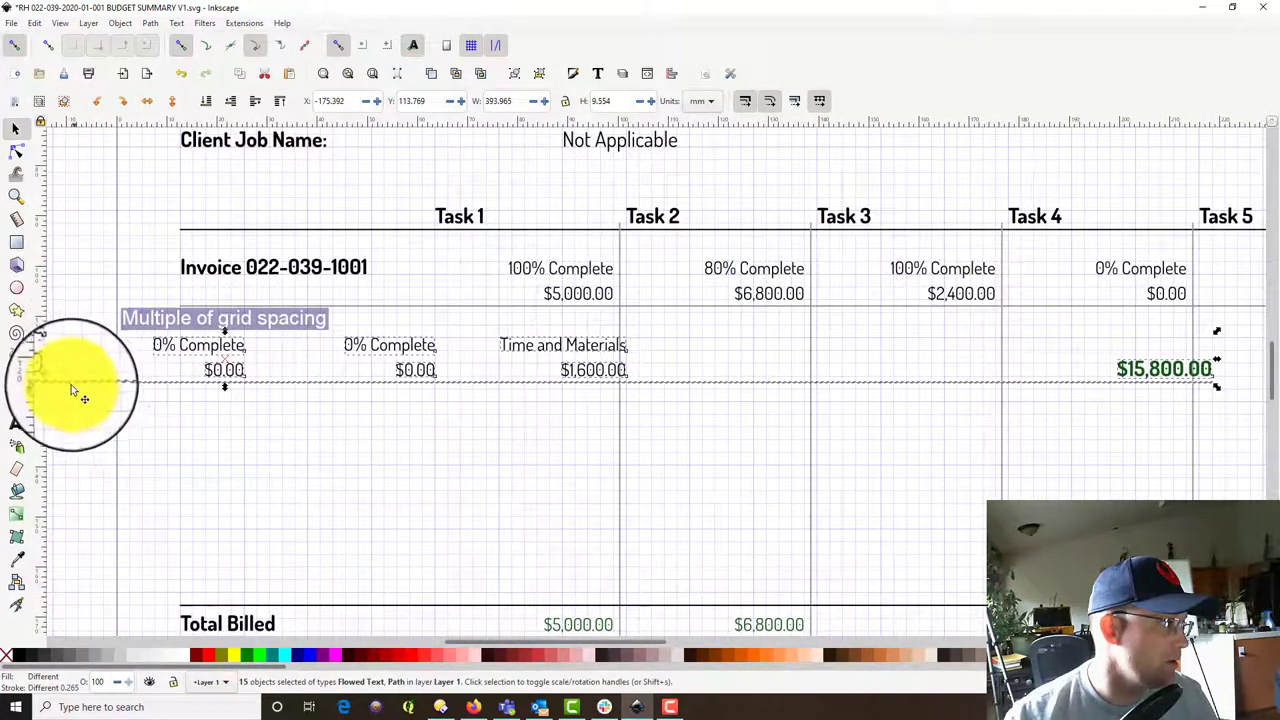
drag(70, 383, 960, 390)
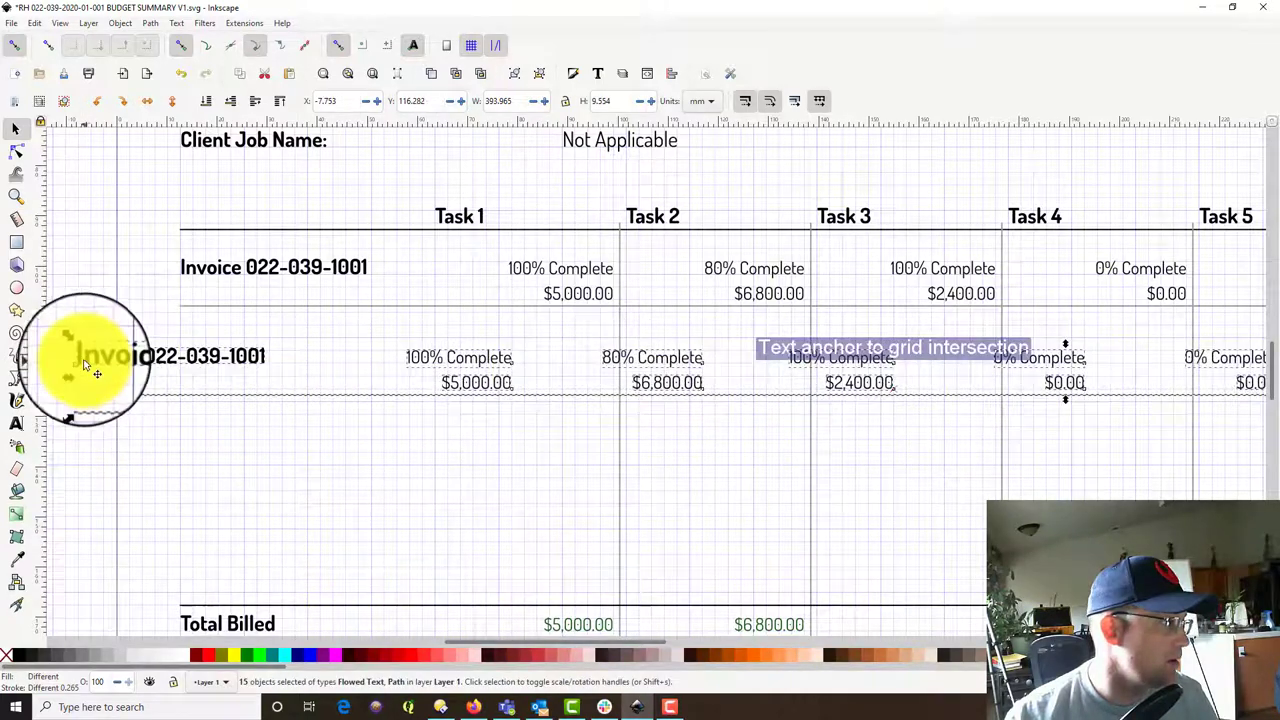
drag(93, 357, 204, 341)
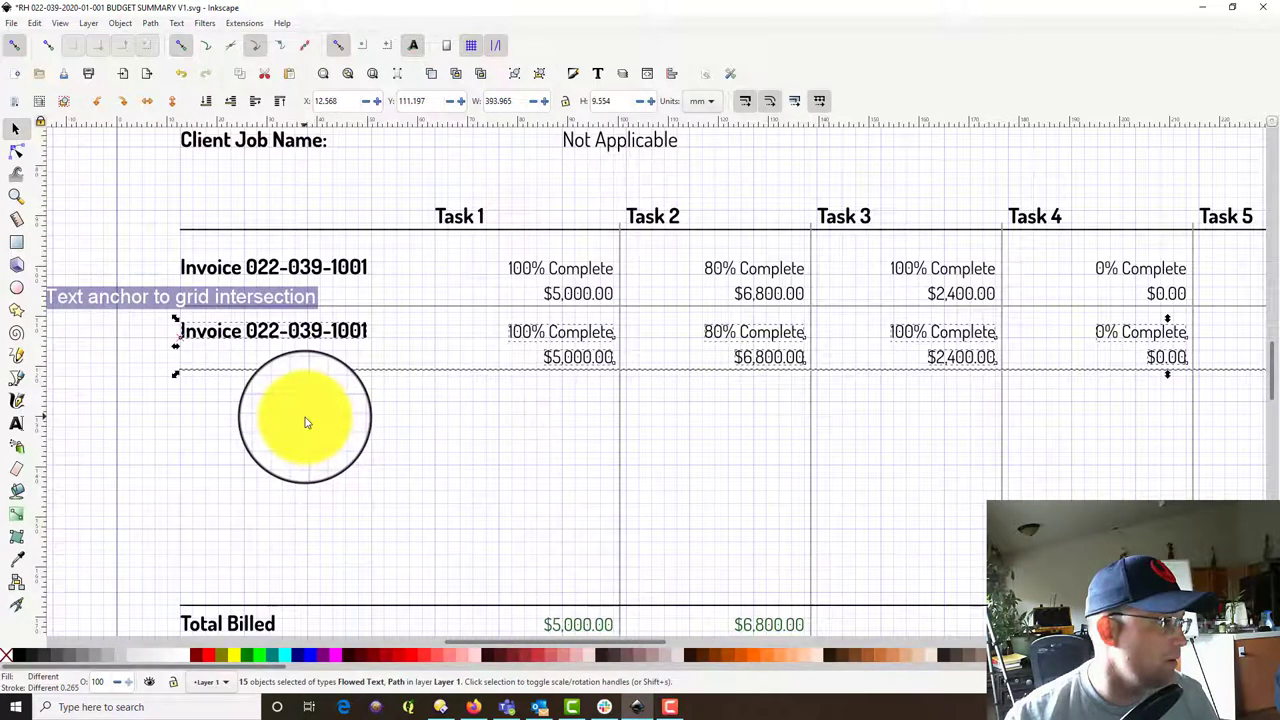
click(355, 335)
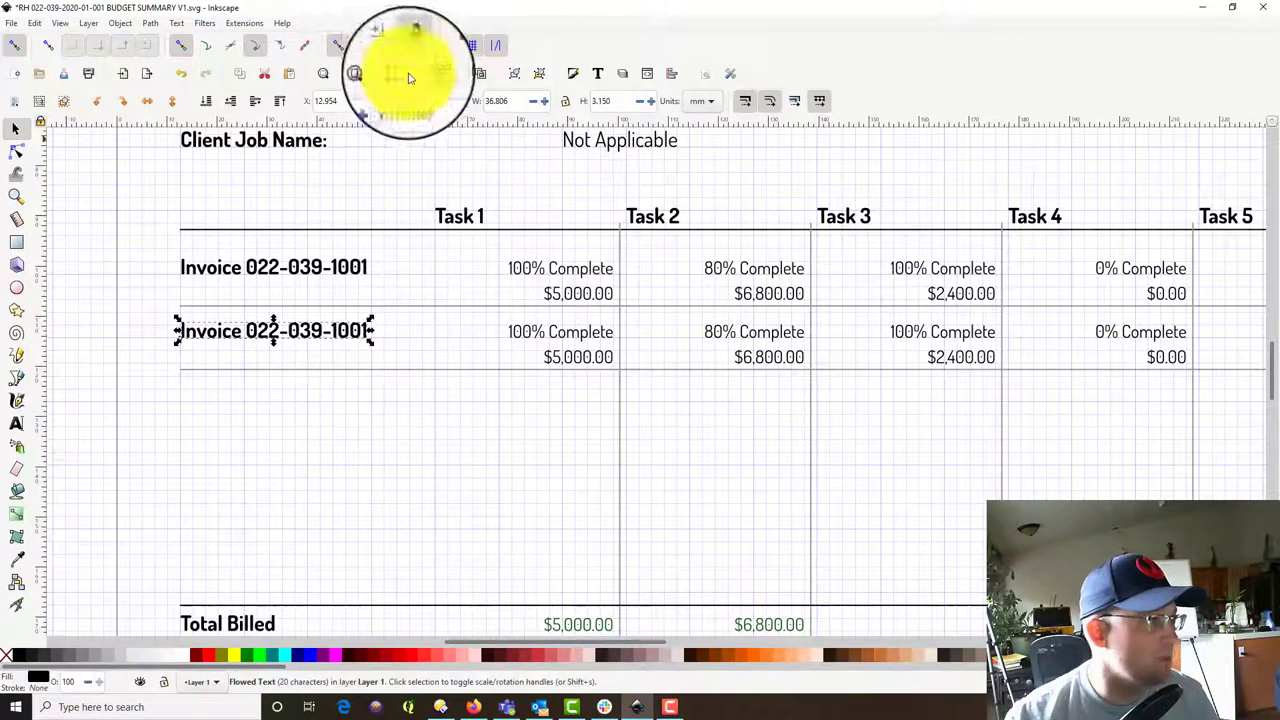
click(597, 73)
drag(663, 491, 617, 481)
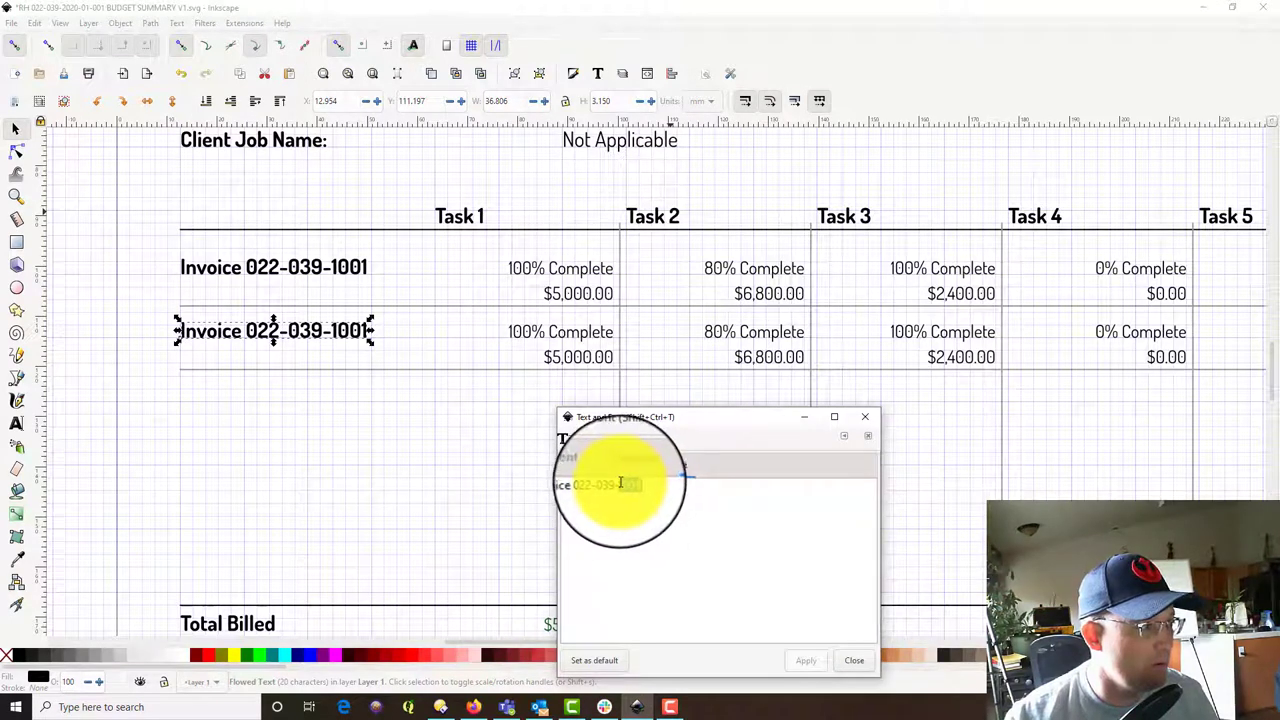
text(2020-01)
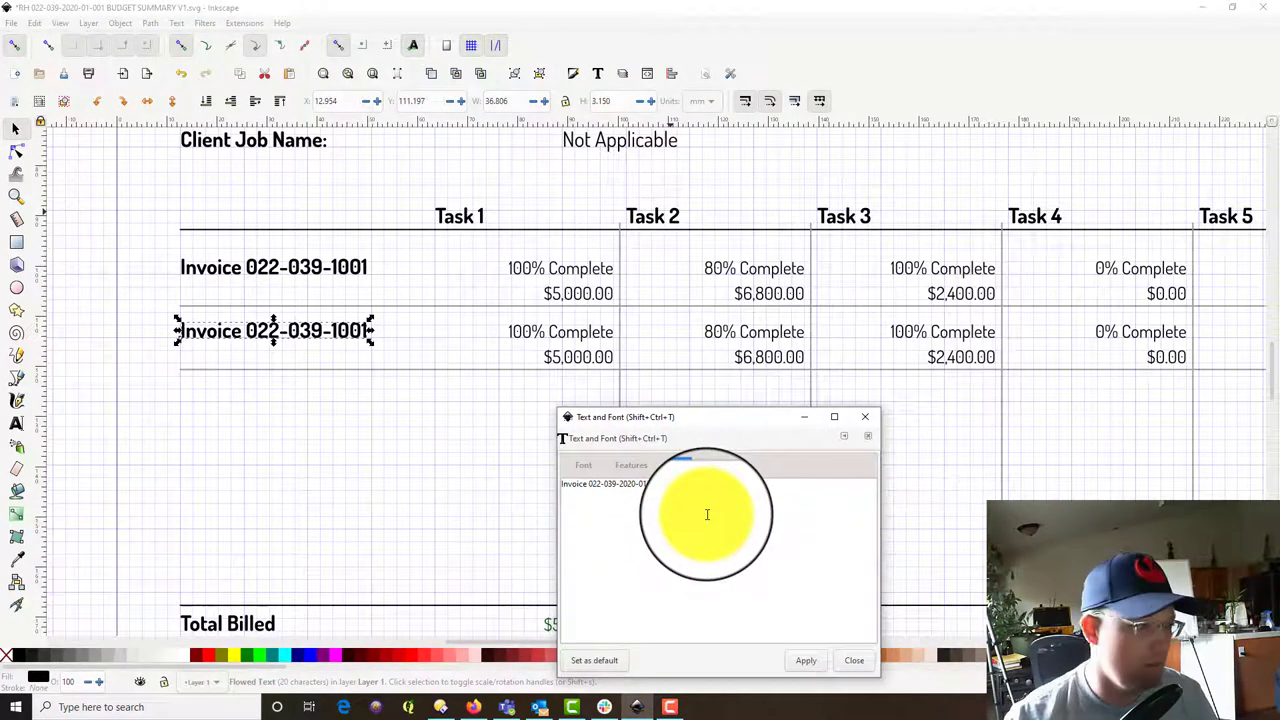
click(806, 660)
Replace the Task 1 completion text in the new invoice row with "---".
click(587, 358)
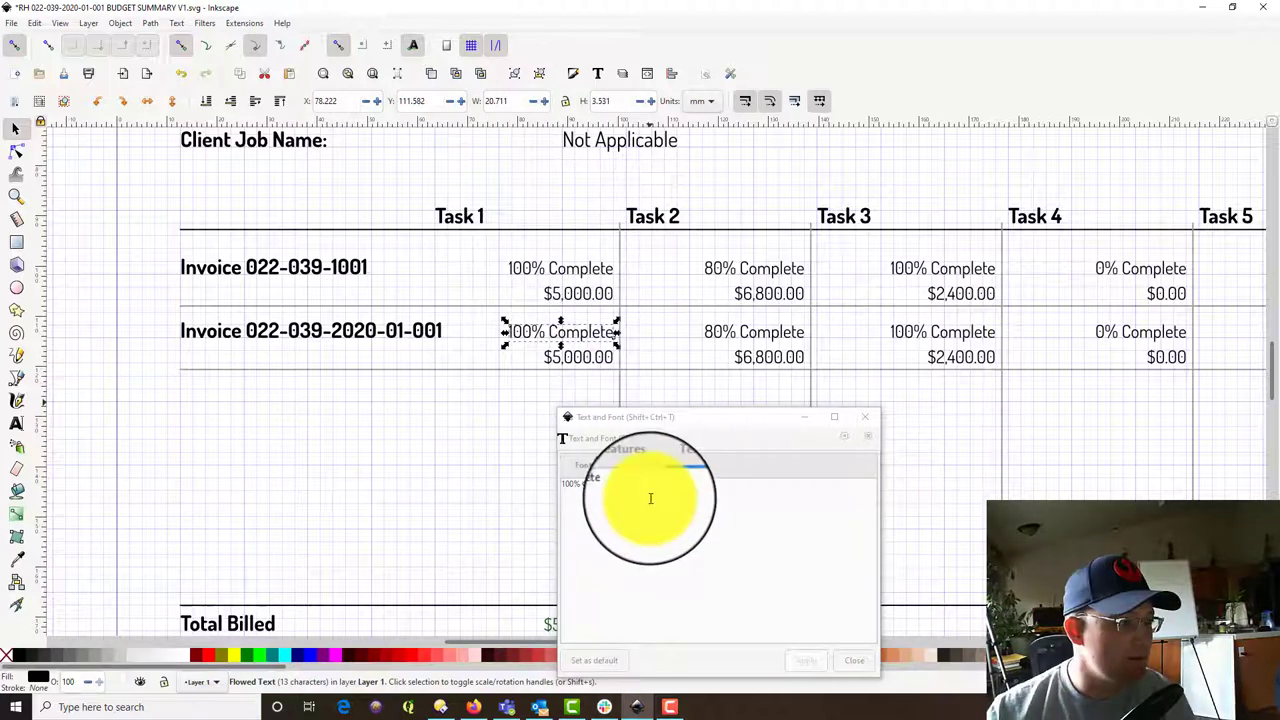
drag(652, 494, 520, 480)
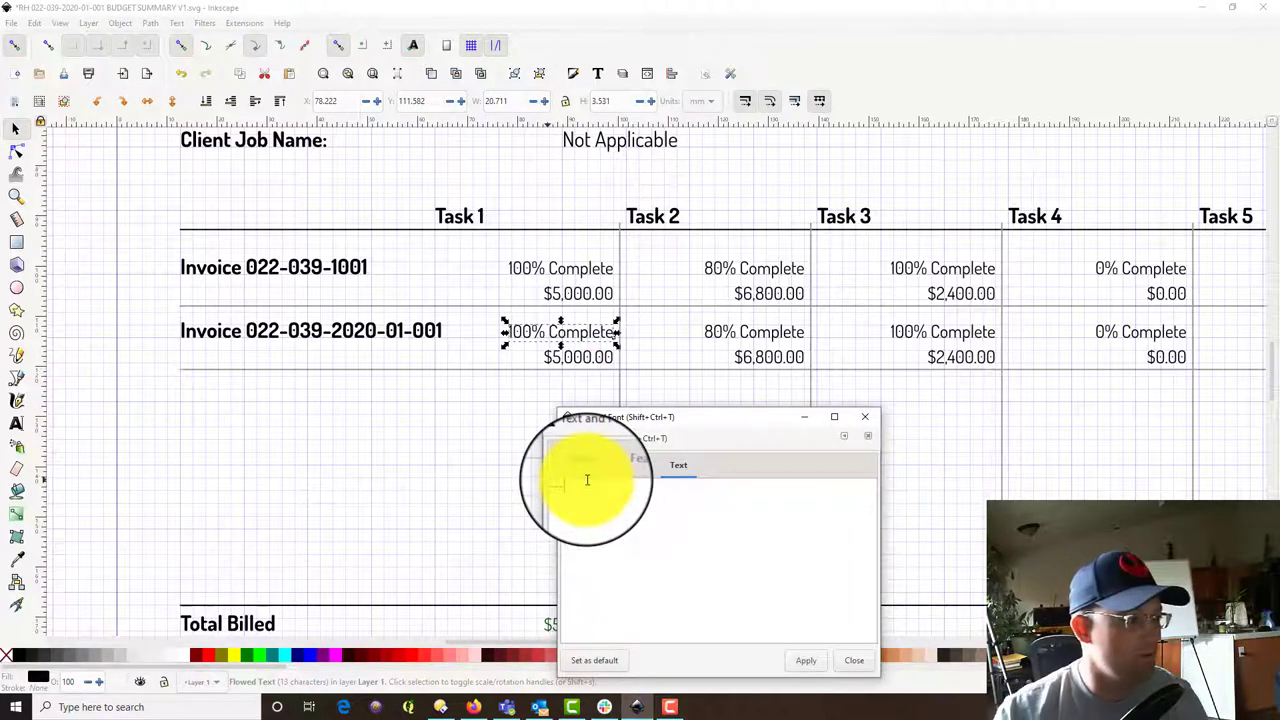
click(804, 661)
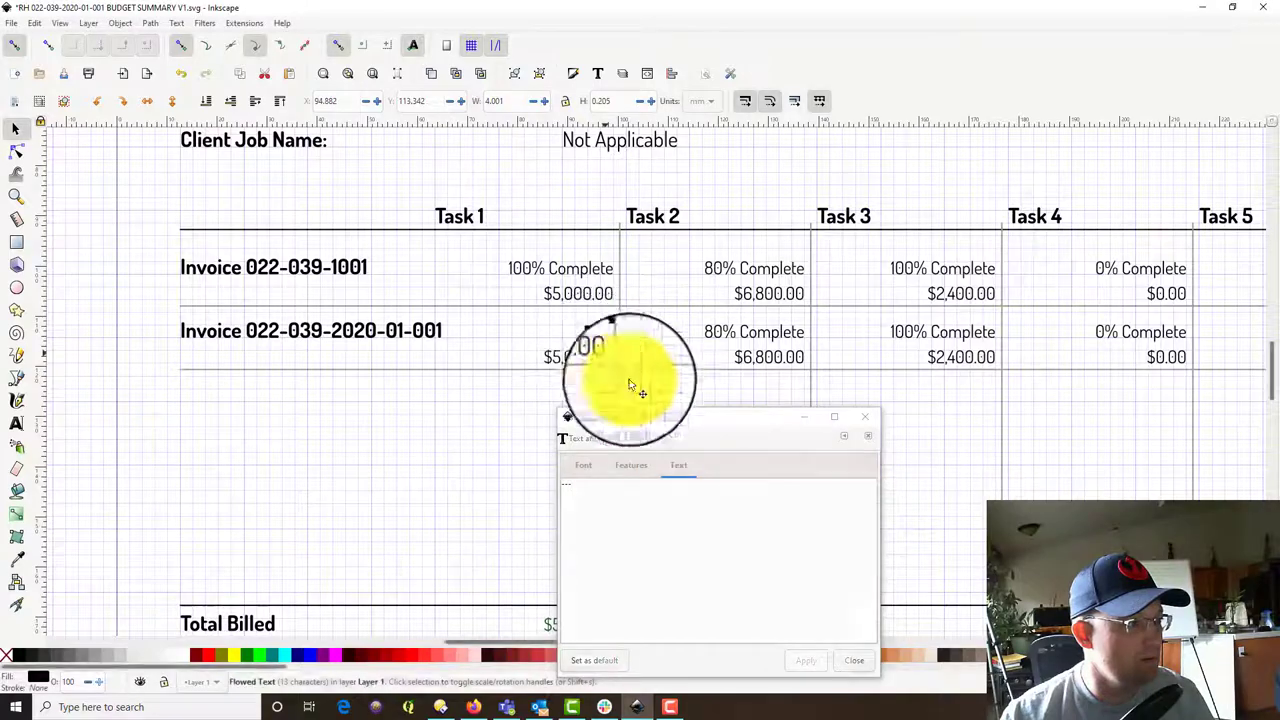
click(590, 357)
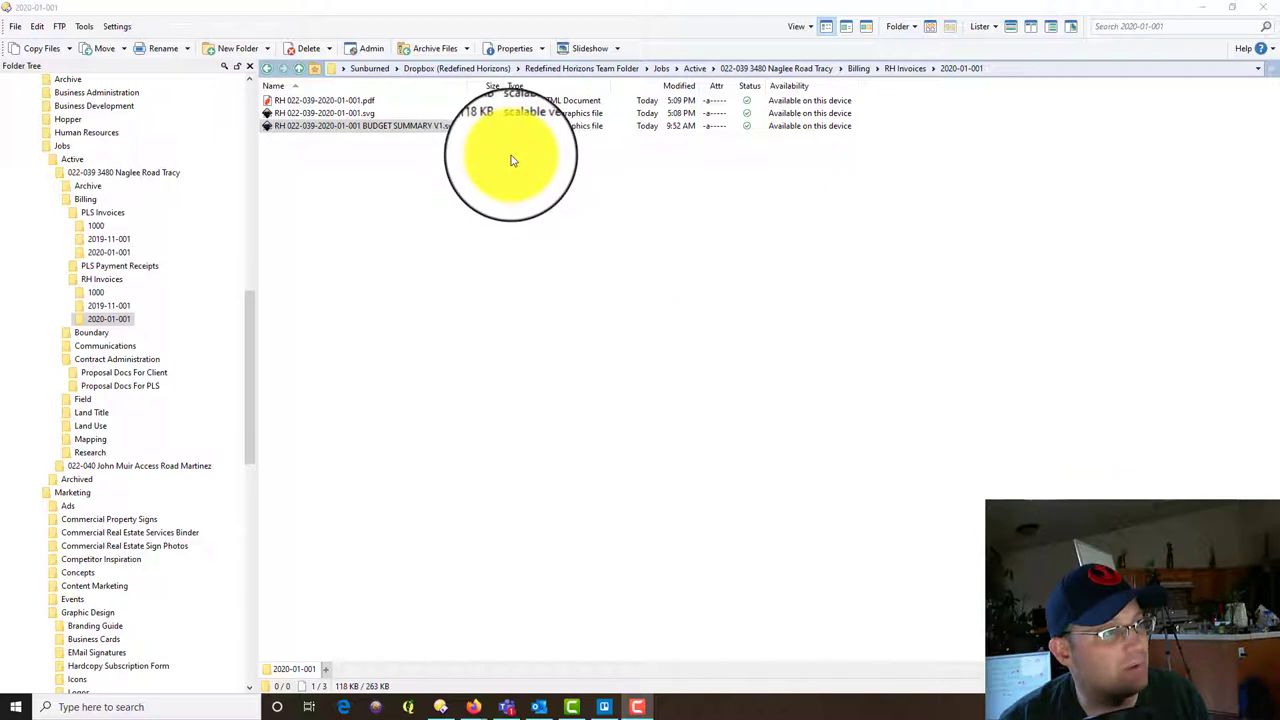
Switch to the file manager and show the contents of the 2019-11-001 folder under RH Invoices.
click(415, 128)
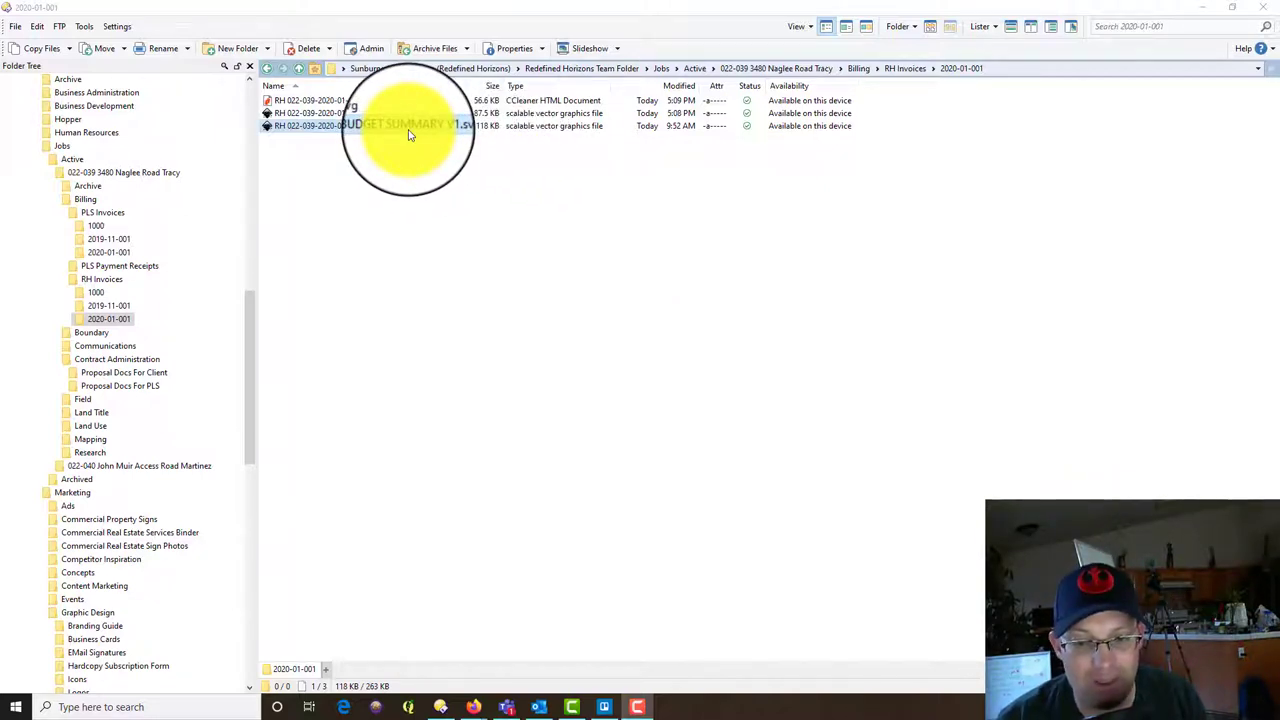
click(394, 218)
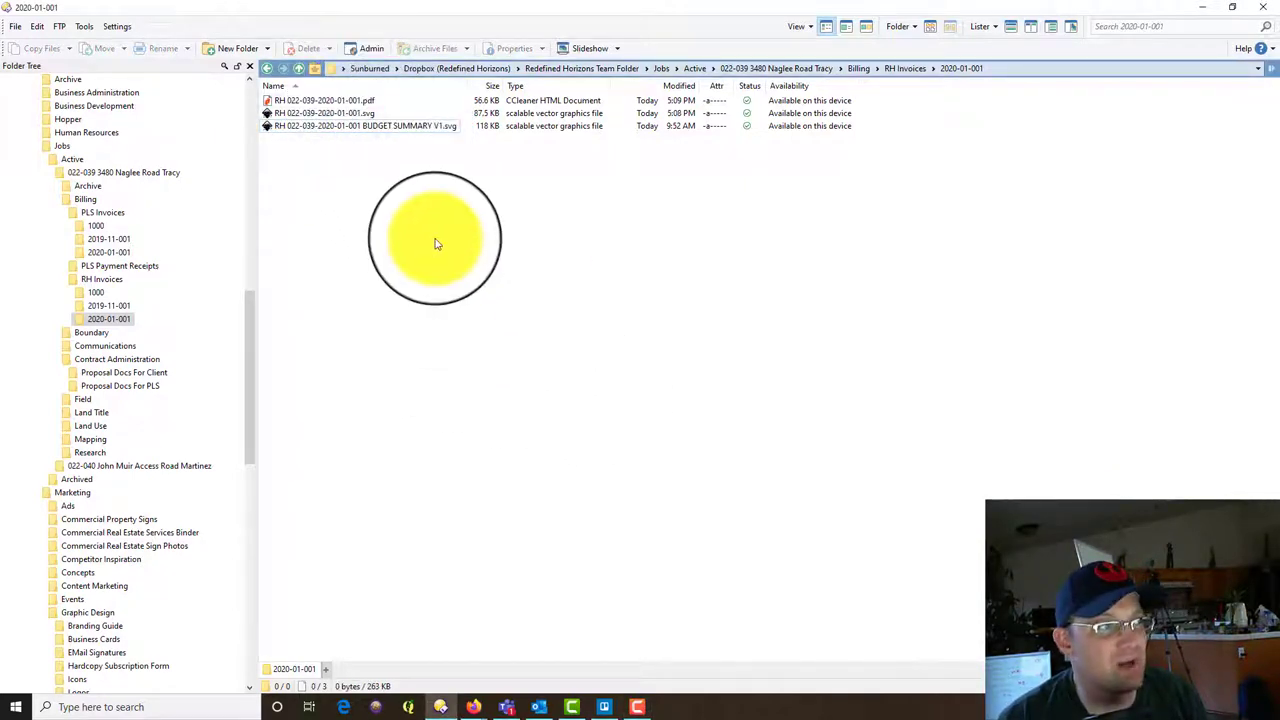
click(110, 305)
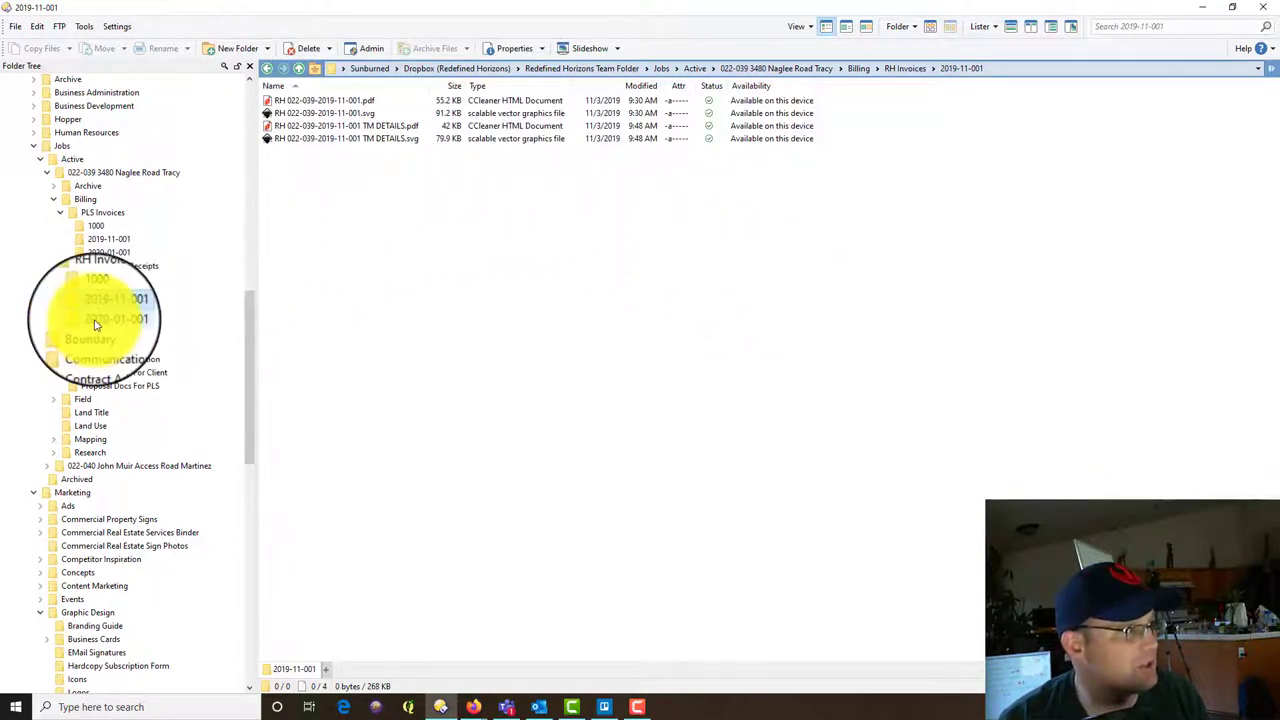
click(61, 279)
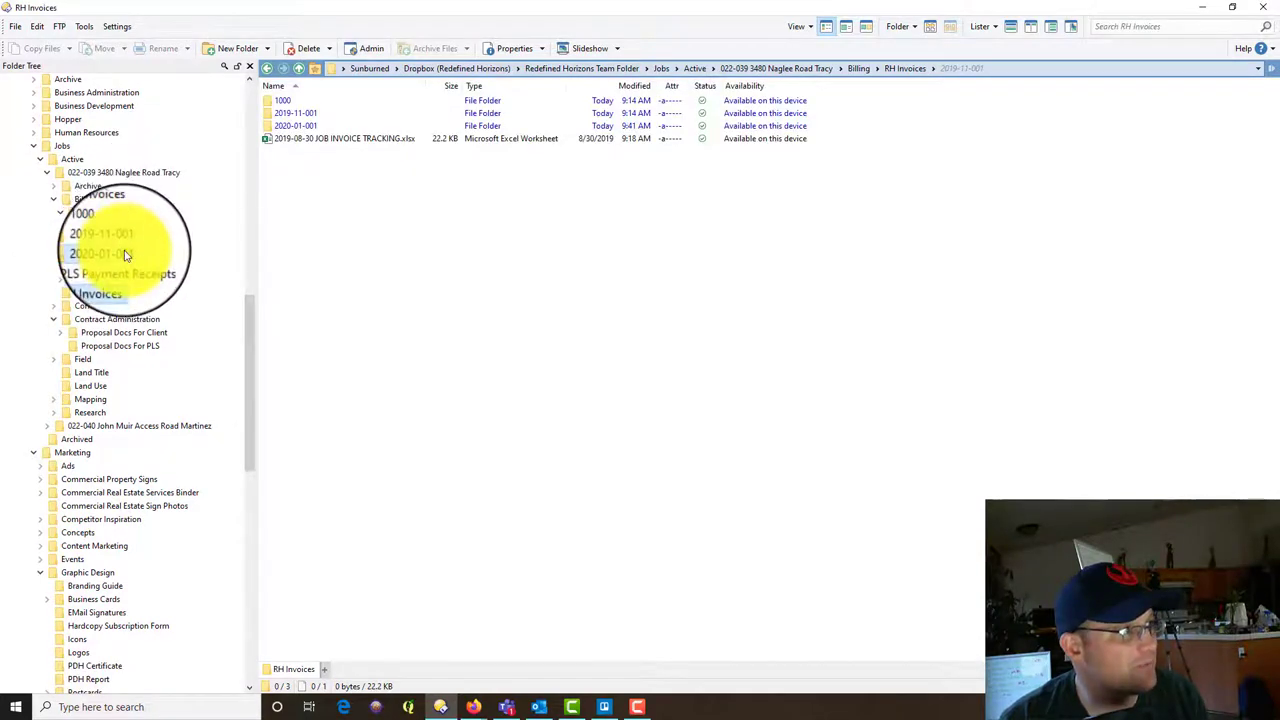
click(126, 255)
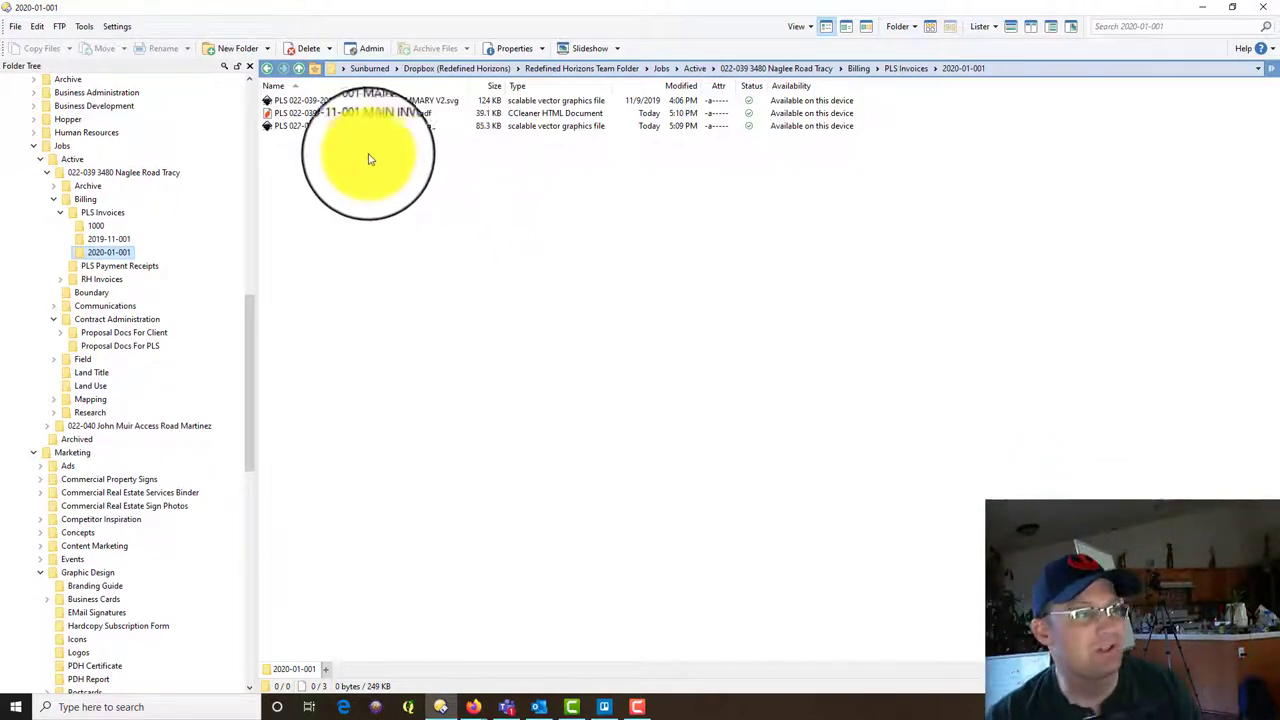
click(422, 101)
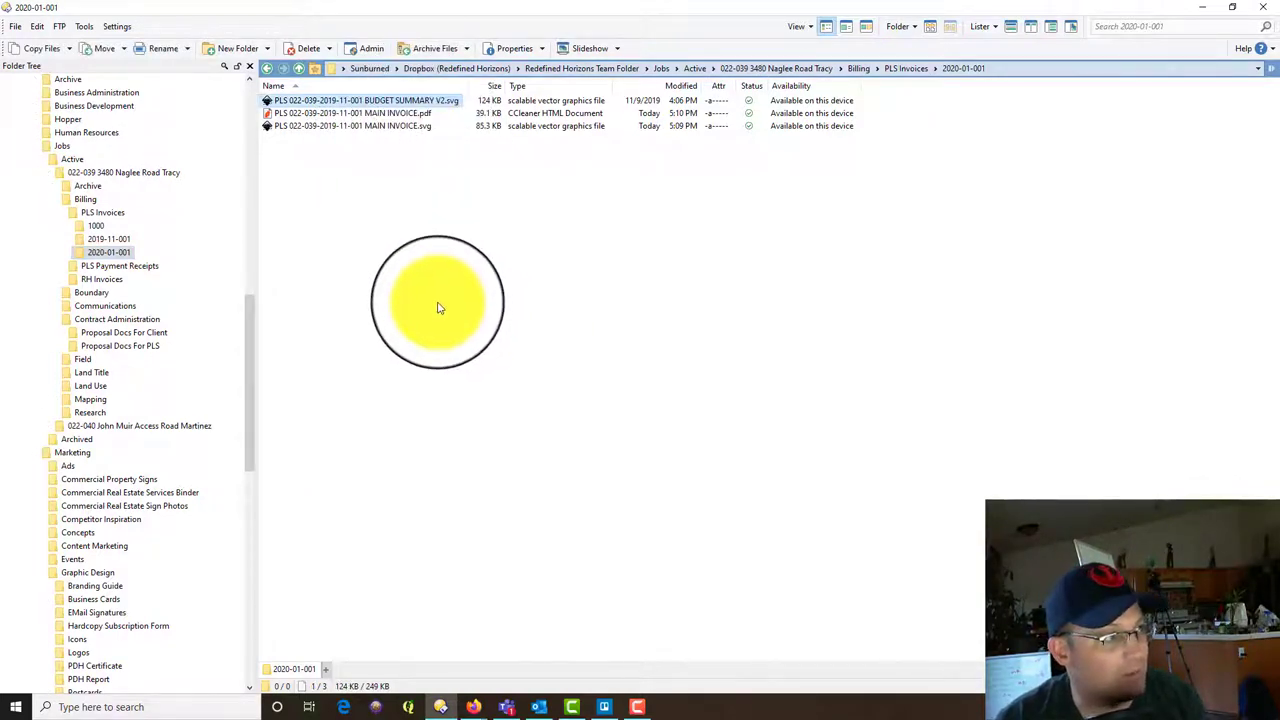
right_click(381, 103)
click(356, 115)
double_click(356, 115)
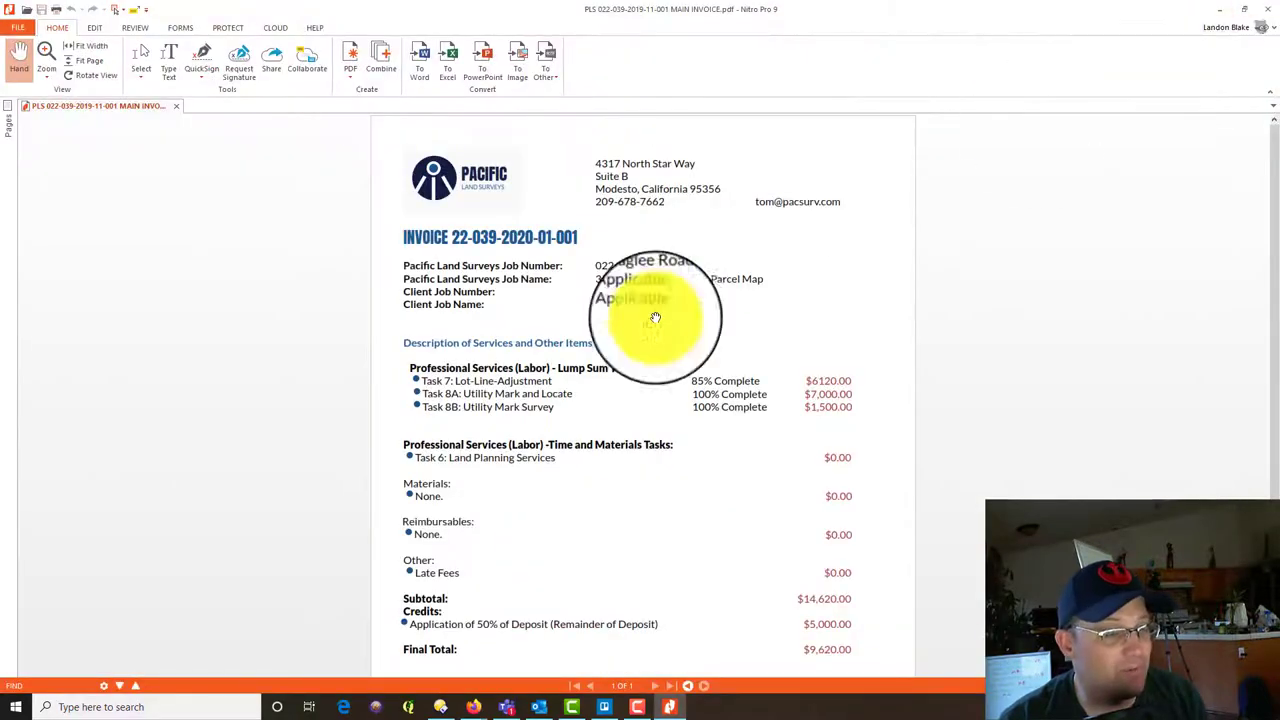
Examine the invoice's task completion percentages, billed amounts, deposit credit and final total, and close the PDF.
scroll(590, 337, down, 2)
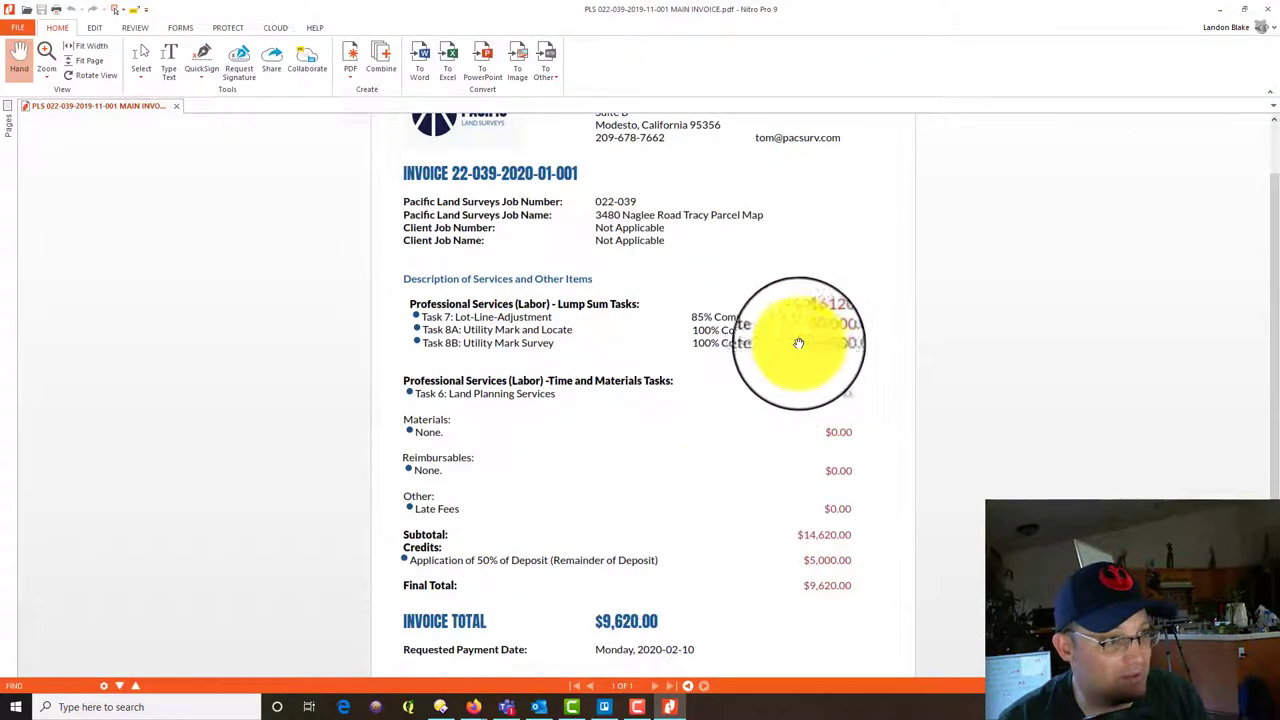
scroll(825, 348, up, 2)
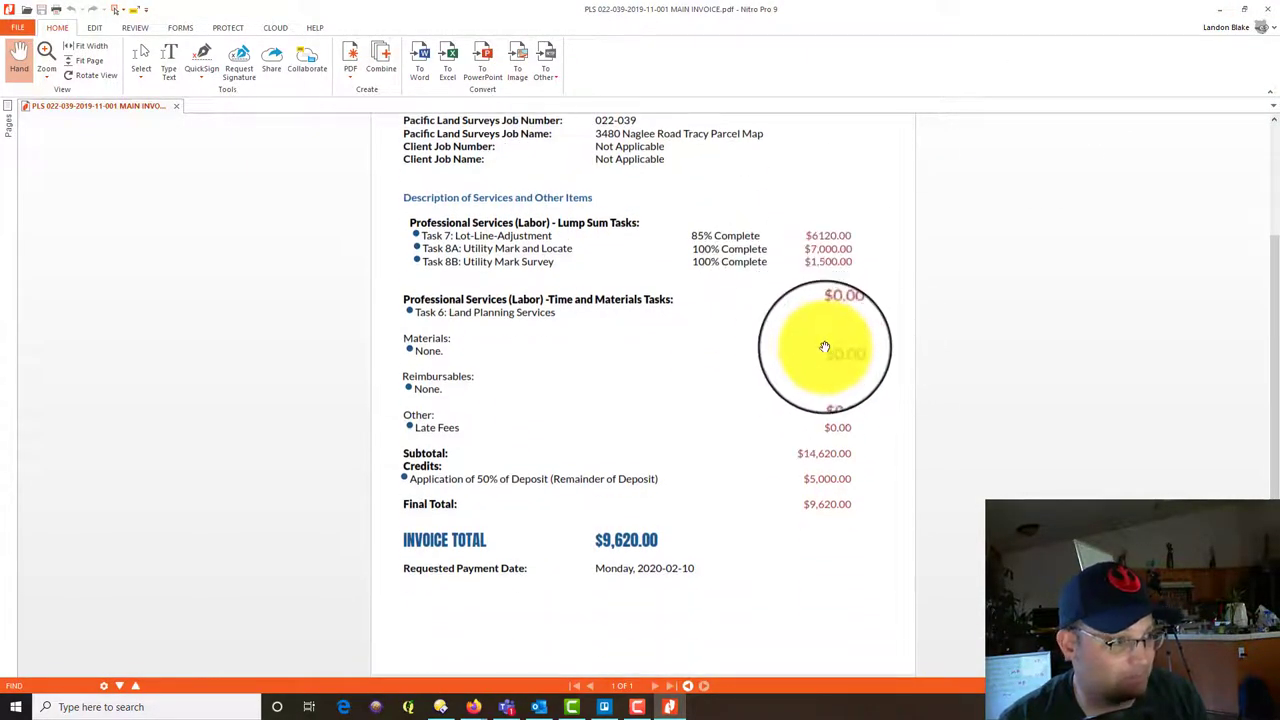
scroll(880, 355, down, 3)
scroll(883, 357, up, 3)
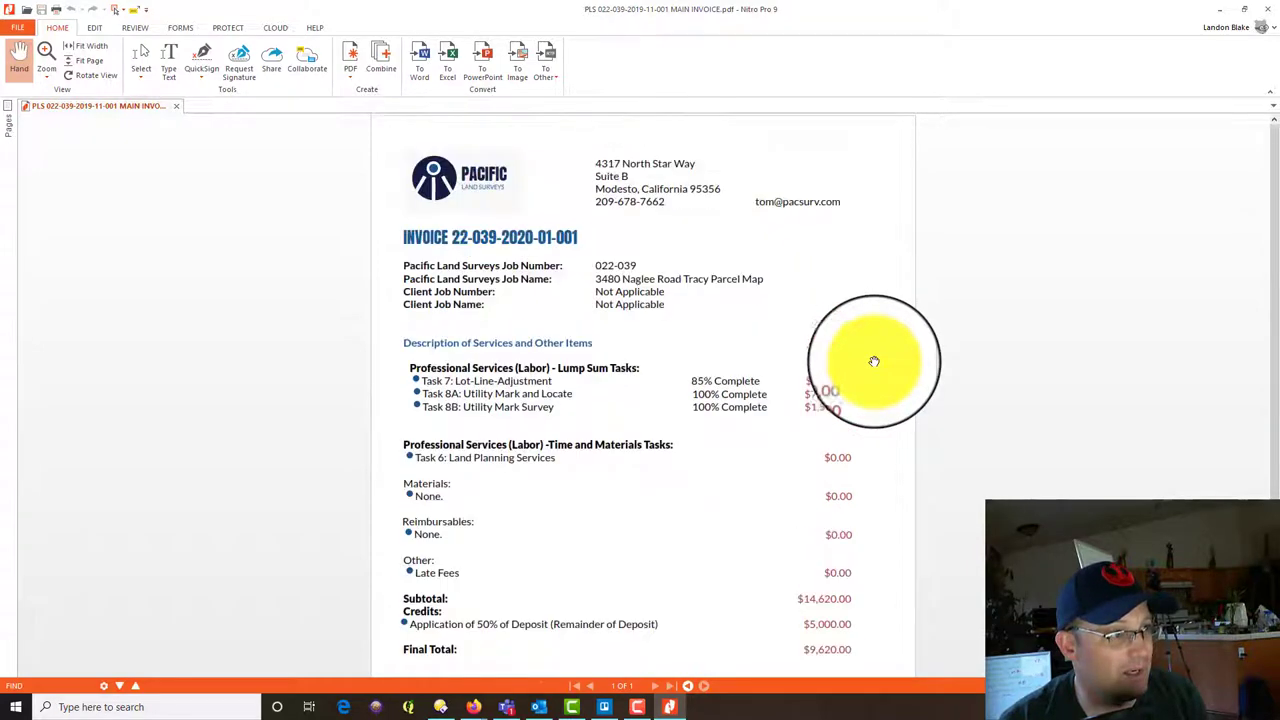
scroll(798, 426, down, 3)
scroll(785, 420, up, 3)
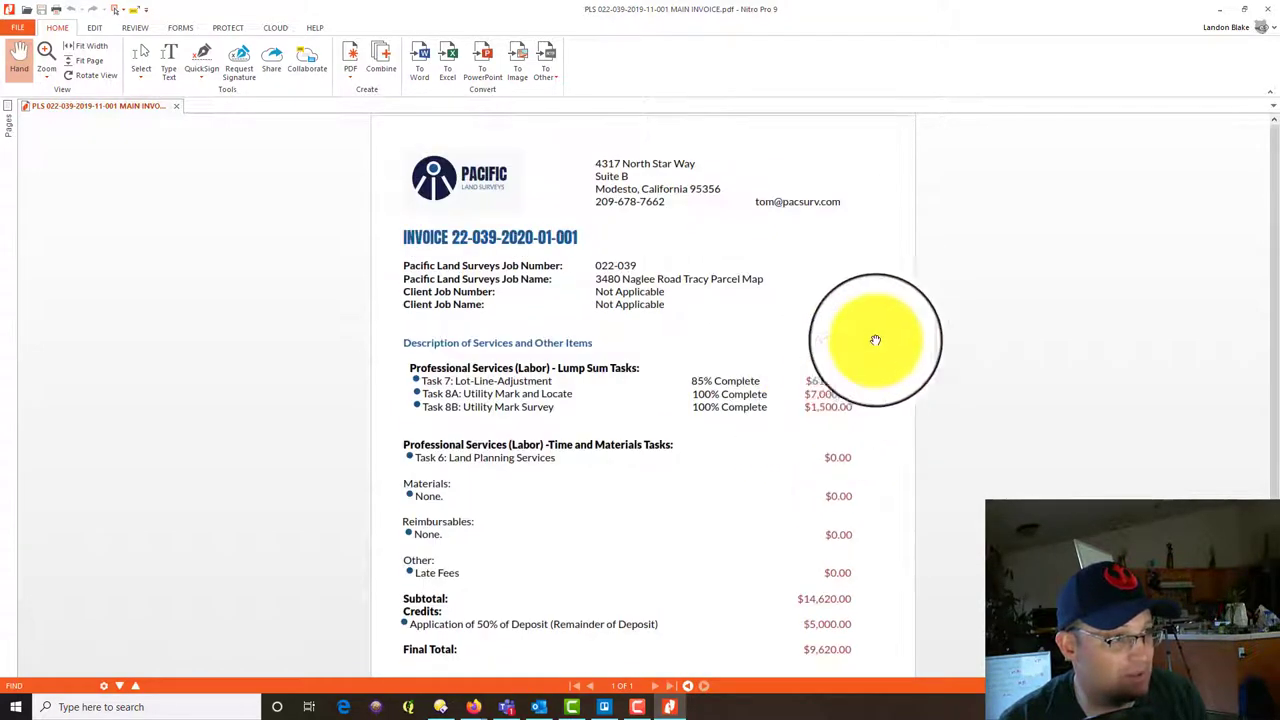
scroll(518, 407, down, 3)
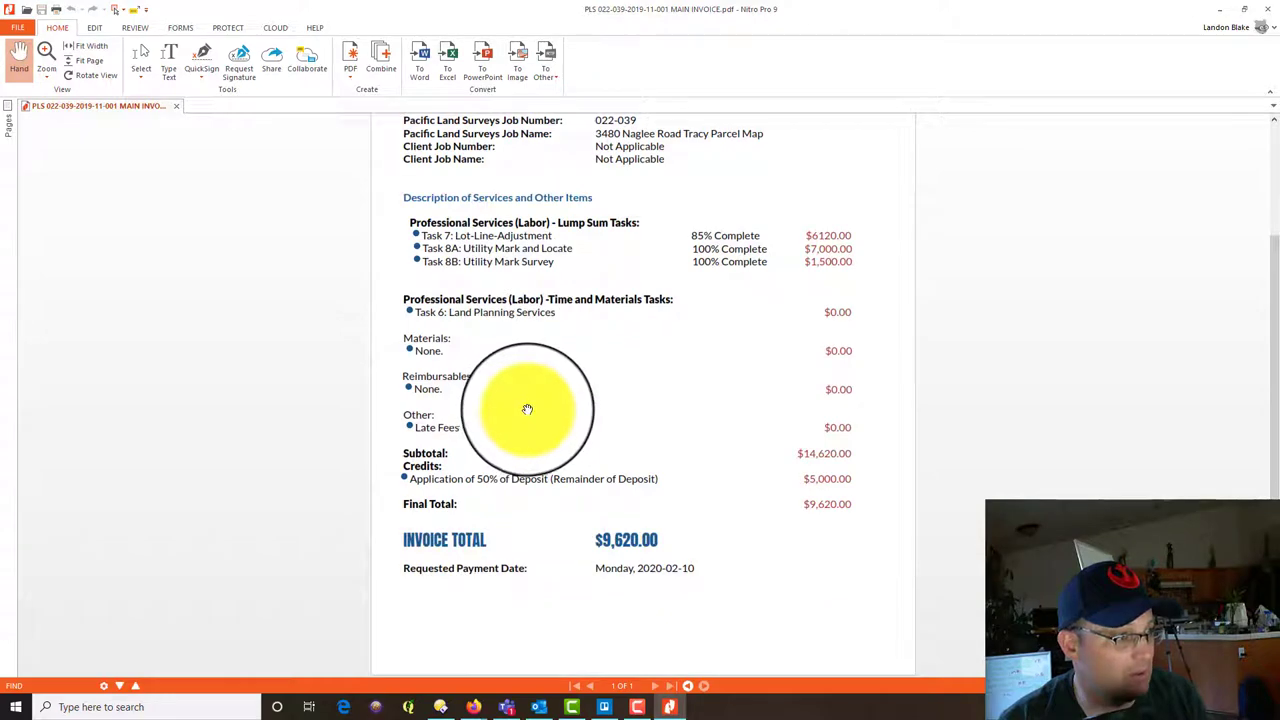
scroll(917, 190, up, 3)
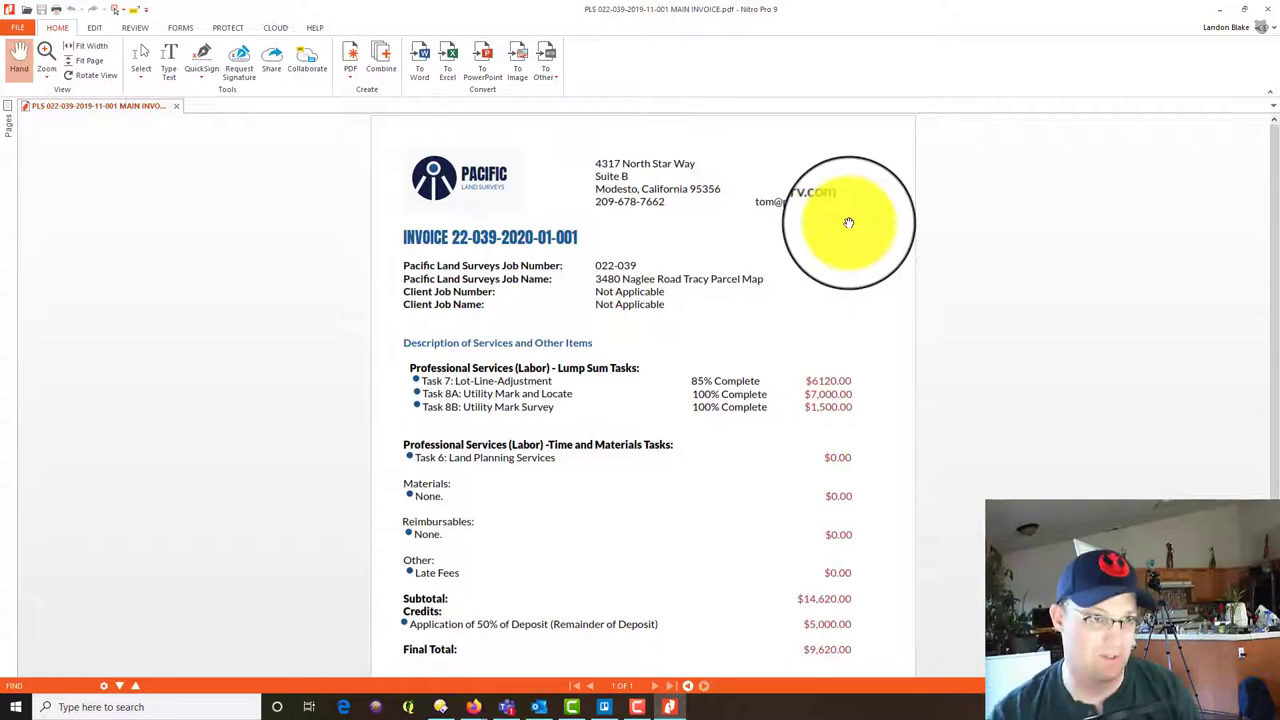
click(1265, 14)
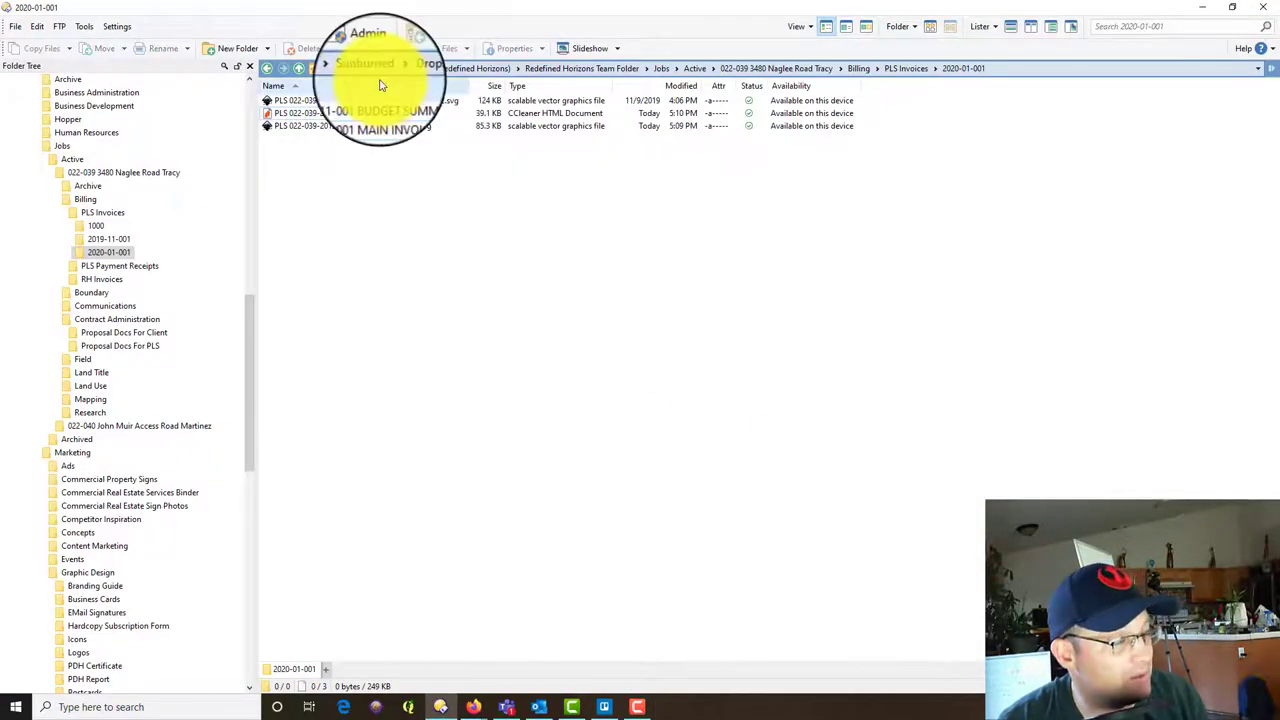
right_click(399, 101)
click(426, 126)
double_click(325, 126)
click(329, 113)
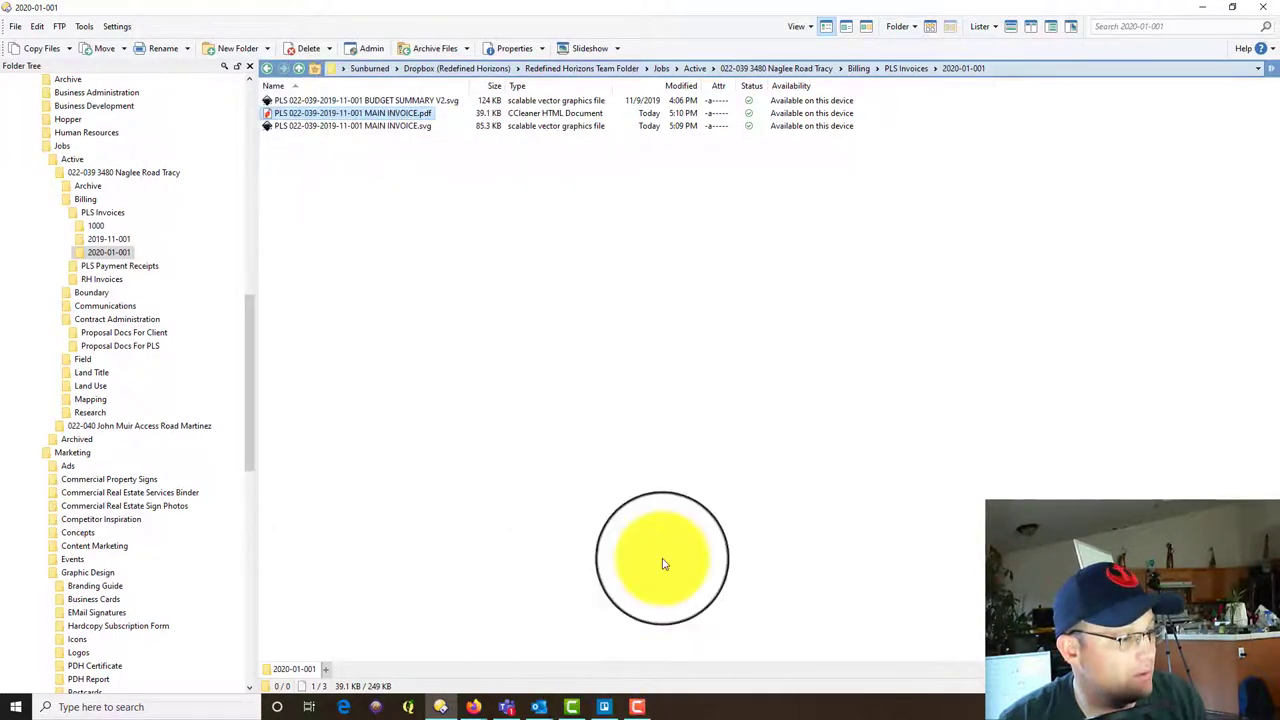
click(624, 610)
click(1217, 14)
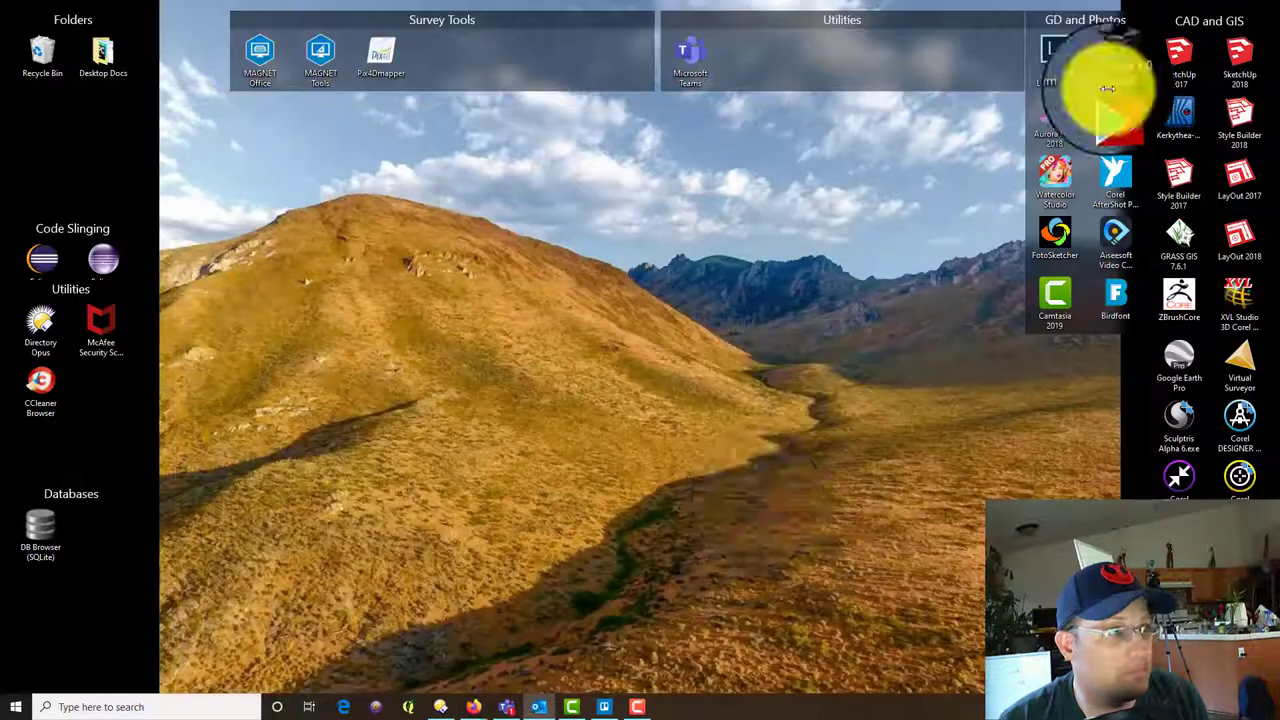
click(437, 707)
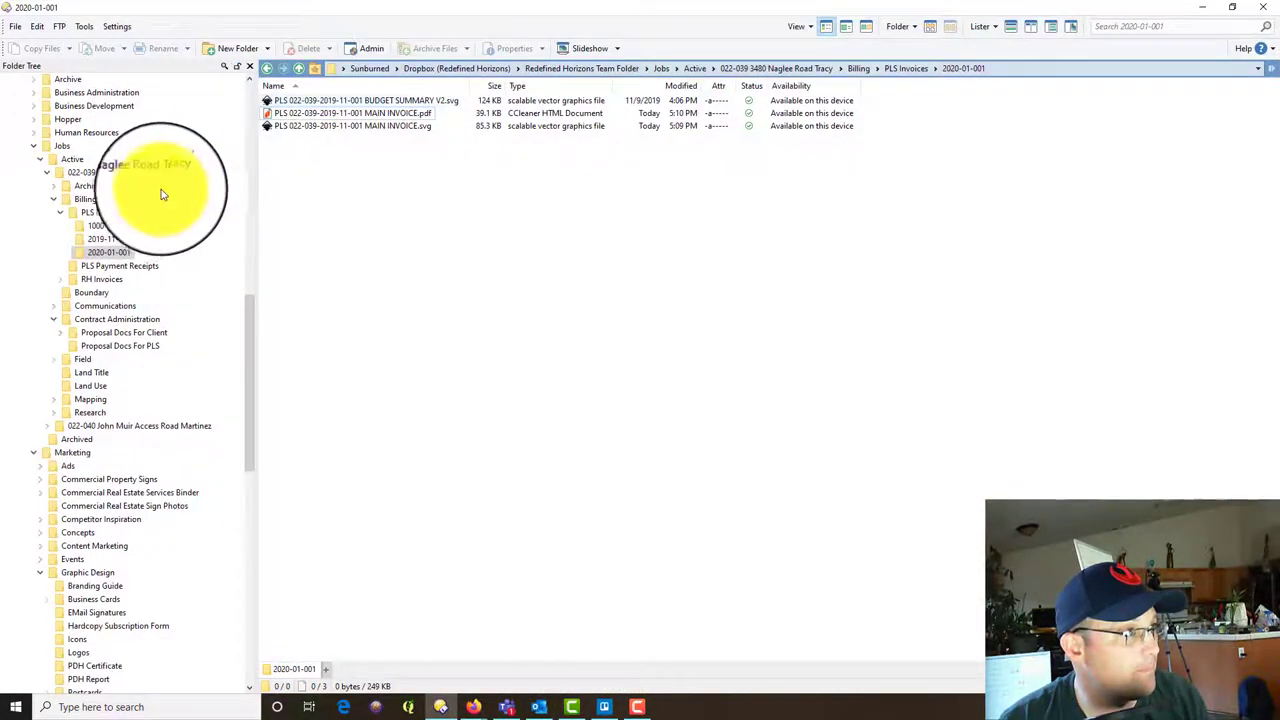
right_click(337, 108)
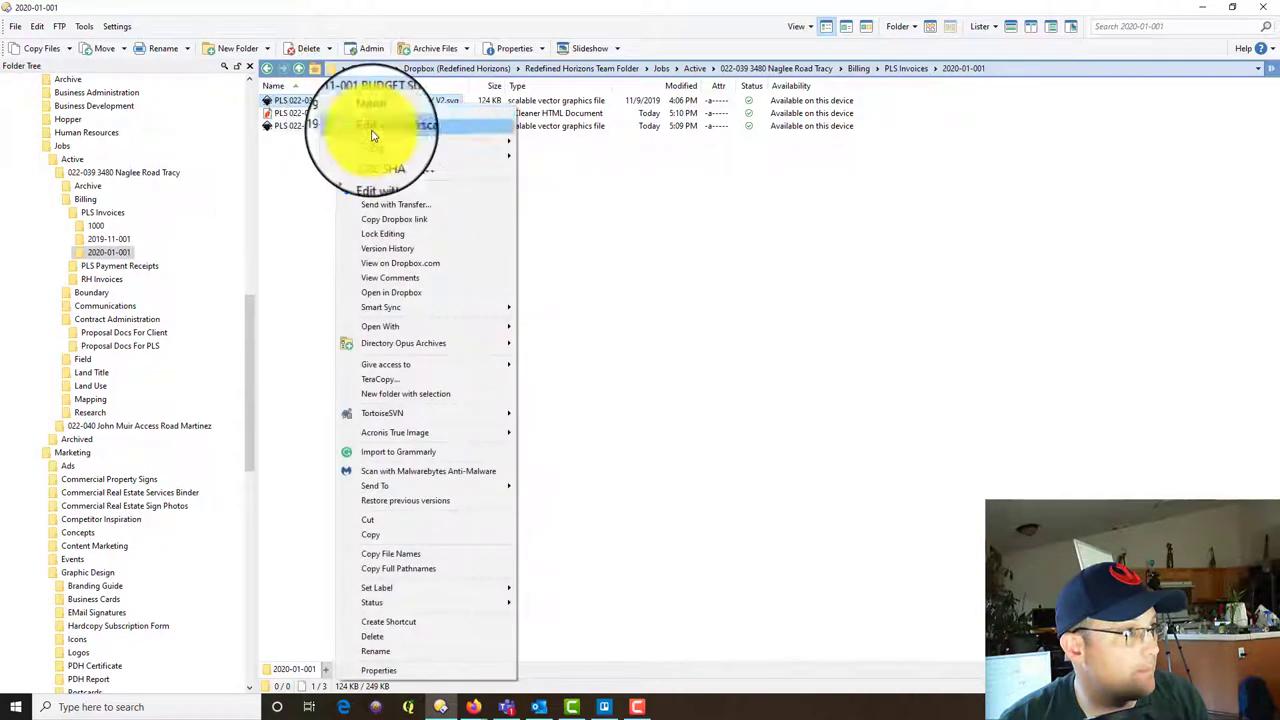
click(350, 124)
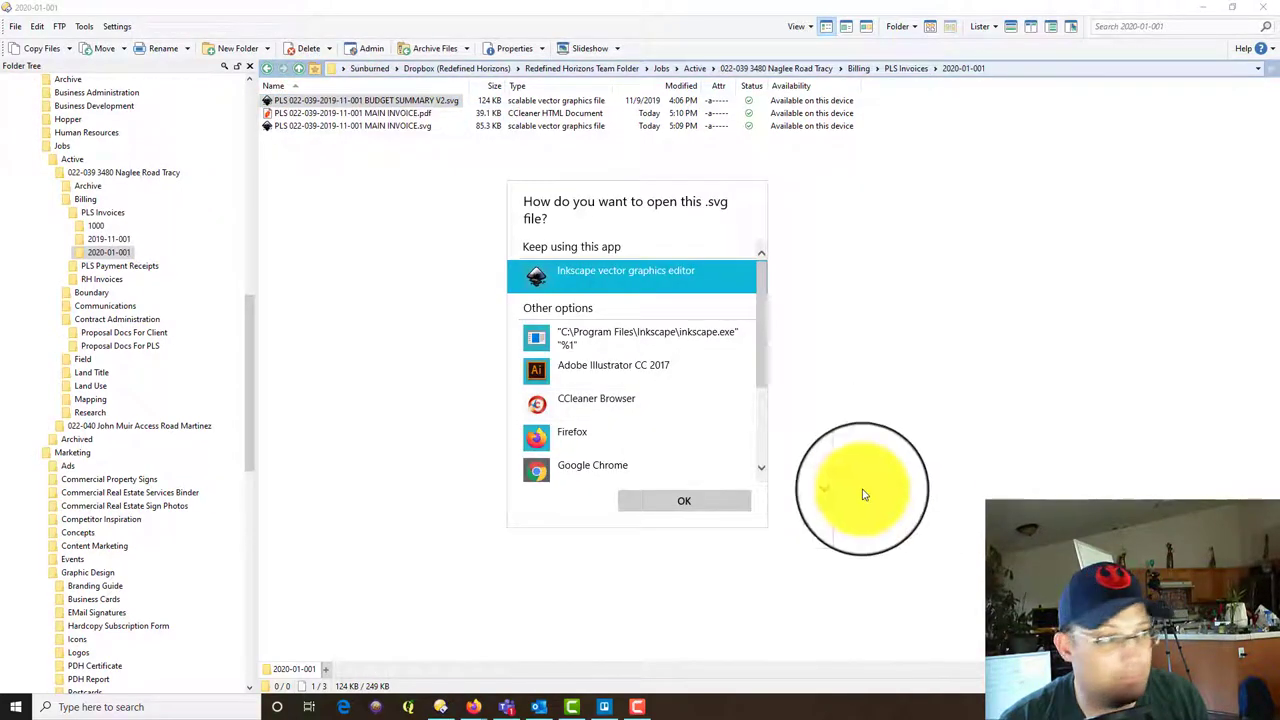
click(687, 510)
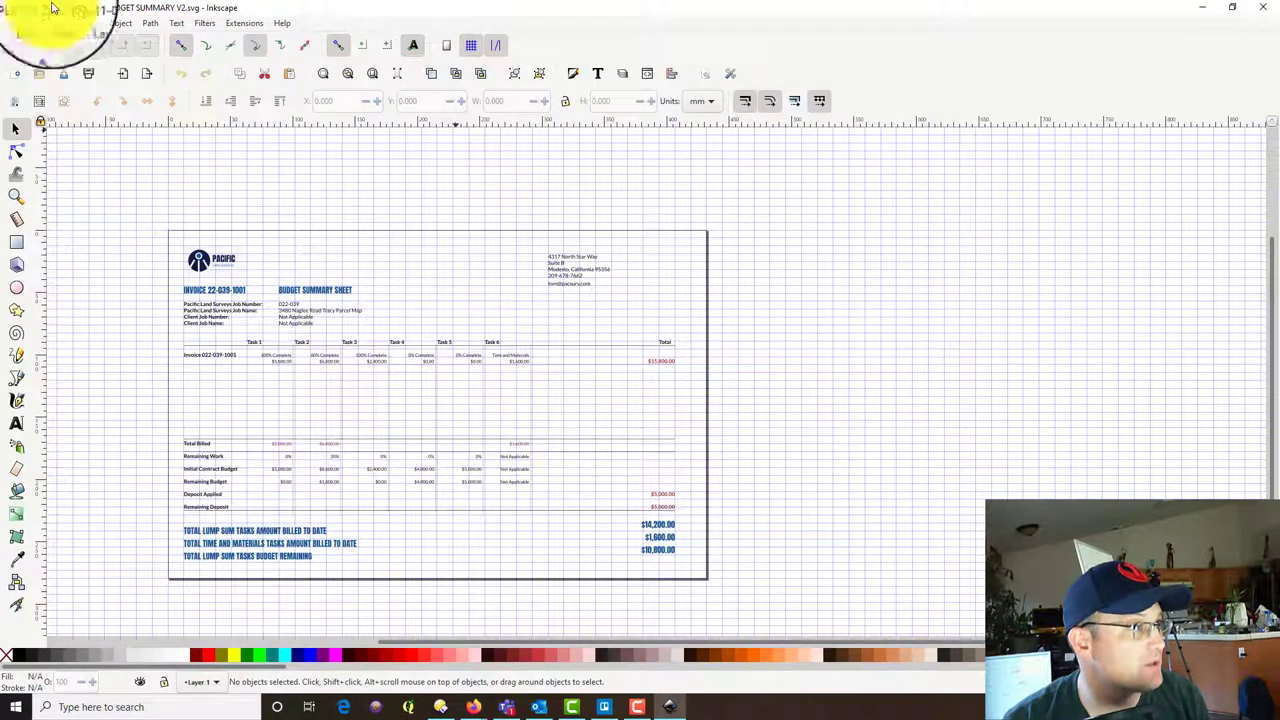
click(372, 76)
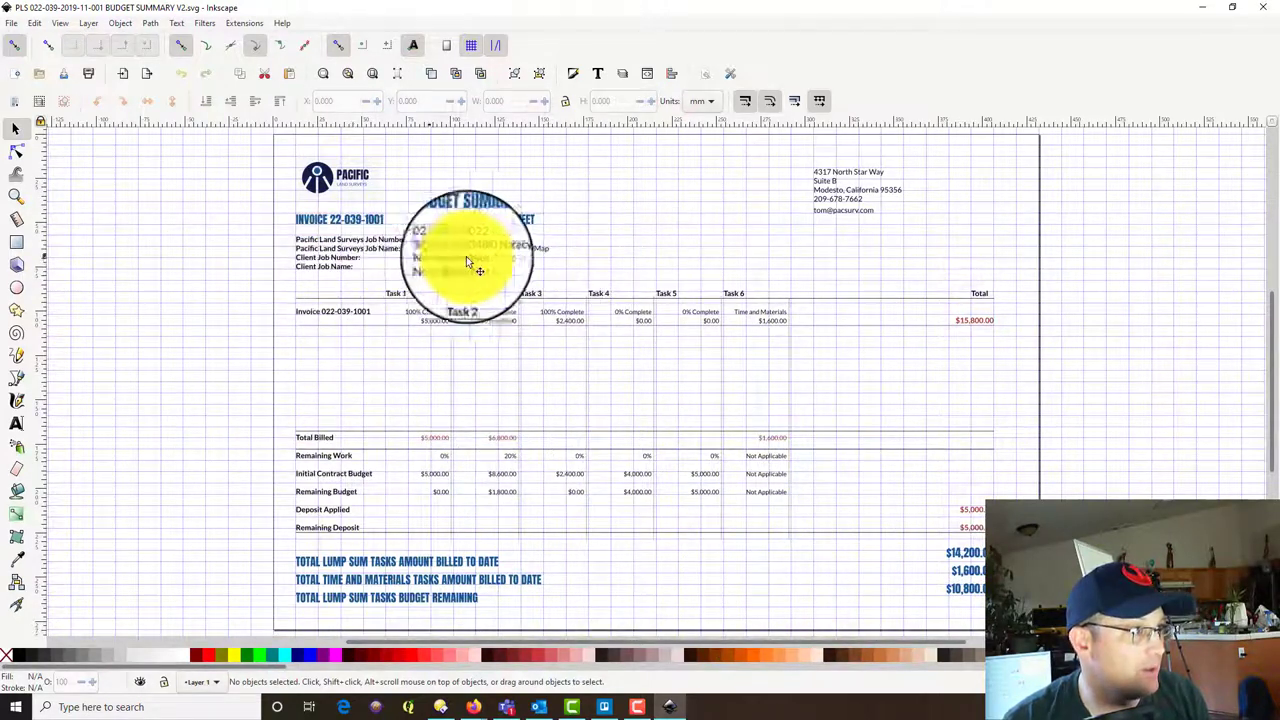
click(356, 217)
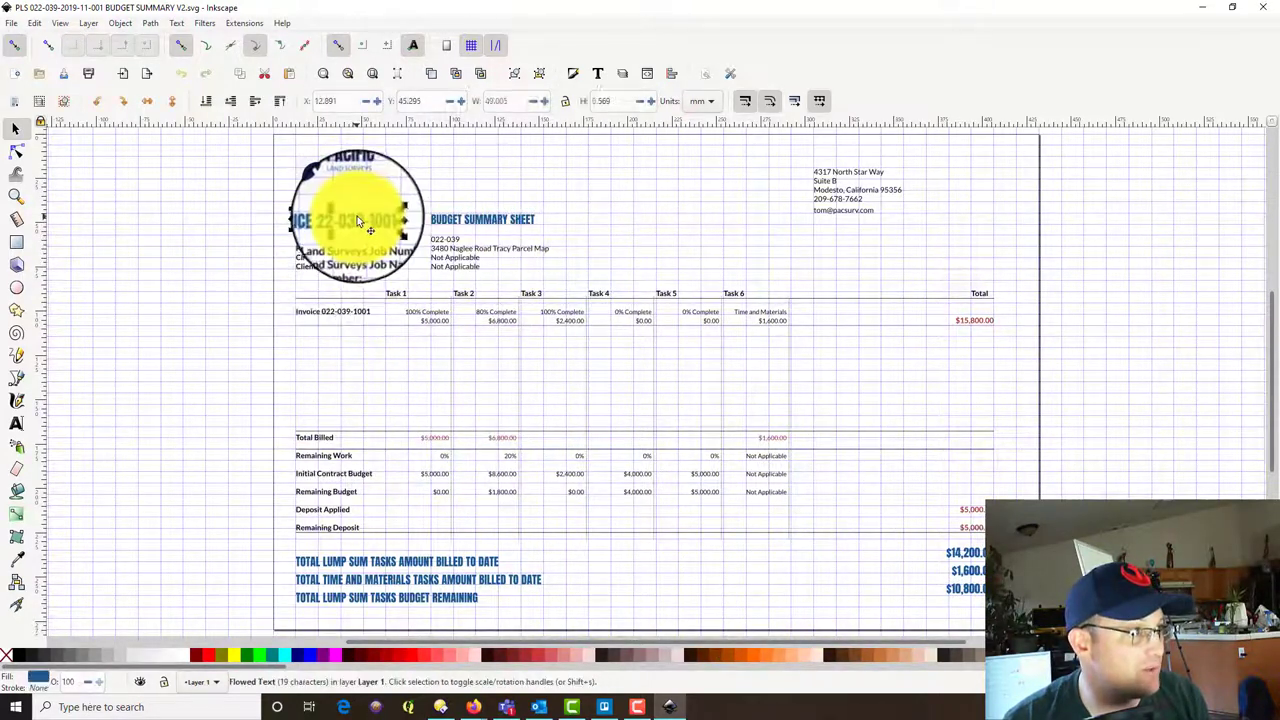
click(598, 75)
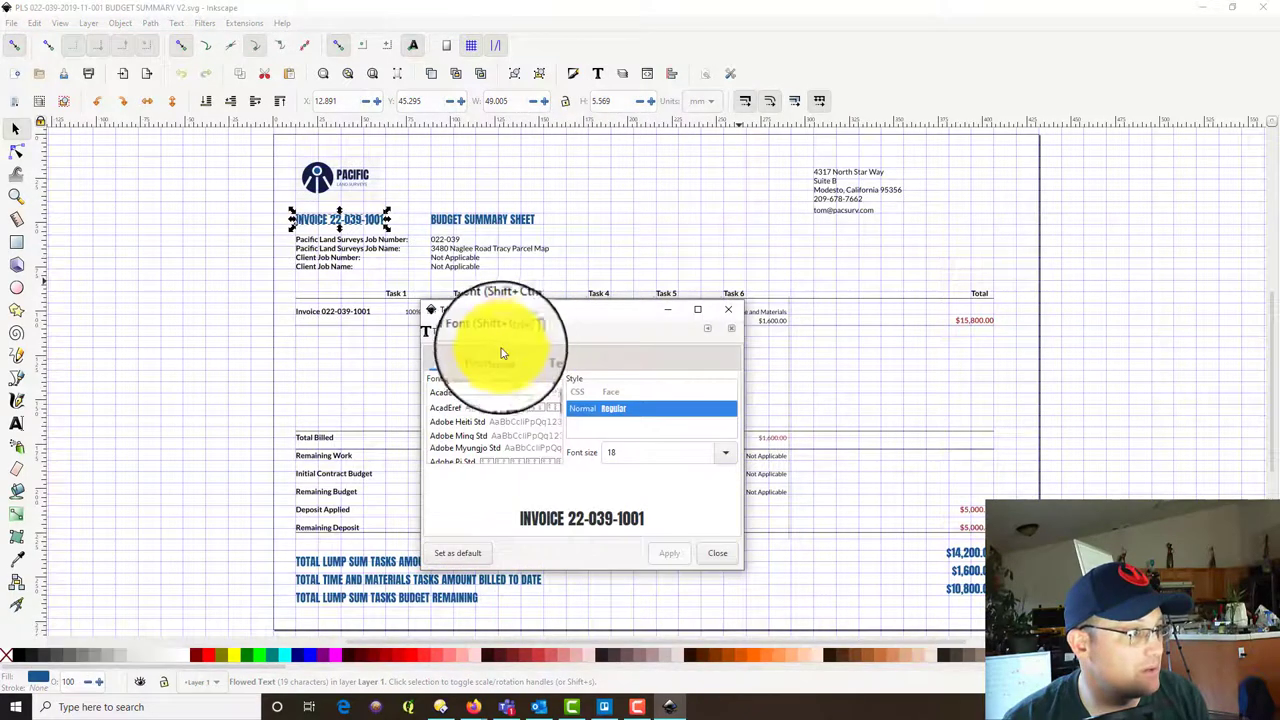
click(540, 360)
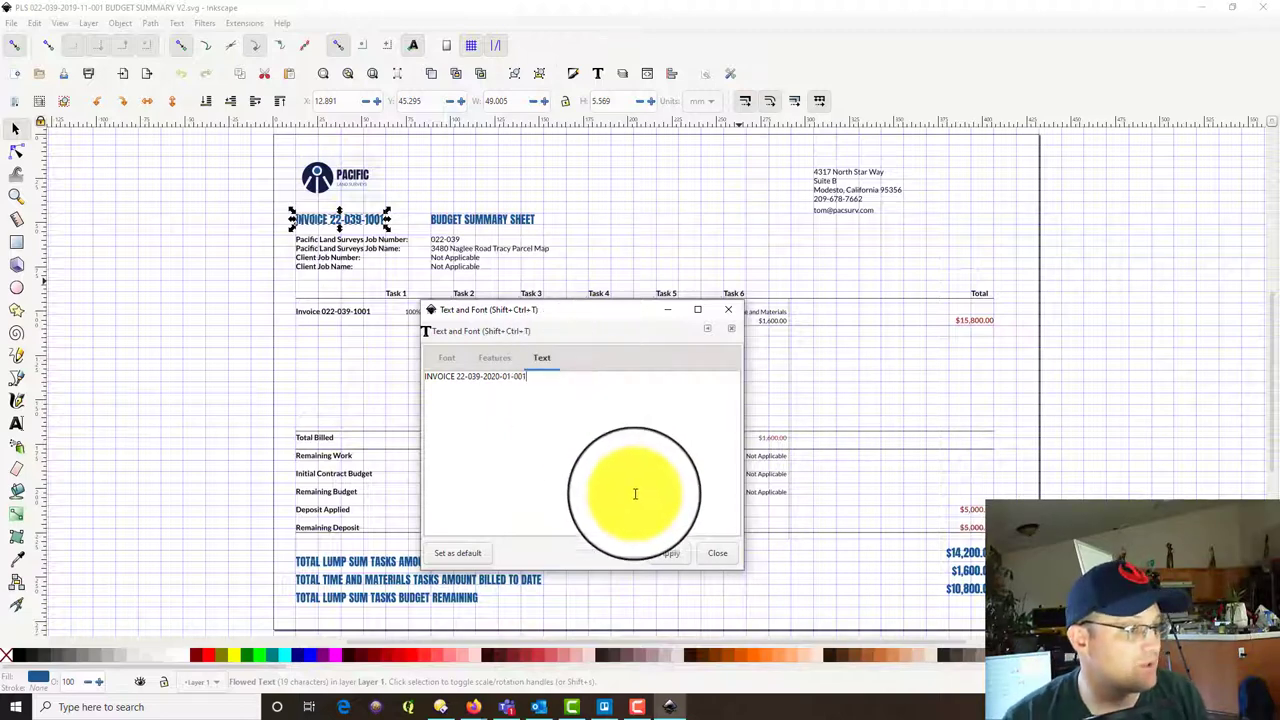
click(669, 553)
click(717, 553)
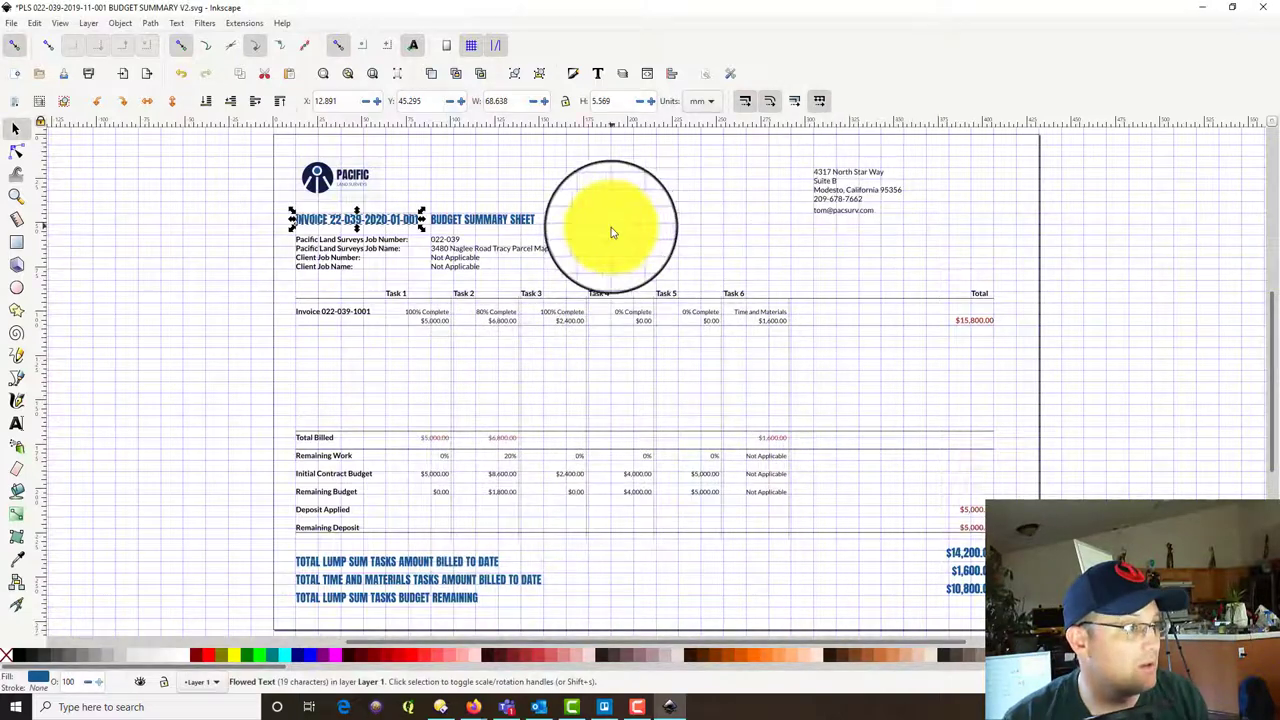
click(611, 231)
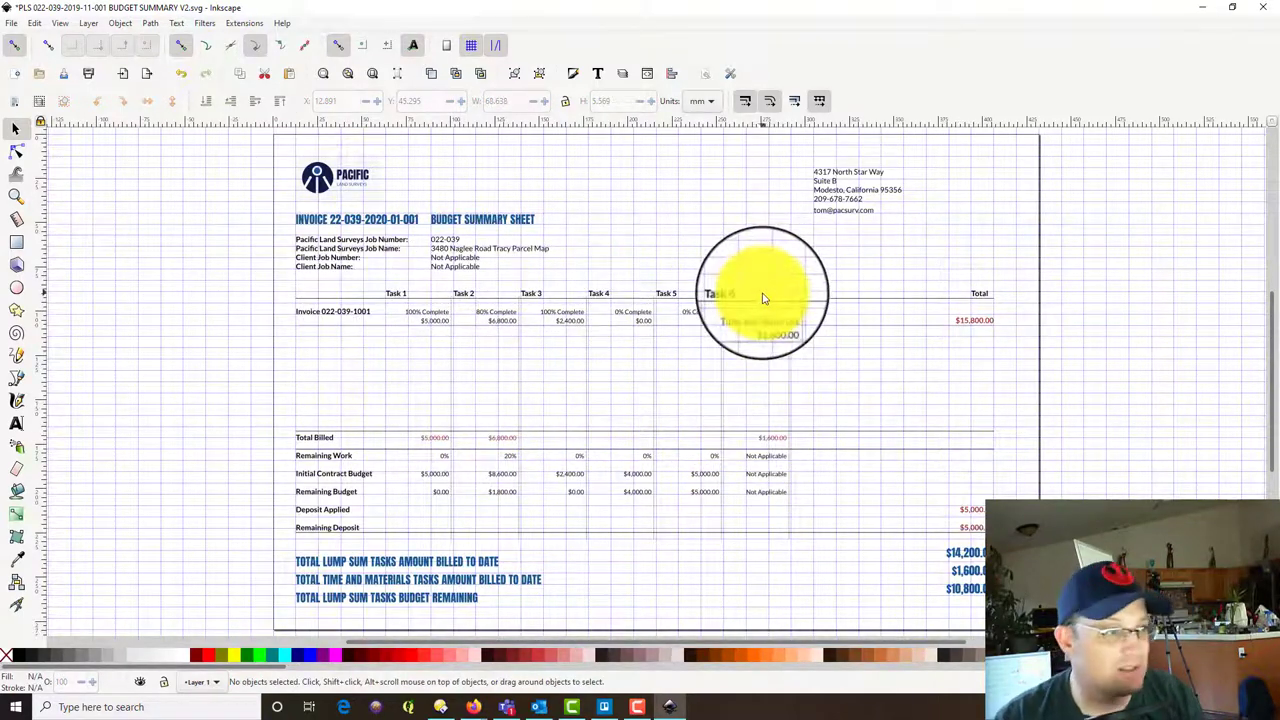
Duplicate the Task 6 heading with its right-hand column line and place the copy about 41 mm to the right.
scroll(750, 296, up, 3)
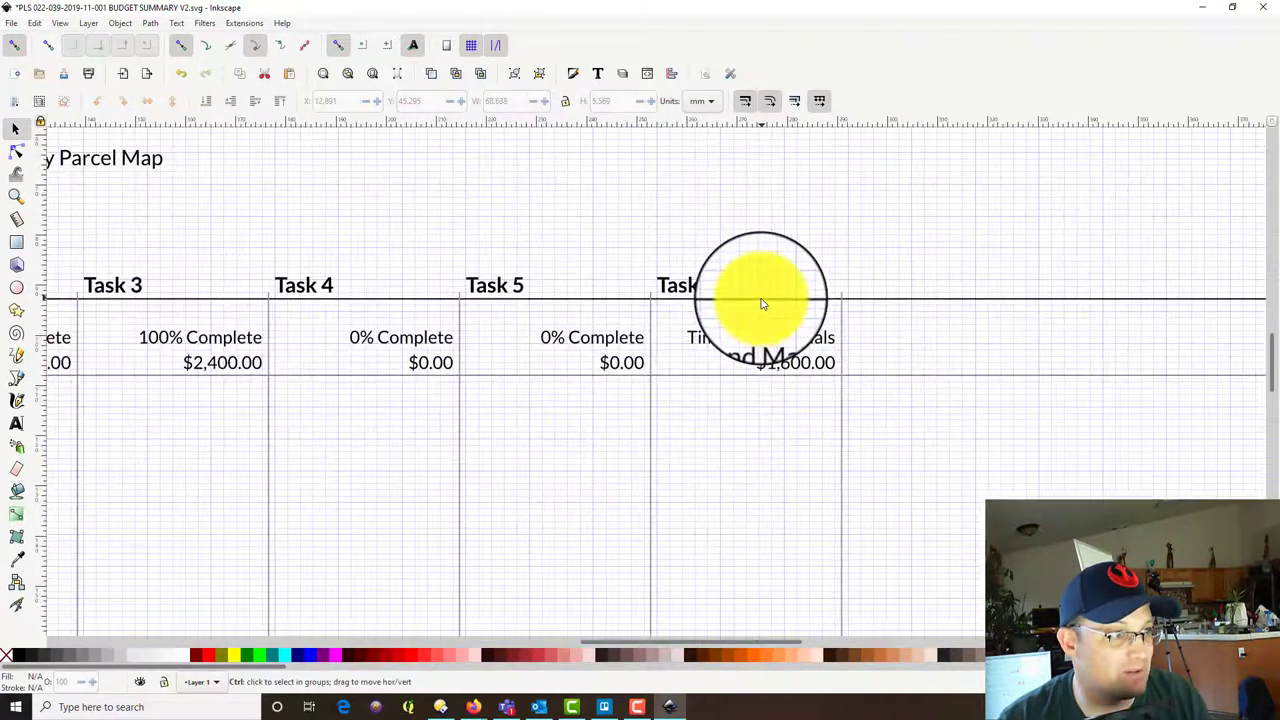
shift+click(708, 290)
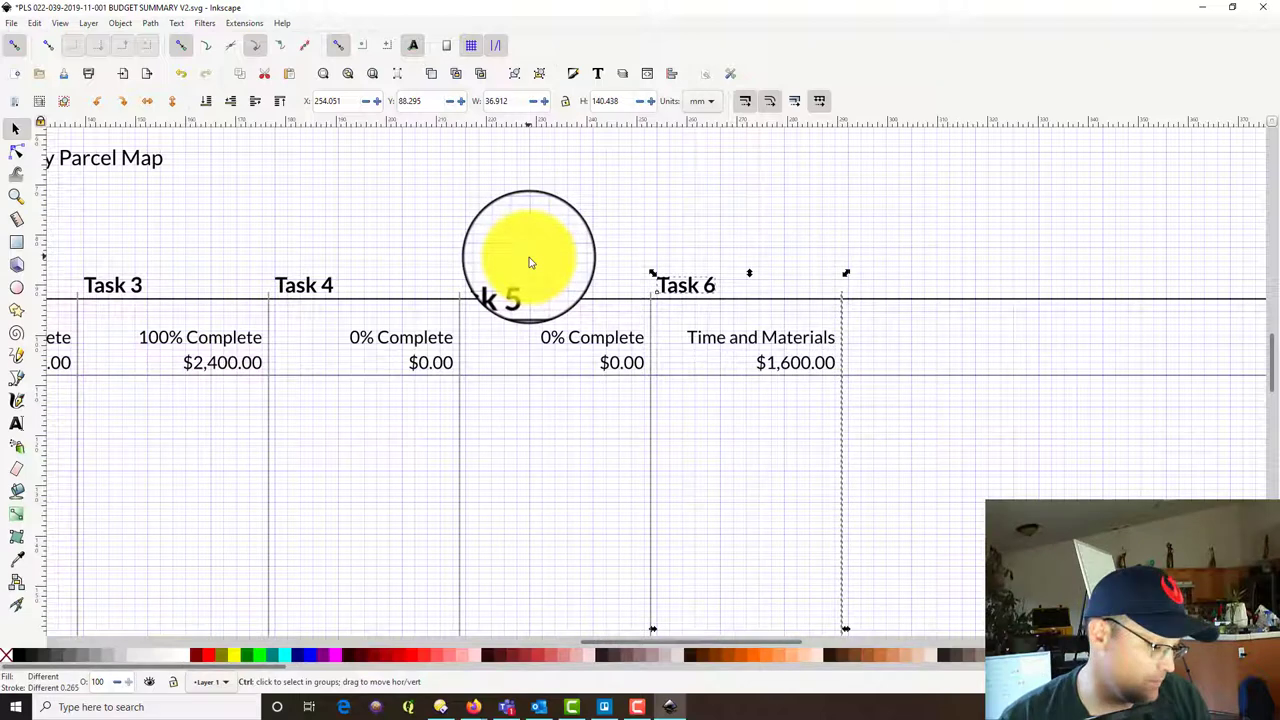
drag(677, 286, 880, 289)
Change the duplicated column heading's text to "Task 7".
click(917, 289)
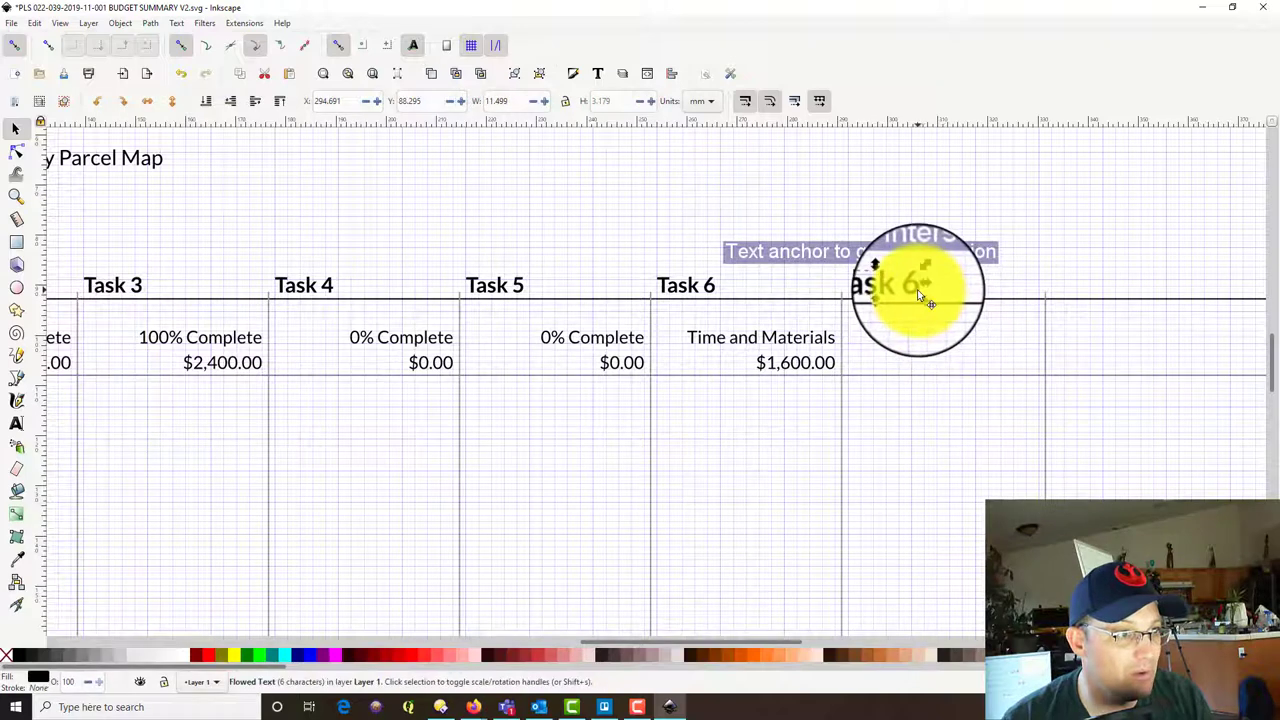
click(600, 76)
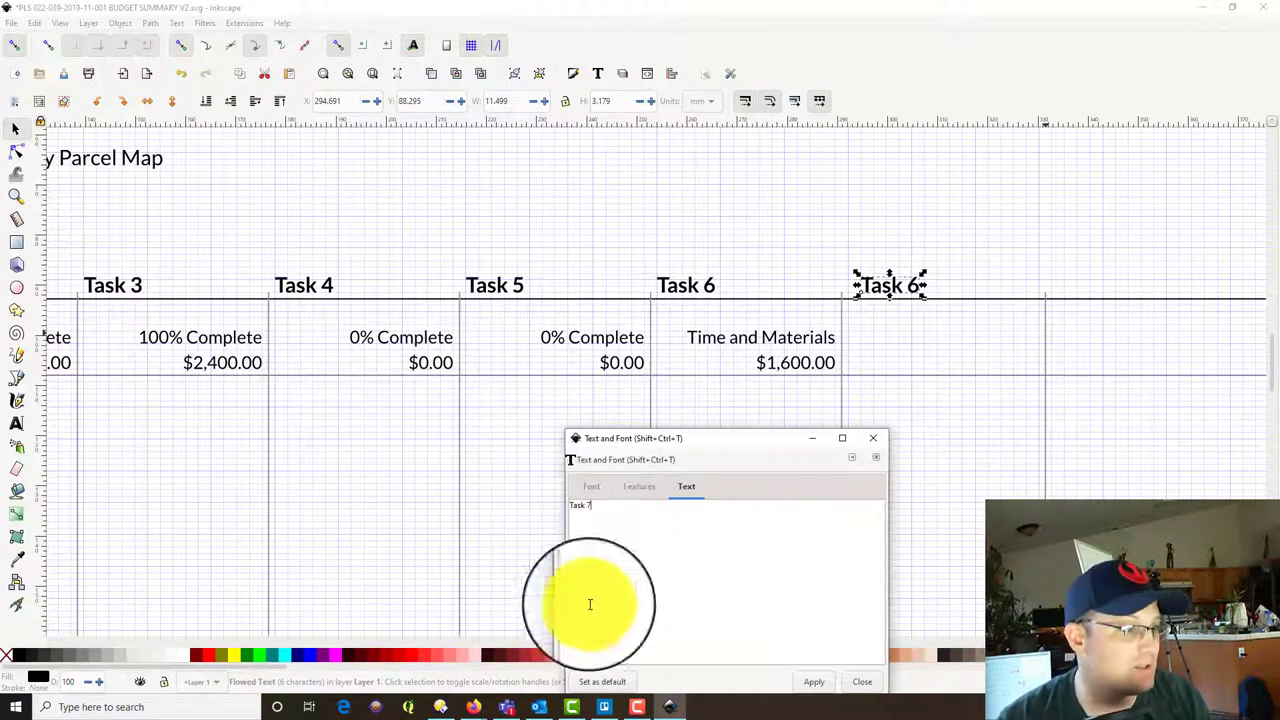
click(814, 681)
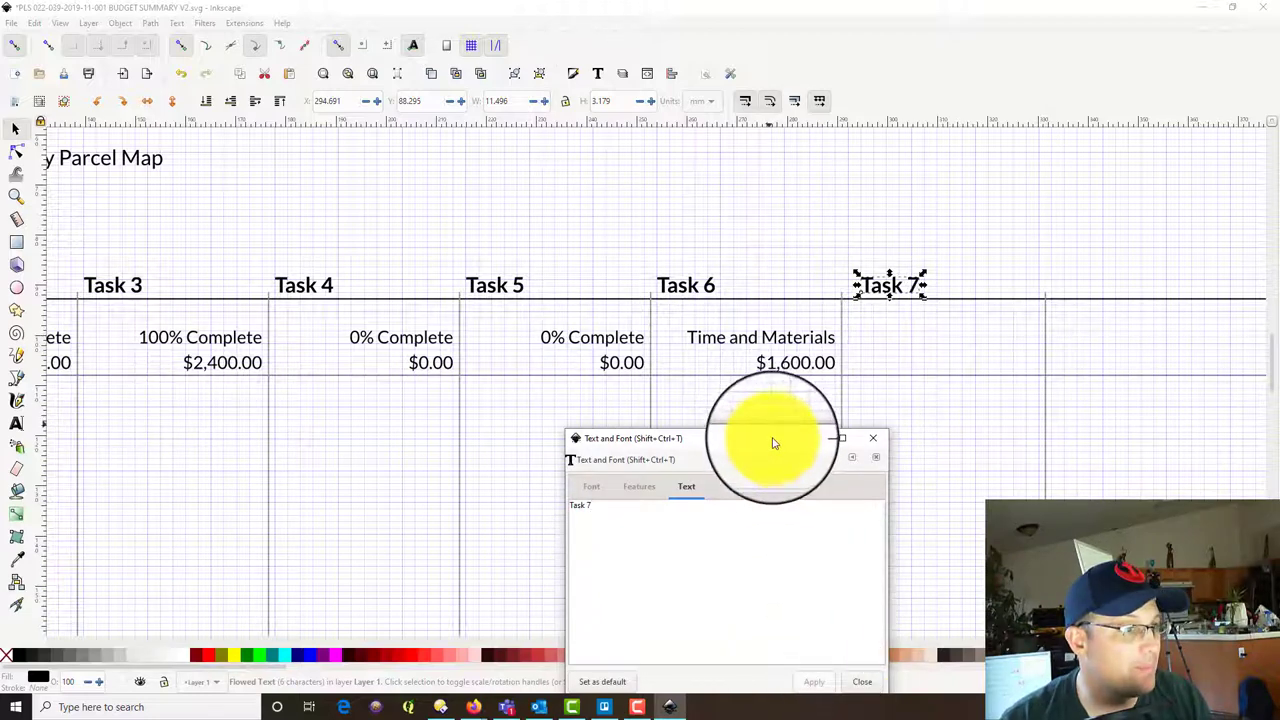
click(873, 438)
click(912, 195)
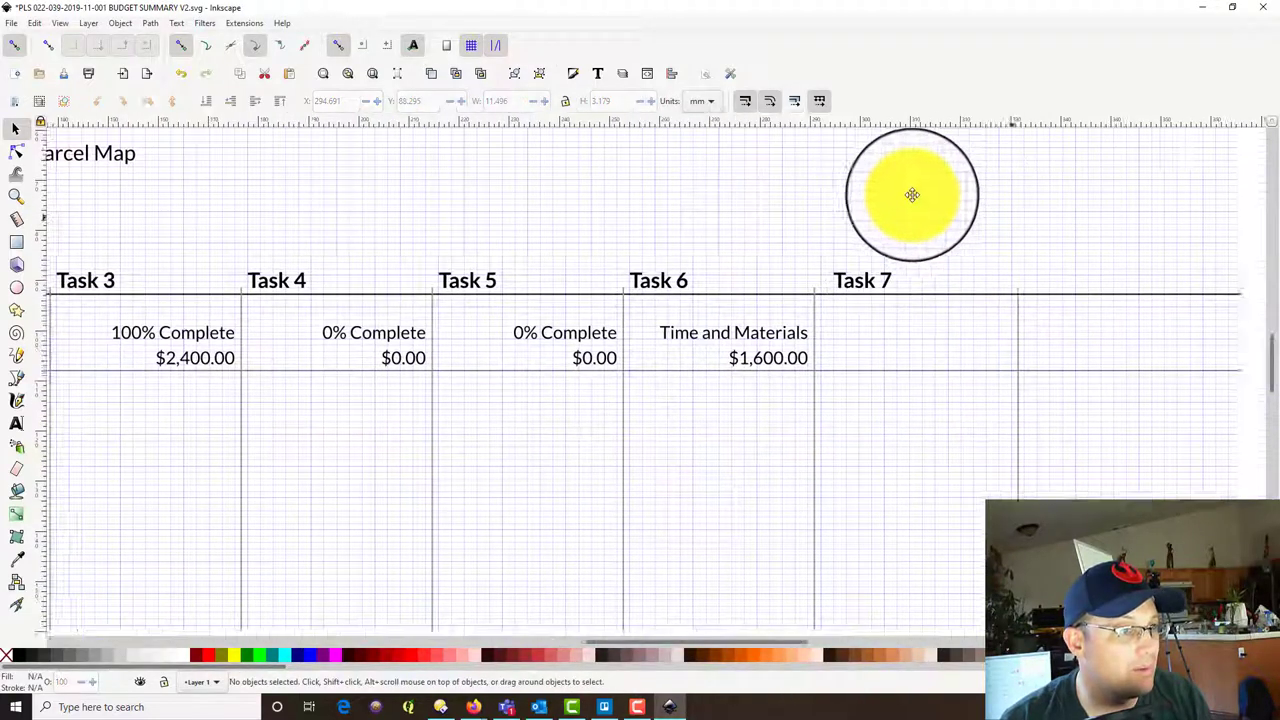
Duplicate the Task 6 billing type and amount texts in the invoice row and place the copies in the Task 7 column.
drag(912, 195, 703, 170)
click(596, 307)
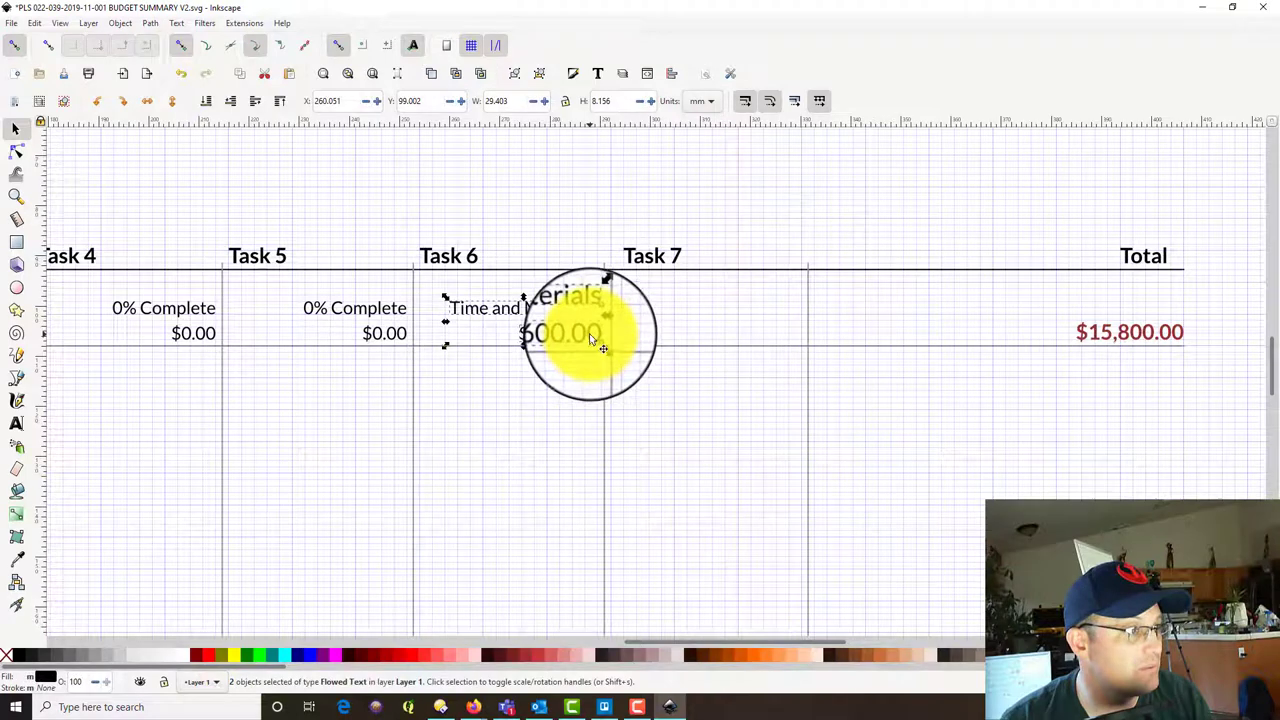
key(ctrl+d)
drag(593, 313, 786, 307)
Duplicate the Task 7 heading, its two billing texts and its column line, placing the copy about 41 mm to the right as another column.
click(676, 256)
shift+click(742, 333)
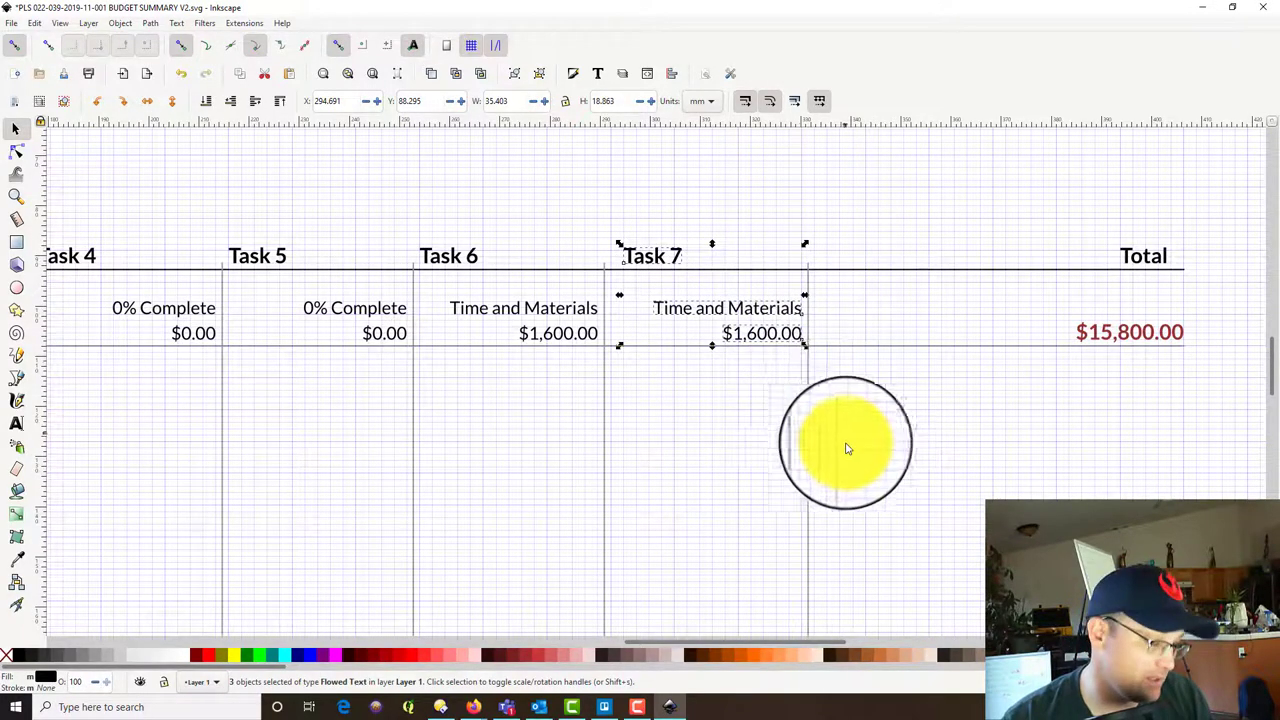
shift+click(809, 449)
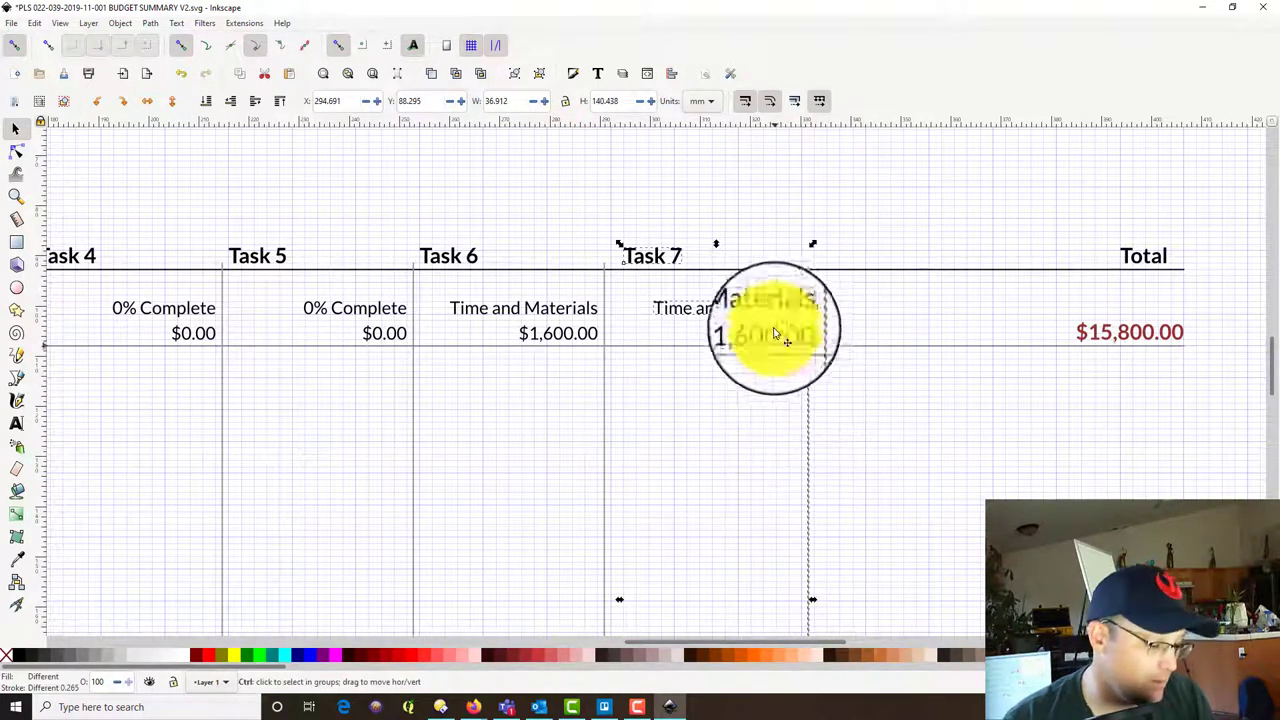
key(ctrl+d)
drag(643, 258, 846, 257)
click(1040, 426)
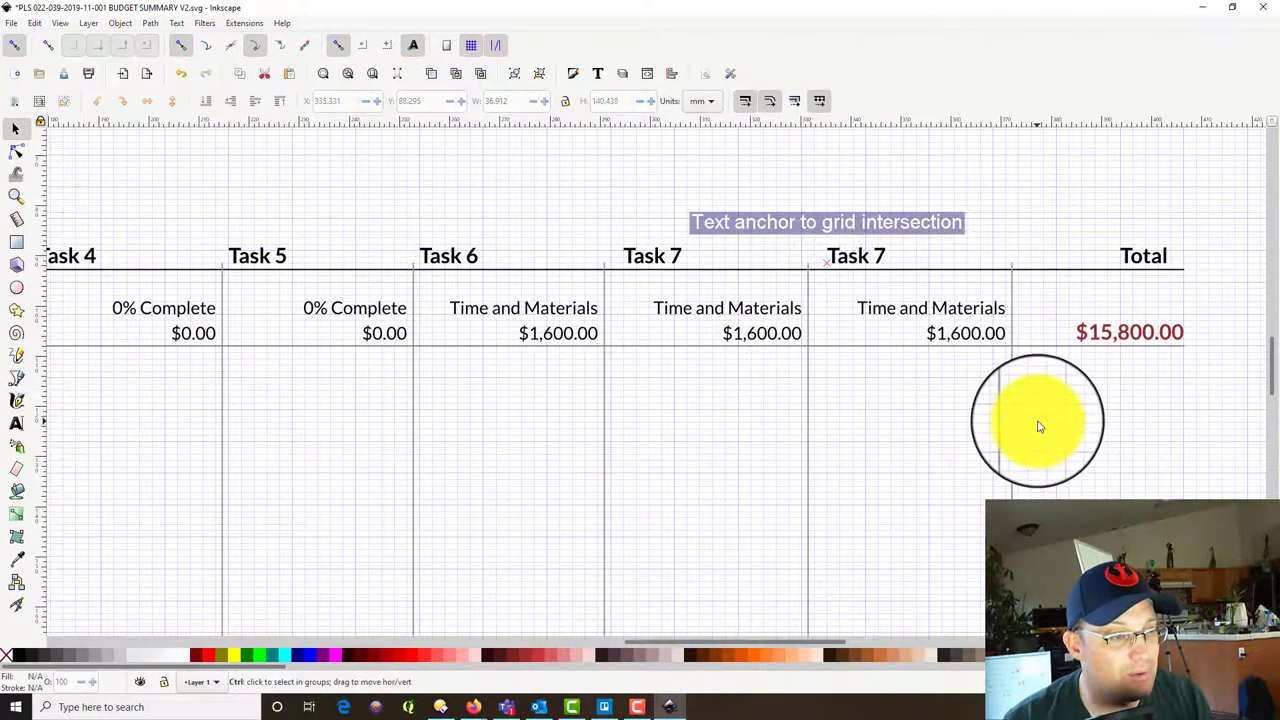
scroll(1040, 426, down, 2)
drag(734, 428, 723, 297)
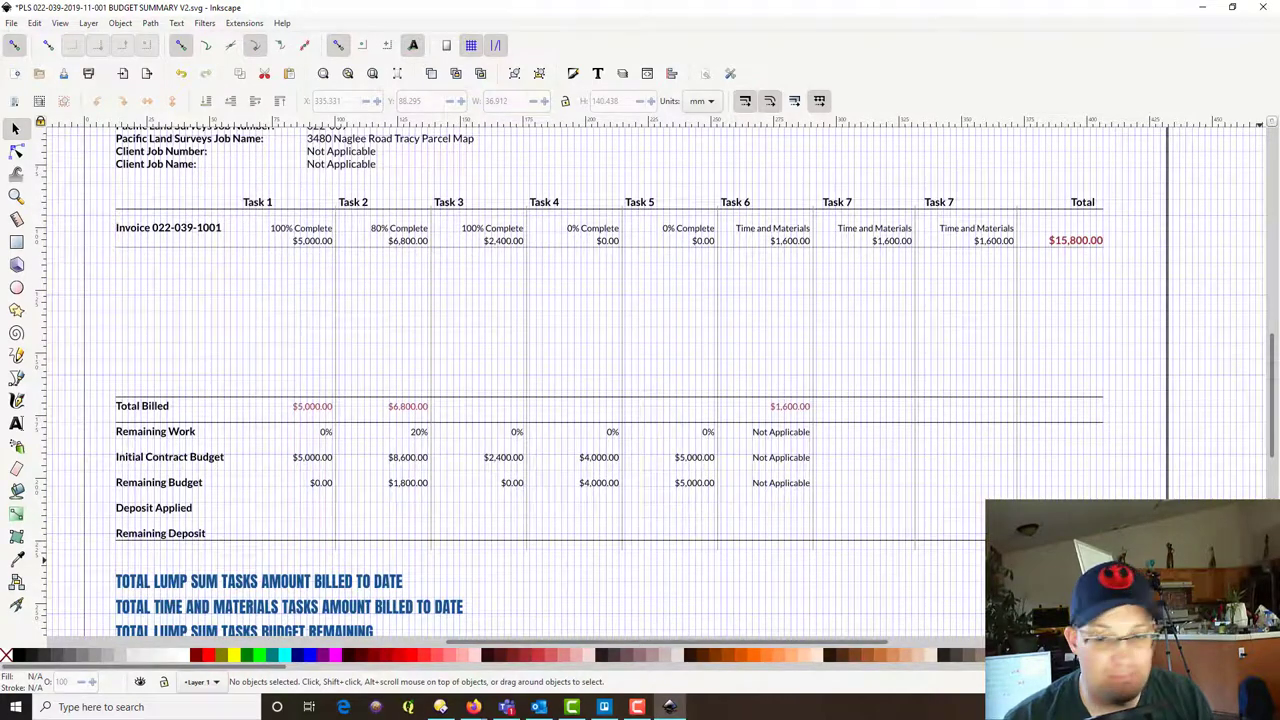
key(F10)
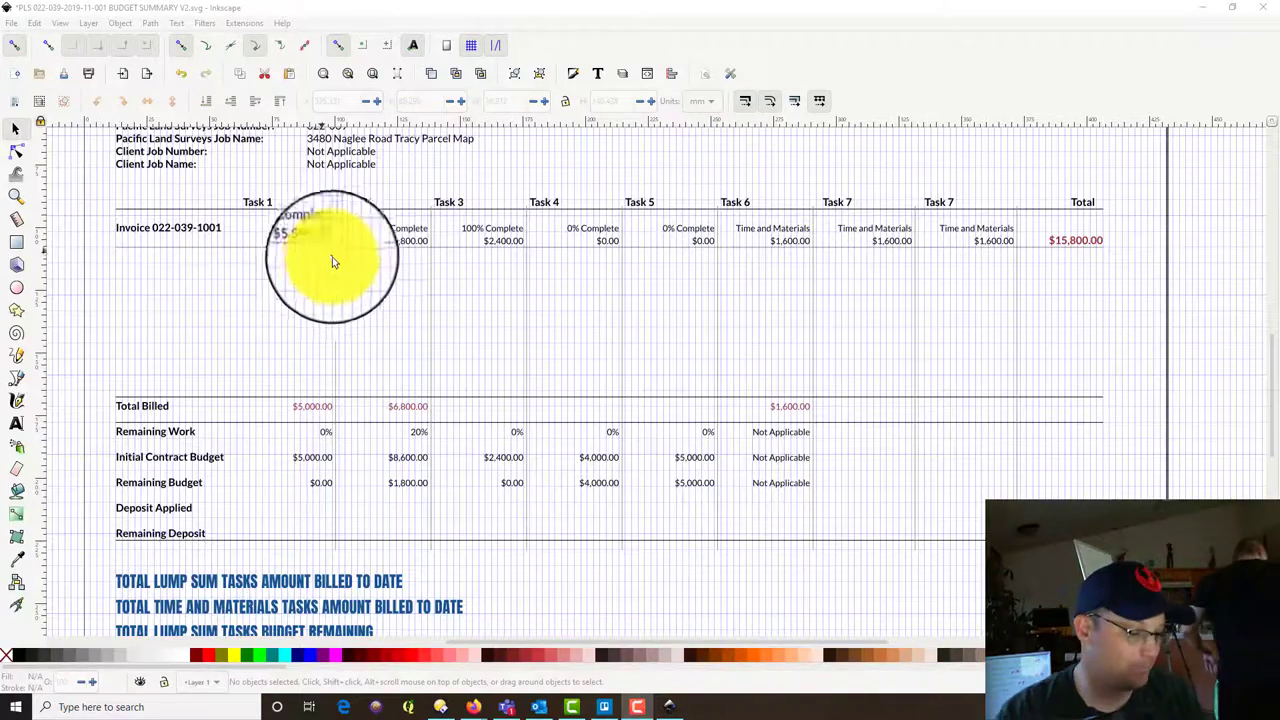
Try to renumber the first task column headings, setting the first three to Task 2, Task 4 and Task 6.
ctrl+scroll(352, 221, up, 1)
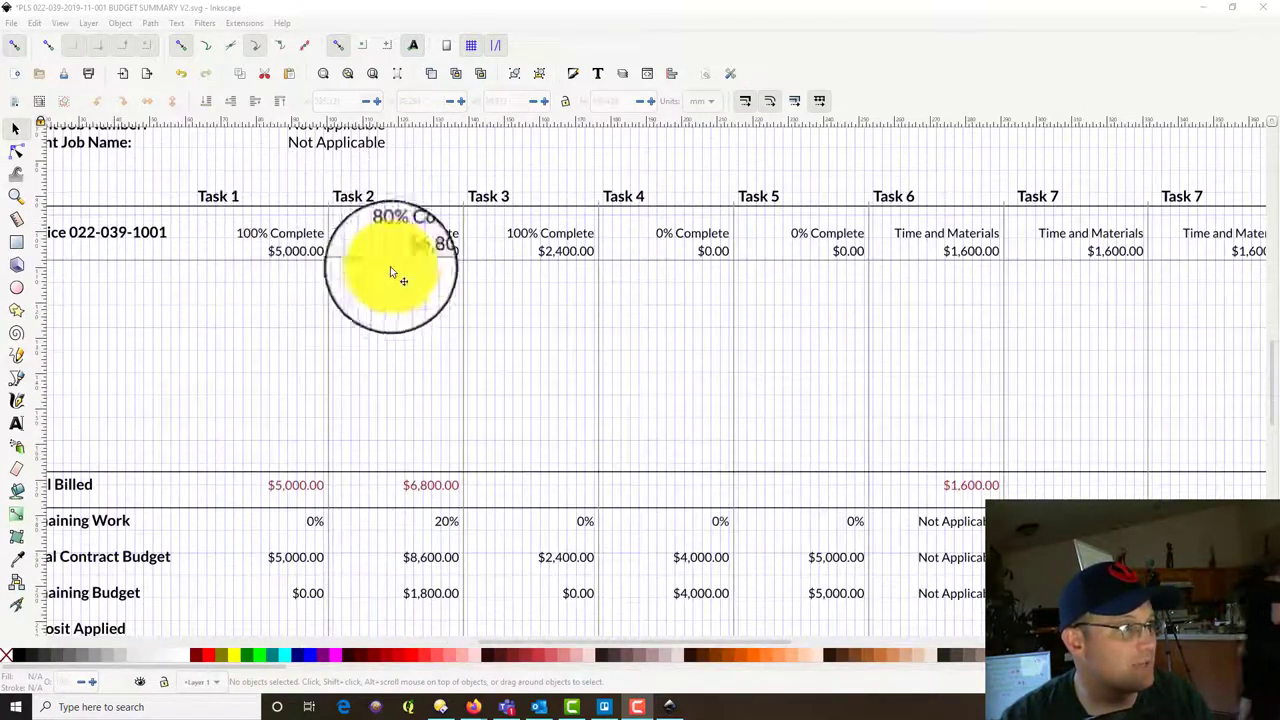
drag(492, 286, 542, 334)
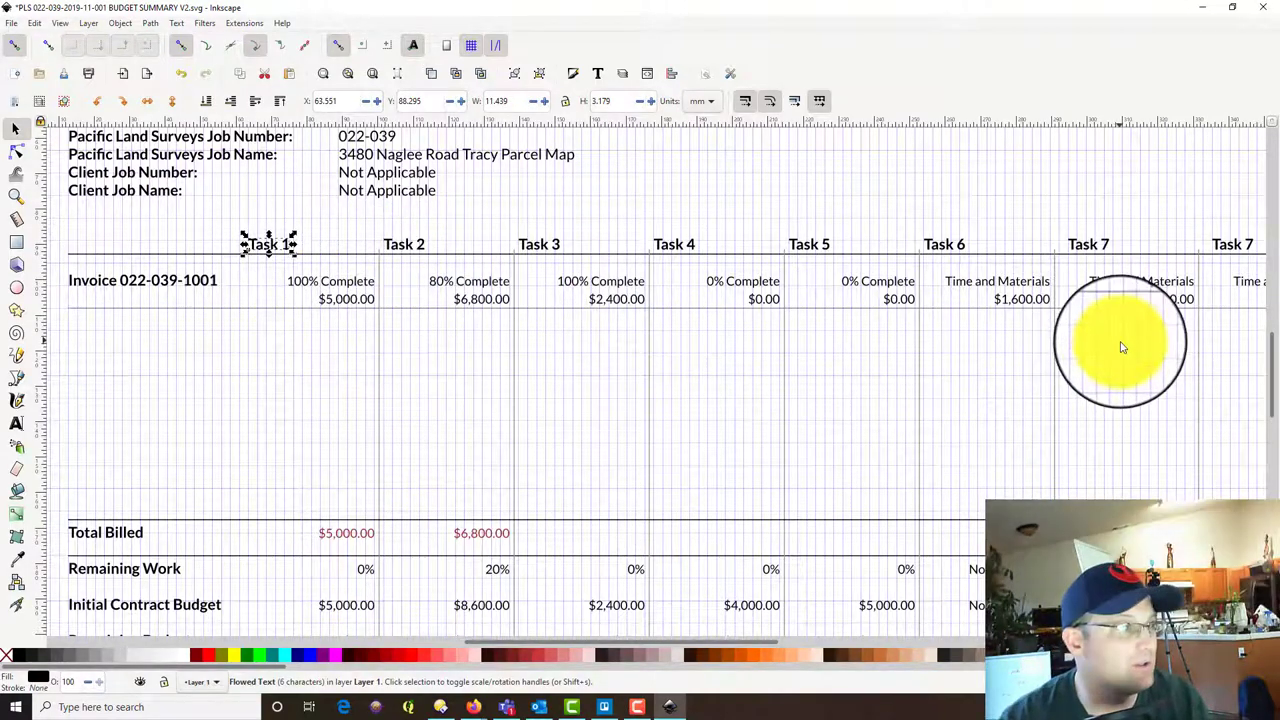
scroll(1049, 317, right, 2)
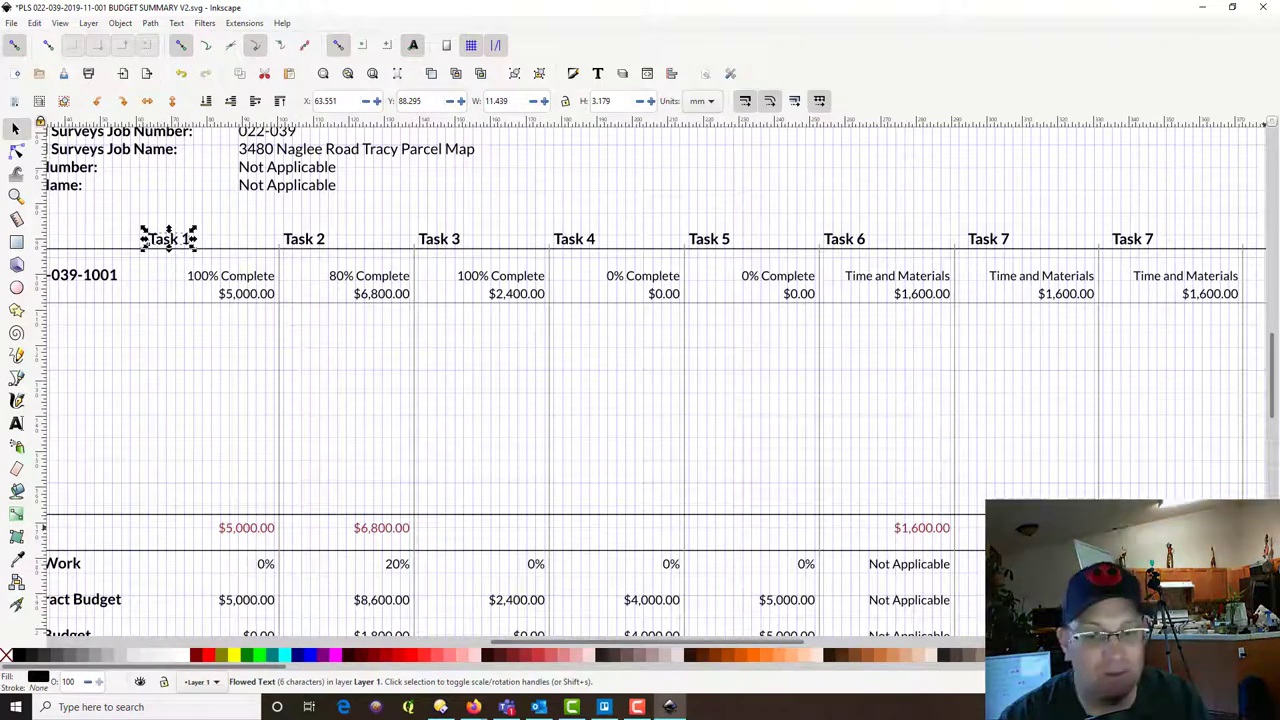
click(598, 75)
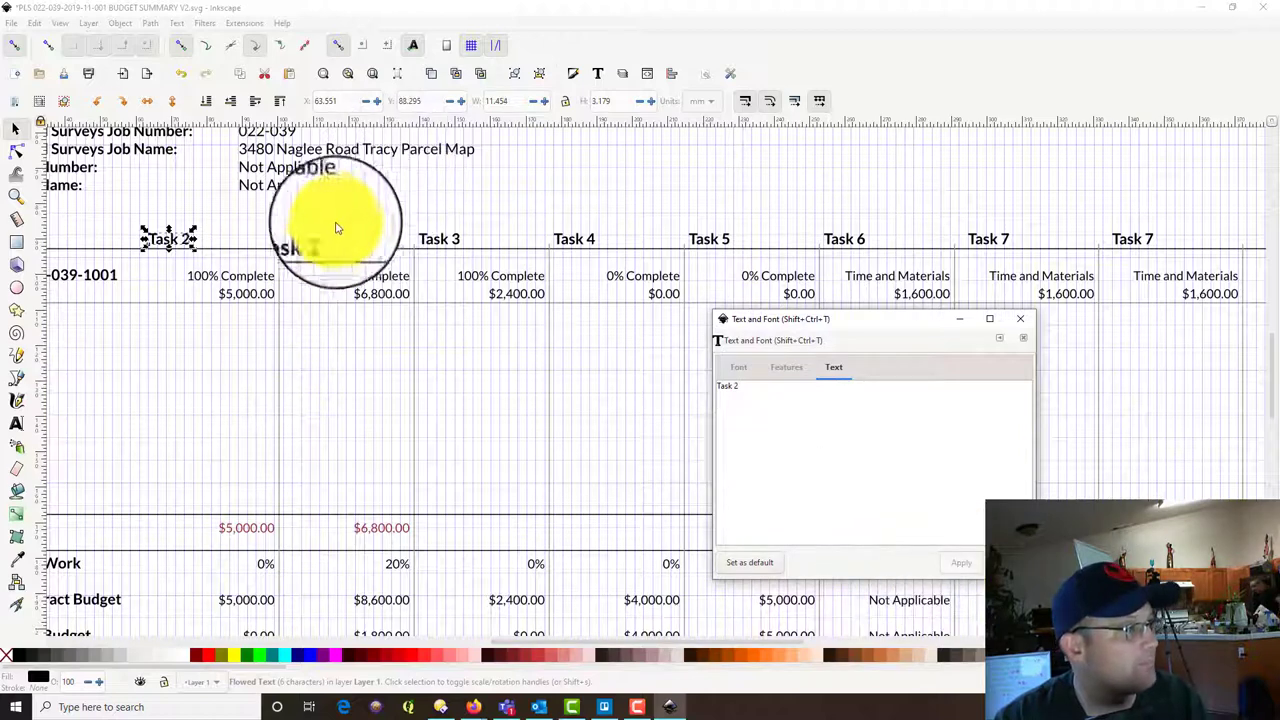
click(310, 242)
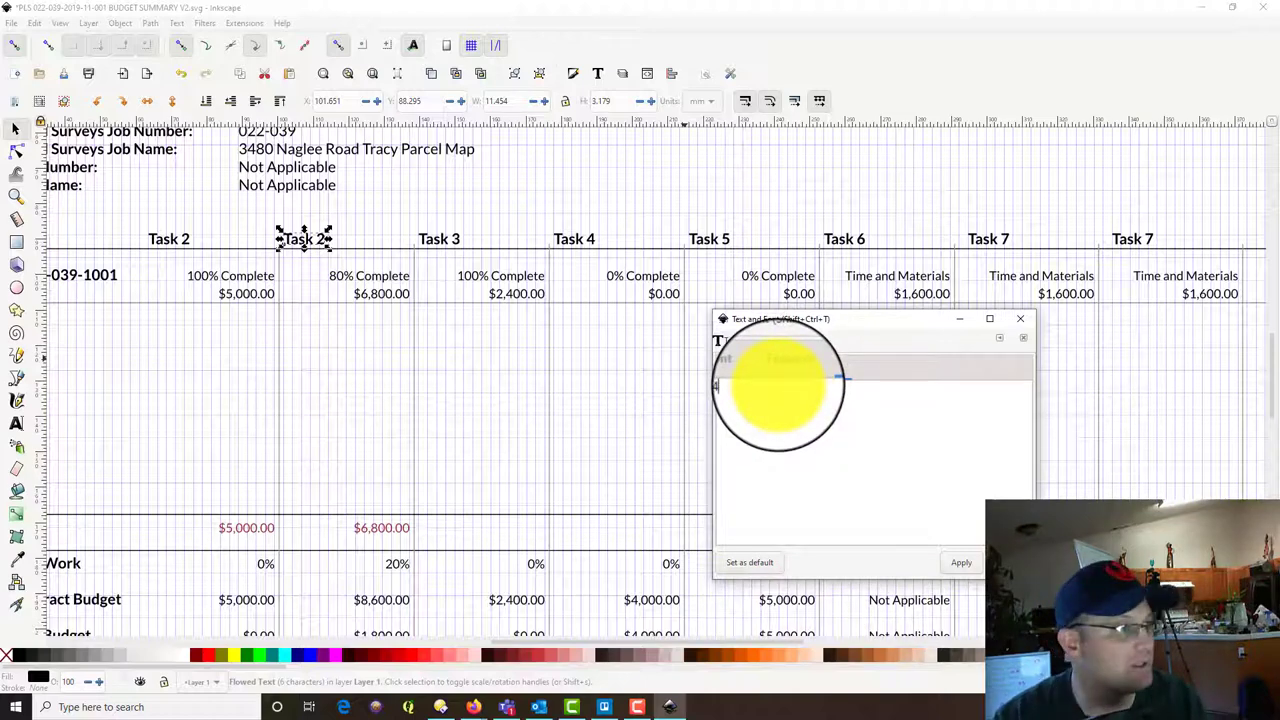
click(961, 562)
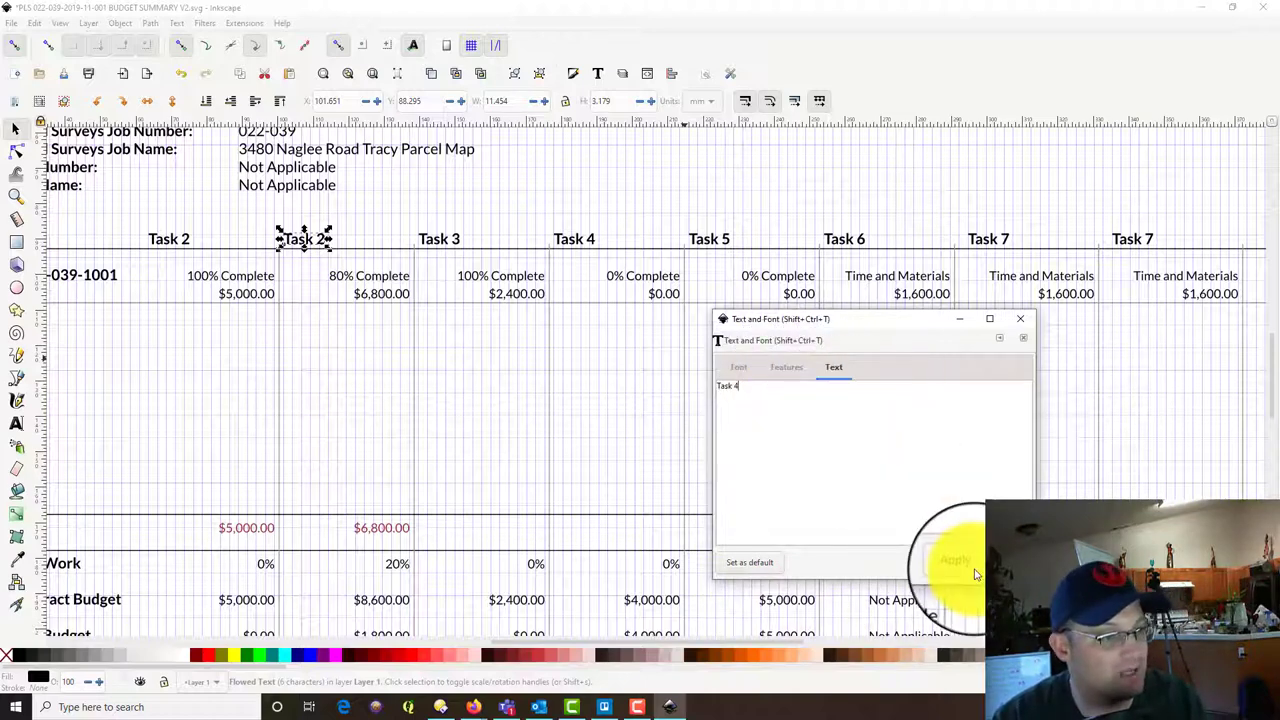
click(452, 240)
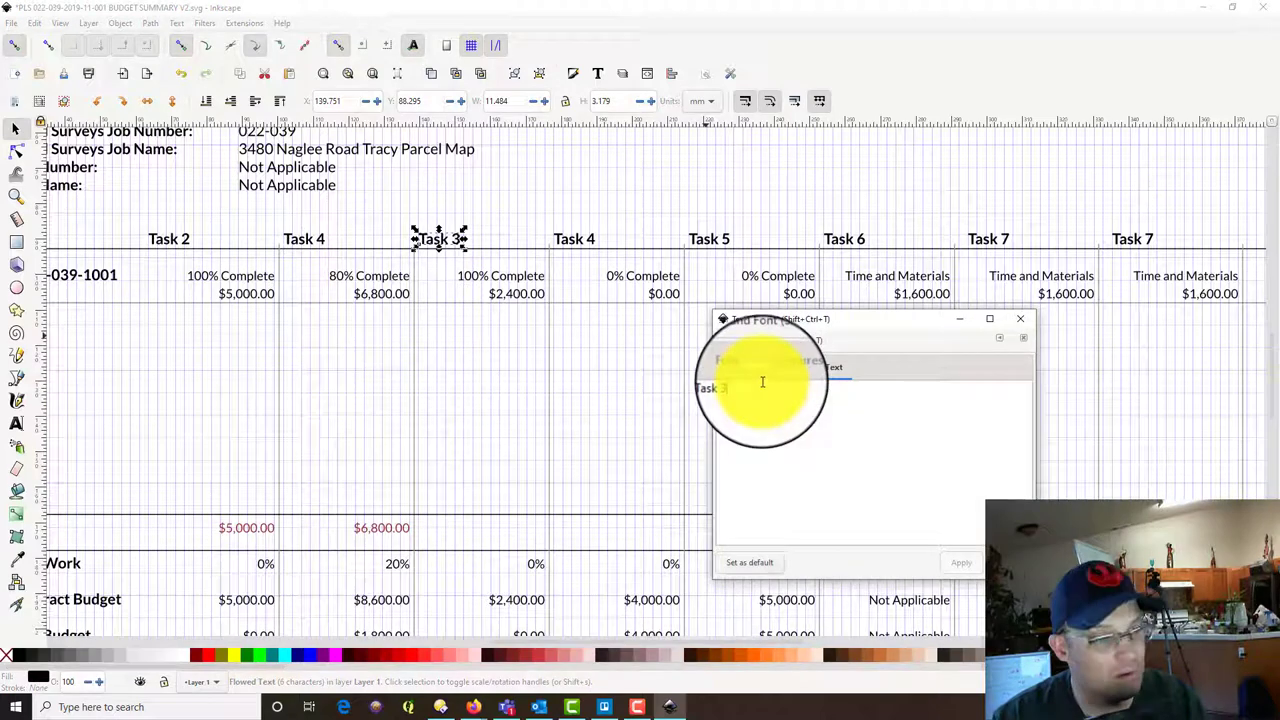
key(BackSpace)
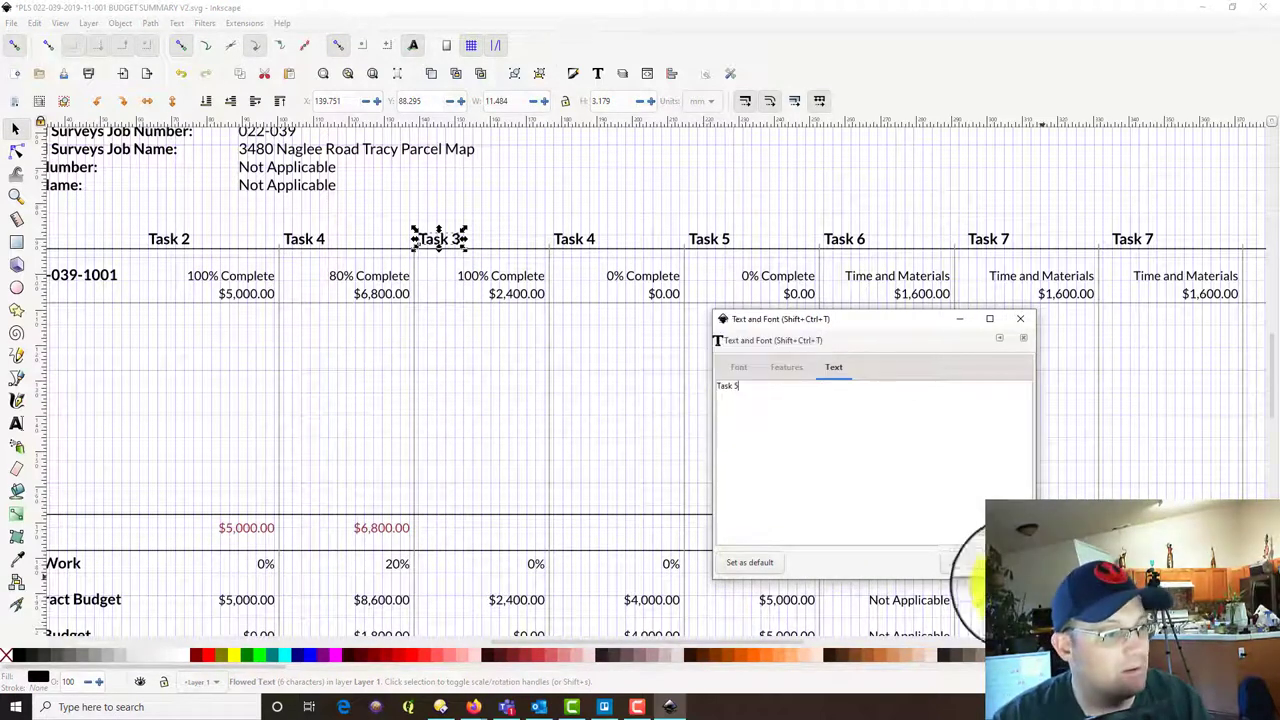
click(963, 568)
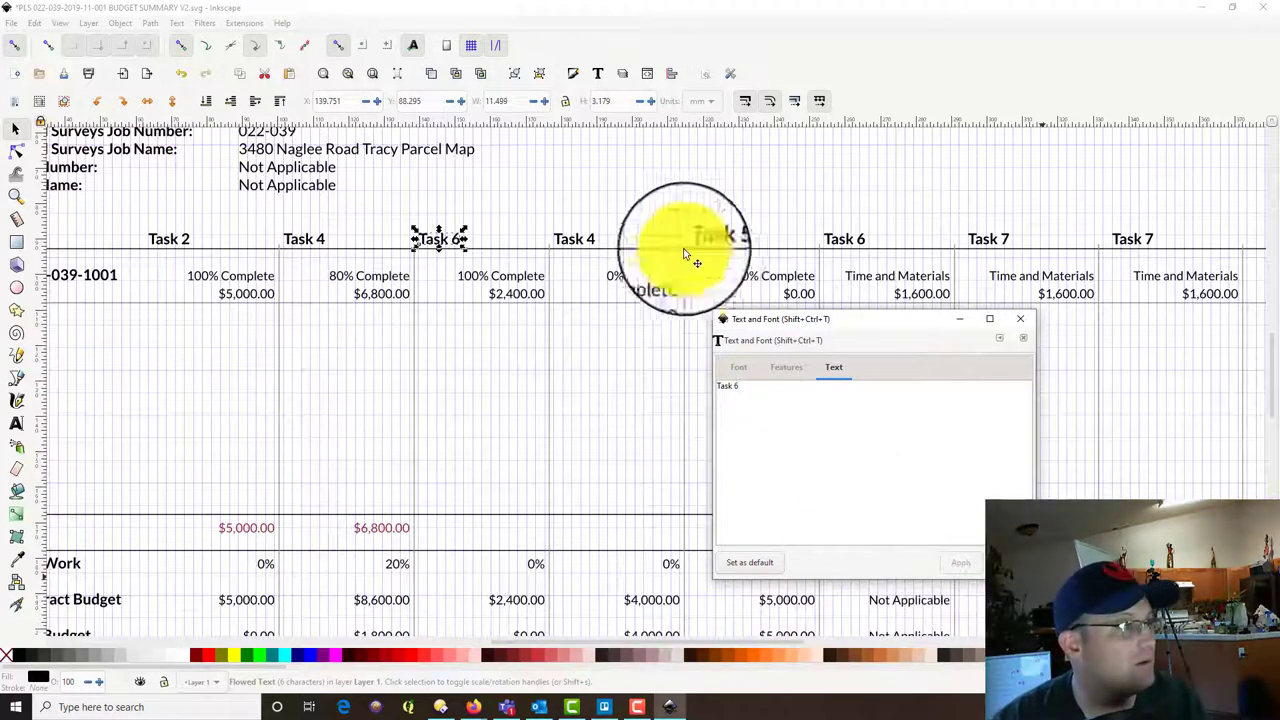
click(574, 239)
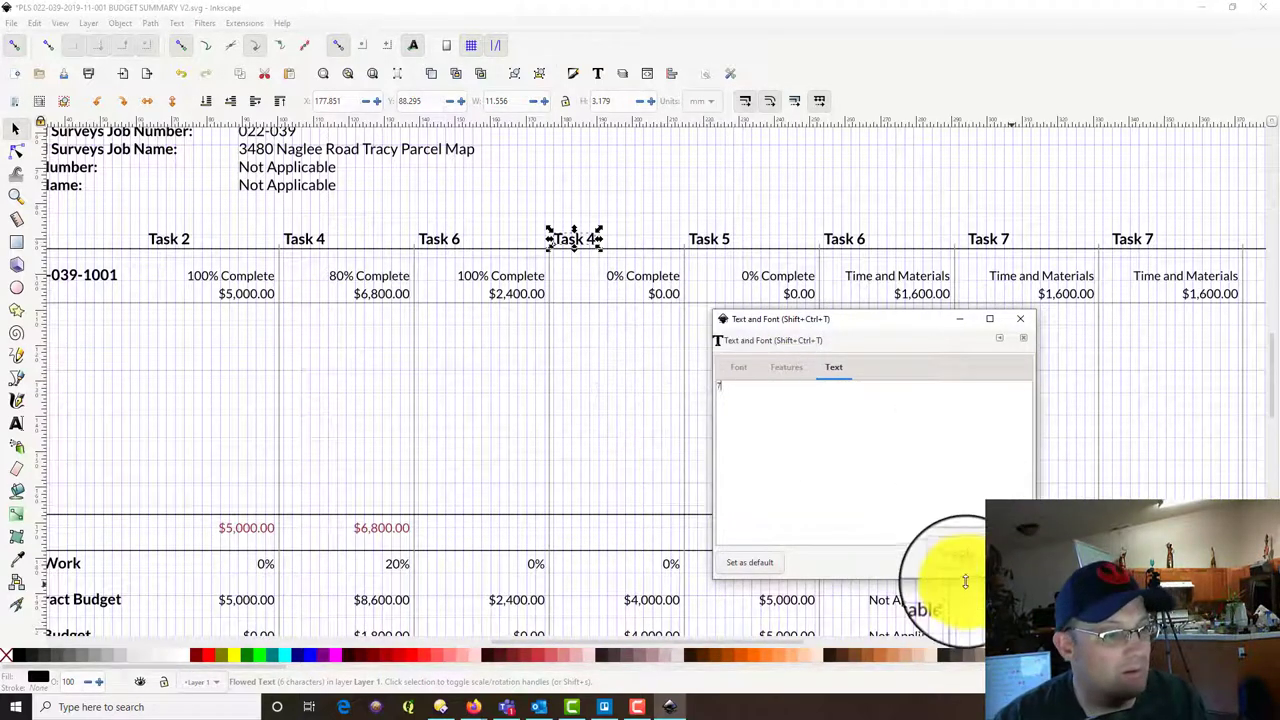
click(1012, 567)
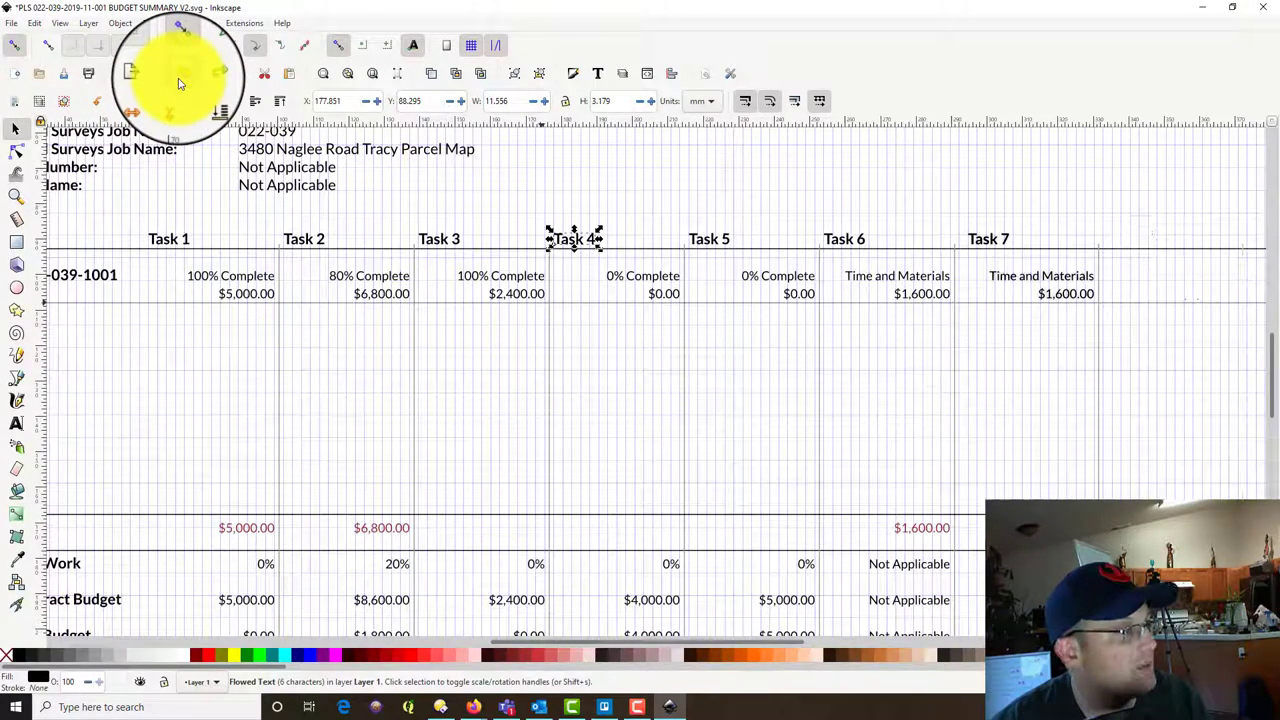
Save the budget summary sheet with its two added task columns.
click(950, 200)
scroll(995, 208, down, 2)
drag(1028, 216, 668, 319)
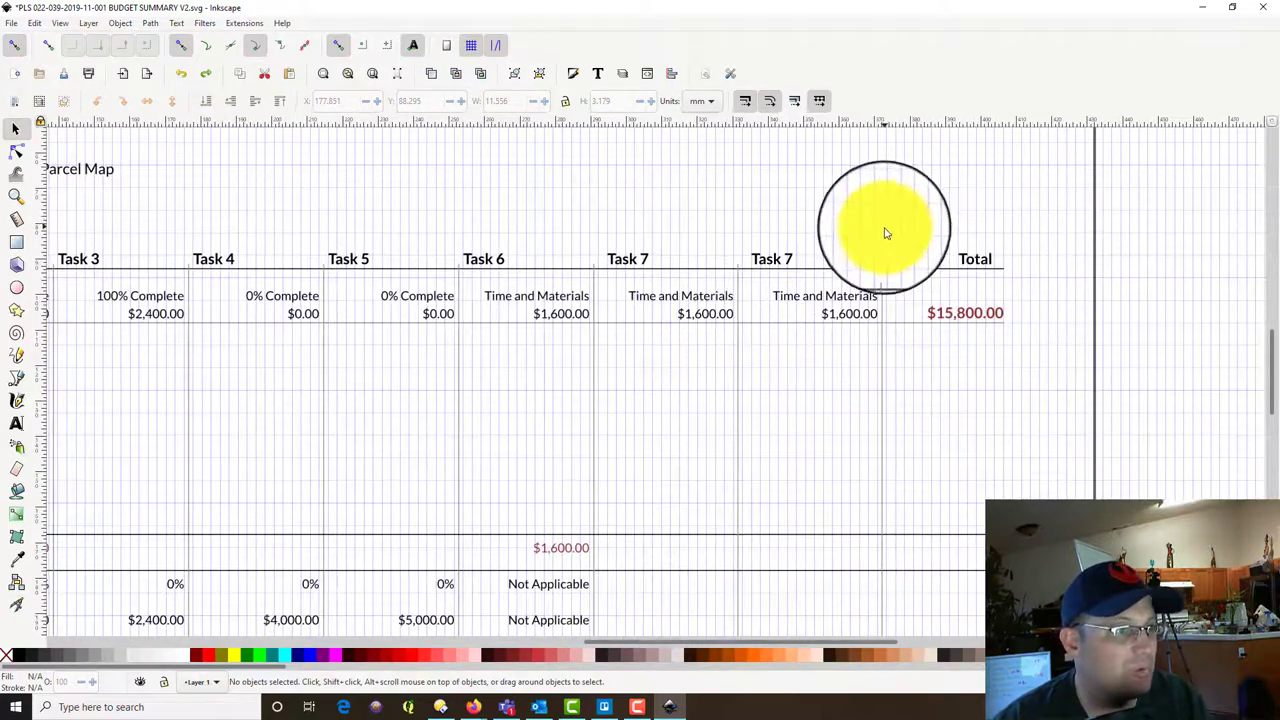
ctrl+scroll(886, 229, down, 5)
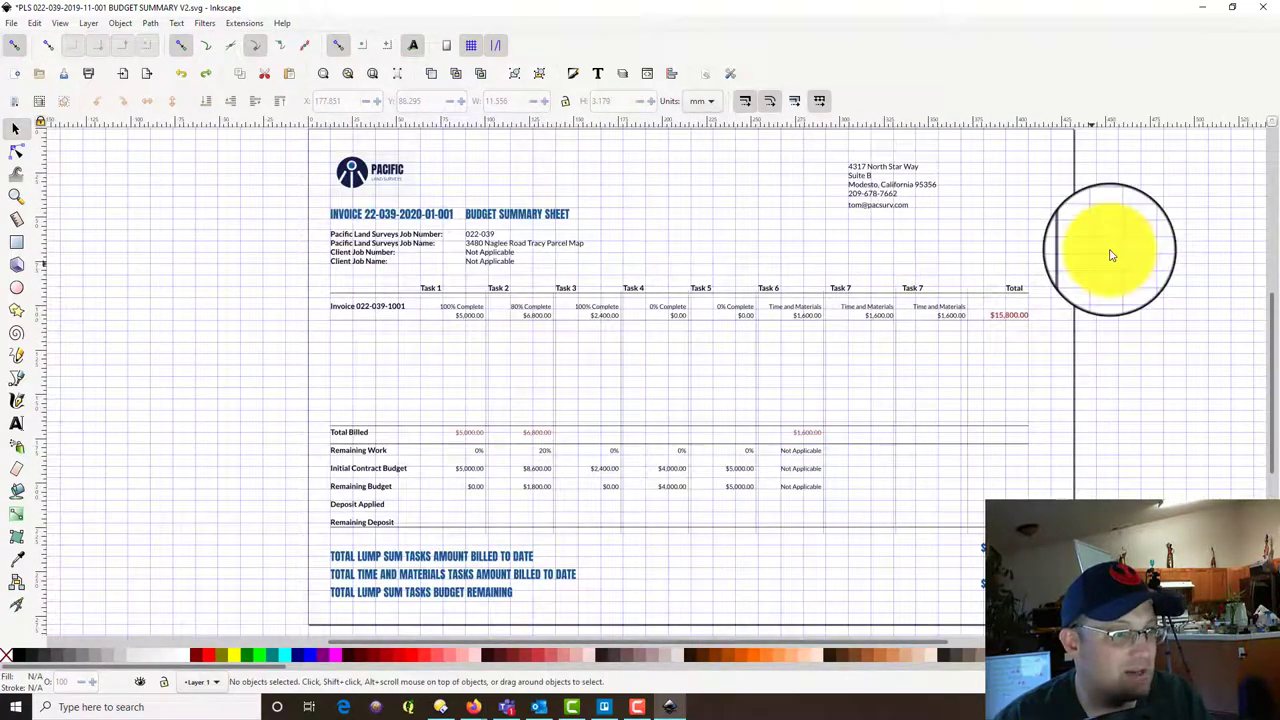
ctrl+scroll(553, 195, up, 1)
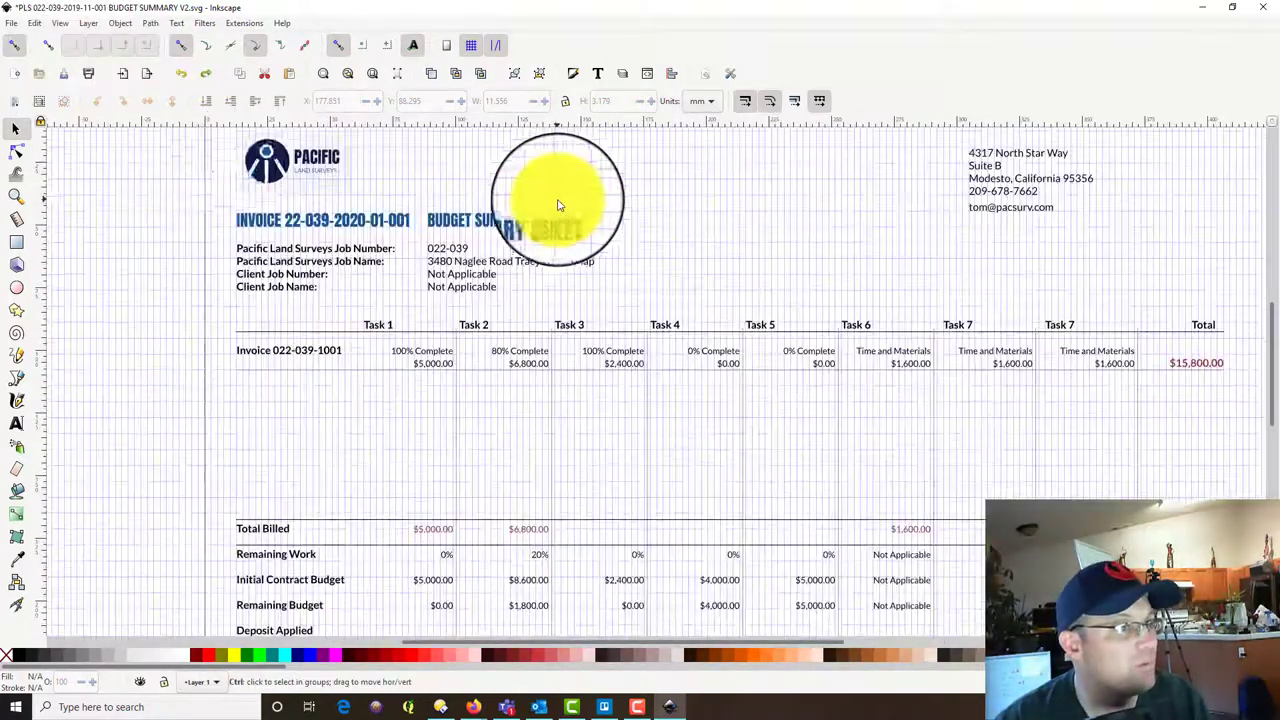
key(ctrl+s)
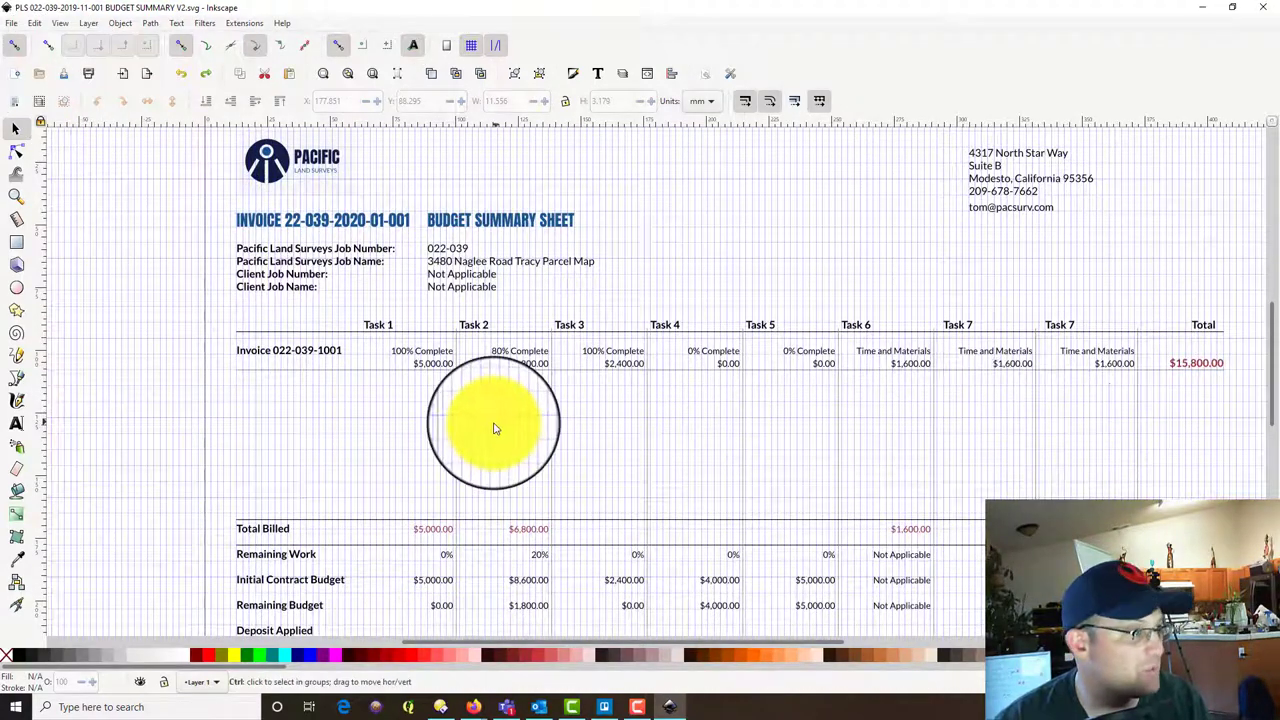
Duplicate the invoice row's label and billing texts about 12.7 mm lower, with a copy of the separator line beneath them.
ctrl+scroll(491, 425, up, 1)
drag(117, 310, 1228, 390)
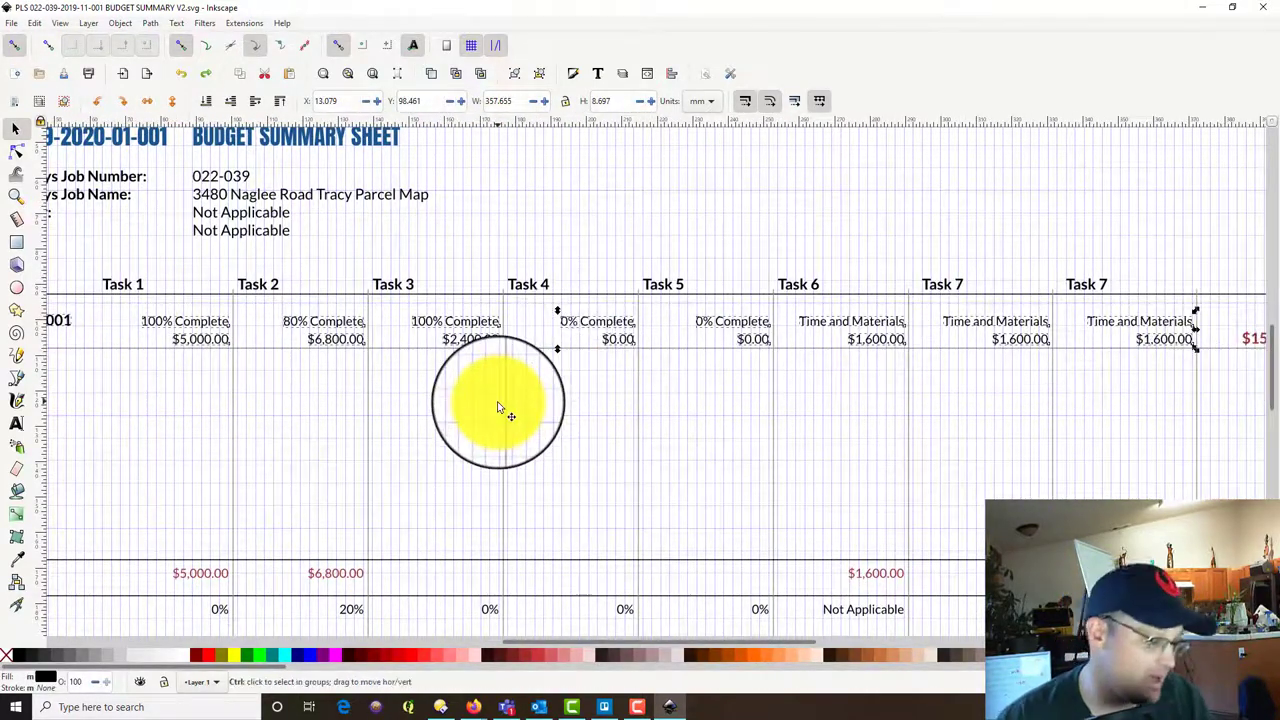
scroll(463, 371, left, 6)
key(ctrl+d)
drag(212, 316, 266, 403)
click(374, 336)
click(300, 312)
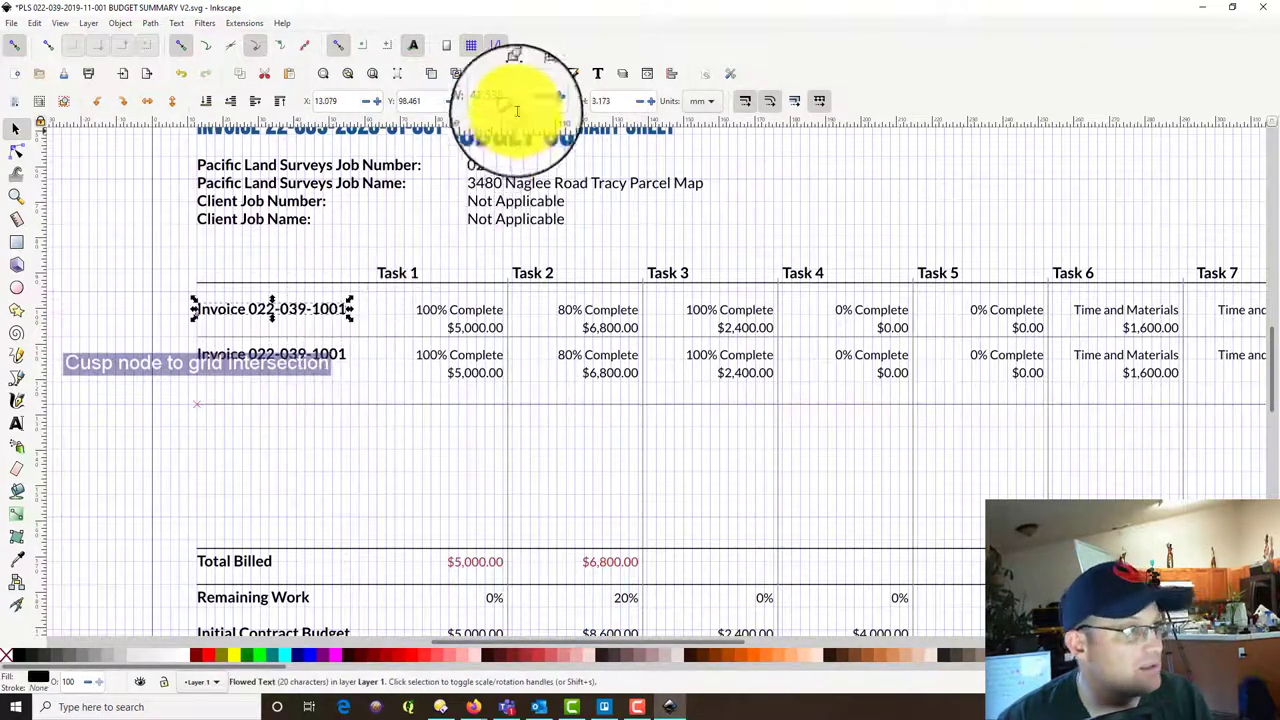
click(595, 75)
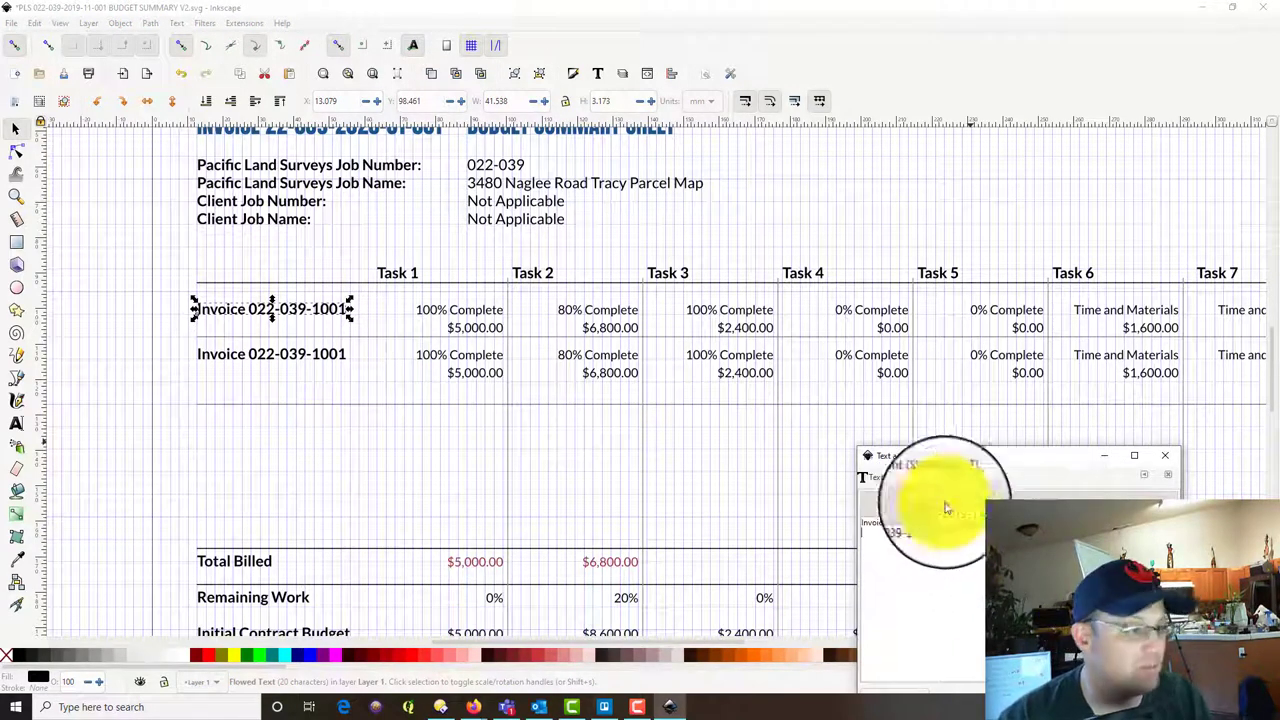
drag(1051, 456, 1080, 220)
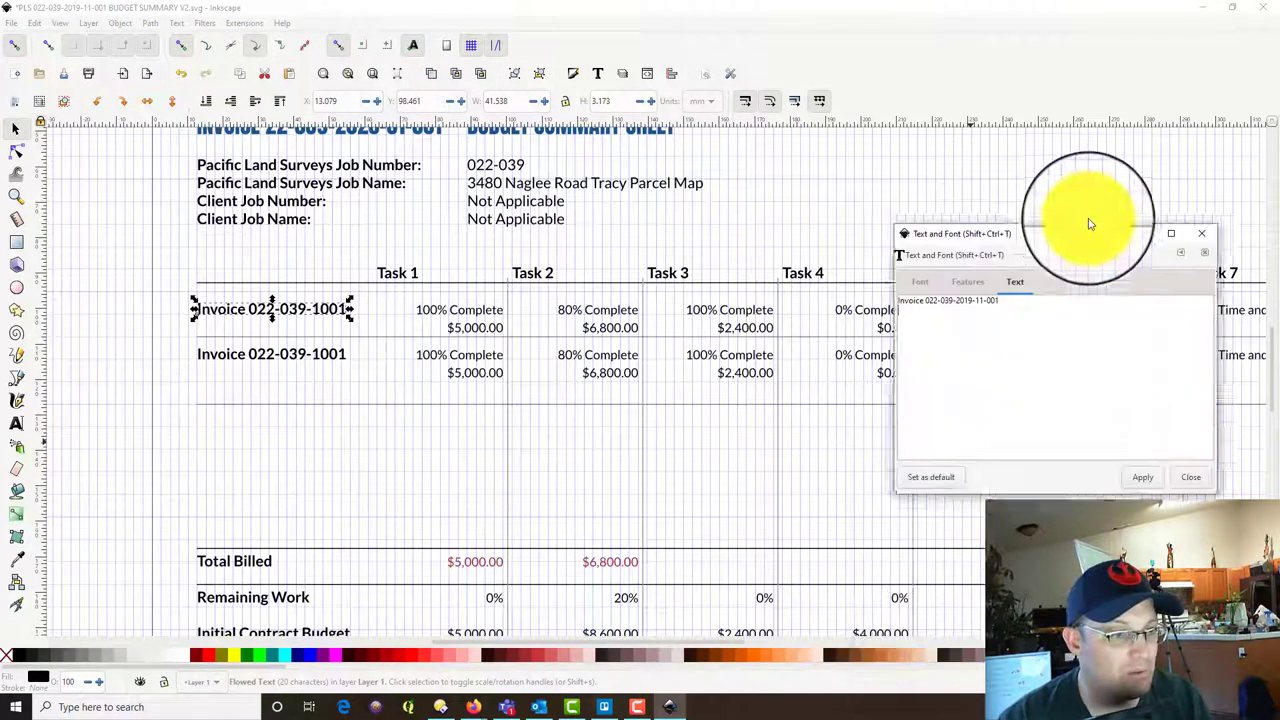
click(1152, 468)
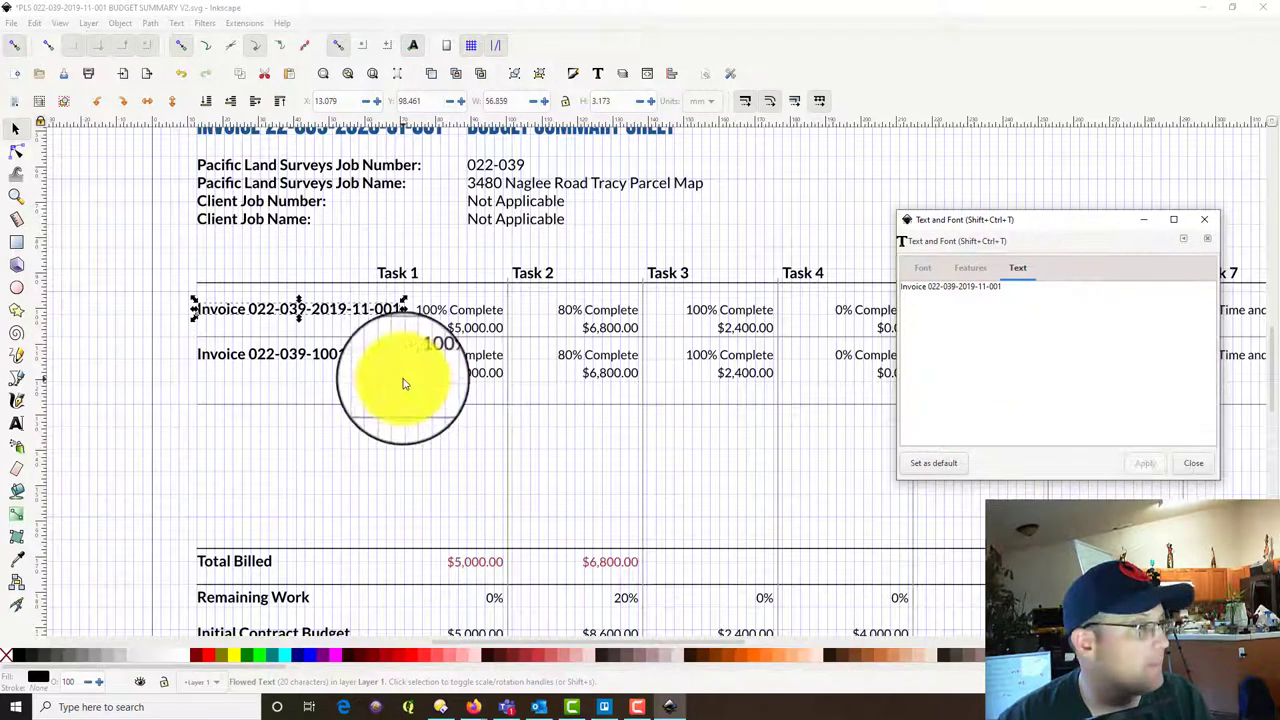
click(343, 368)
click(947, 289)
mouse_move(948, 289)
mouse_down()
mouse_move(932, 288)
mouse_move(951, 291)
mouse_up()
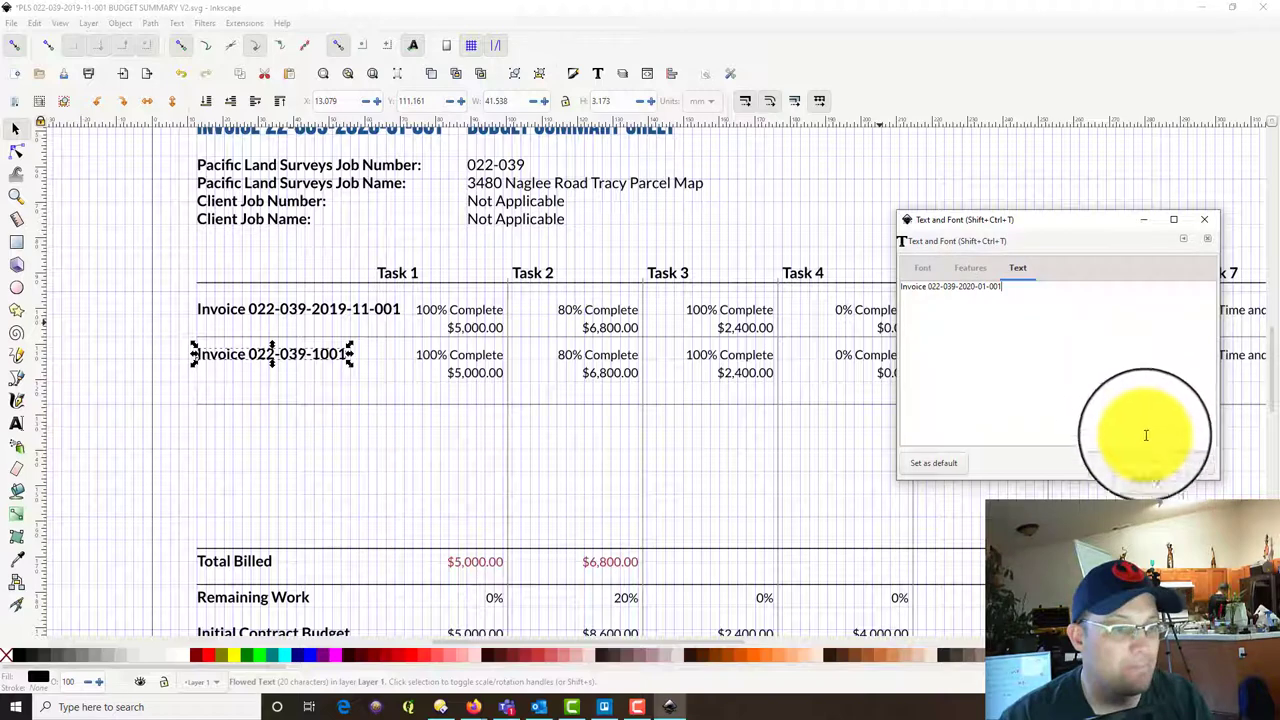
click(1152, 470)
click(1205, 462)
Delete the completion and amount texts under Task 1 and Task 3 in the 2020-01-001 invoice row.
click(483, 354)
key(Delete)
click(465, 377)
key(Delete)
click(615, 355)
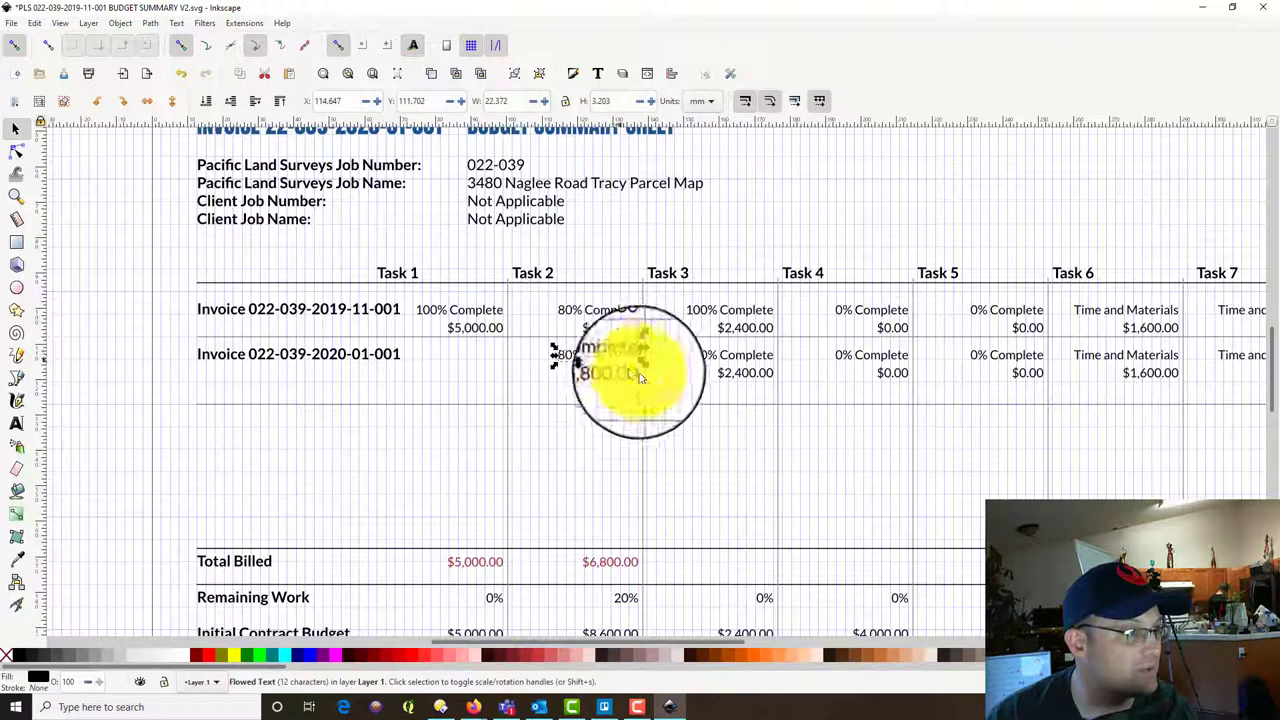
click(730, 370)
key(Delete)
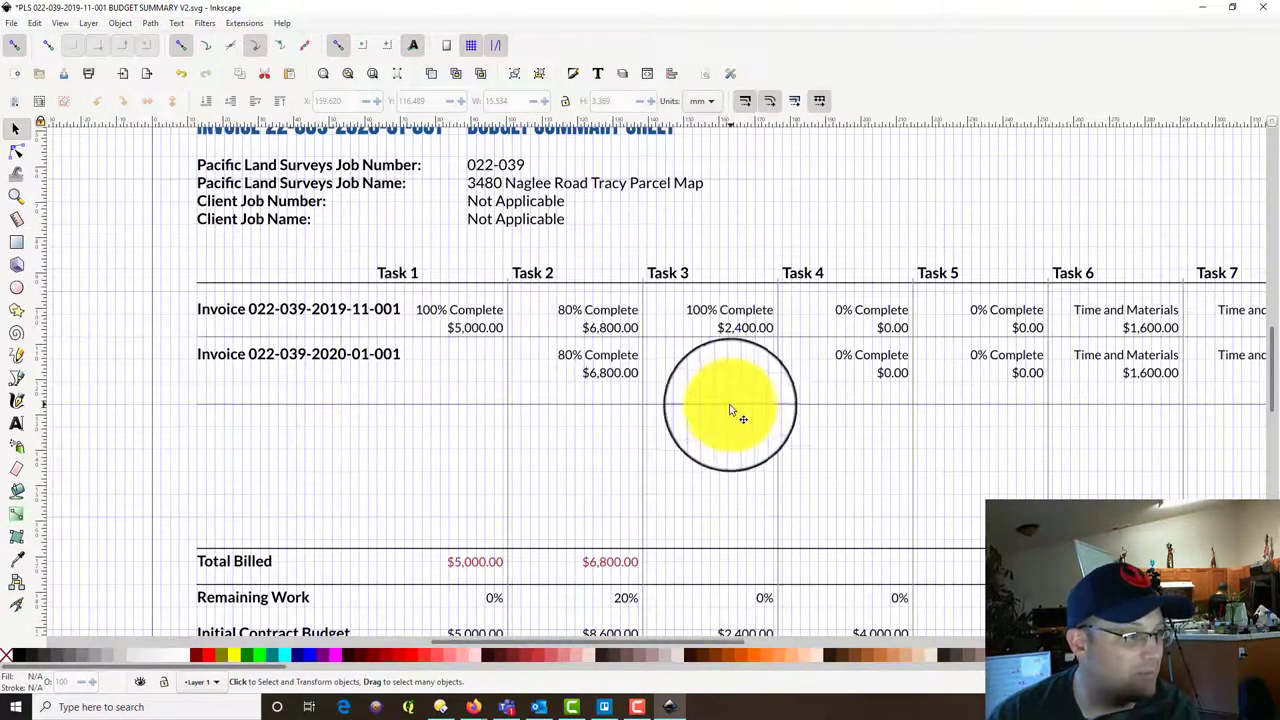
Try to delete the Task 4 and Task 5 completion and amount texts from the 2020-01-001 invoice row.
drag(734, 409, 562, 388)
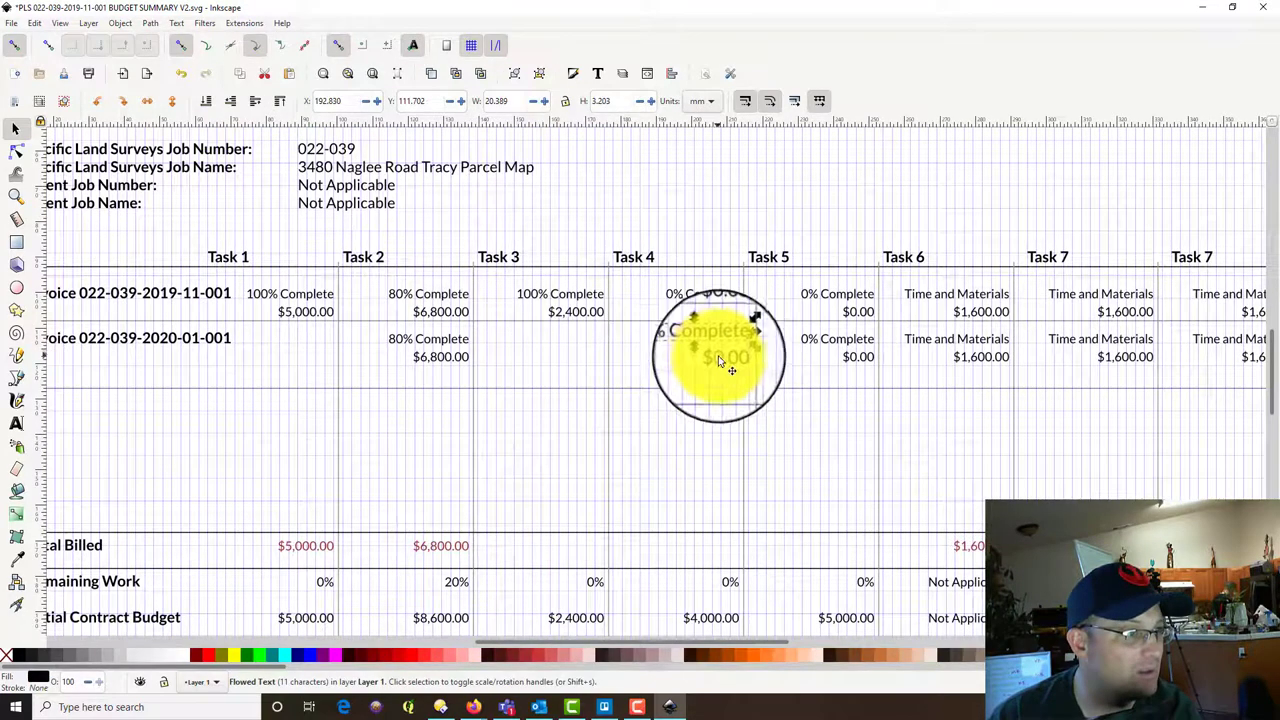
drag(718, 355, 848, 357)
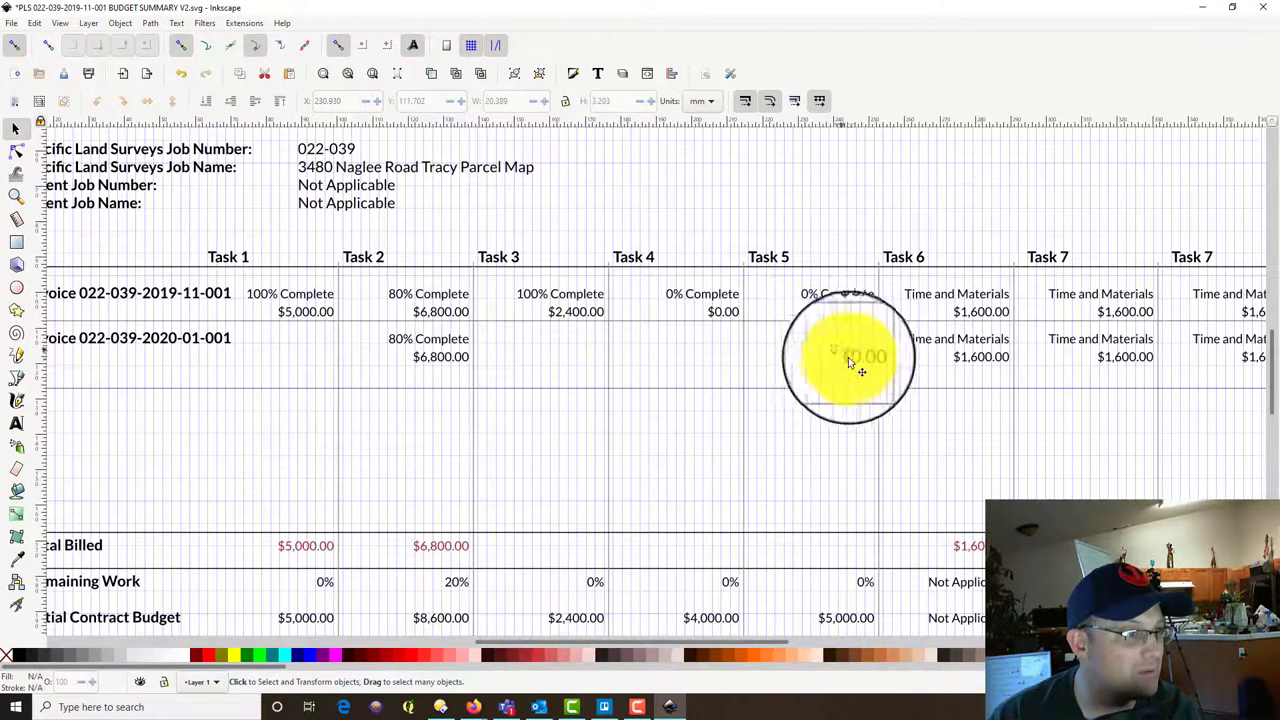
key(Delete)
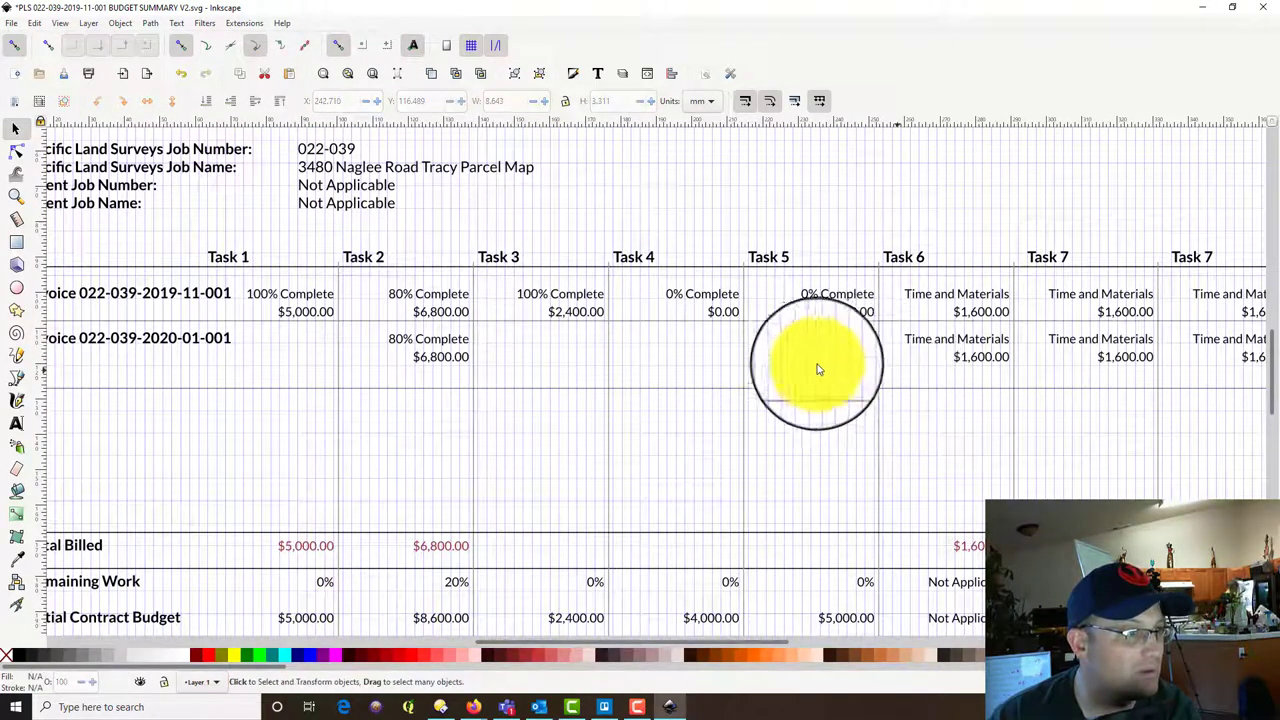
click(187, 80)
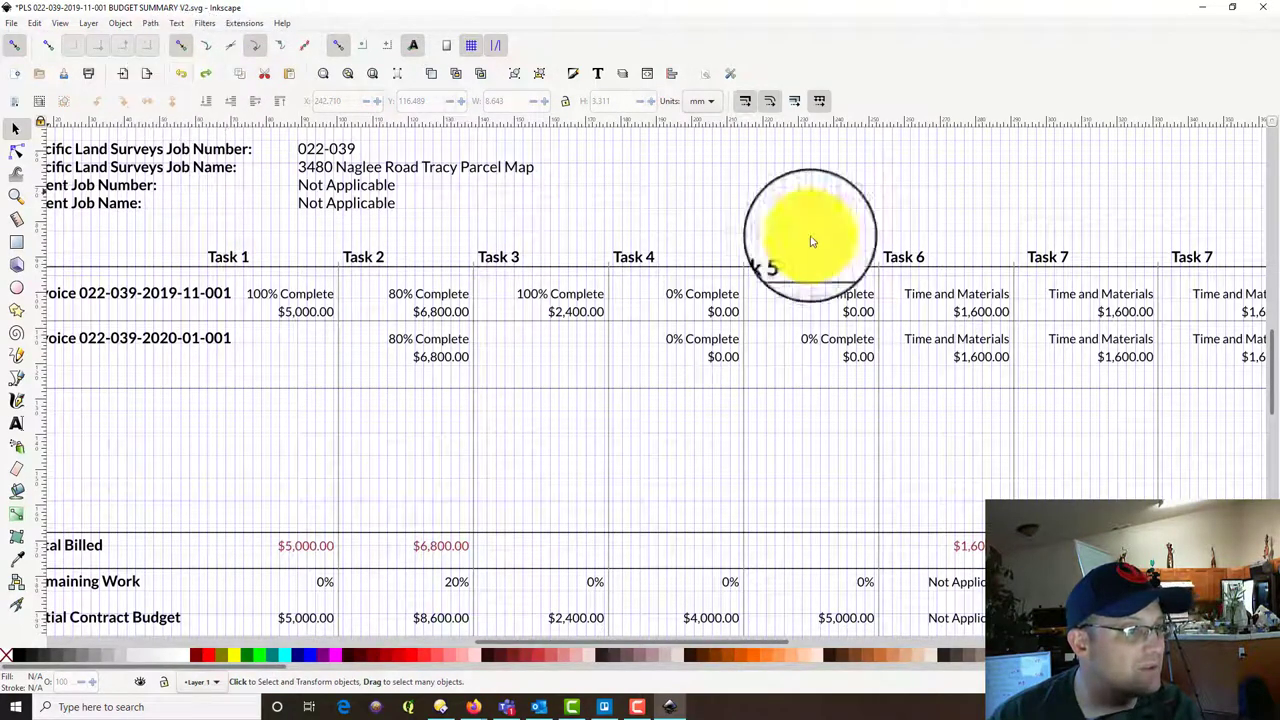
Set the Task 6 amount in the 2020-01-001 invoice row to $0.00.
drag(1011, 371, 707, 362)
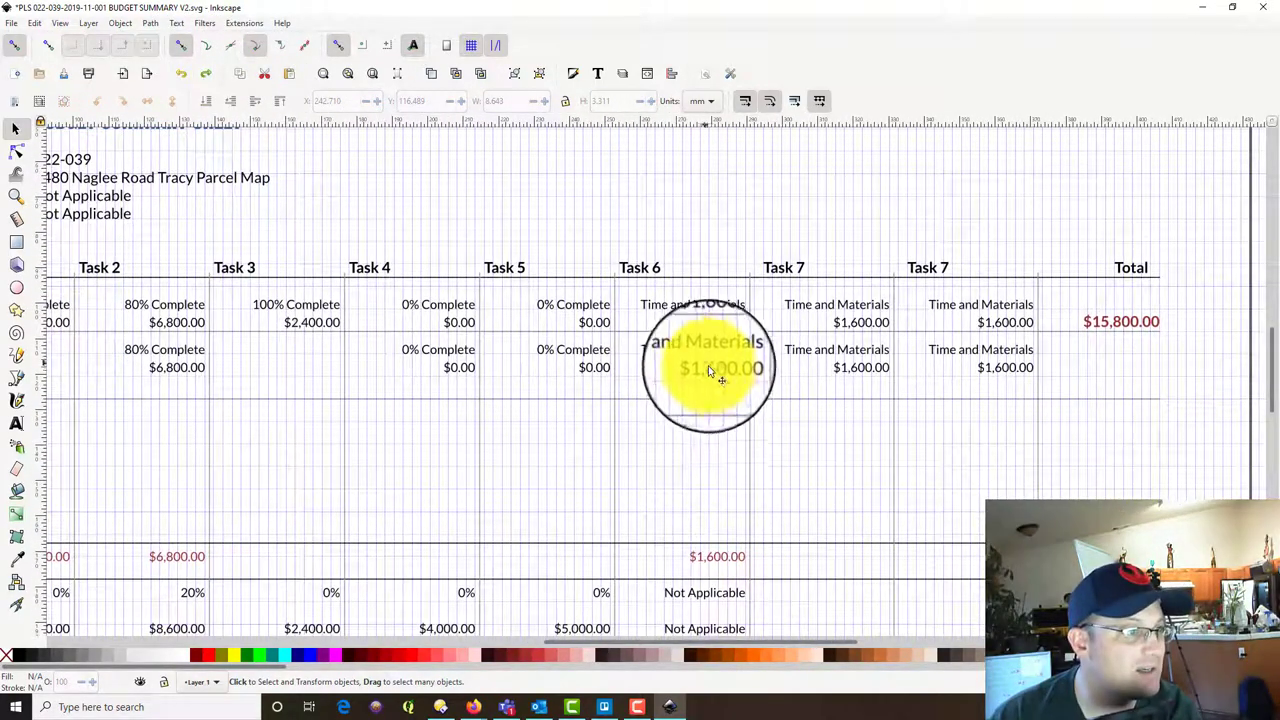
click(710, 367)
click(698, 366)
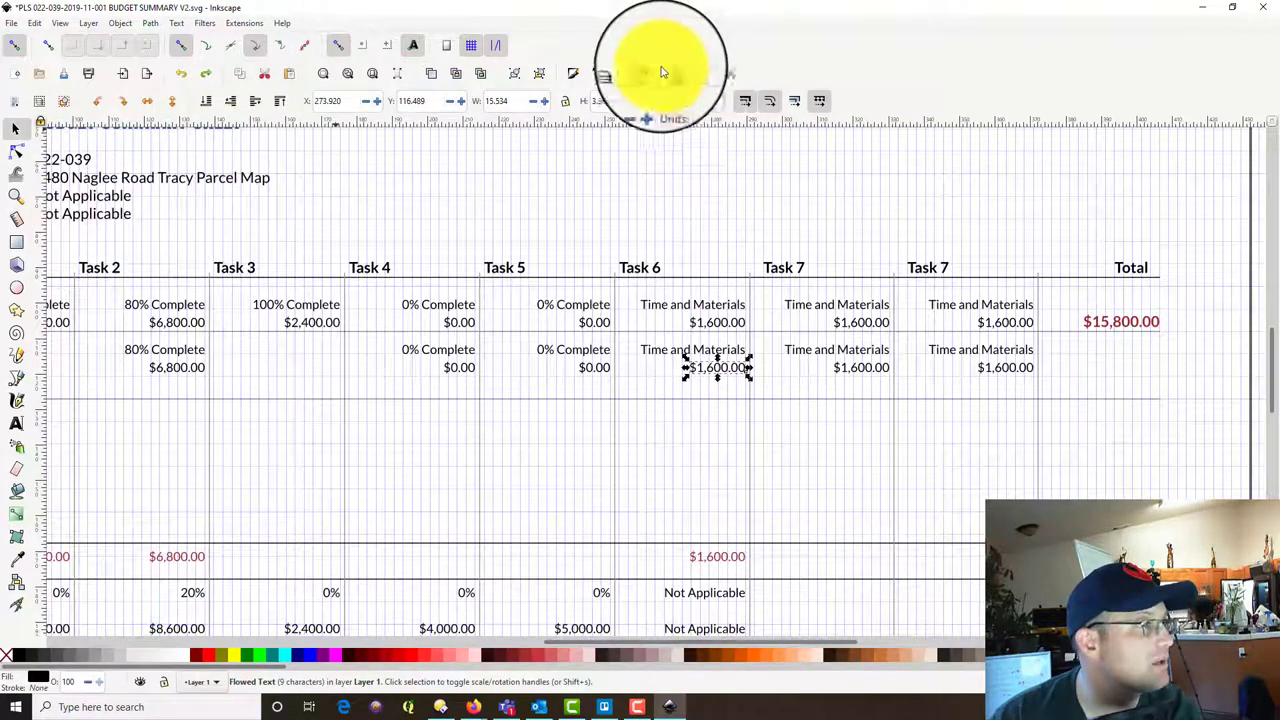
click(597, 73)
drag(1004, 426, 973, 422)
text(0.0)
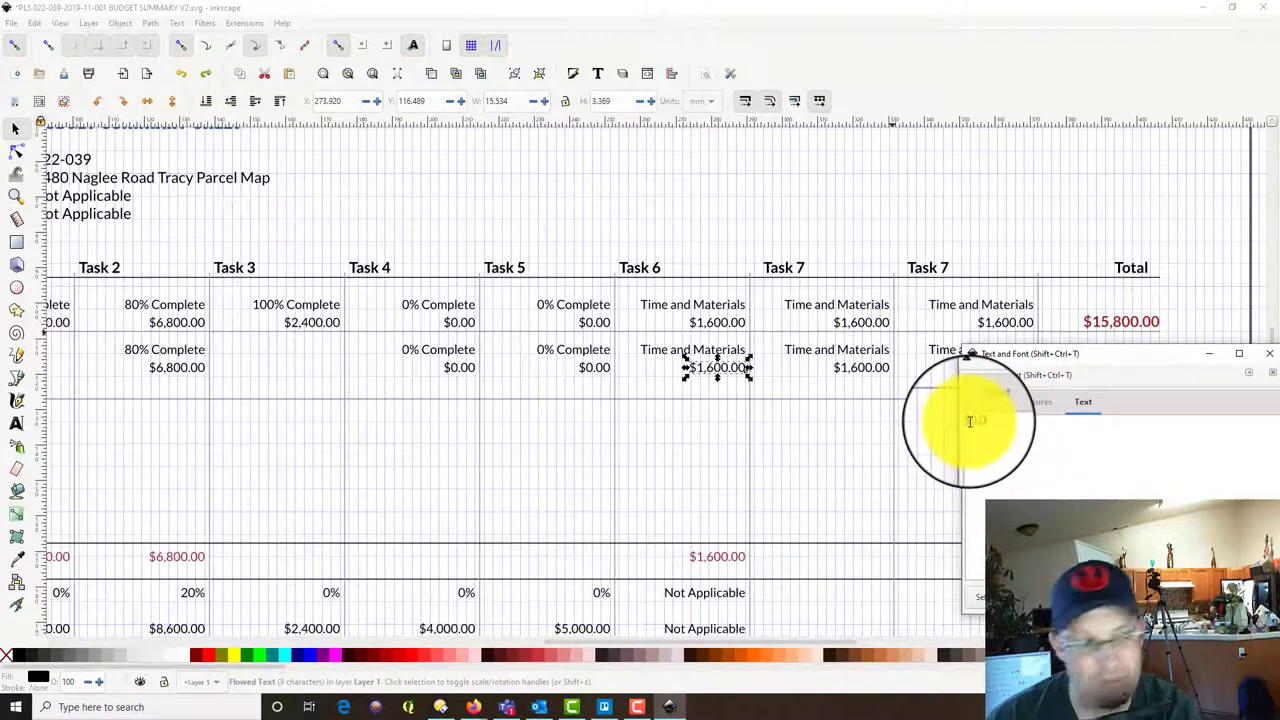
text(0)
click(1235, 597)
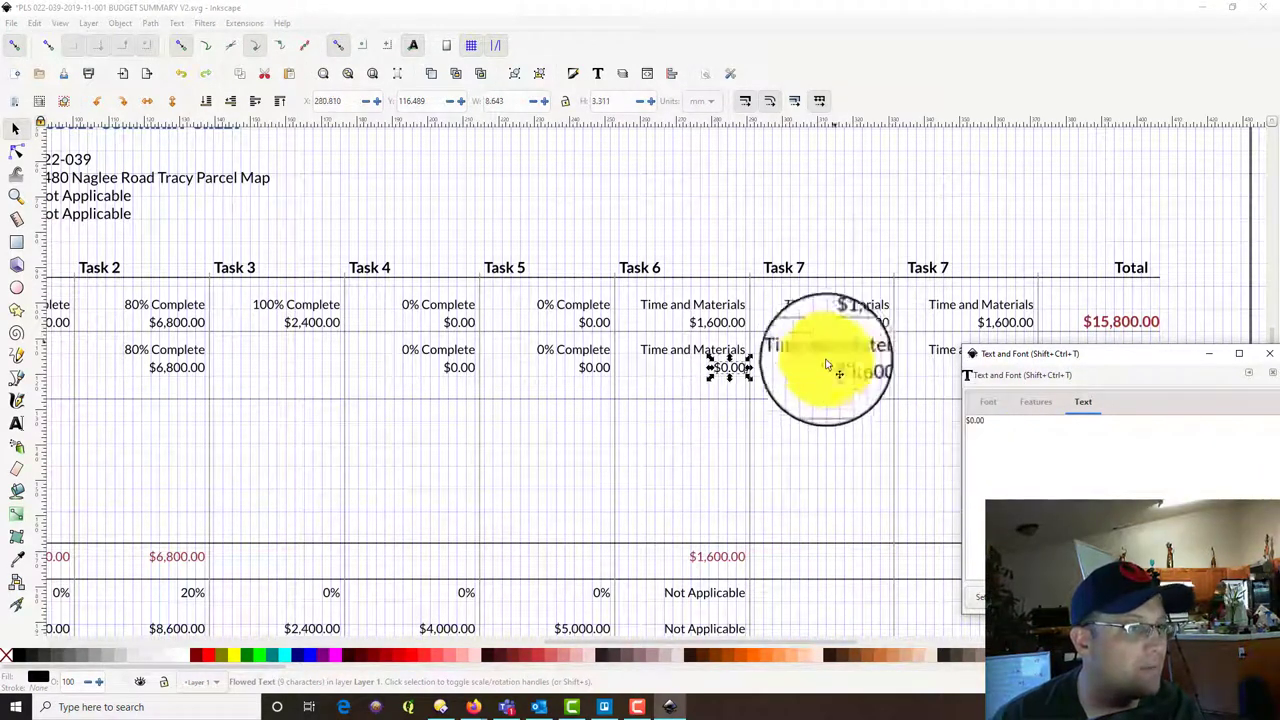
drag(727, 367, 728, 371)
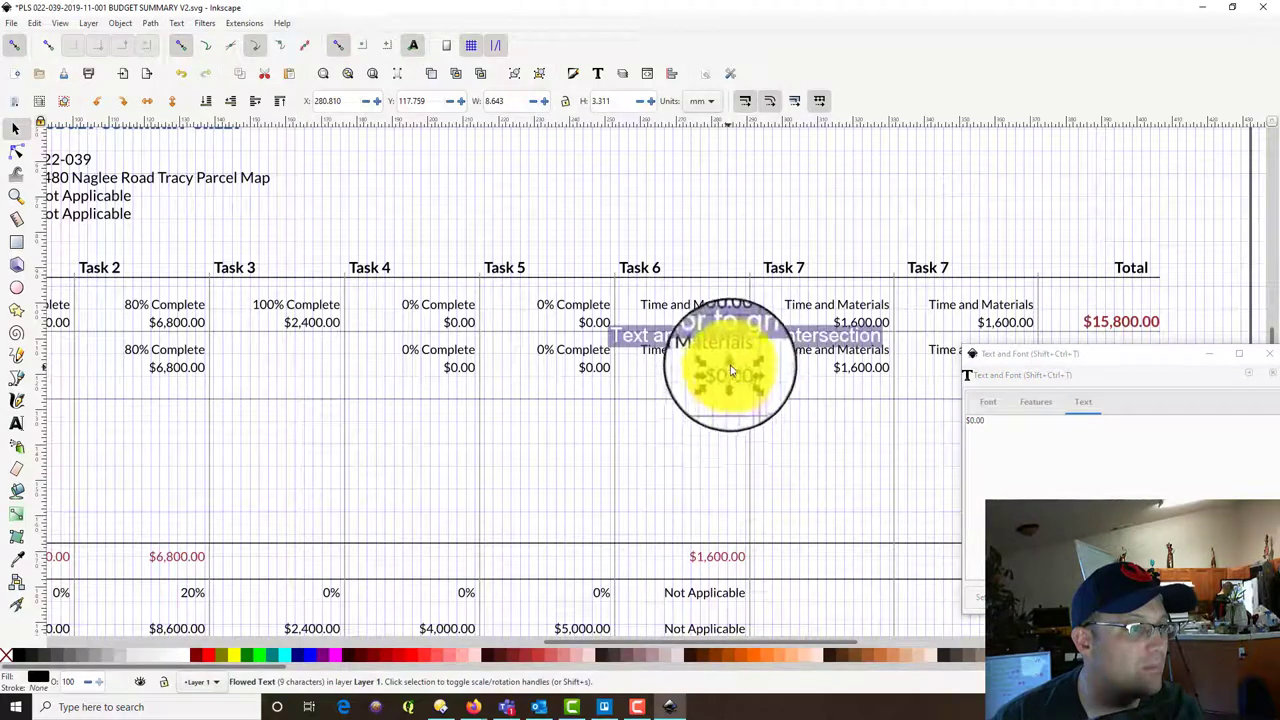
drag(869, 367, 873, 370)
click(922, 459)
Delete the billing type and amount under the second Task 7 heading in the 2019-11-001 invoice row.
drag(926, 460, 757, 485)
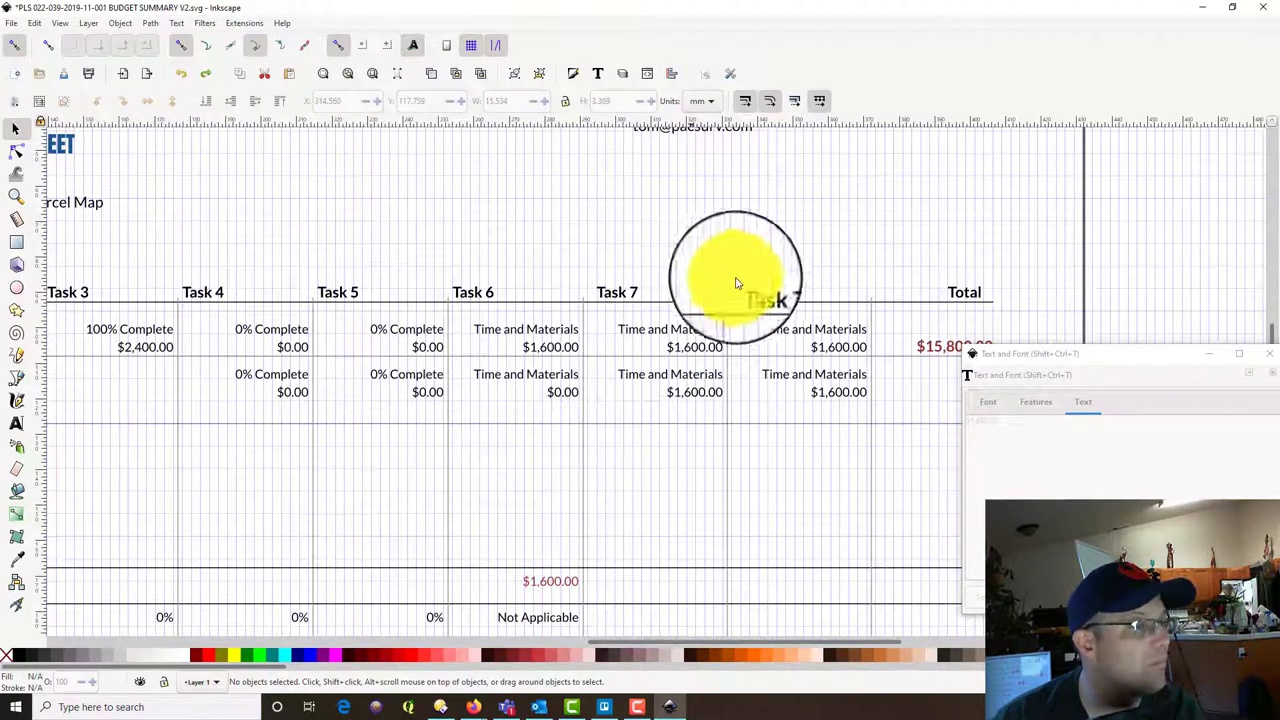
click(845, 342)
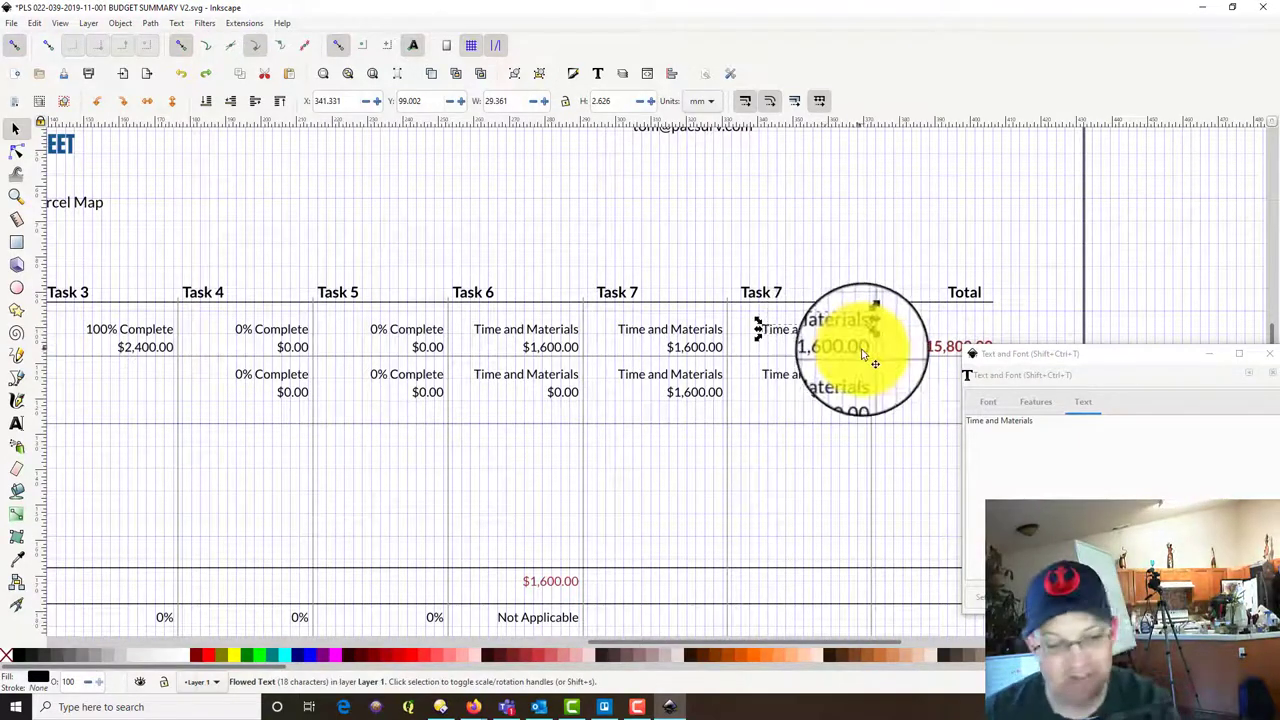
key(Delete)
click(841, 351)
key(Delete)
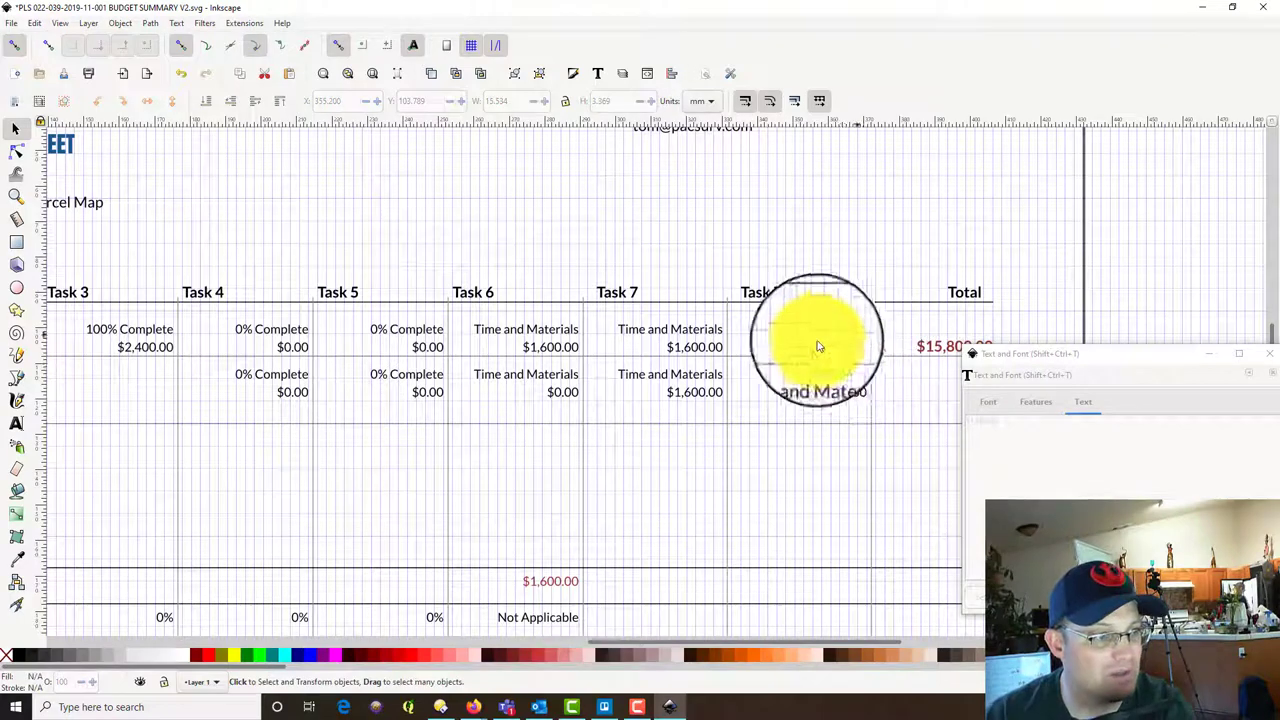
Set the 2020-01-001 invoice entry under the second Task 7 heading to 85% Complete and $6,120.00, checking the main invoice PDF.
click(826, 379)
drag(1046, 432, 768, 443)
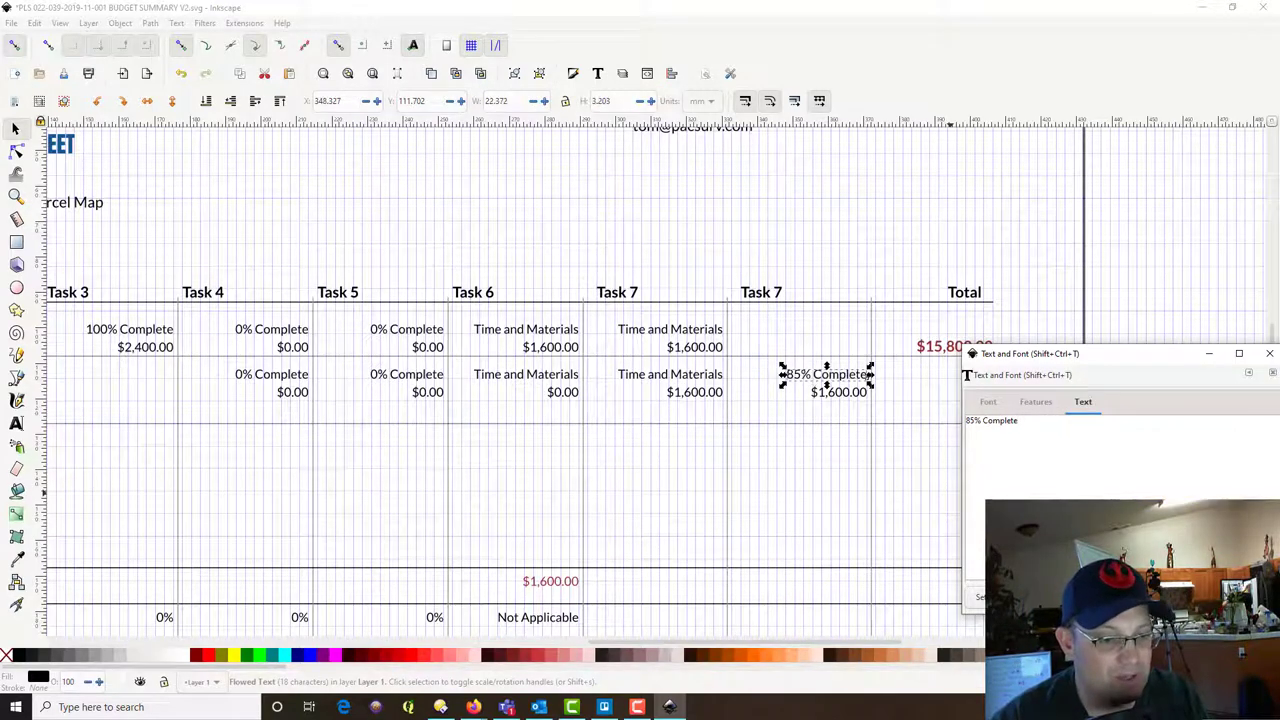
click(441, 707)
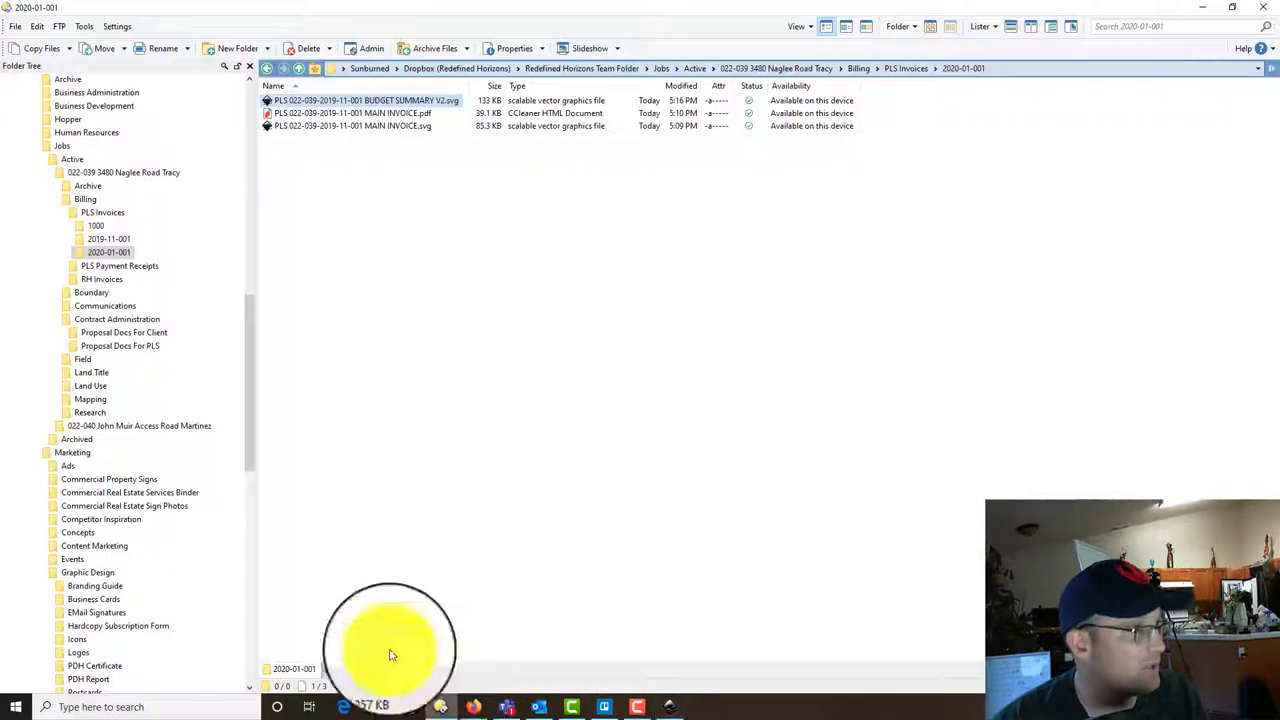
click(372, 114)
double_click(378, 116)
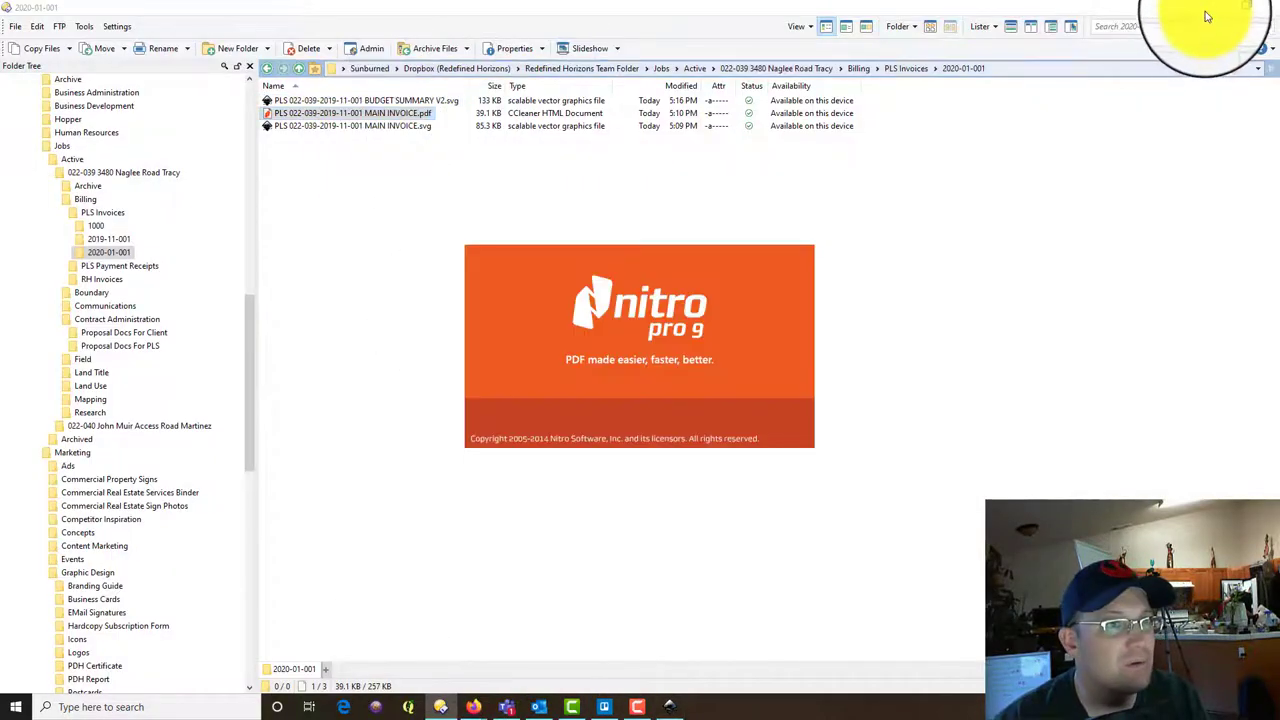
click(1205, 10)
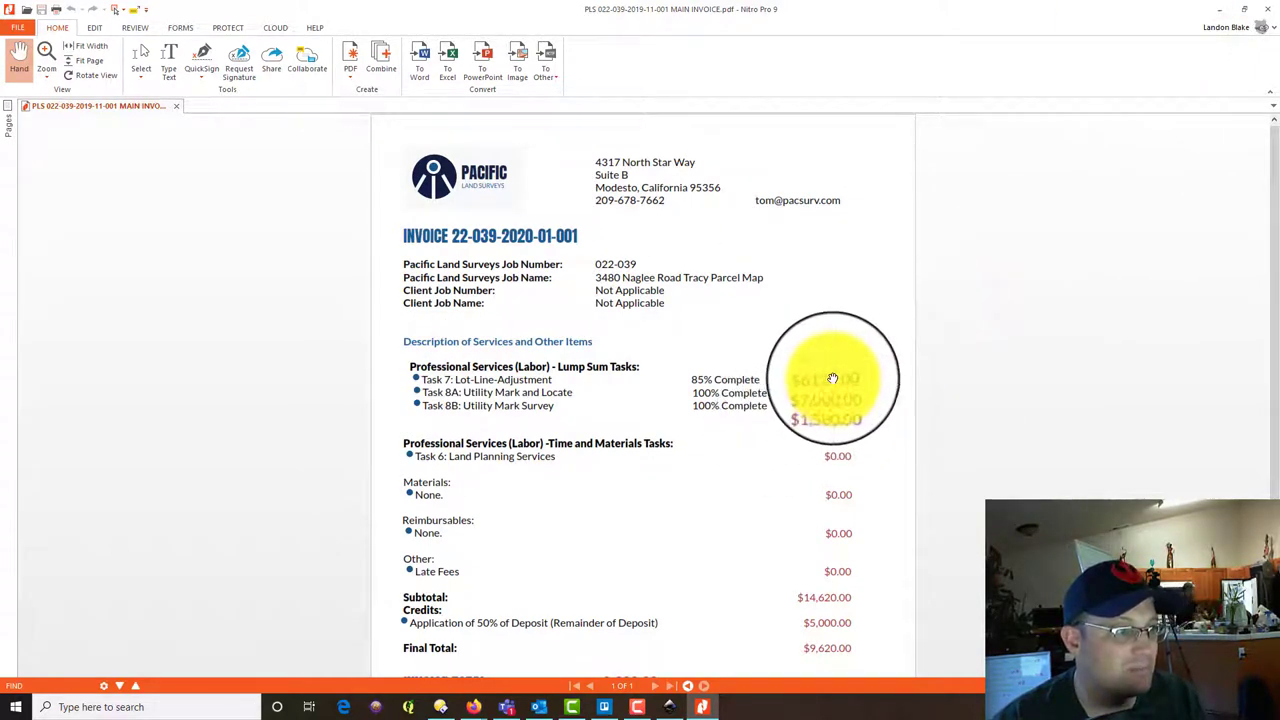
click(1263, 14)
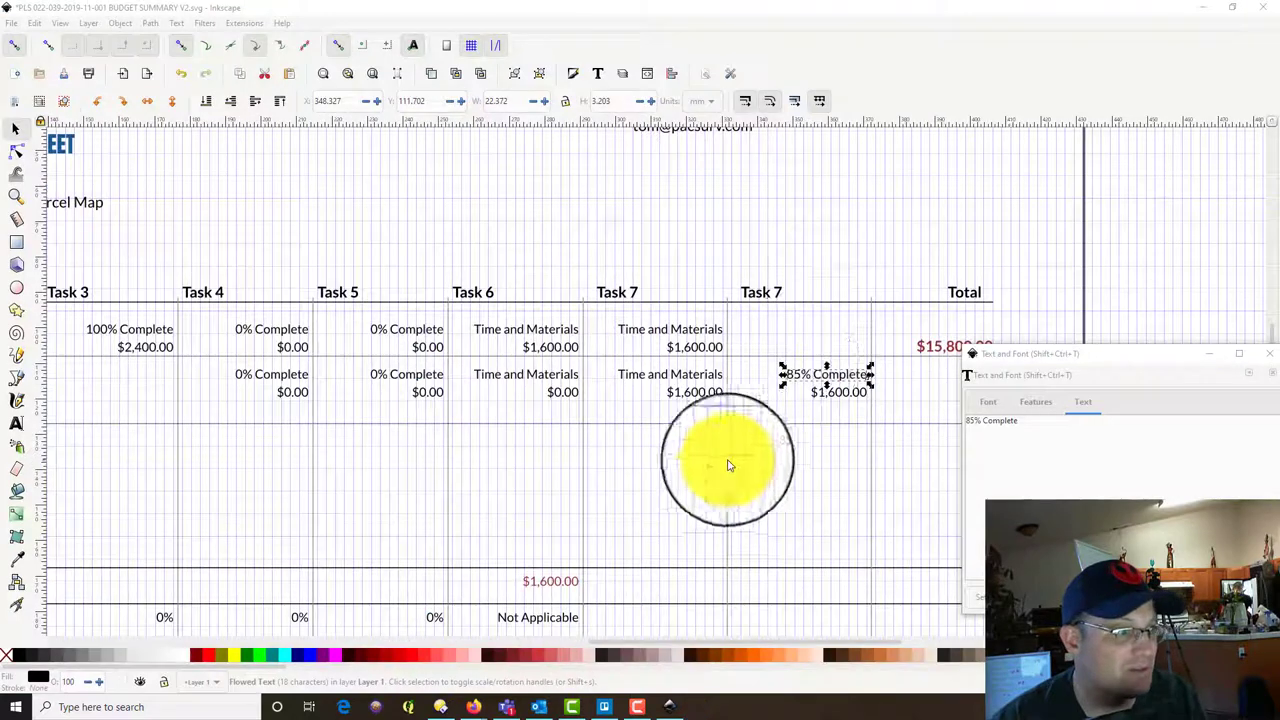
click(838, 394)
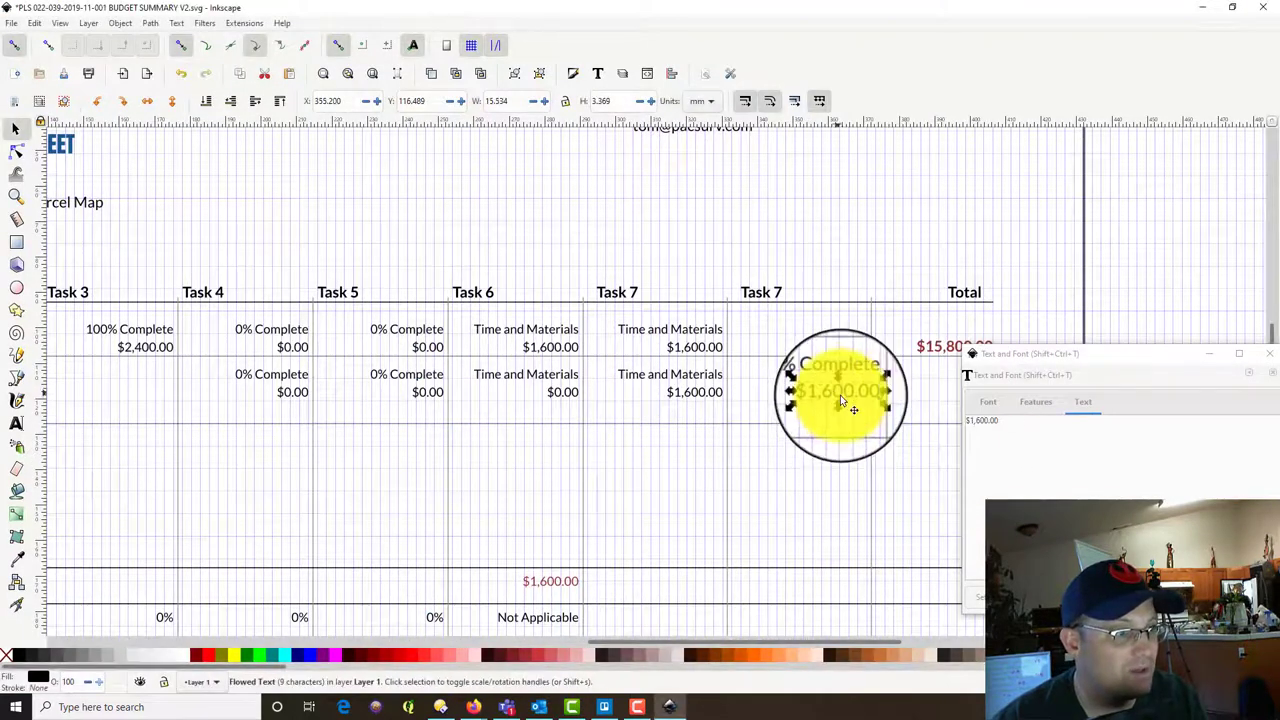
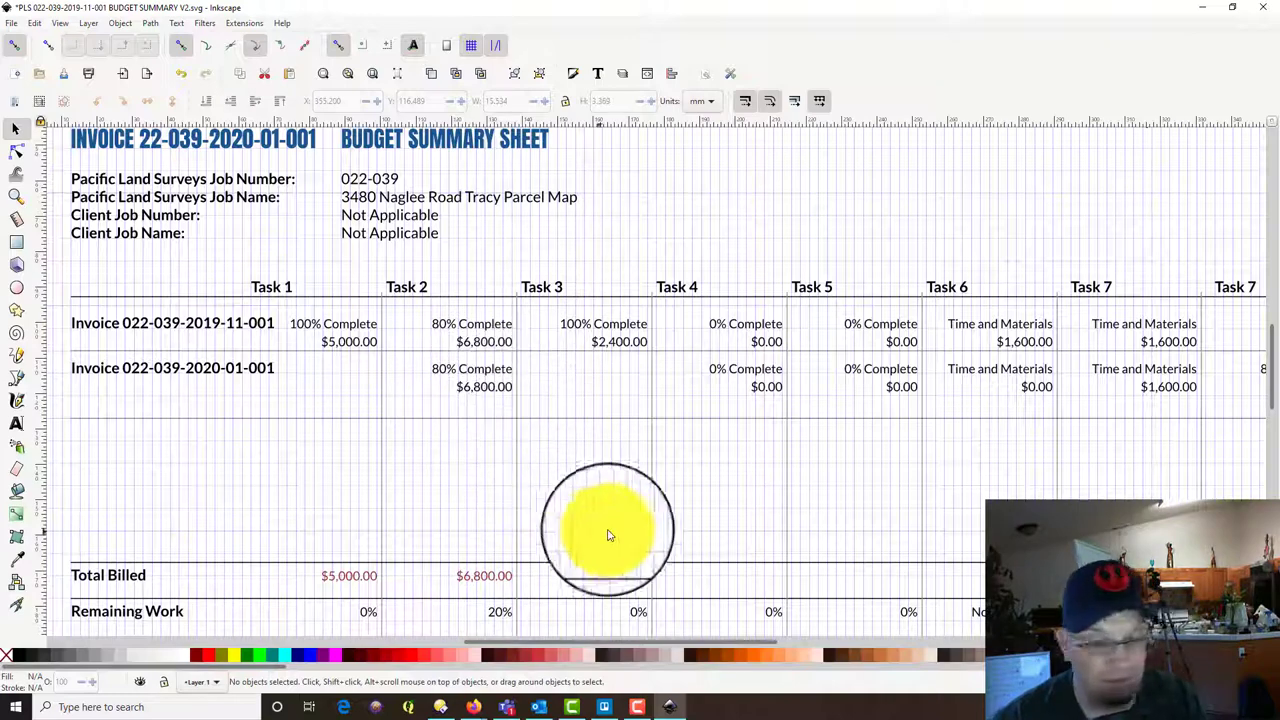
Examine the task descriptions in 2019-07-22 SCOPE-OF-SERVICES.pdf from the client proposal's Original Contract folder.
click(438, 707)
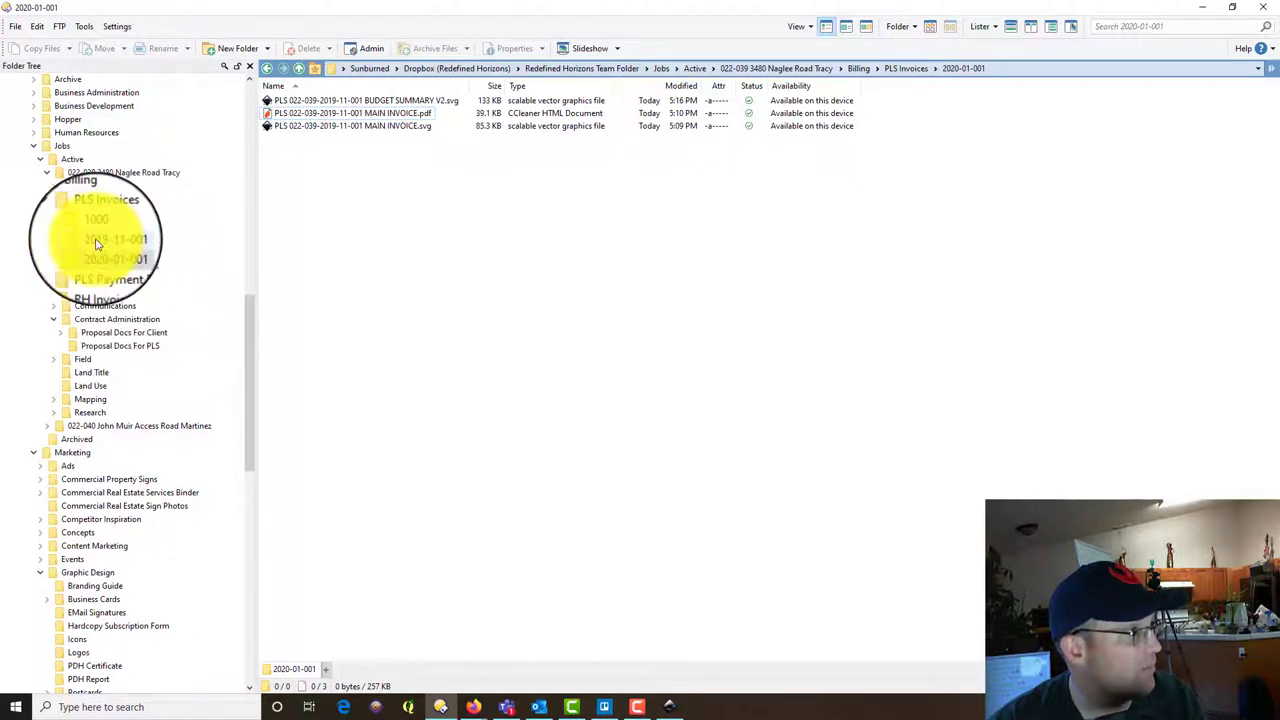
click(114, 333)
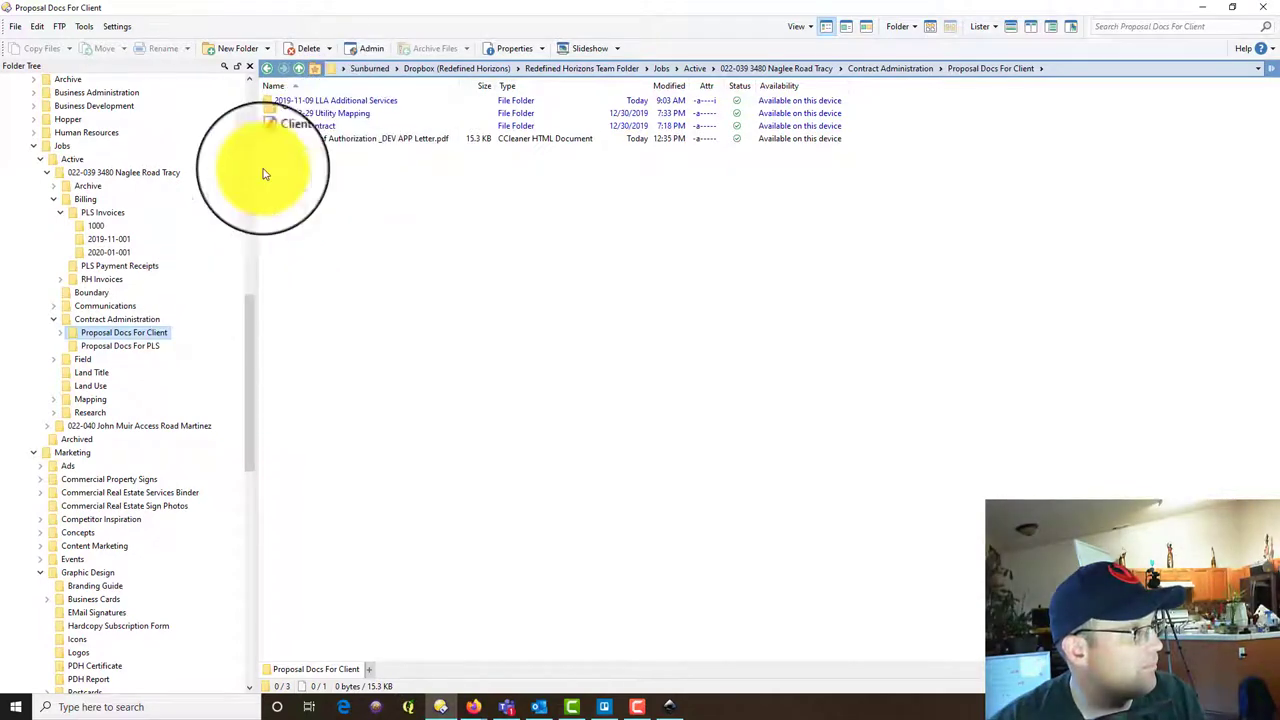
double_click(312, 131)
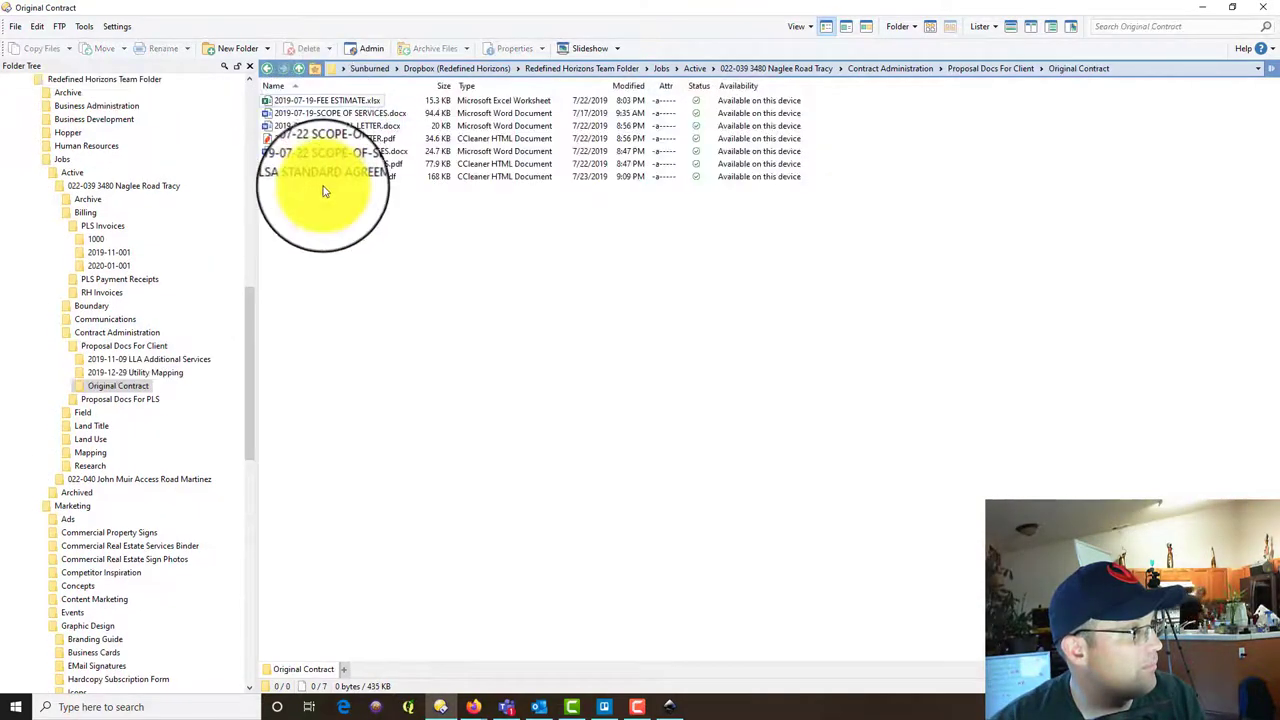
click(329, 165)
double_click(329, 165)
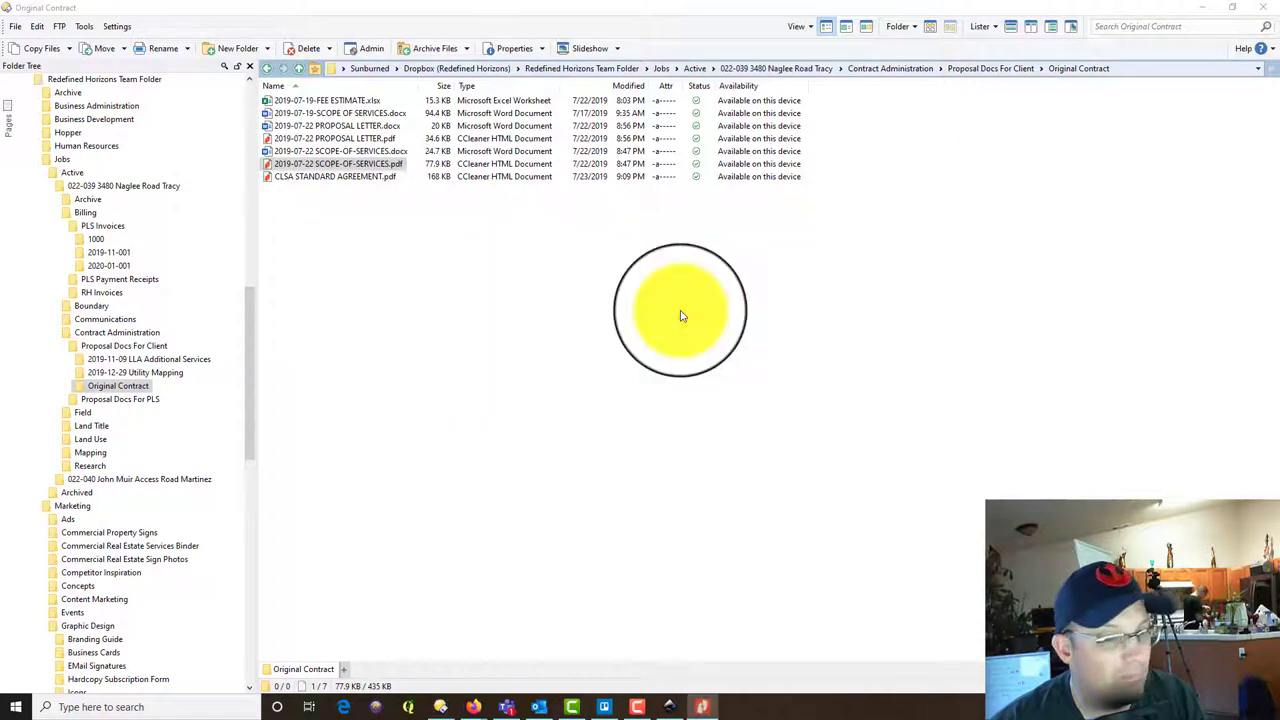
scroll(679, 311, down, 3)
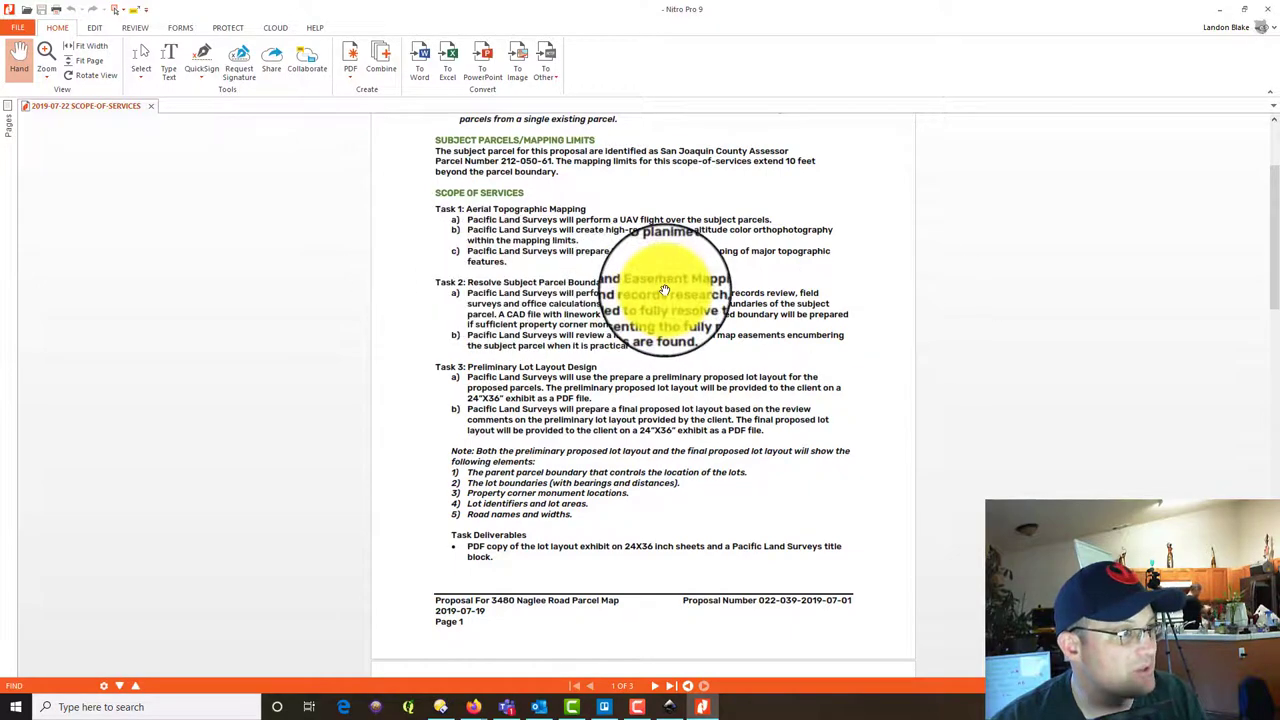
click(1258, 12)
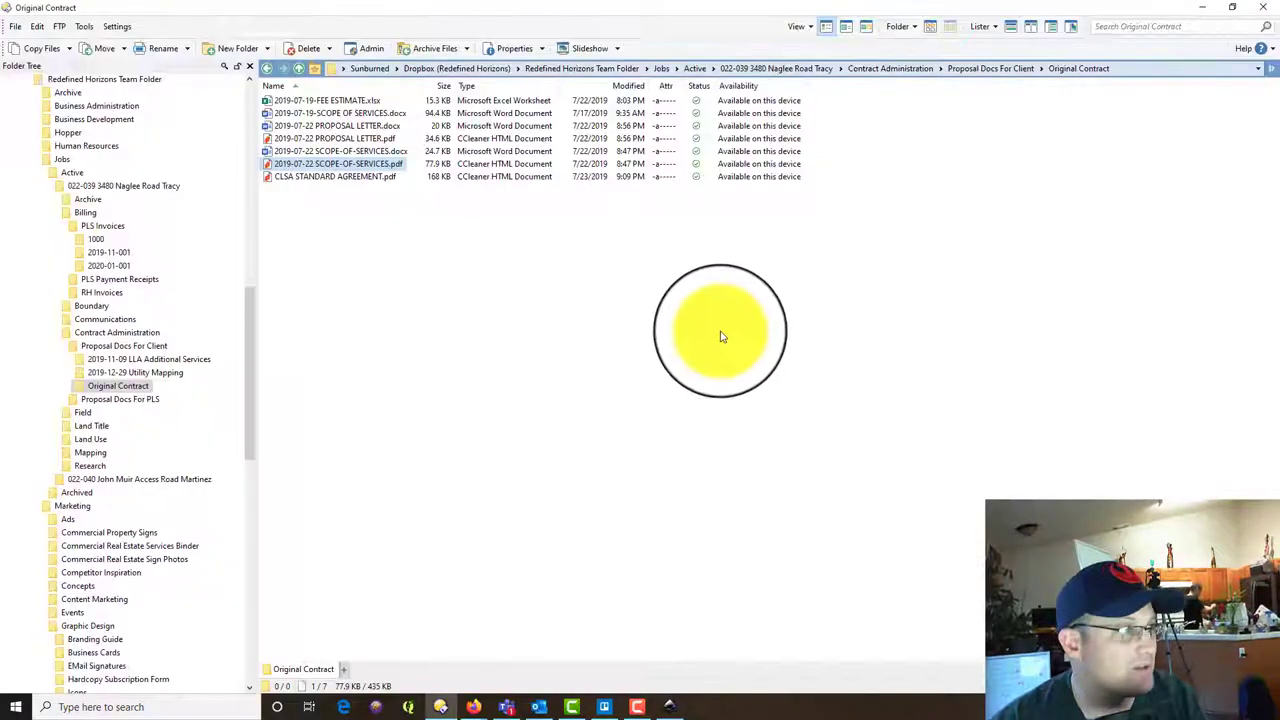
click(1188, 12)
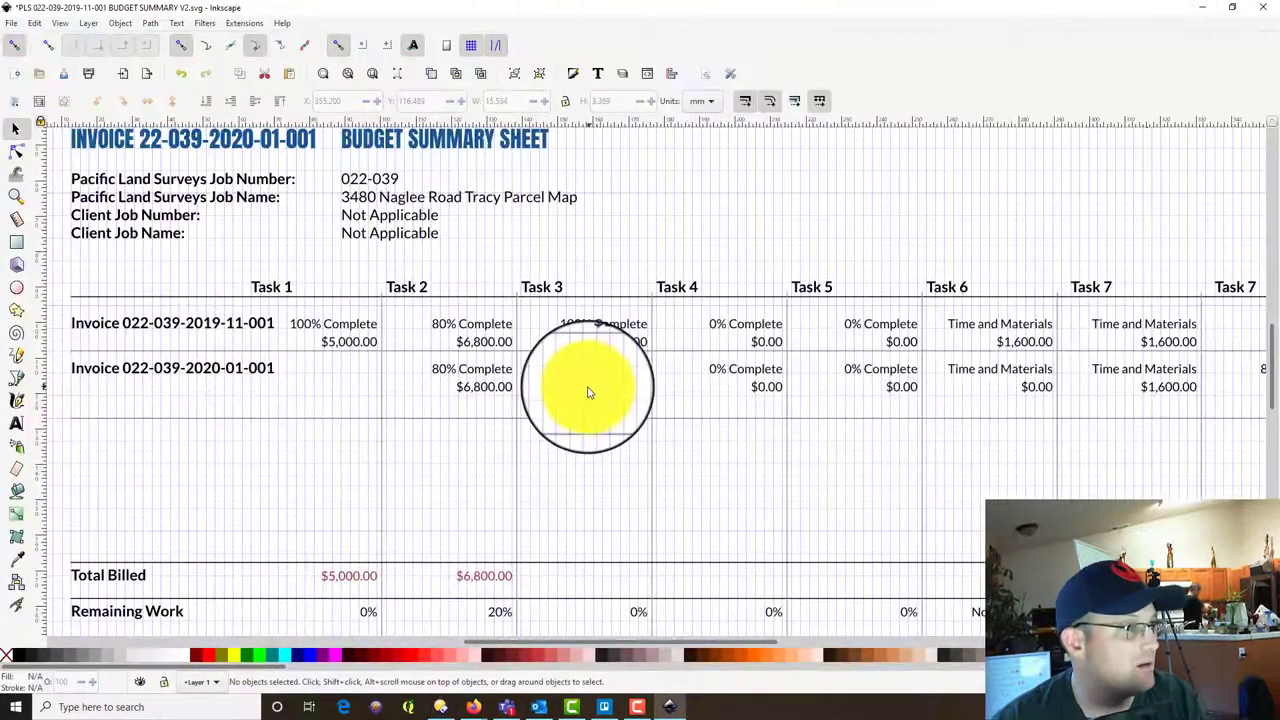
Set the Task 2 completion text in the 2020-01-001 invoice row to 100% Complete.
click(438, 367)
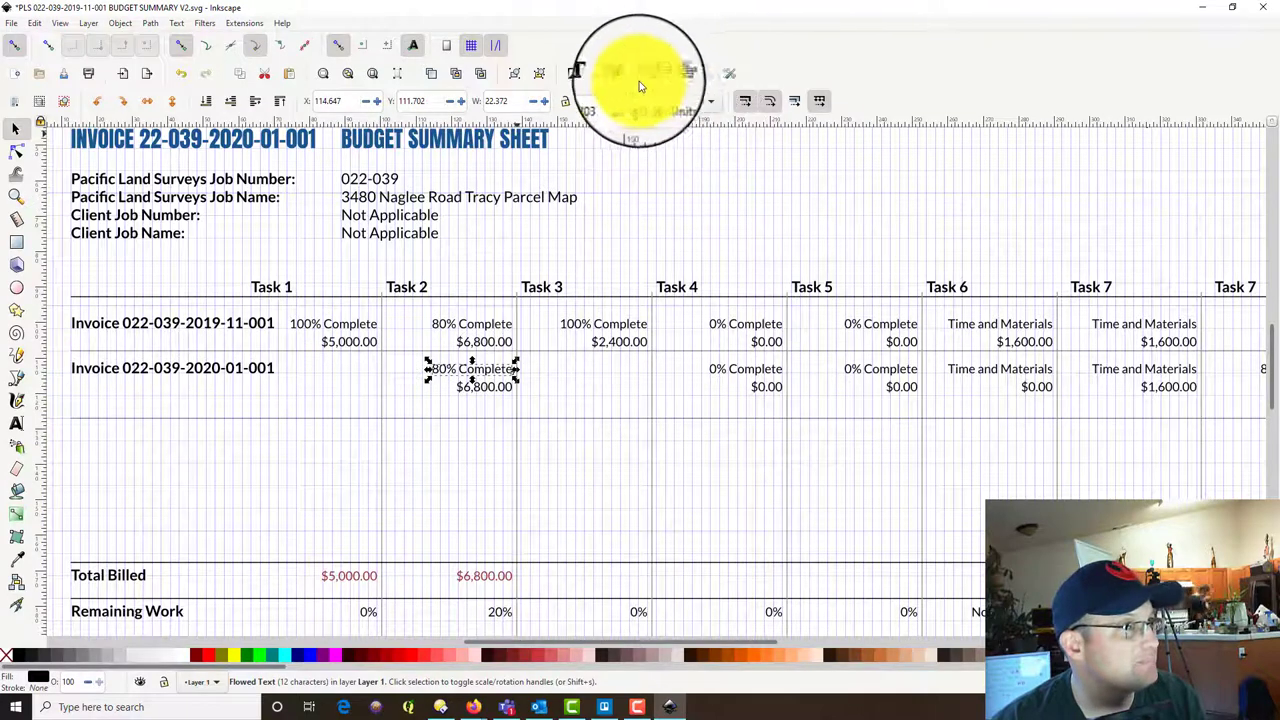
click(598, 76)
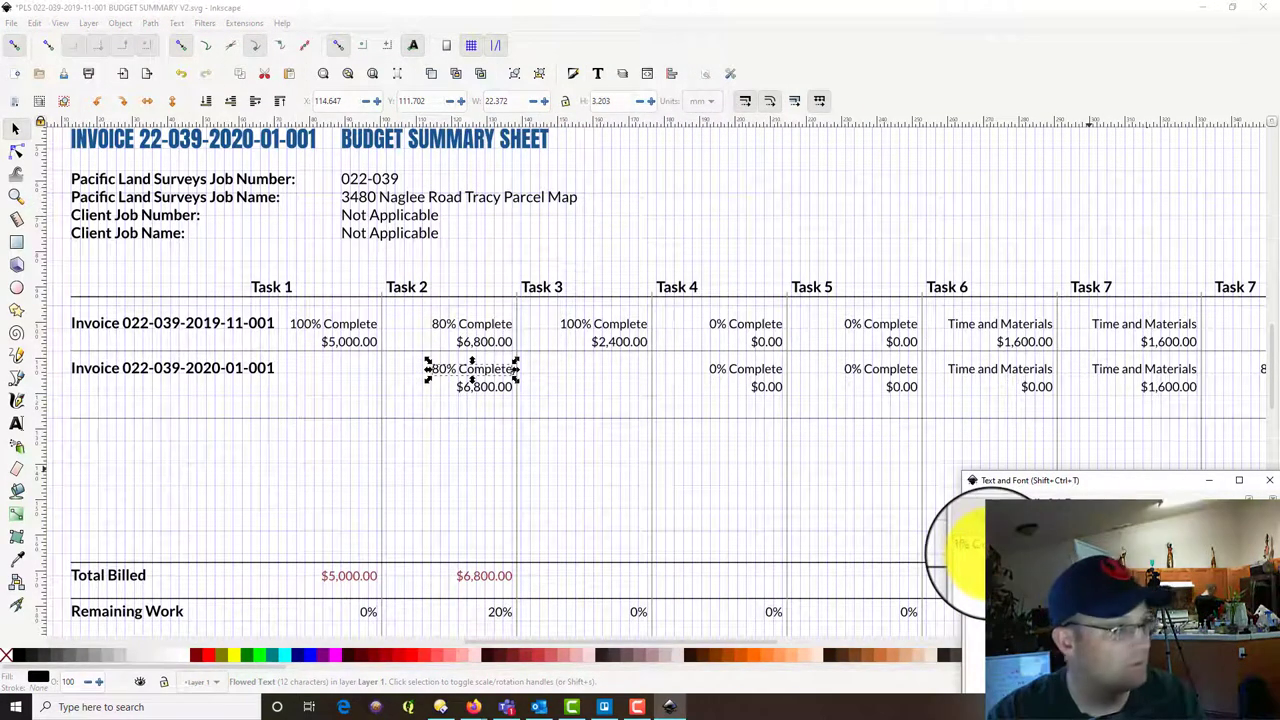
drag(1143, 478, 1060, 341)
click(1122, 564)
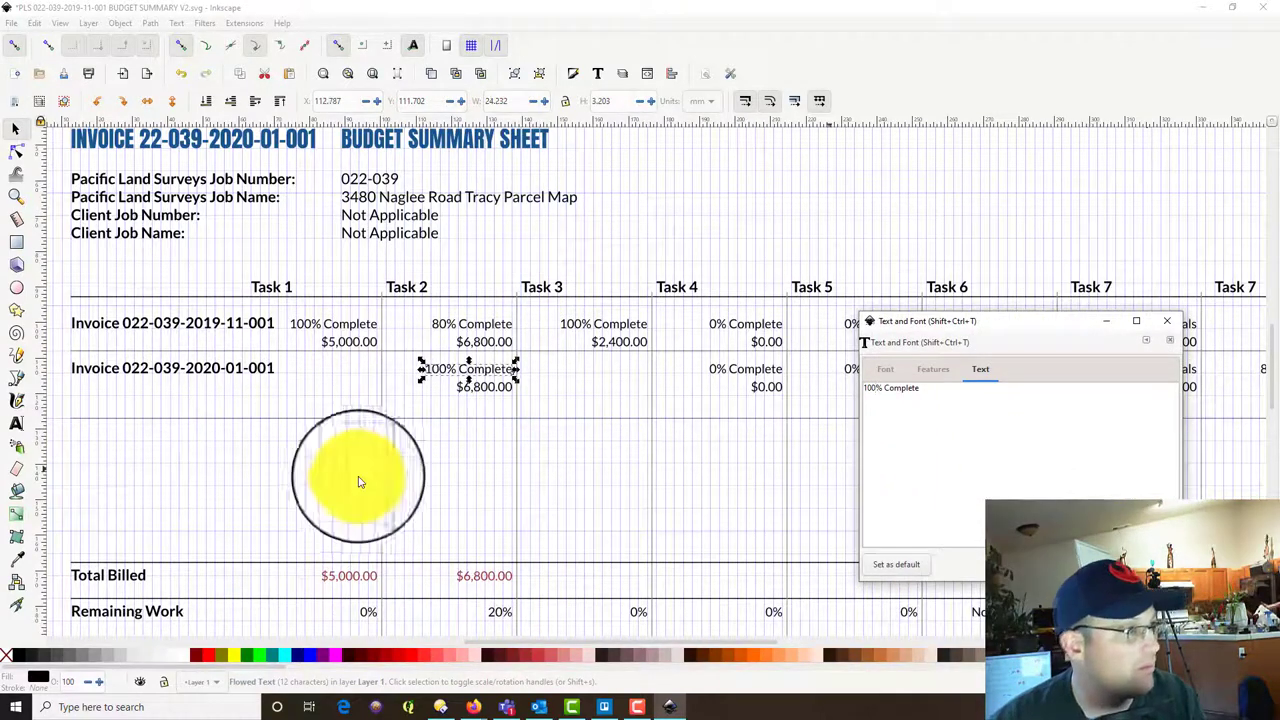
Look up the Task 2 fee in the fee estimate table of 2019-07-22 SCOPE-OF-SERVICES.pdf and return to the budget summary.
click(455, 710)
double_click(408, 166)
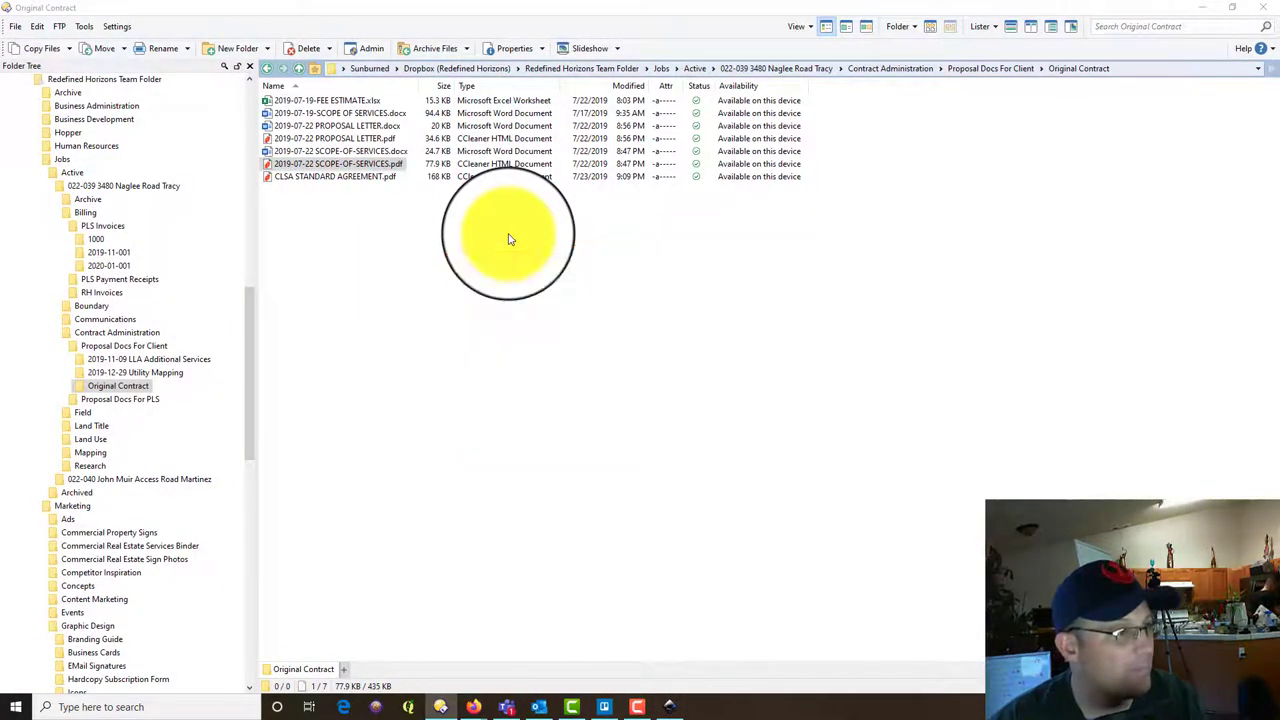
scroll(617, 316, down, 3)
scroll(617, 316, down, 10)
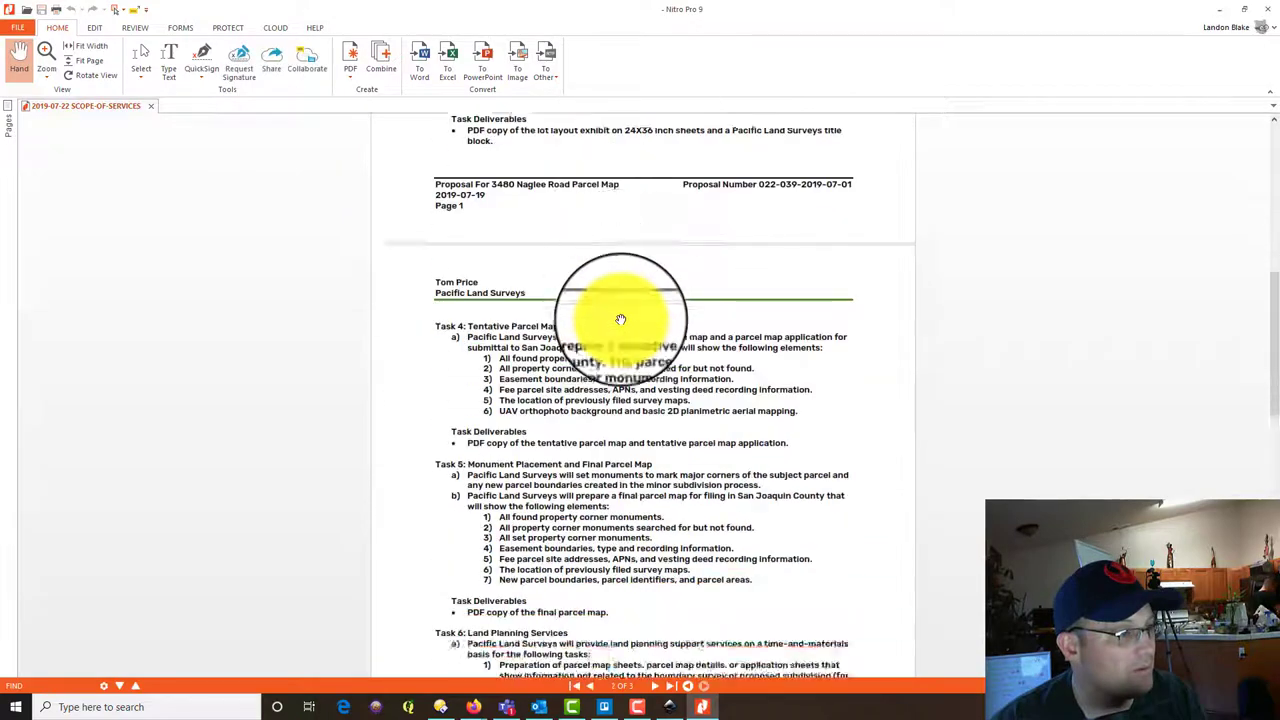
scroll(621, 319, down, 3)
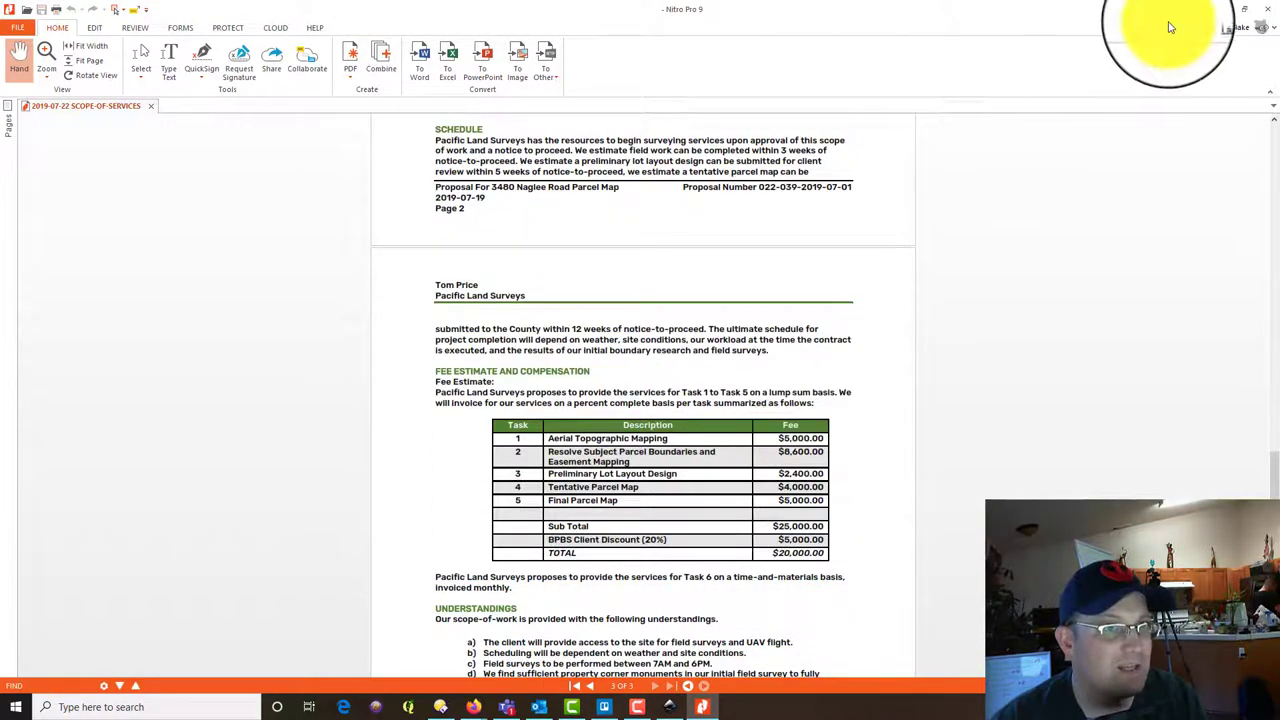
click(1262, 14)
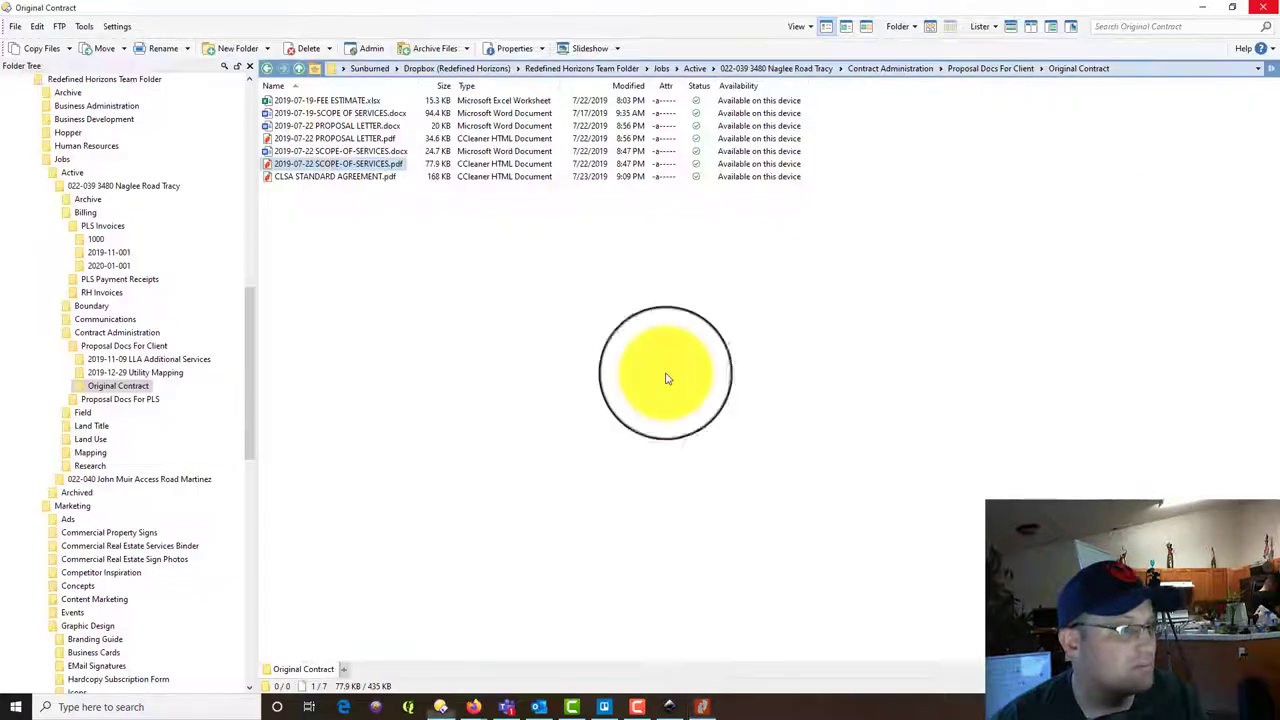
click(669, 707)
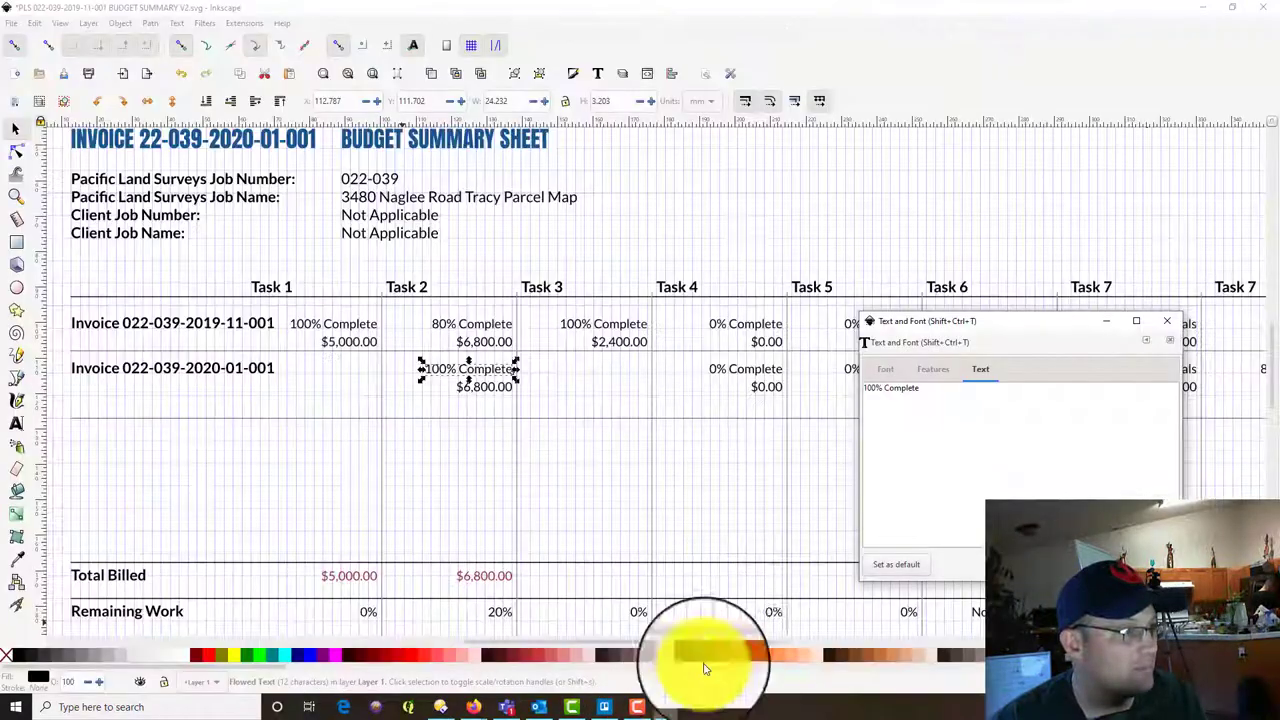
Calculate the remaining Task 2 billing as 8600 × 0.2 in Calculator.
click(15, 707)
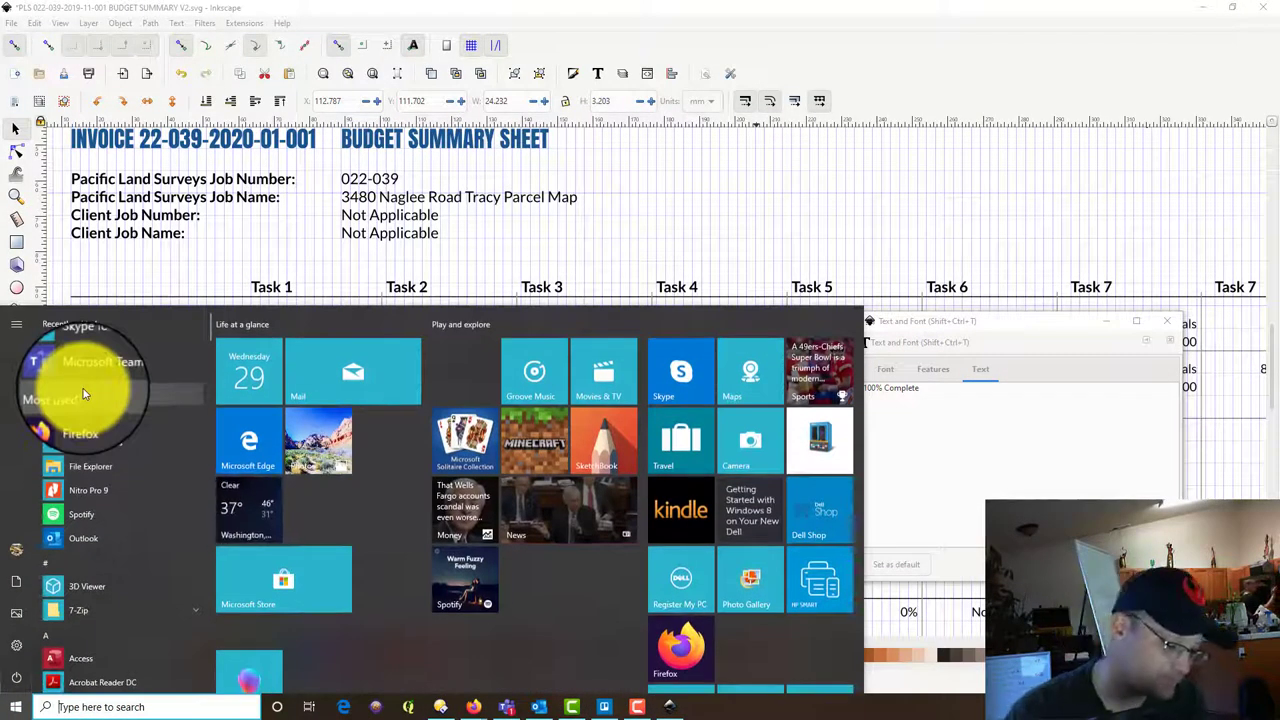
text(calc)
click(86, 380)
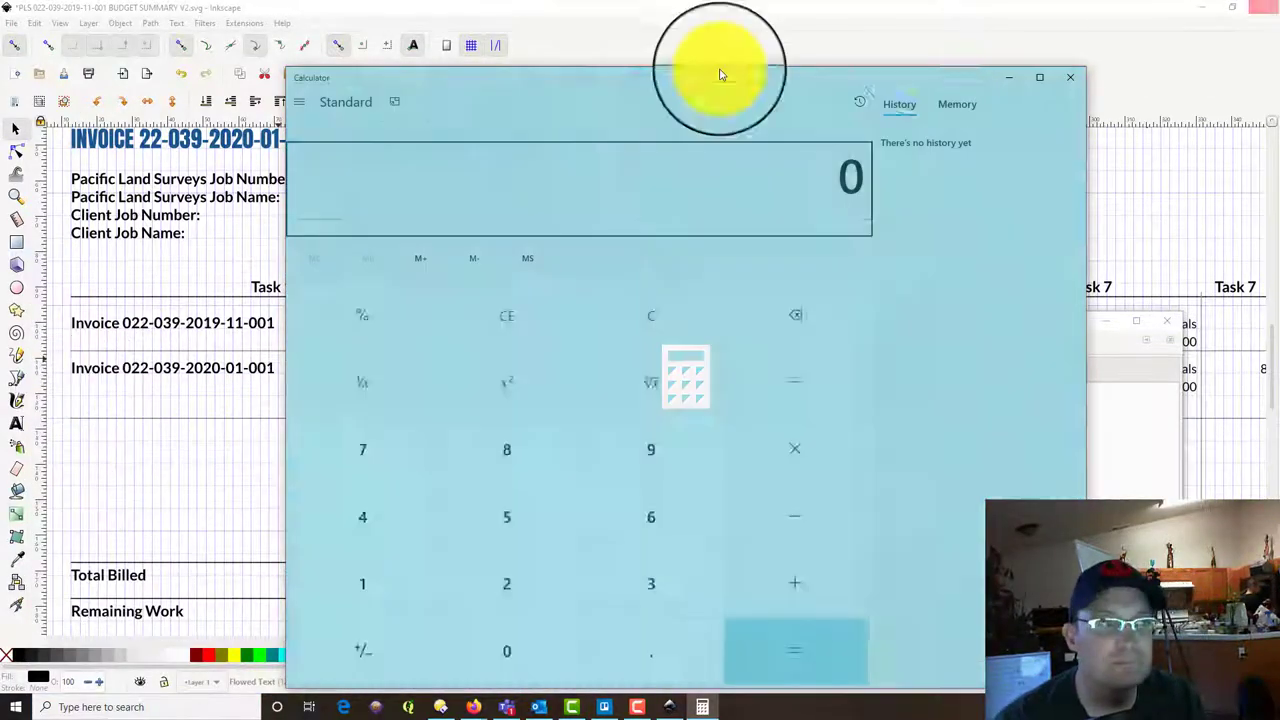
text(8)
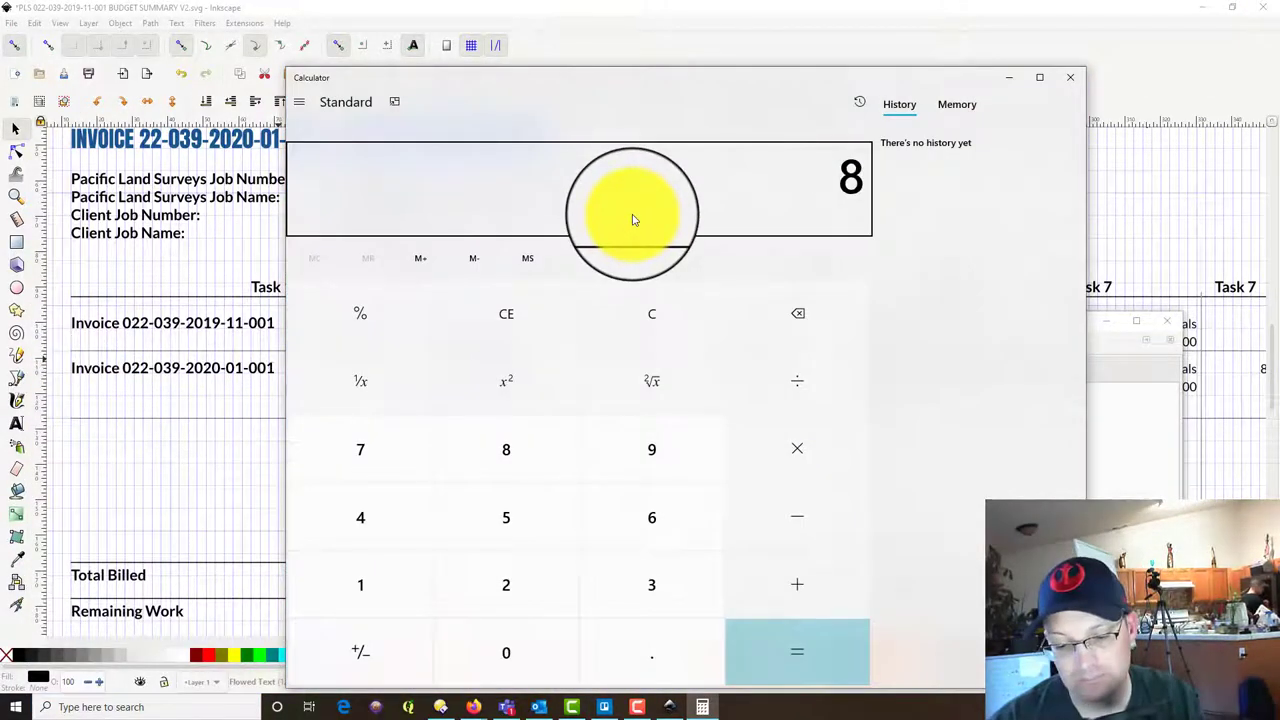
text(600*0.2)
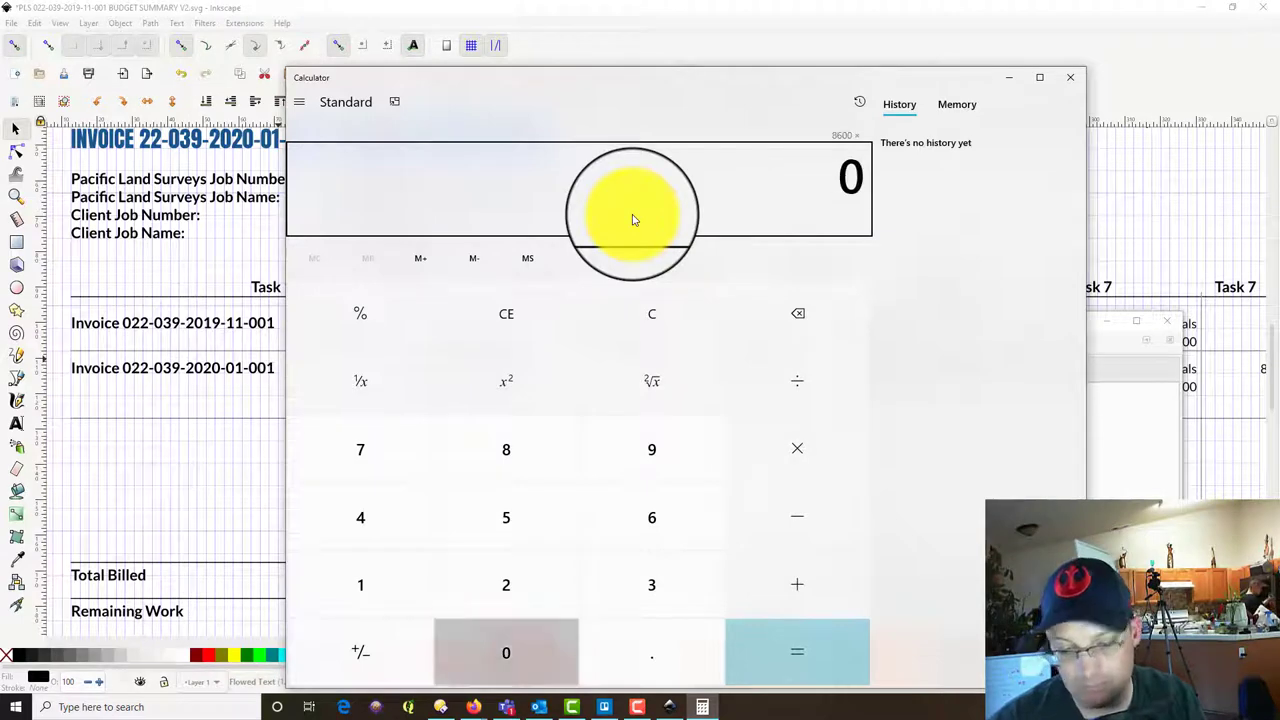
key(Return)
click(1076, 86)
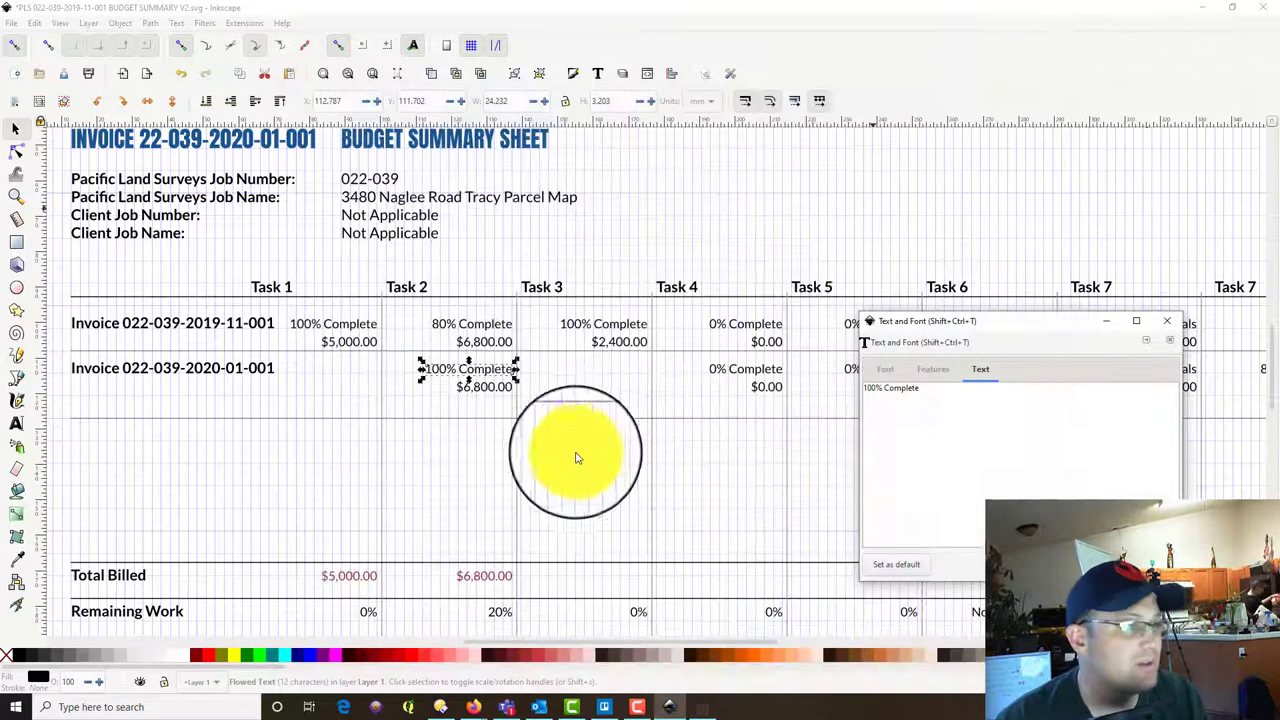
Set the Task 2 amount in the 2020-01-001 invoice row to $1,720.00.
click(500, 399)
click(494, 394)
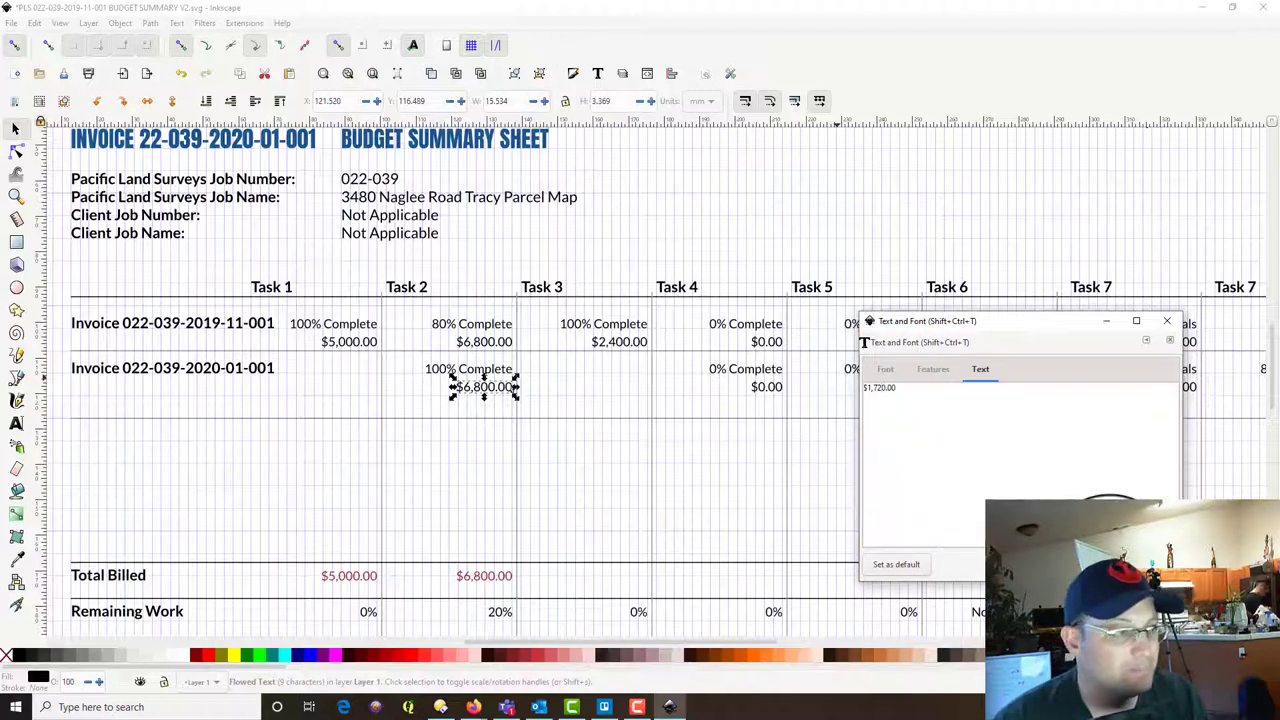
click(1108, 562)
click(583, 389)
Rename the second of the two Task 7 column headings to Task 8A.
drag(640, 397, 491, 318)
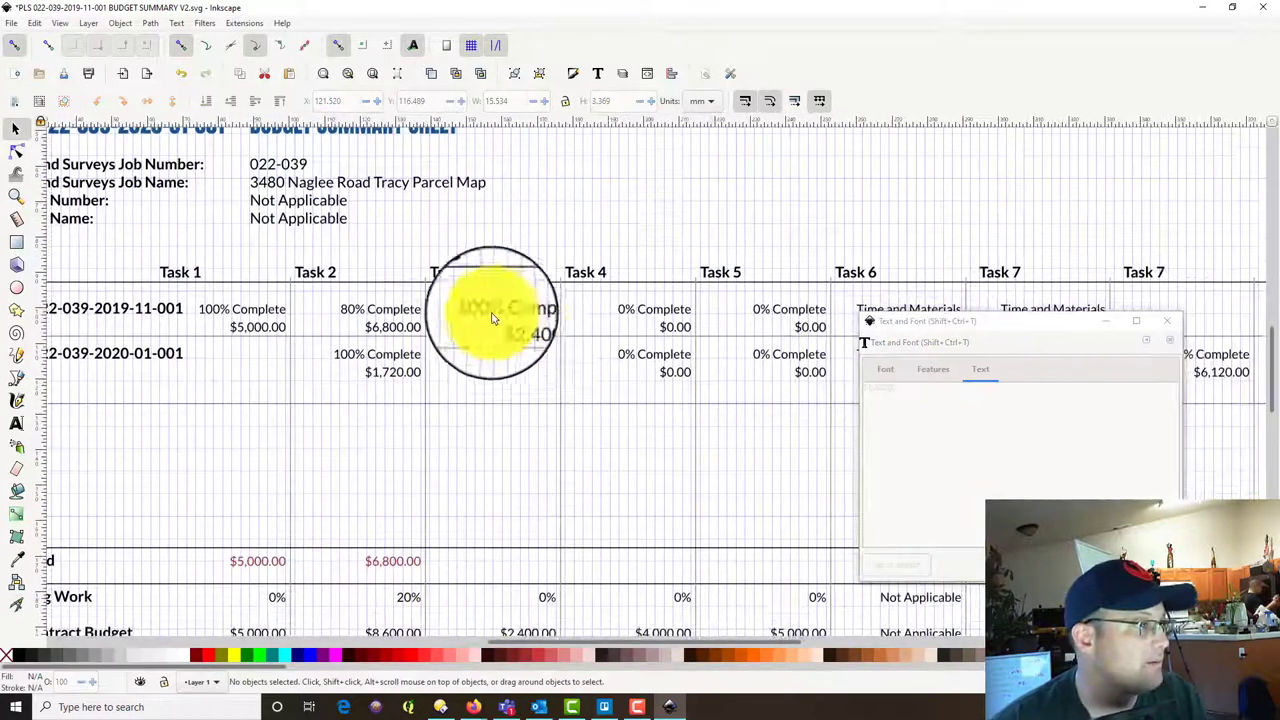
scroll(479, 412, right, 2)
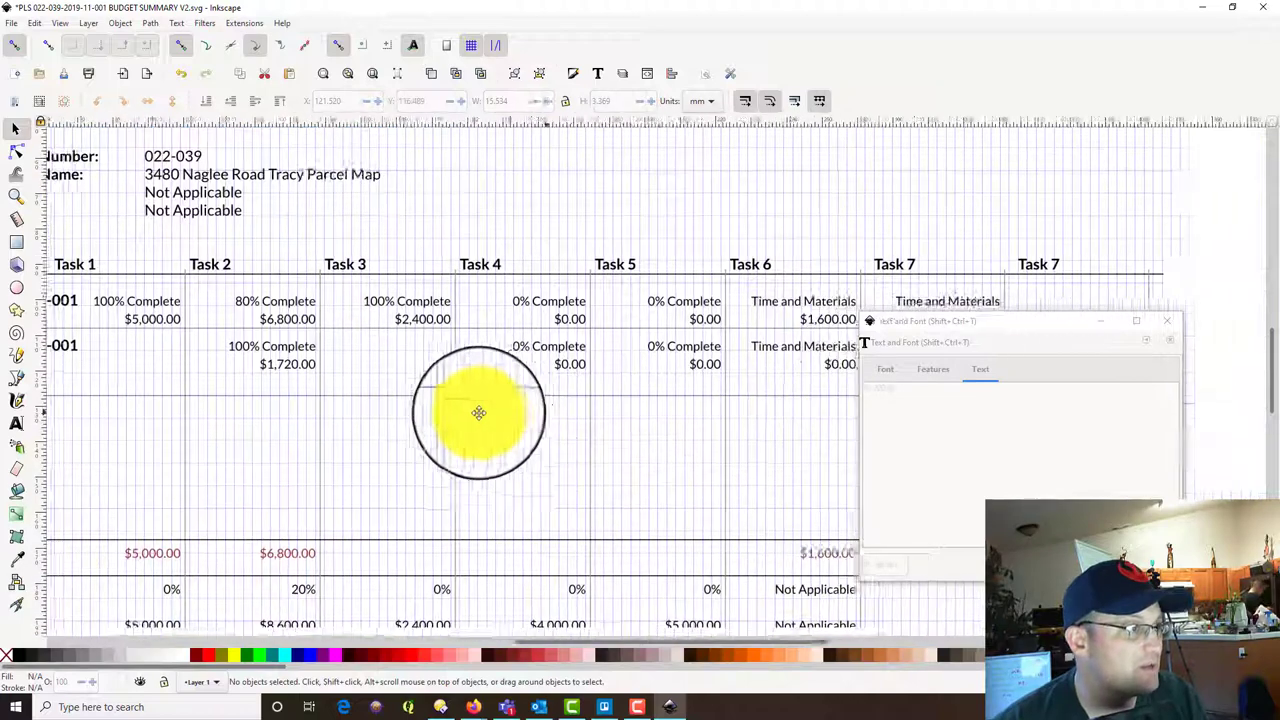
scroll(479, 412, right, 2)
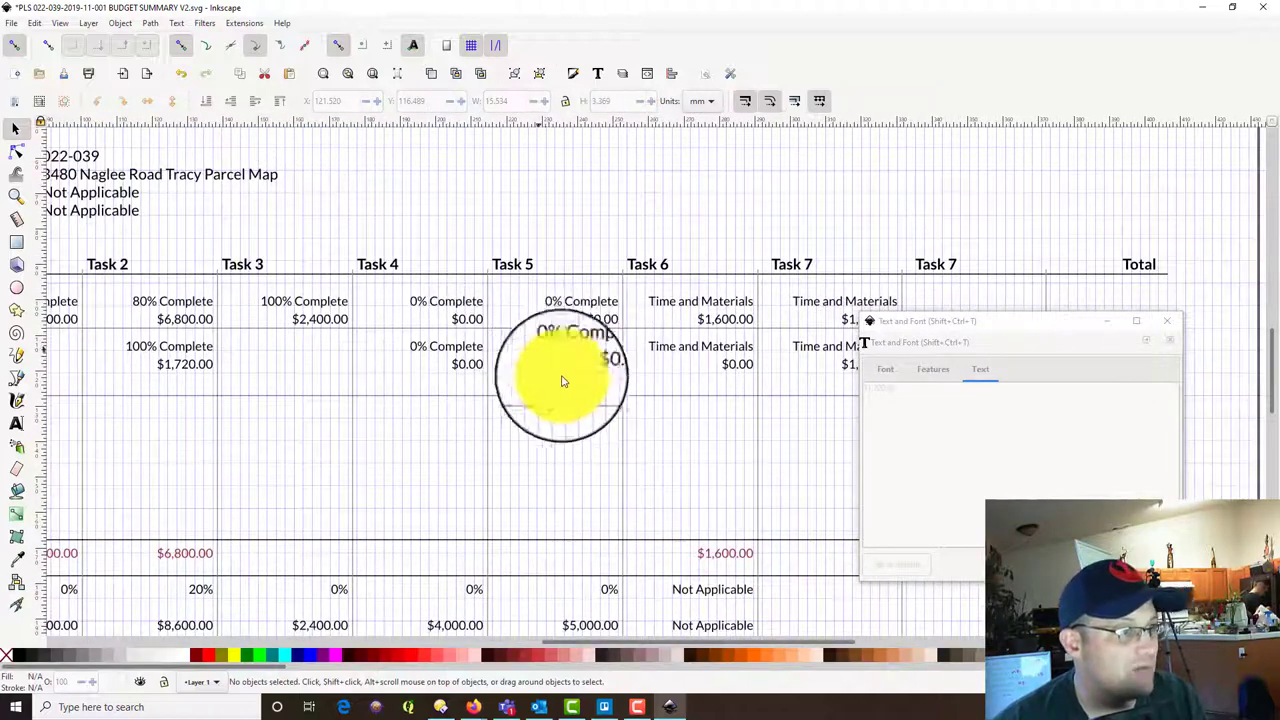
scroll(565, 380, right, 3)
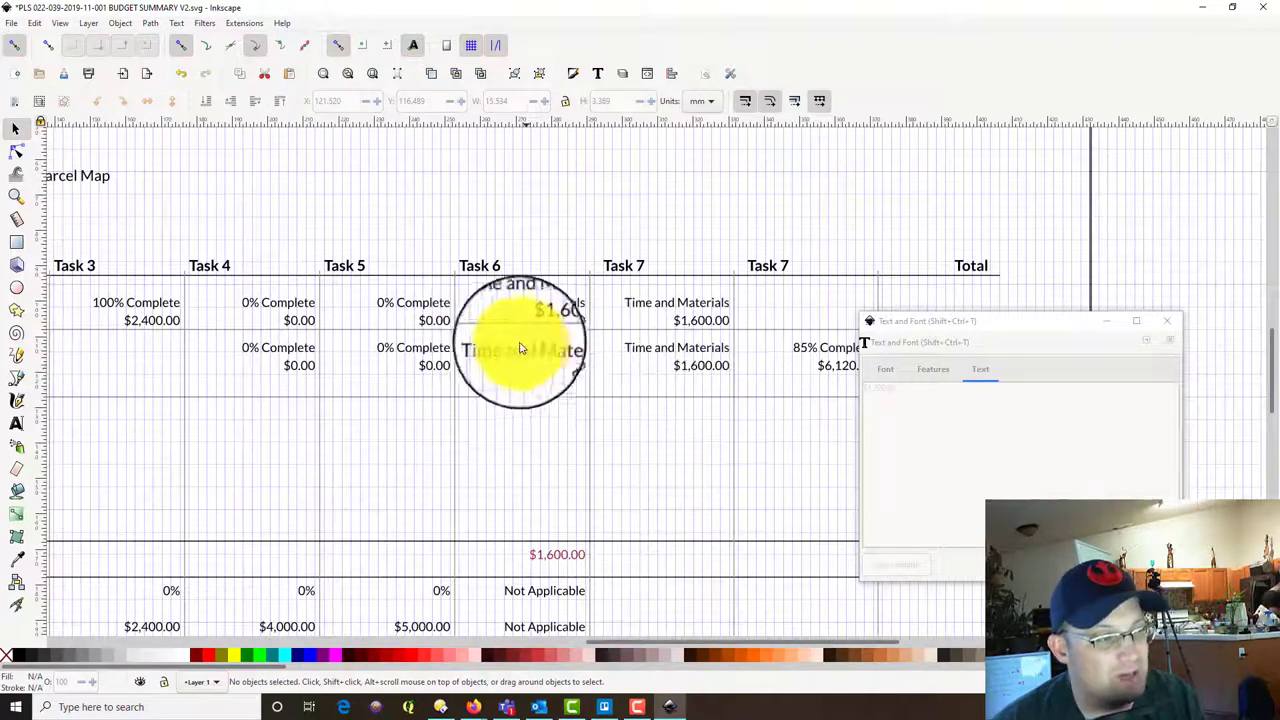
scroll(486, 394, right, 4)
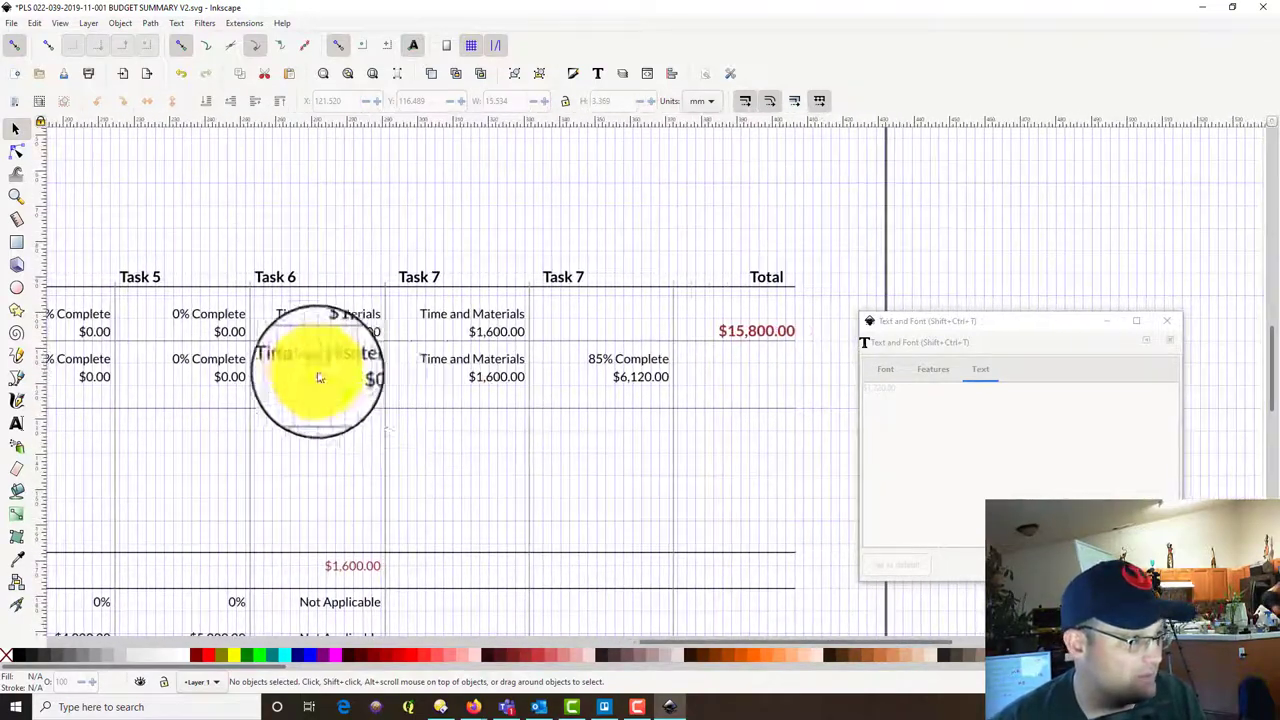
click(490, 315)
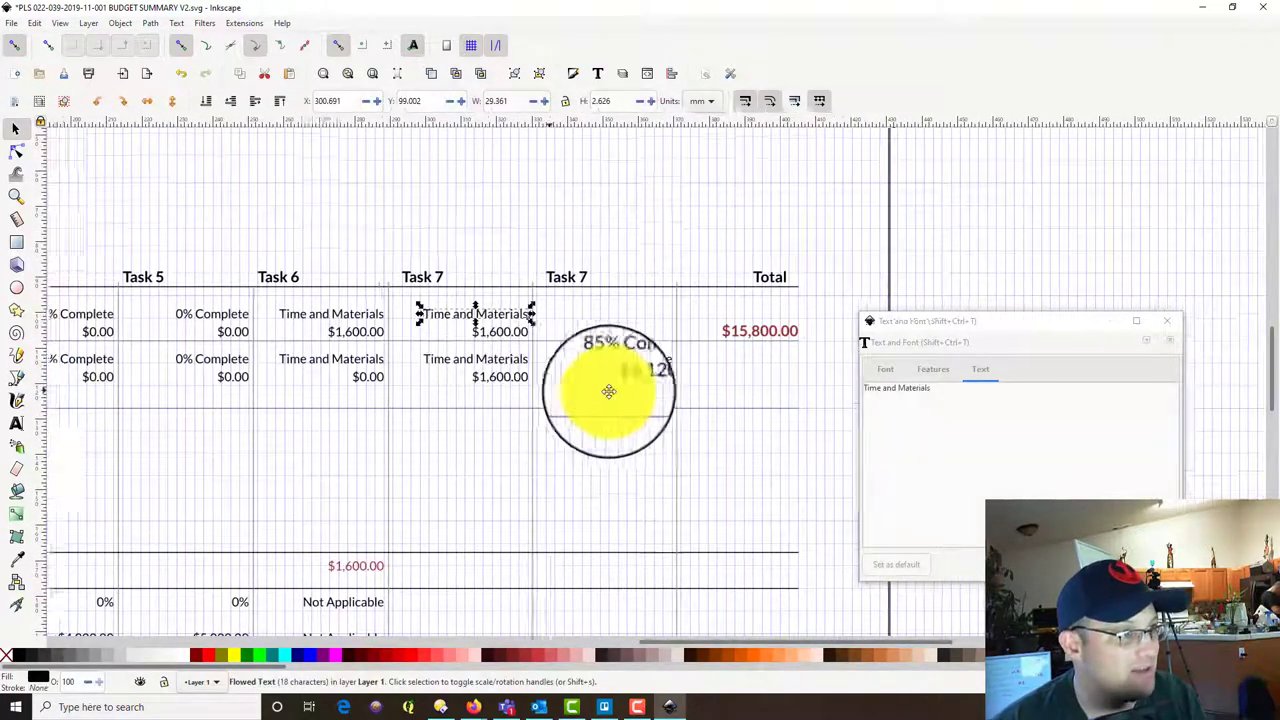
scroll(650, 390, left, 3)
scroll(660, 340, right, 2)
click(637, 272)
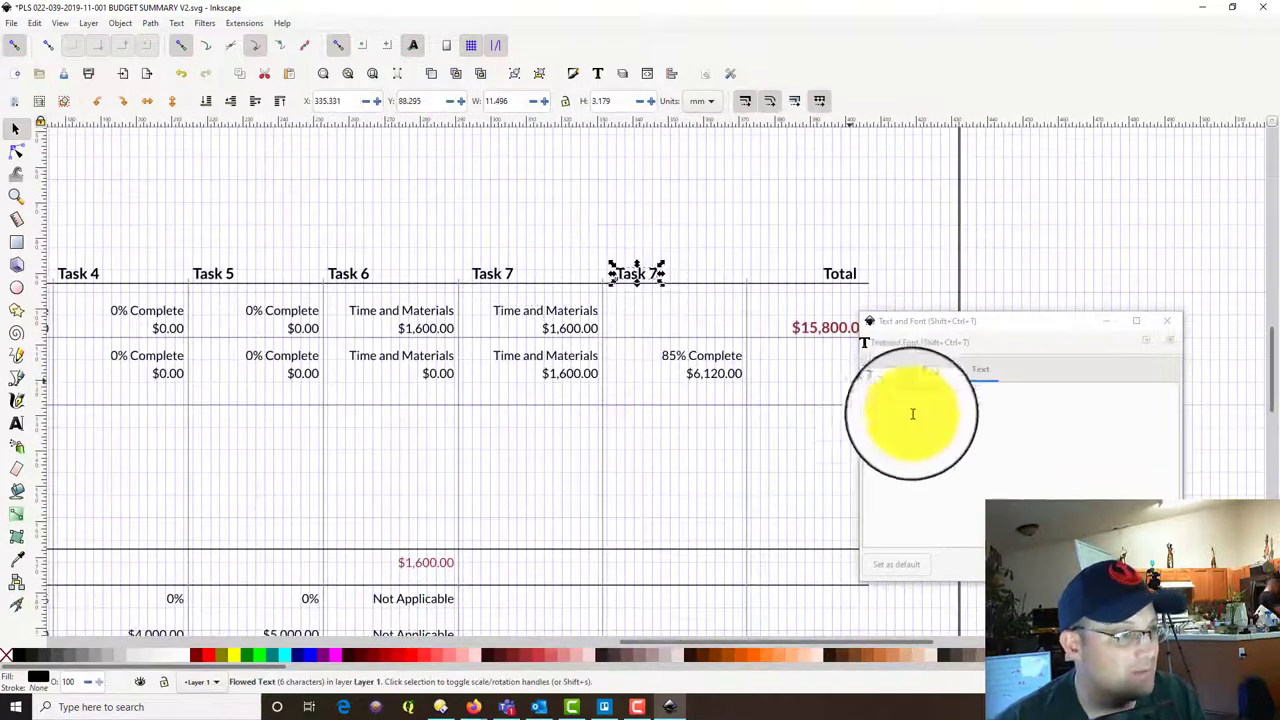
click(911, 396)
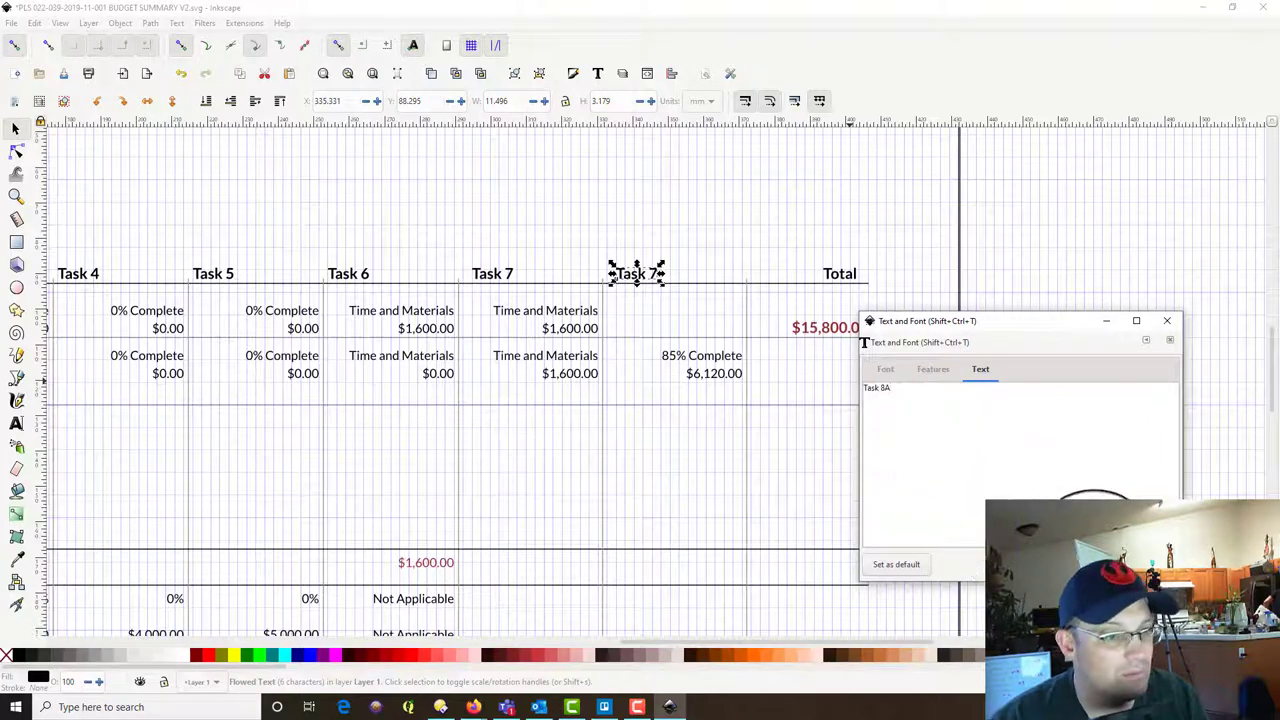
click(1145, 564)
Delete the Task 7 Time and Materials text and its amount from the 2019-11-001 invoice row.
click(555, 320)
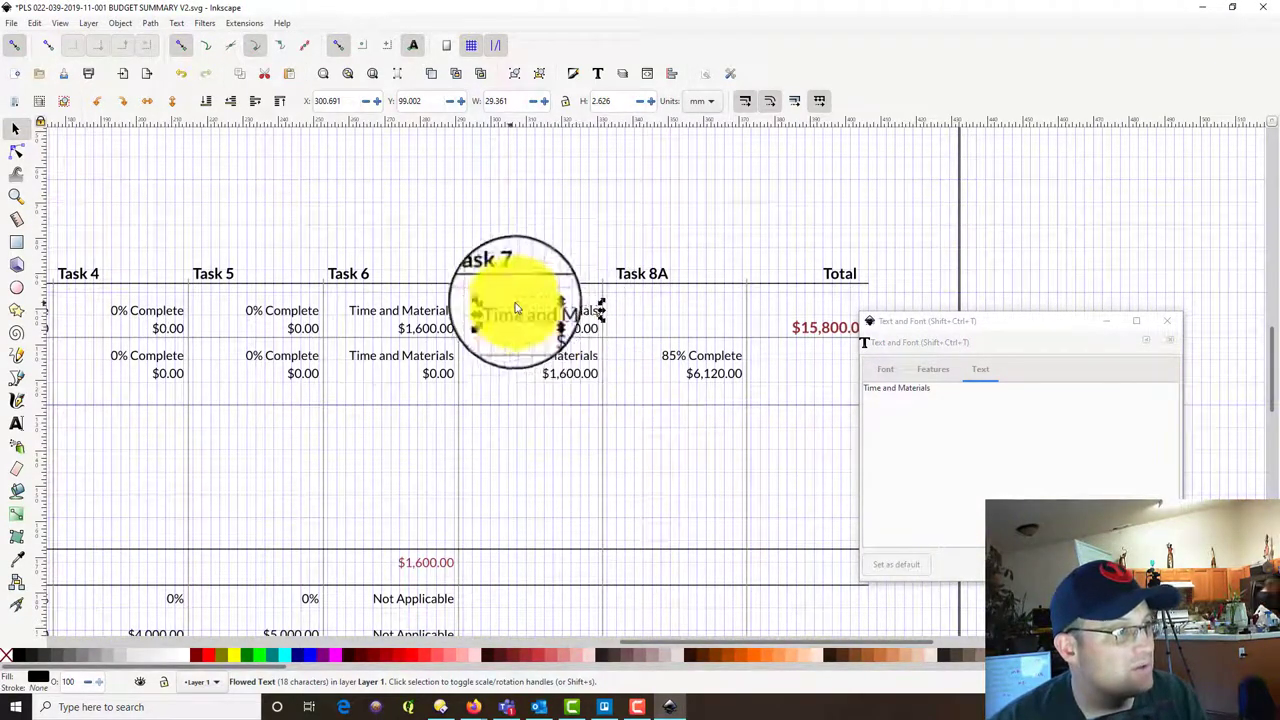
click(929, 391)
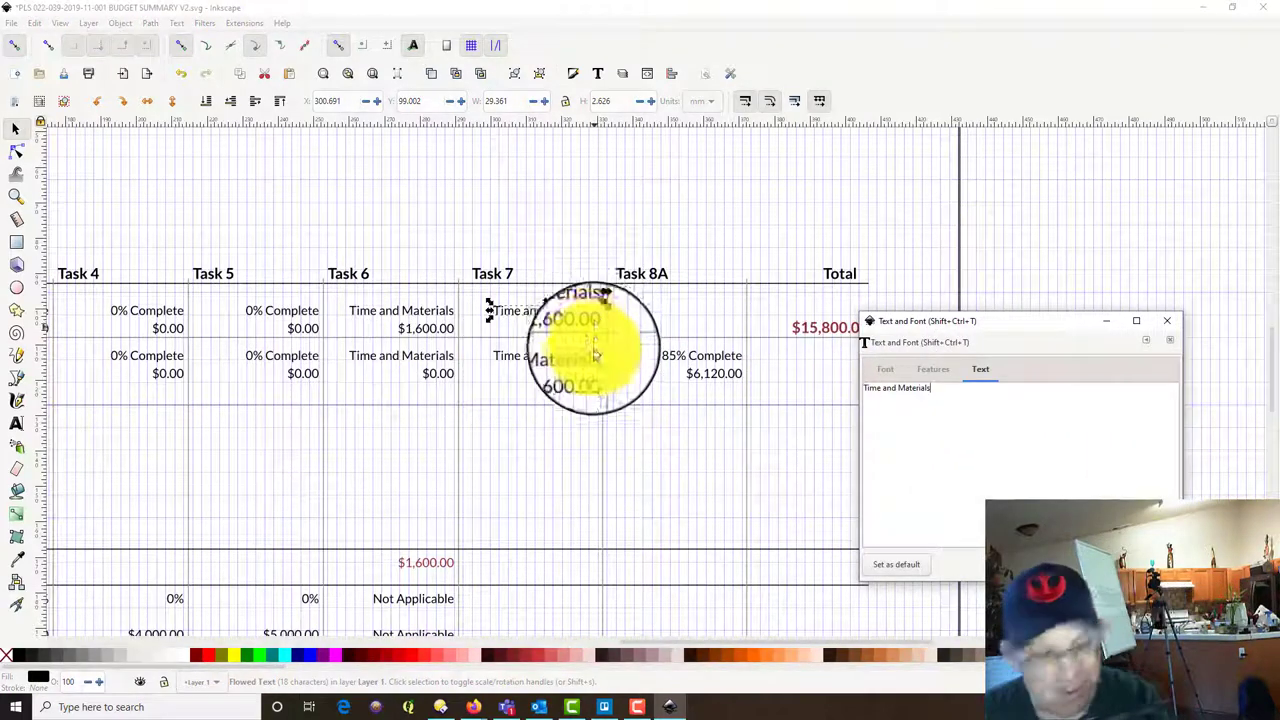
click(580, 282)
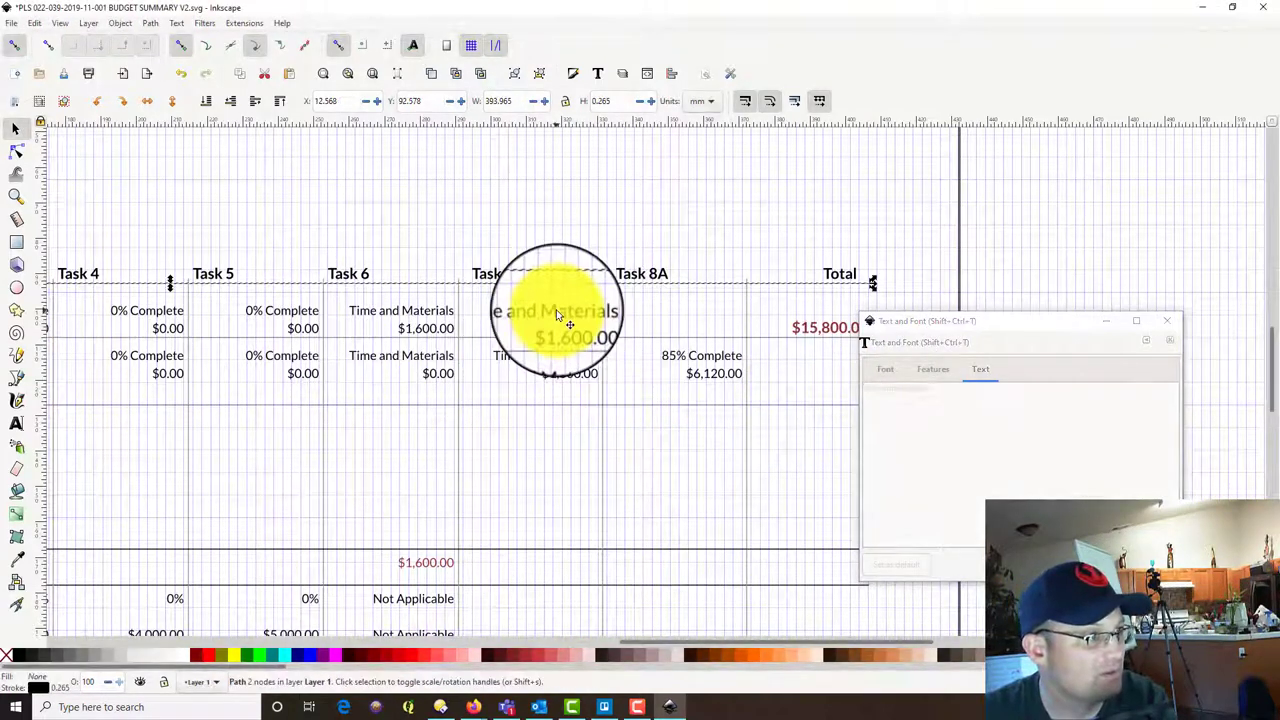
click(558, 312)
Set the Task 7 entry in the 2020-01-001 invoice row to 85% Complete with an amount of $6,120.00.
drag(567, 336, 567, 370)
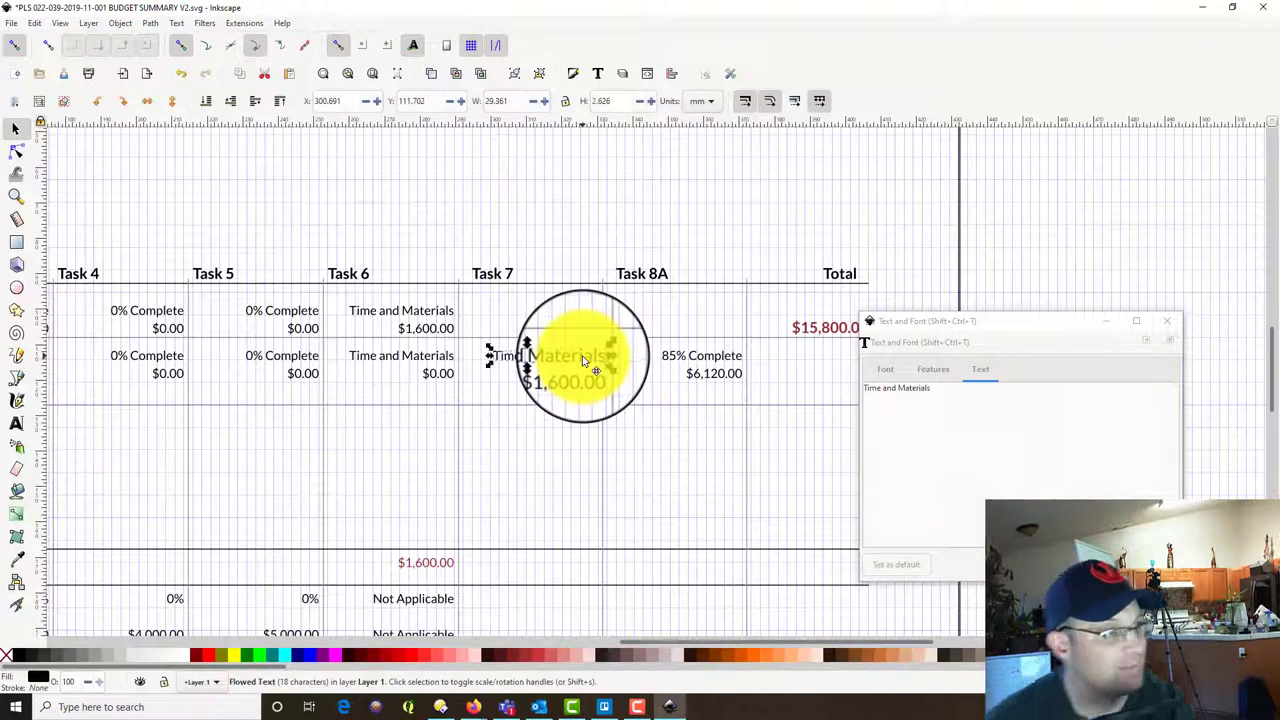
click(1000, 419)
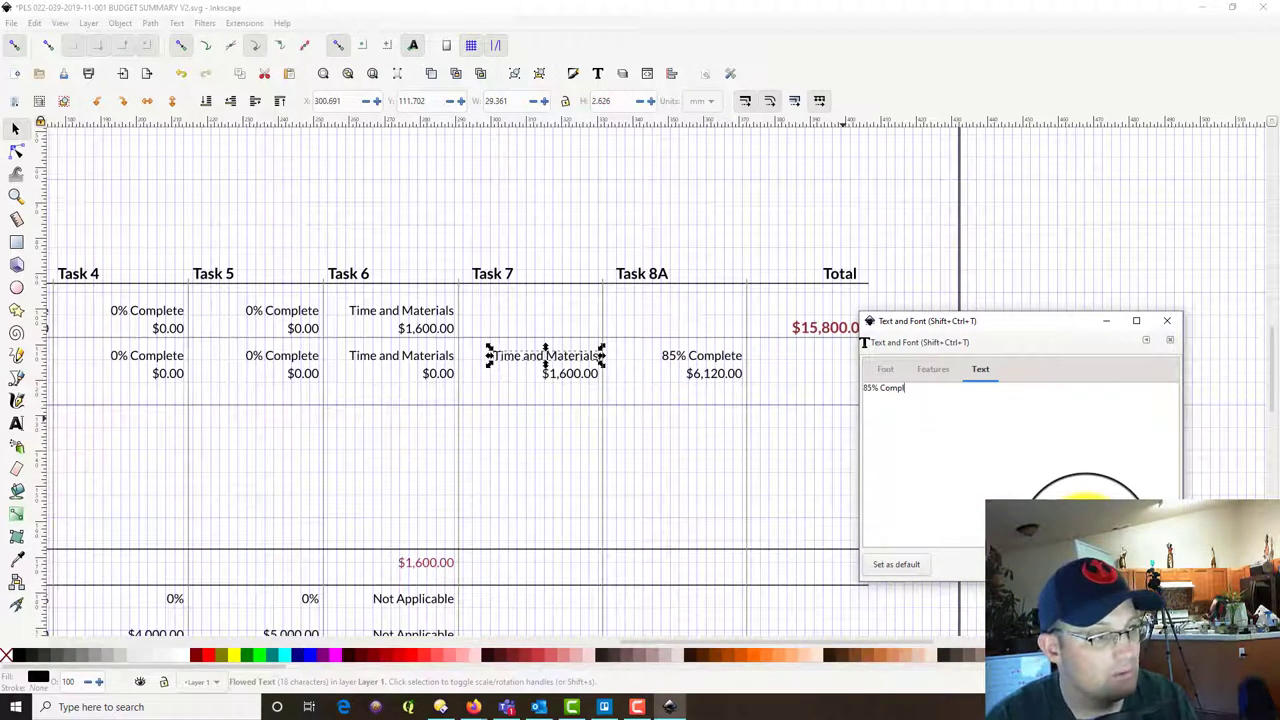
click(585, 373)
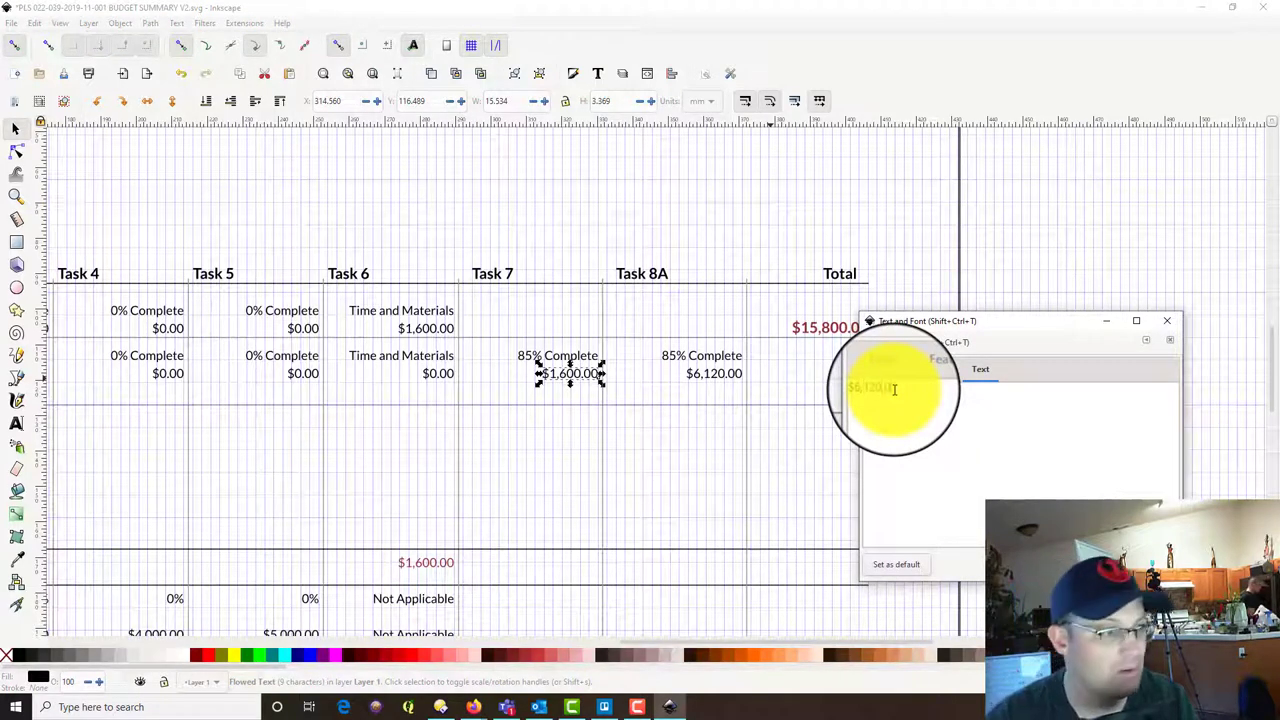
text($6,120.00)
click(1139, 564)
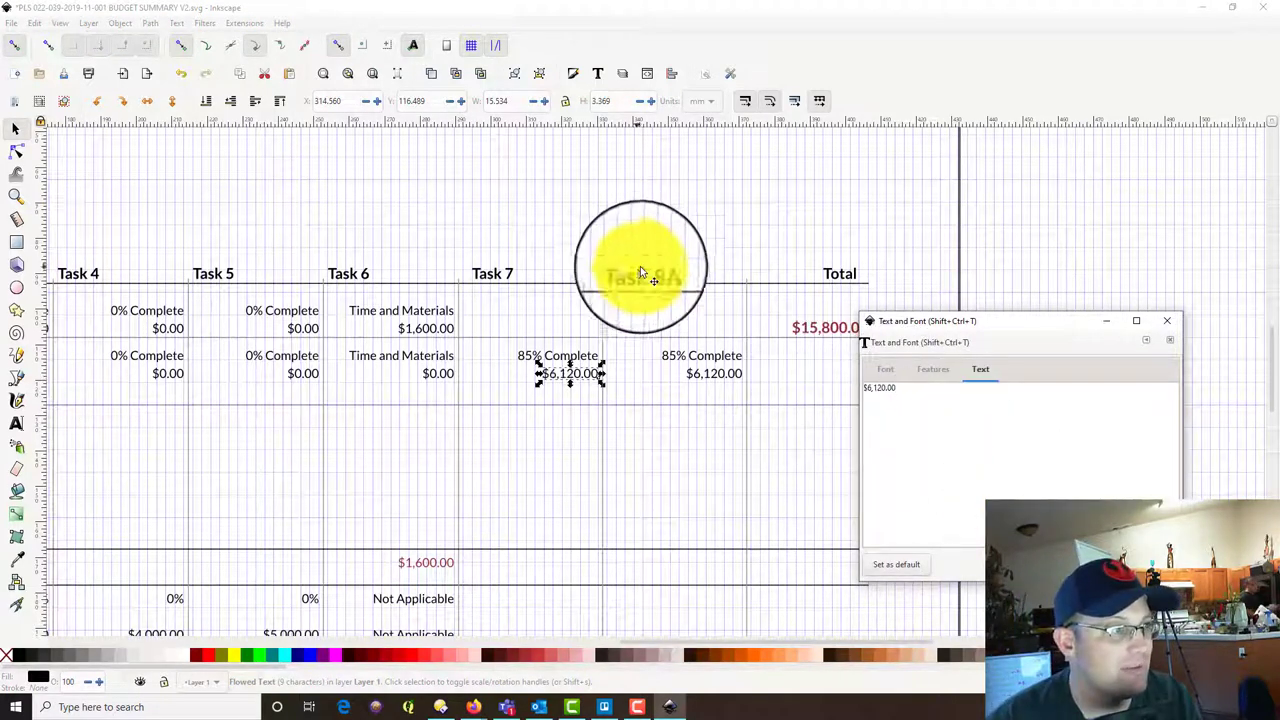
Set the Task 8A completion text in the 2020-01-001 invoice row to 100% Complete.
click(673, 358)
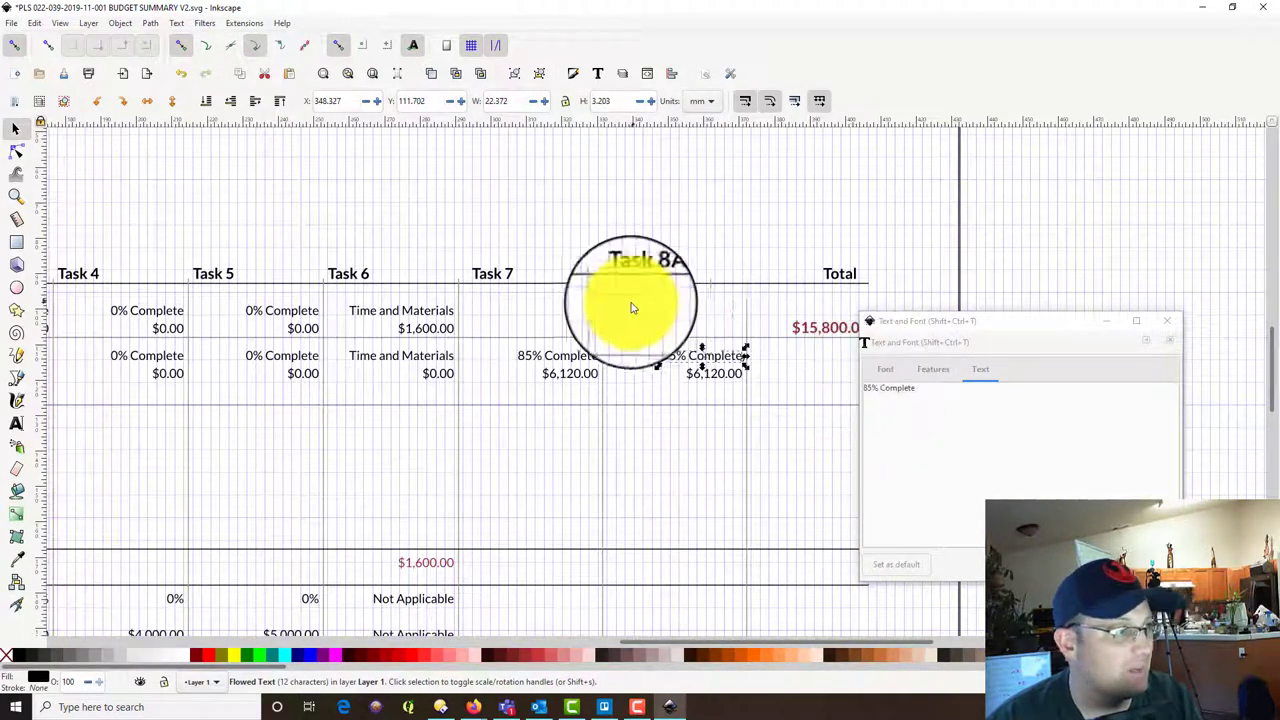
drag(925, 391, 848, 393)
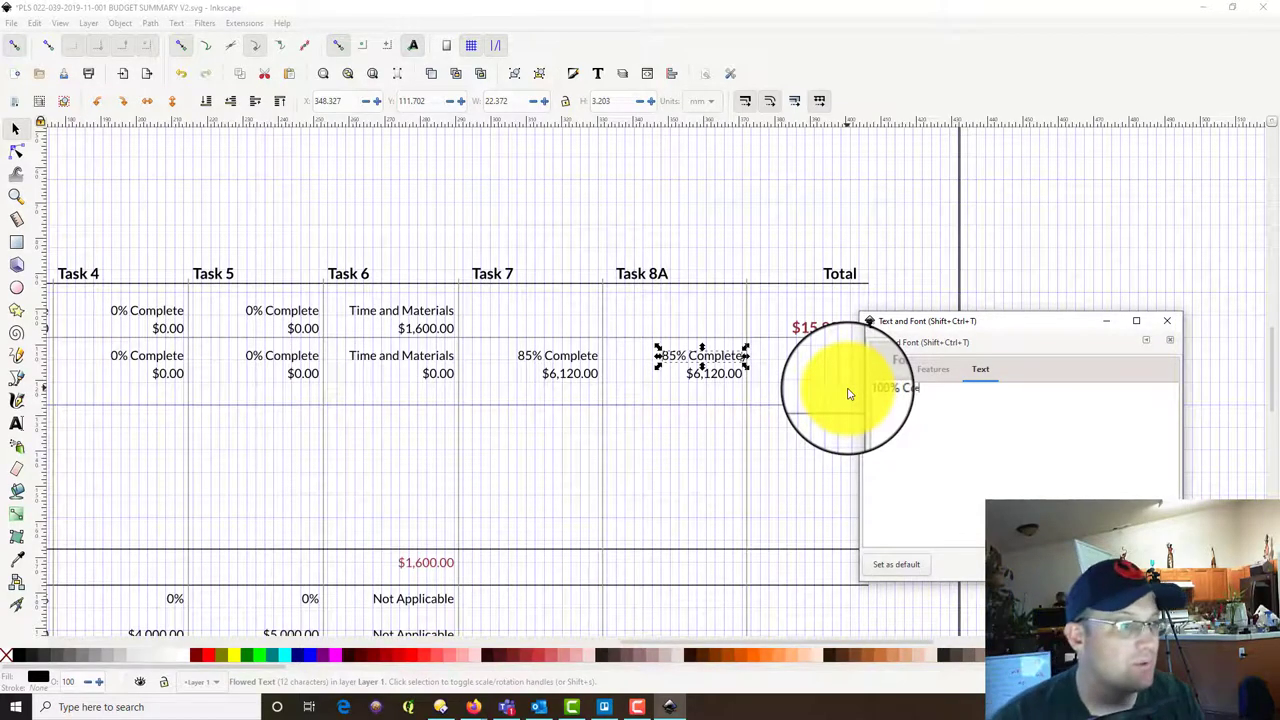
click(980, 505)
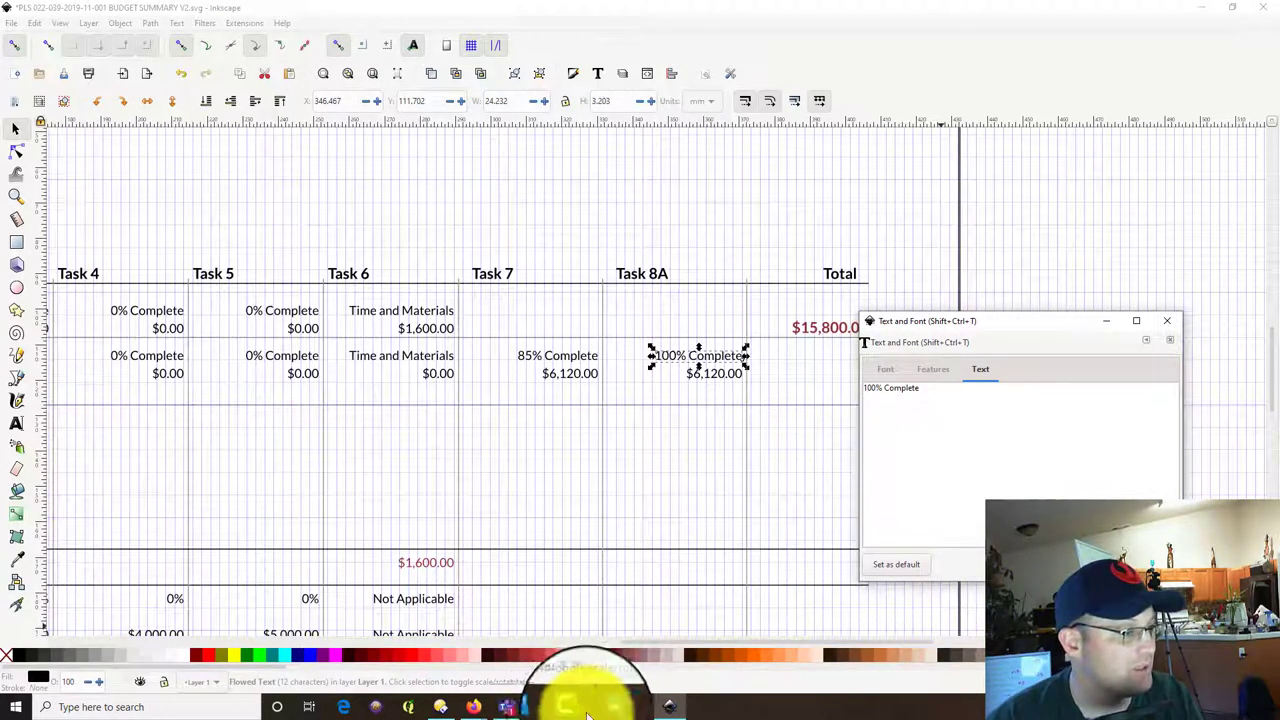
click(440, 707)
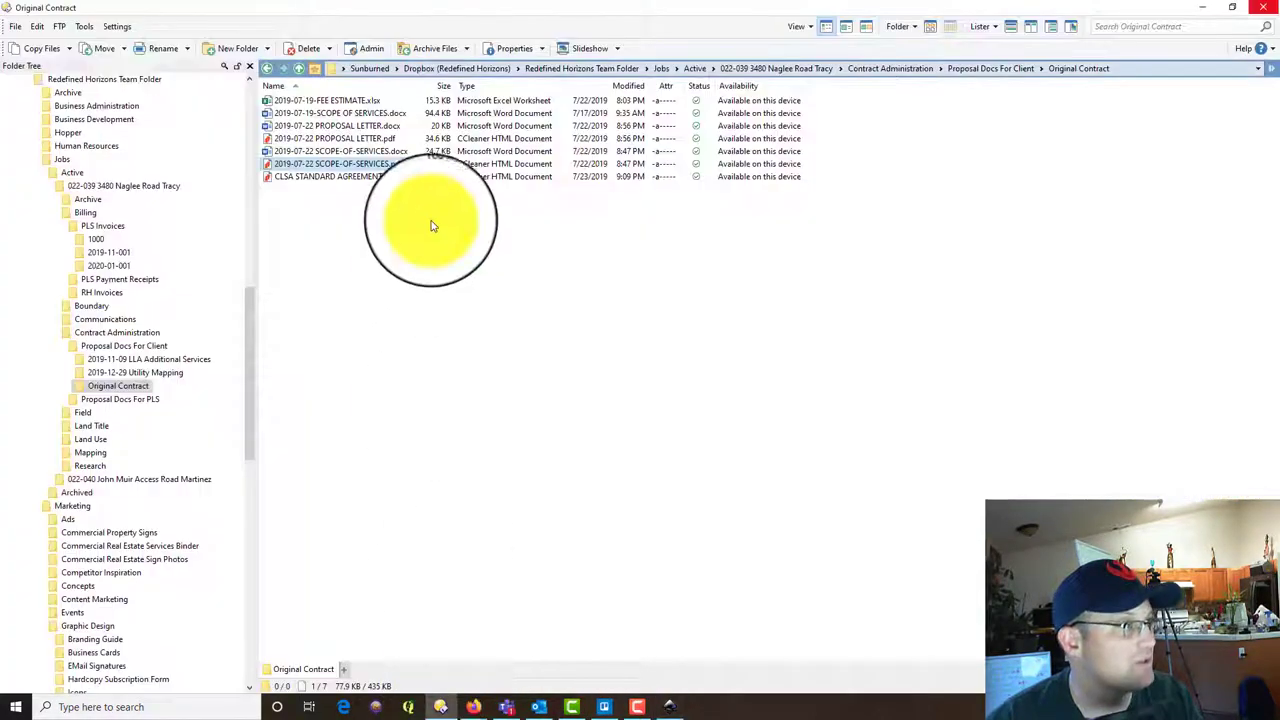
click(120, 266)
click(380, 115)
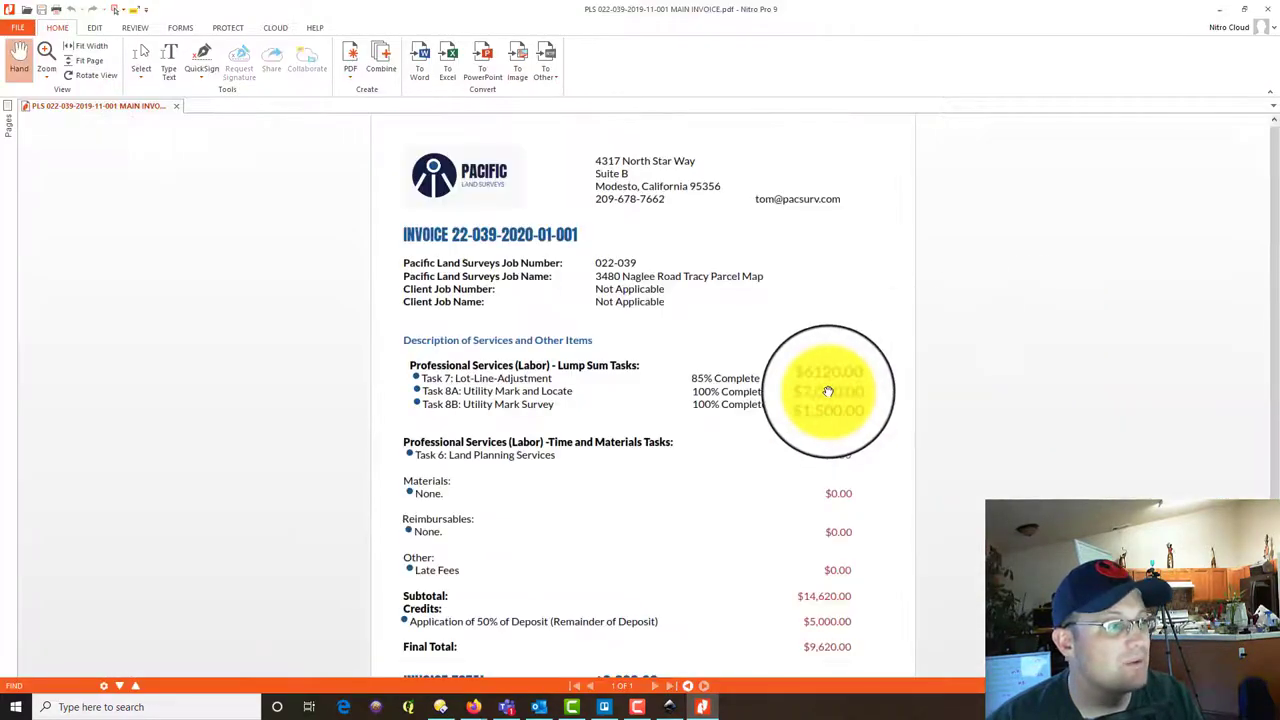
click(1212, 9)
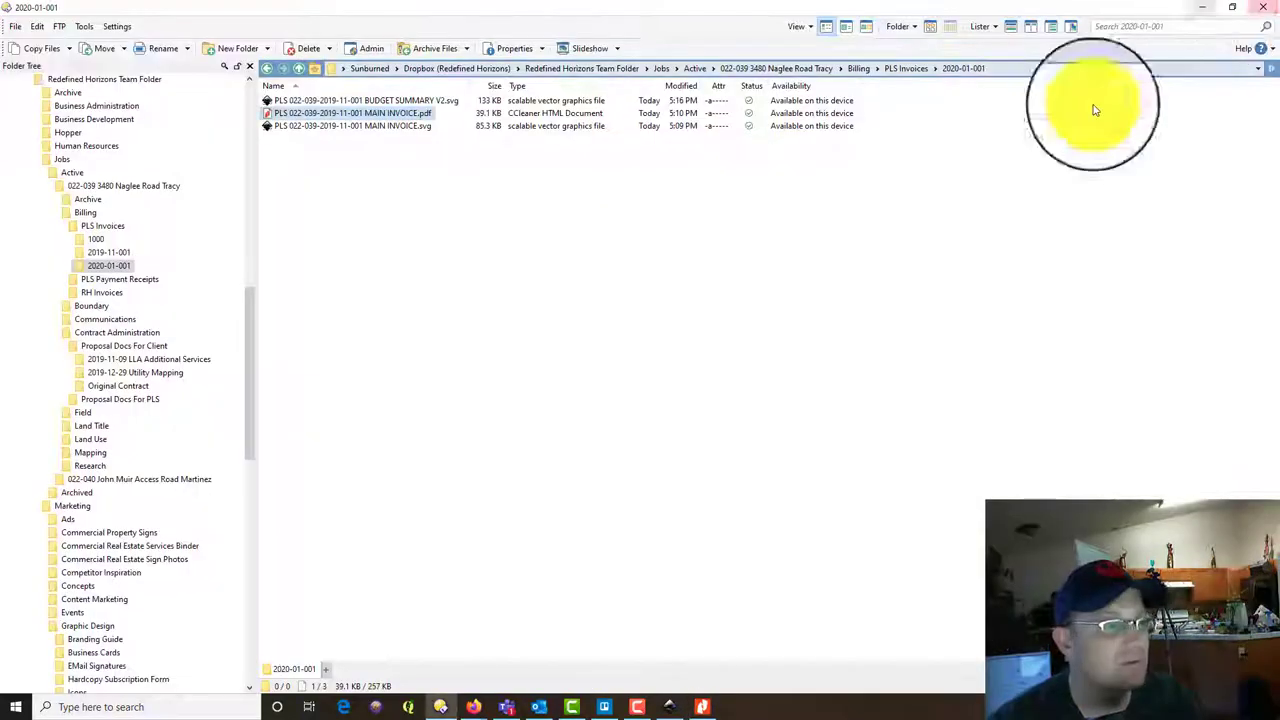
Return to the budget summary and set the Task 8A amount in the 2020-01-001 invoice row to $7,000.00.
click(1198, 9)
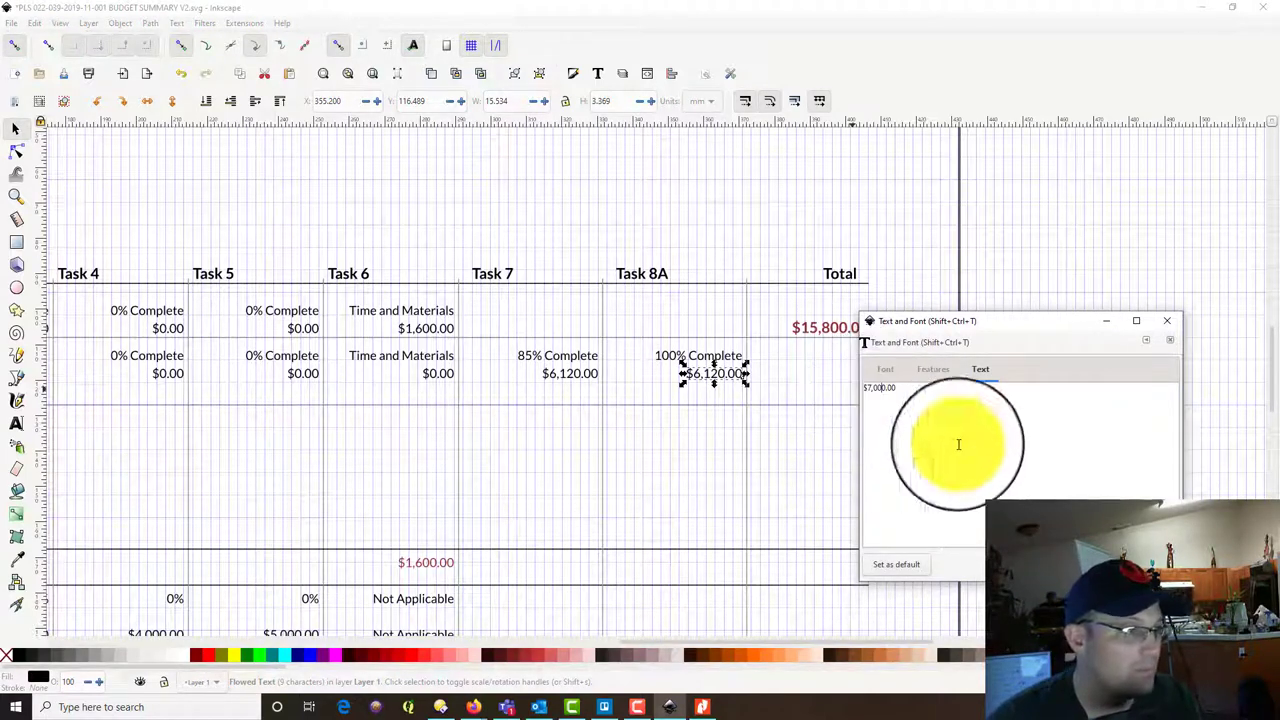
click(1139, 564)
click(565, 320)
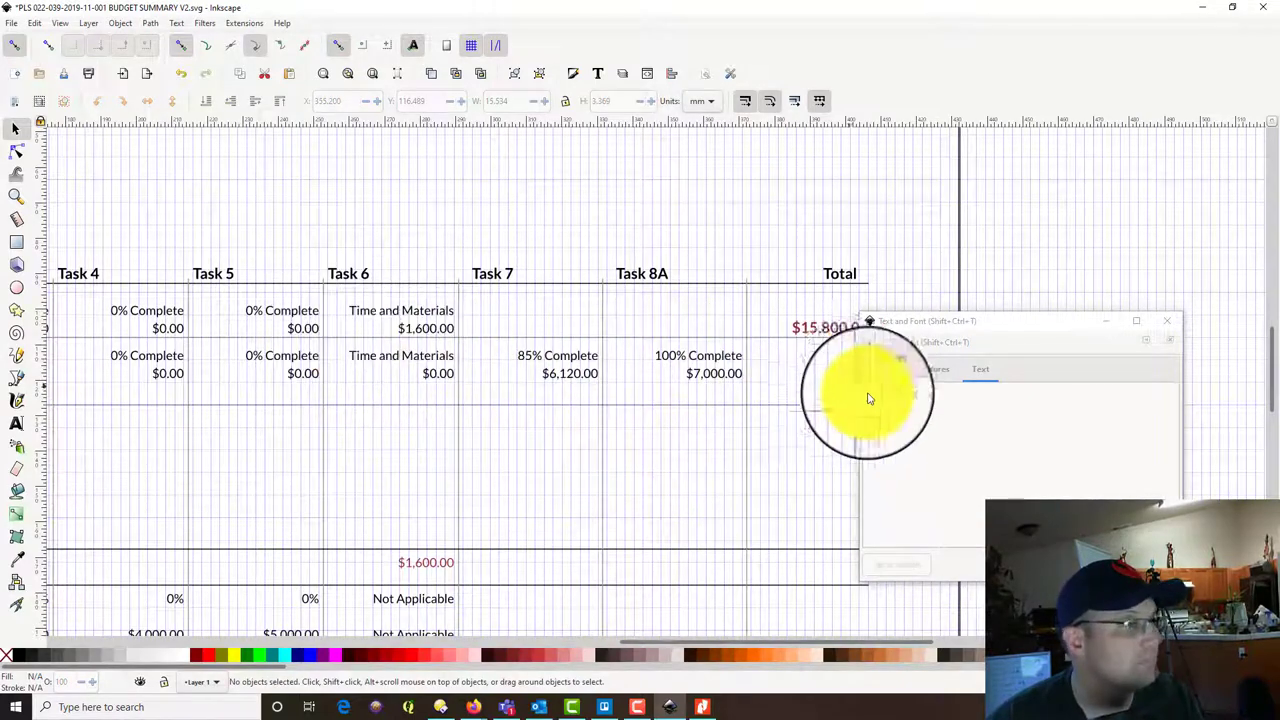
Duplicate the red total of the 2019-11-001 row and place the copy in the Total column of the 2020-01-001 row.
drag(819, 374, 689, 351)
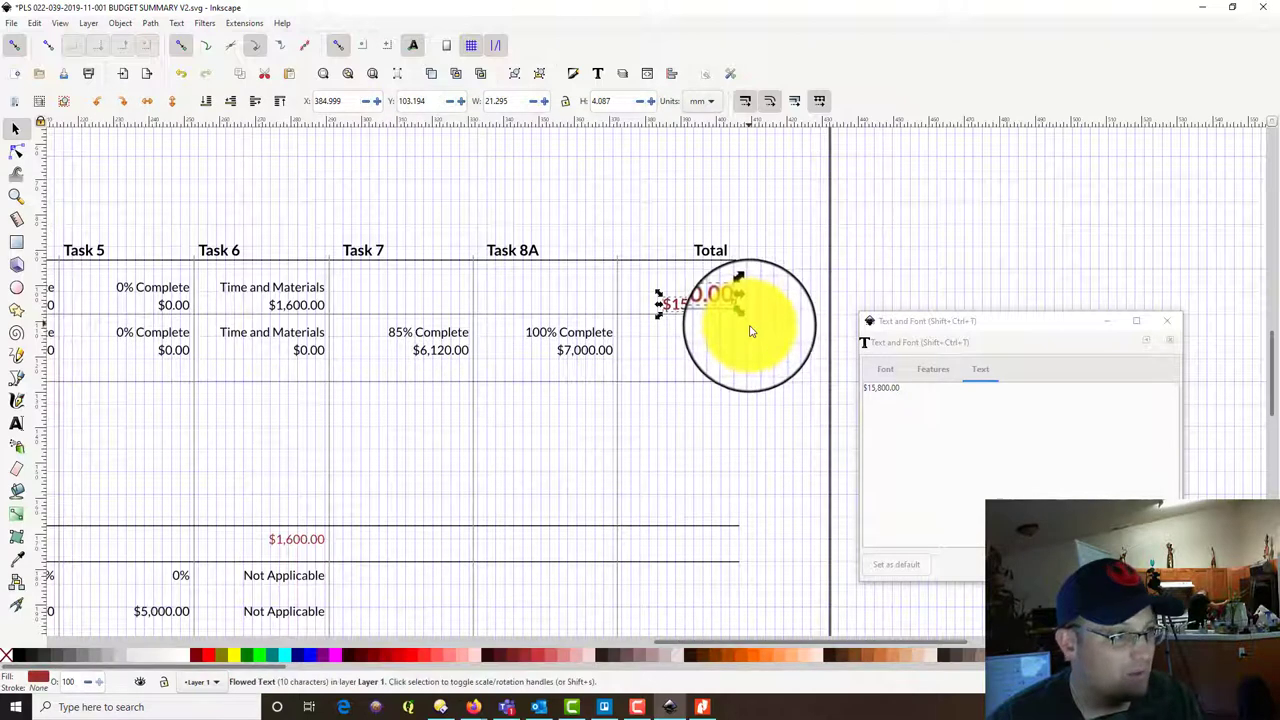
ctrl+scroll(732, 361, up, 2)
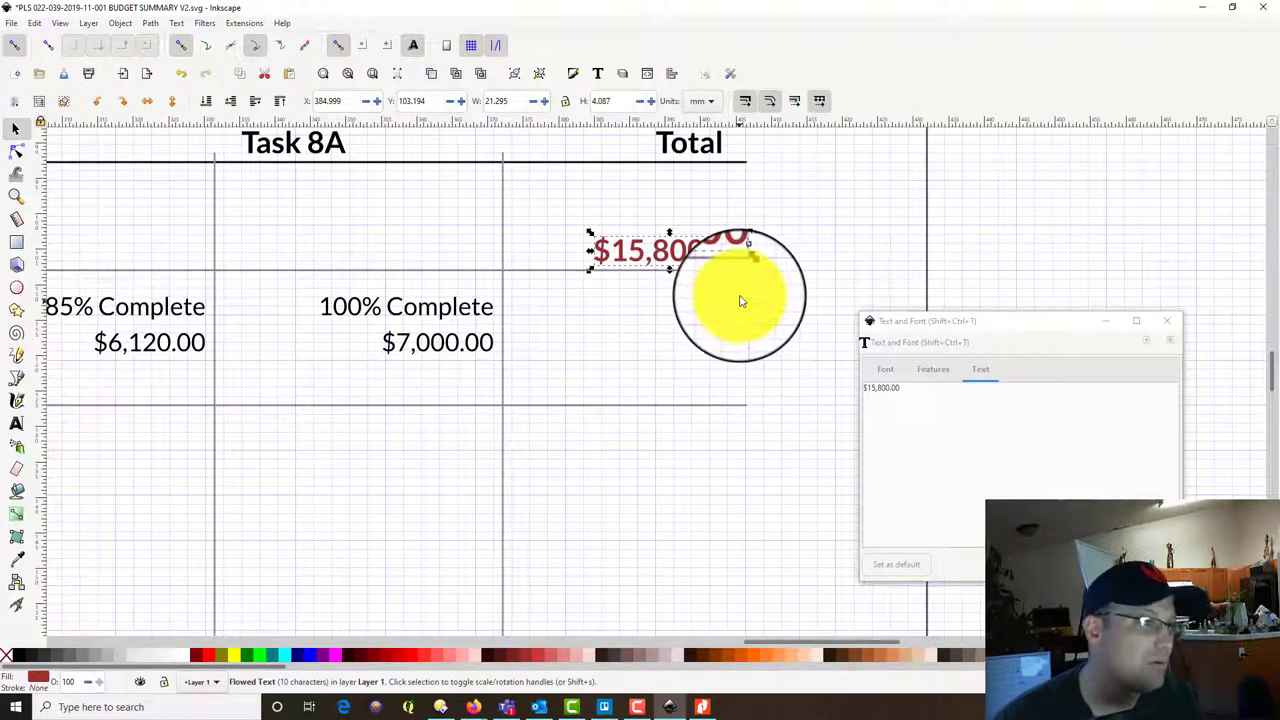
key(ctrl+d)
drag(729, 249, 728, 341)
Move the horizontal line beneath the 2020-01-001 invoice row up to just below its amounts, at Y 120.518 mm.
click(610, 406)
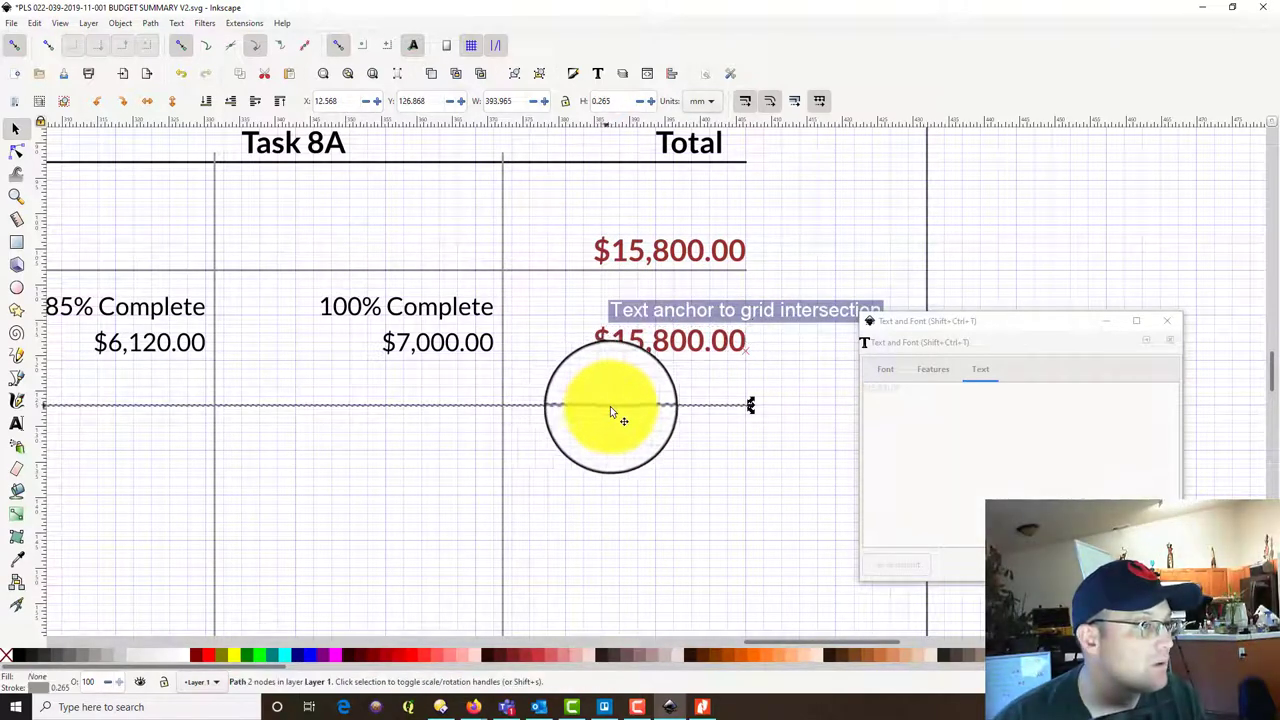
drag(610, 406, 616, 360)
click(557, 446)
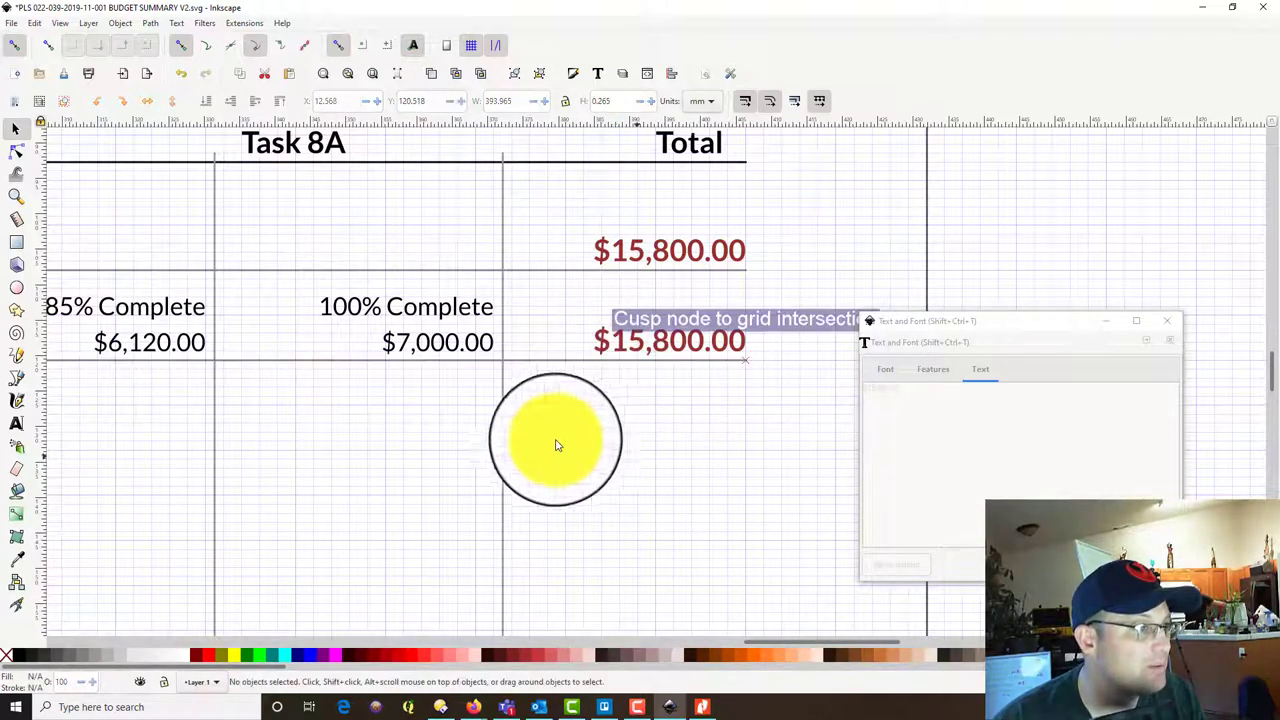
scroll(570, 426, down, 2)
drag(634, 429, 554, 441)
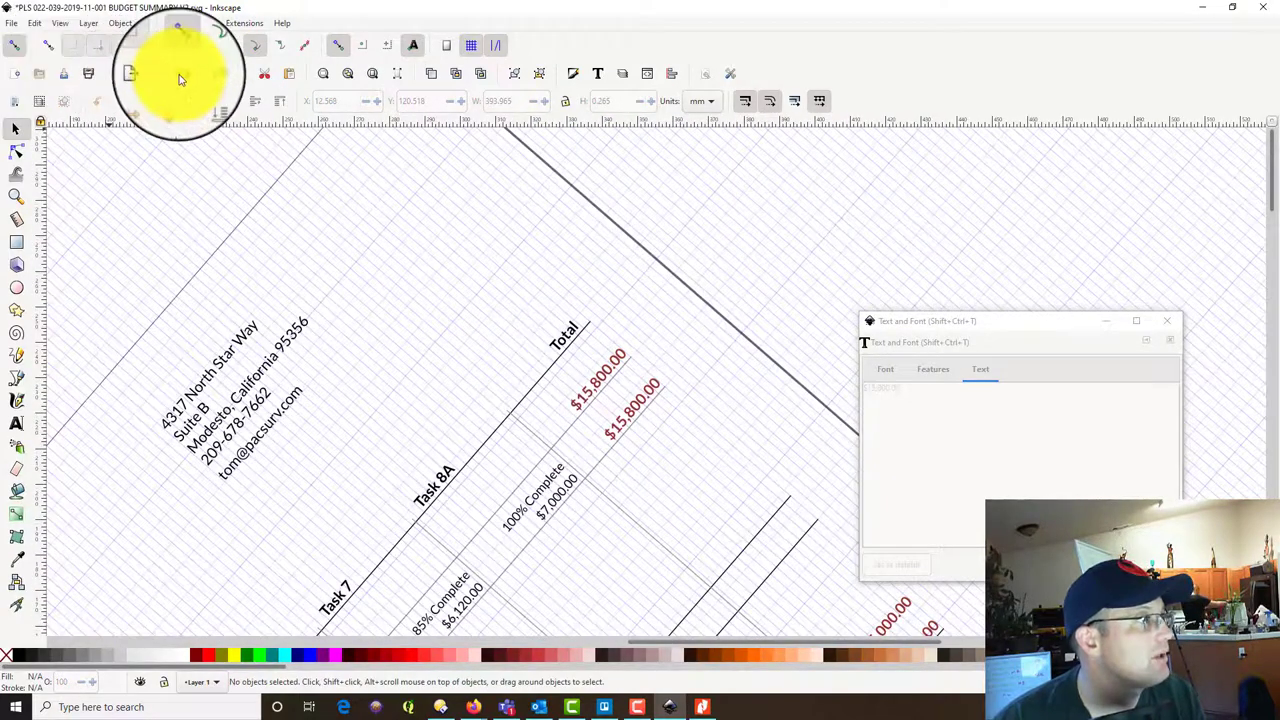
key(ctrl)
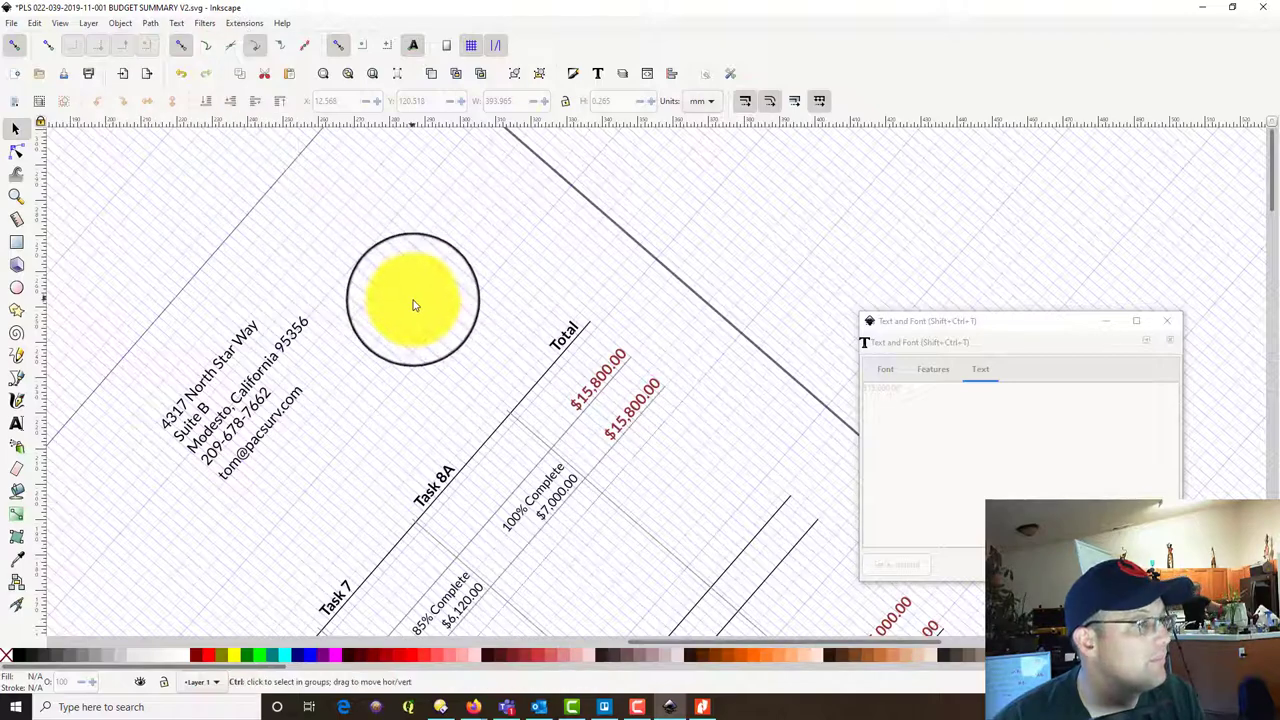
scroll(460, 247, down, 1)
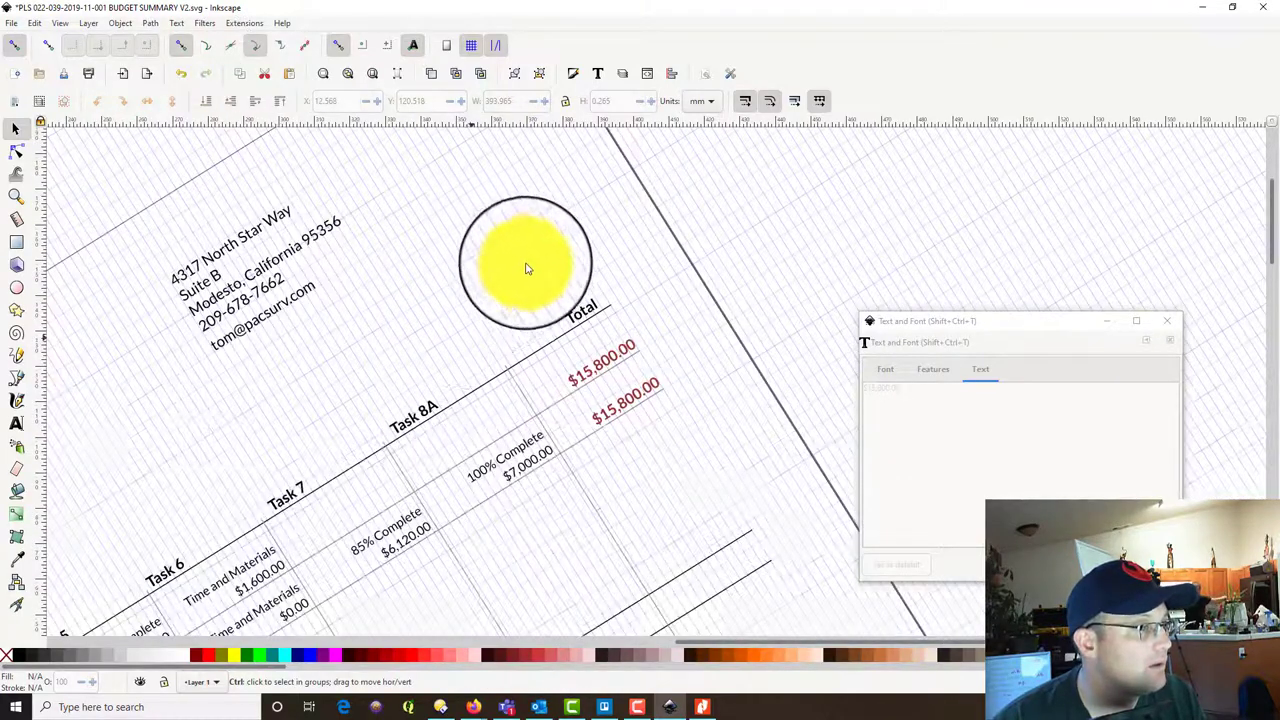
scroll(640, 398, down, 6)
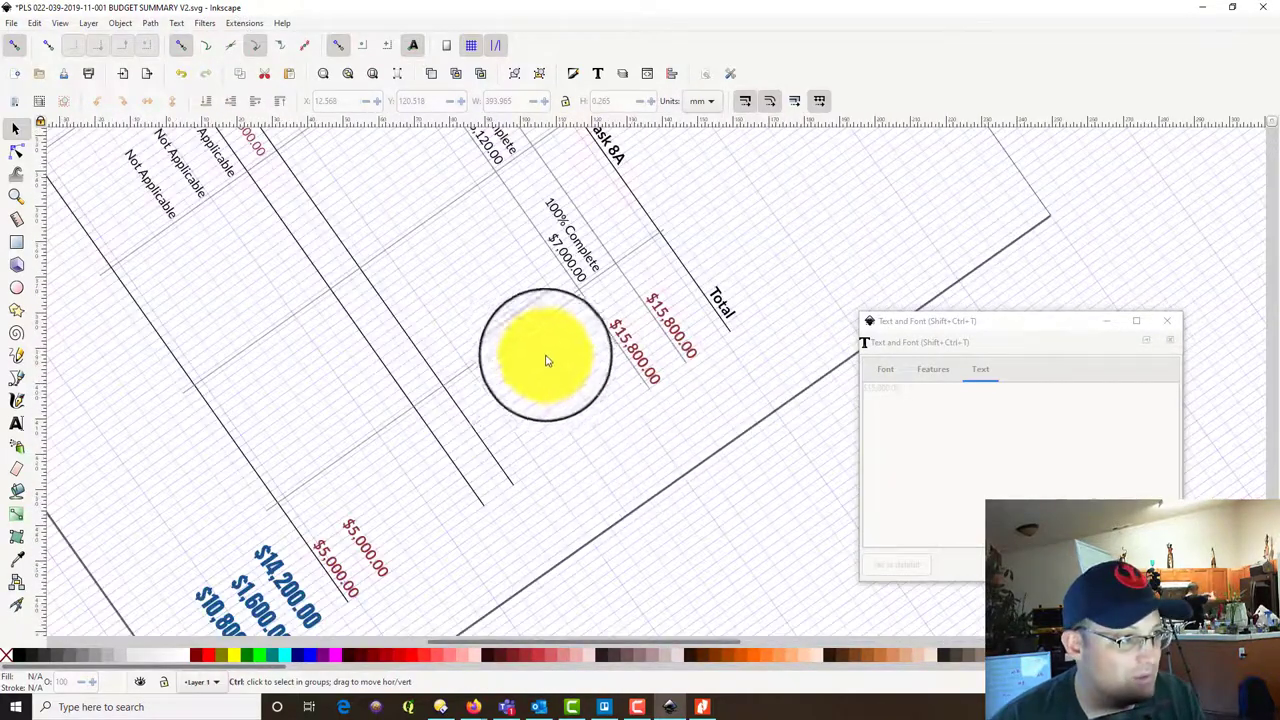
scroll(510, 384, up, 1)
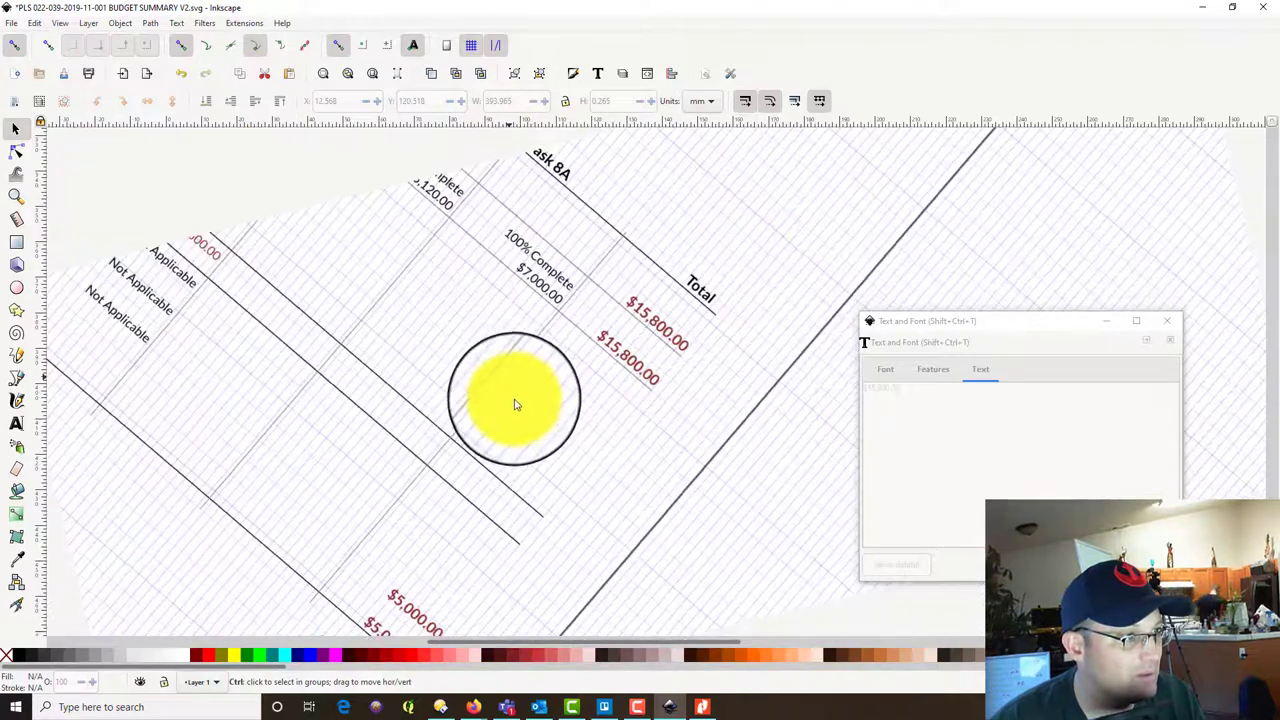
scroll(516, 404, up, 1)
scroll(524, 437, up, 2)
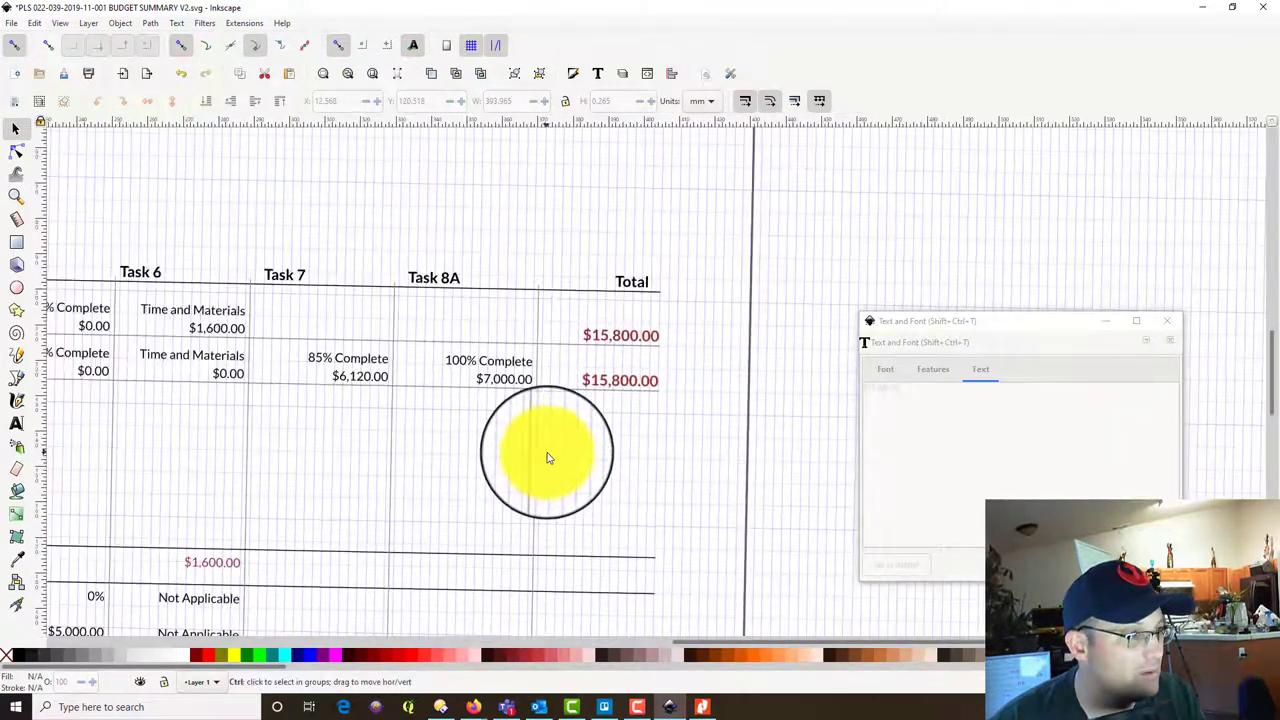
scroll(548, 459, up, 1)
scroll(548, 459, down, 1)
scroll(548, 459, up, 1)
scroll(548, 459, down, 1)
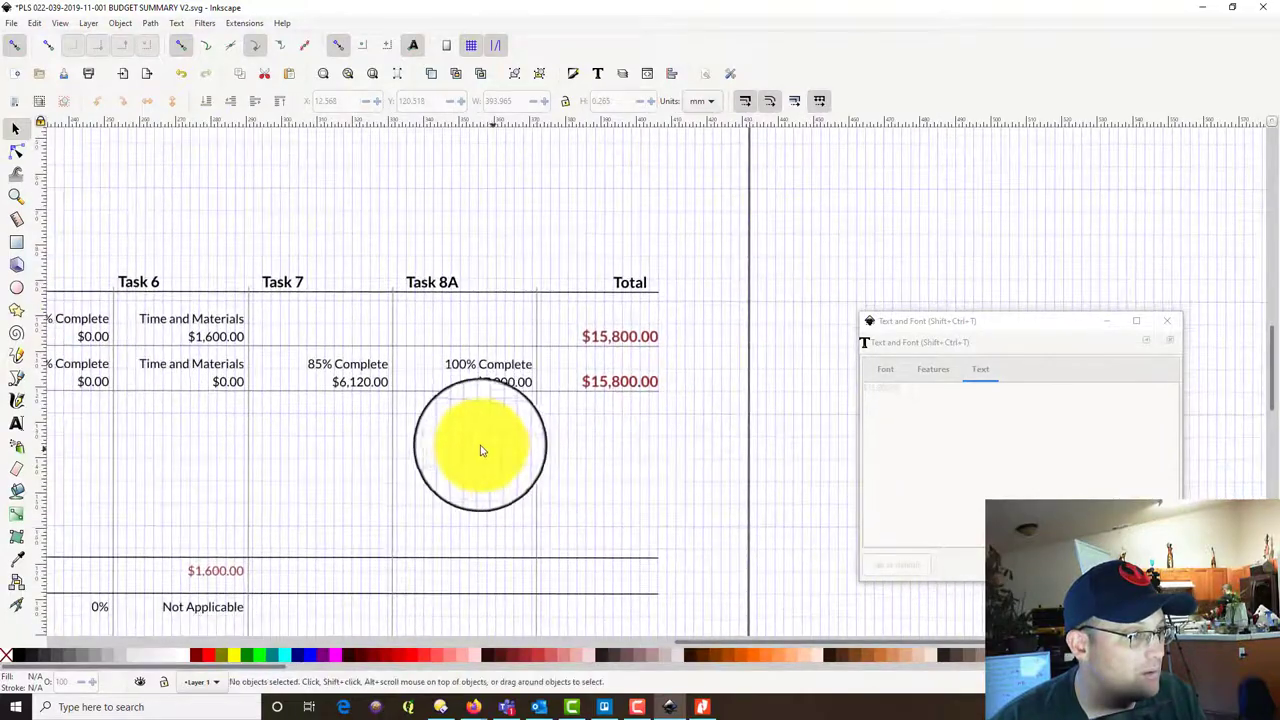
drag(423, 443, 849, 435)
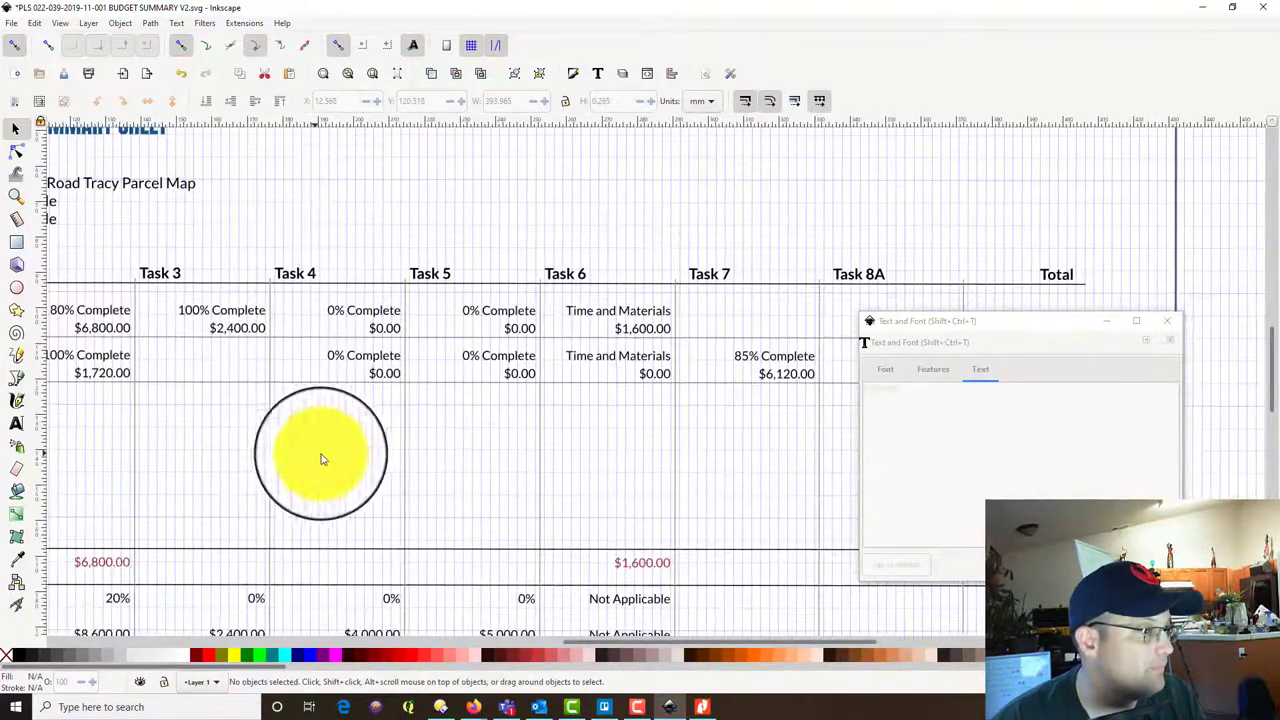
Open the Calculator and move its window off the budget summary sheet.
drag(322, 459, 509, 443)
scroll(509, 443, down, 2)
scroll(585, 456, up, 1)
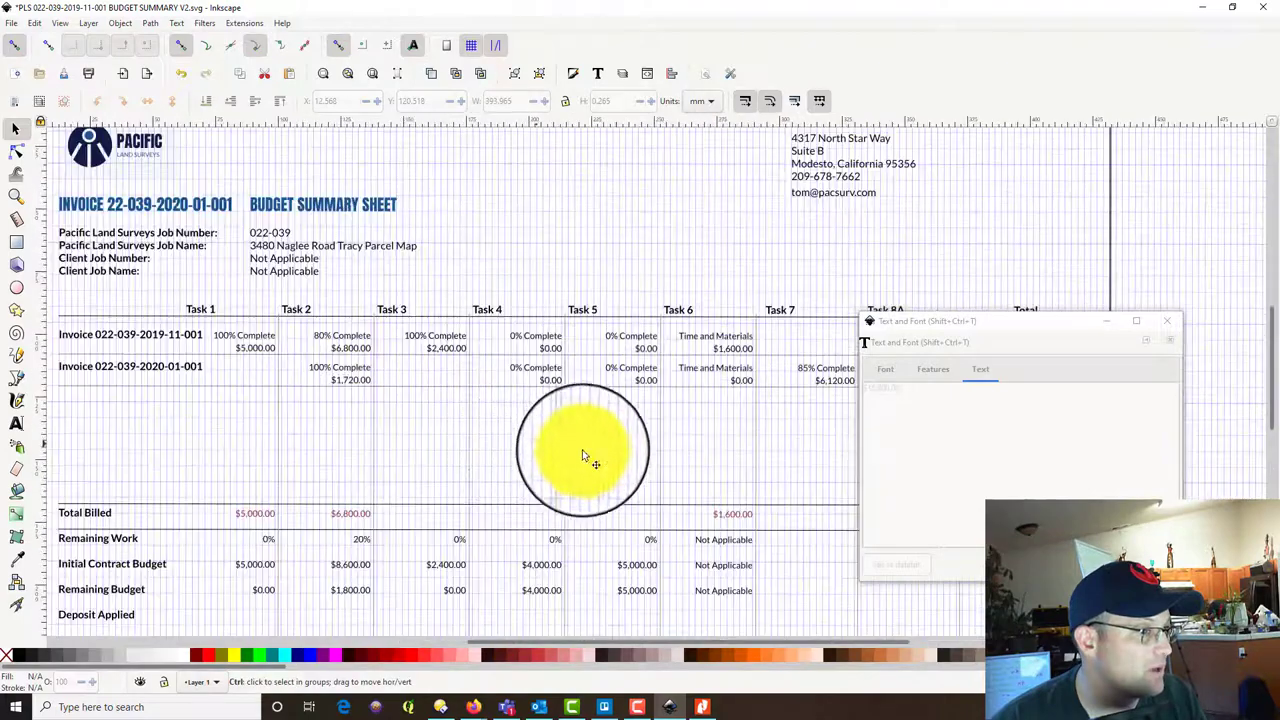
drag(635, 455, 489, 417)
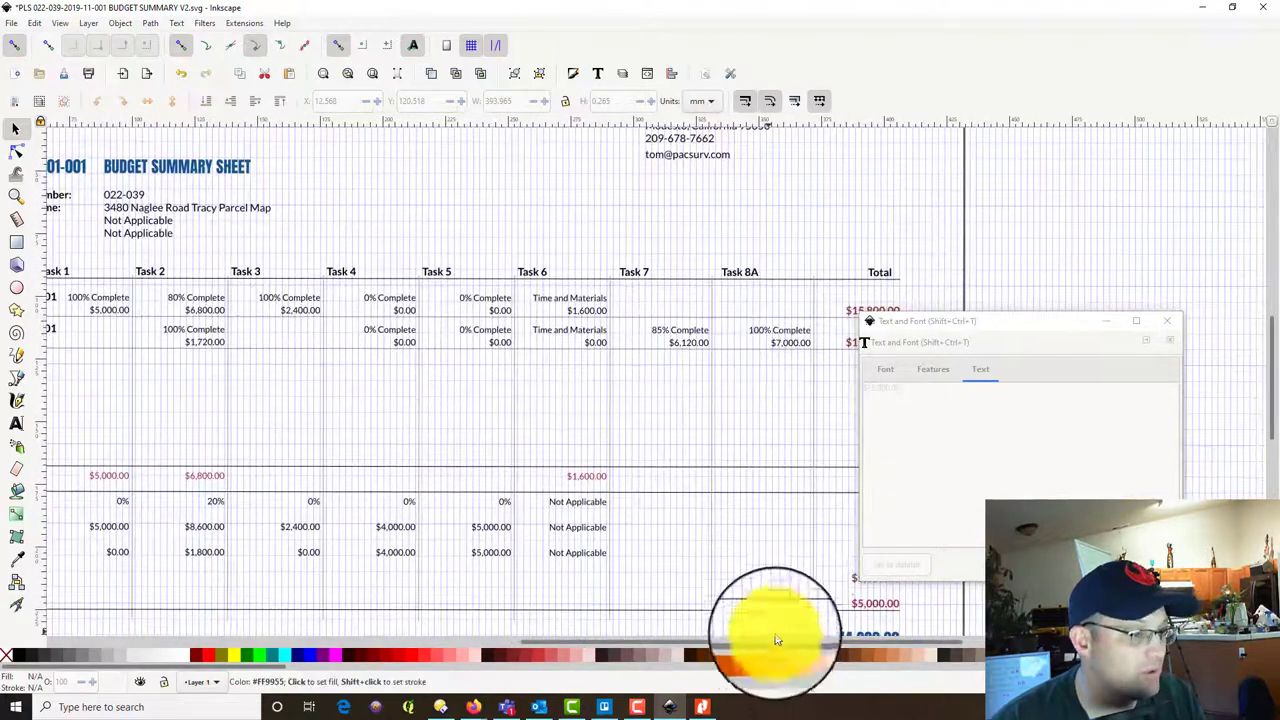
click(18, 706)
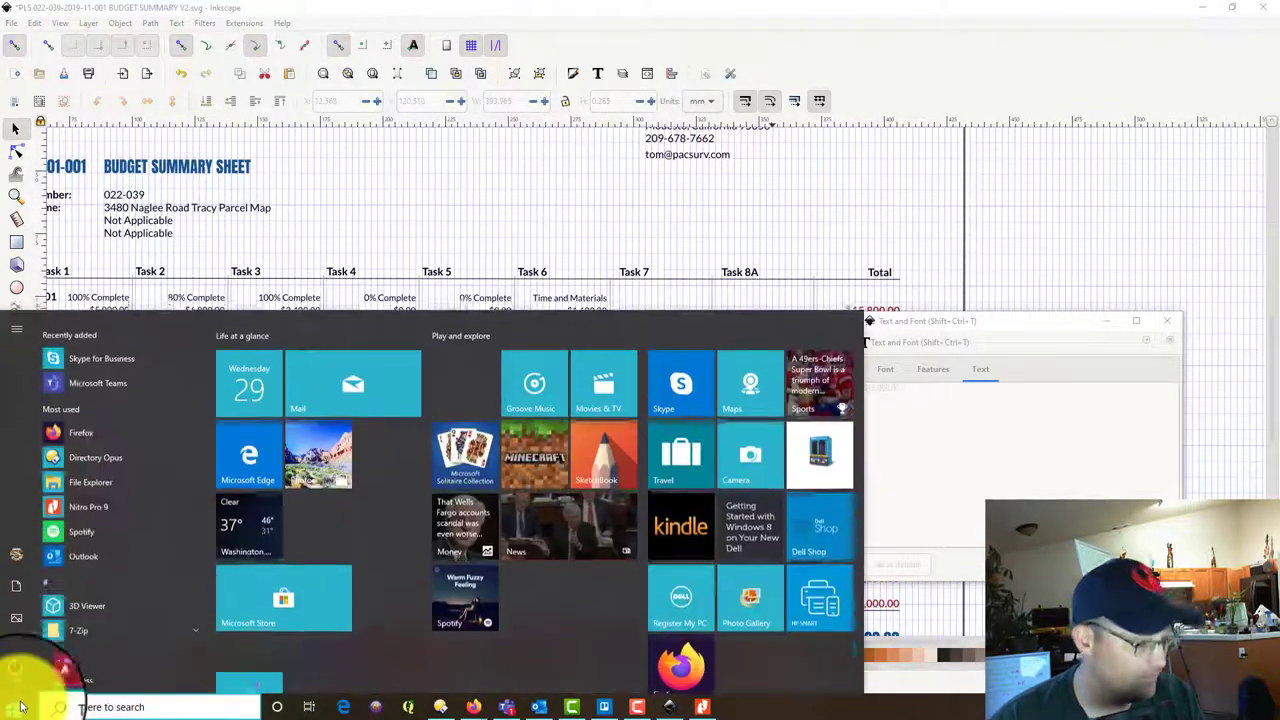
text(calc)
key(Return)
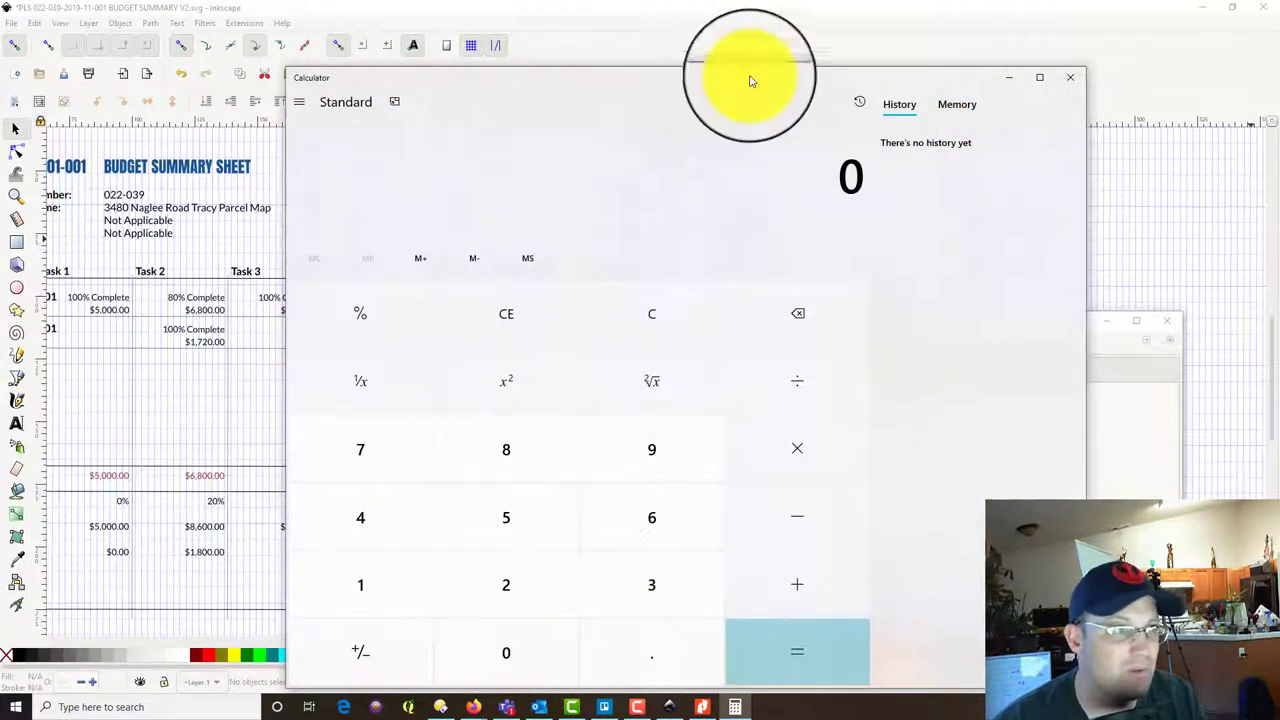
drag(717, 82, 1279, 140)
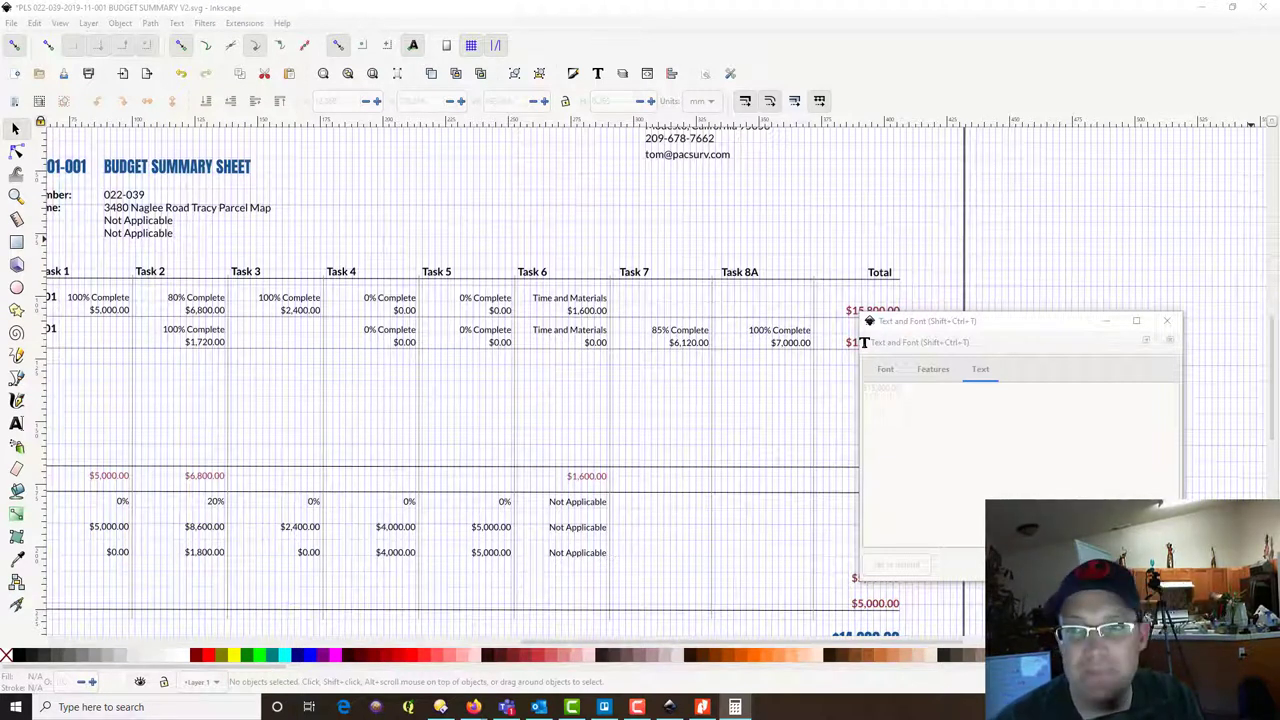
Close the Text and Font dialog covering the Total column and inspect the totals of both invoice rows.
click(1166, 320)
click(871, 345)
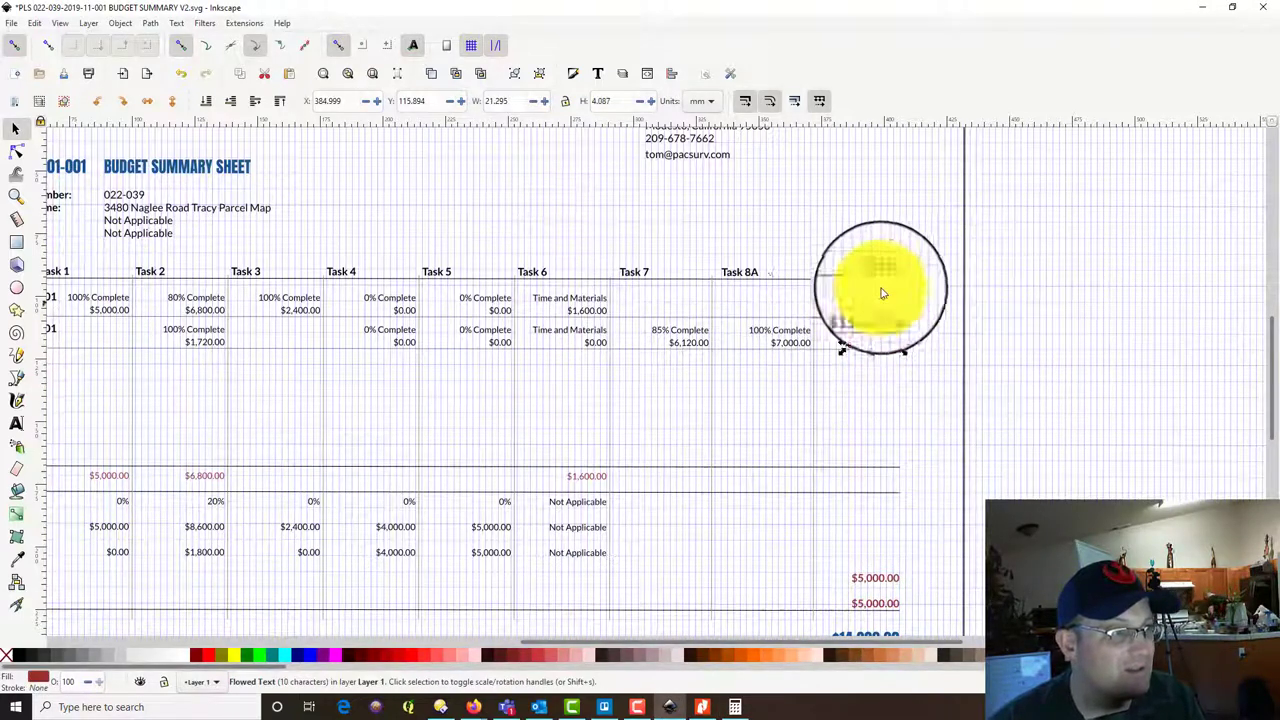
drag(849, 238, 965, 399)
click(1066, 414)
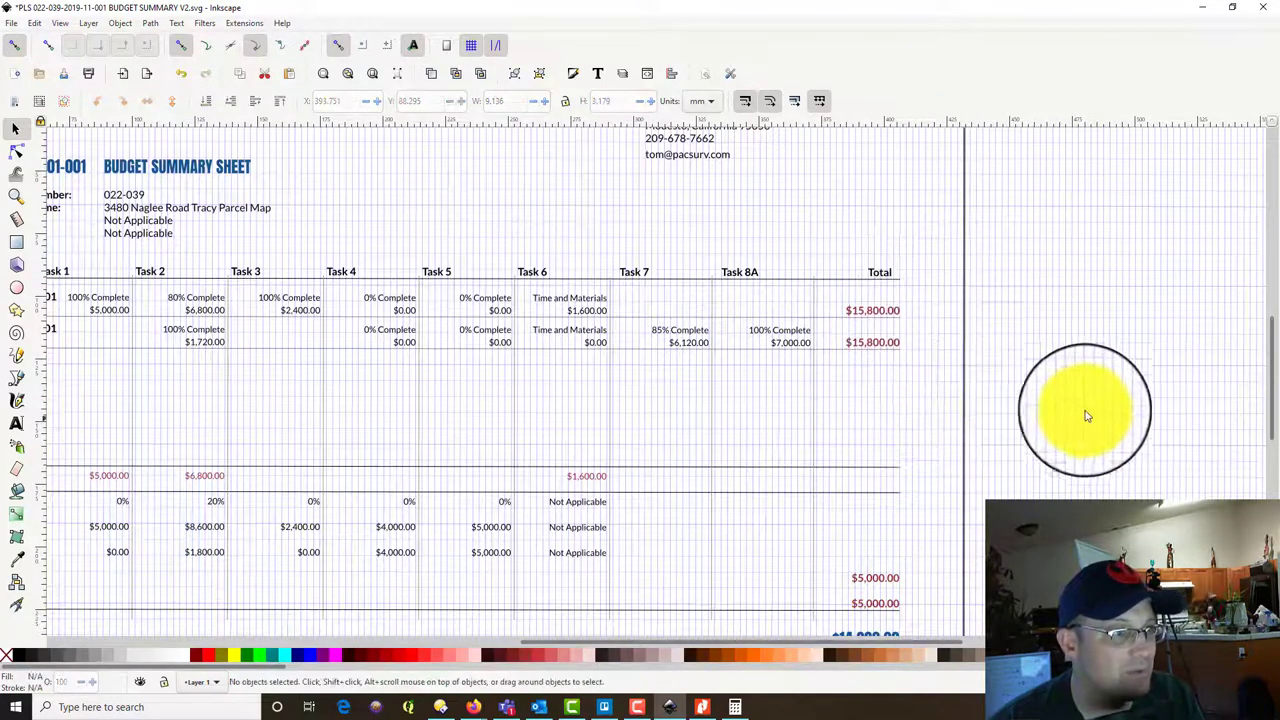
ctrl+scroll(865, 373, up, 1)
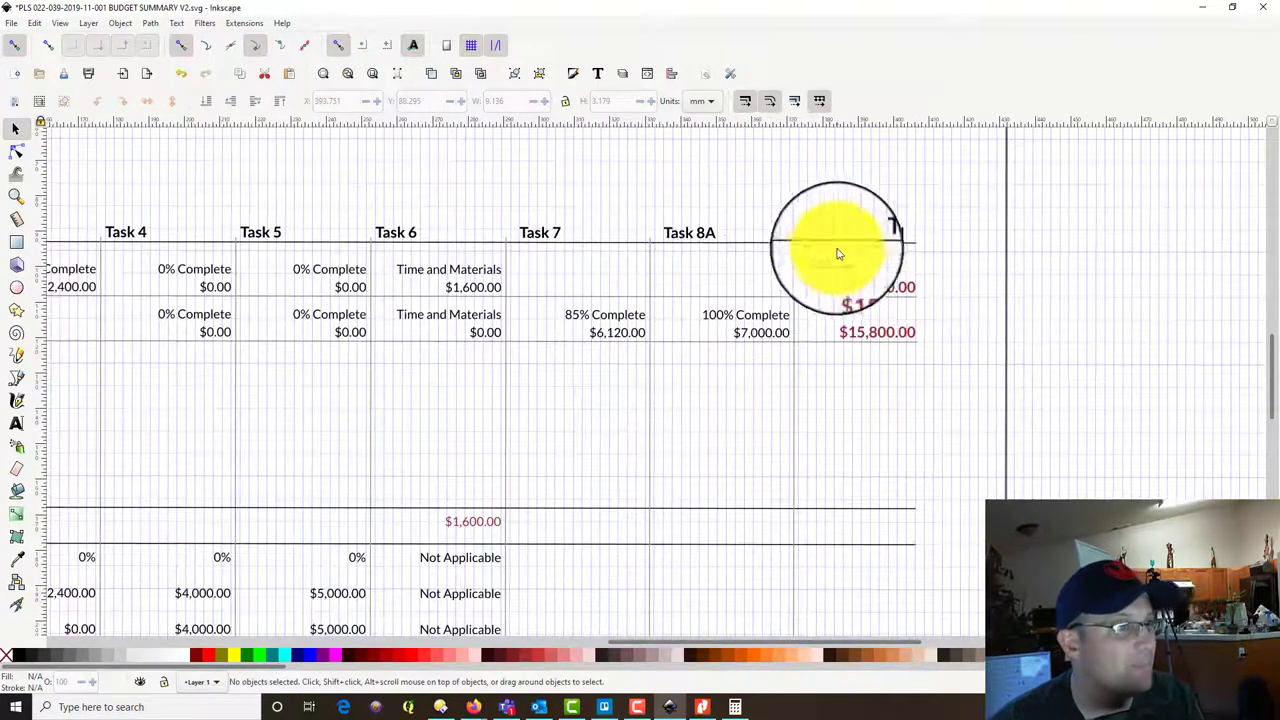
click(11, 22)
click(43, 122)
click(11, 22)
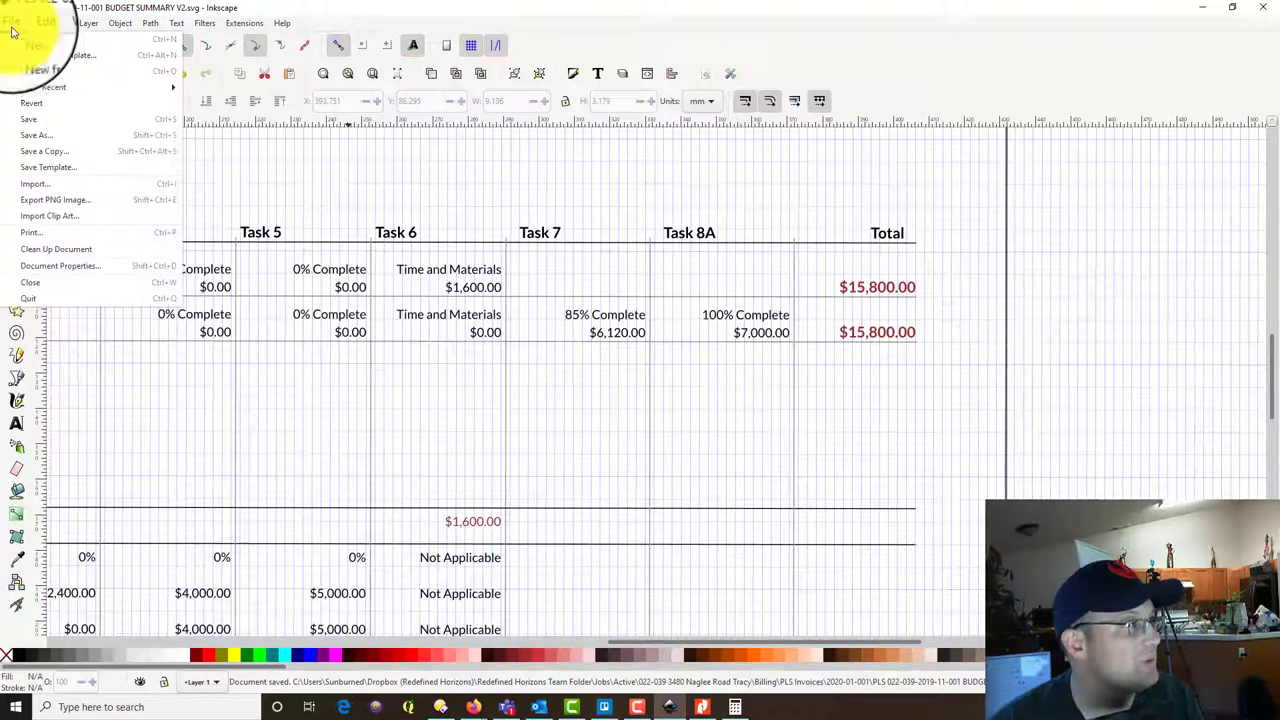
click(47, 137)
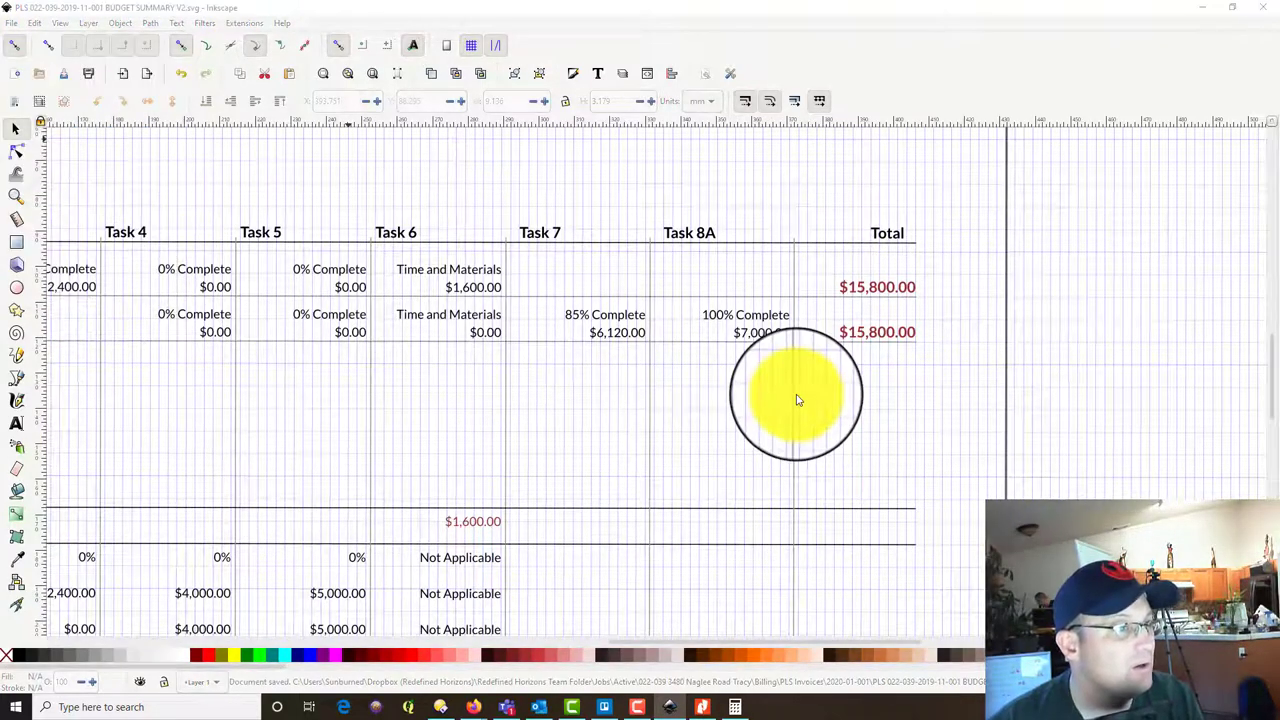
click(303, 263)
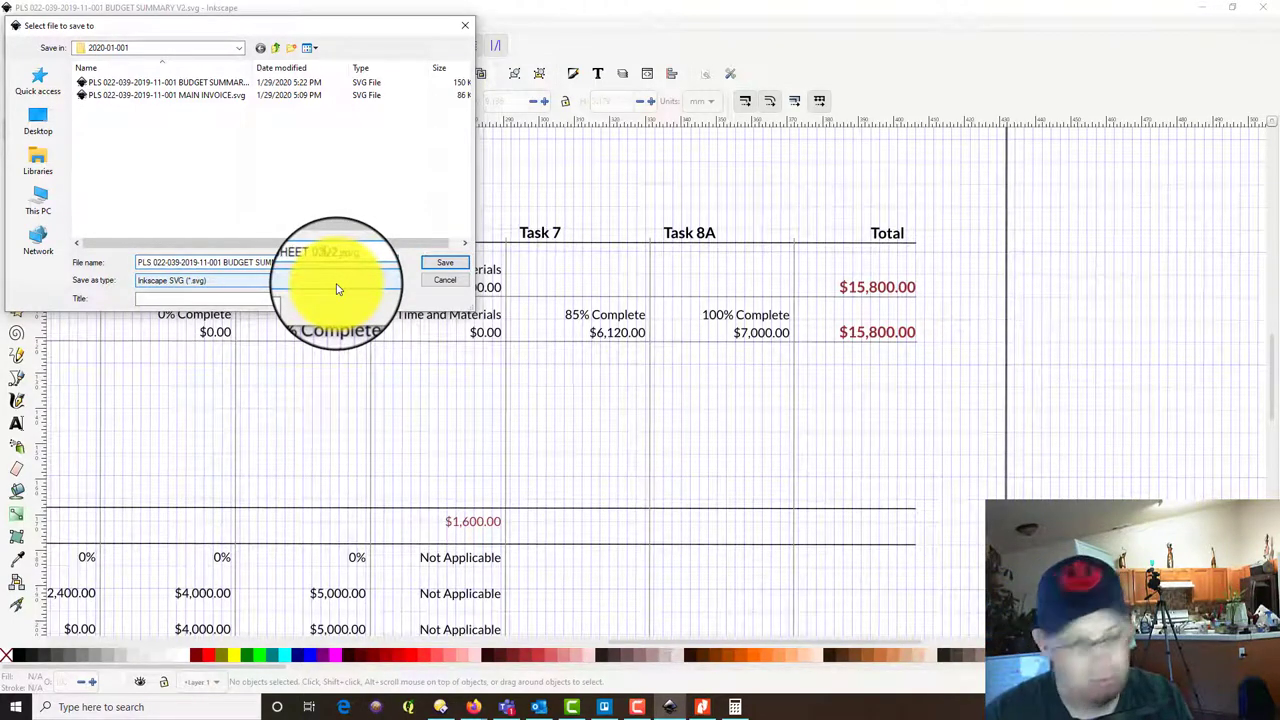
key(Return)
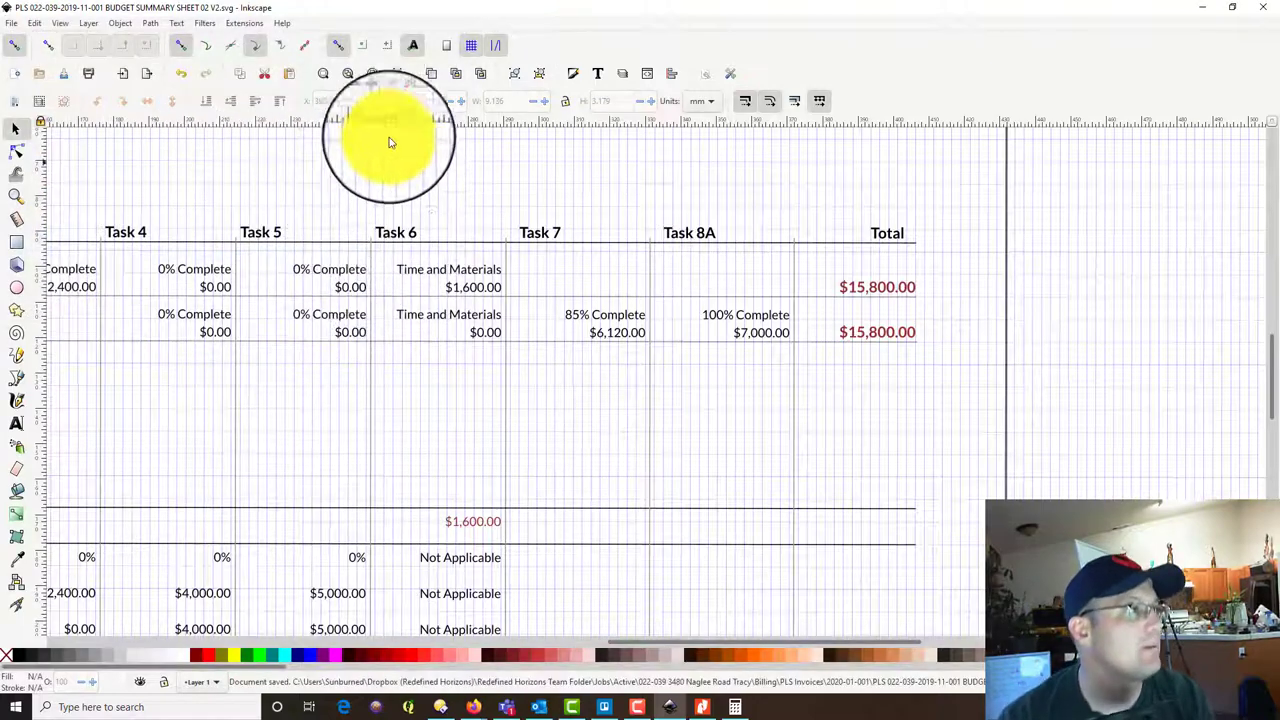
Change the Task 2 column heading to Task 8B.
click(374, 78)
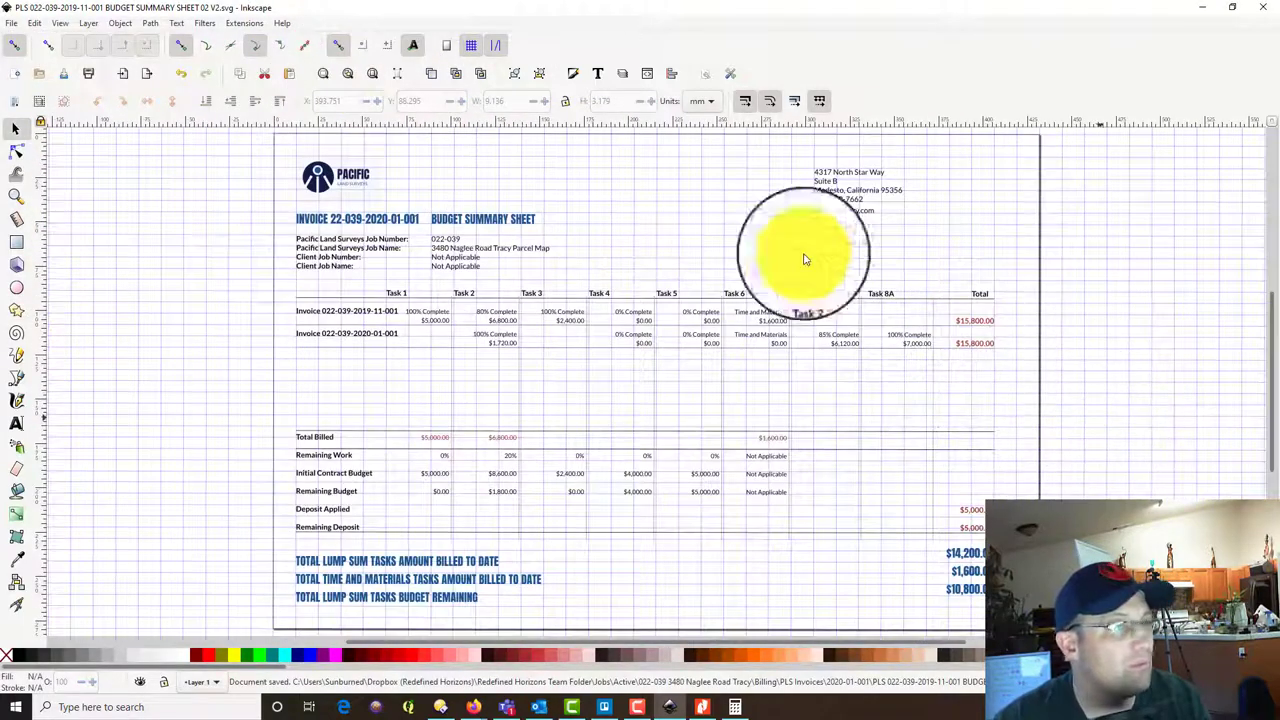
scroll(539, 323, up, 2)
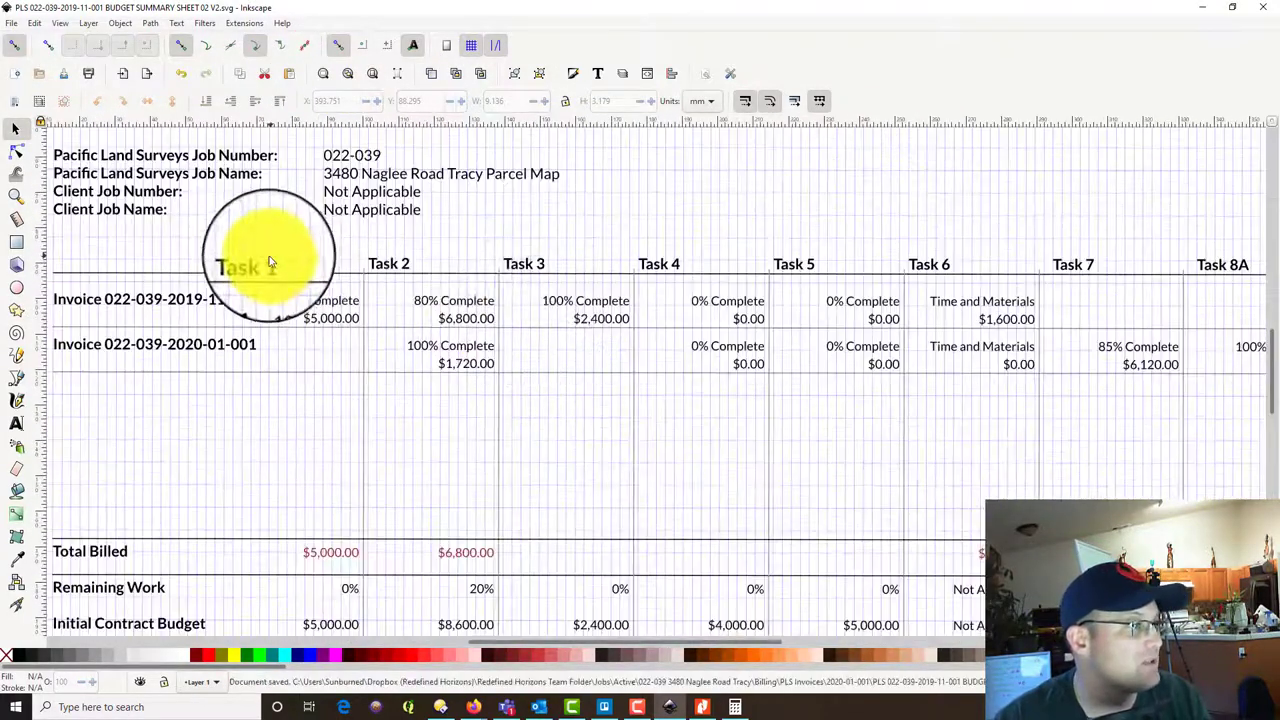
drag(310, 276, 500, 278)
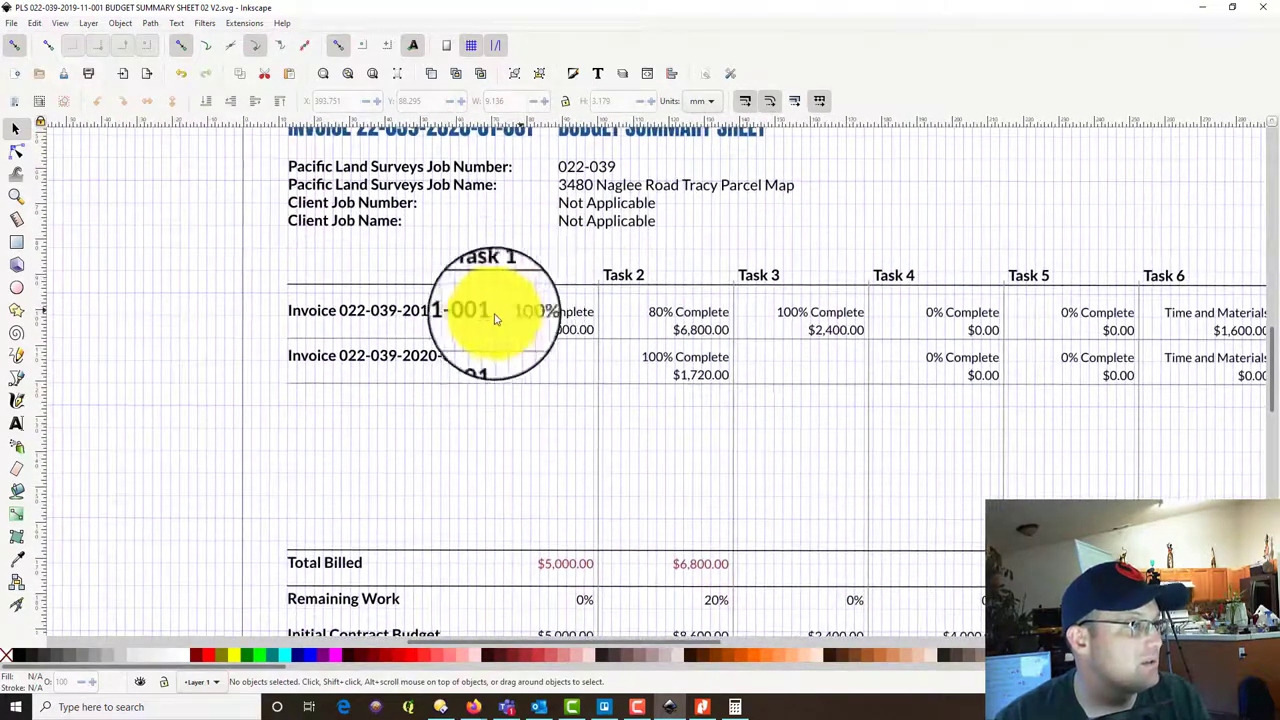
click(630, 276)
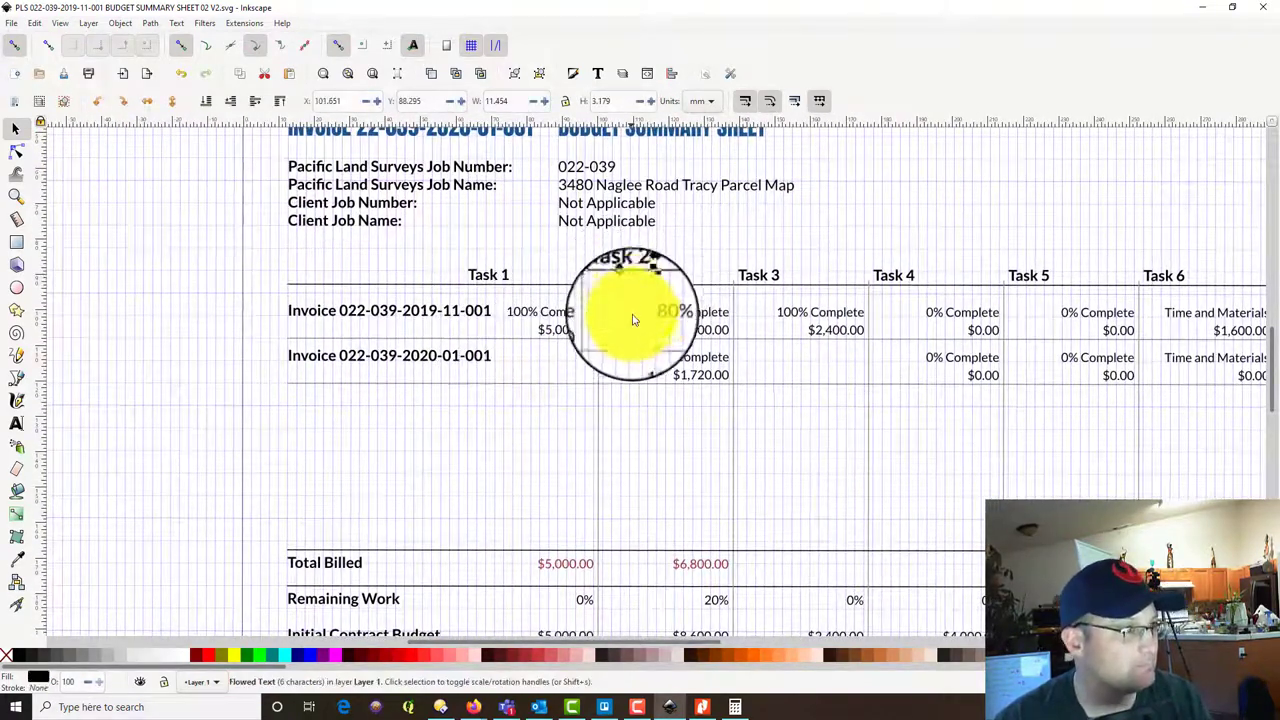
click(597, 73)
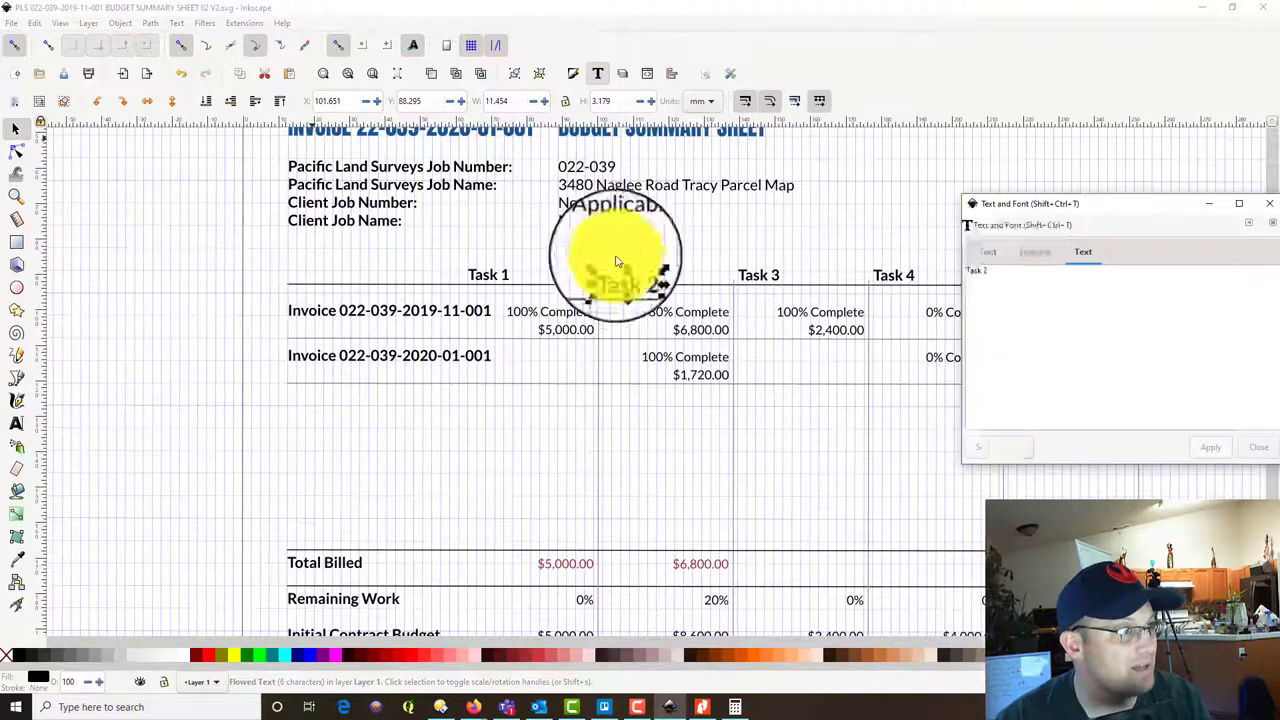
click(1084, 252)
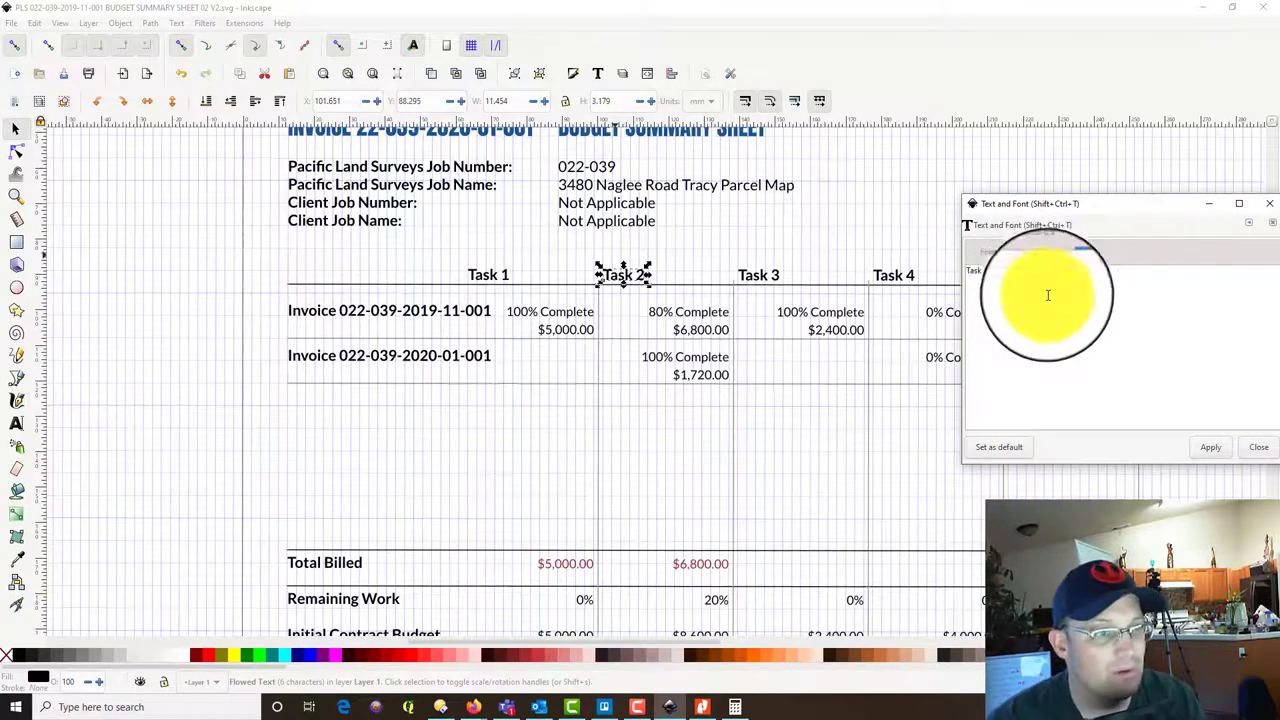
click(1211, 447)
click(761, 241)
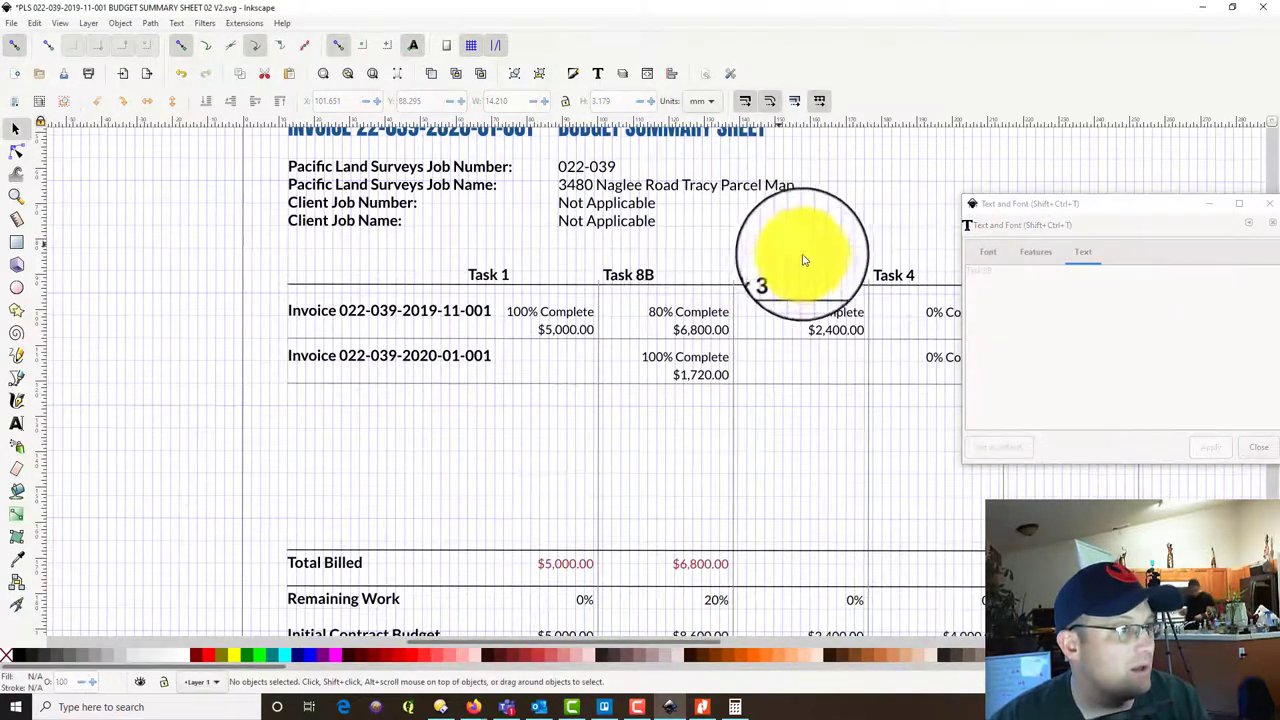
Delete the Task 3 through Task 8A headings together with their completion and amount entries in both invoice rows.
drag(803, 260, 614, 276)
click(584, 290)
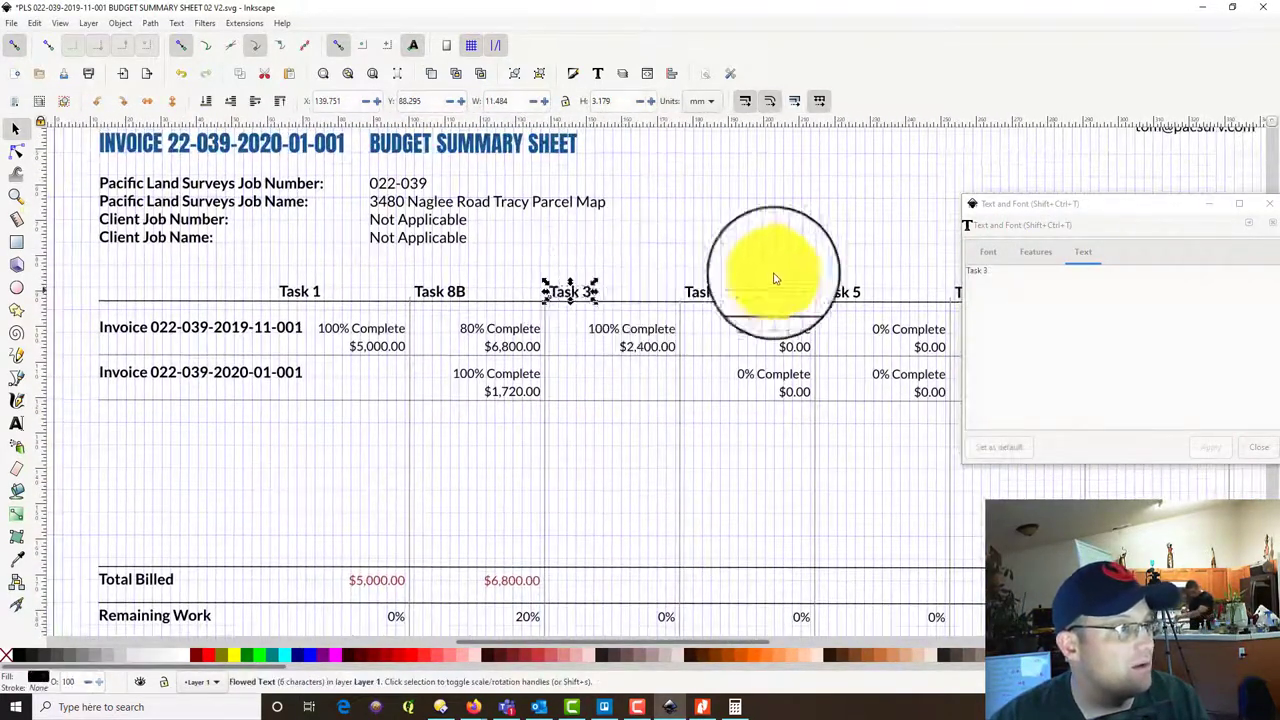
click(788, 240)
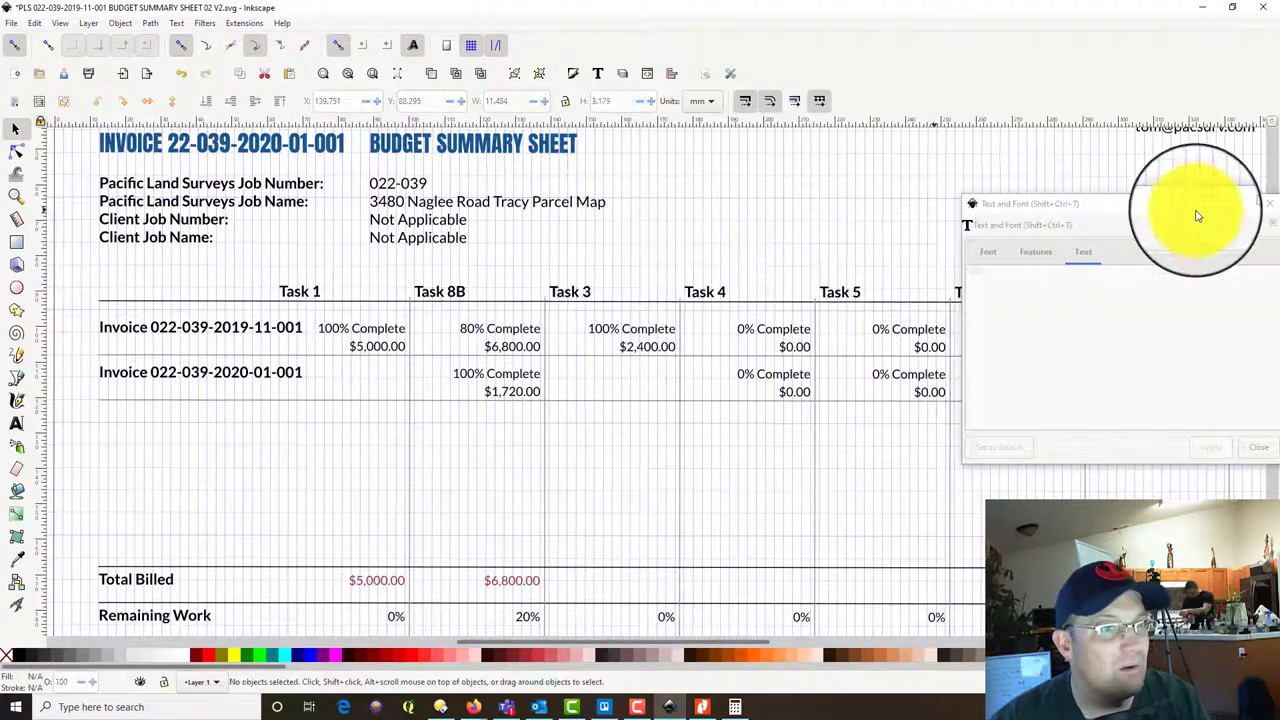
click(1268, 204)
scroll(729, 229, down, 2)
drag(786, 253, 744, 259)
scroll(660, 256, up, 2)
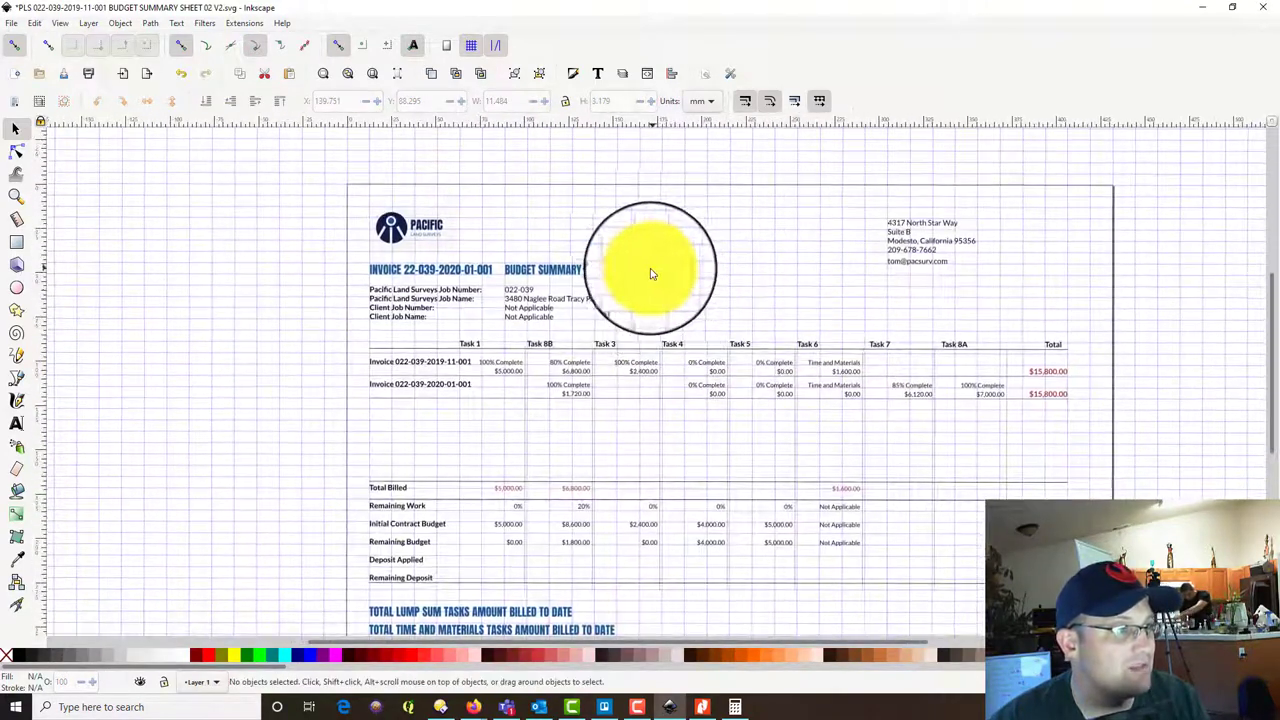
click(609, 349)
click(604, 329)
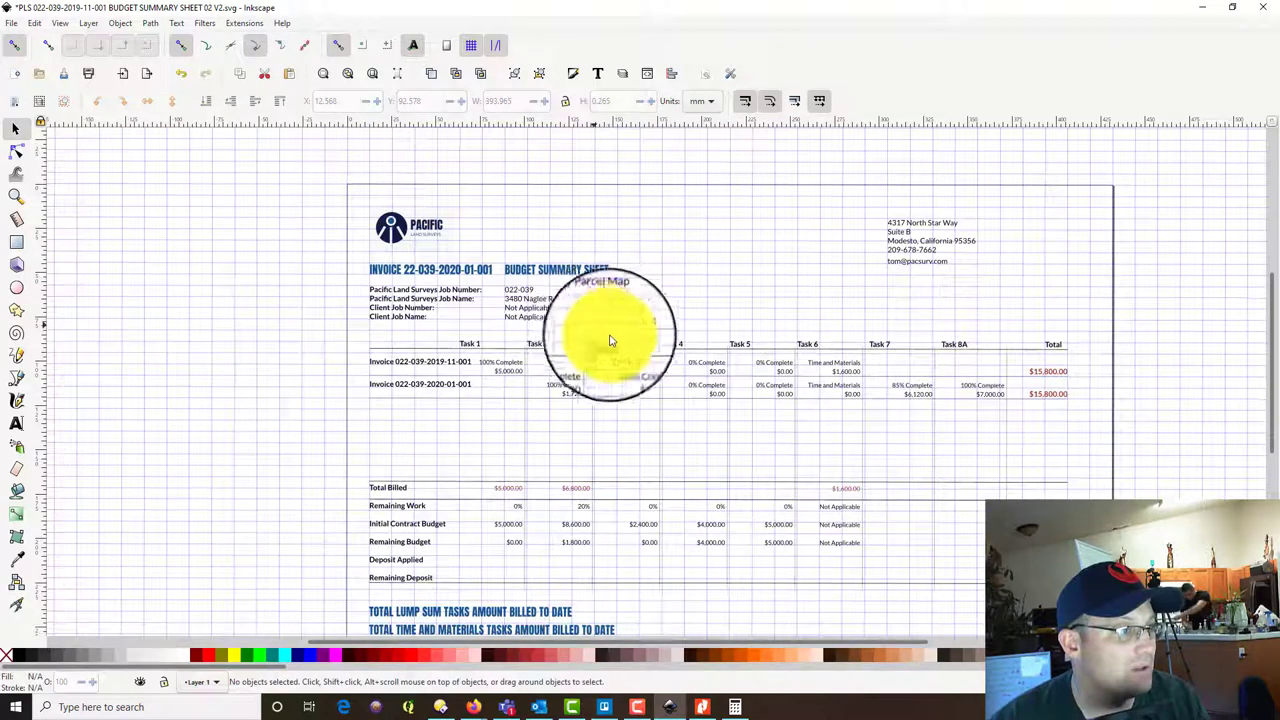
drag(608, 334, 1008, 405)
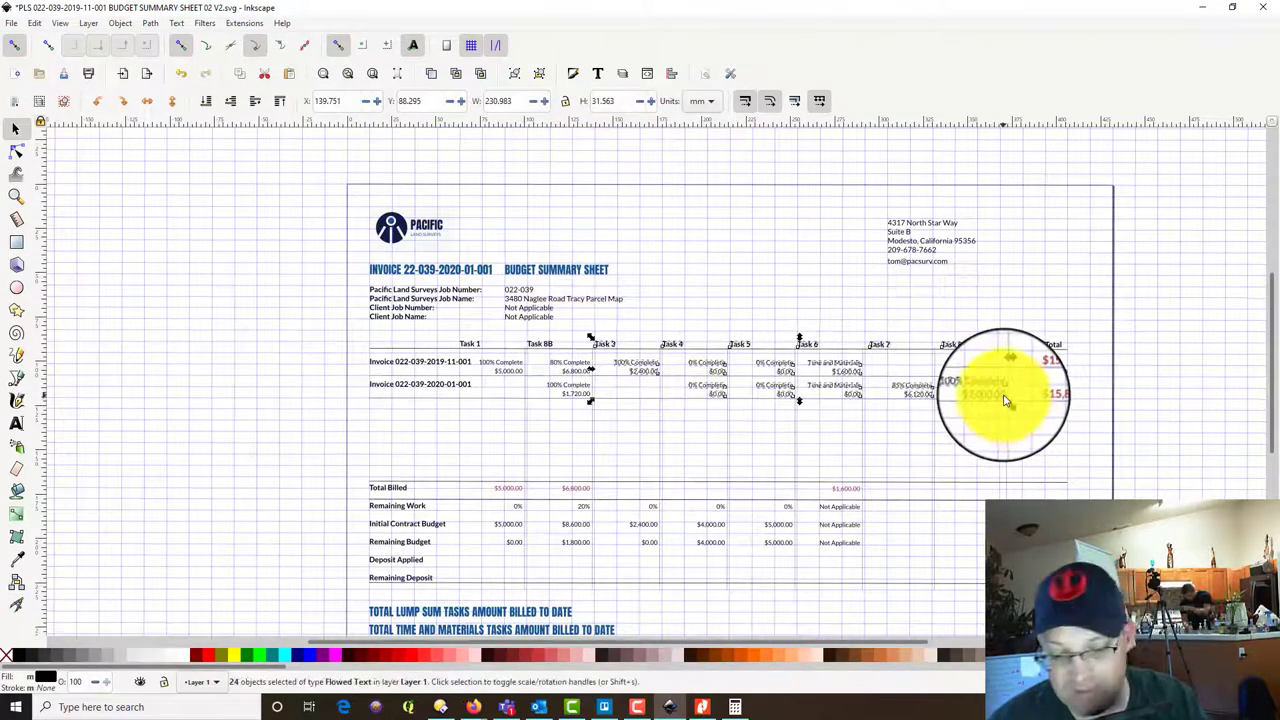
key(Delete)
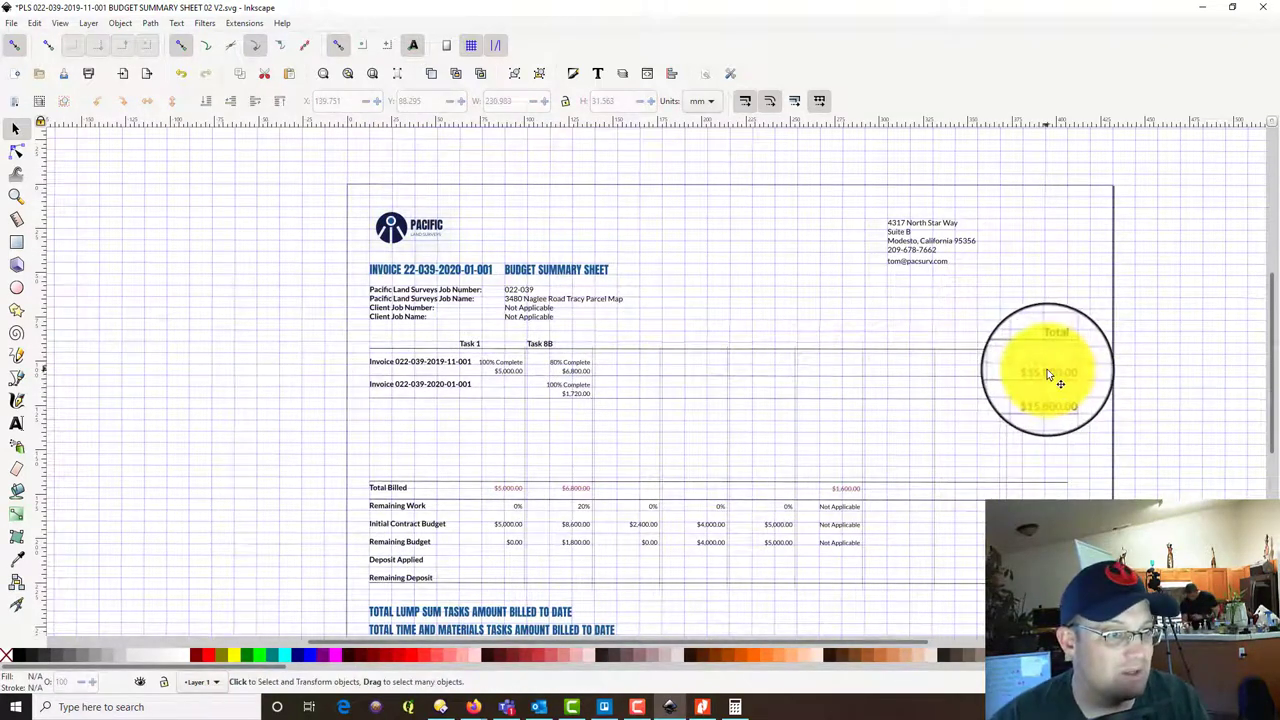
Delete the red total of the 2019-11-001 invoice row.
click(1048, 400)
click(1037, 374)
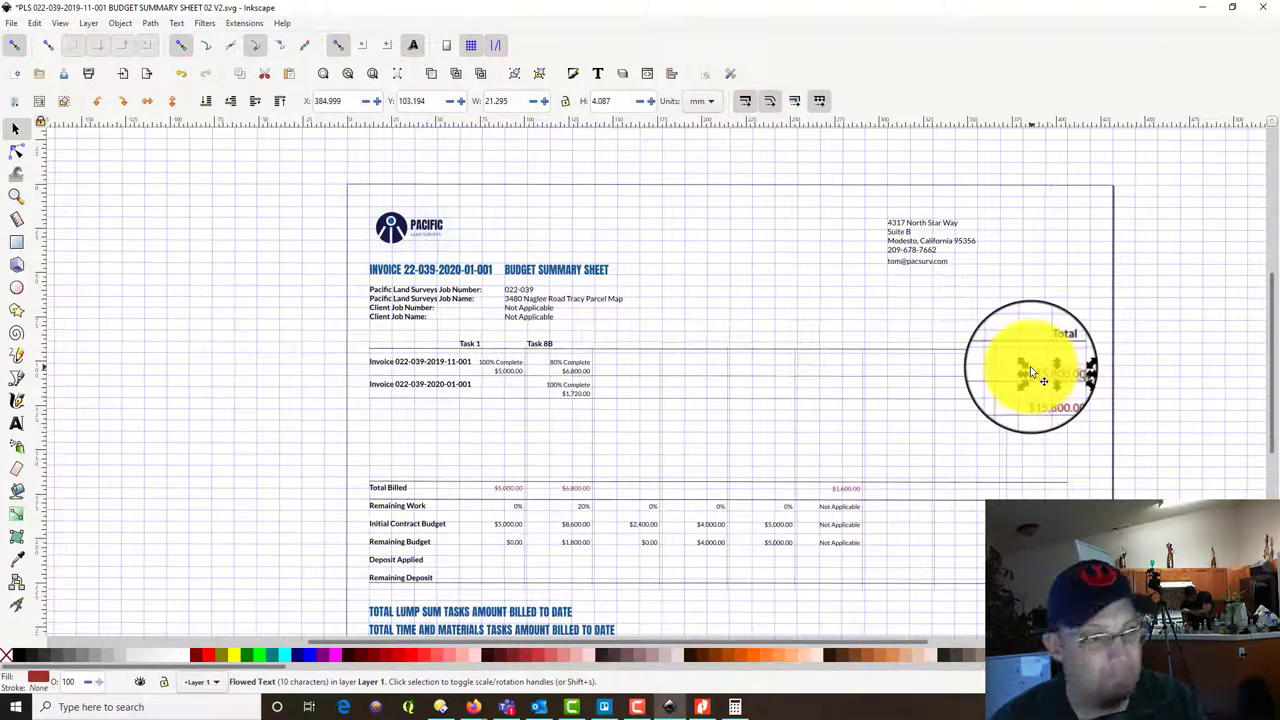
key(Delete)
Shorten the first invoice row's label to Invoice 2019-11-001.
ctrl+scroll(535, 413, up, 1)
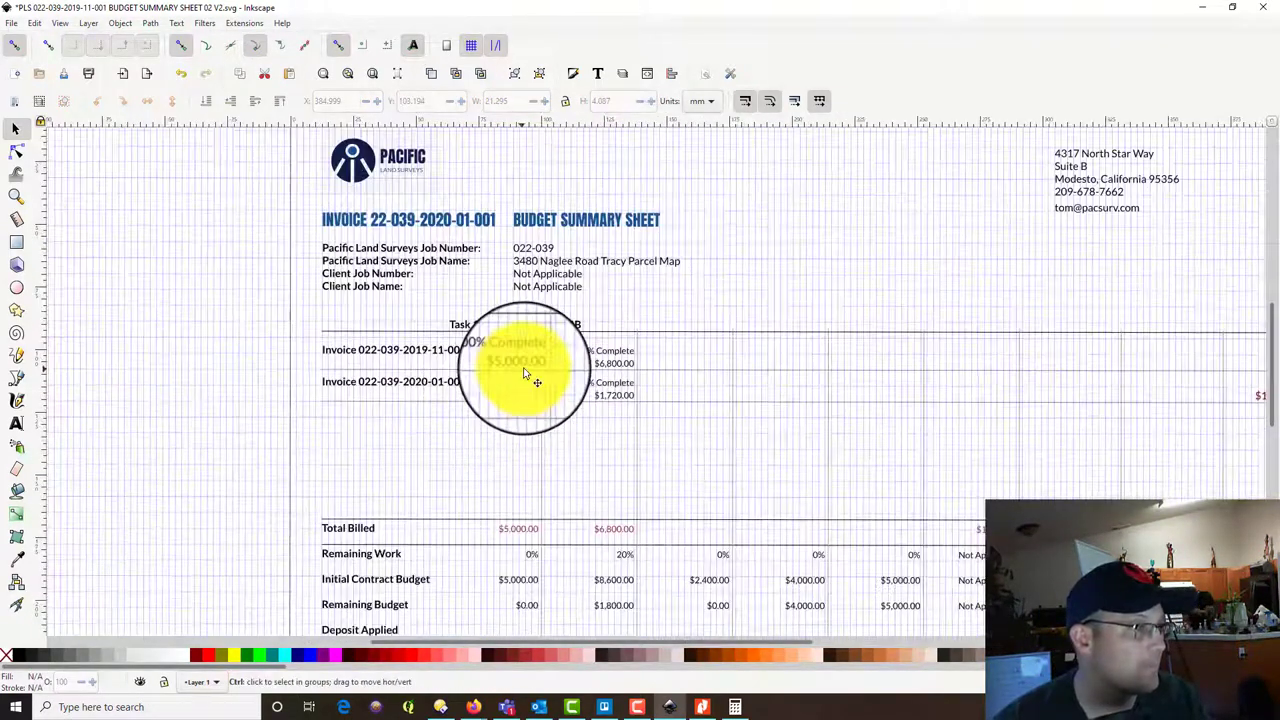
ctrl+scroll(486, 325, up, 3)
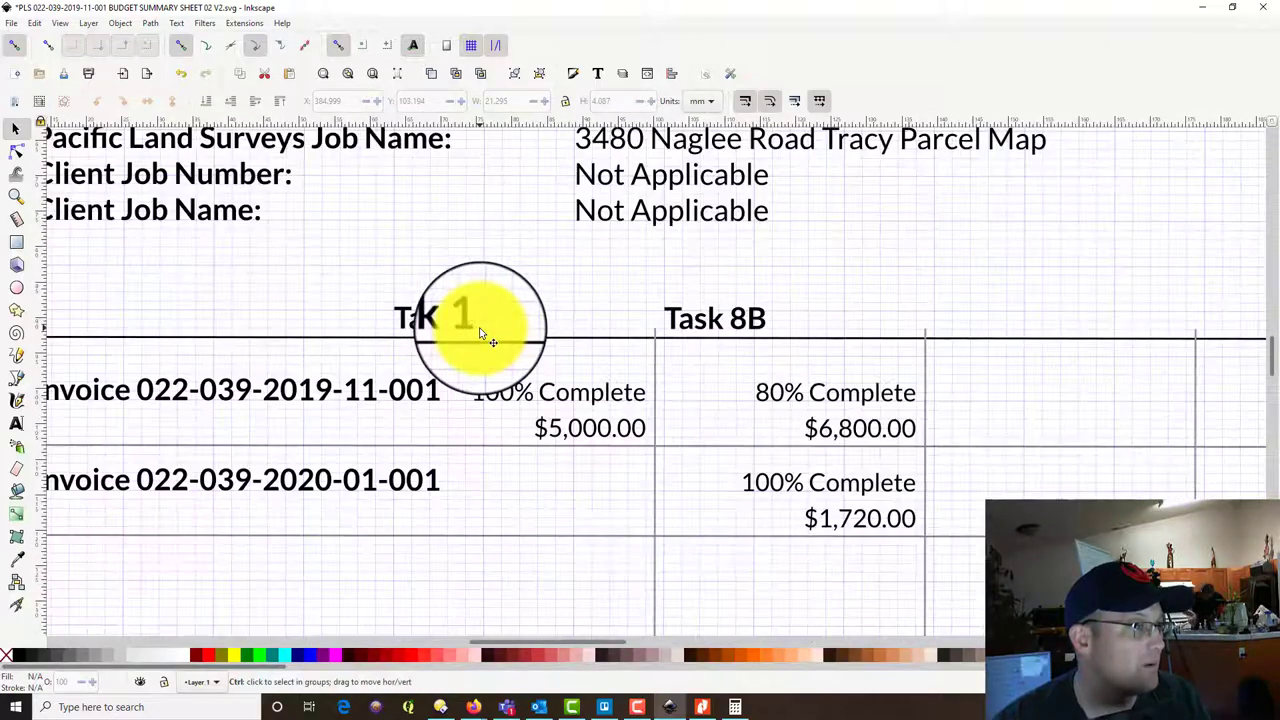
ctrl+scroll(478, 338, down, 1)
drag(433, 368, 503, 344)
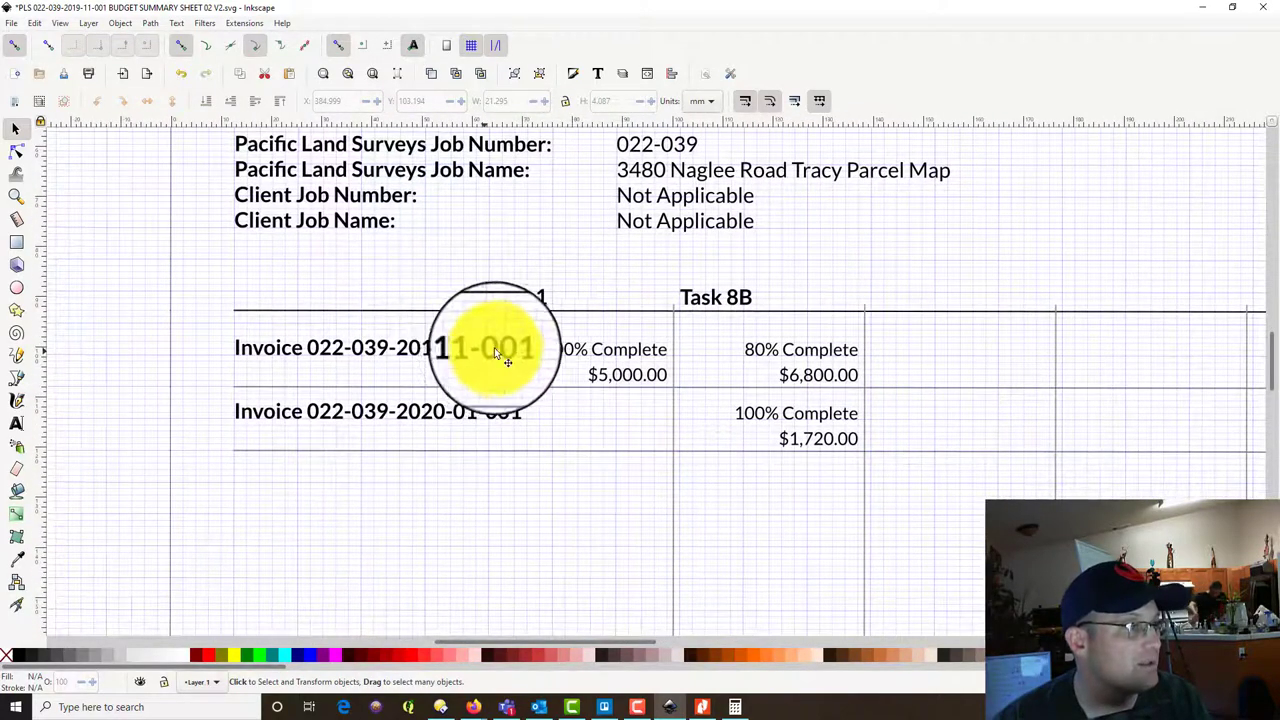
click(597, 73)
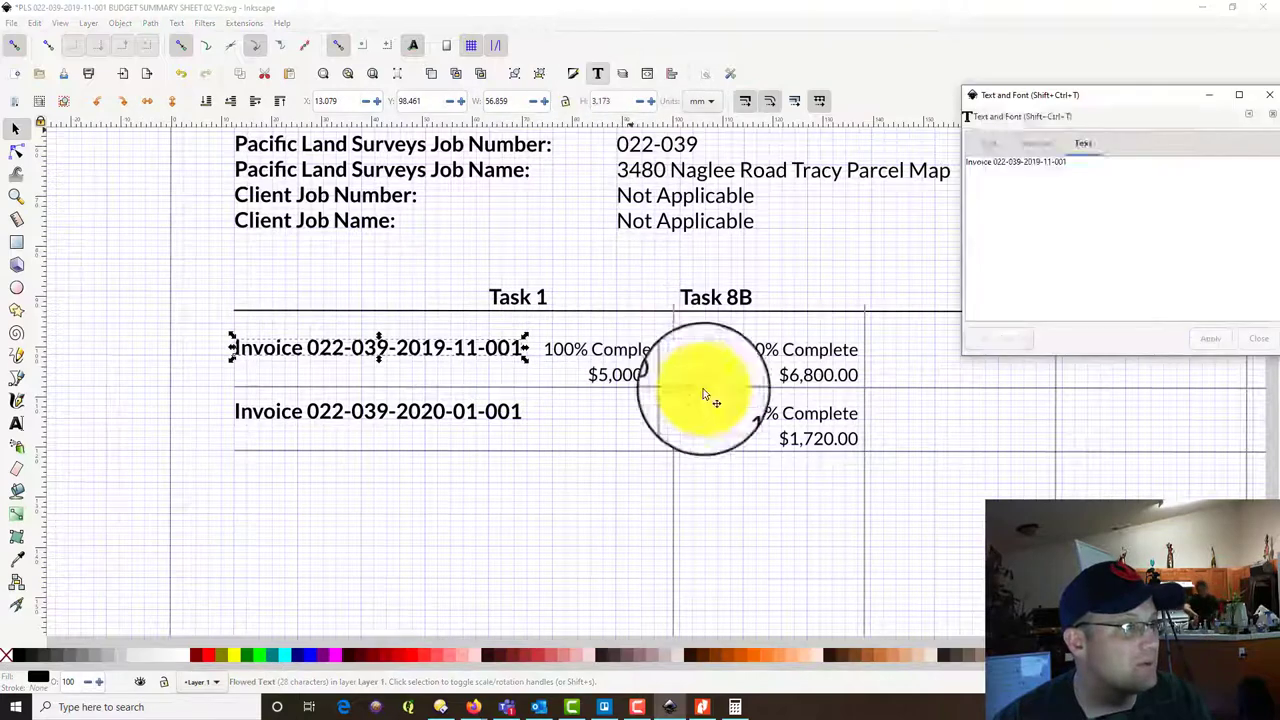
drag(996, 162, 1017, 162)
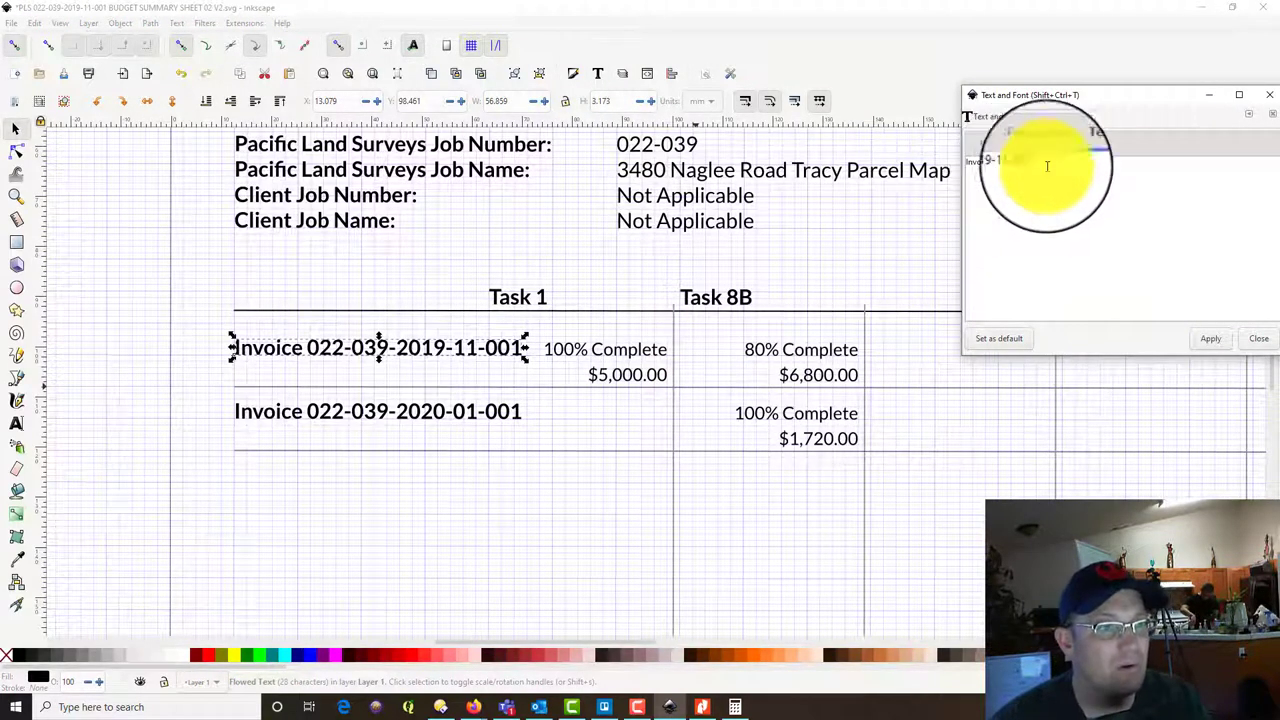
click(1210, 338)
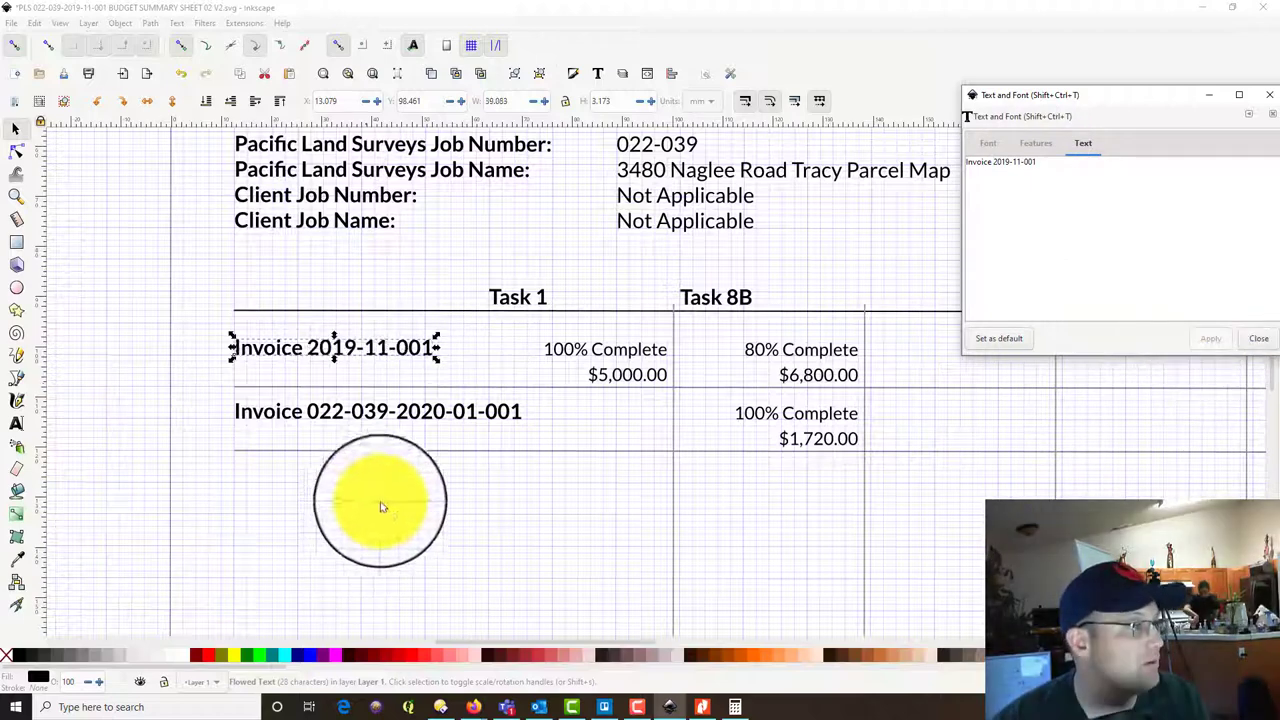
Shorten the second invoice row's label to Invoice 2020-01-001.
click(440, 411)
drag(994, 162, 1028, 162)
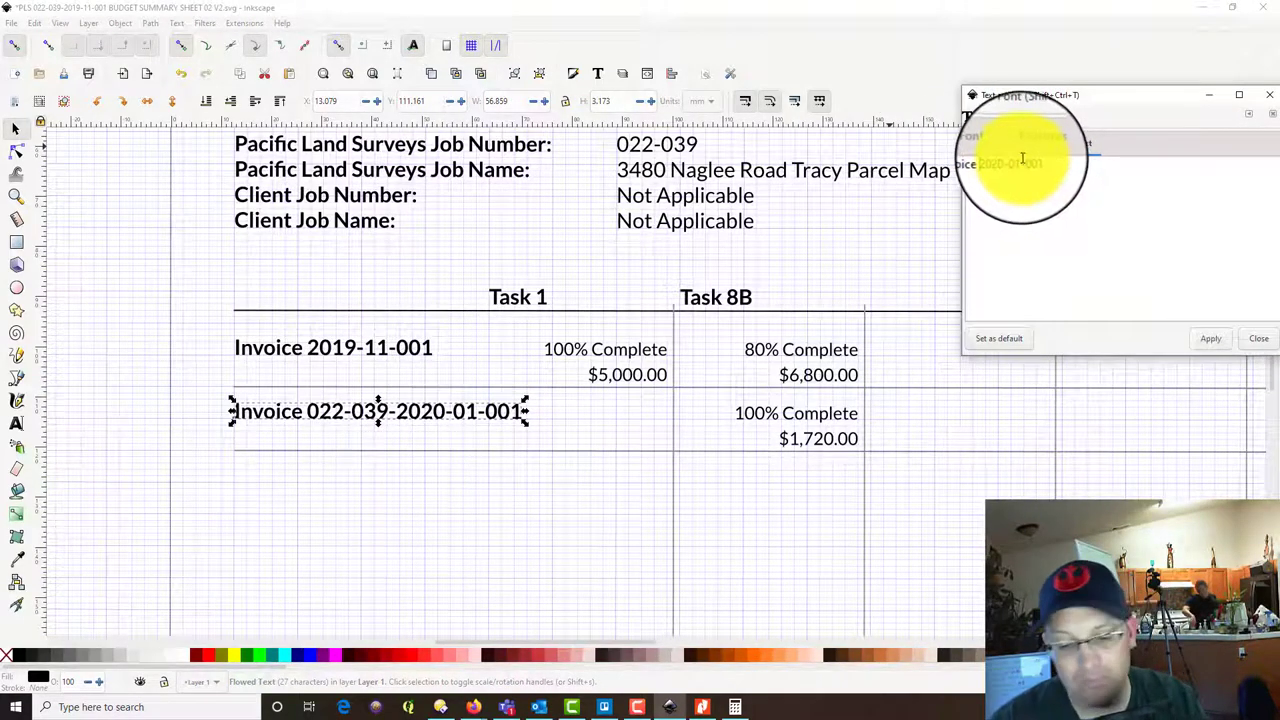
click(1207, 340)
click(943, 257)
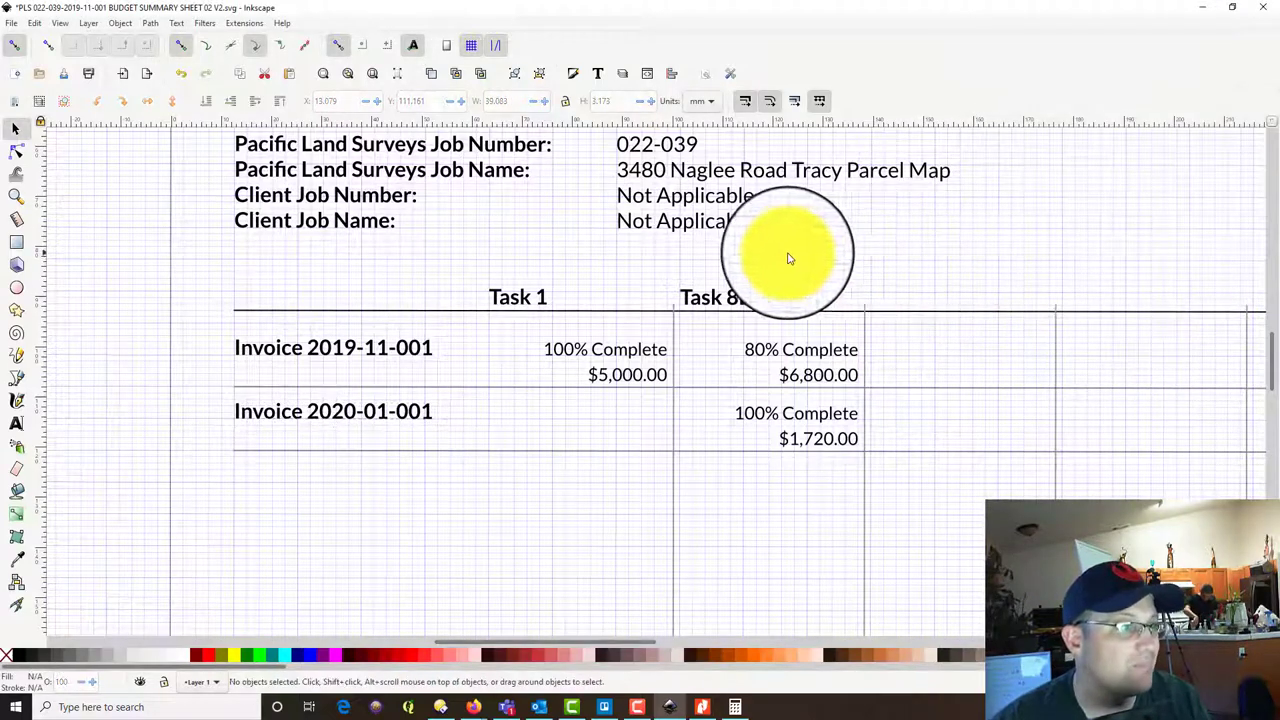
Change the first task column's heading from Task 1 to Task 8B.
click(519, 302)
click(597, 73)
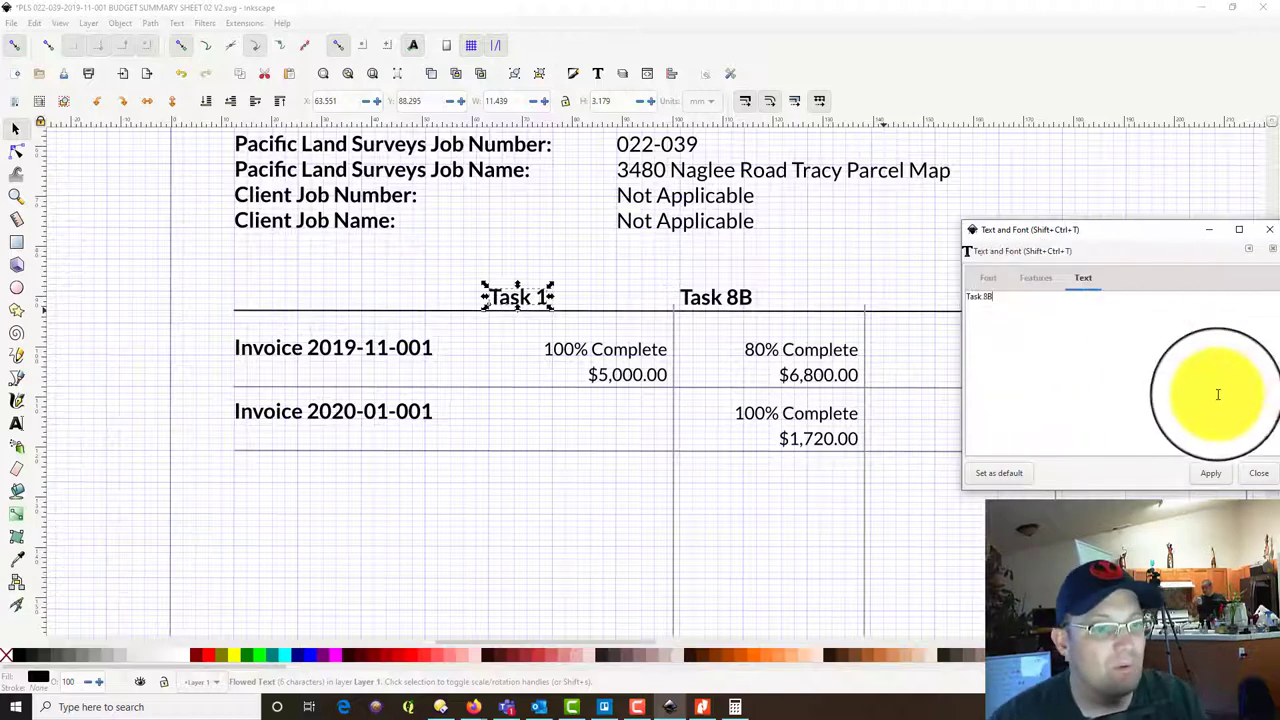
click(1210, 473)
Delete the duplicate Task 8B heading in the second column and that column's entries in both invoice rows.
click(747, 310)
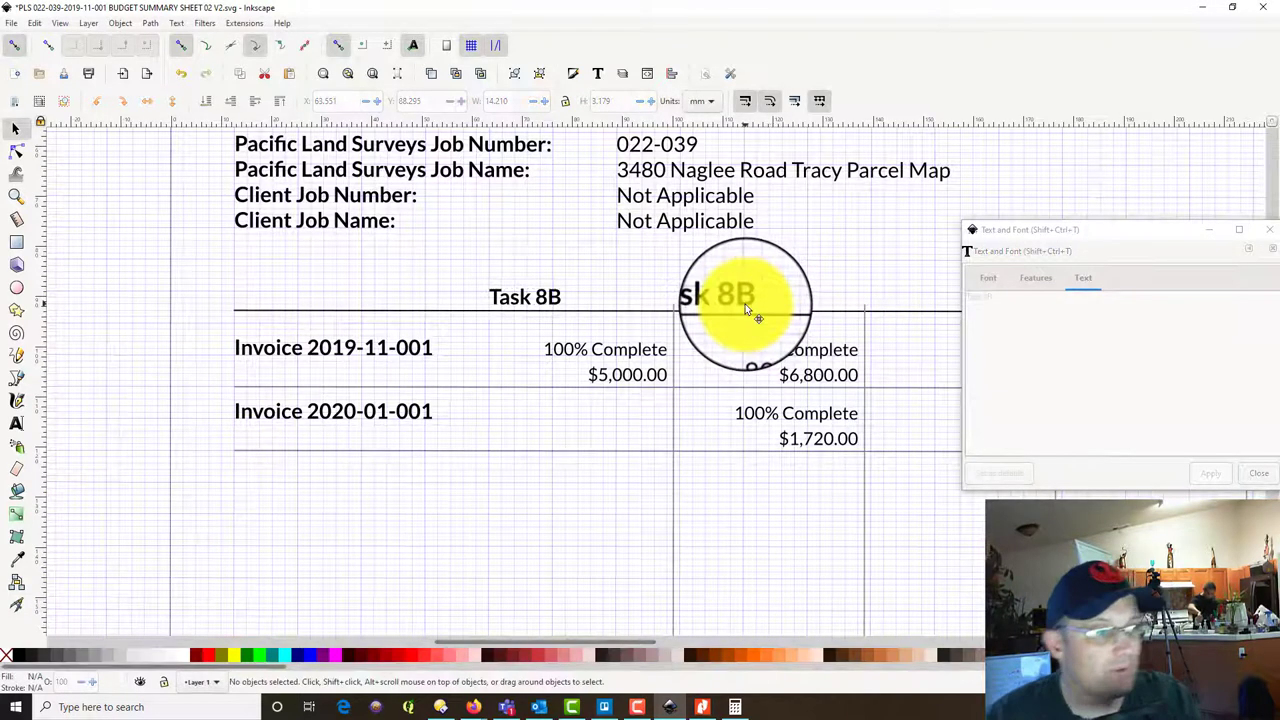
click(818, 372)
key(Delete)
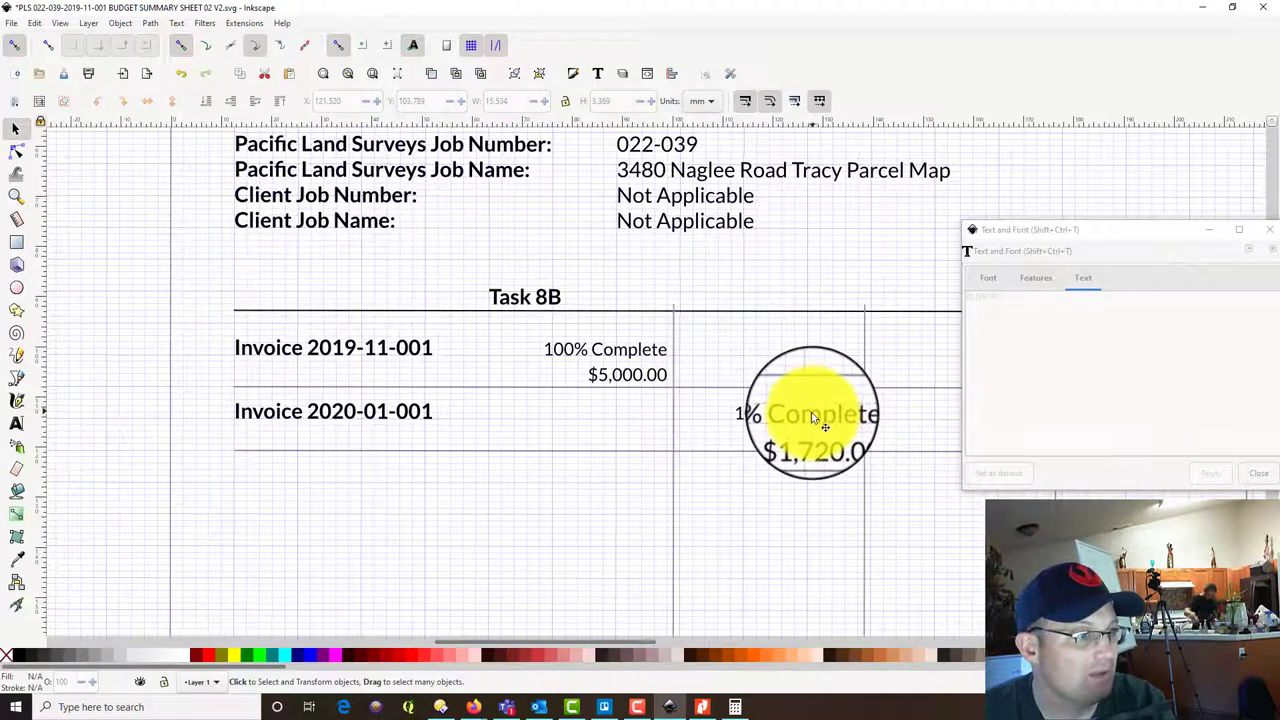
click(816, 418)
key(Delete)
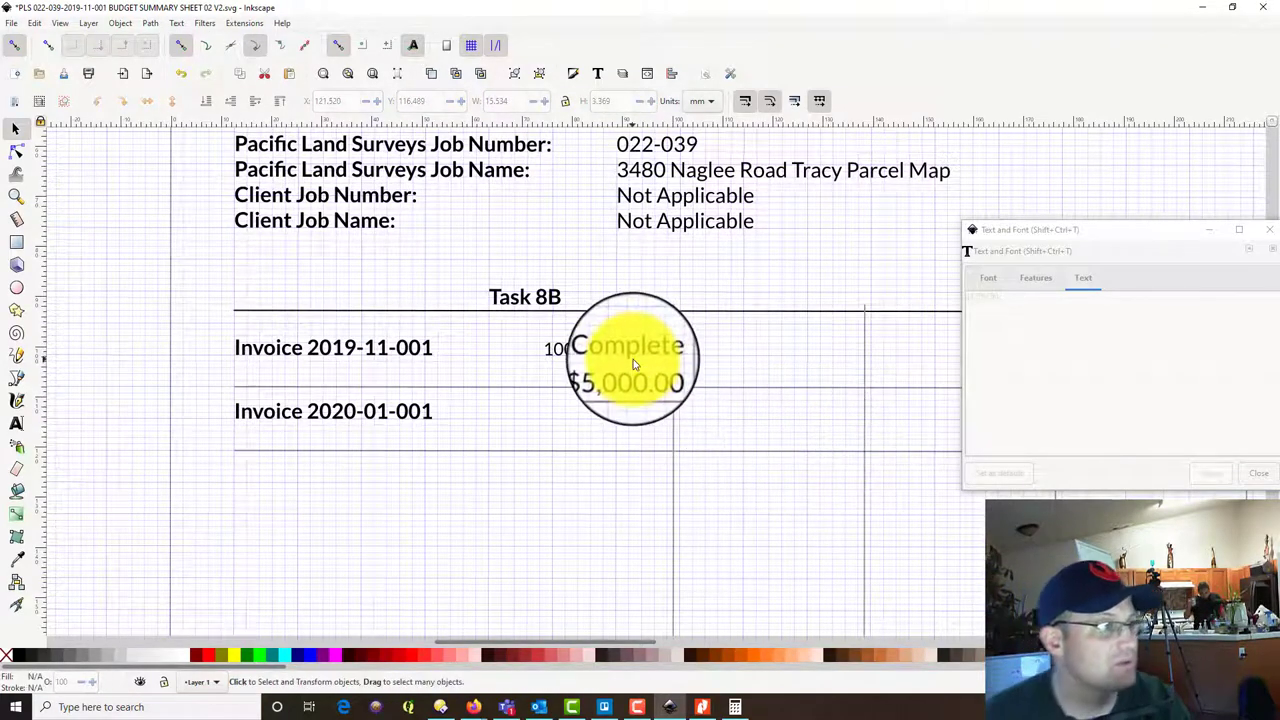
Set the Task 8B amount in the Invoice 2019-11-001 row to $1,500.00.
click(633, 352)
click(633, 378)
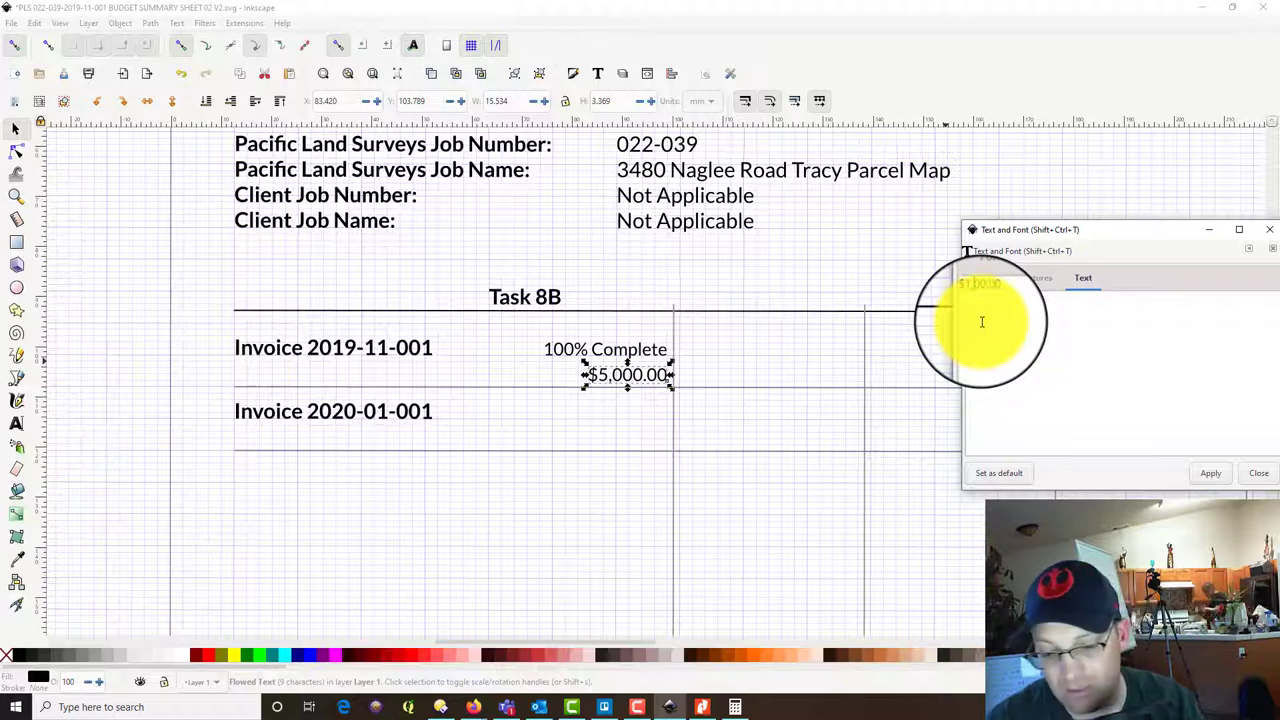
click(606, 350)
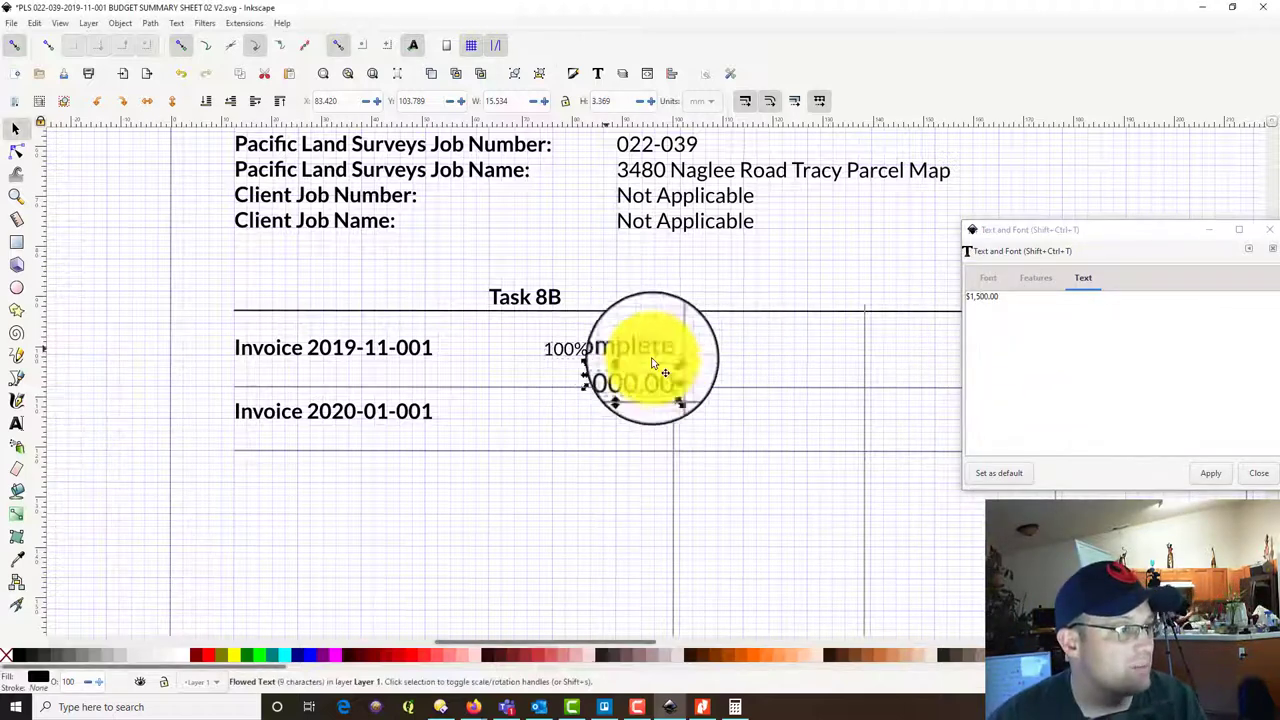
click(630, 375)
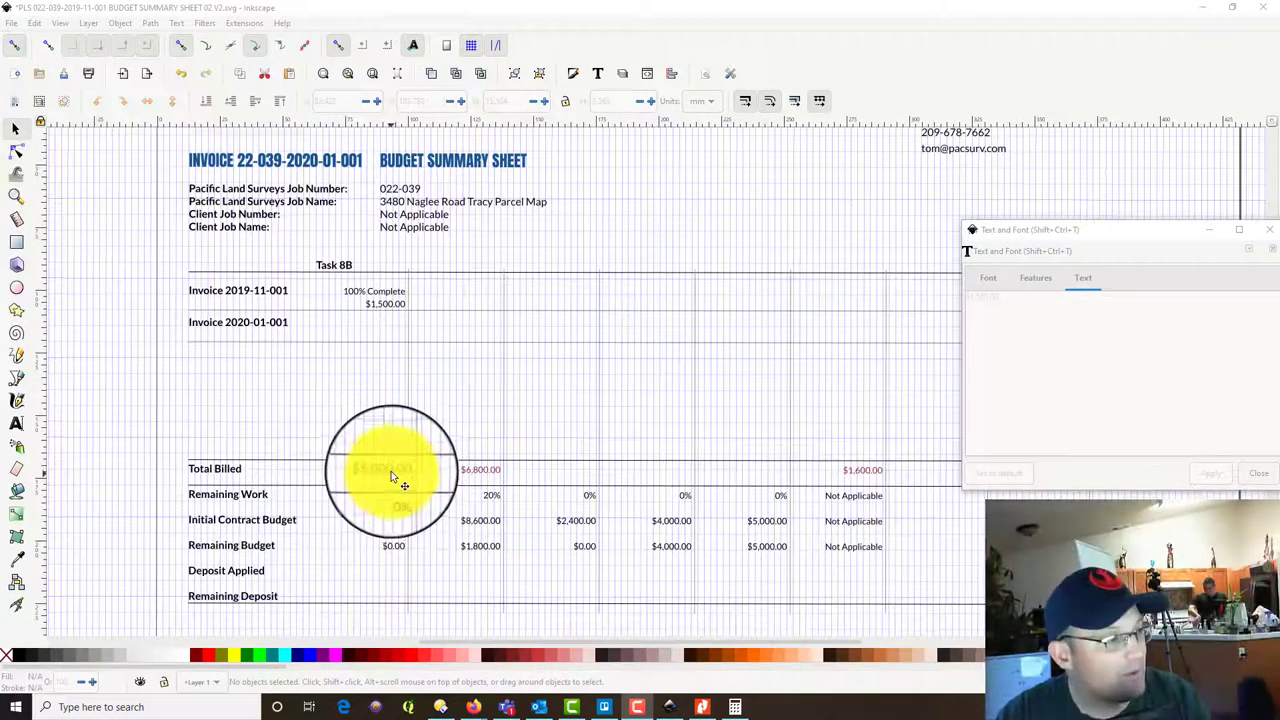
Set the Total Billed amount in the Task 8B column to $1,500.00.
click(391, 471)
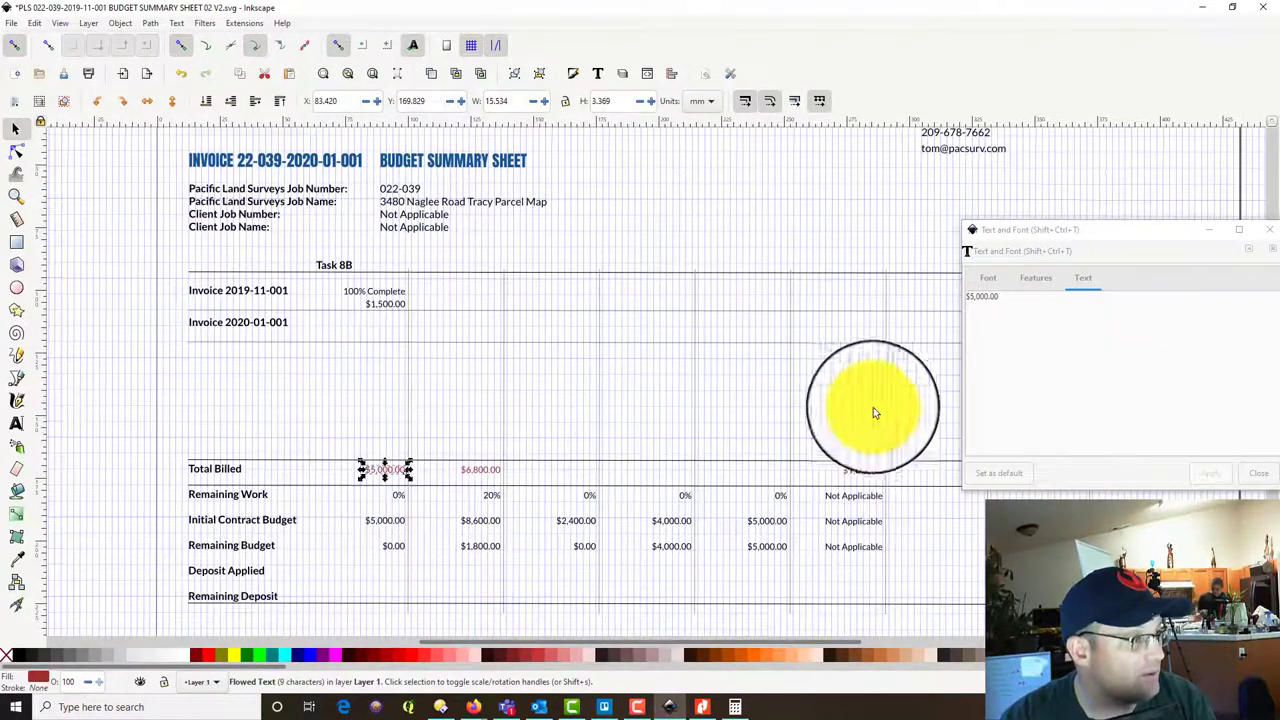
click(974, 297)
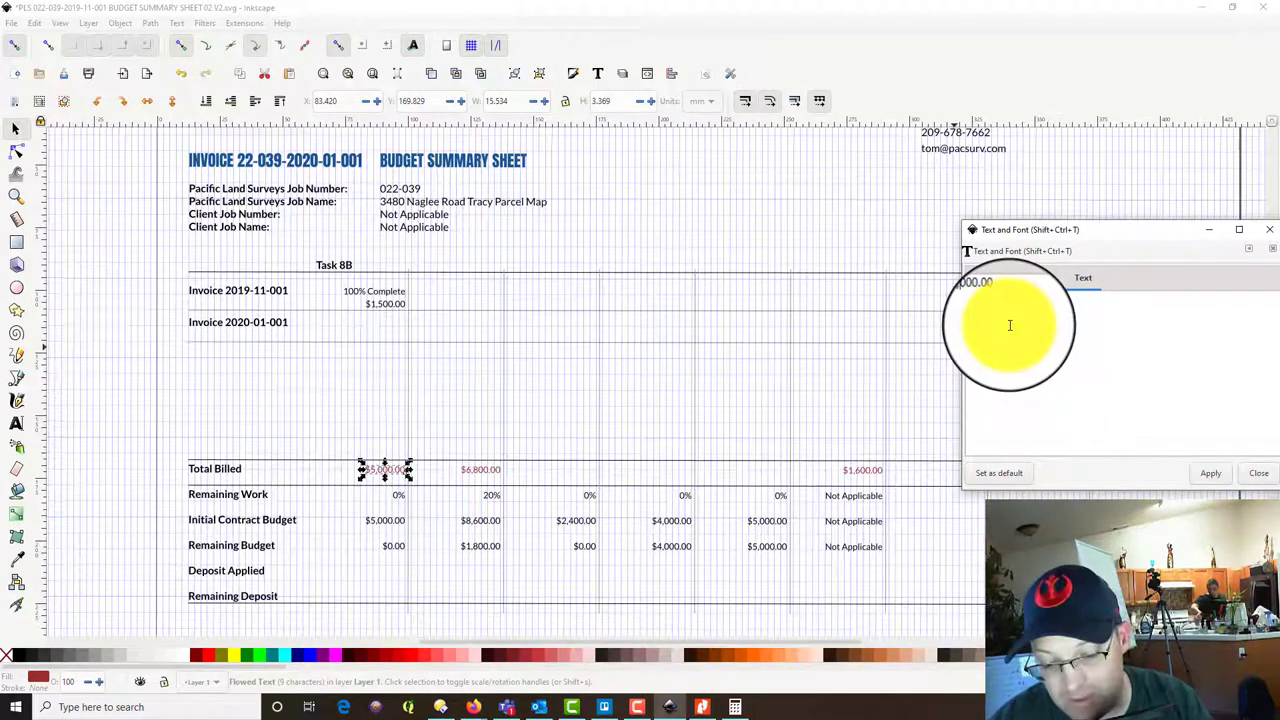
click(1218, 477)
Delete the total, remaining work and budget entries in the second and third task columns of the summary rows.
click(490, 475)
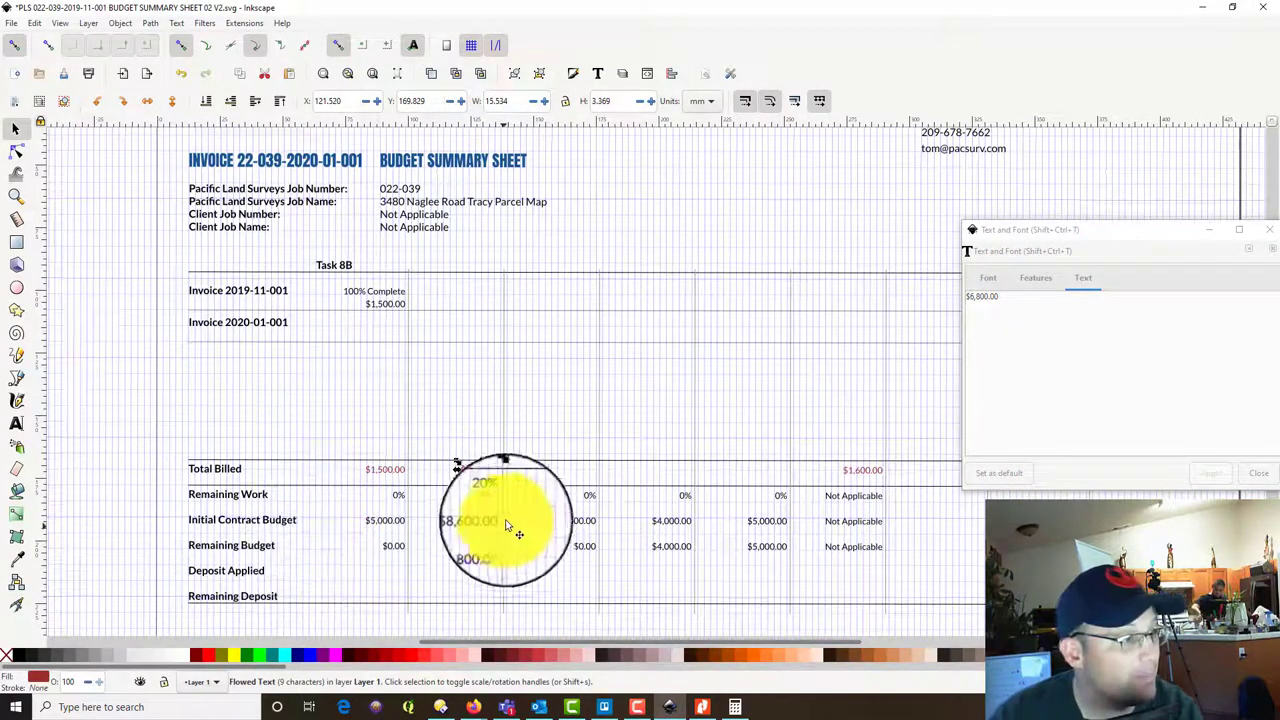
drag(489, 496, 484, 545)
click(484, 545)
key(Delete)
click(589, 496)
key(Delete)
click(589, 521)
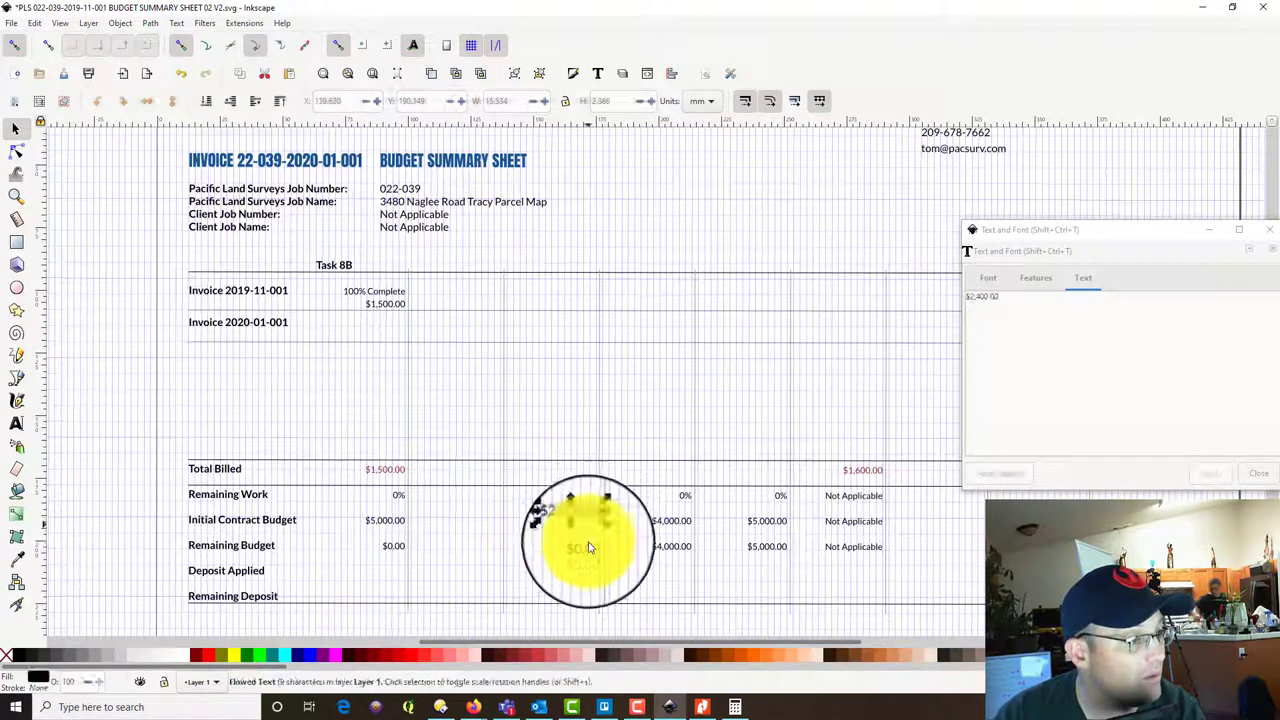
key(Delete)
click(587, 546)
key(Delete)
Delete the fourth column's remaining work and budget entries and the fifth column's initial and remaining budget amounts.
click(685, 494)
key(Delete)
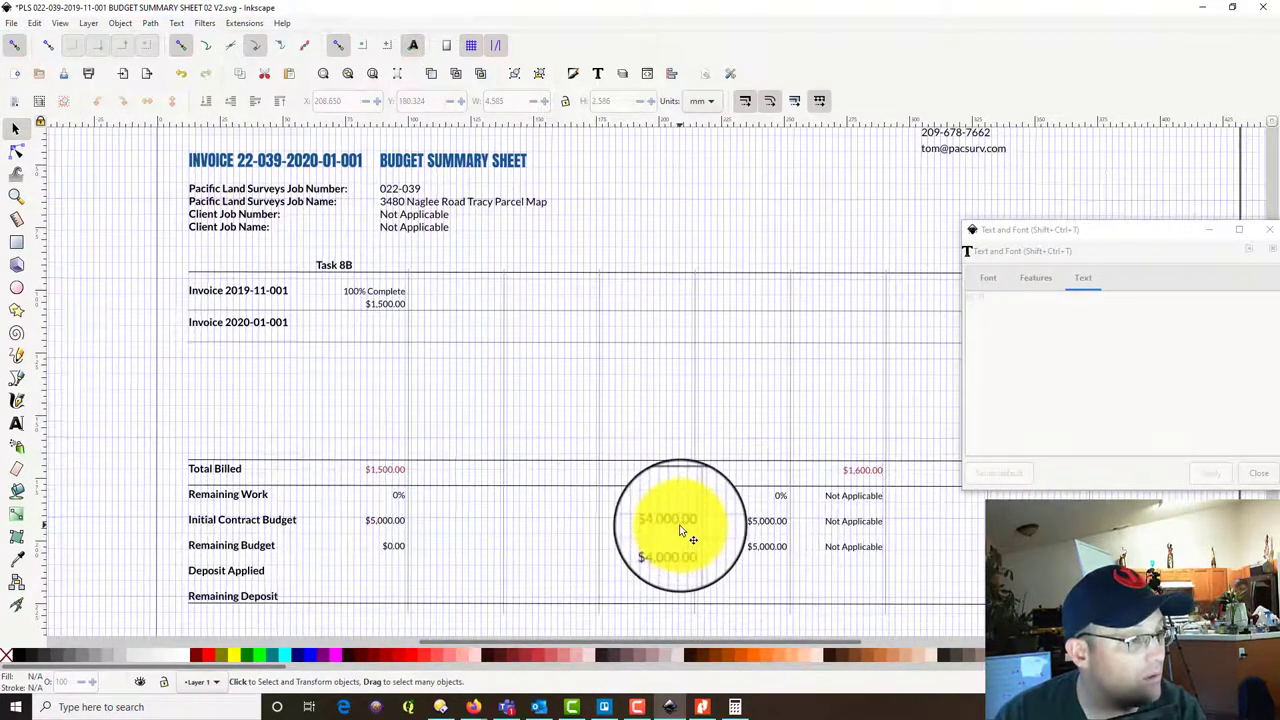
key(Delete)
click(676, 525)
key(Delete)
click(675, 543)
key(Delete)
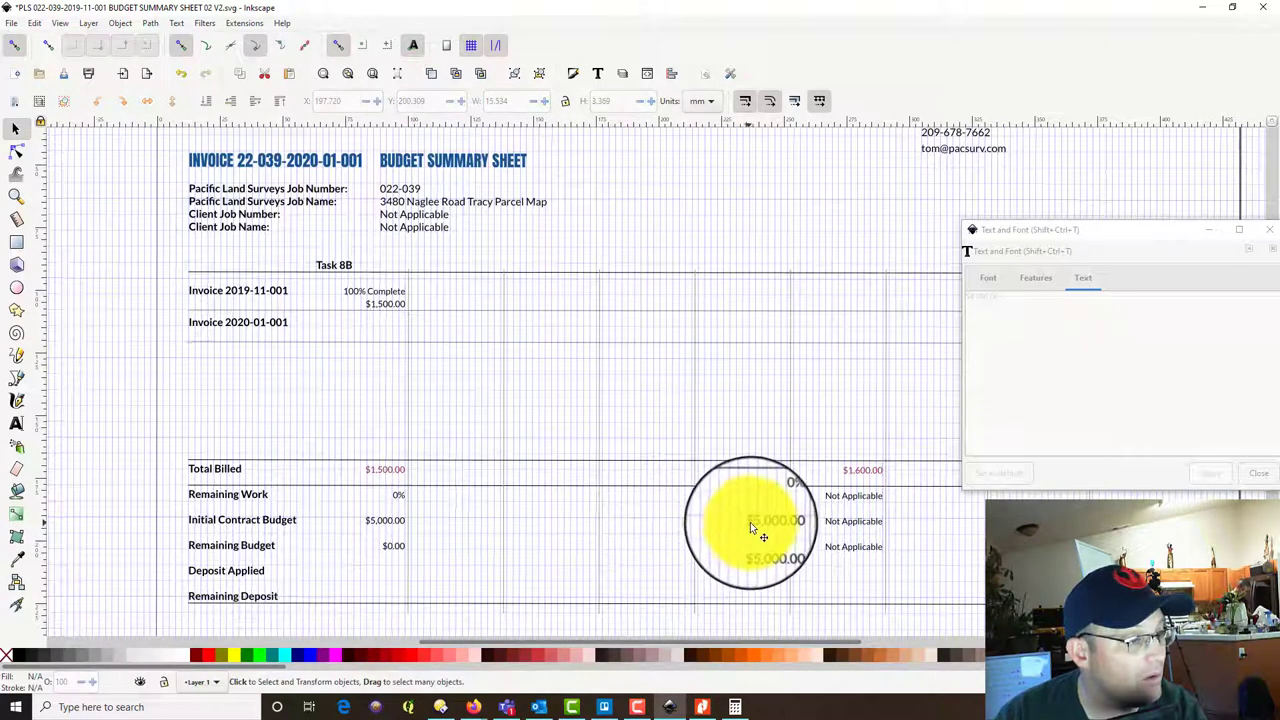
click(750, 522)
key(Delete)
click(760, 549)
key(Delete)
Delete the sixth column's Not Applicable entries and billed total, along with the fifth column's leftover remaining work percentage.
click(839, 545)
key(Delete)
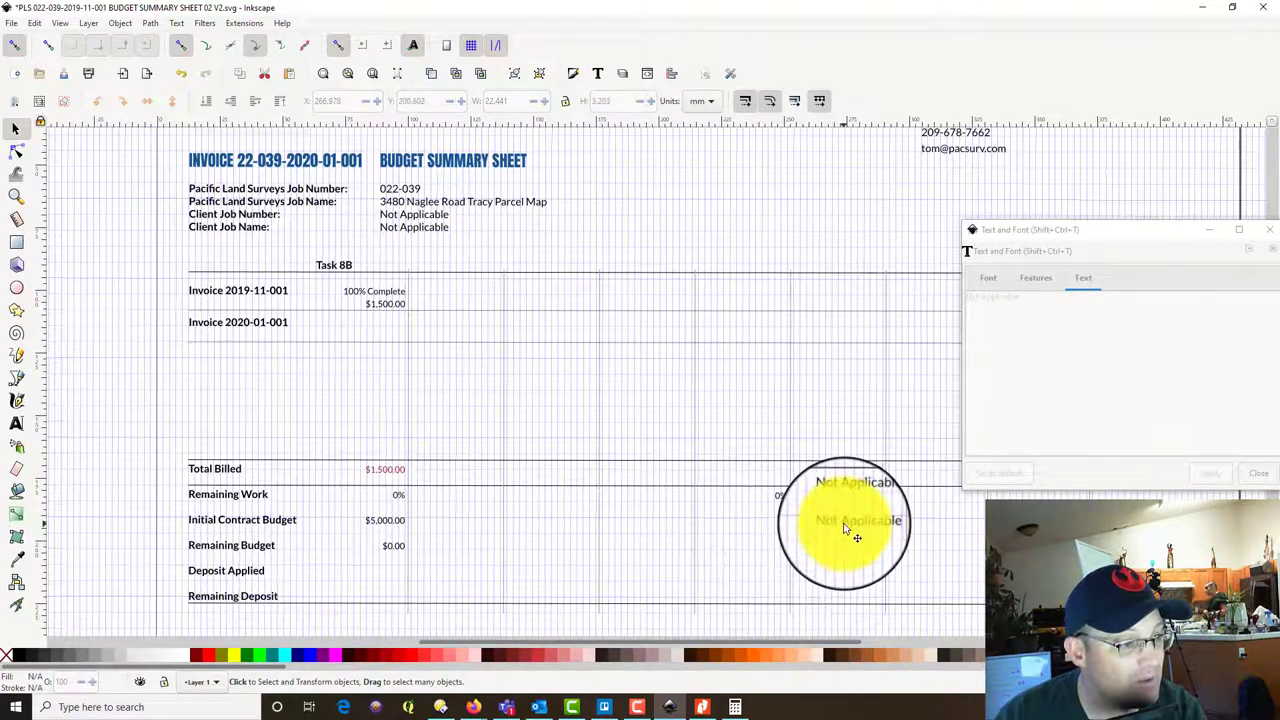
click(845, 523)
key(Delete)
click(840, 497)
key(Delete)
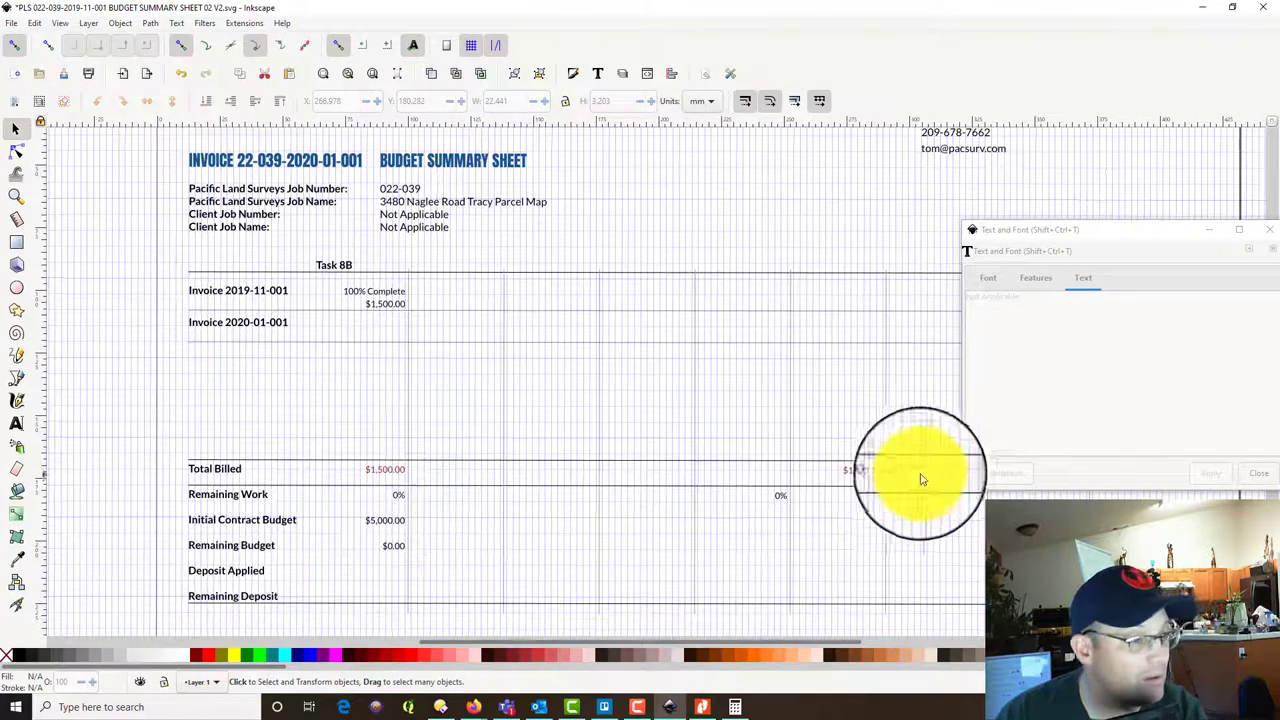
click(874, 470)
key(Delete)
click(782, 497)
key(Delete)
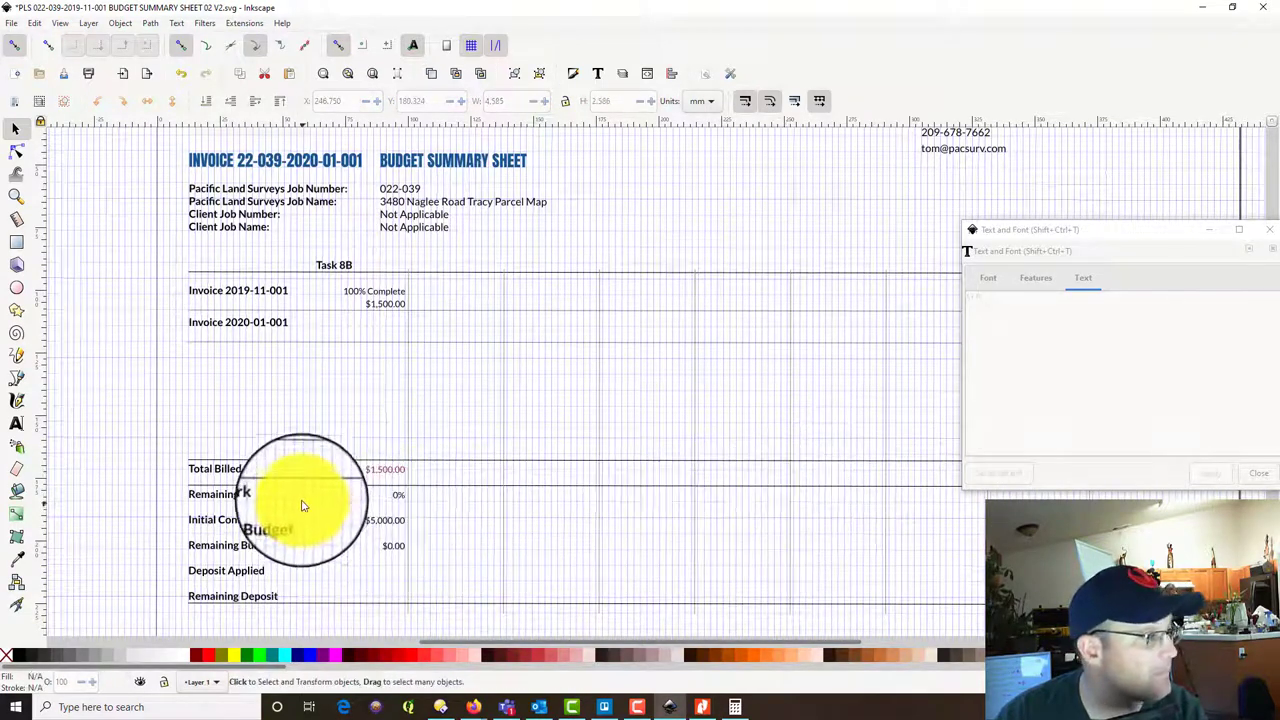
Set the Initial Contract Budget amount in the Task 8B column to $1,500.00.
drag(398, 502, 398, 503)
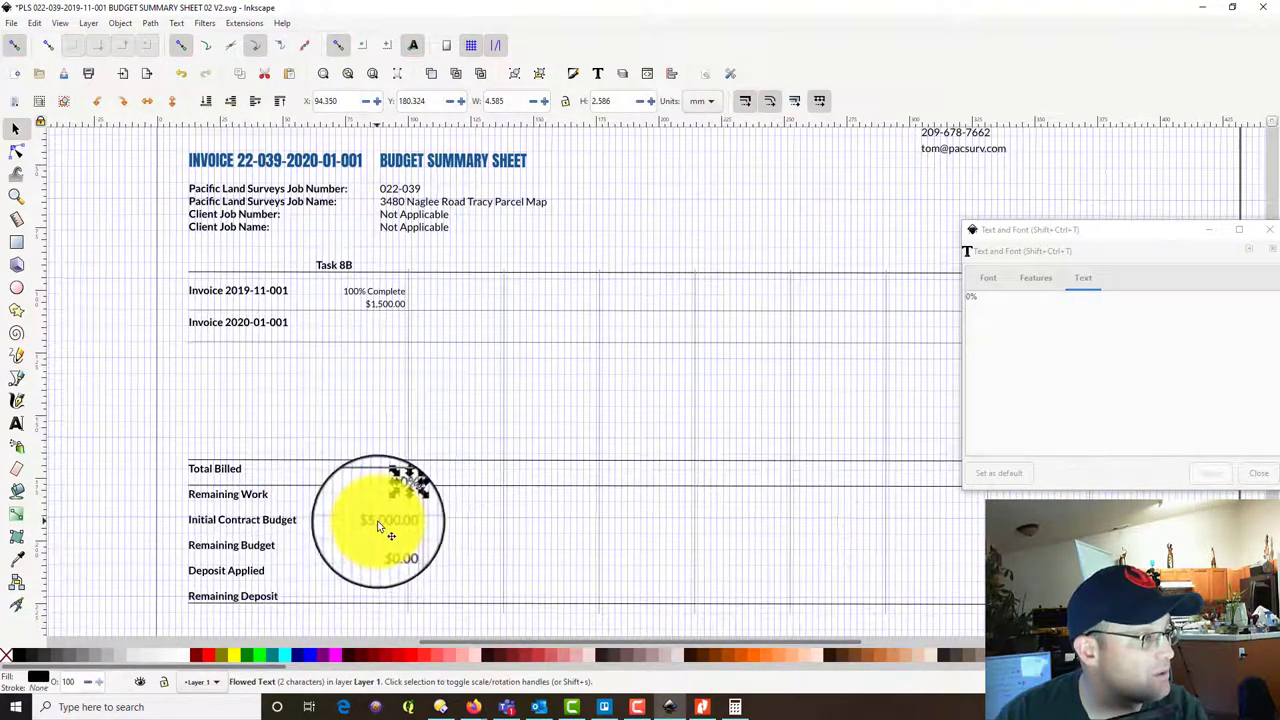
click(386, 517)
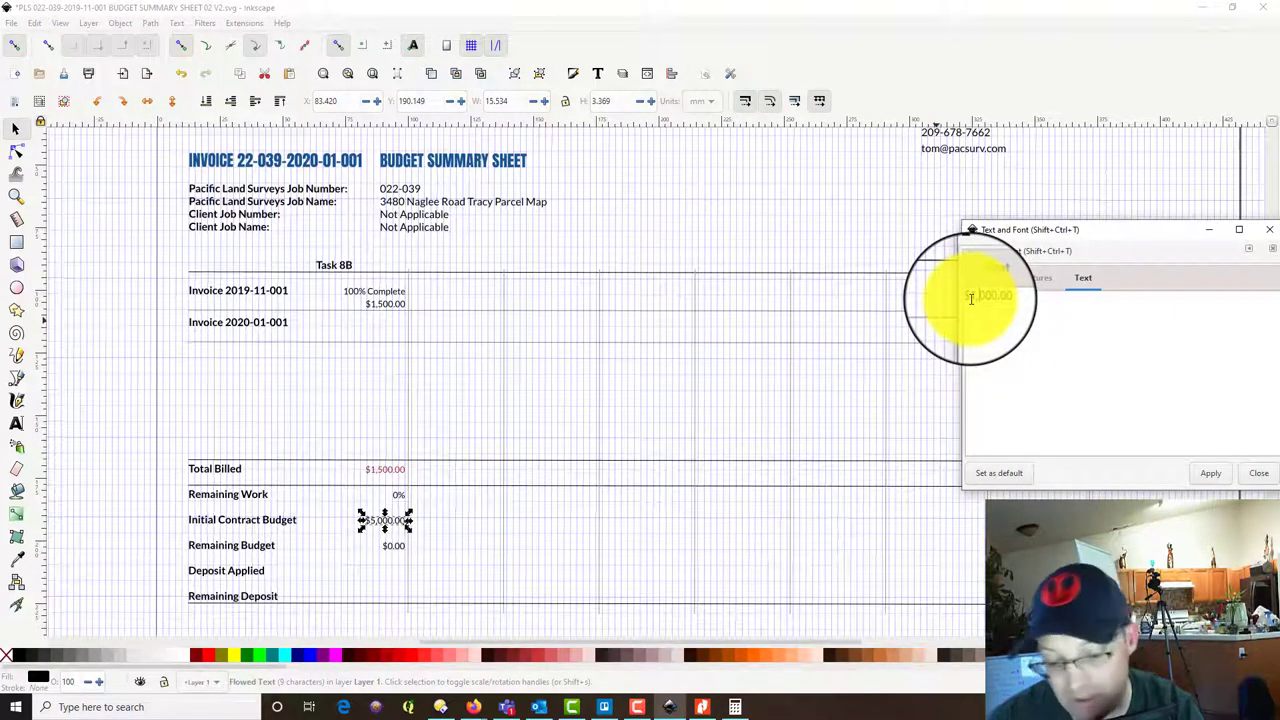
click(972, 298)
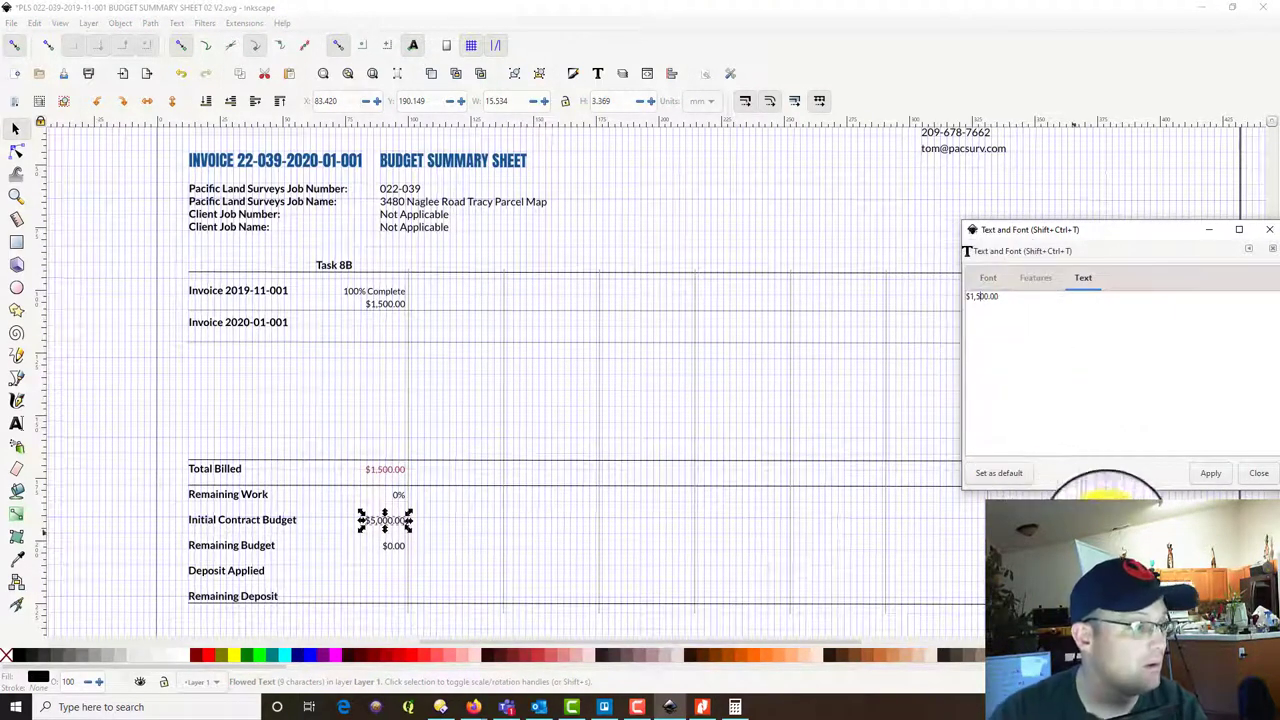
click(1203, 477)
click(390, 545)
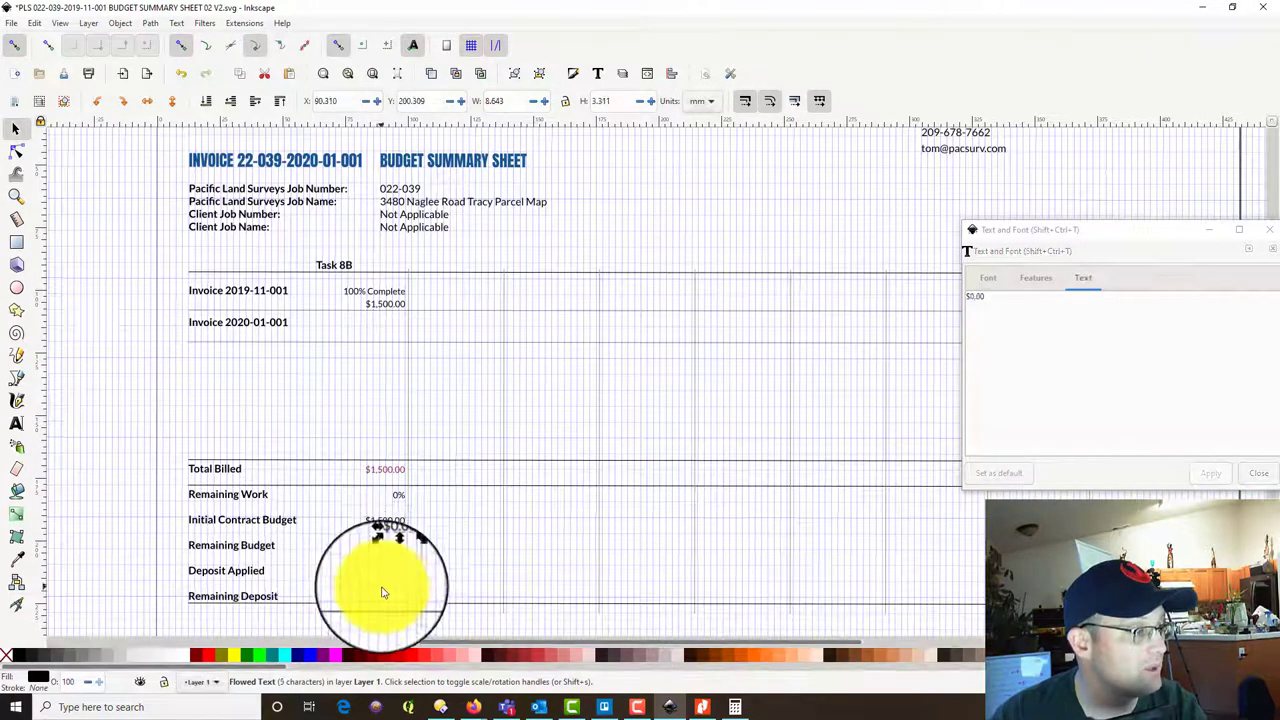
Undo the last edit of the Task 8B column's Initial Contract Budget.
click(611, 489)
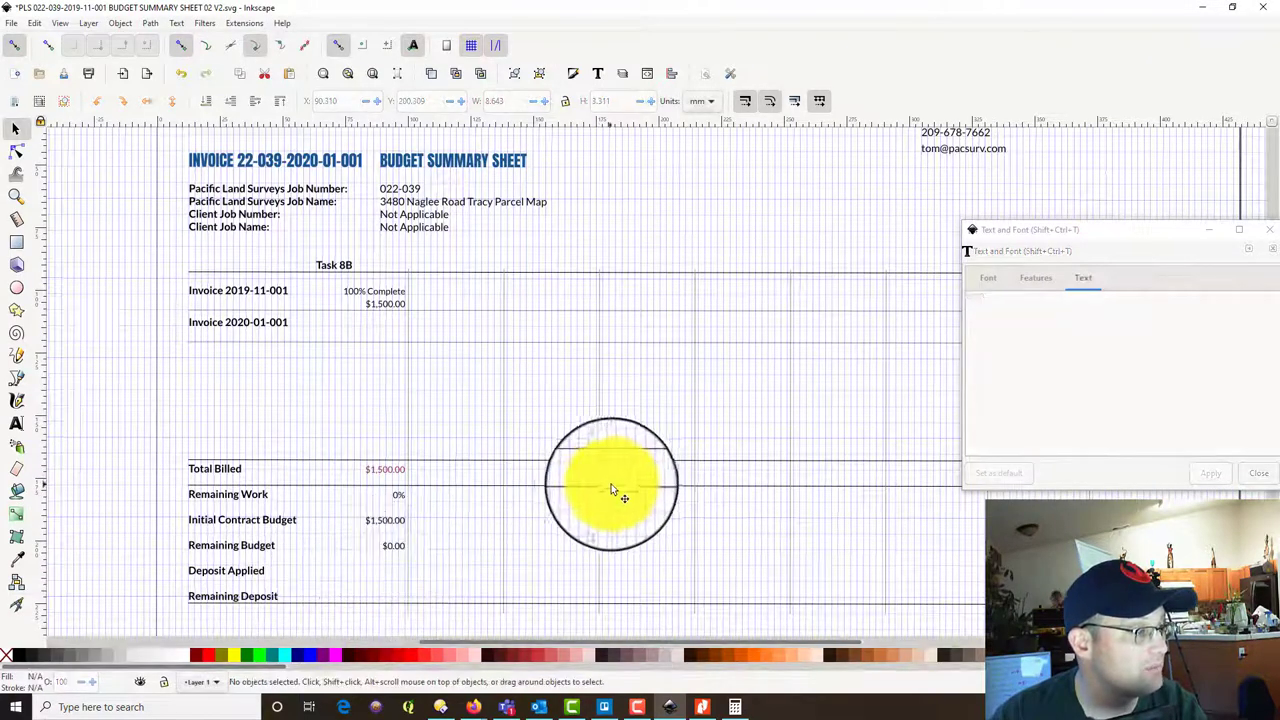
click(186, 77)
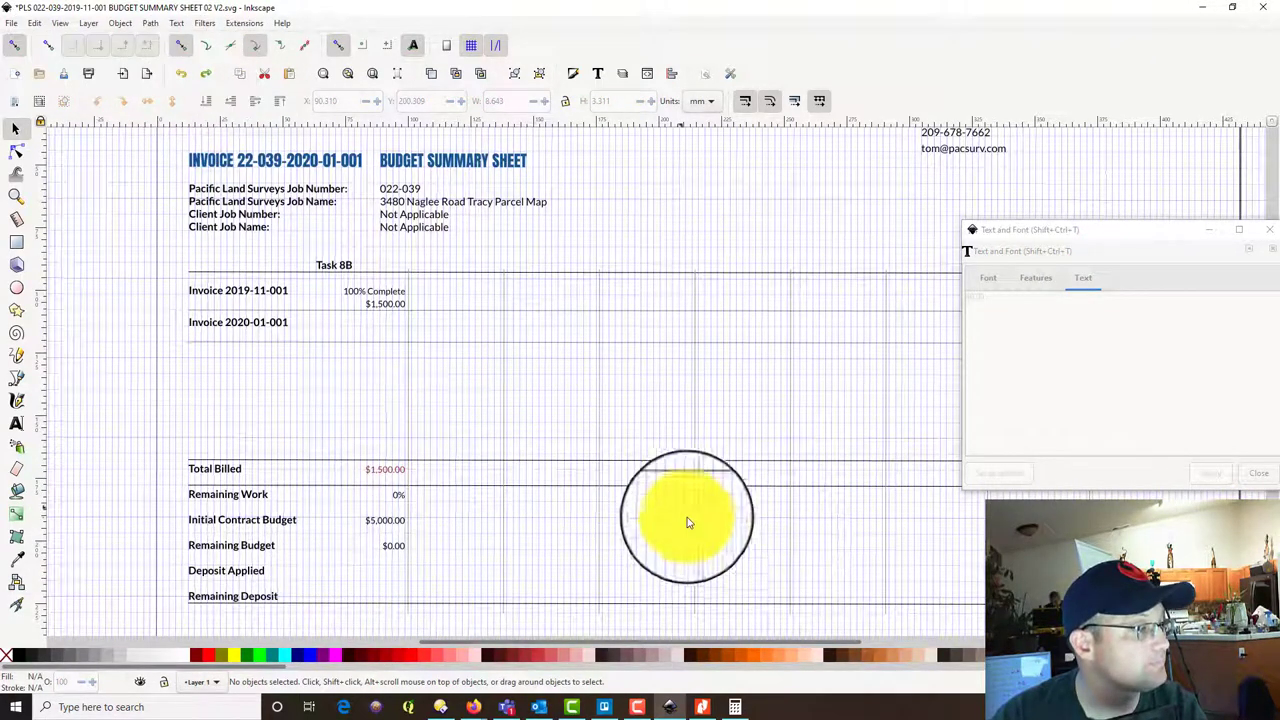
click(180, 78)
click(770, 606)
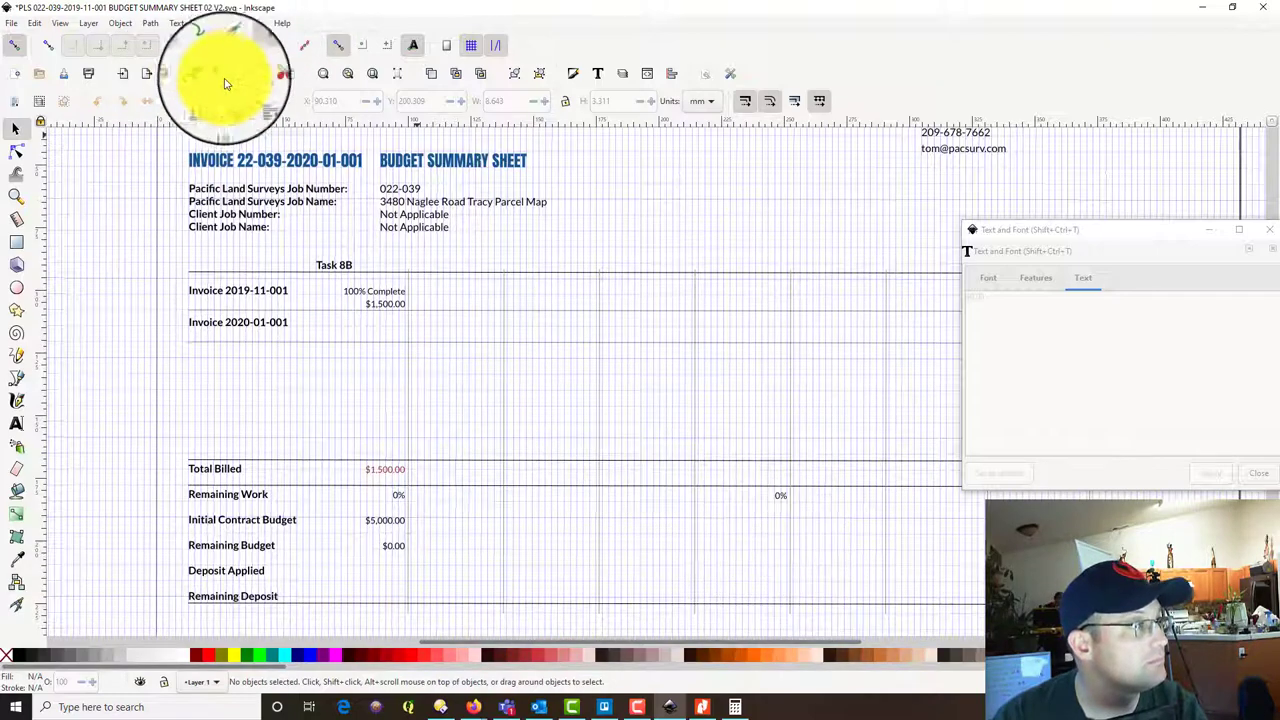
Set the Remaining Deposit amount in the Total column to $0.00.
drag(985, 543, 683, 491)
click(850, 527)
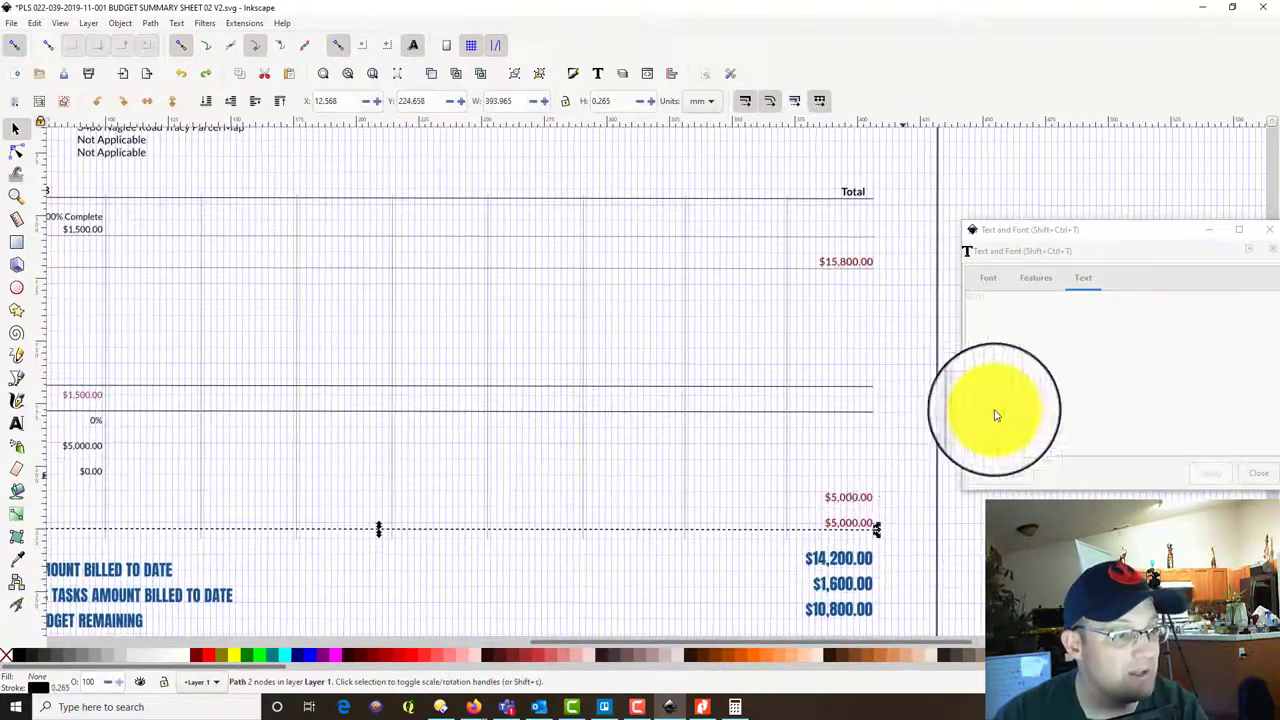
click(842, 522)
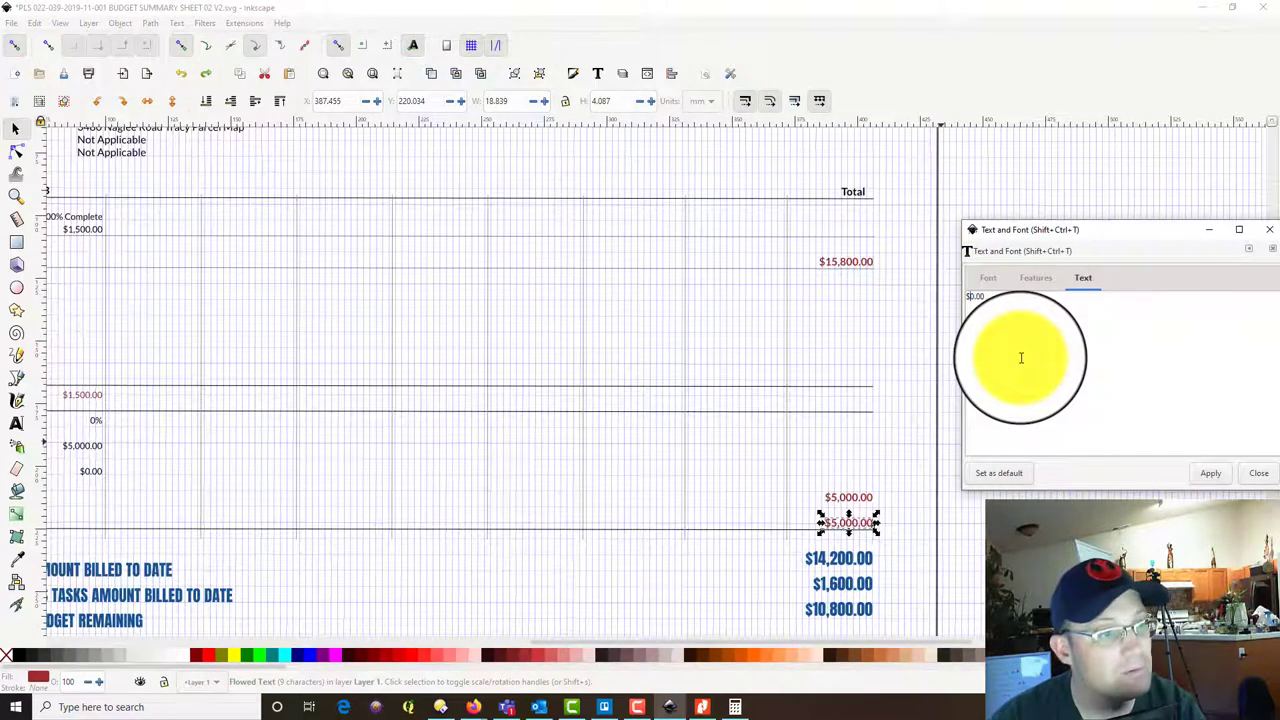
click(1227, 479)
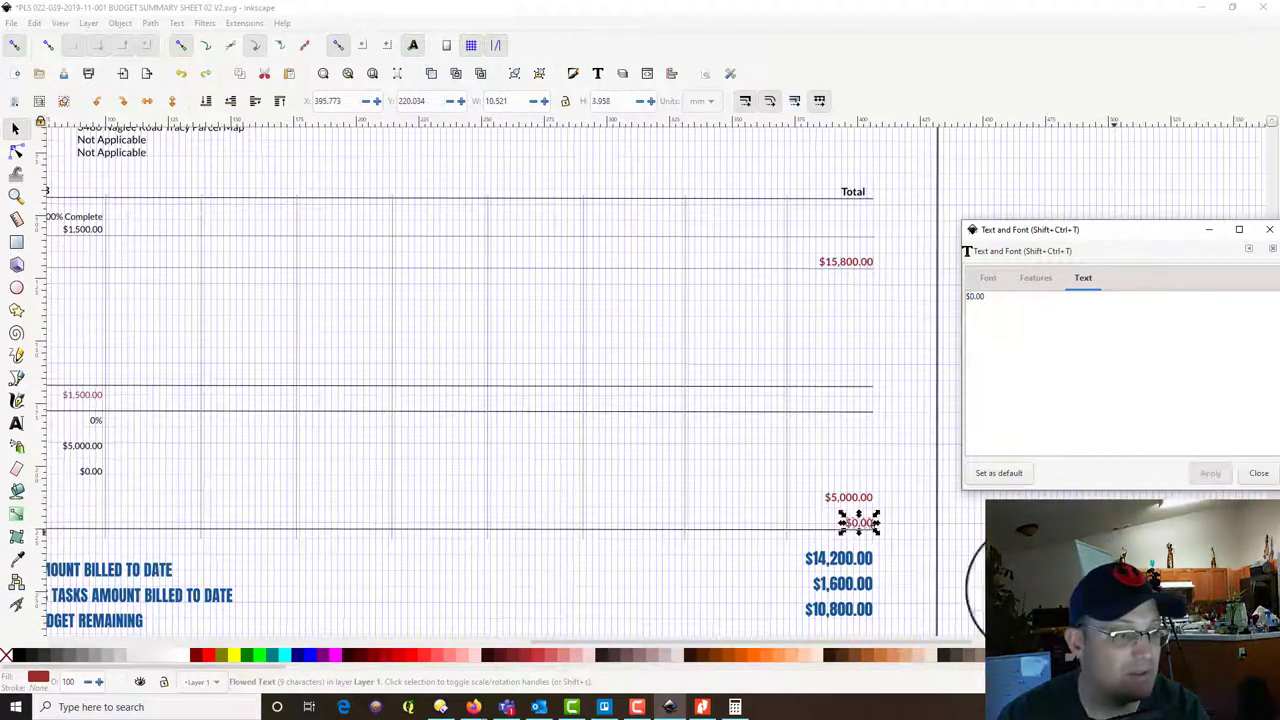
click(917, 520)
Save the second budget summary sheet under its existing file name.
drag(876, 536, 900, 425)
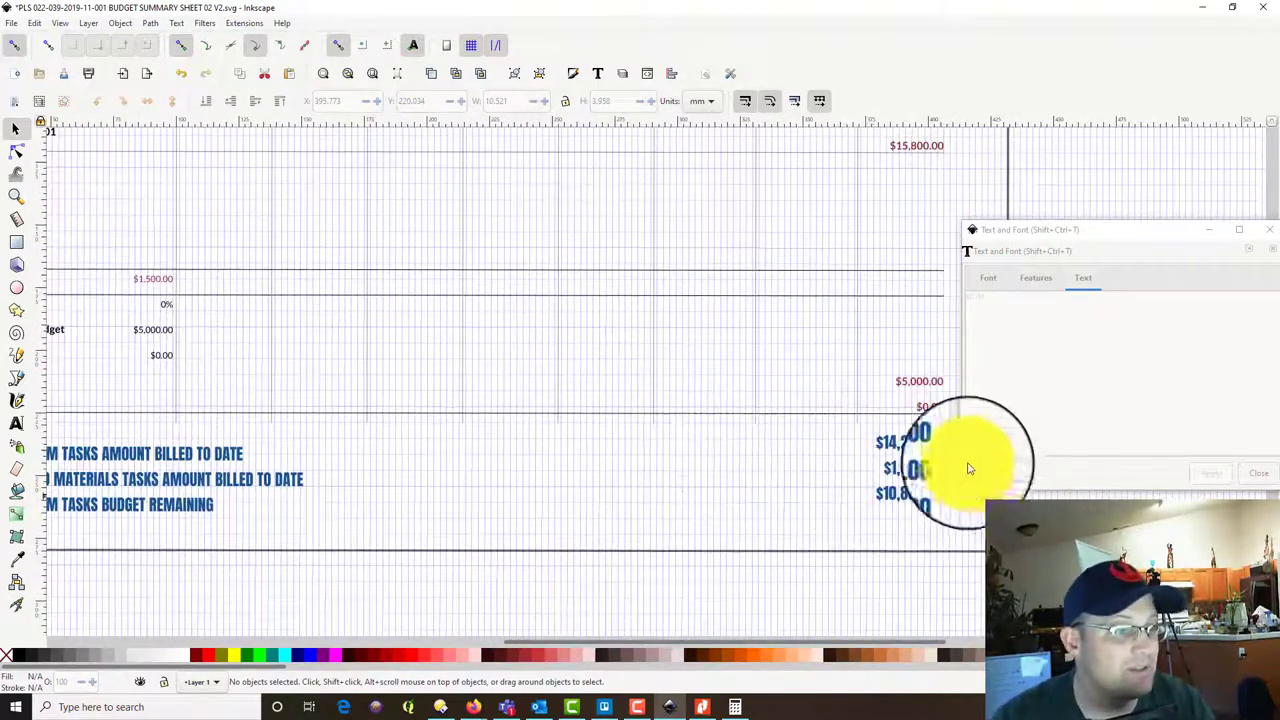
scroll(738, 416, down, 2)
scroll(712, 412, down, 1)
drag(510, 224, 561, 372)
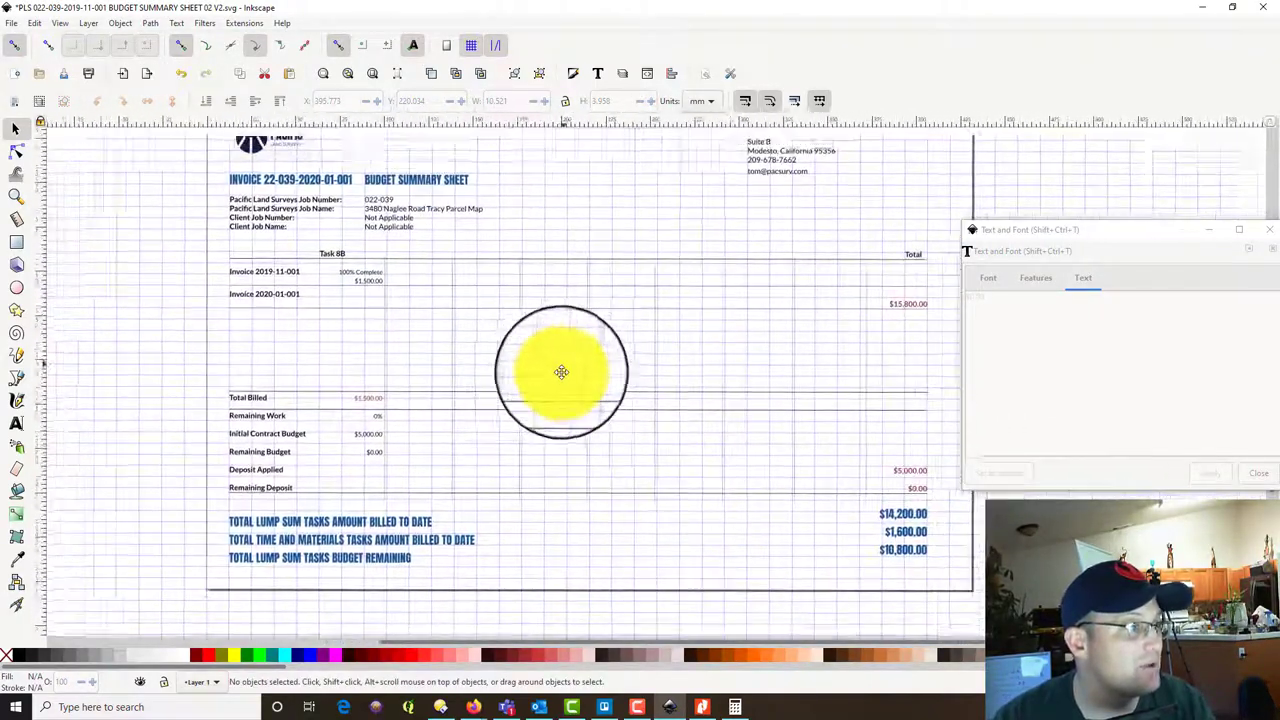
scroll(557, 400, up, 1)
ctrl+scroll(557, 400, up, 2)
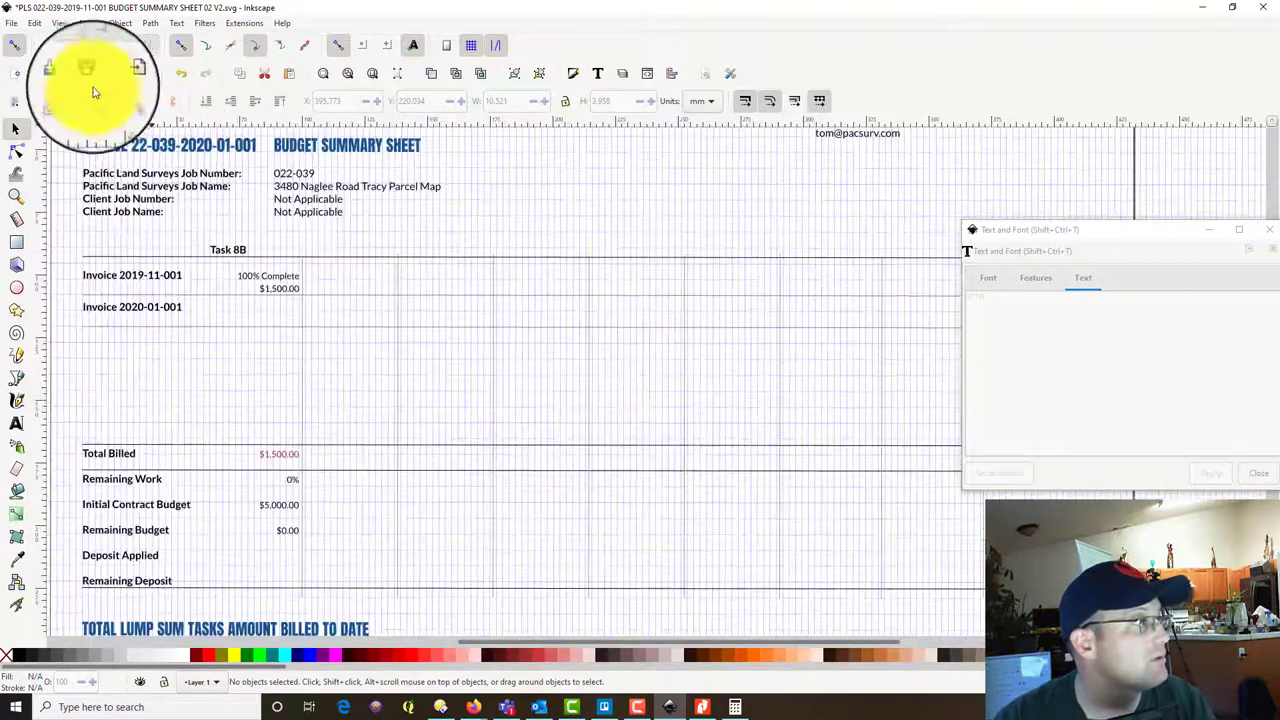
click(62, 78)
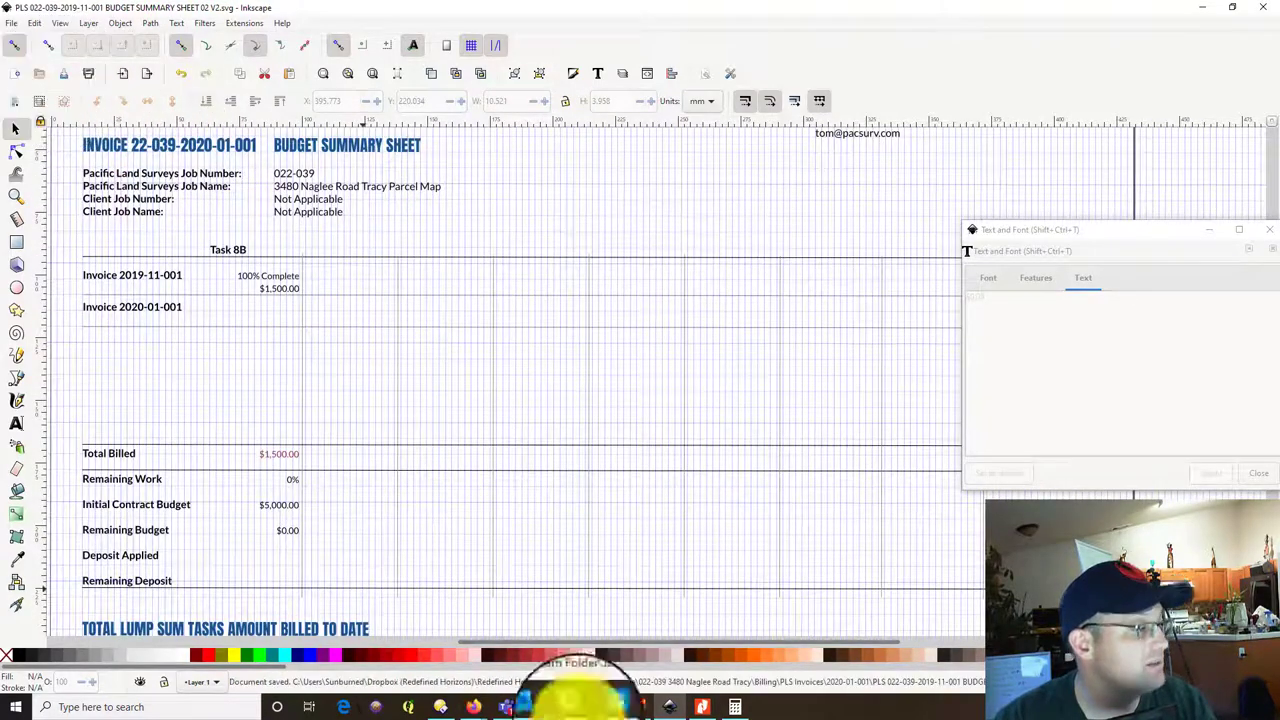
click(441, 707)
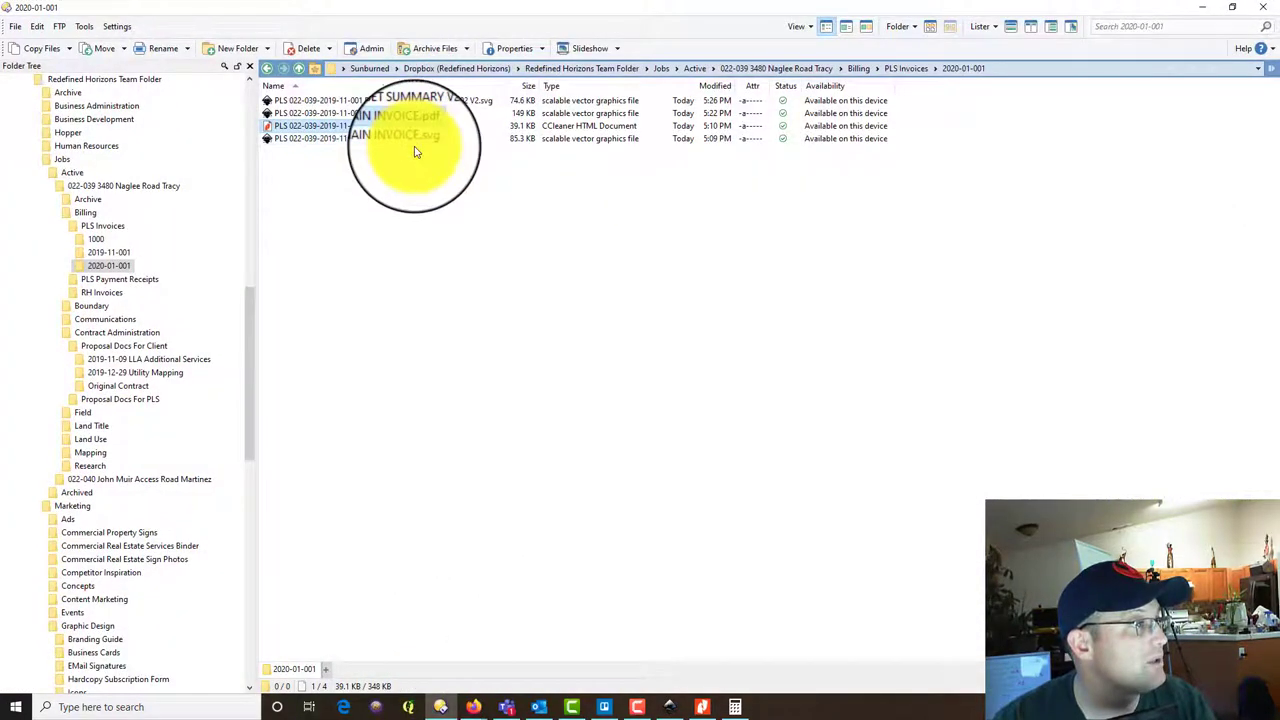
click(416, 151)
right_click(420, 120)
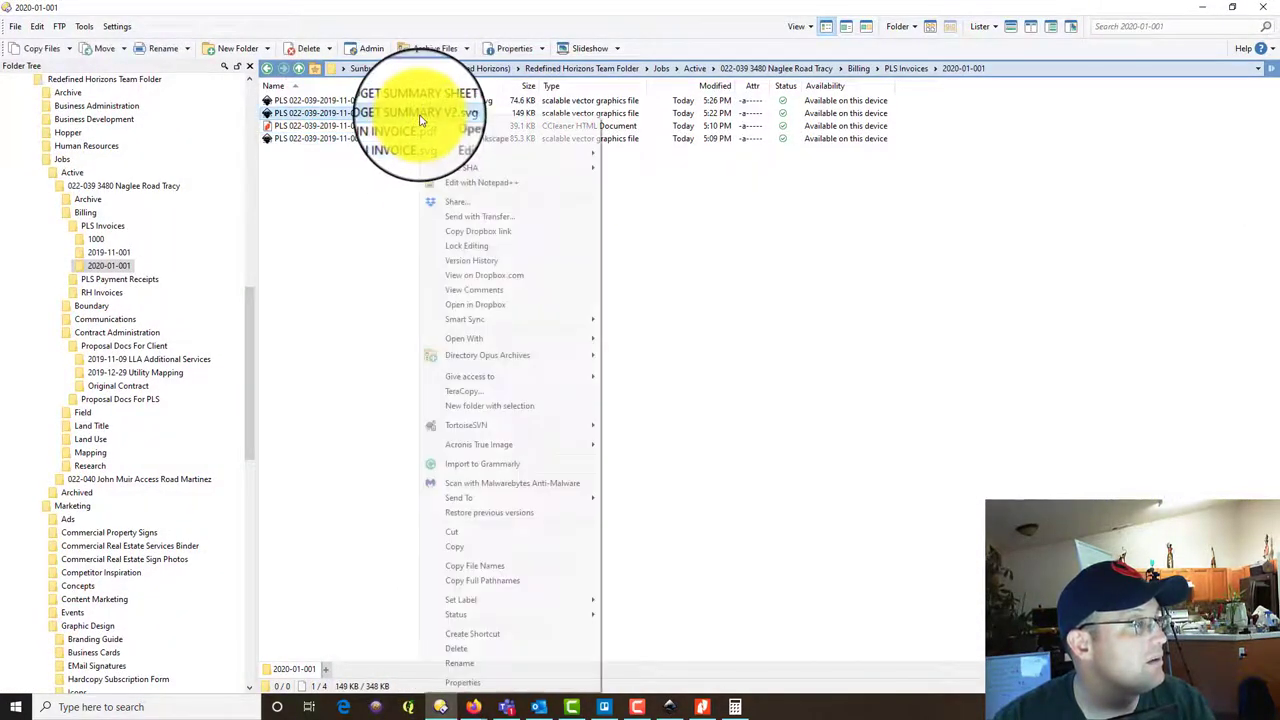
click(491, 663)
click(435, 113)
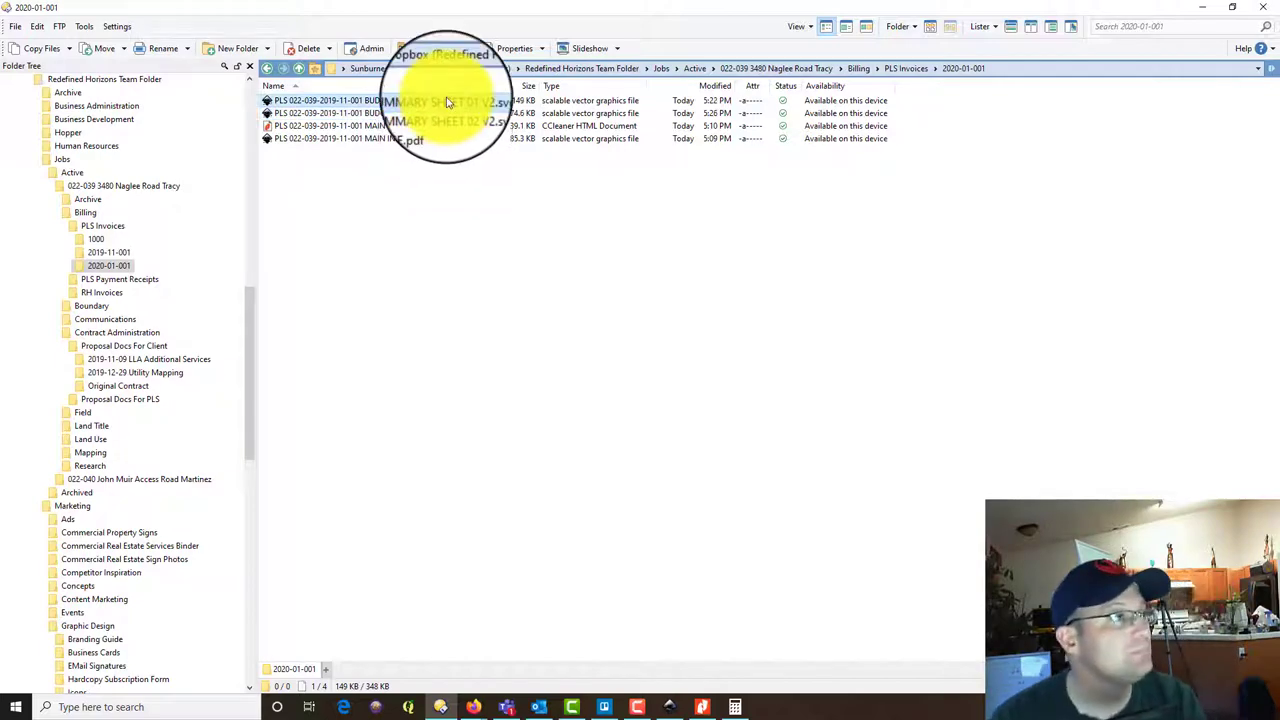
Open the BUDGET SUMMARY SHEET 01 V2.svg file for editing.
right_click(451, 102)
click(491, 122)
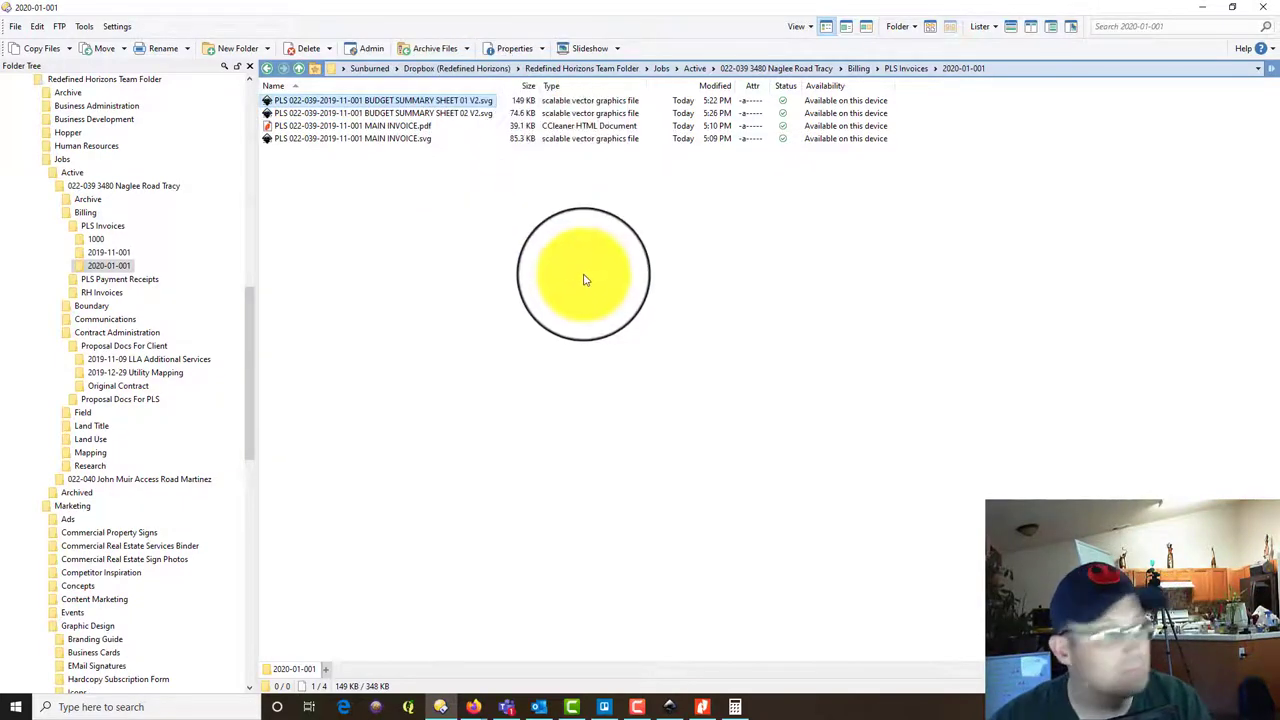
click(664, 500)
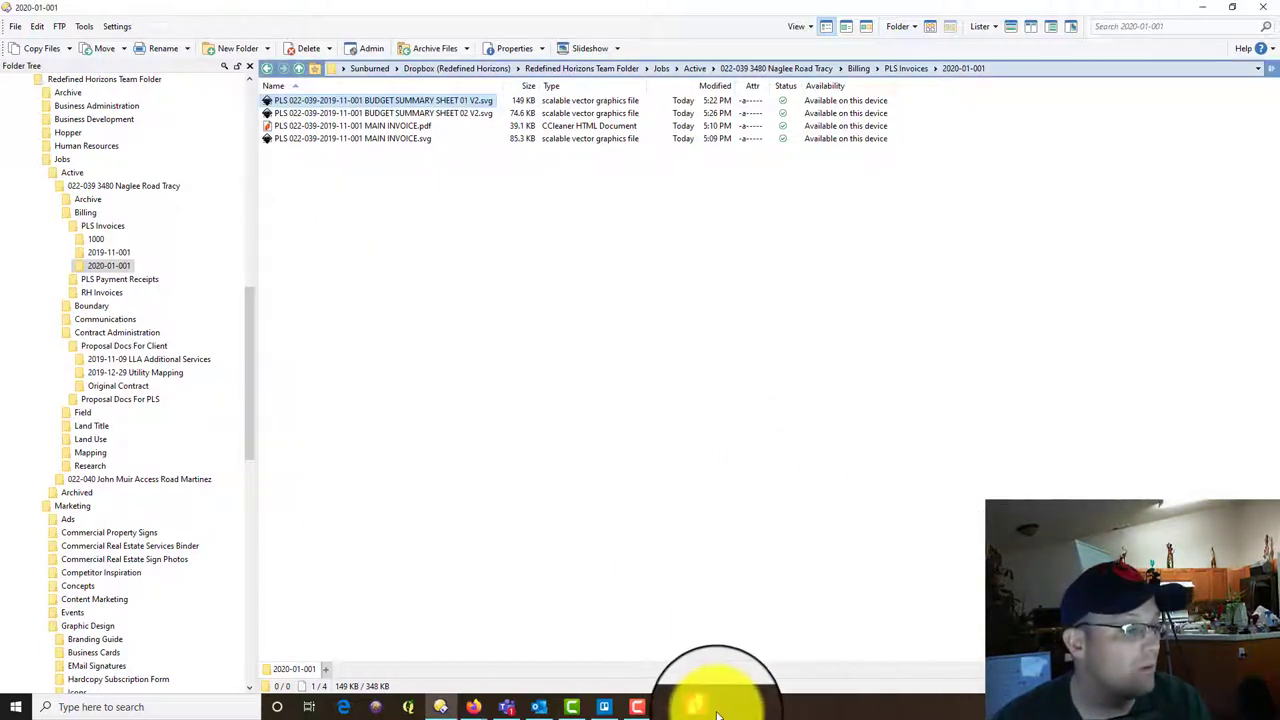
Switch to the sheet 01 drawing and delete the Total column heading and both invoice row totals beneath it.
mouse_move(678, 713)
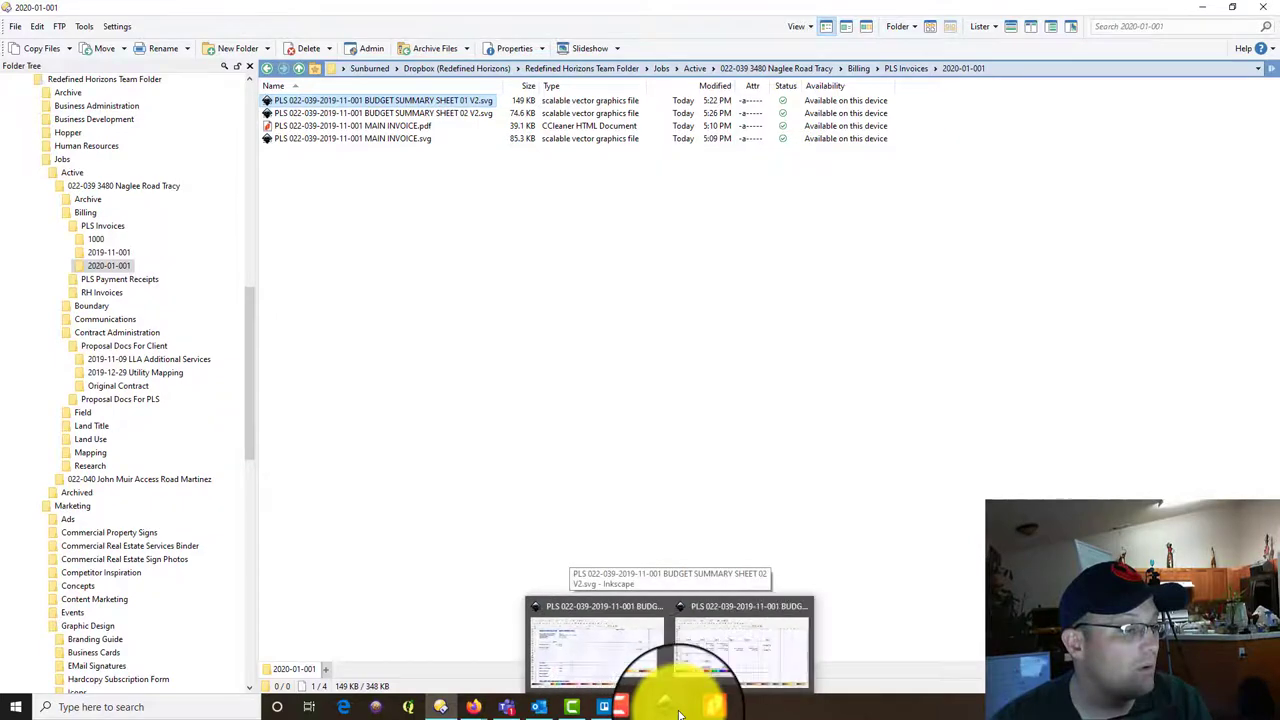
click(728, 672)
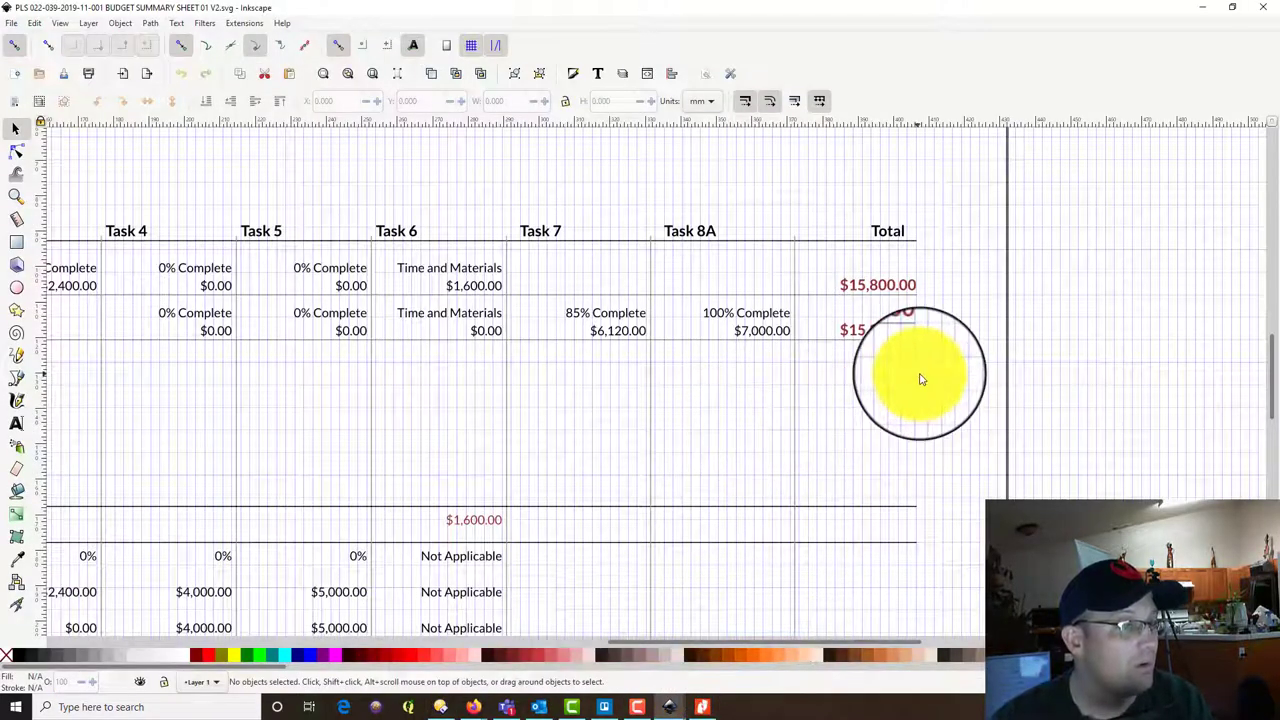
scroll(903, 355, down, 2)
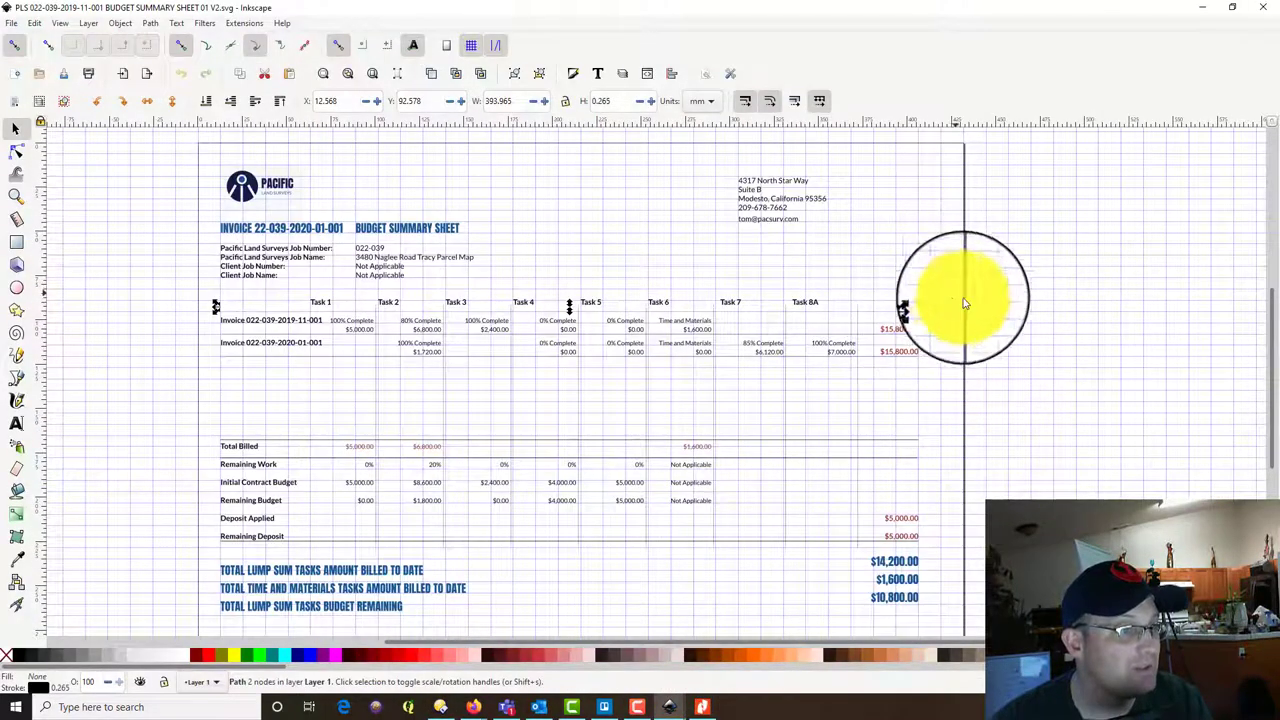
click(1050, 335)
scroll(906, 300, up, 3)
ctrl+click(905, 312)
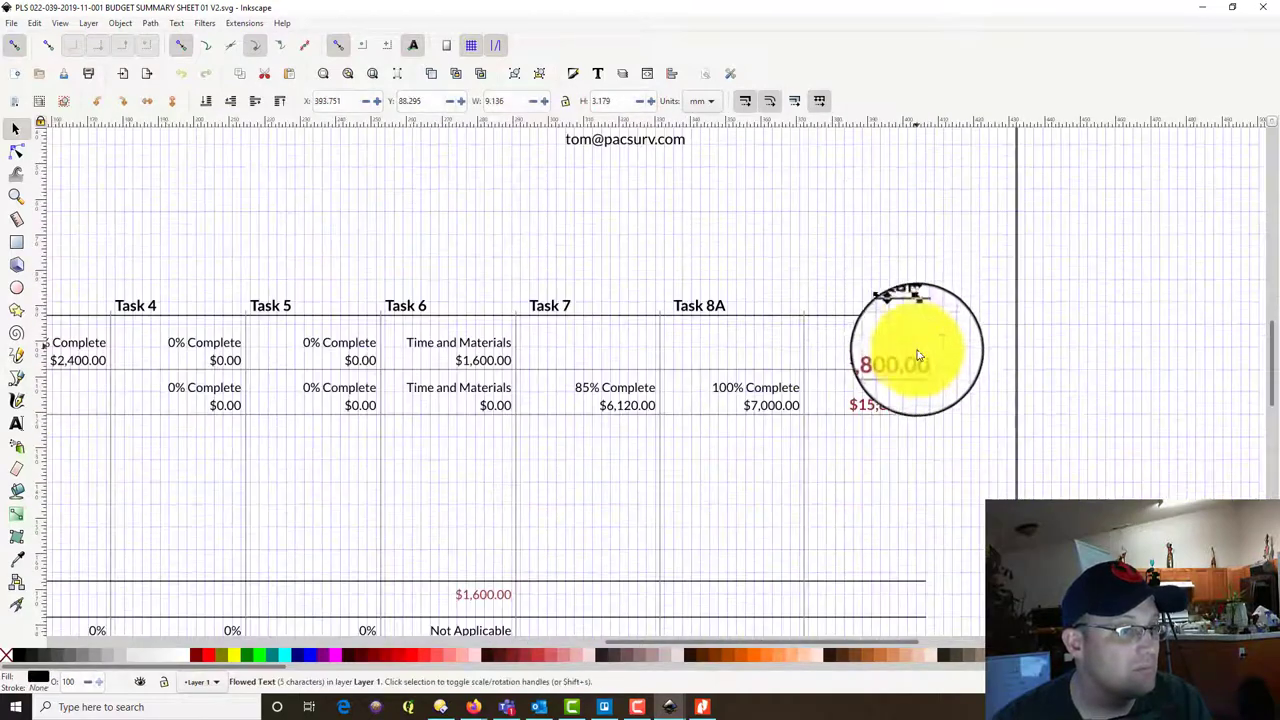
ctrl+click(907, 400)
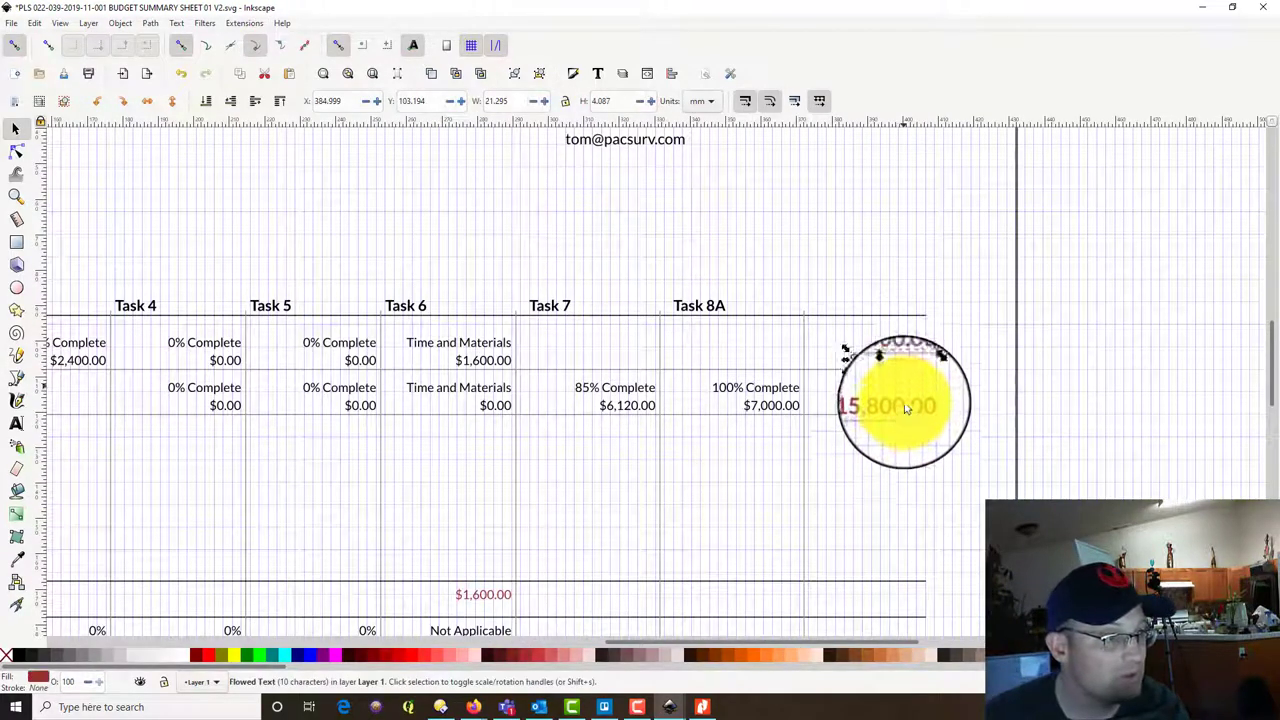
scroll(905, 410, down, 10)
scroll(923, 480, left, 2)
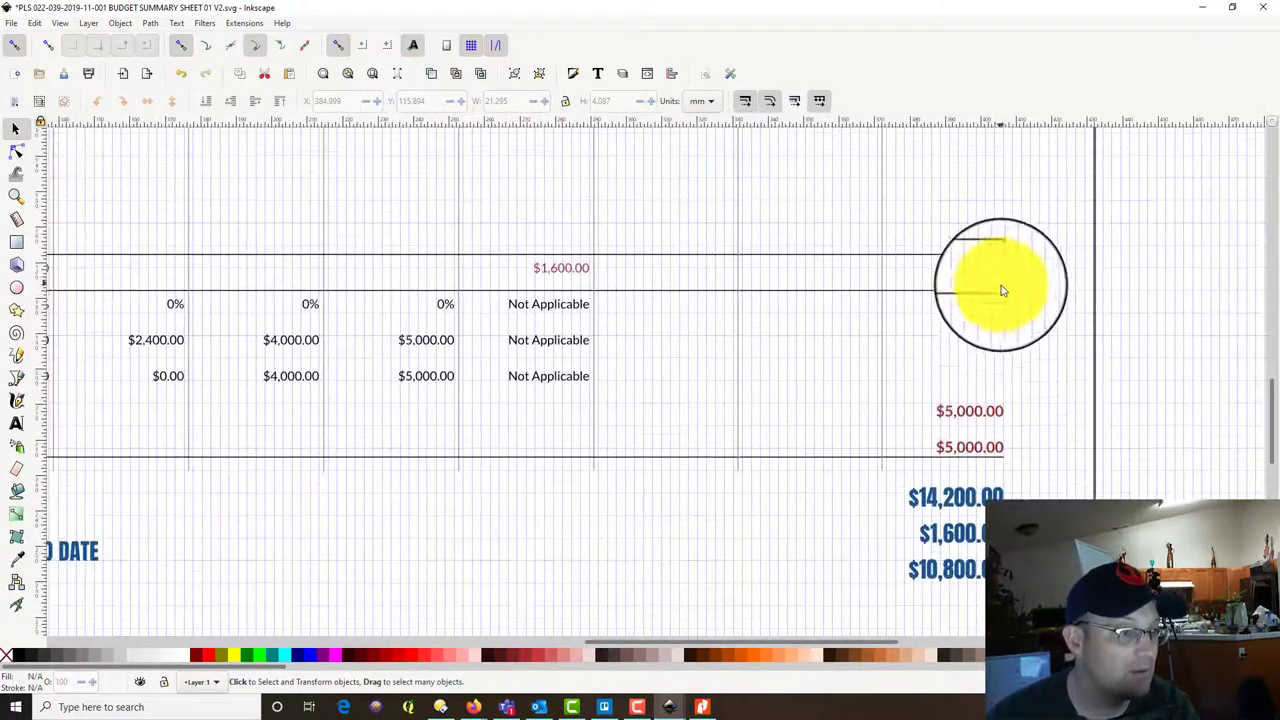
Delete the Deposit Applied and Remaining Deposit amounts and the three blue summary amounts at the end of sheet 01's table.
drag(1089, 474, 910, 341)
key(Delete)
click(1005, 271)
key(Delete)
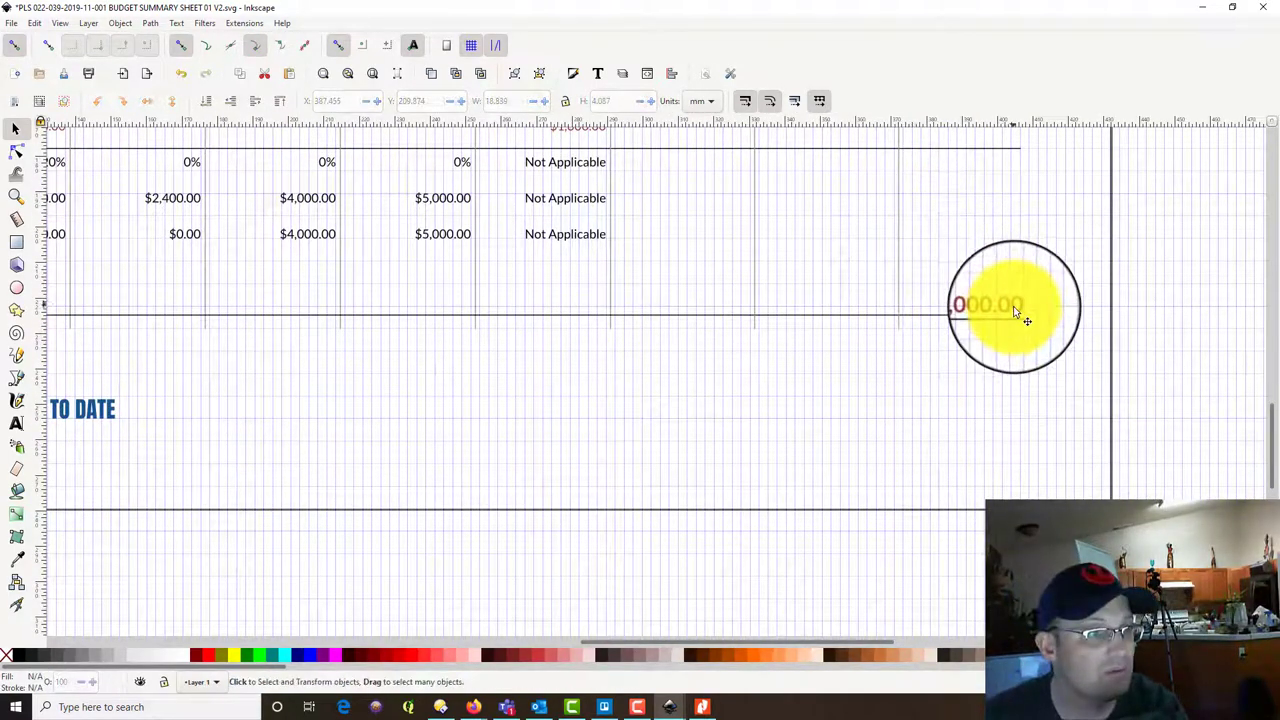
click(1014, 306)
key(Delete)
Delete the three blue labels for billed and remaining task totals beneath the table.
scroll(768, 418, left, 16)
scroll(800, 410, left, 1)
drag(931, 466, 312, 334)
key(Delete)
drag(788, 284, 666, 451)
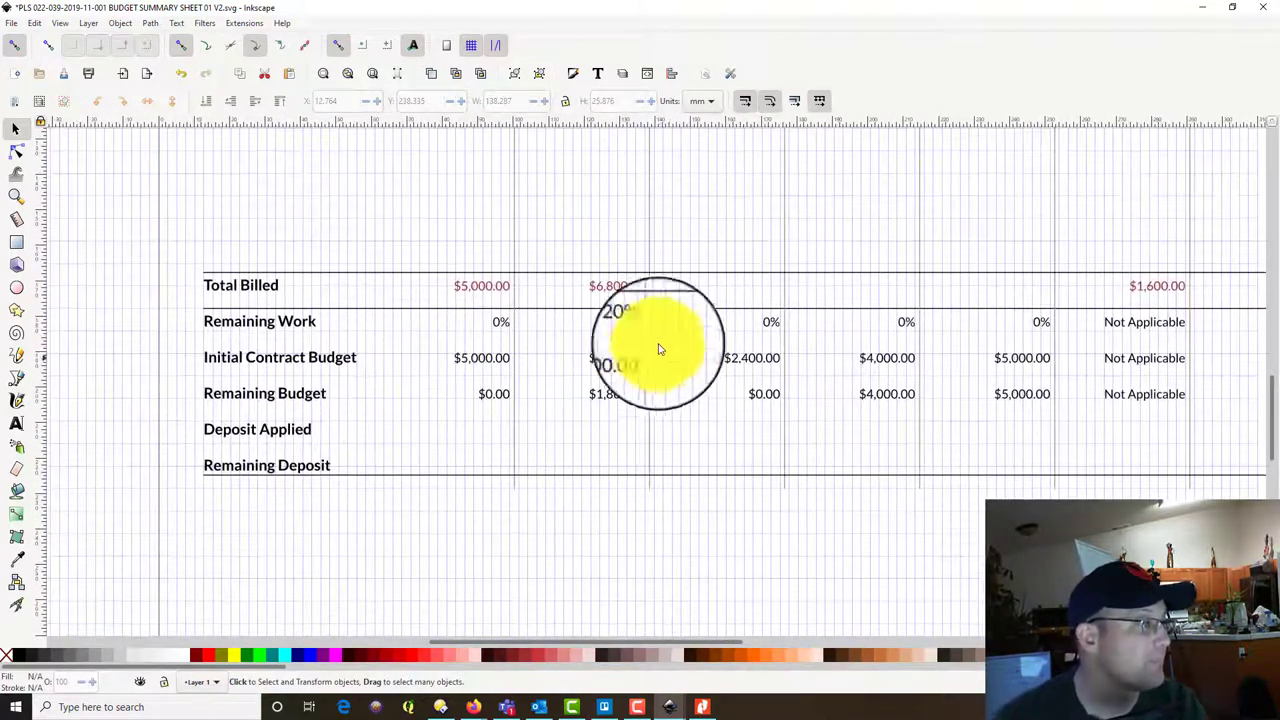
drag(658, 393, 644, 370)
Shorten the first invoice row's label to Invoice 2019-11-001 by removing the 022-039 job prefix.
scroll(644, 371, up, 6)
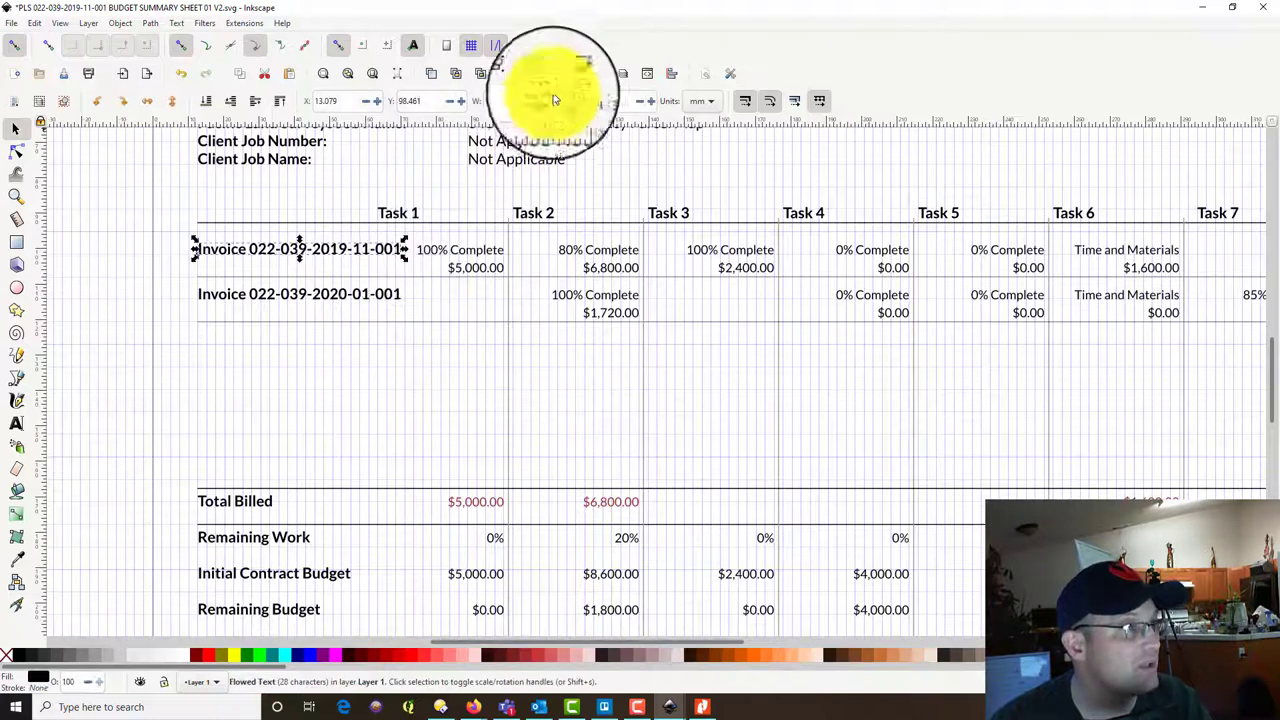
click(597, 73)
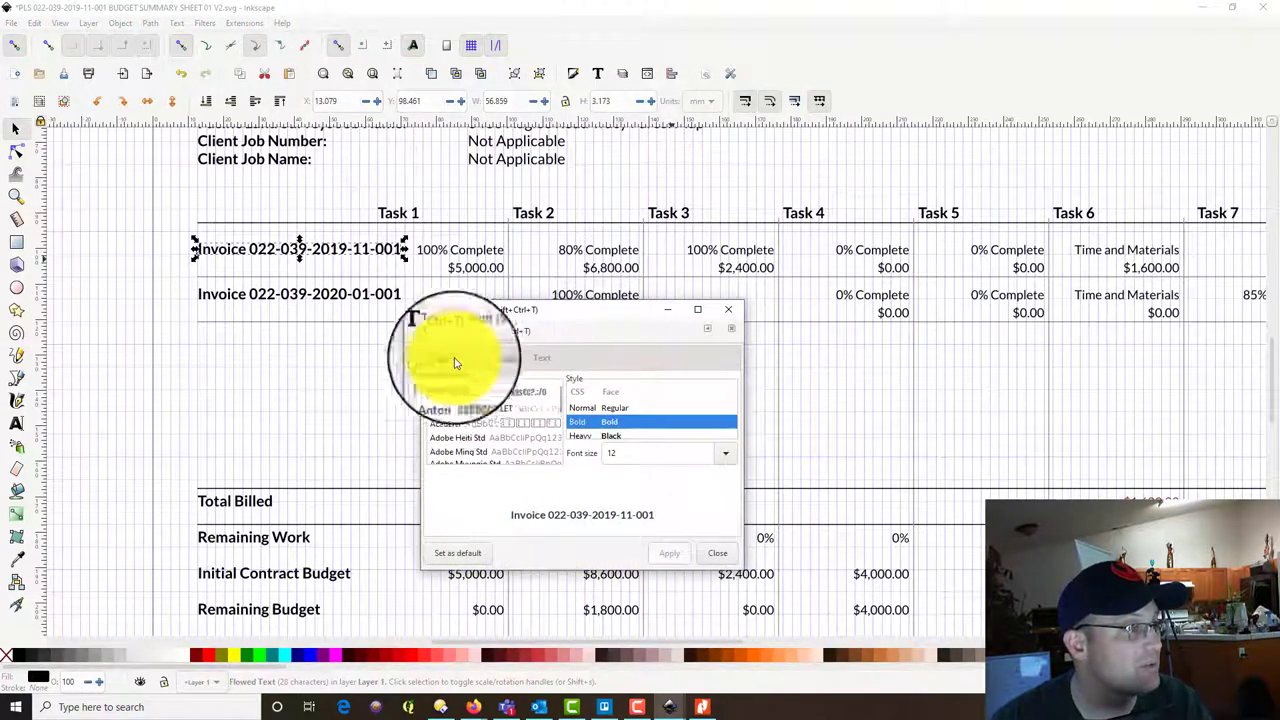
click(540, 360)
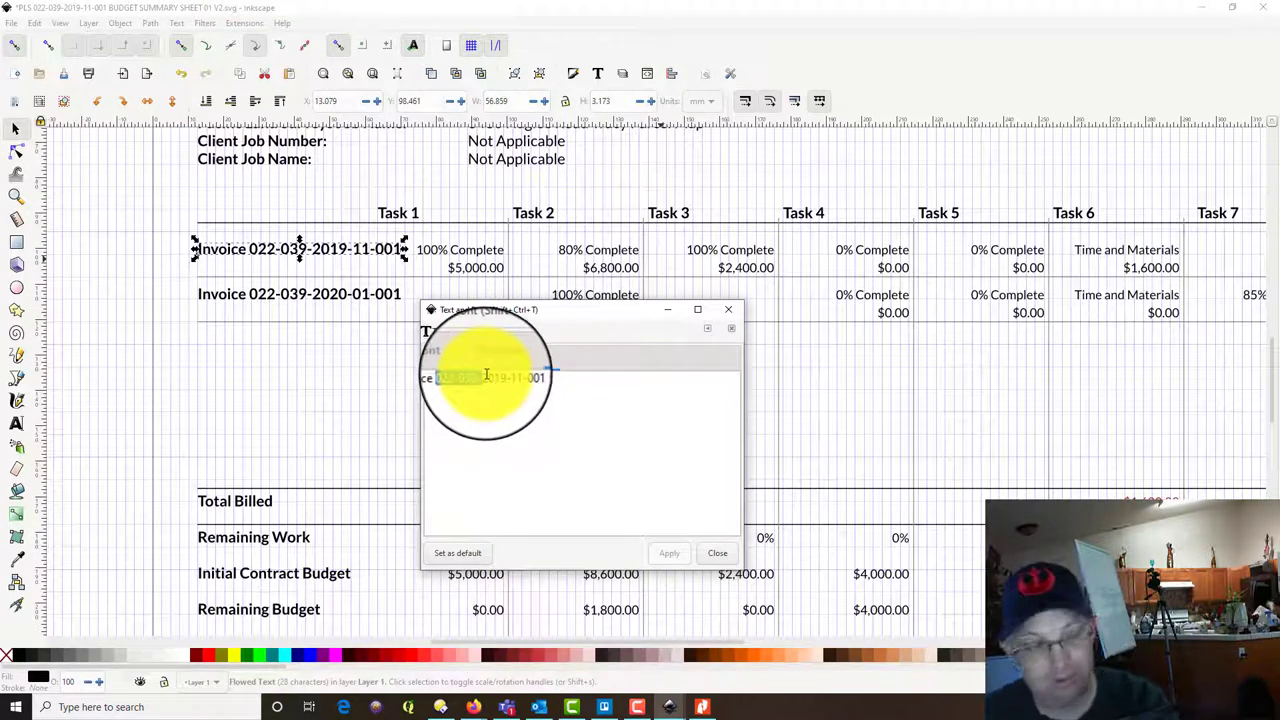
key(BackSpace)
click(669, 553)
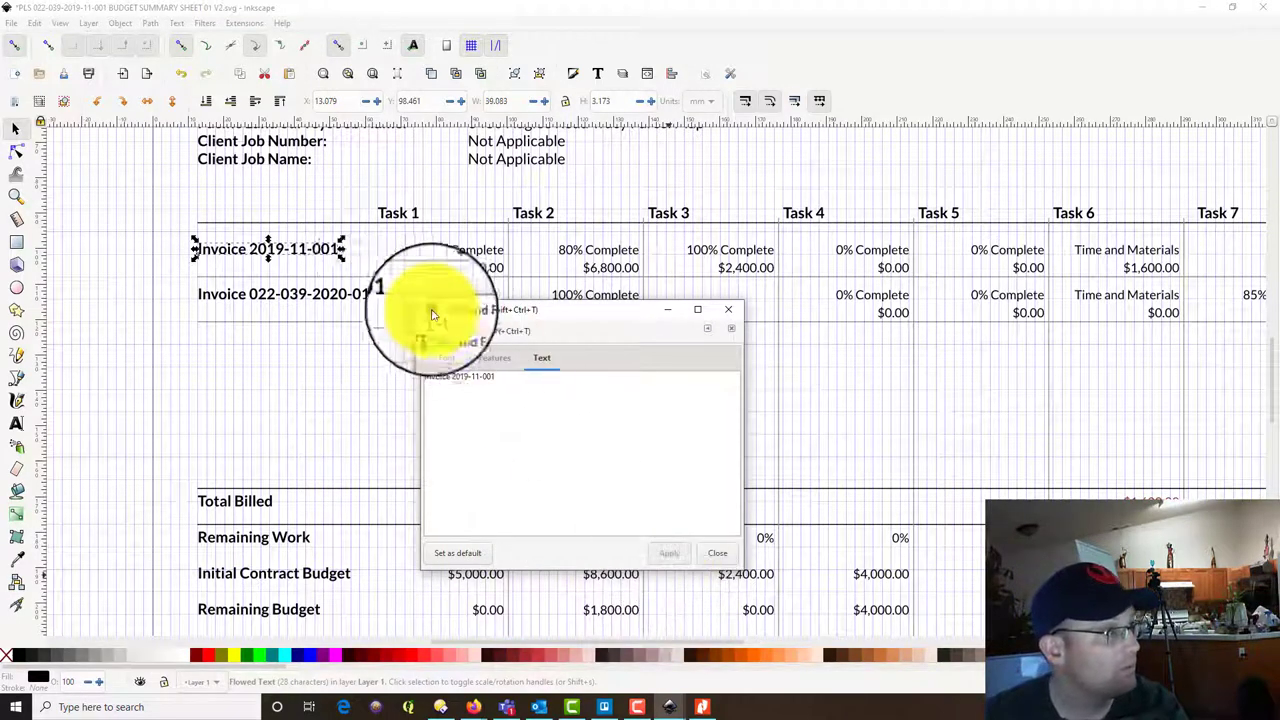
Shorten the second invoice row's label to Invoice 2020-01-001, close the text editor and deselect the label.
click(359, 294)
drag(454, 377, 479, 381)
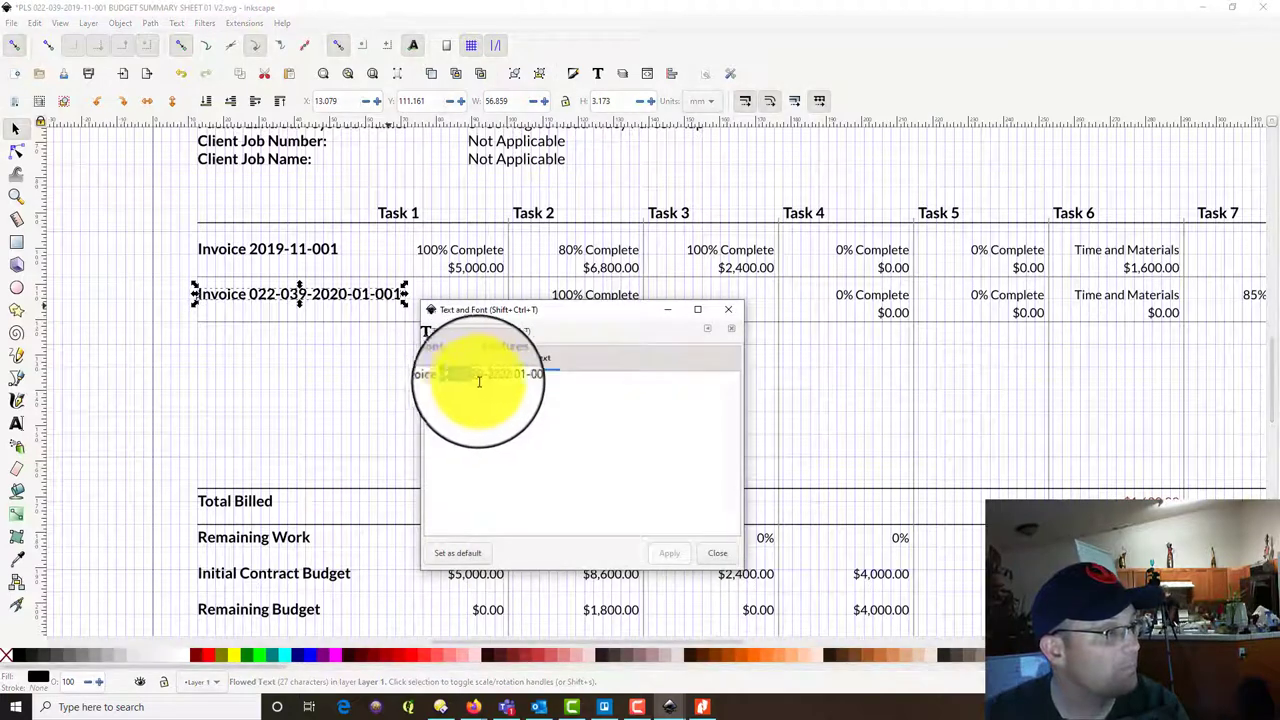
key(BackSpace)
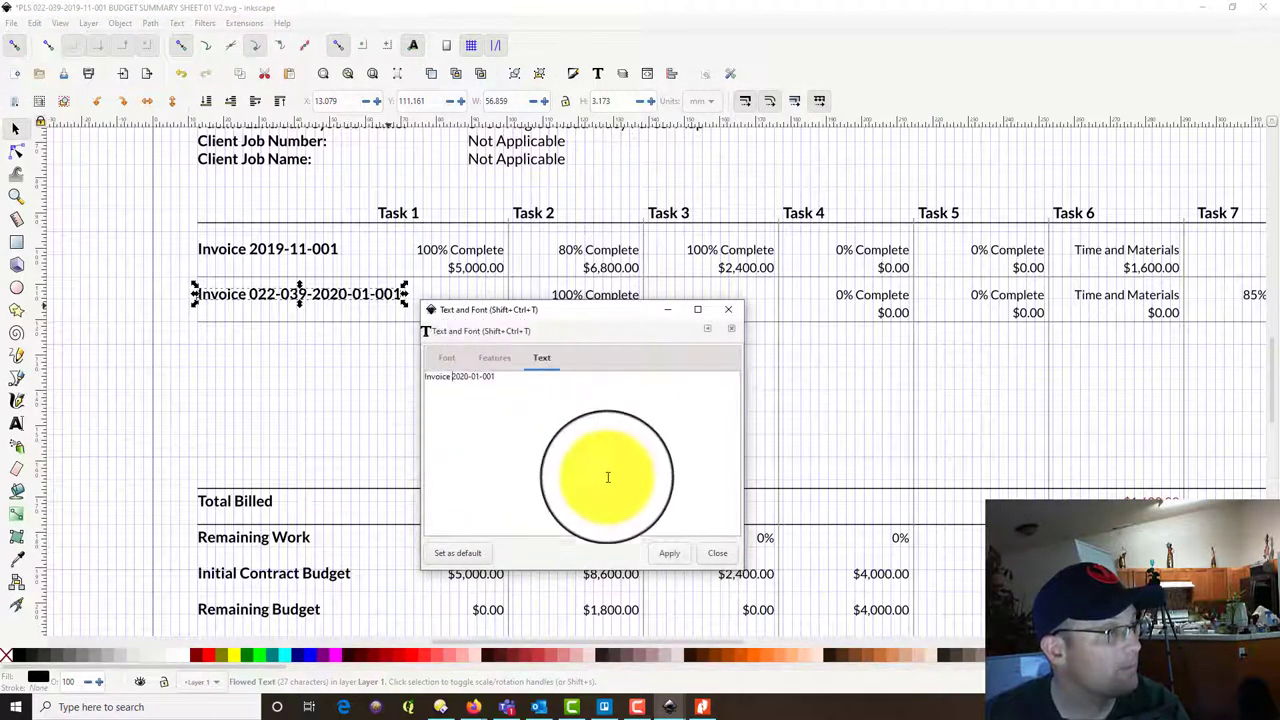
click(669, 553)
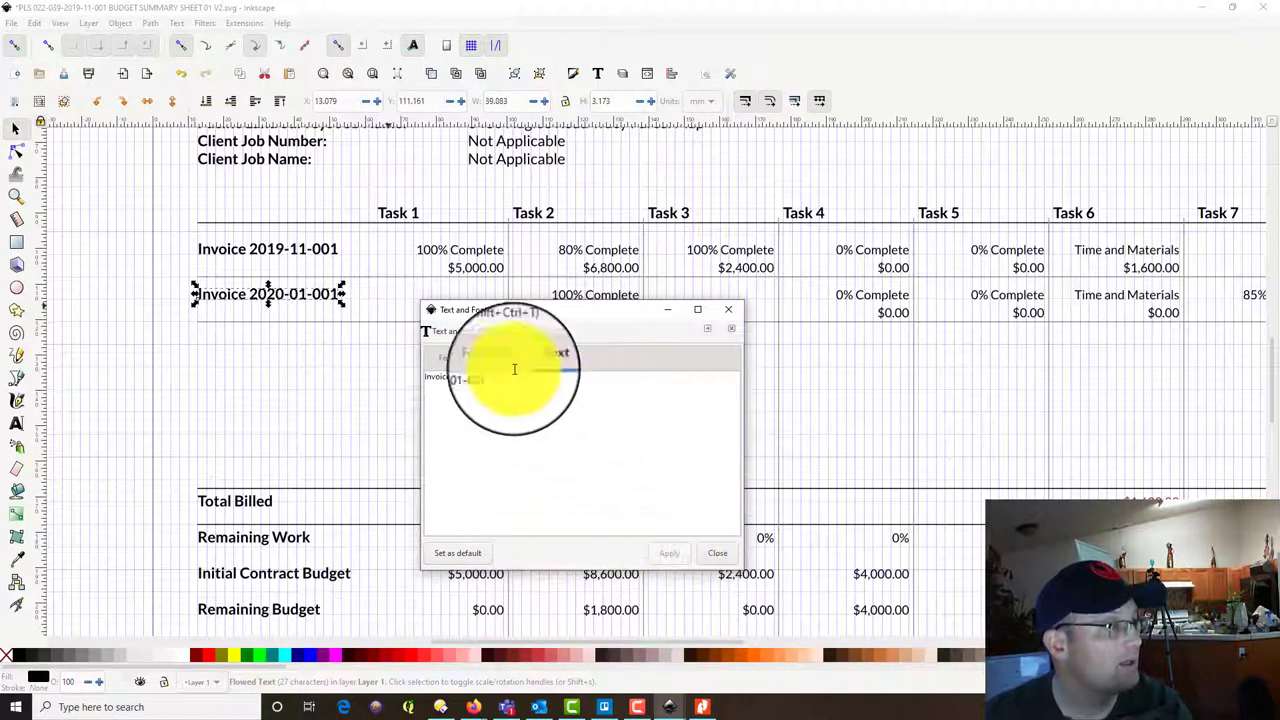
click(728, 310)
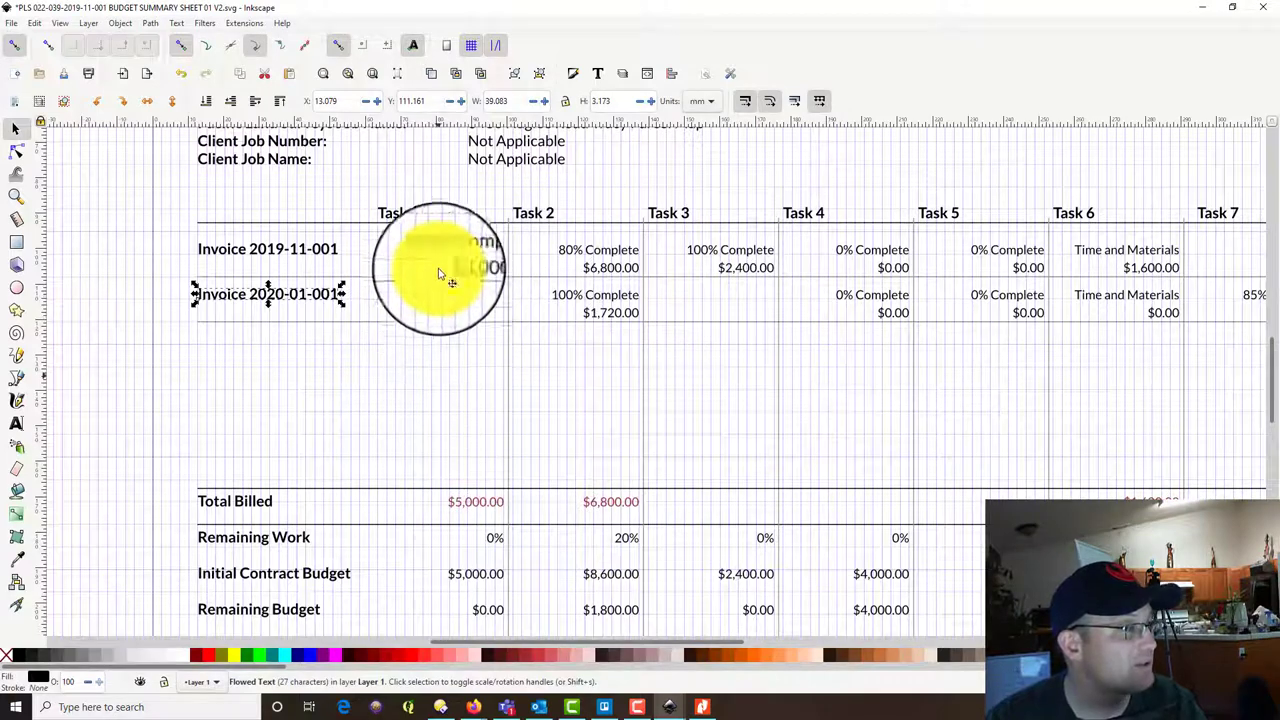
click(430, 309)
Open the Task 2 Total Billed amount in the text editor, set the editor aside and start Calculator.
scroll(432, 314, down, 1)
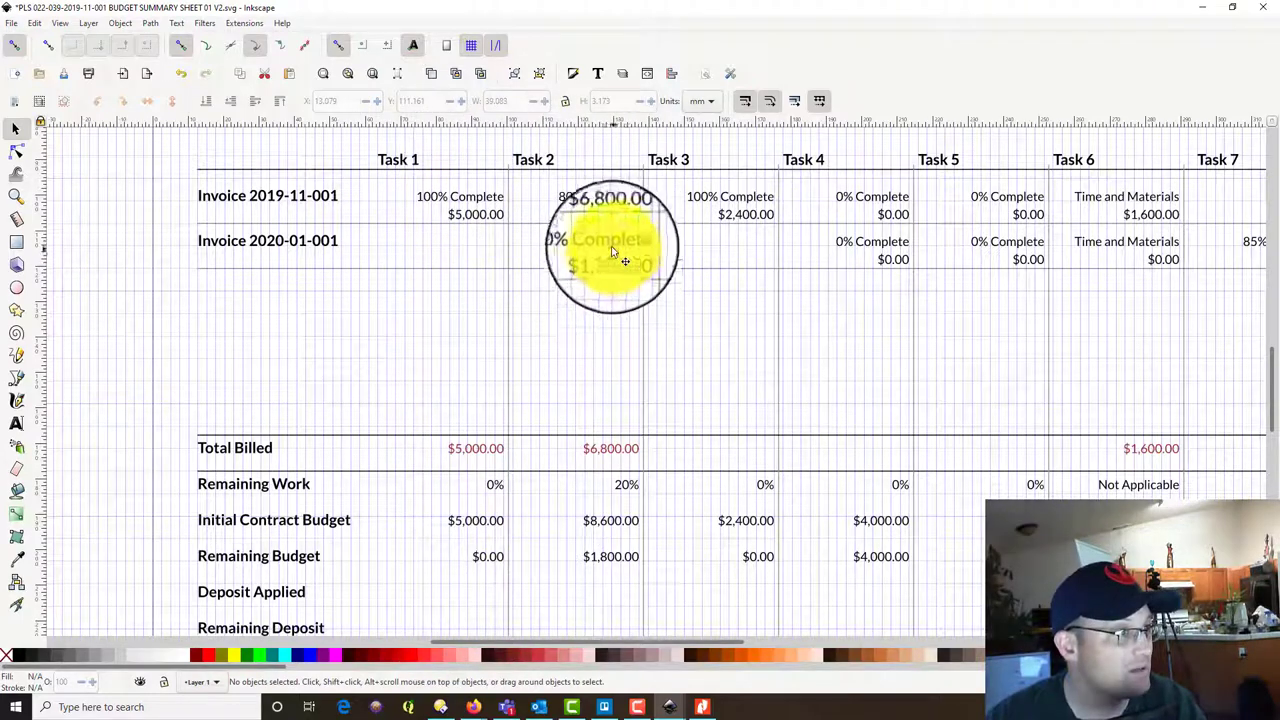
click(617, 452)
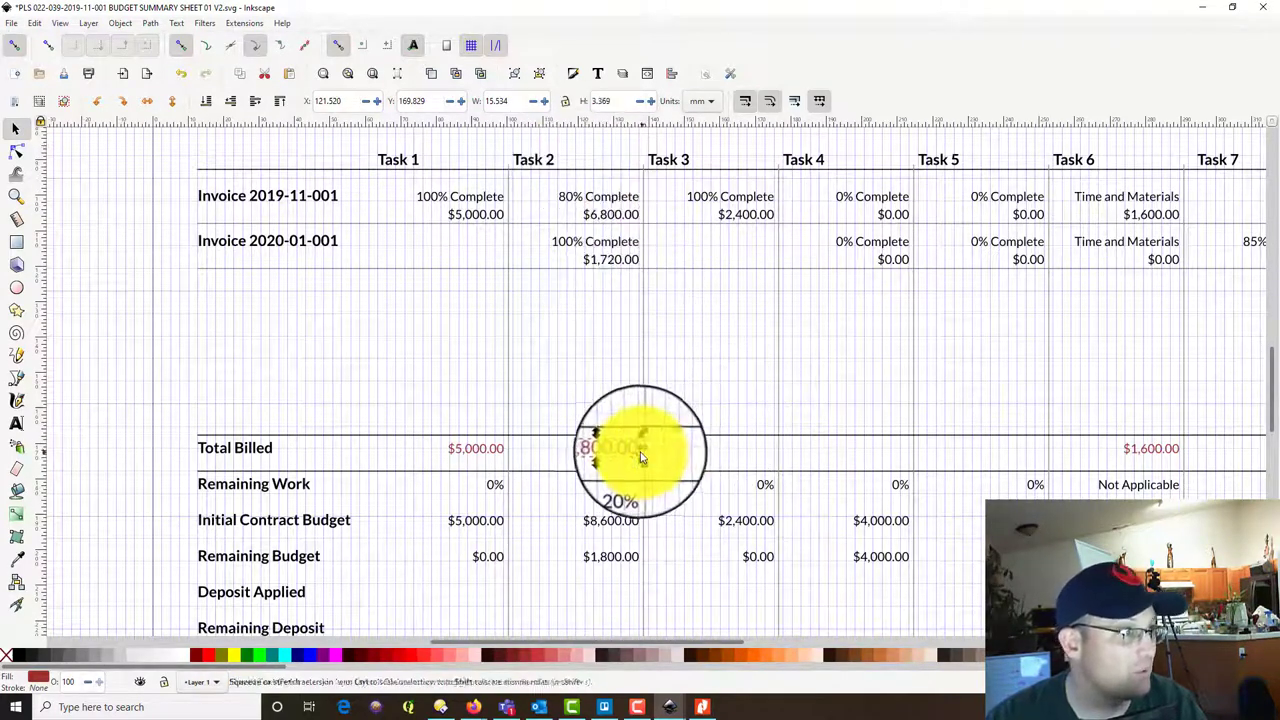
click(600, 77)
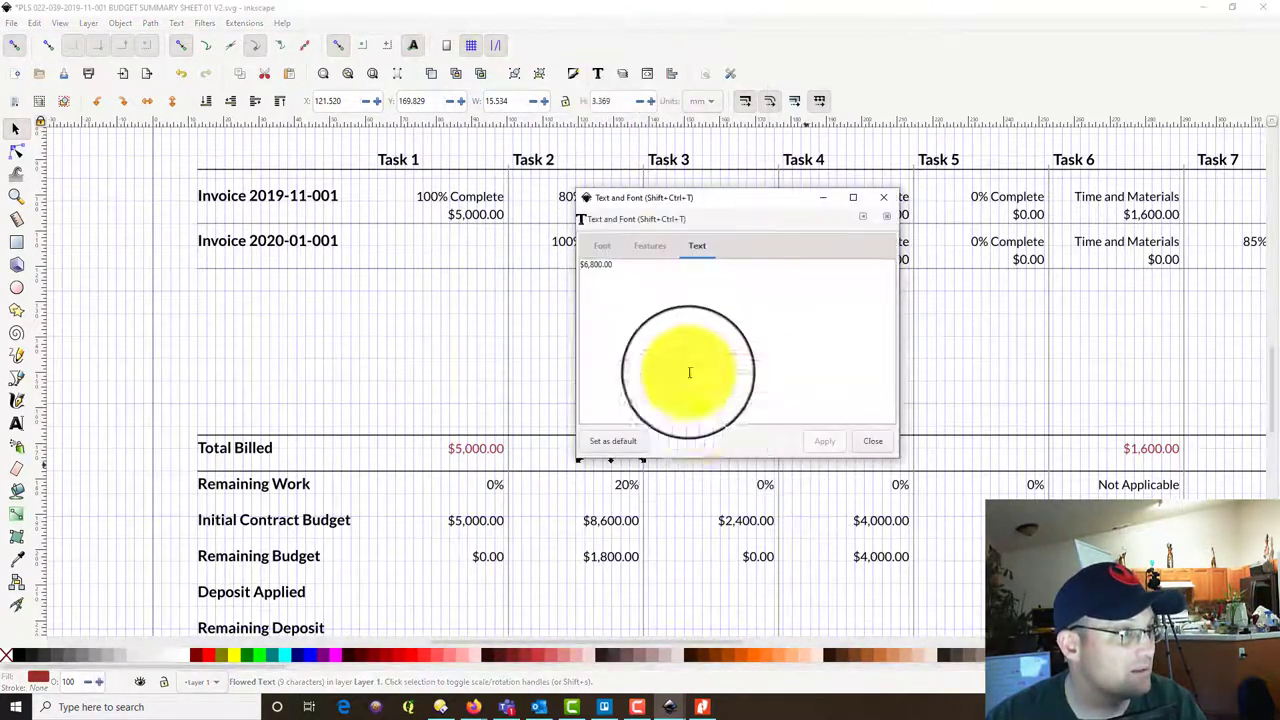
drag(709, 197, 995, 240)
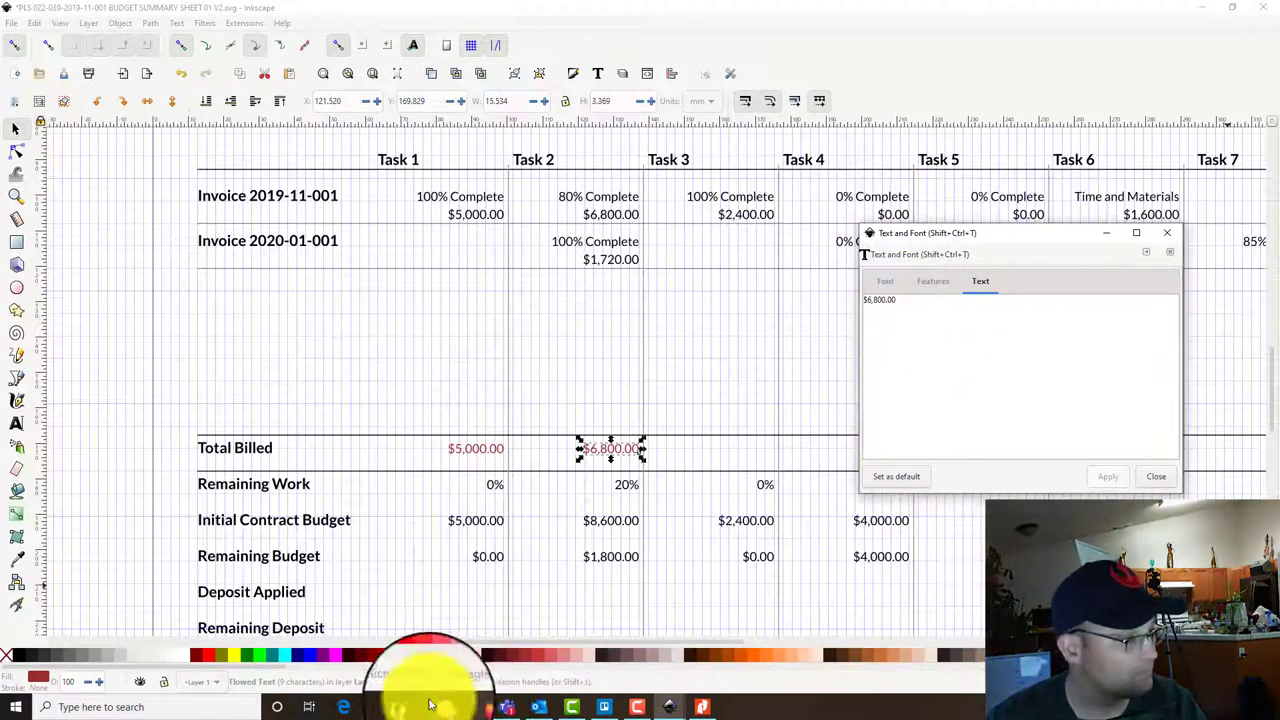
click(16, 708)
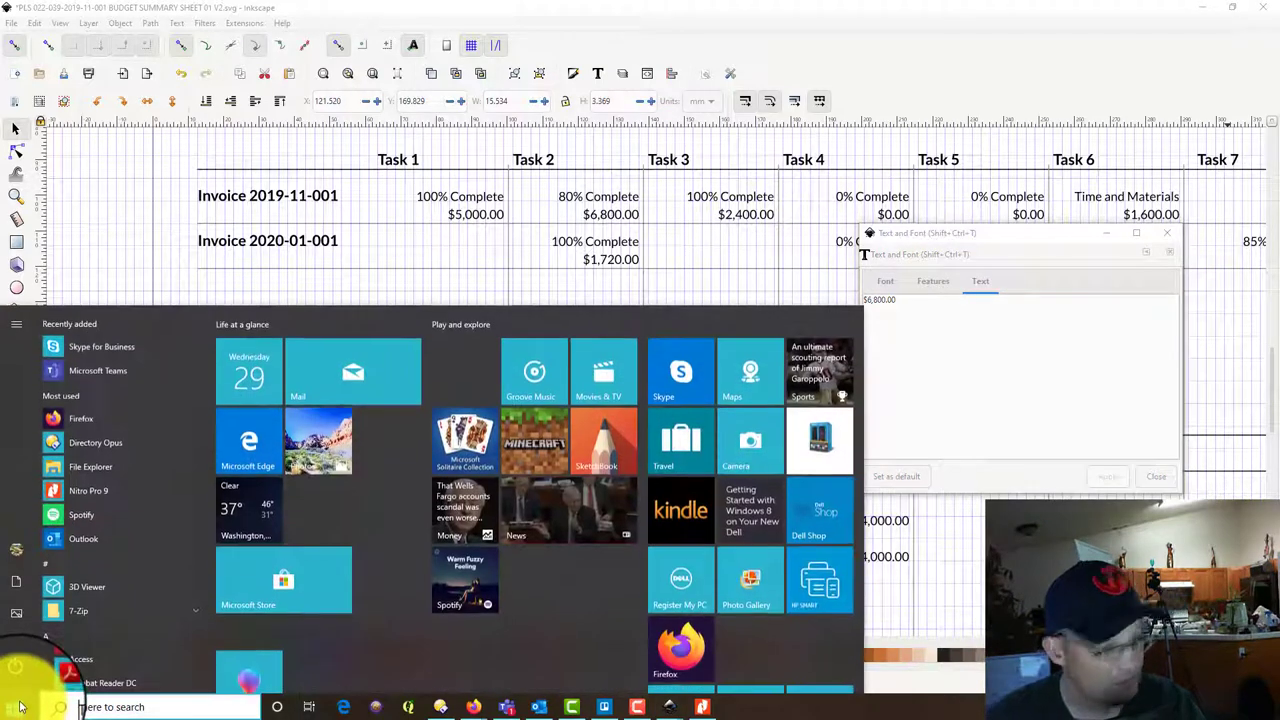
text(calc)
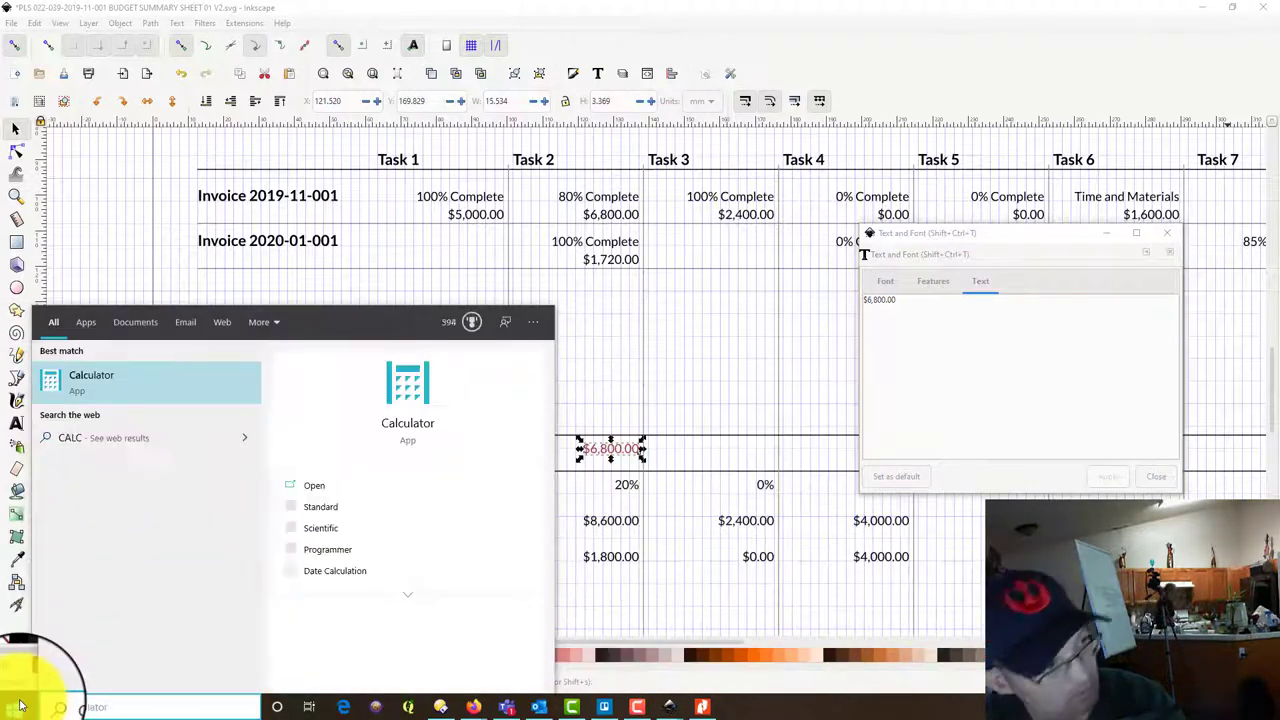
key(Return)
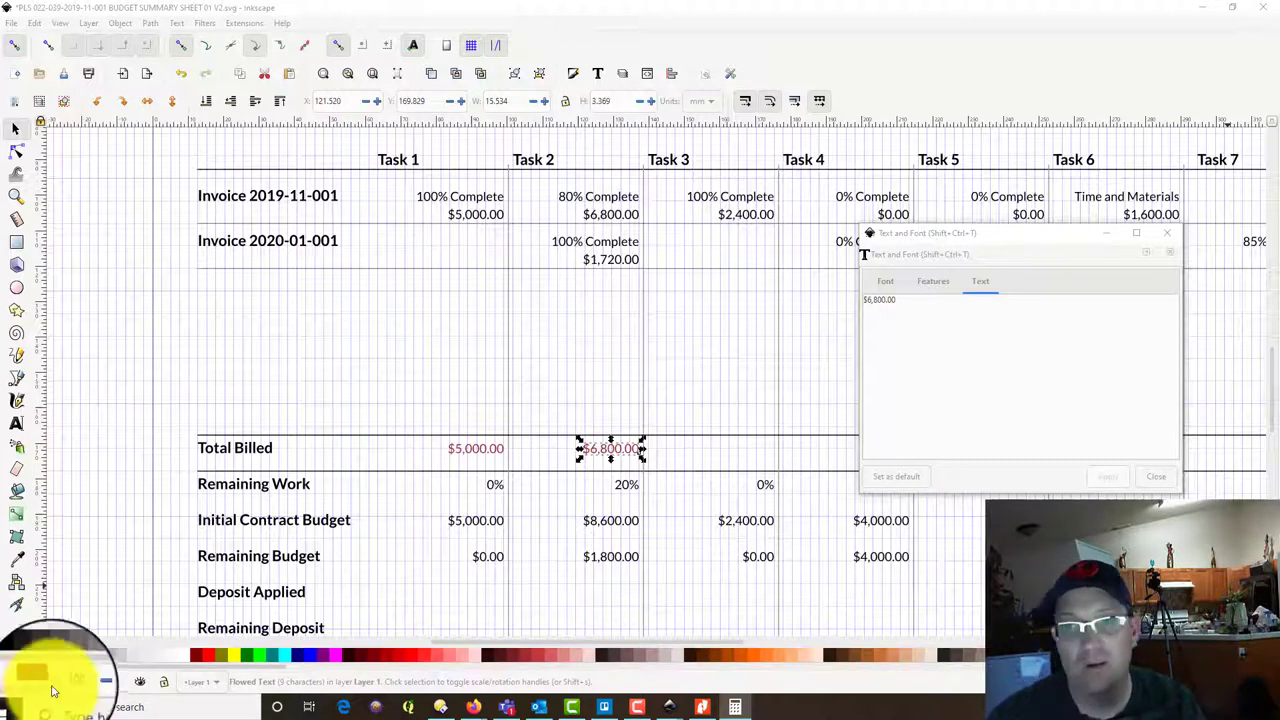
Select the Task 2 amount for invoice 2020-01-001 and check the Task 2 fee in the original contract's 2019-07-22 SCOPE-OF-SERVICES.pdf.
click(617, 260)
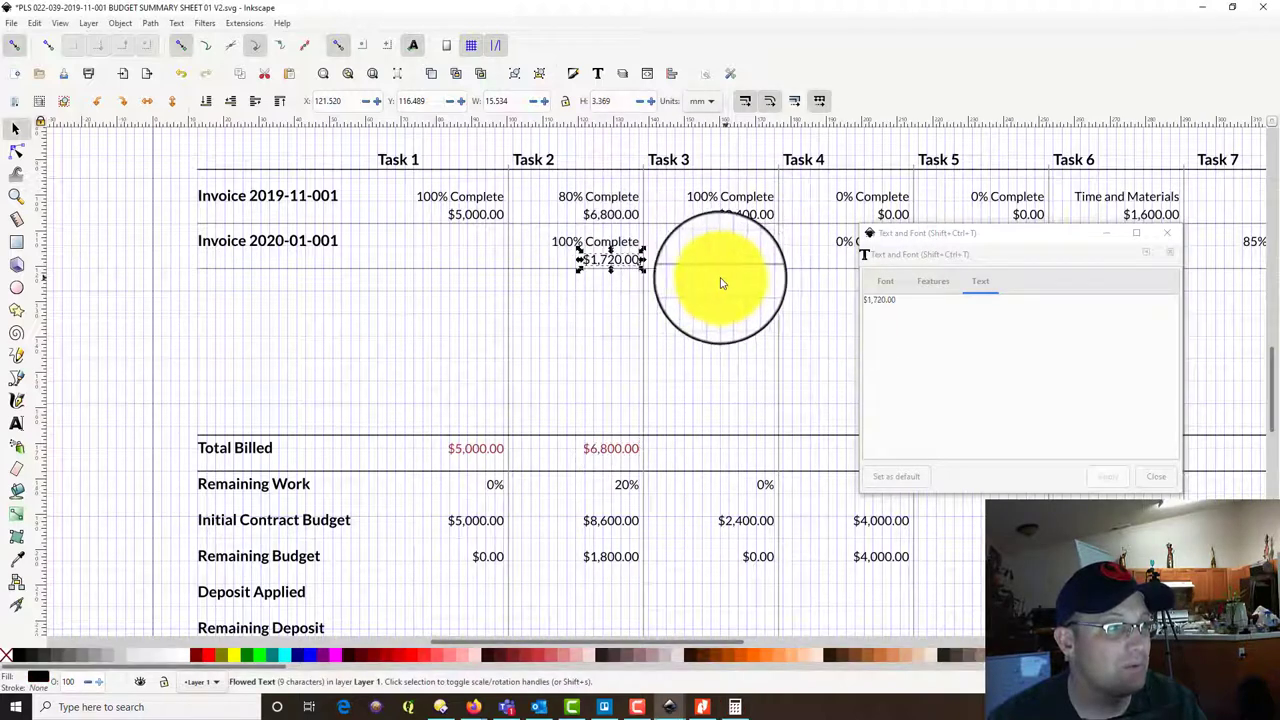
click(440, 707)
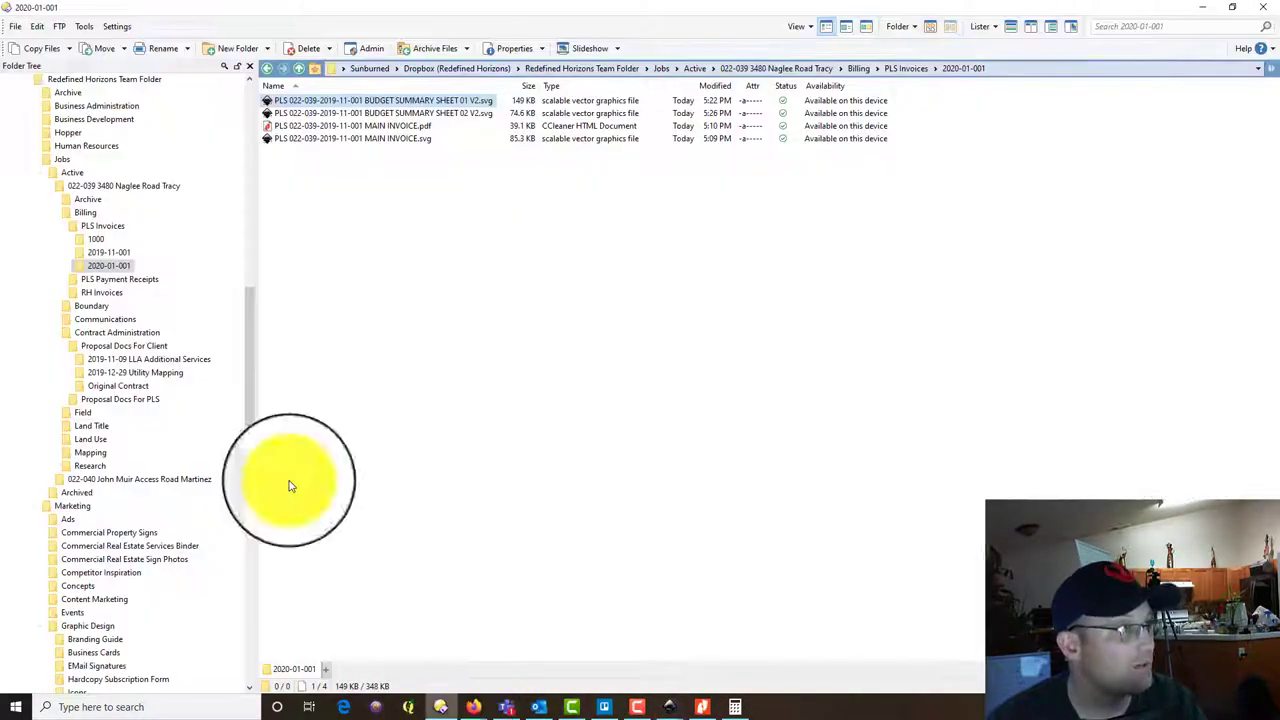
click(135, 388)
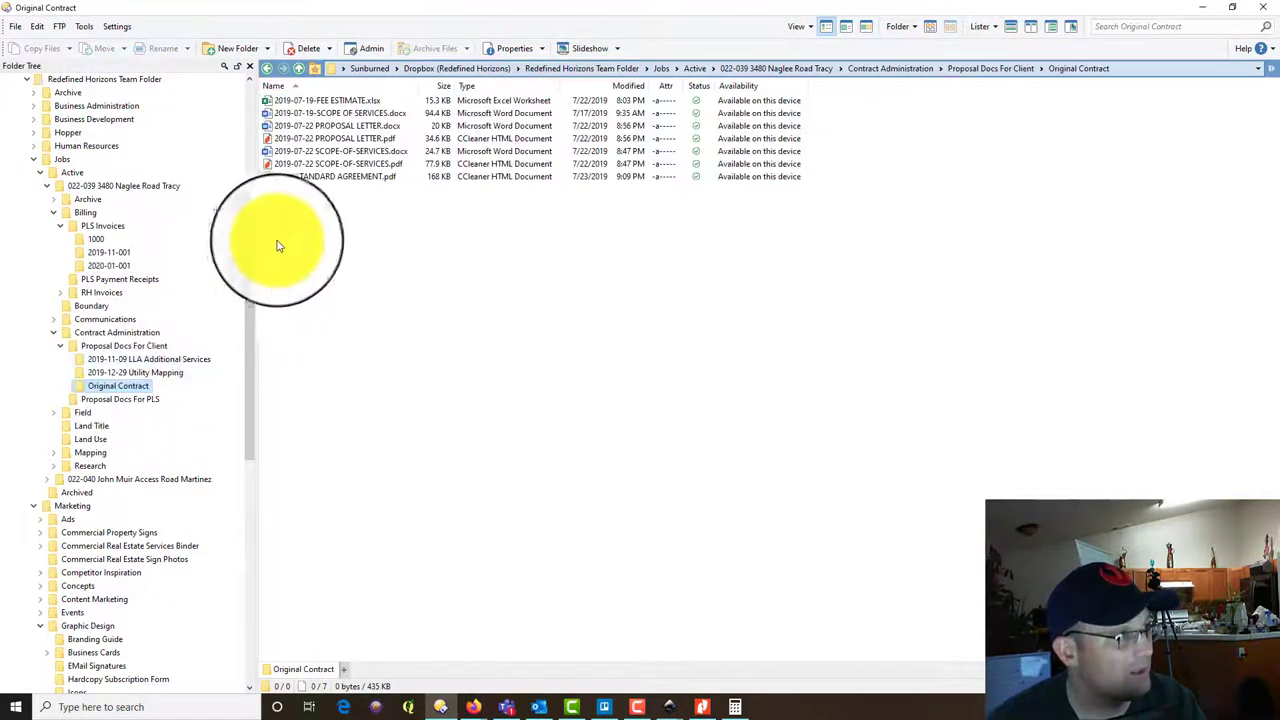
double_click(325, 167)
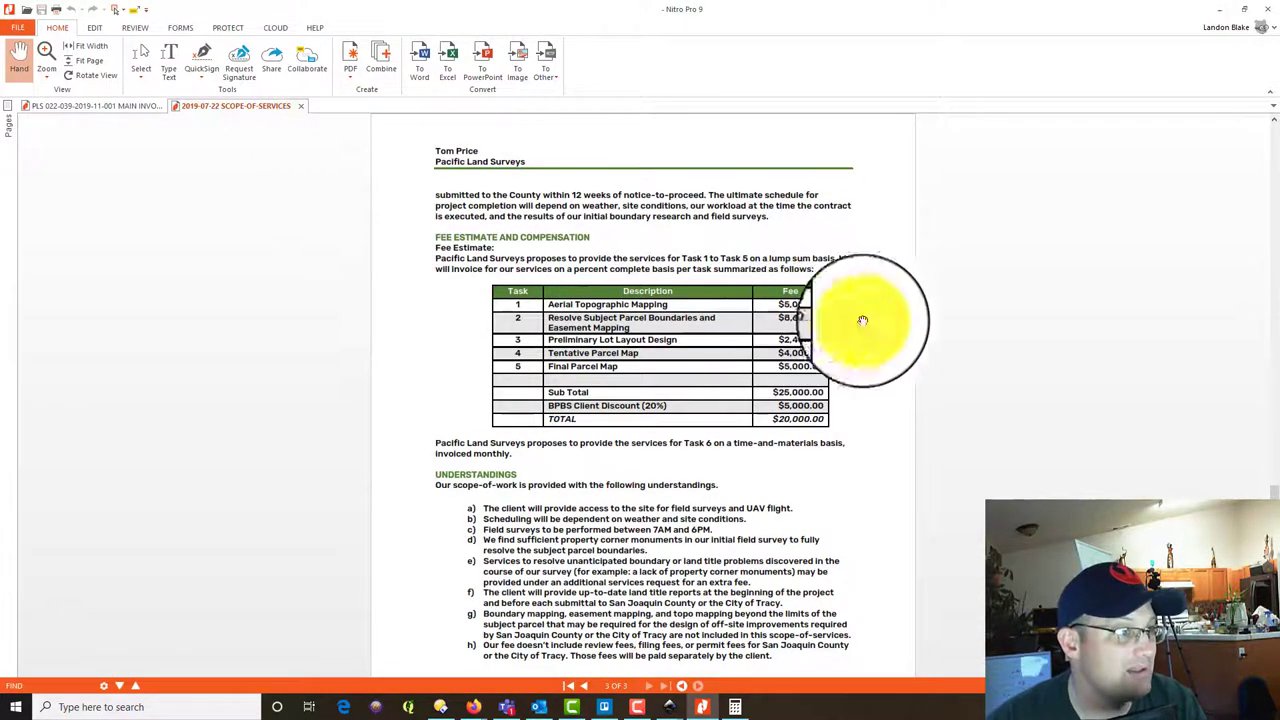
click(1270, 10)
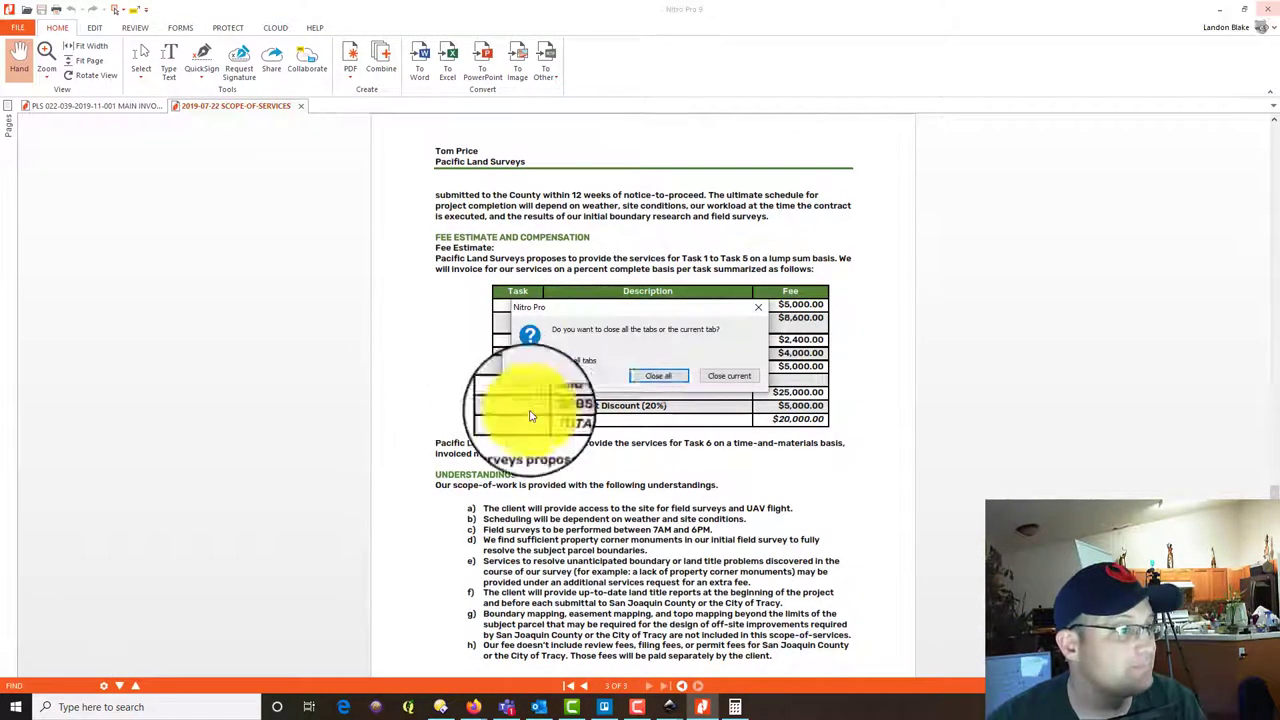
click(733, 376)
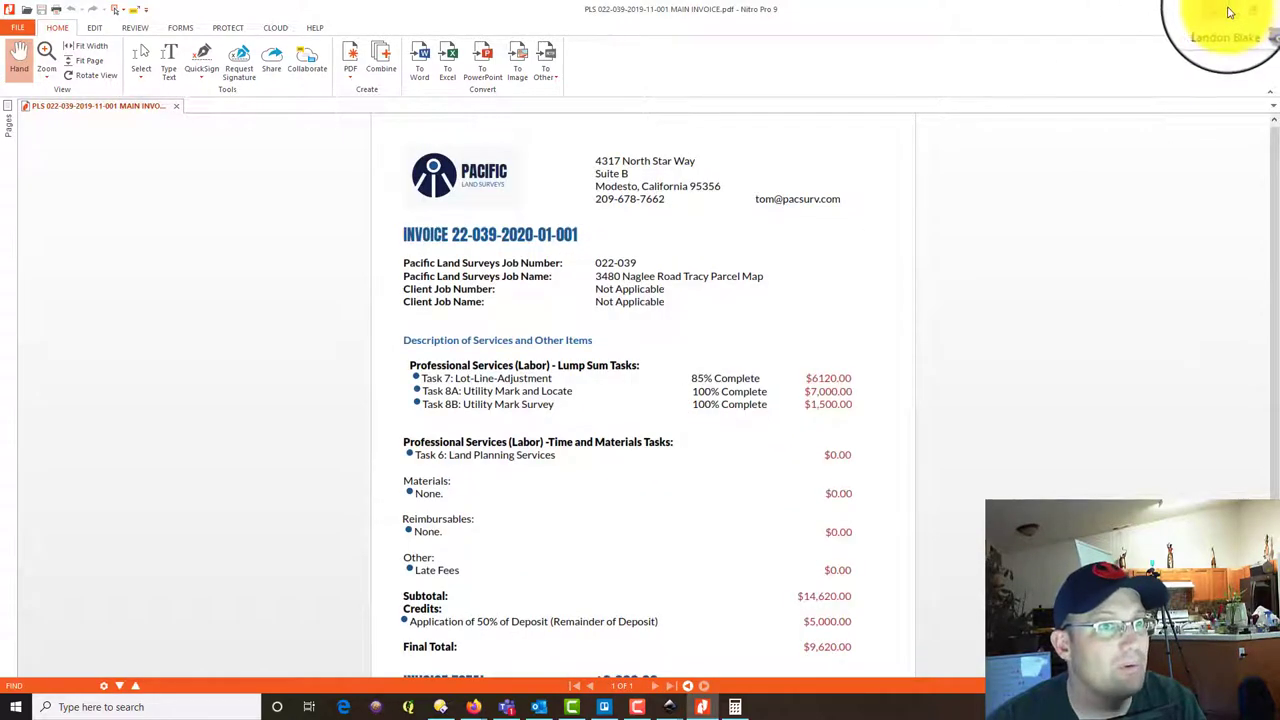
click(1230, 12)
Return to the sheet 01 drawing and set the Task 2 amount for invoice 2020-01-001 to $1,800.00.
mouse_move(668, 710)
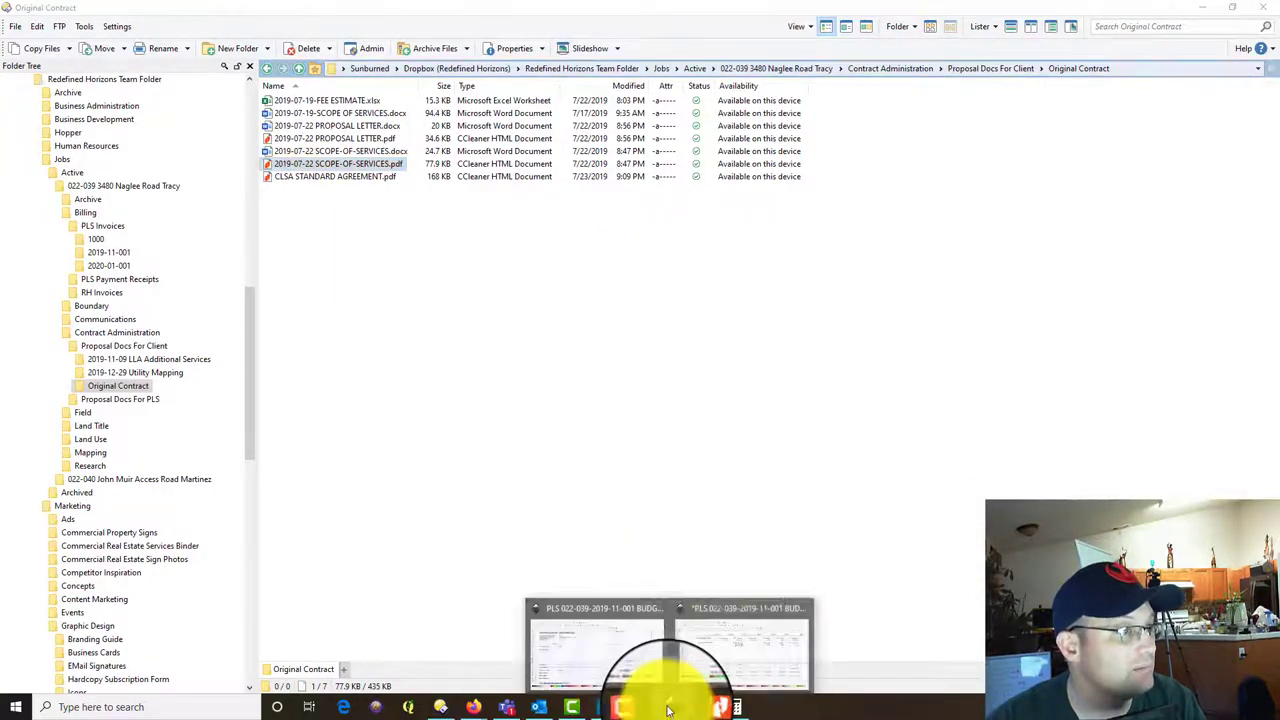
click(757, 643)
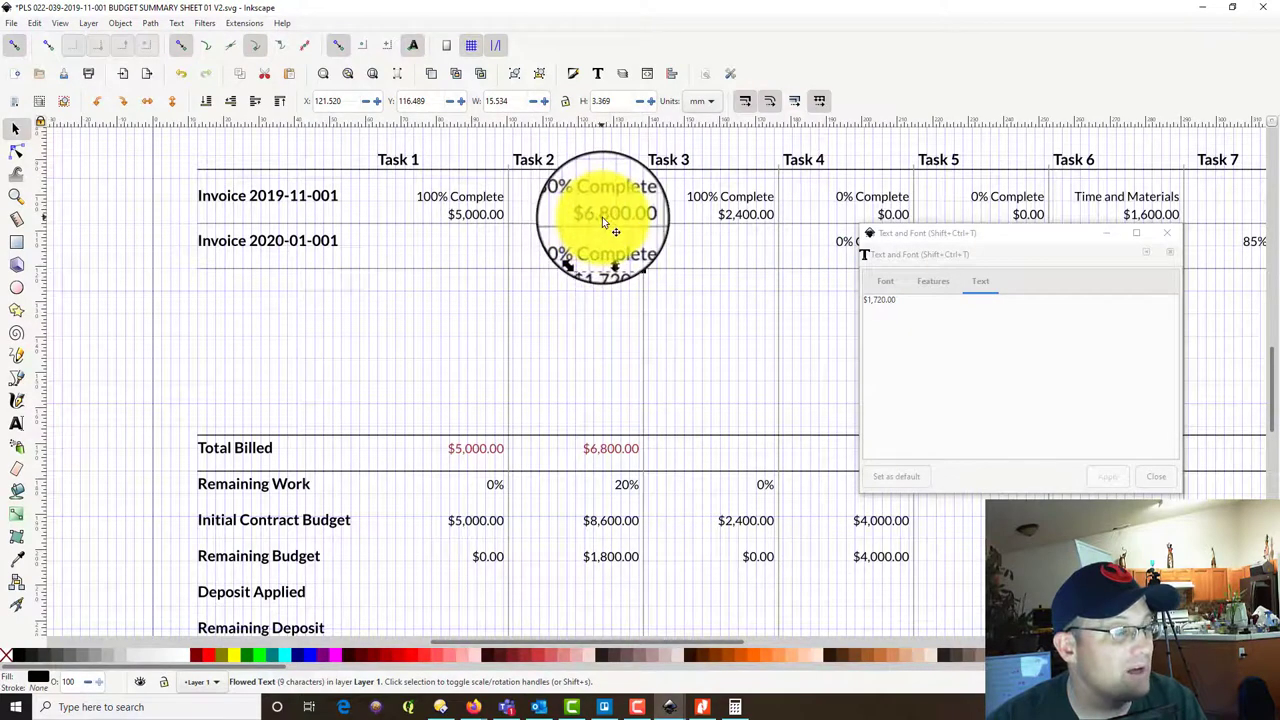
drag(868, 299, 886, 304)
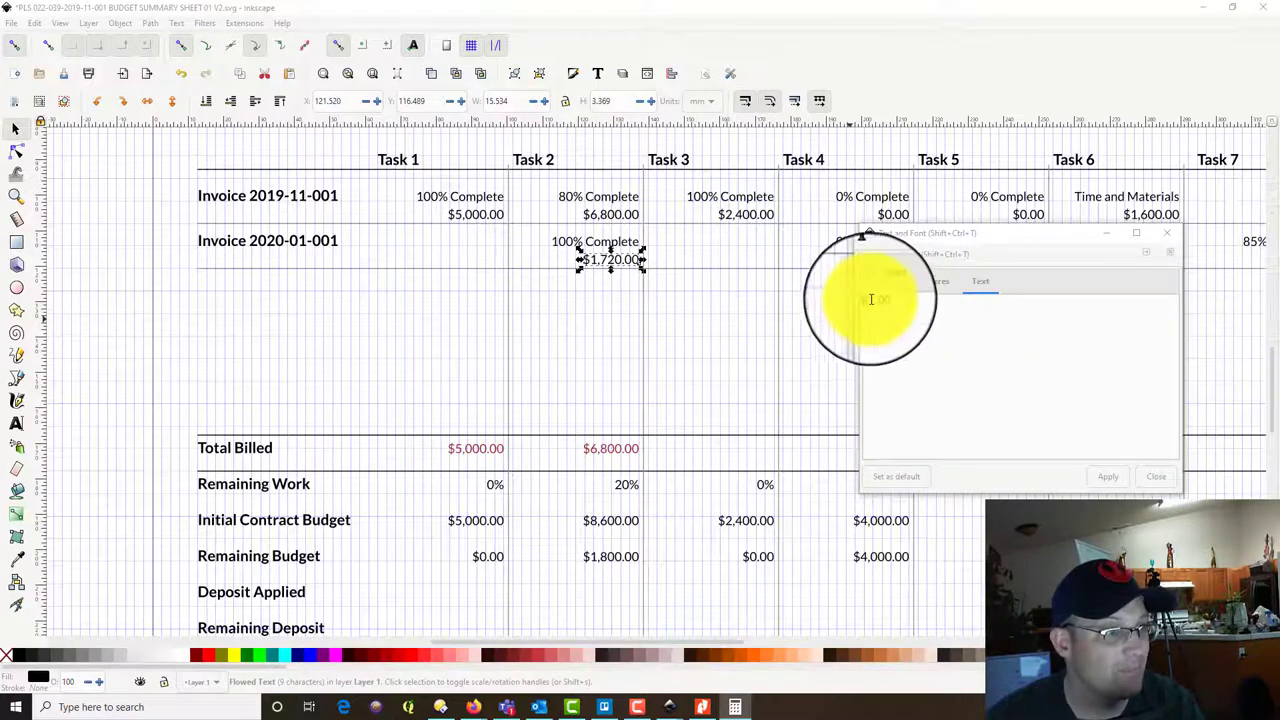
click(871, 299)
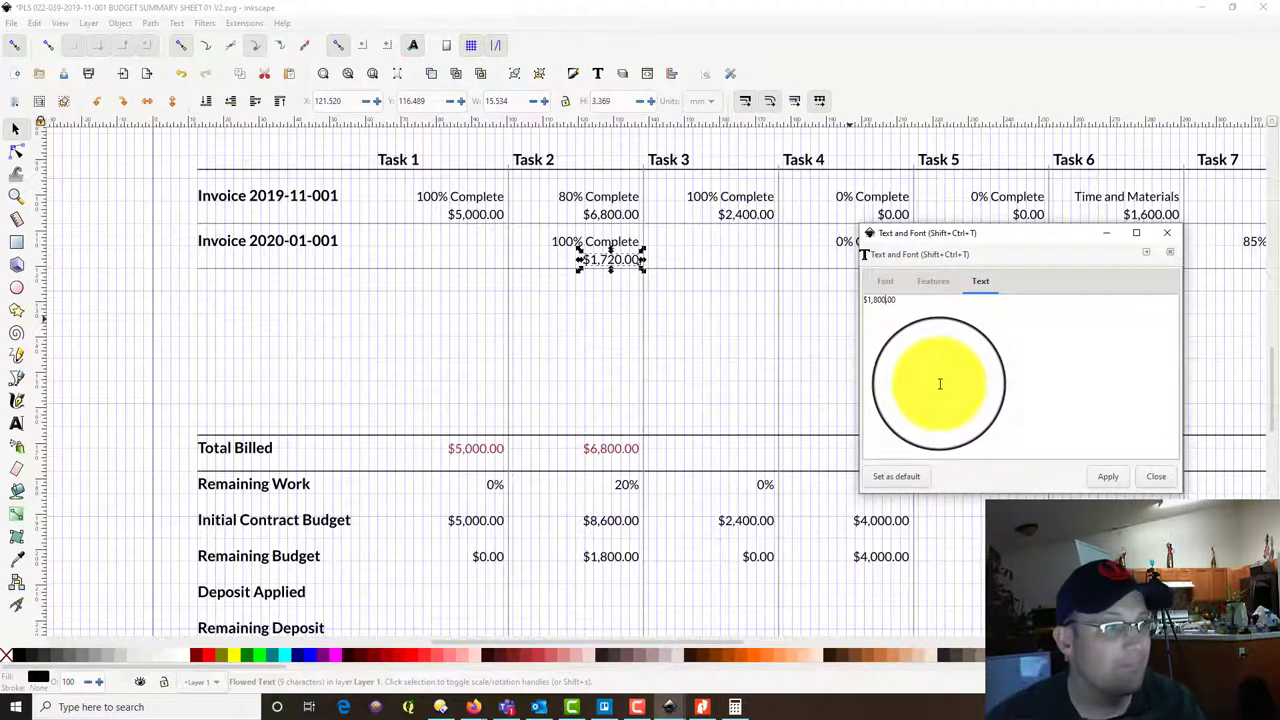
click(1120, 487)
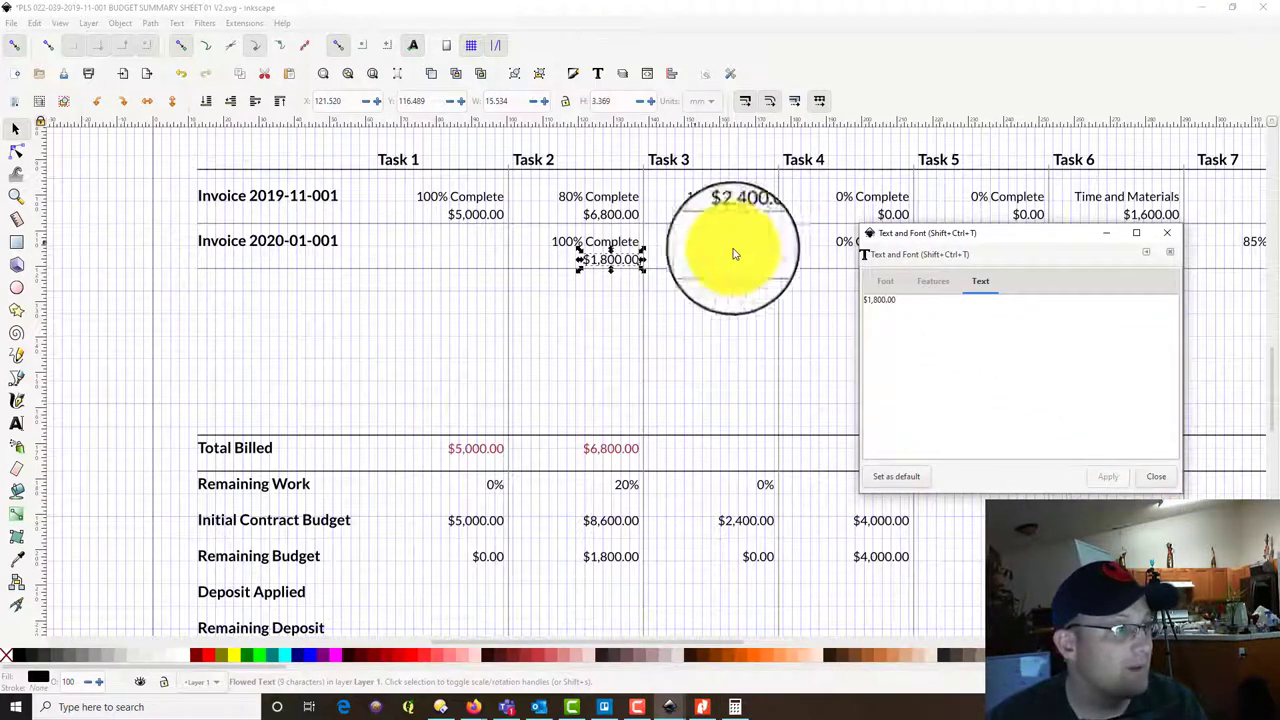
Set the Task 2 amount in the Total Billed row to $8,600.00.
click(626, 449)
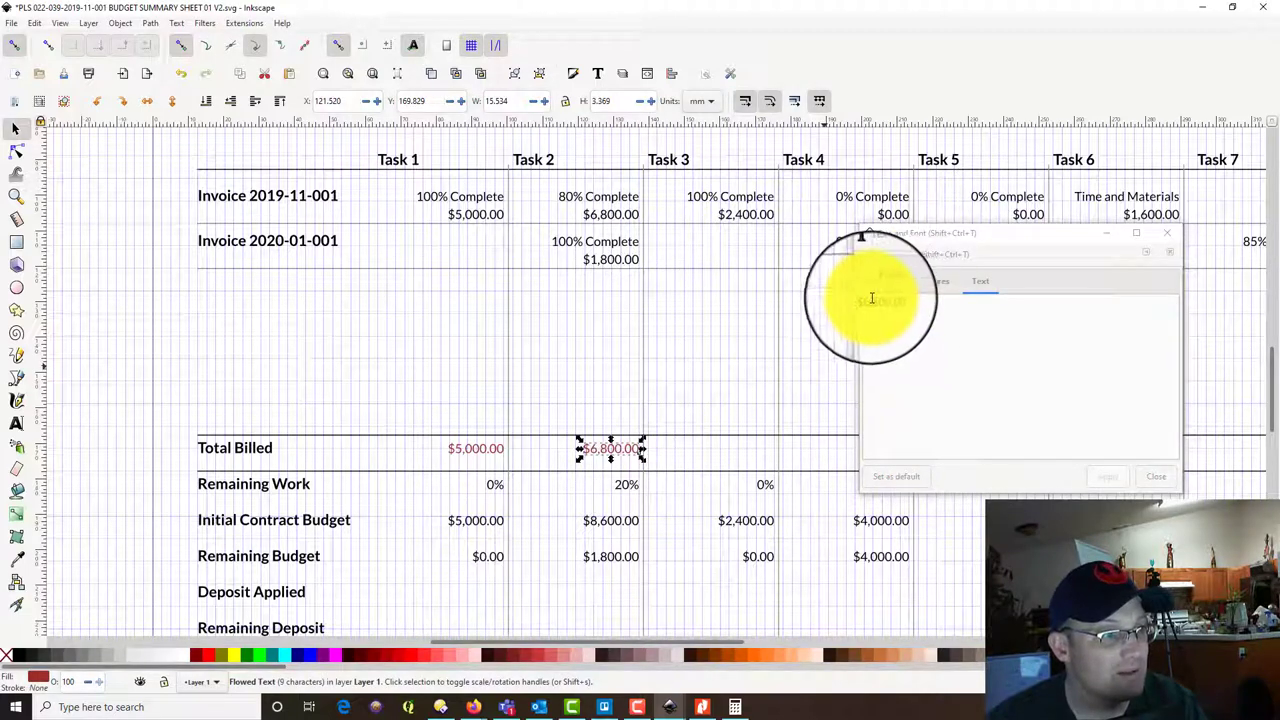
drag(865, 300, 887, 304)
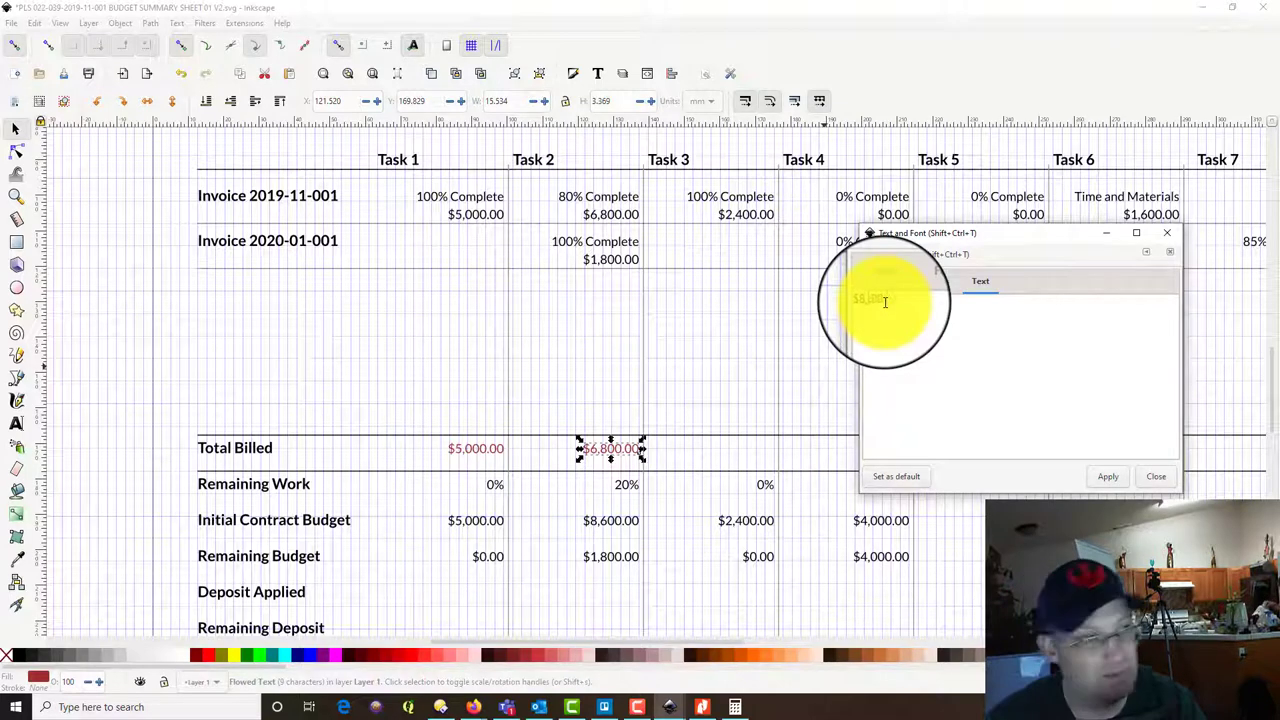
click(1106, 476)
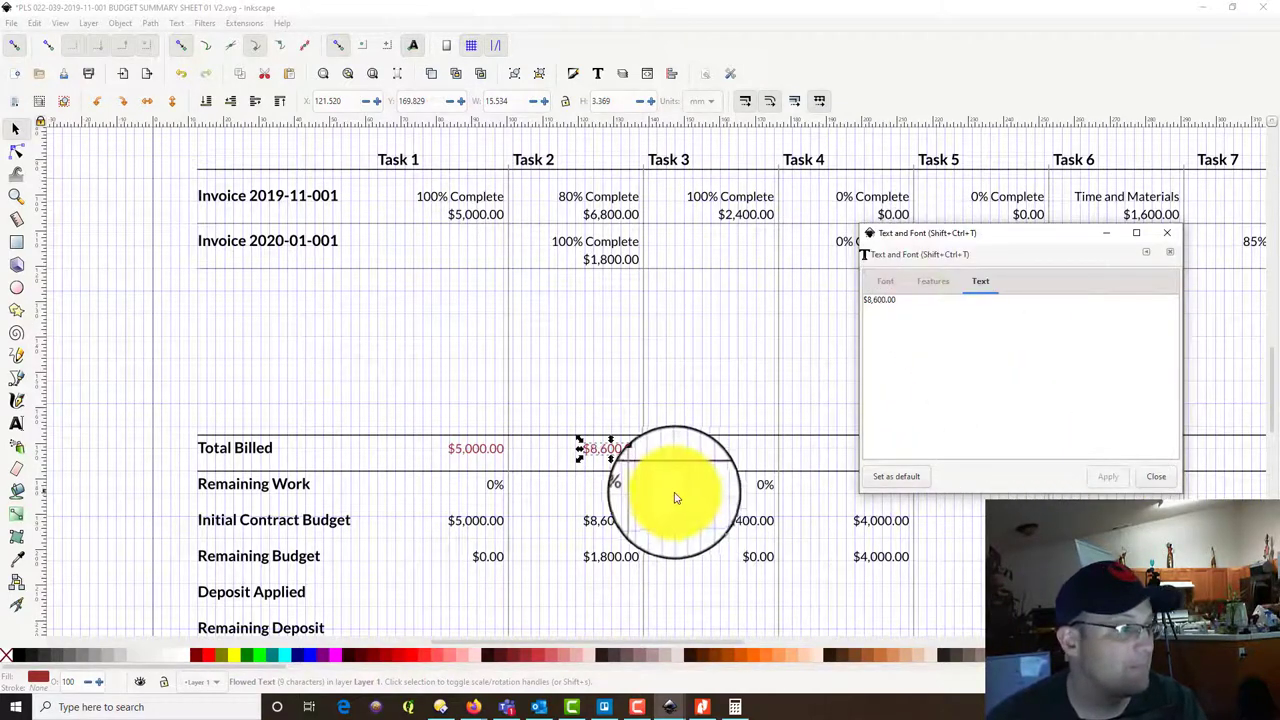
Set the Task 2 Remaining Work value to 0% and select the Task 2 Initial Contract Budget amount.
click(626, 488)
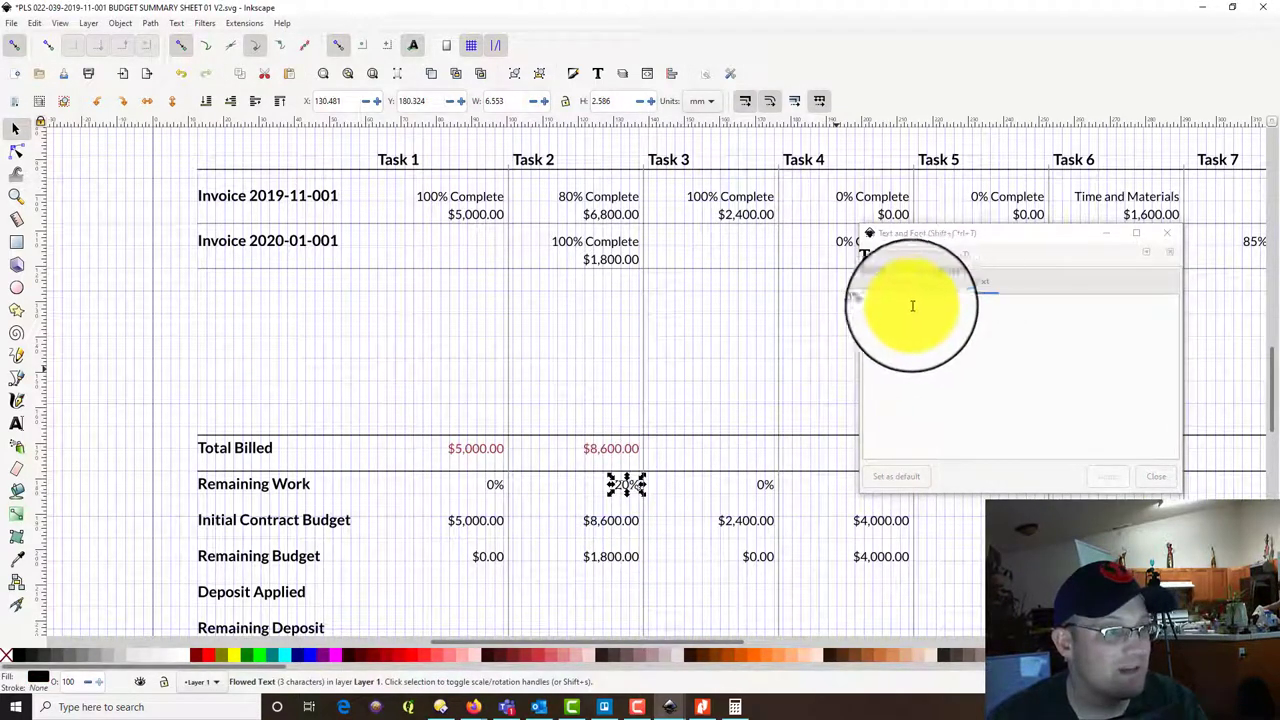
click(872, 298)
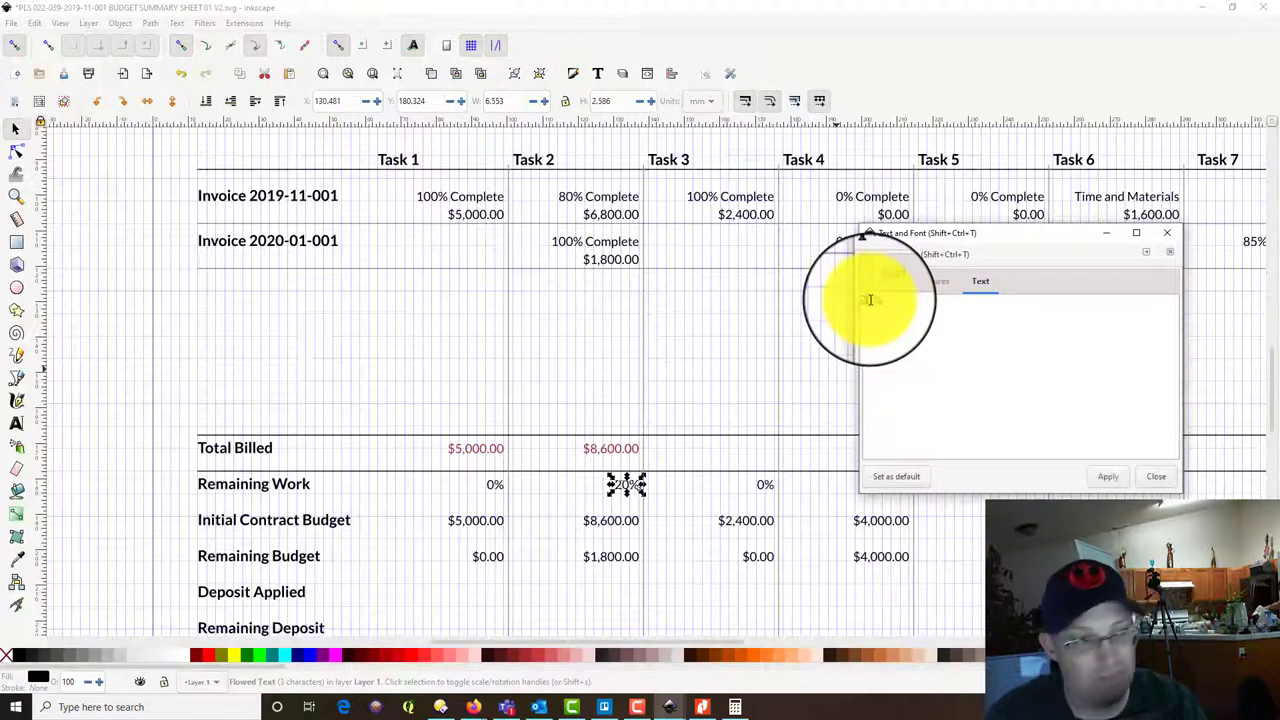
key(BackSpace)
click(1104, 480)
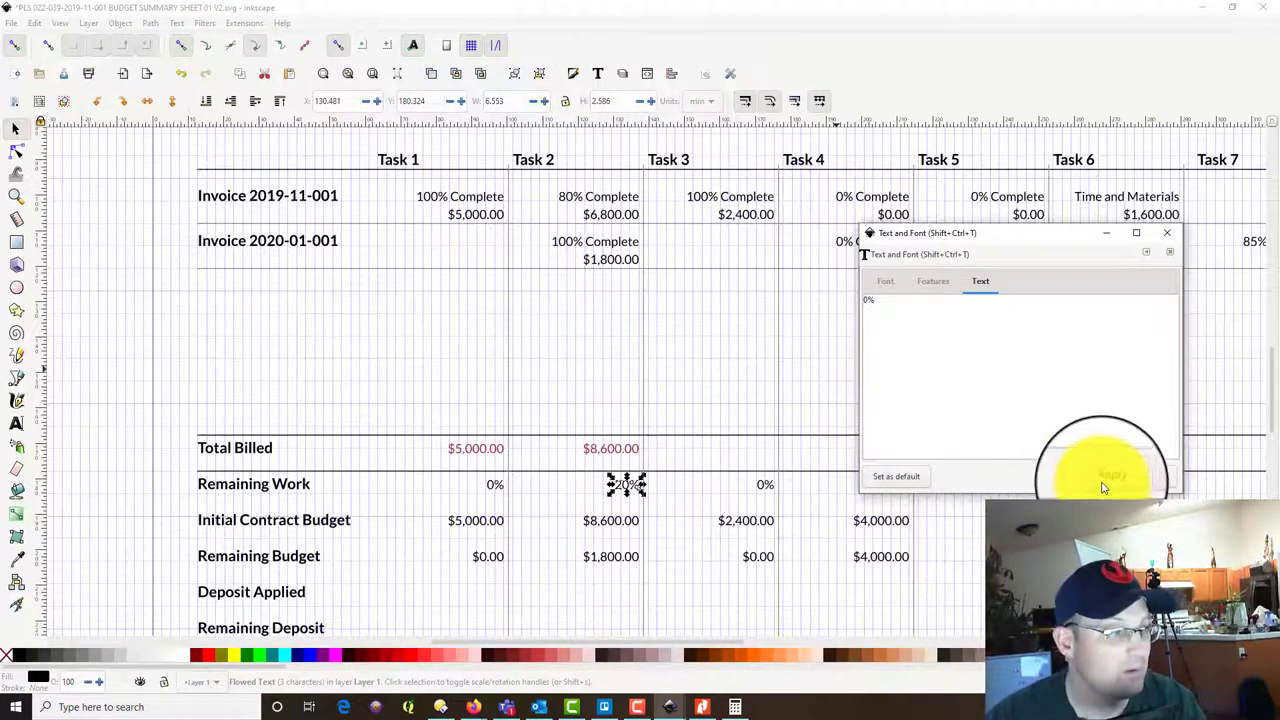
scroll(668, 468, down, 3)
click(612, 415)
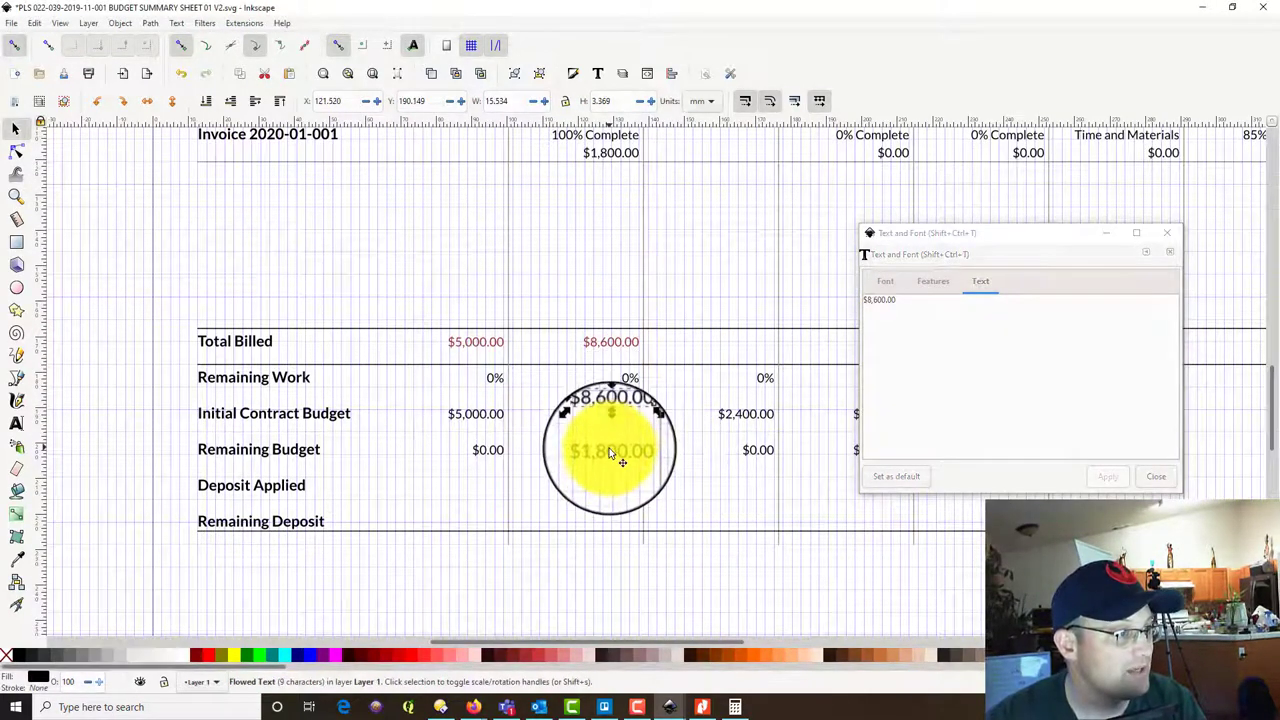
Set the Remaining Budget entry in the Task 2 column to $0.00.
click(612, 452)
click(916, 325)
drag(890, 299, 873, 298)
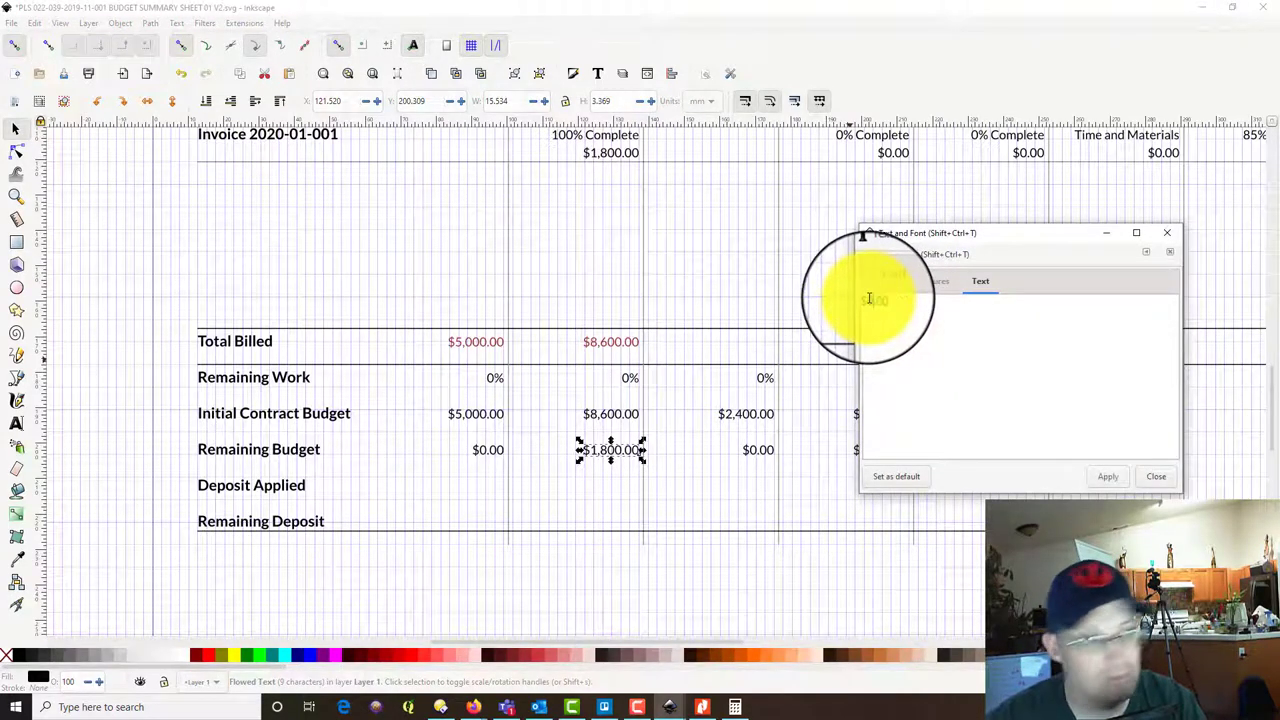
click(1110, 480)
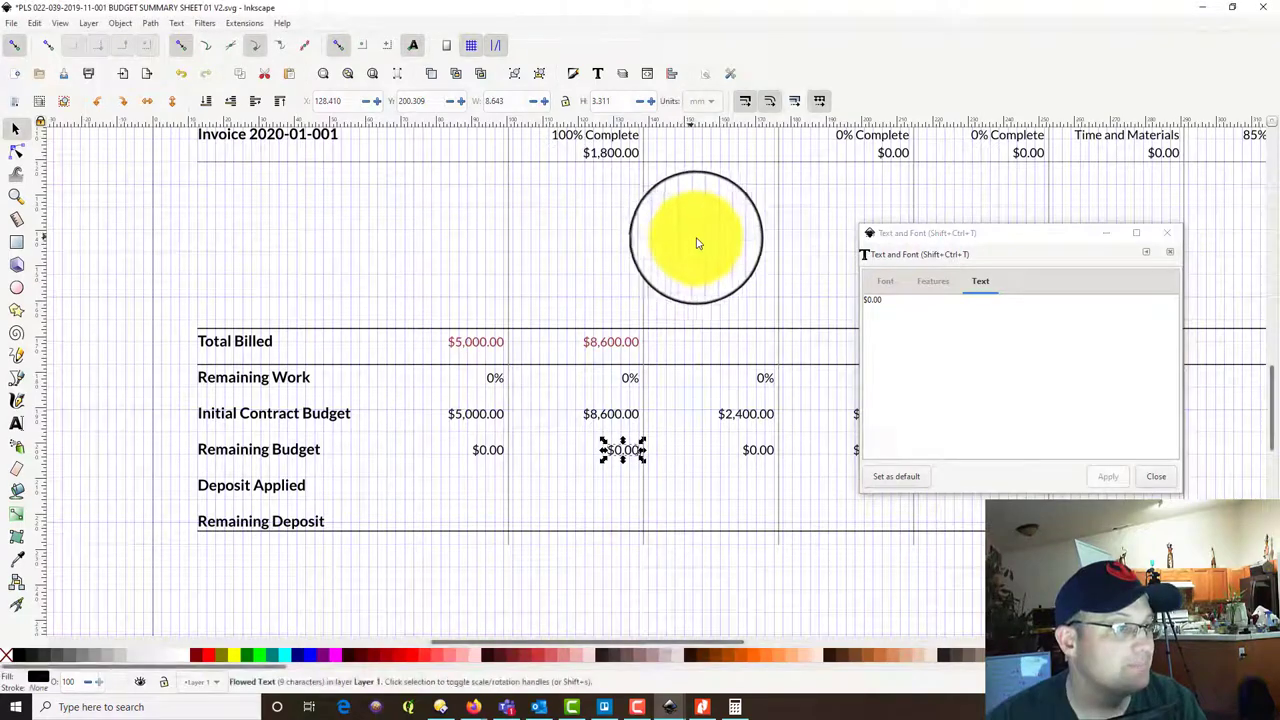
click(671, 240)
Select the Total Billed, Remaining Work, Initial Contract Budget and Remaining Budget entries in the Task 6 column together.
scroll(794, 269, up, 4)
drag(790, 345, 604, 280)
drag(693, 270, 569, 297)
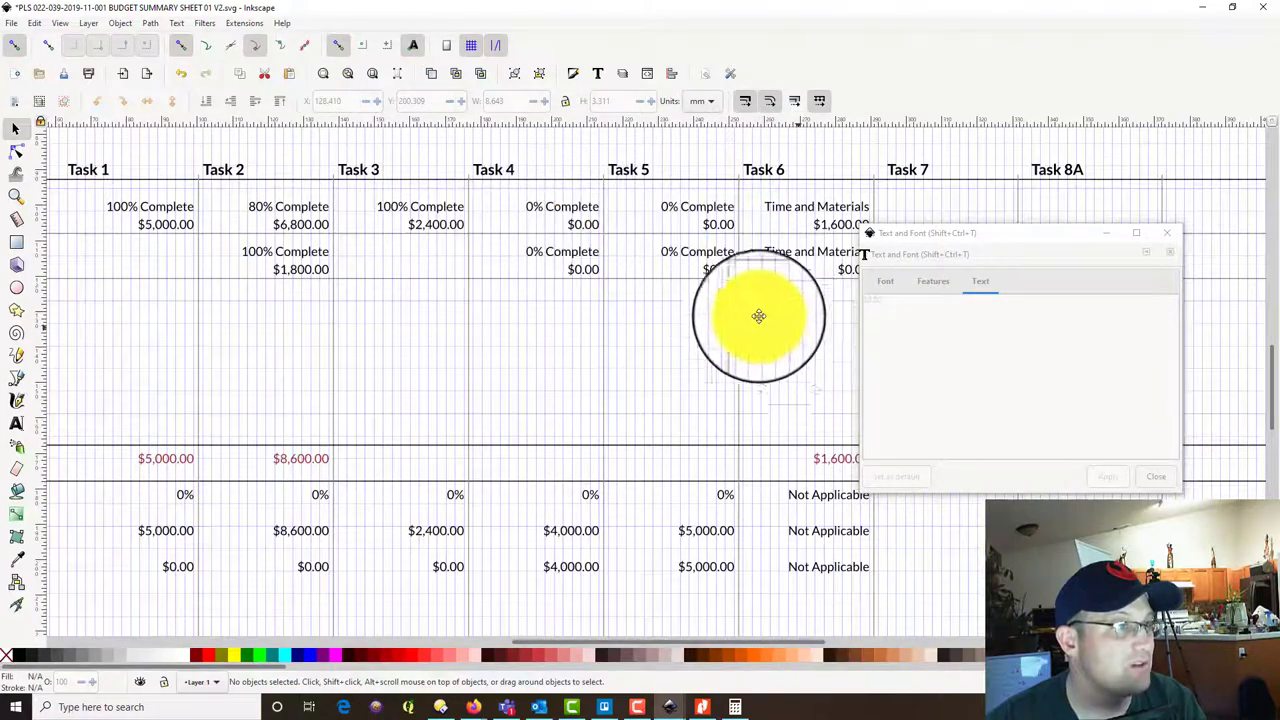
drag(760, 314, 650, 272)
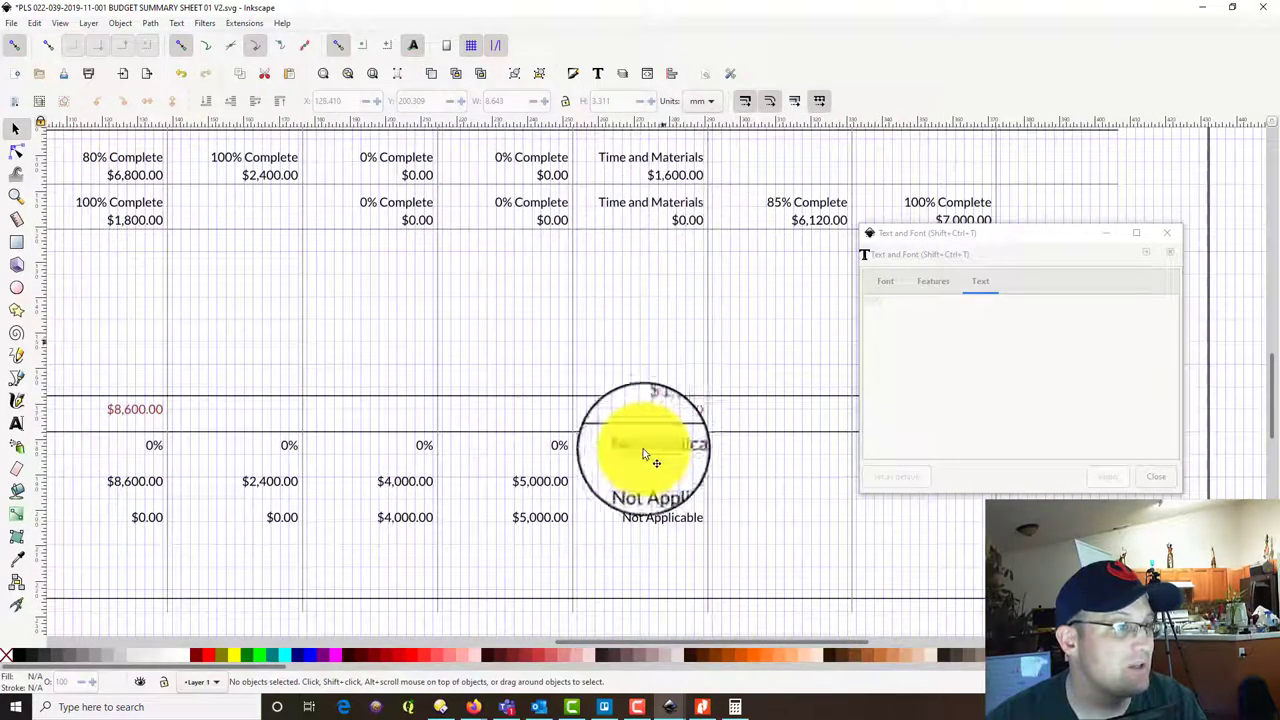
drag(766, 360, 621, 278)
drag(465, 349, 630, 482)
key(ctrl+shift+d)
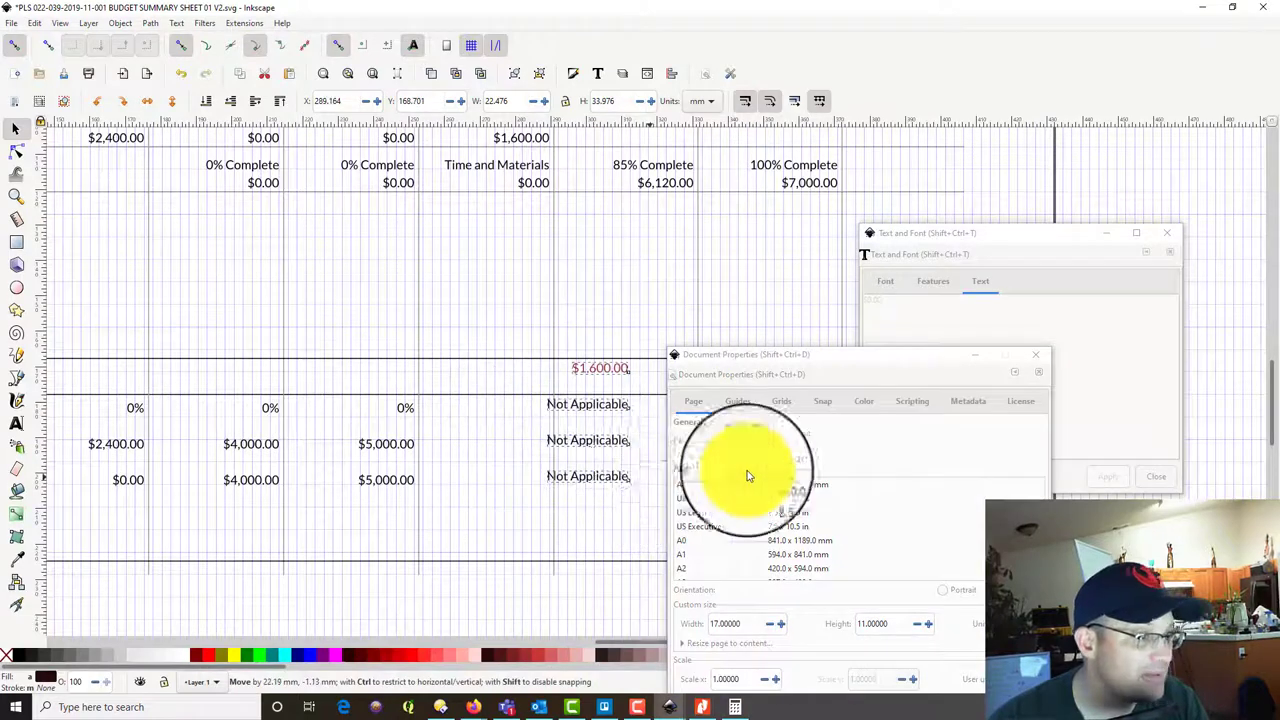
click(1031, 356)
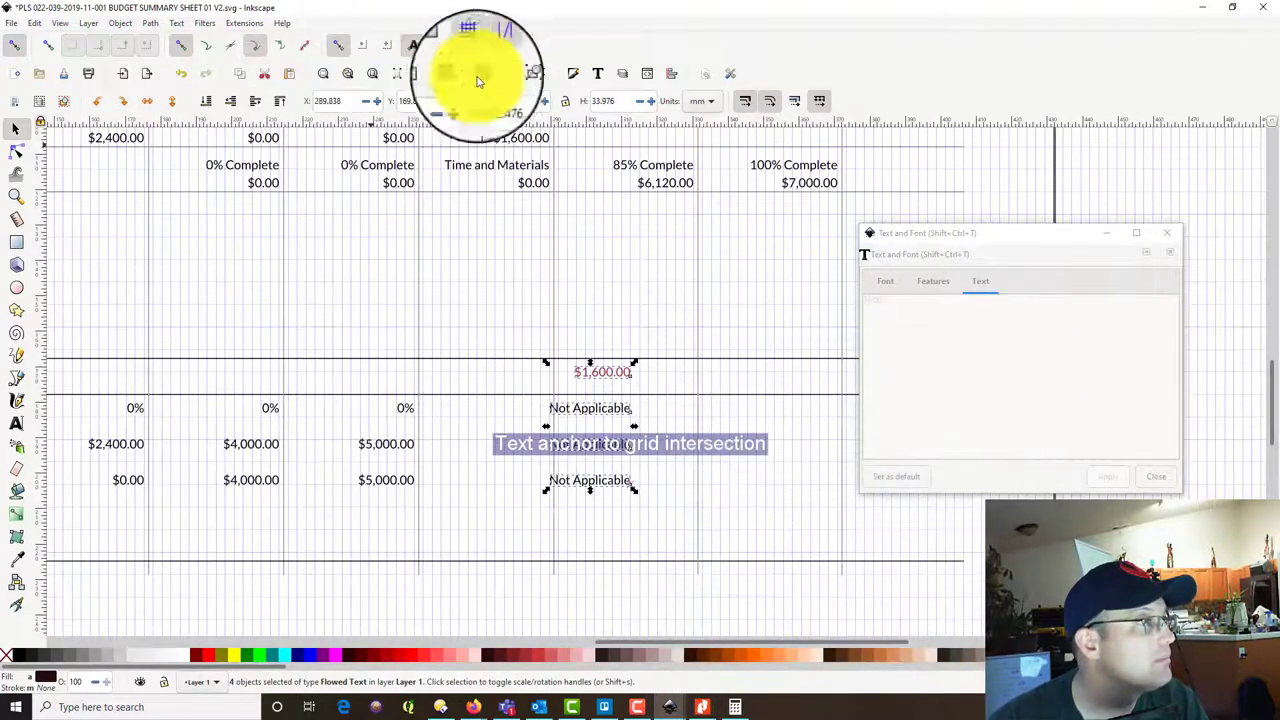
click(34, 22)
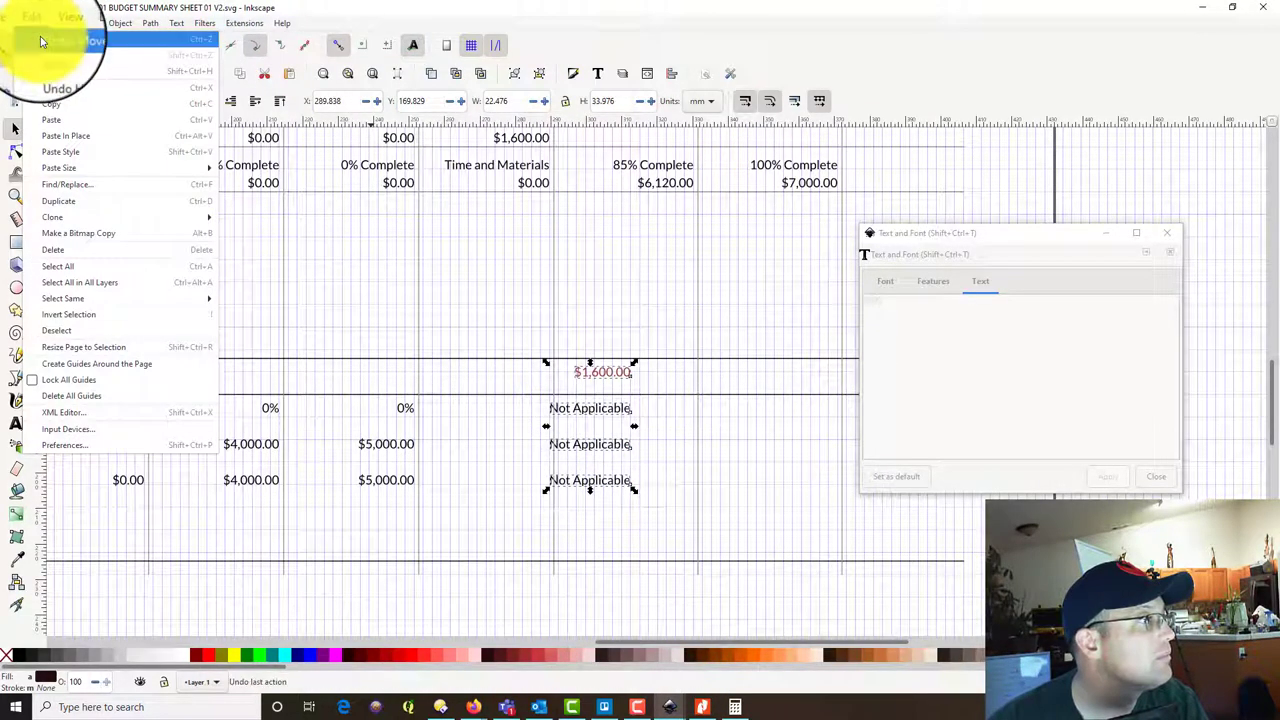
click(40, 36)
Duplicate the four selected Task 6 entries and align the copies with the matching rows of the Task 7 column.
click(40, 27)
click(110, 199)
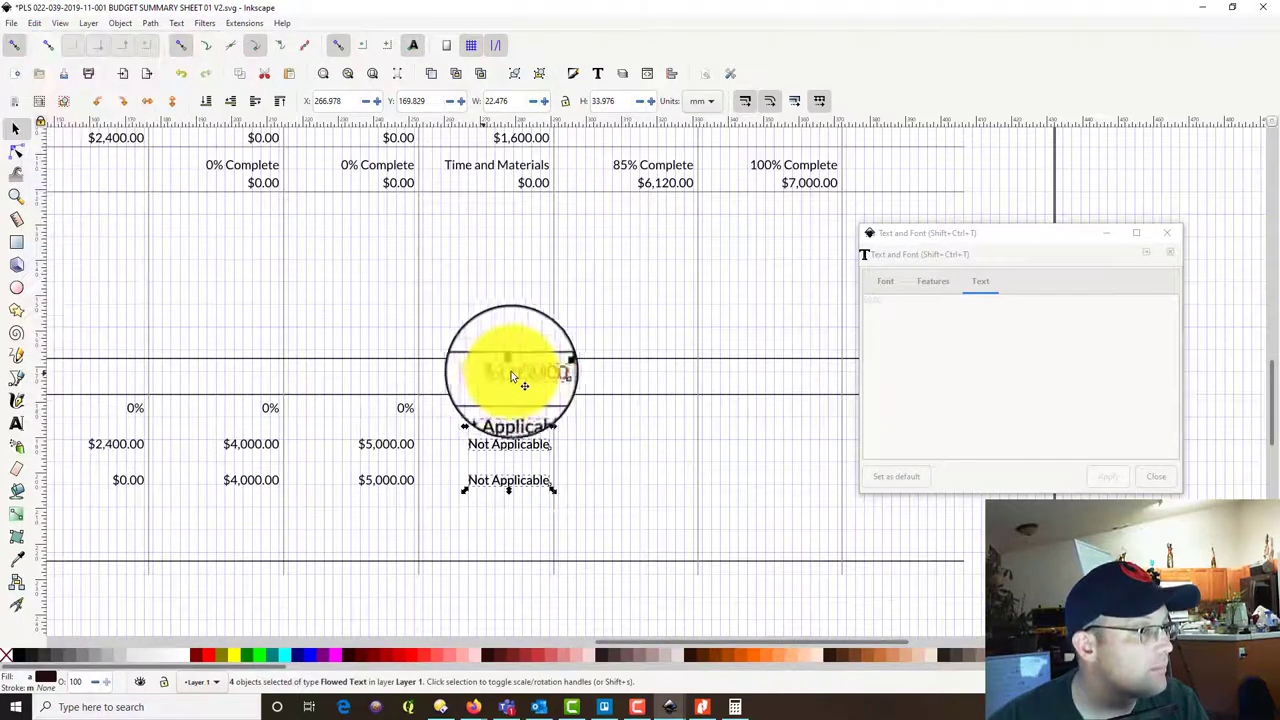
drag(511, 371, 671, 412)
click(781, 474)
scroll(678, 412, up, 2)
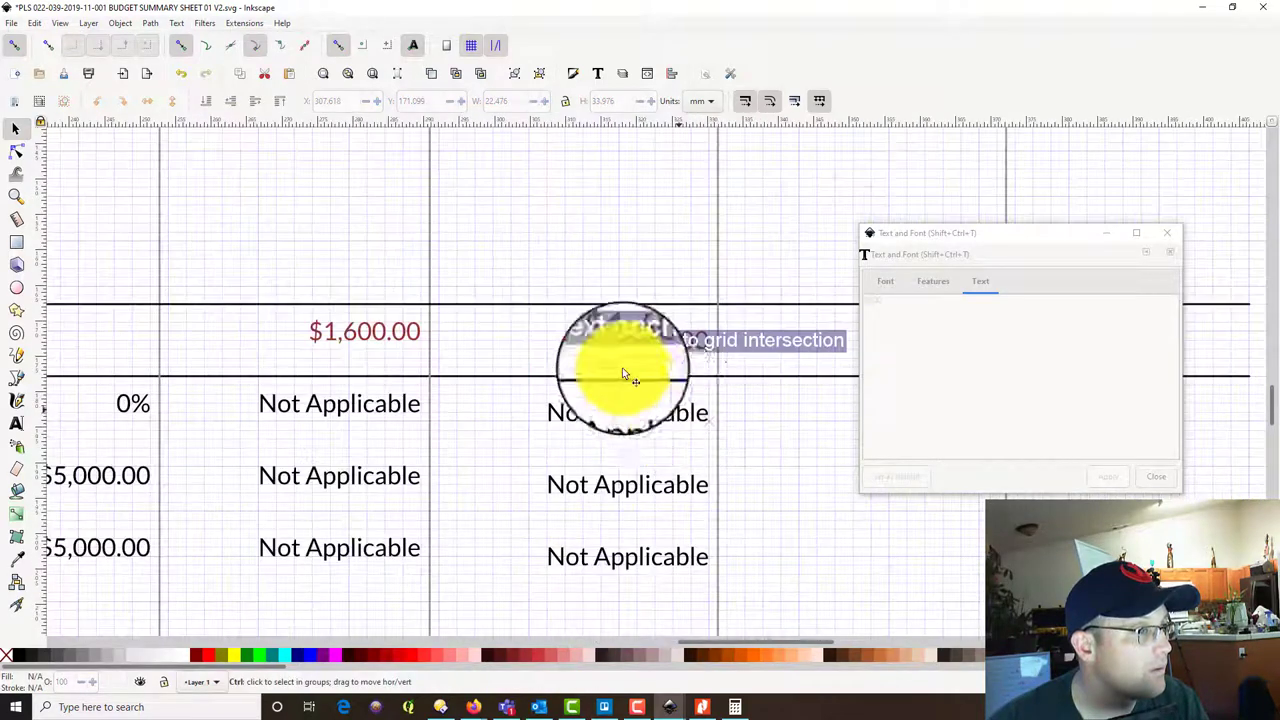
drag(450, 215, 786, 591)
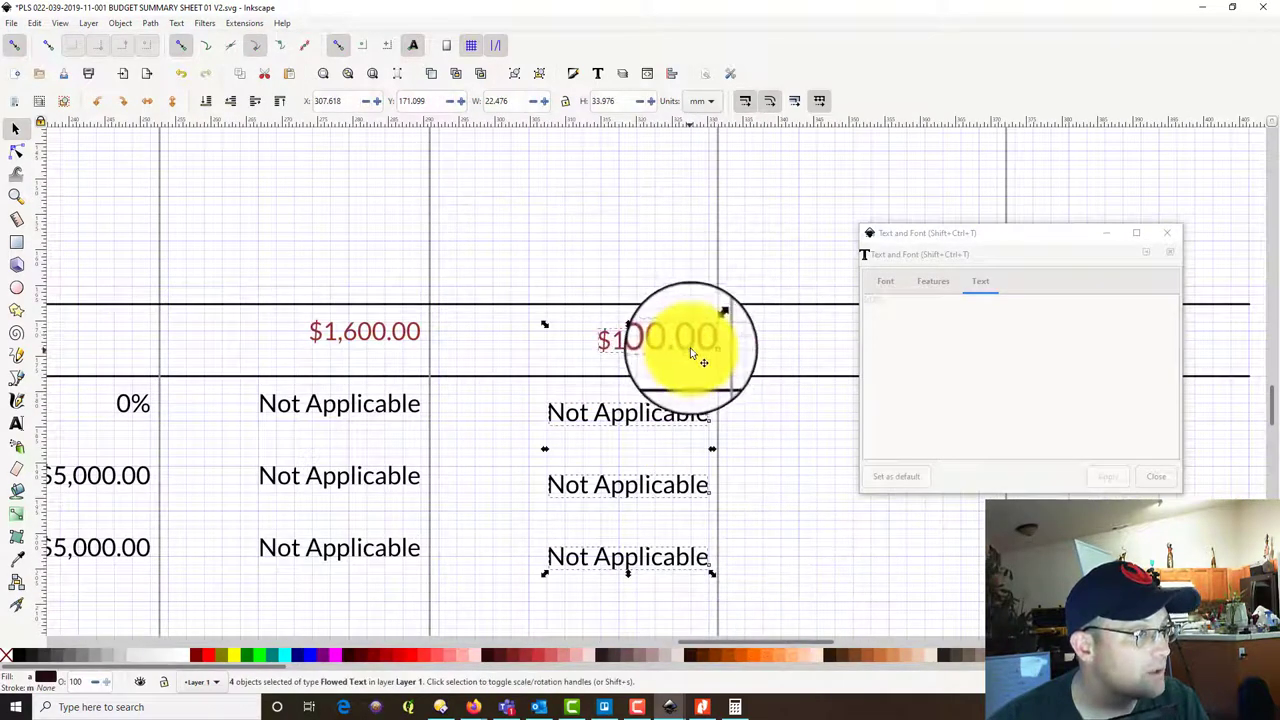
drag(690, 347, 689, 336)
Set the Total Billed entry in the Task 7 column to $6,120.00.
click(662, 340)
scroll(731, 417, up, 5)
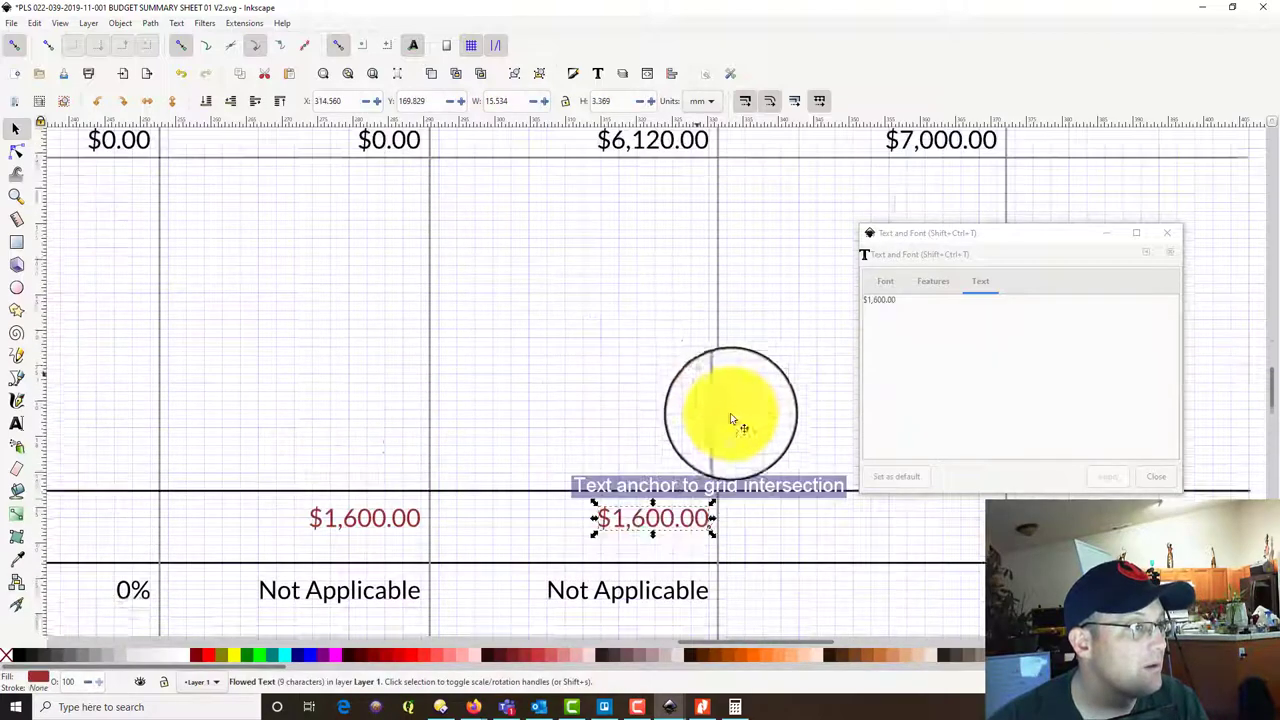
scroll(742, 433, up, 4)
scroll(742, 433, down, 8)
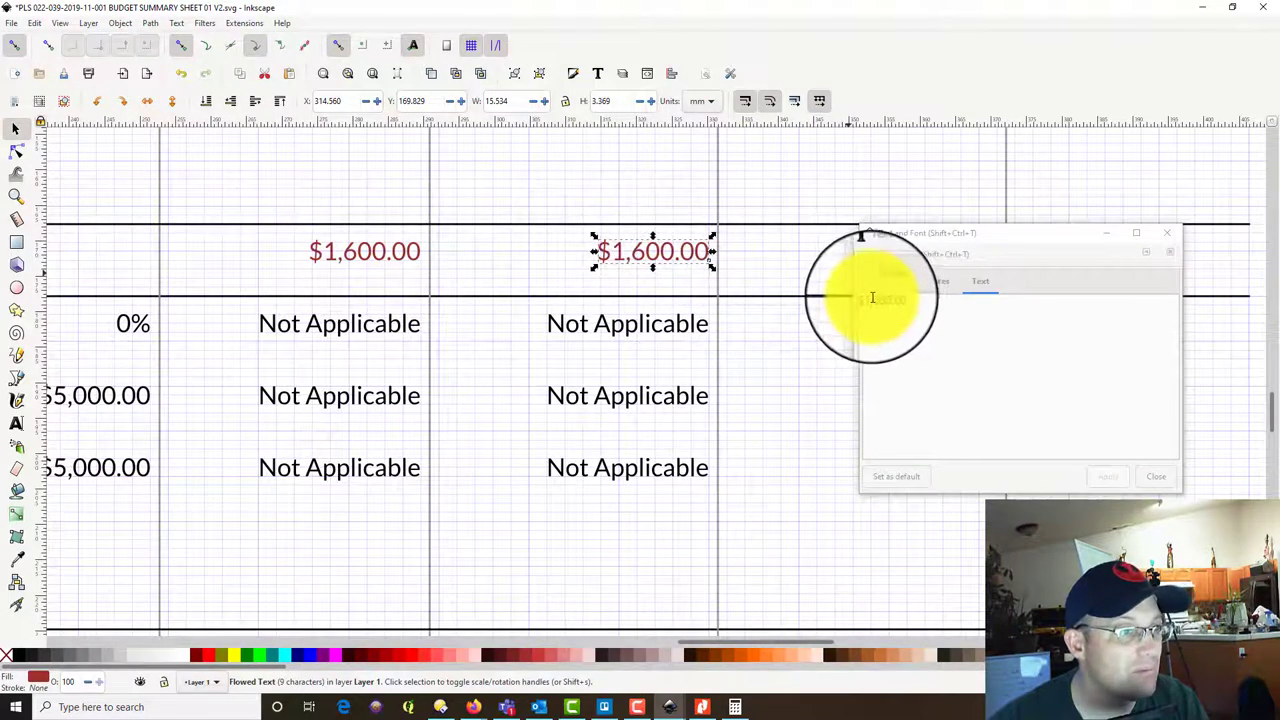
click(891, 323)
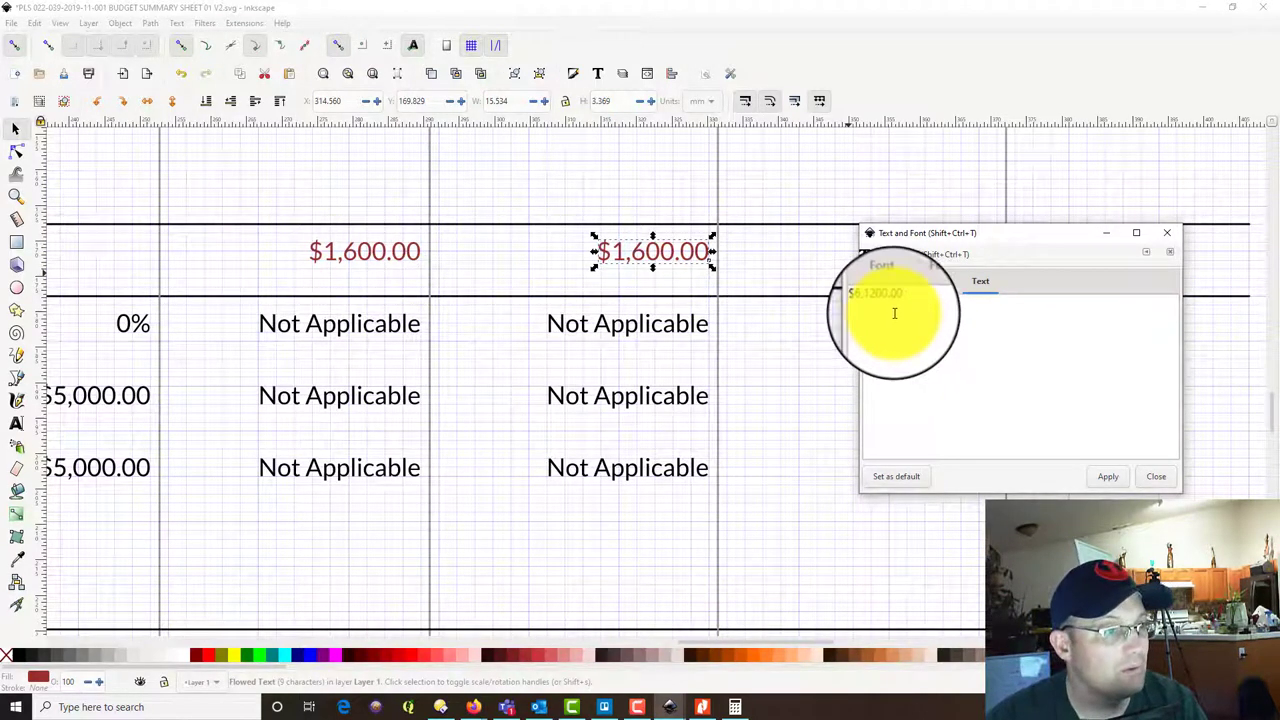
click(1107, 476)
Set the Remaining Work entry in the Task 7 column to 85%.
scroll(700, 375, down, 1)
scroll(631, 370, down, 3)
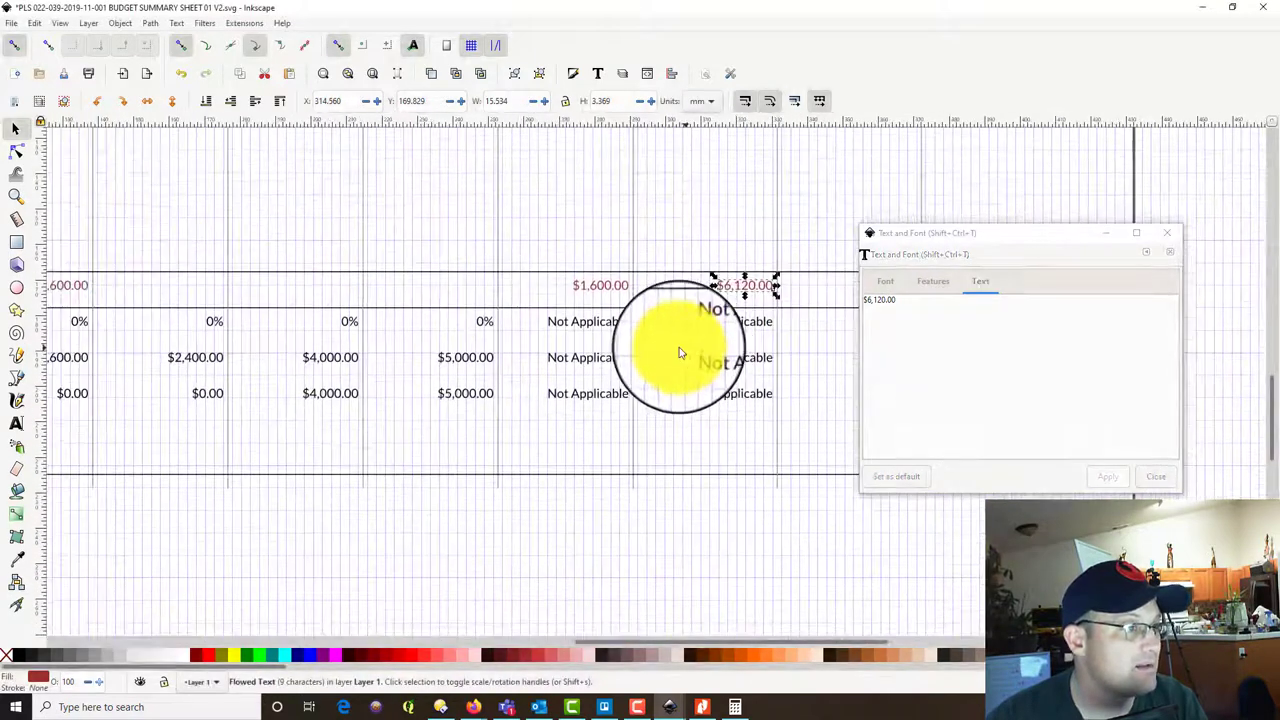
click(731, 376)
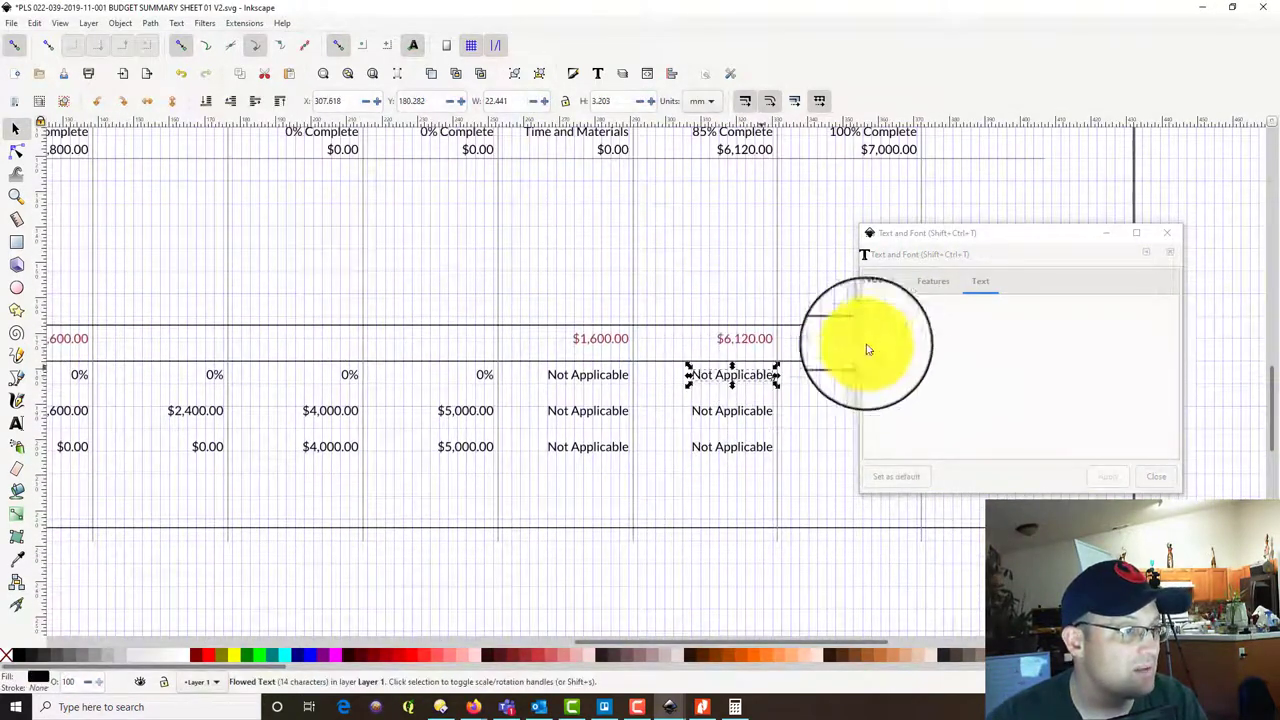
drag(914, 305, 840, 295)
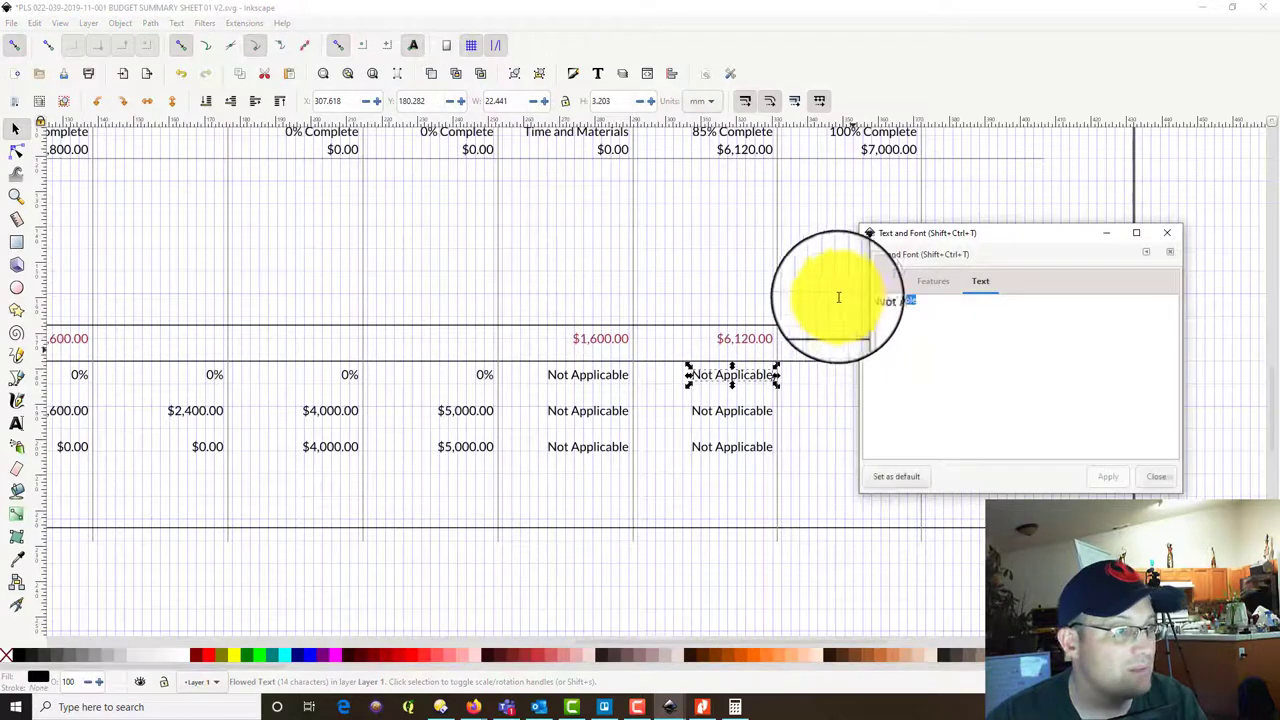
click(1110, 485)
Set the Task 7 Initial Contract Budget to $7,200.00 and its Remaining Budget to $1,080.00.
click(720, 411)
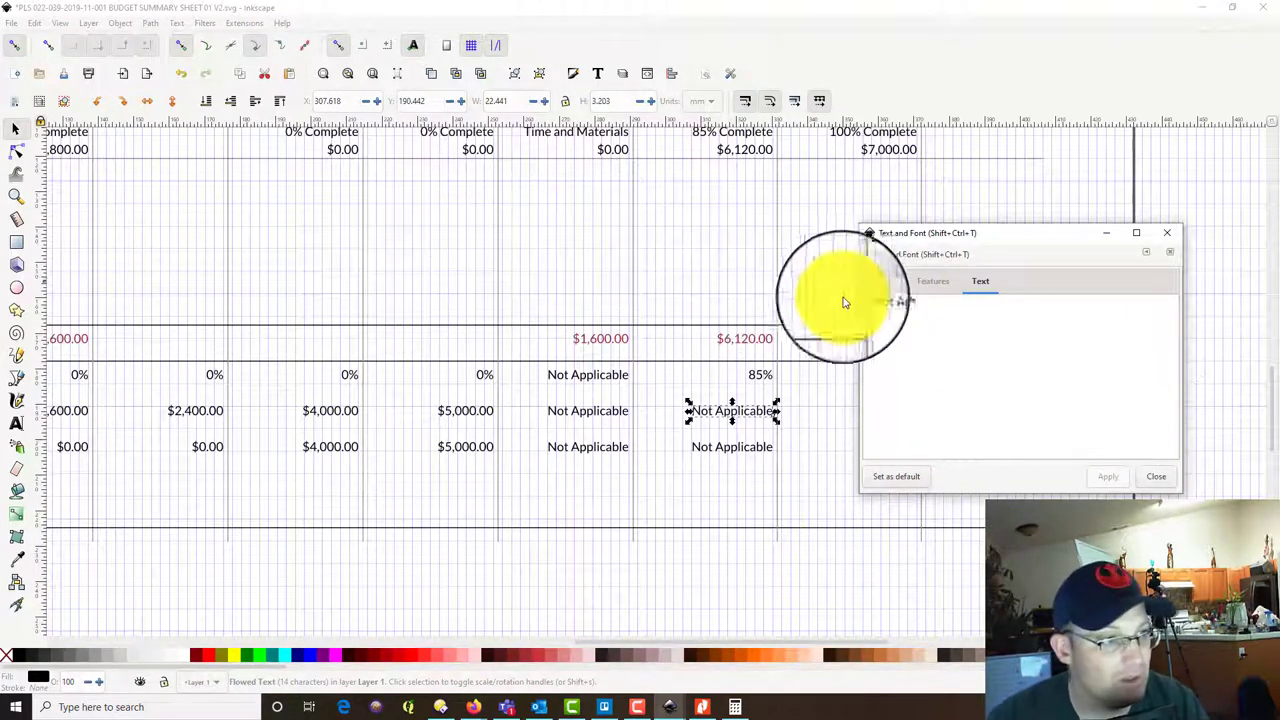
drag(923, 301, 826, 298)
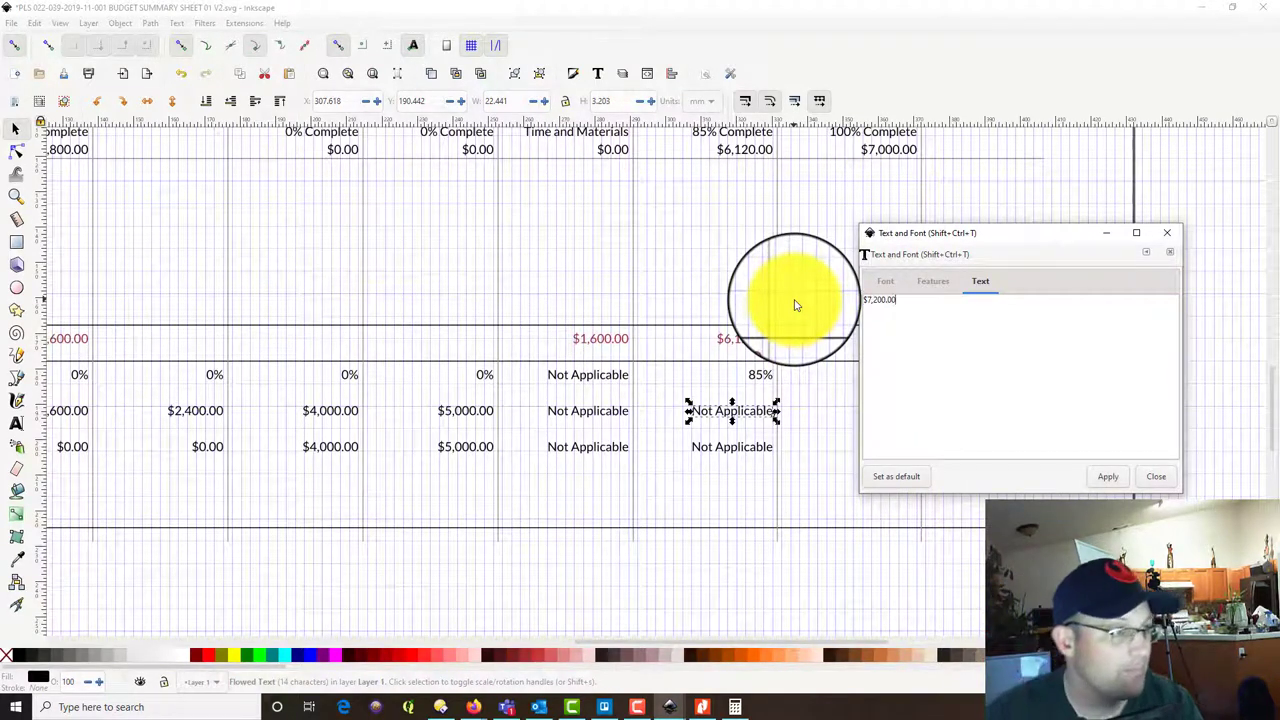
click(1108, 476)
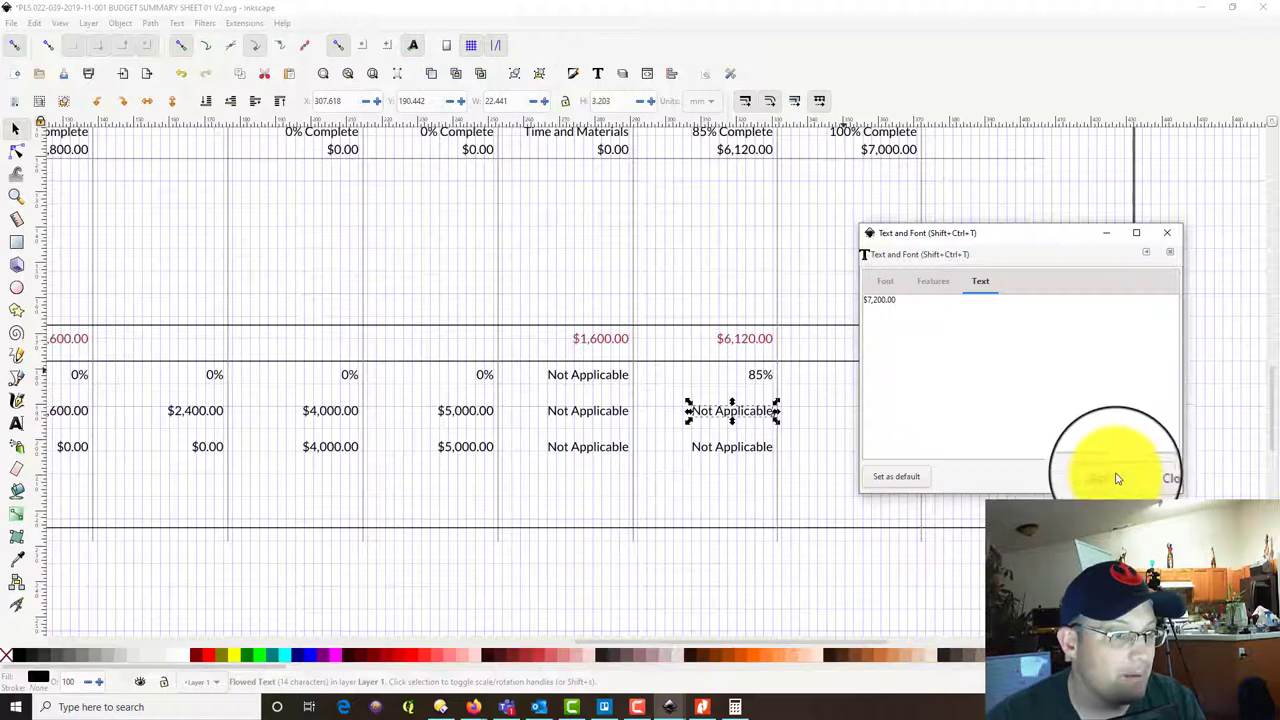
click(756, 446)
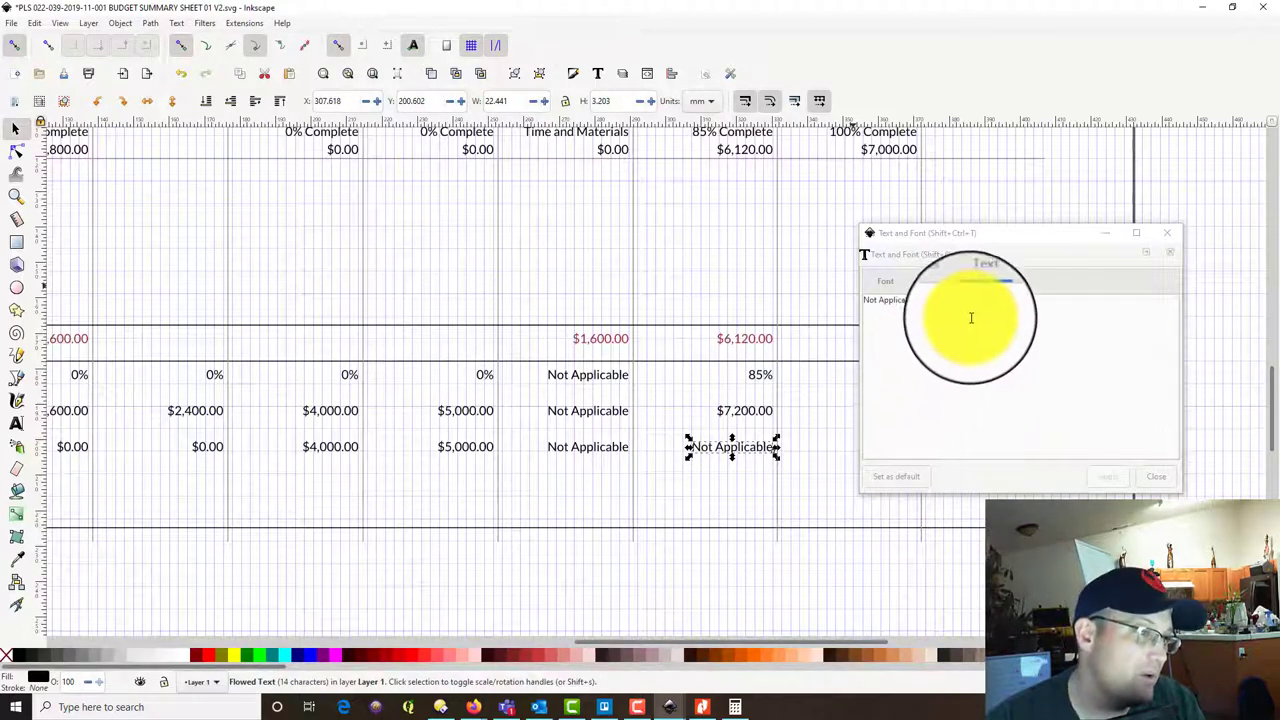
drag(929, 303, 859, 305)
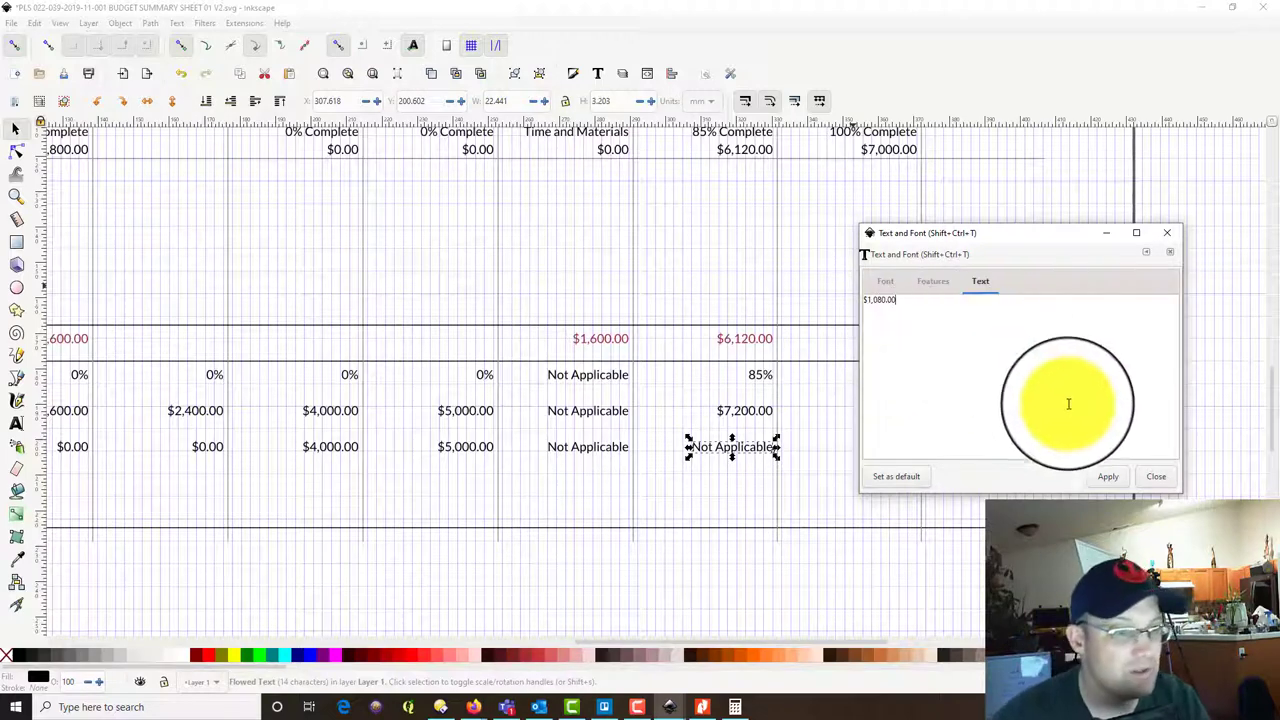
click(1146, 481)
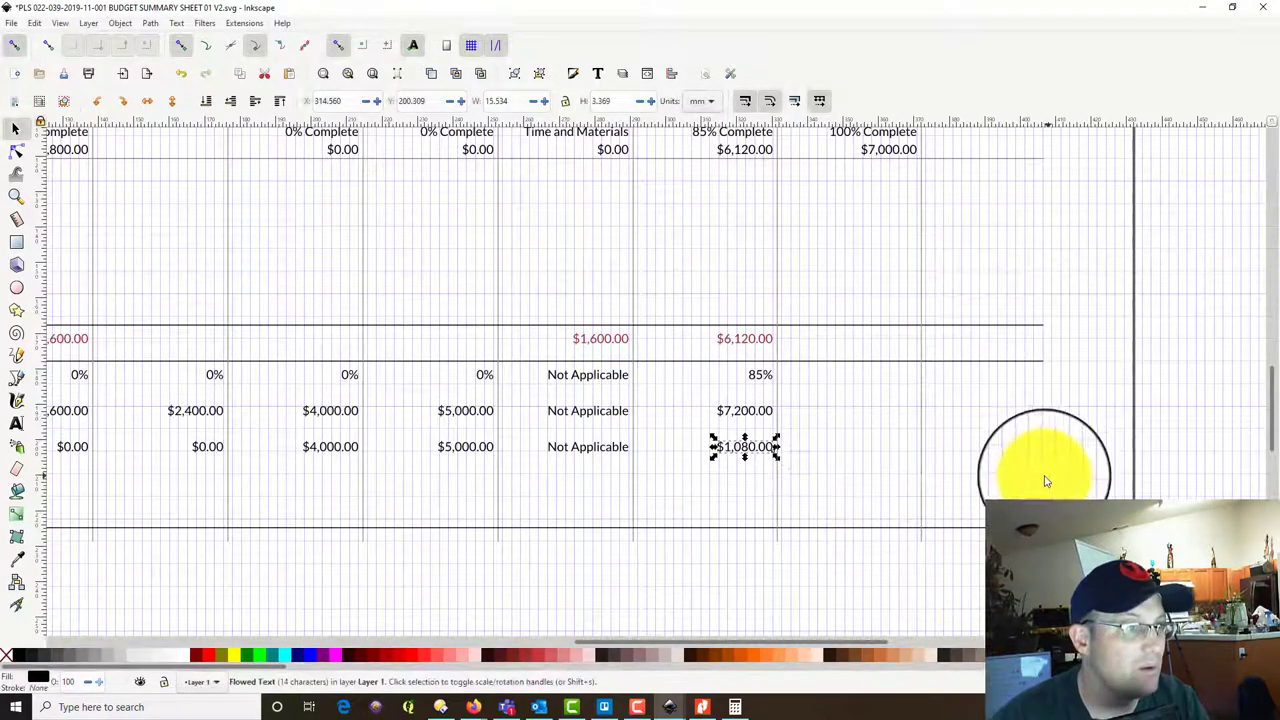
Duplicate the four summary entries of the Task 7 column and move the copies across to the Task 8A column.
click(1040, 478)
scroll(1036, 478, up, 4)
scroll(1024, 453, down, 3)
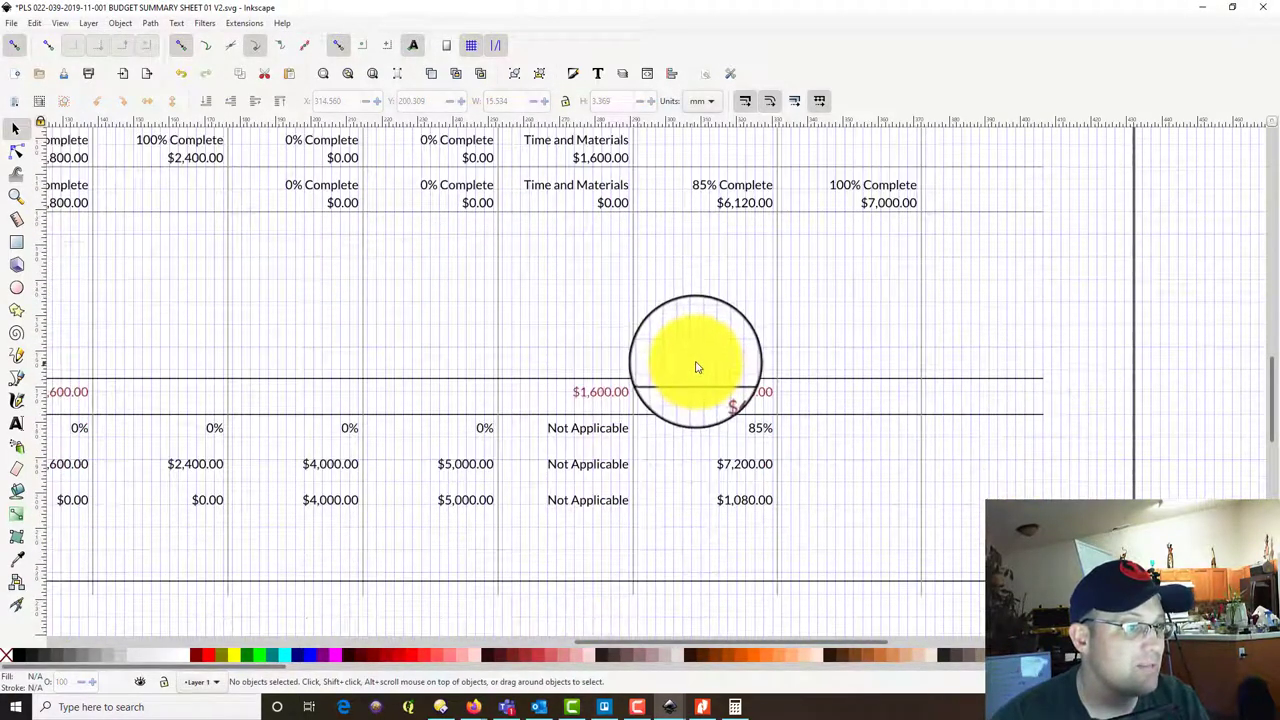
drag(694, 358, 797, 515)
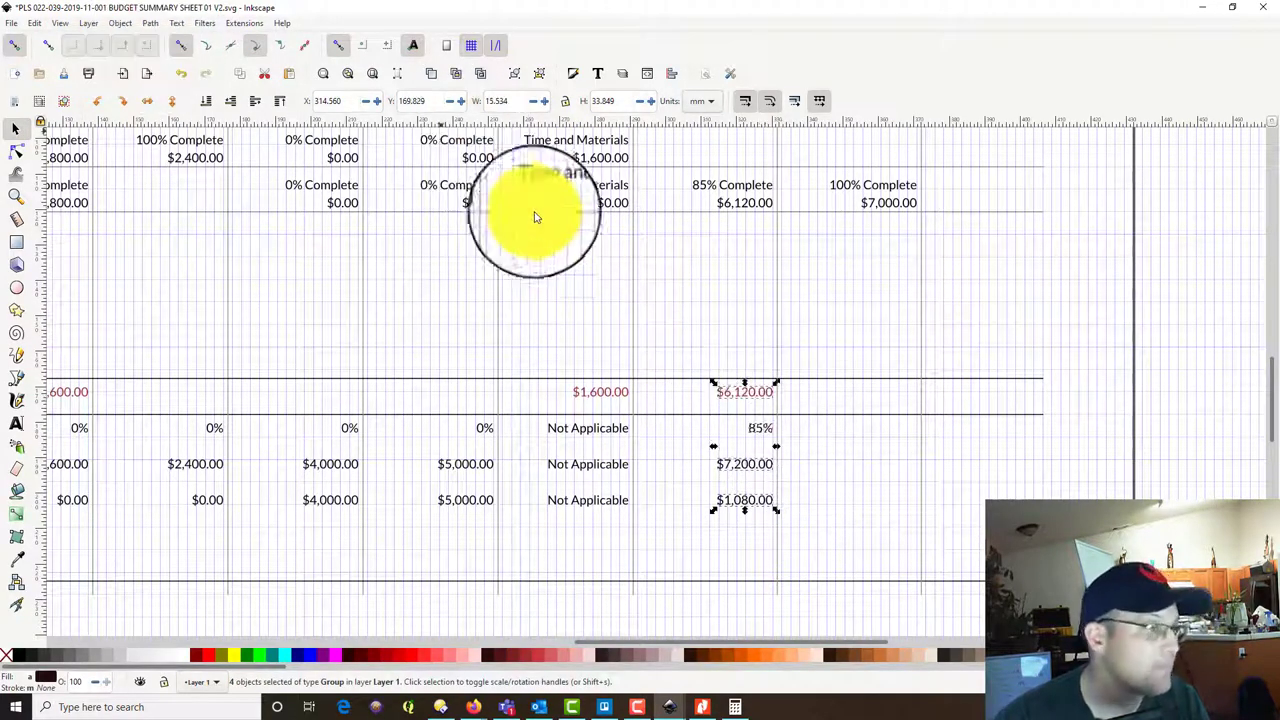
scroll(676, 289, down, 3)
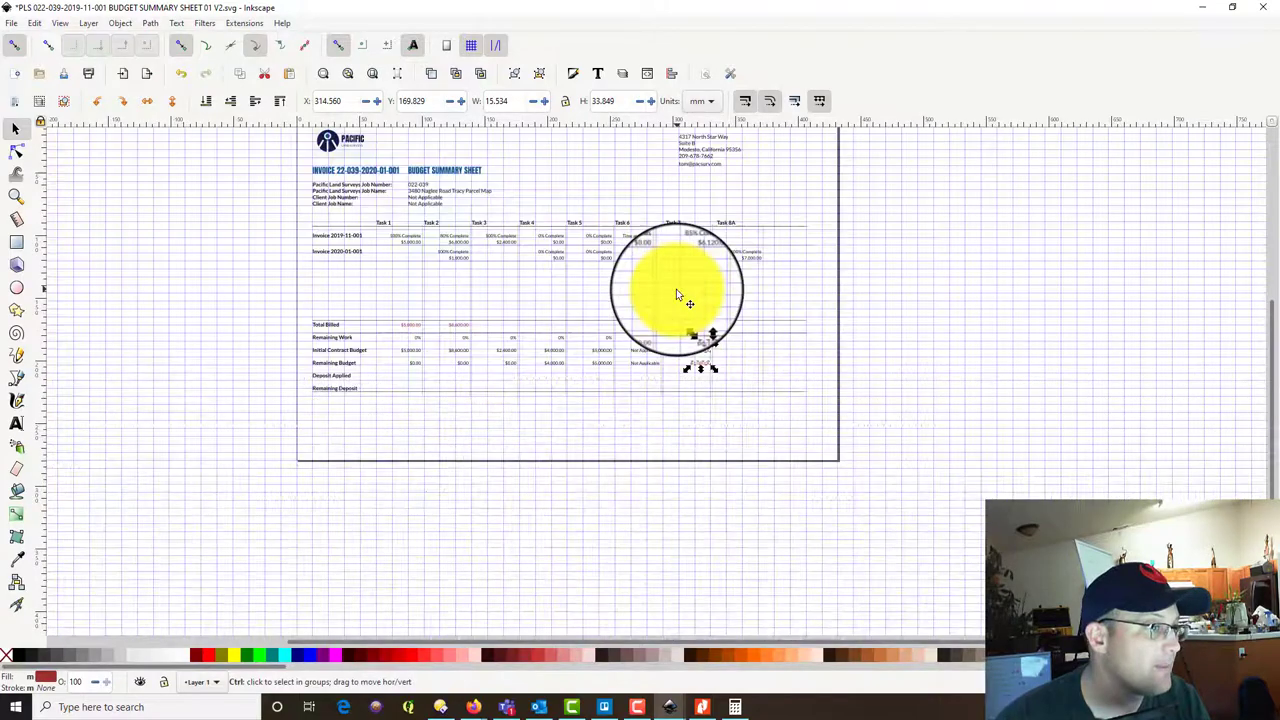
scroll(676, 289, up, 3)
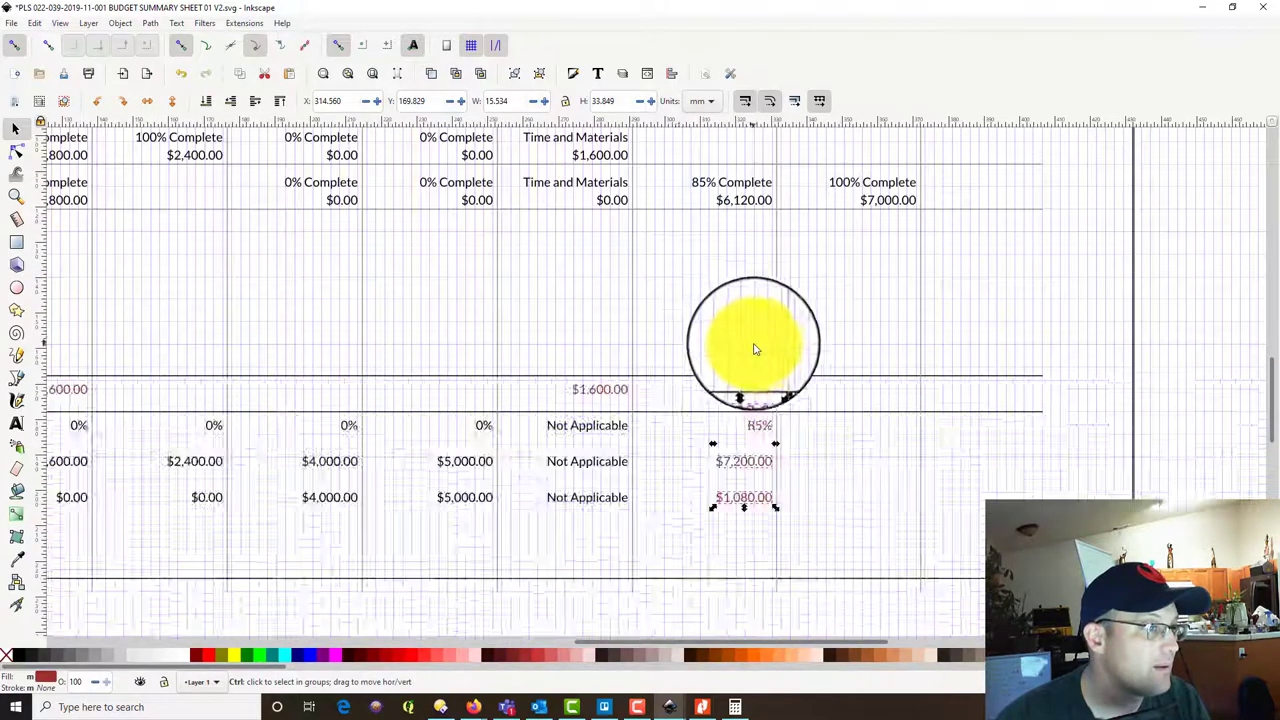
click(34, 23)
click(58, 201)
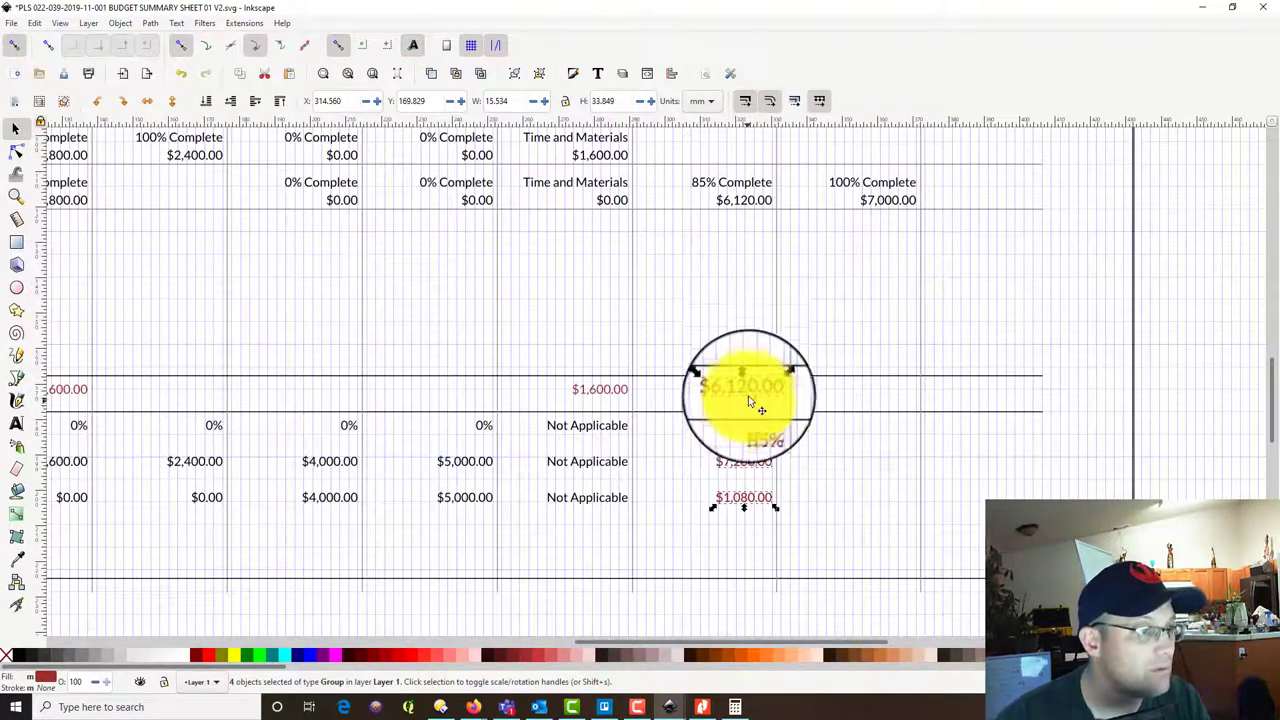
drag(748, 393, 889, 389)
Shift the four copied entries against the right edge of the Task 8A column, keeping them level with the Task 7 rows.
scroll(889, 389, up, 3)
scroll(914, 383, down, 4)
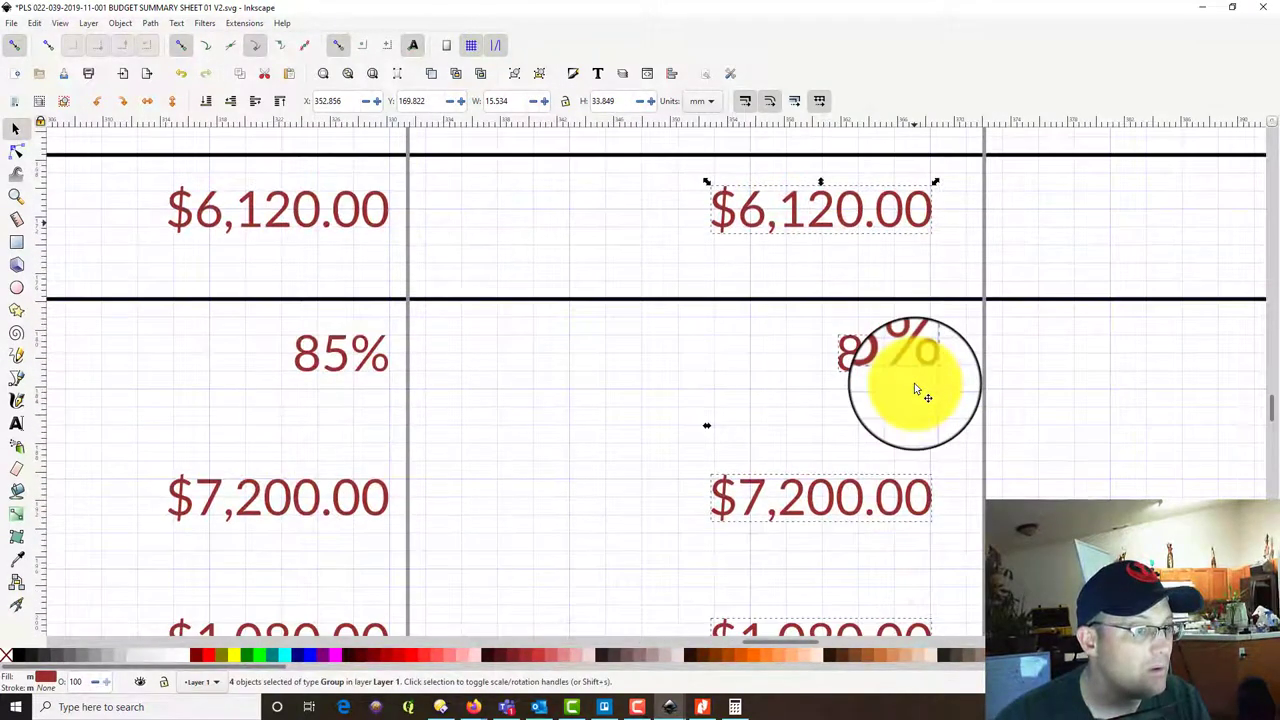
scroll(914, 383, up, 5)
scroll(912, 380, down, 2)
scroll(920, 529, down, 2)
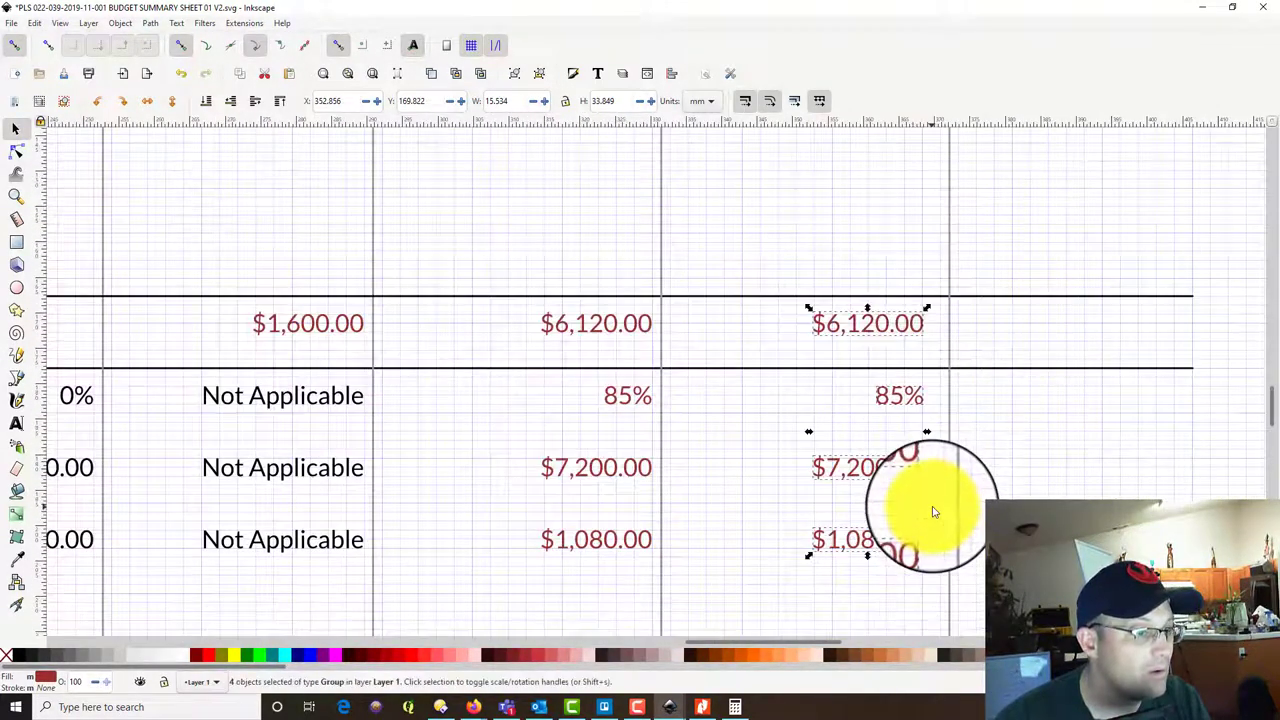
drag(889, 325, 936, 321)
mouse_move(940, 486)
mouse_down()
mouse_move(926, 474)
mouse_move(940, 476)
mouse_up()
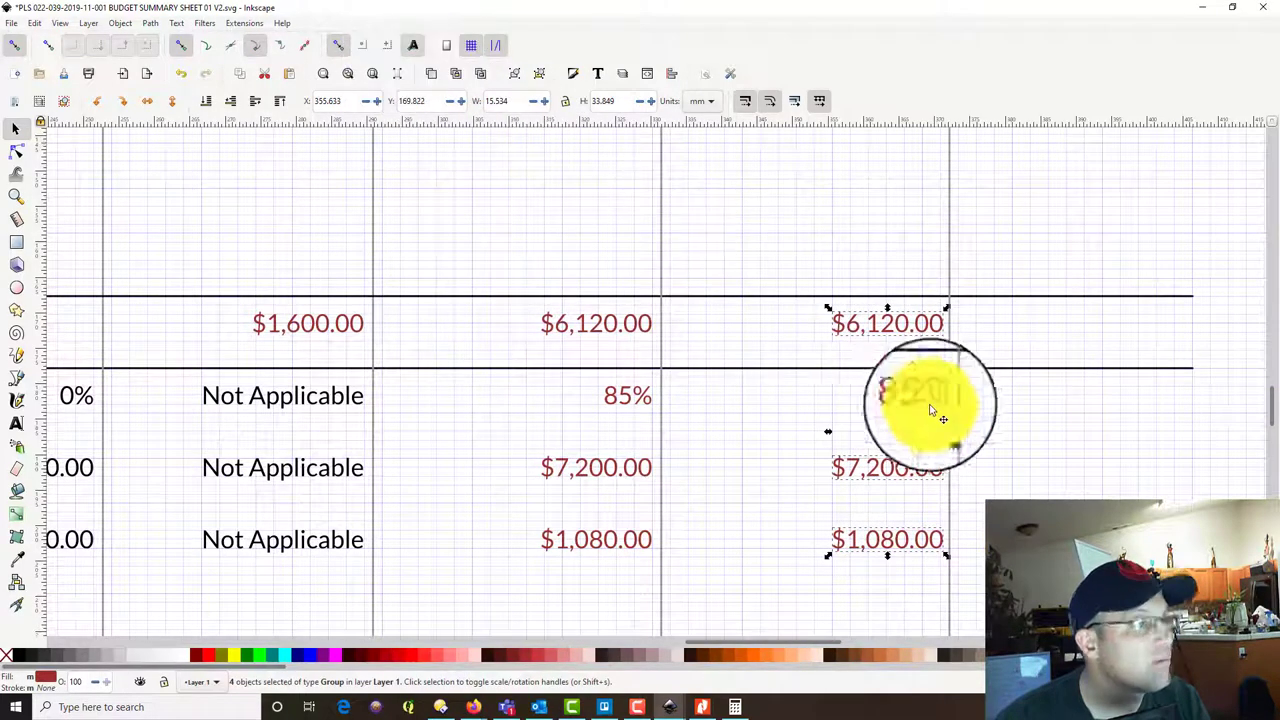
Try to snap the four copied Task 8A entries to a nearby grid intersection.
drag(908, 325, 880, 312)
click(1082, 473)
drag(758, 237, 965, 588)
drag(915, 532, 934, 549)
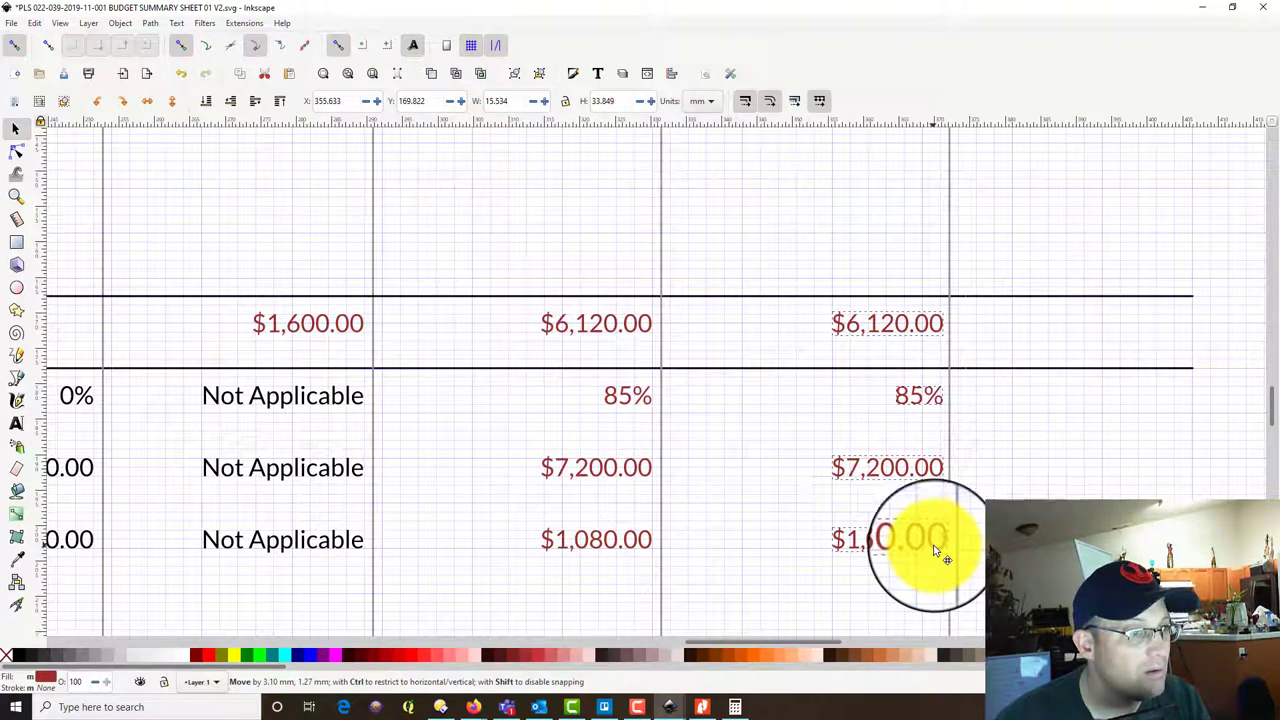
drag(933, 546, 933, 546)
click(1144, 488)
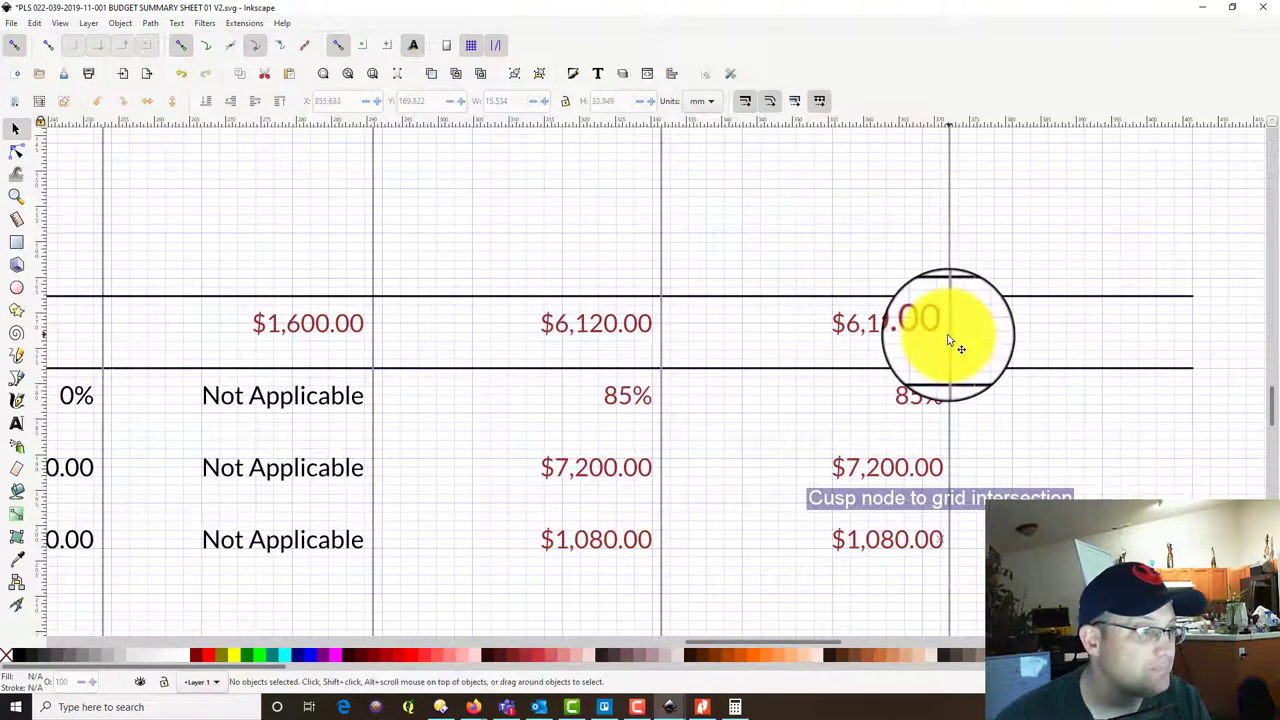
Try to edit the copied total in the Task 8A column as text, placing the Text and Font dialog beside it.
click(920, 324)
scroll(943, 443, up, 10)
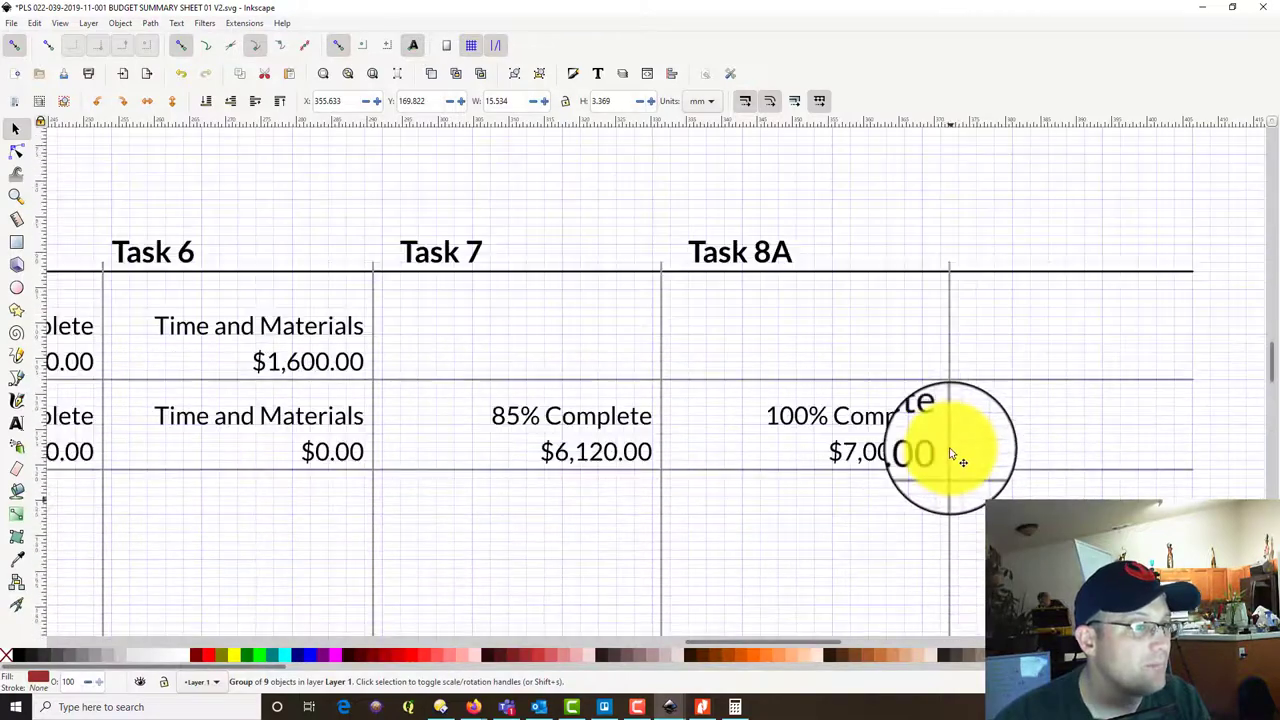
scroll(950, 455, down, 5)
scroll(823, 280, up, 5)
scroll(854, 334, down, 11)
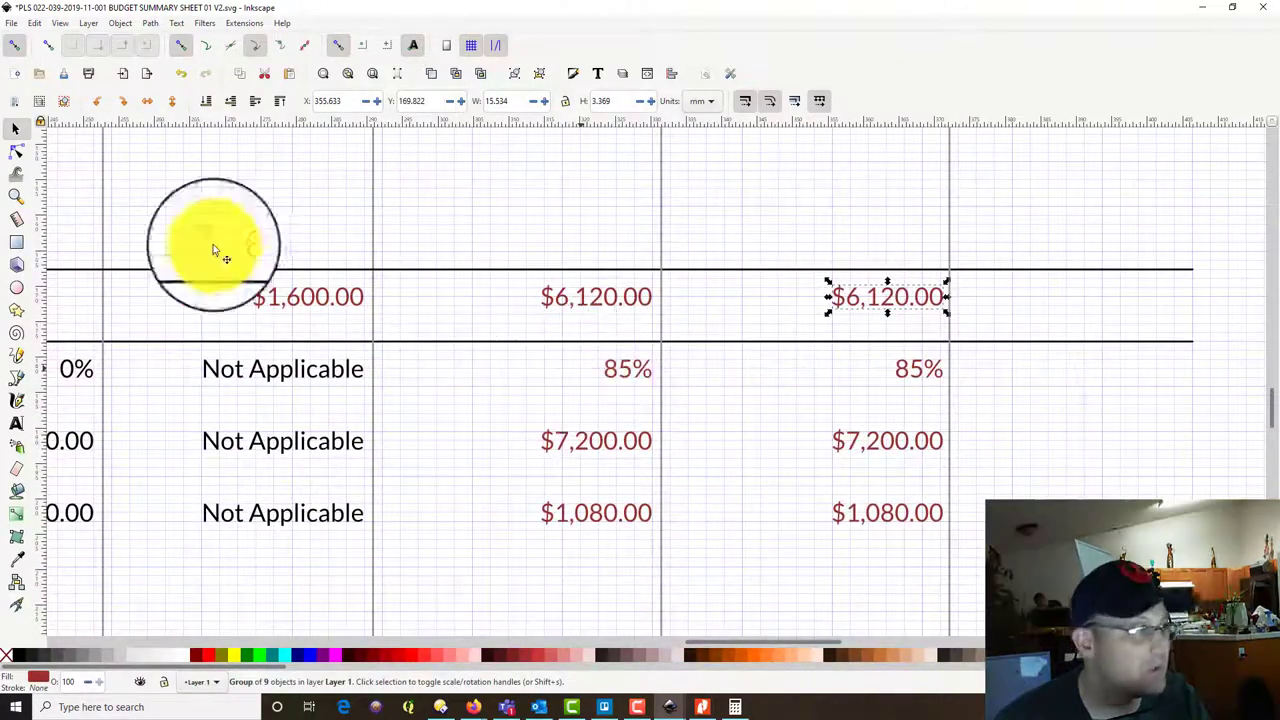
click(597, 73)
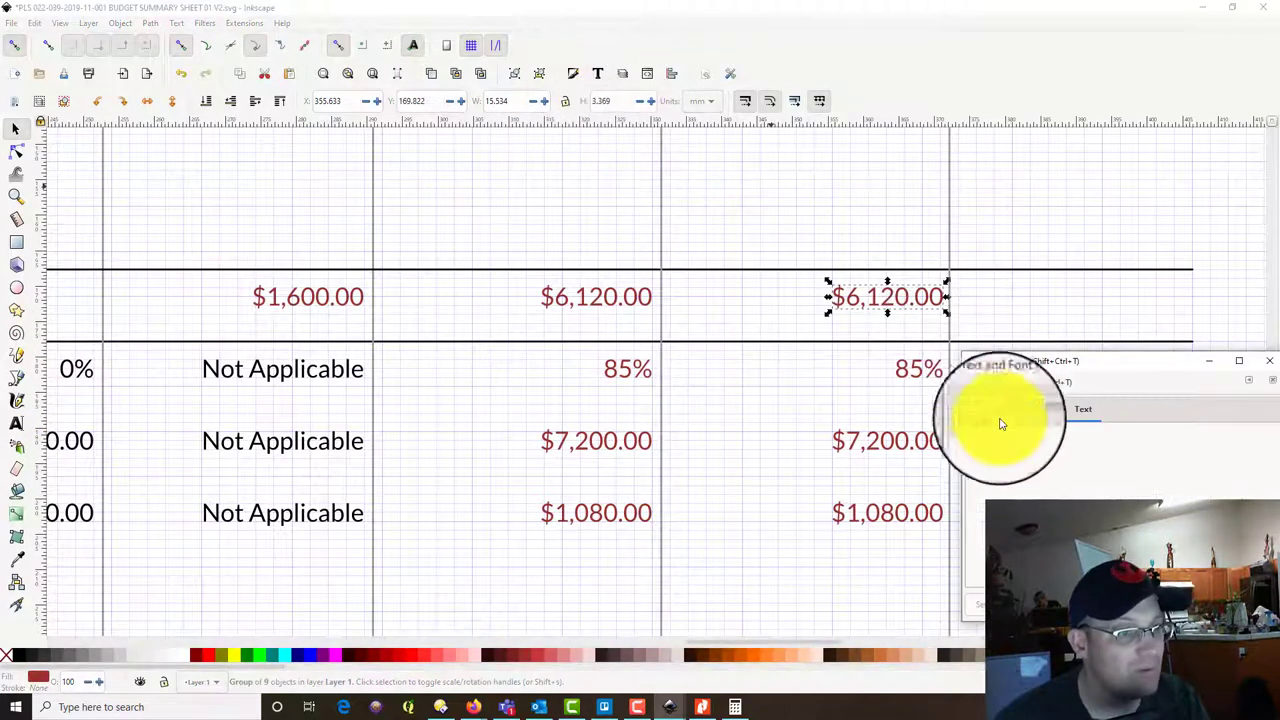
click(907, 368)
click(909, 305)
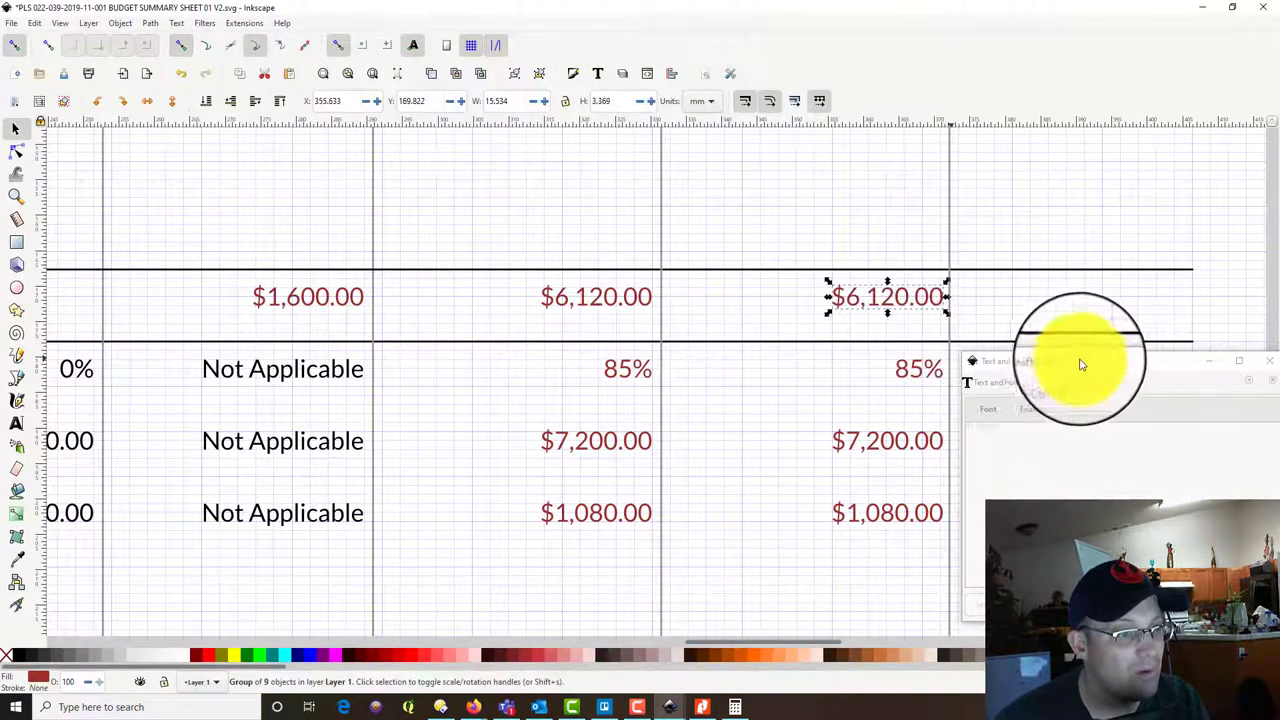
drag(1088, 364, 1050, 308)
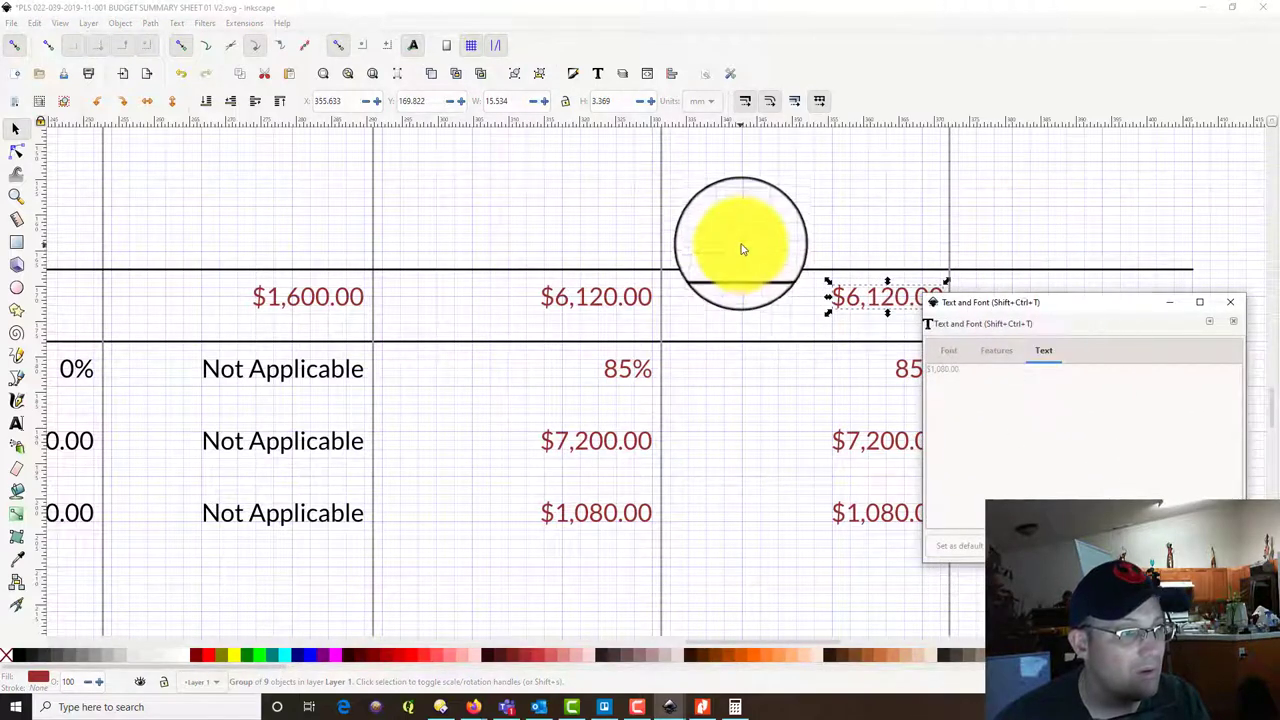
Delete the four copied summary entries from the Task 8A column.
click(772, 233)
drag(772, 233, 1005, 580)
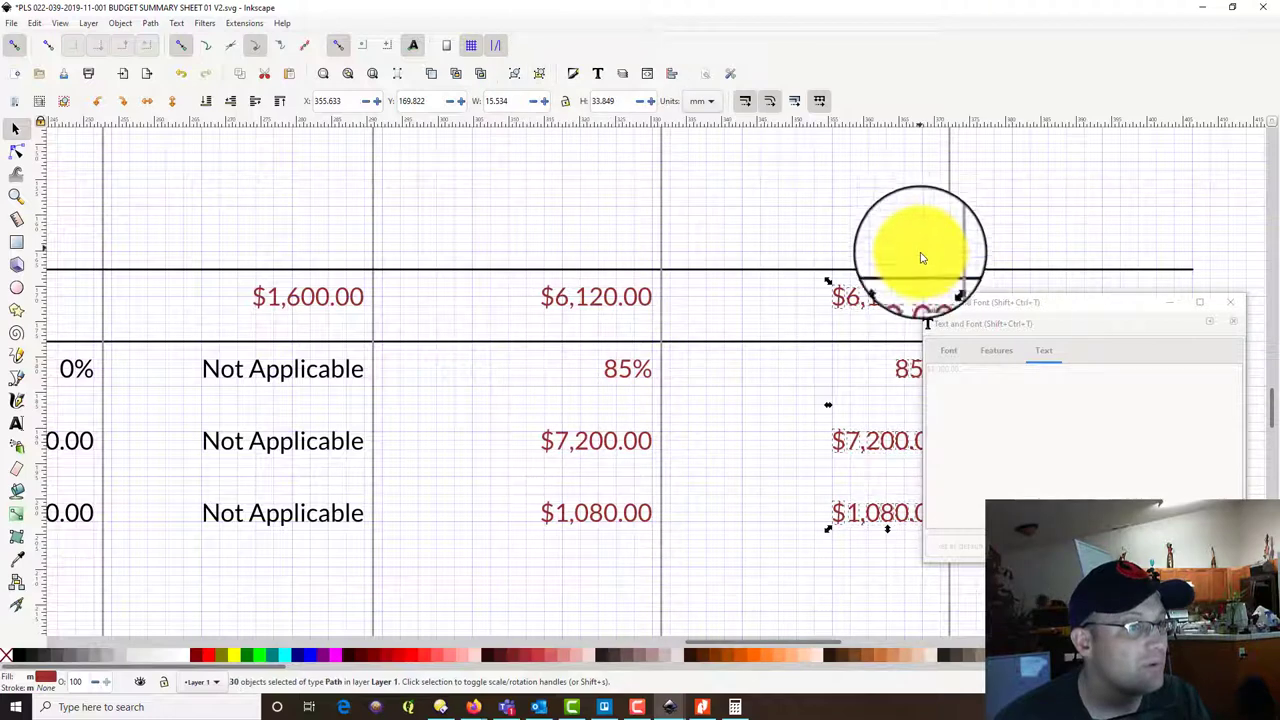
drag(780, 223, 990, 582)
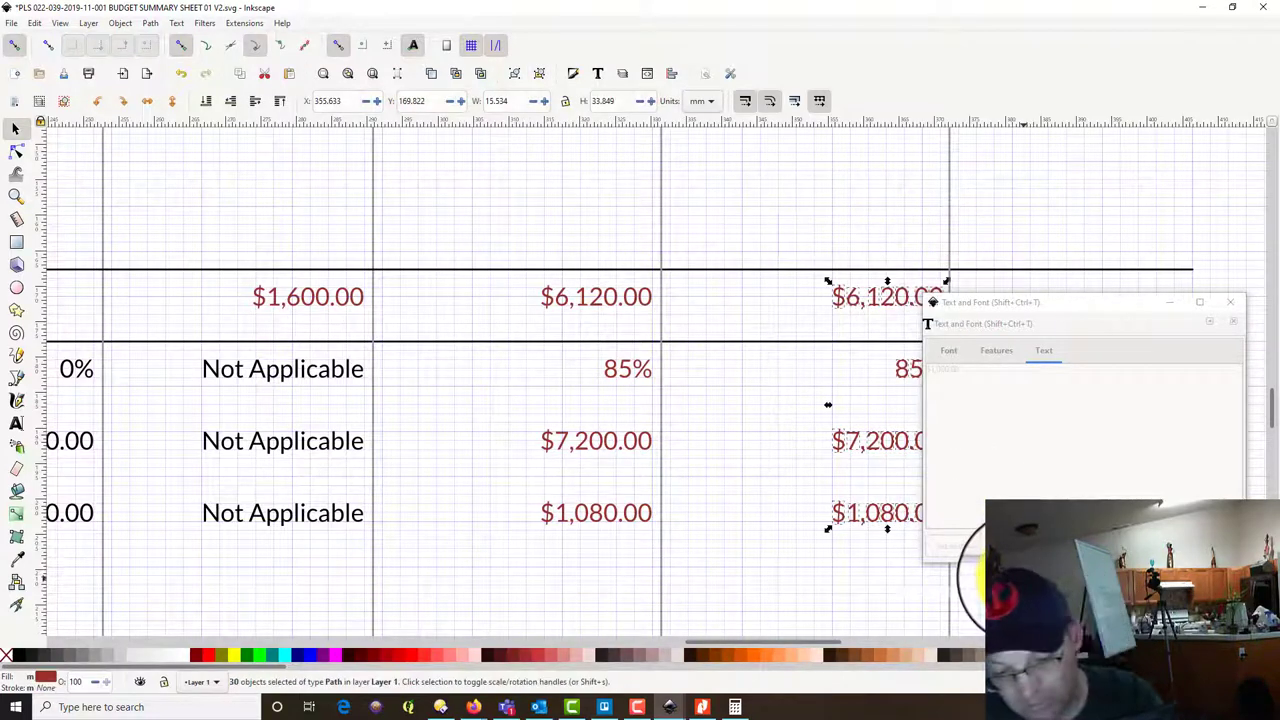
key(Delete)
Try duplicating the four Task 7 summary entries into the Task 8A column again, and discard the copies.
drag(503, 251, 743, 580)
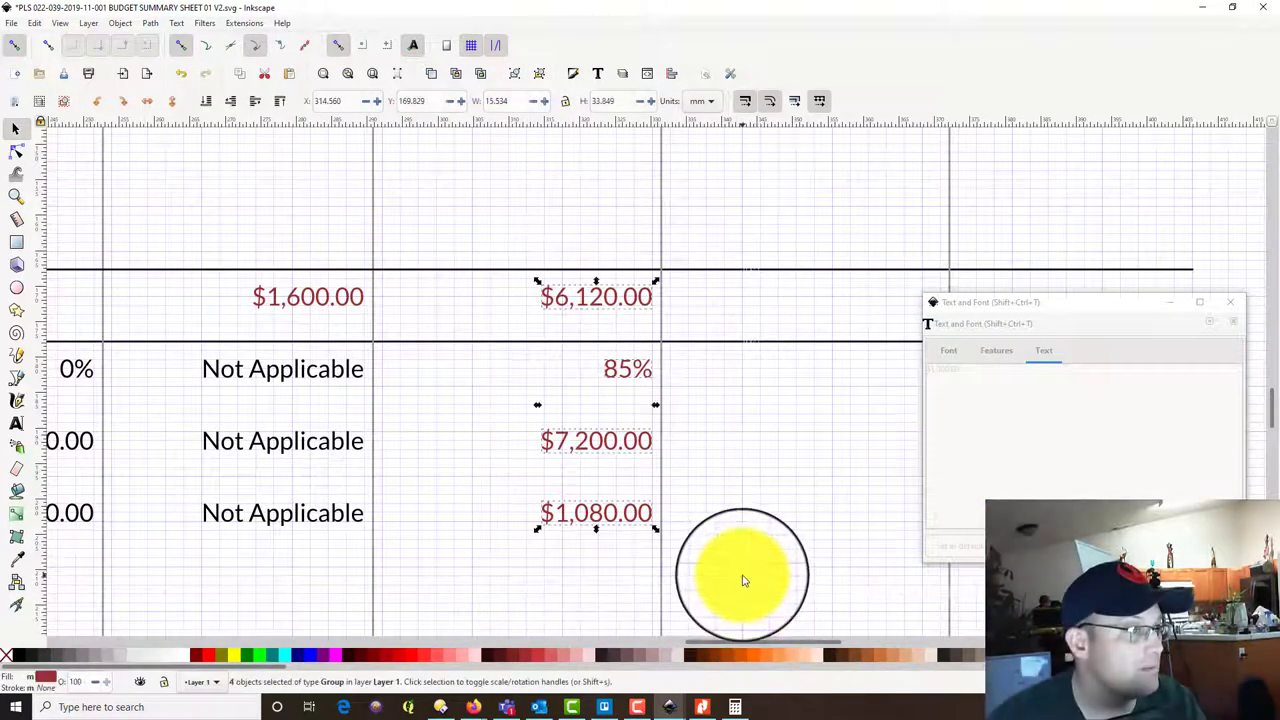
click(40, 23)
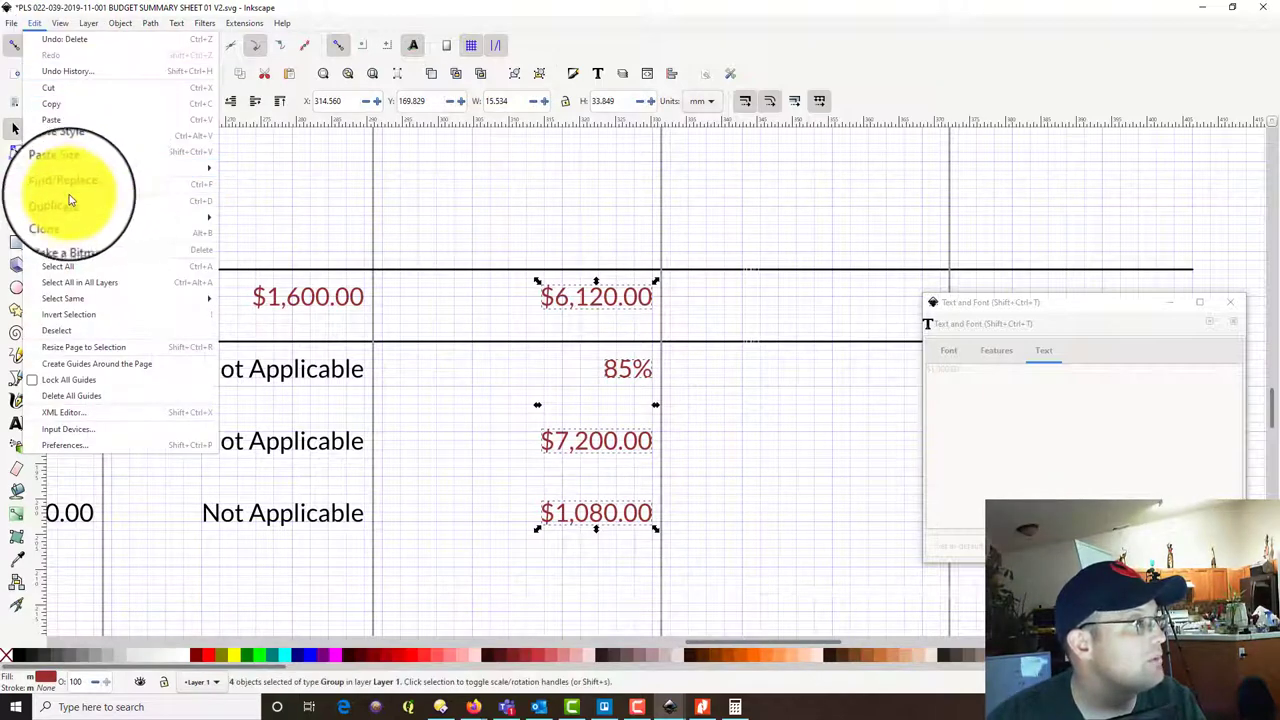
click(69, 202)
drag(614, 302, 823, 297)
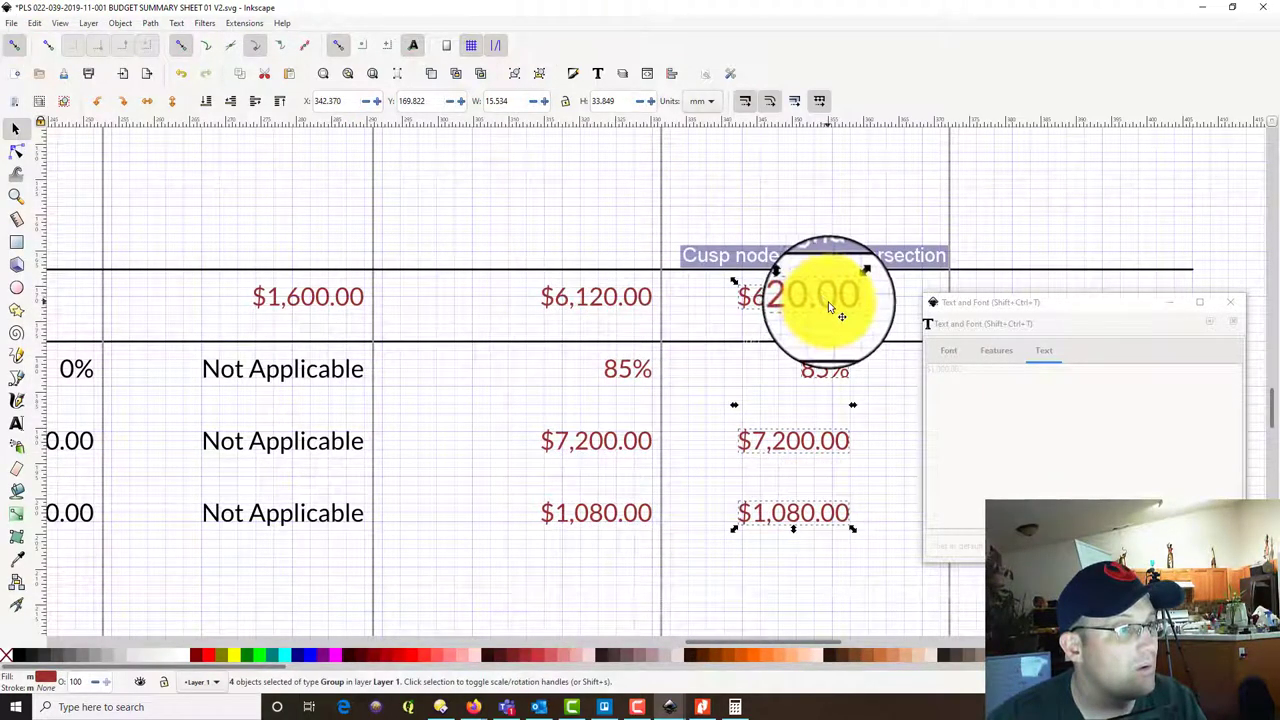
click(831, 319)
click(832, 304)
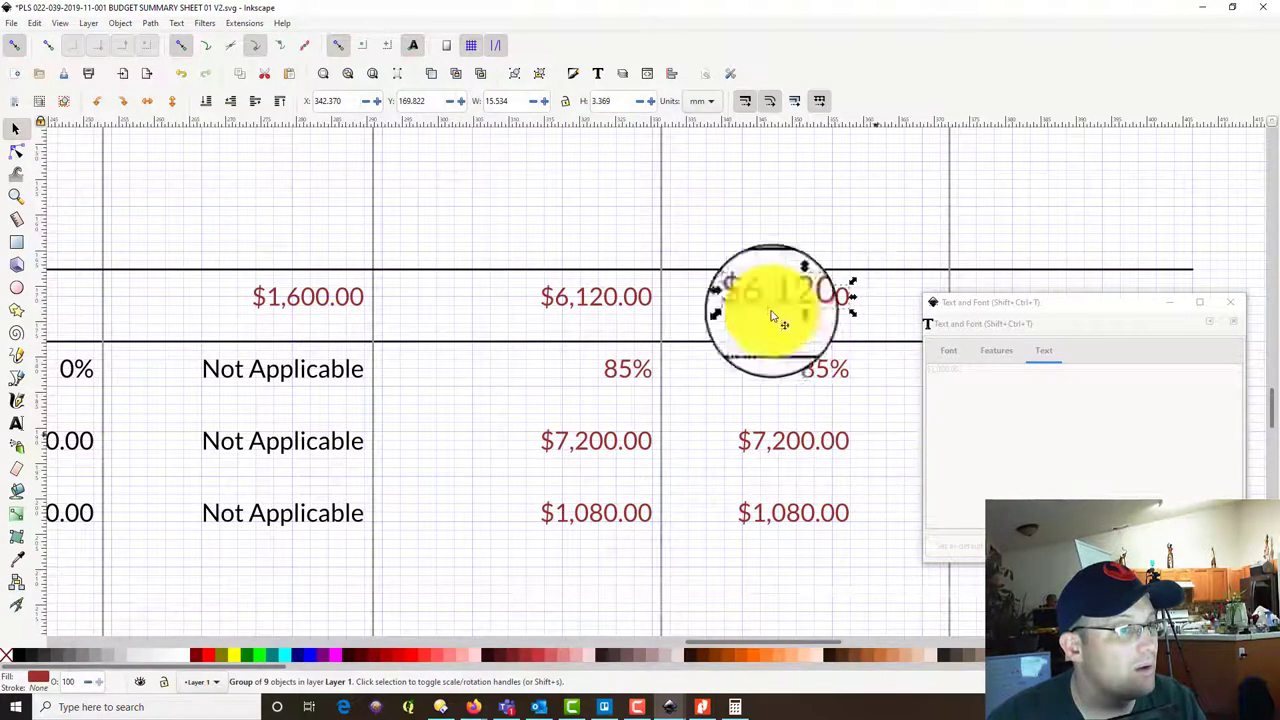
drag(703, 204, 871, 529)
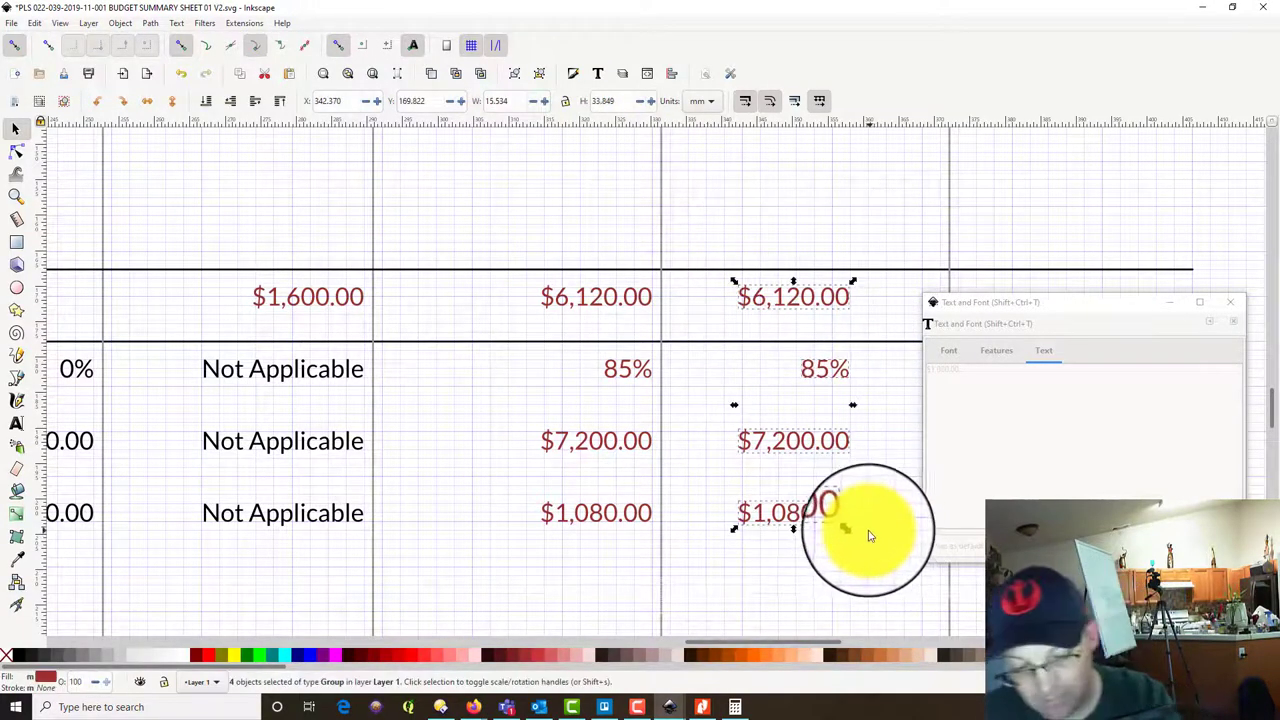
key(Delete)
Recolor the Task 7 percentage, Initial Contract Budget and Remaining Budget entries black.
drag(441, 288, 569, 251)
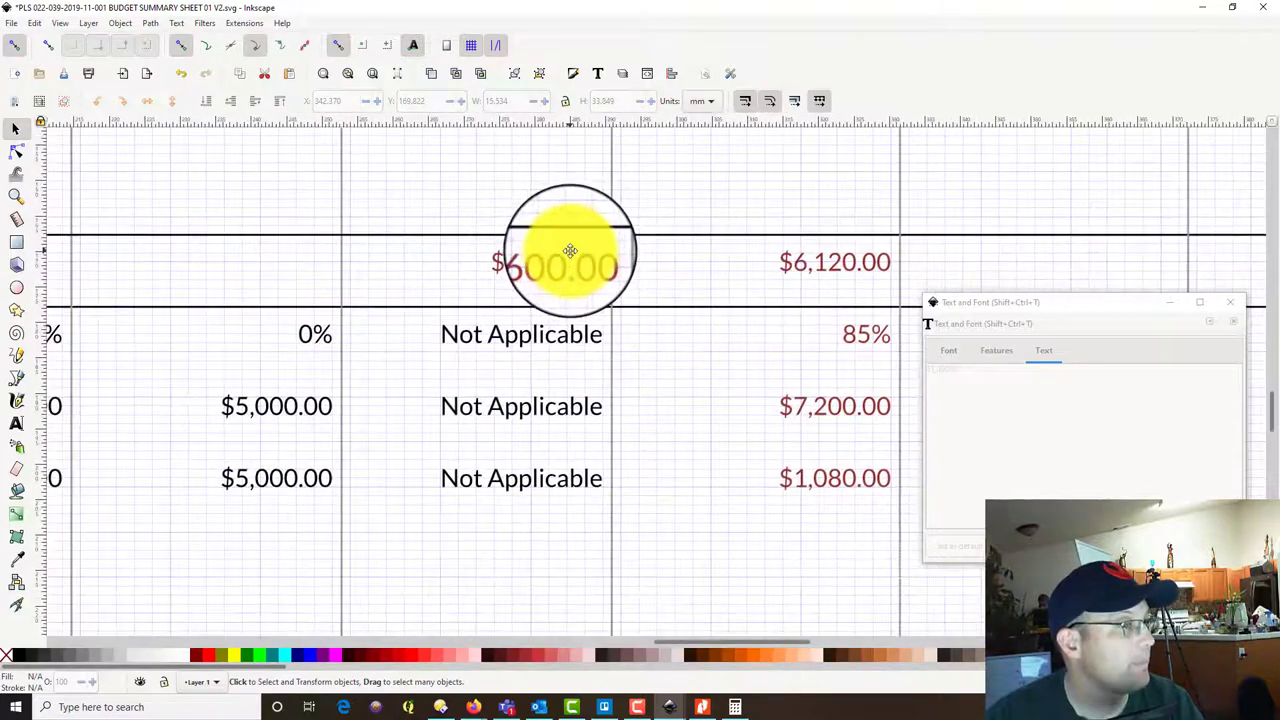
drag(794, 374, 737, 346)
scroll(737, 346, down, 2)
ctrl+scroll(747, 353, up, 1)
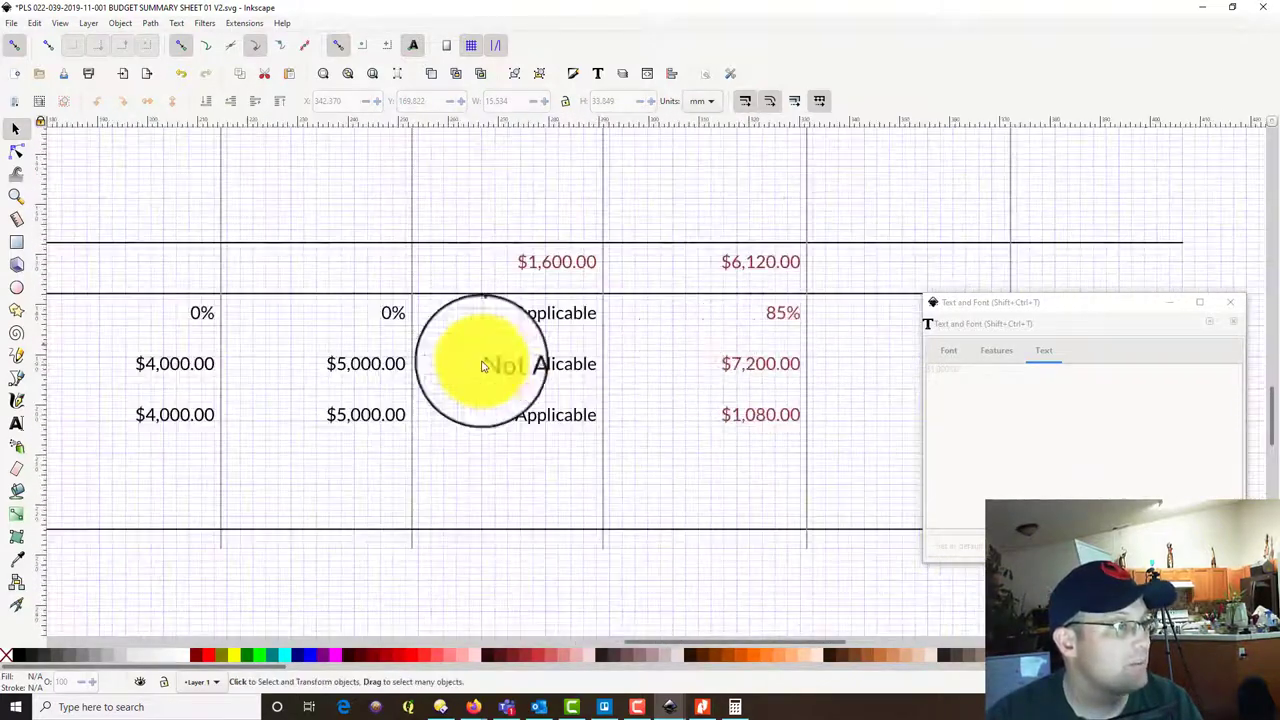
click(735, 366)
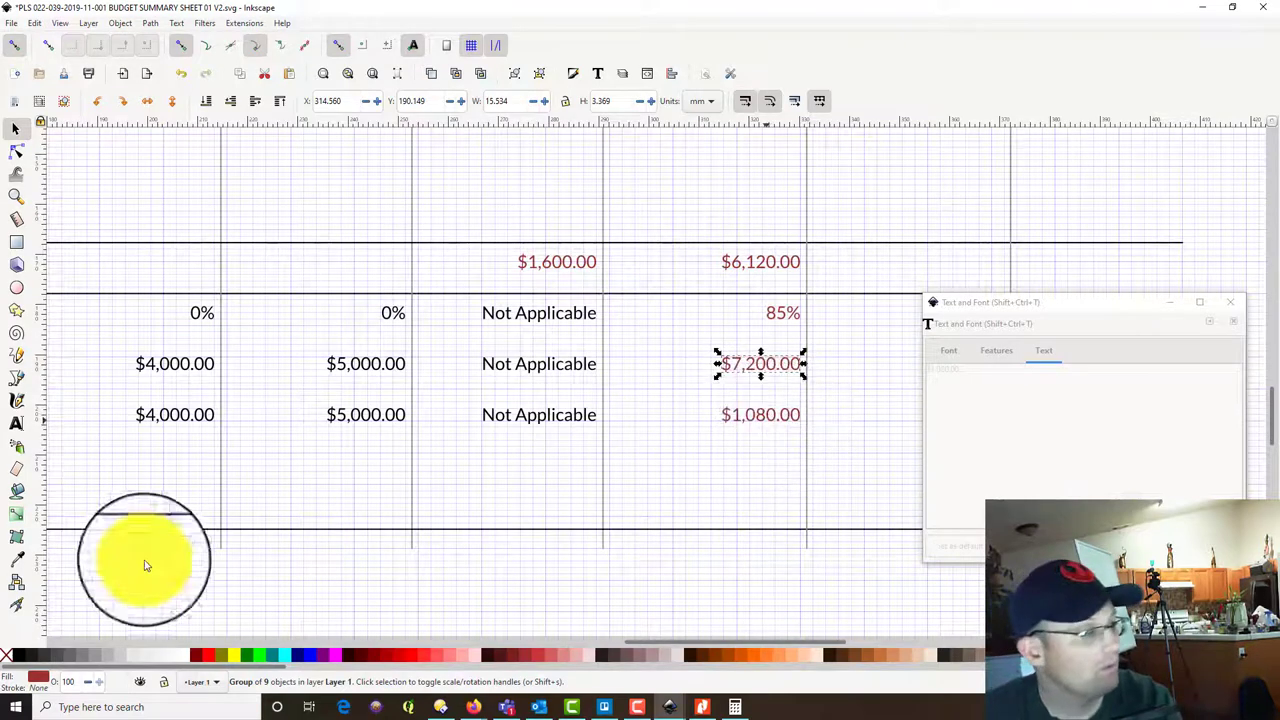
click(20, 660)
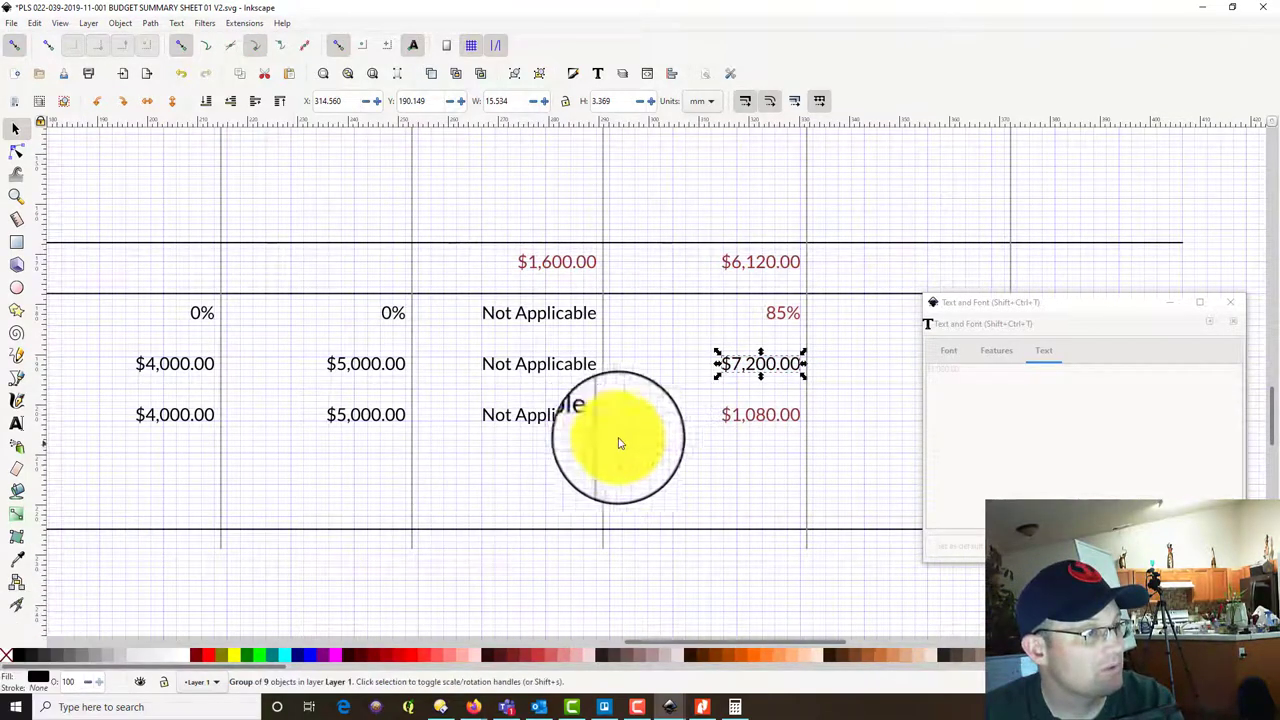
click(737, 414)
click(10, 662)
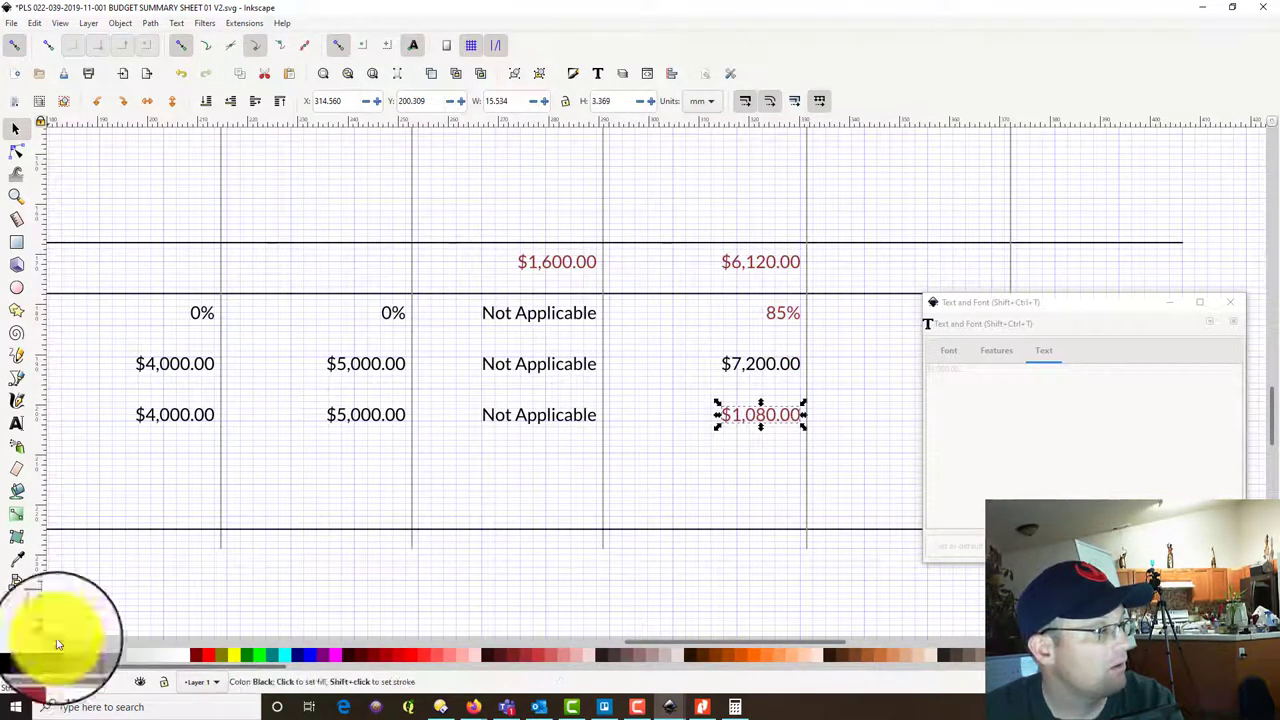
click(773, 312)
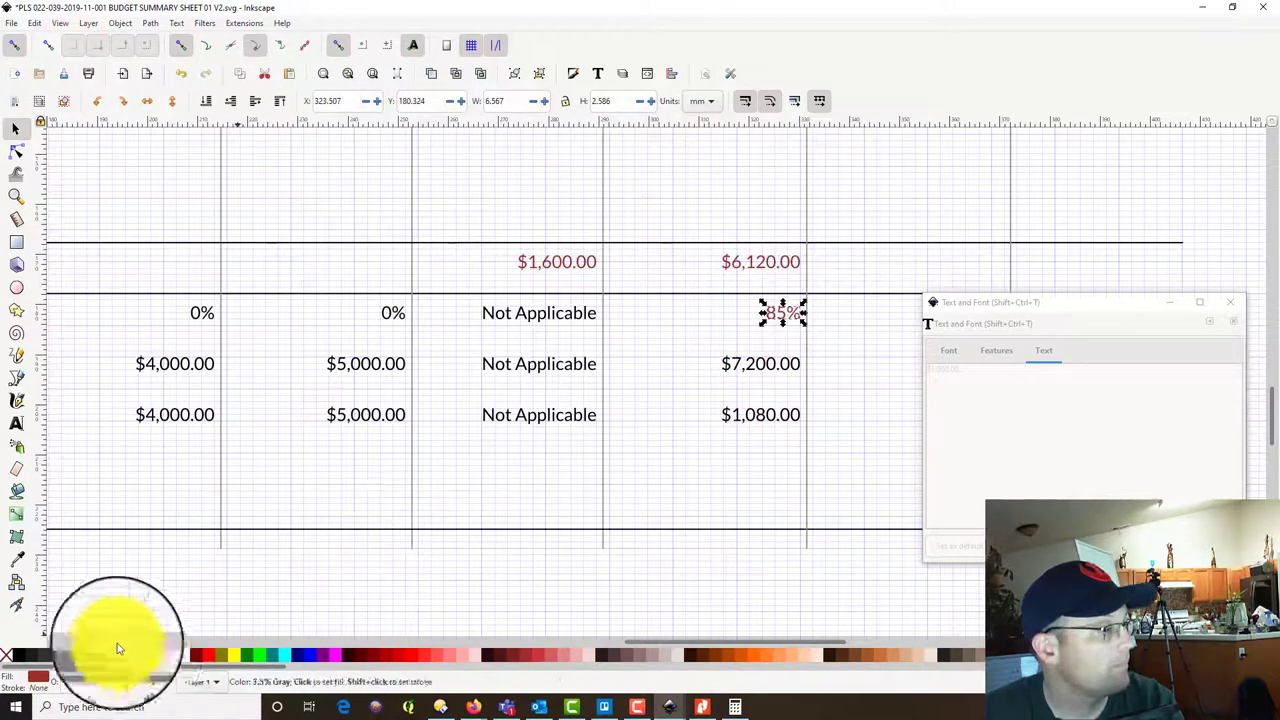
click(10, 660)
Duplicate the three black entries from the column before Task 6 and move the copies against the right edge of the Task 8A column.
click(455, 355)
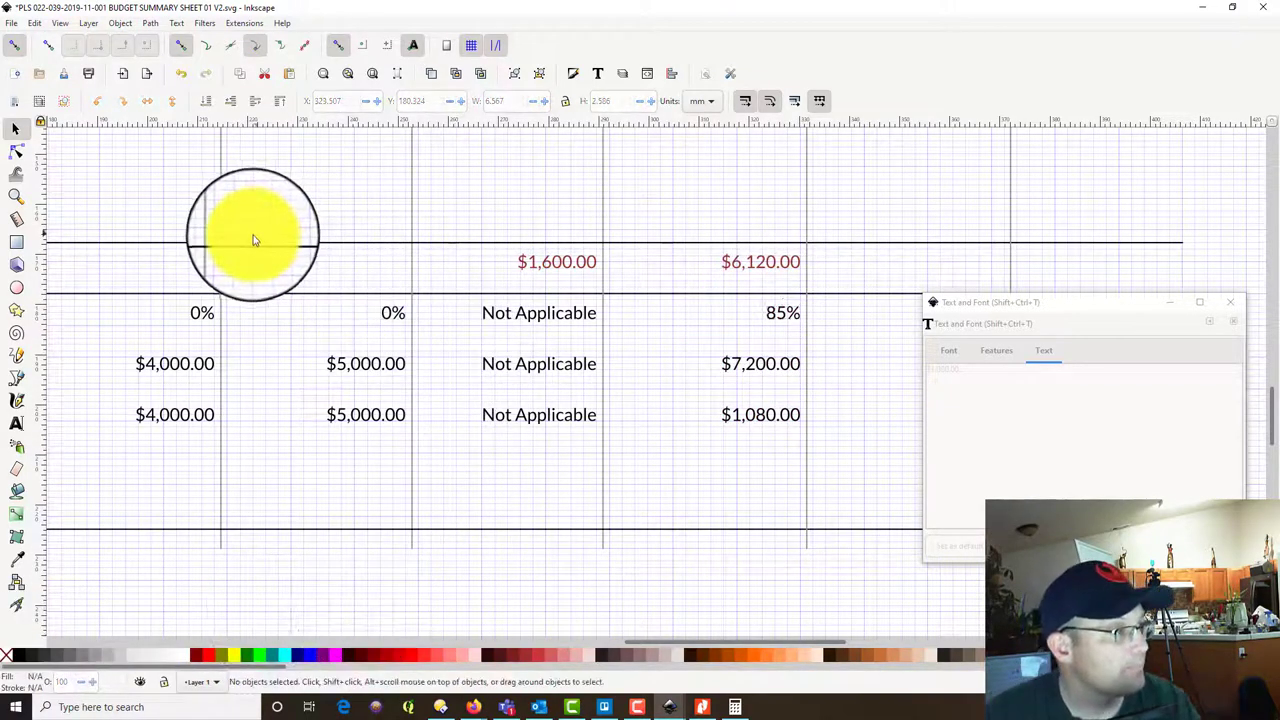
drag(269, 271, 448, 478)
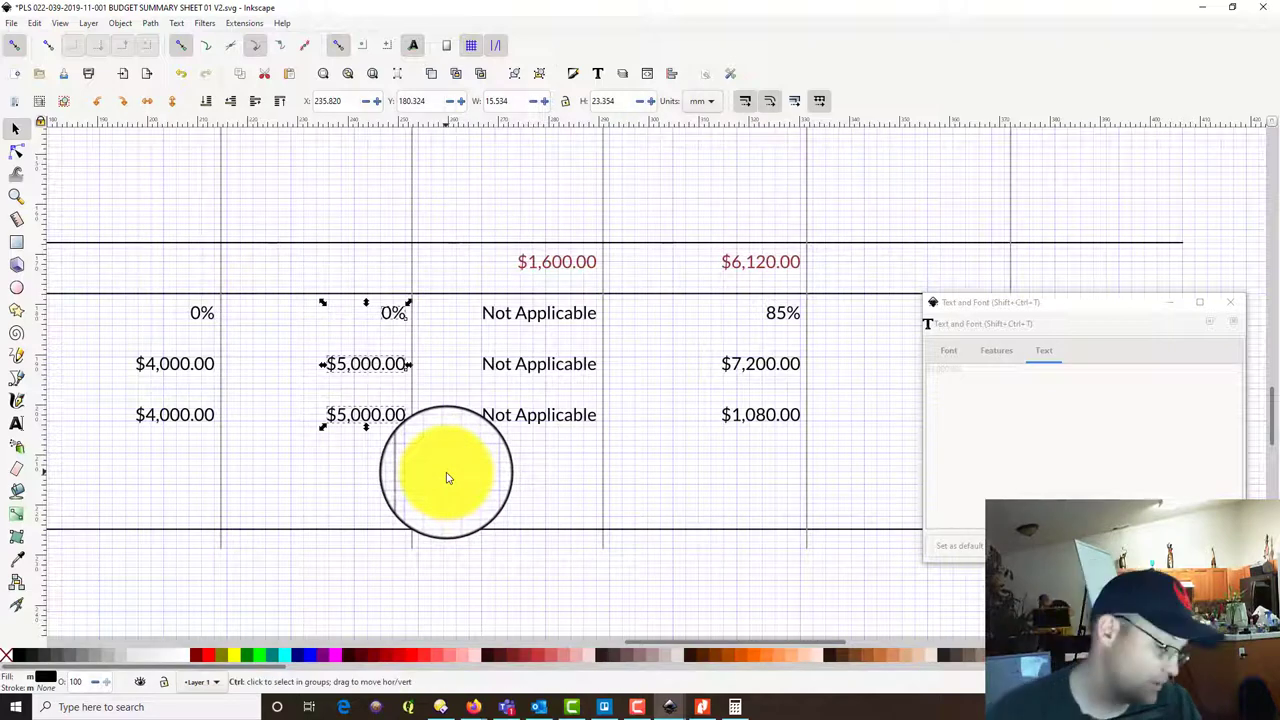
key(ctrl+shift+d)
drag(357, 363, 220, 363)
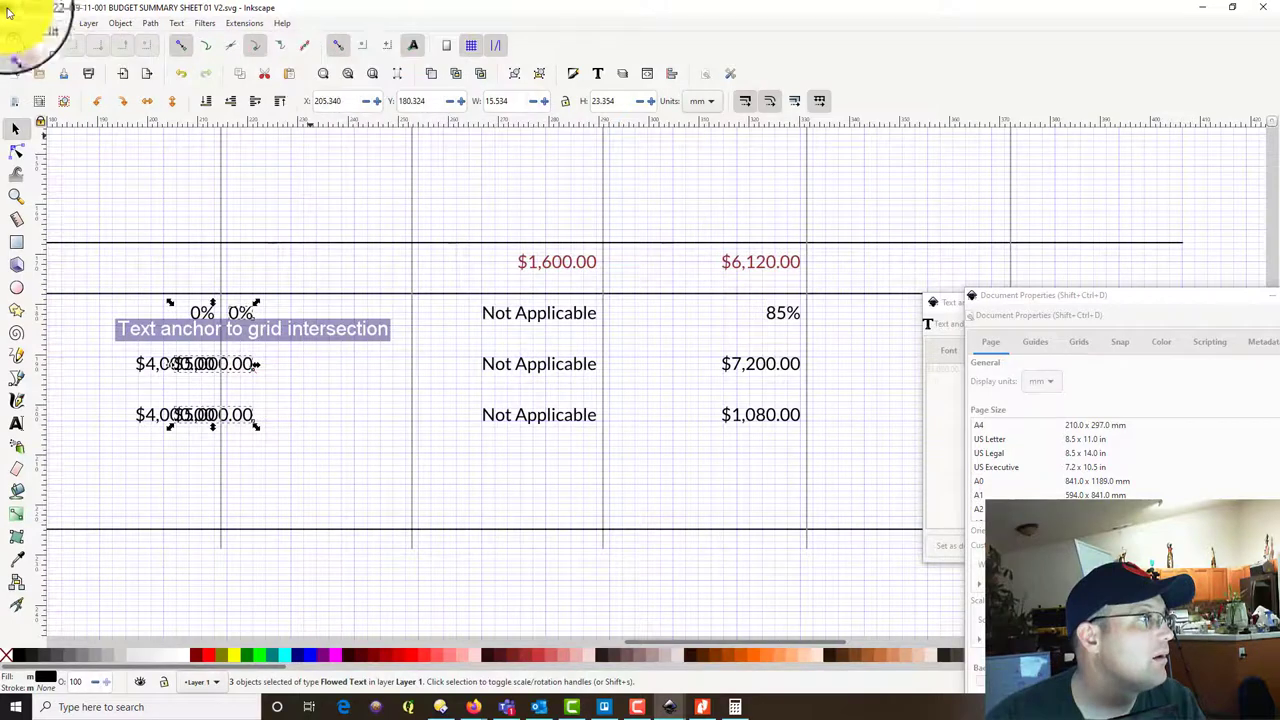
click(181, 73)
click(35, 24)
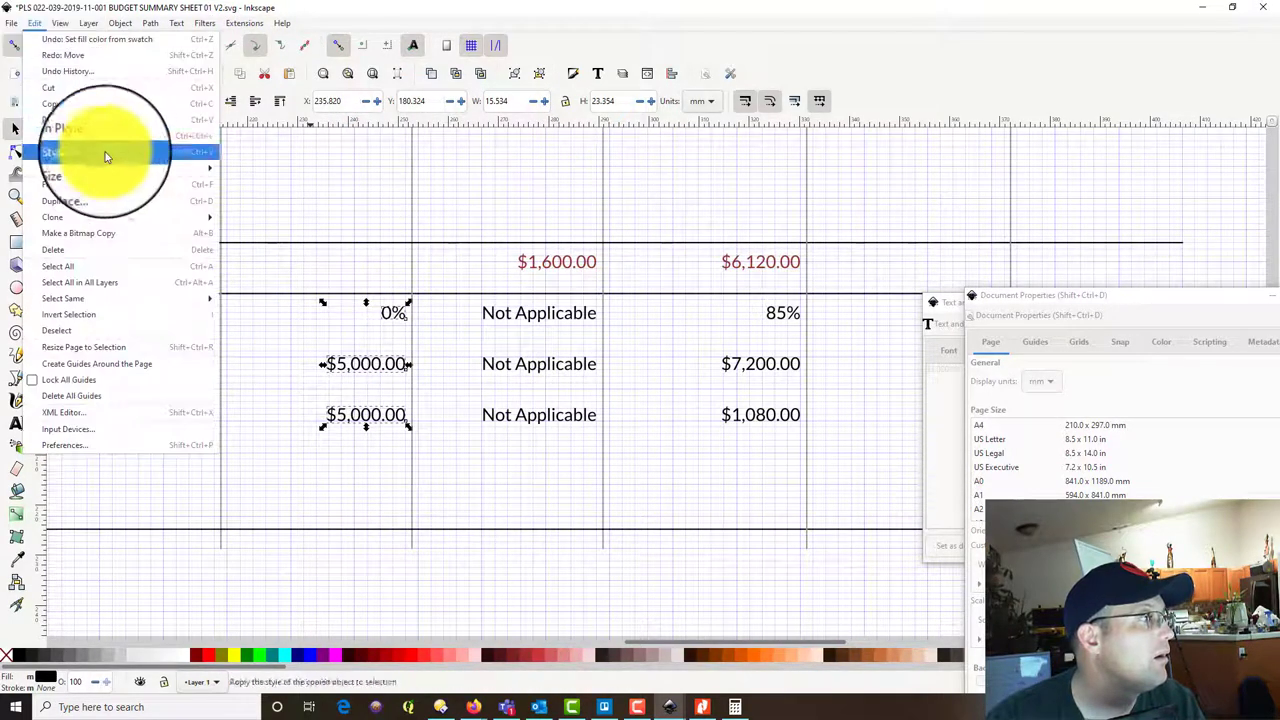
click(80, 205)
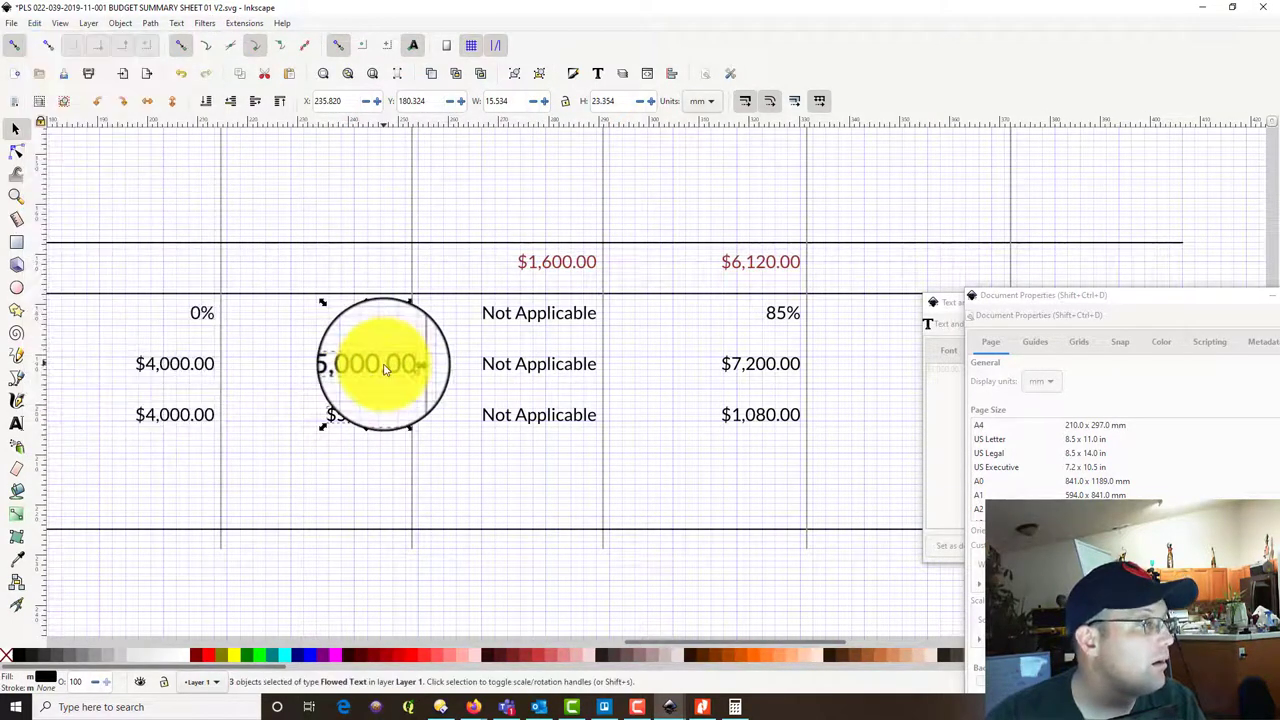
drag(384, 364, 689, 322)
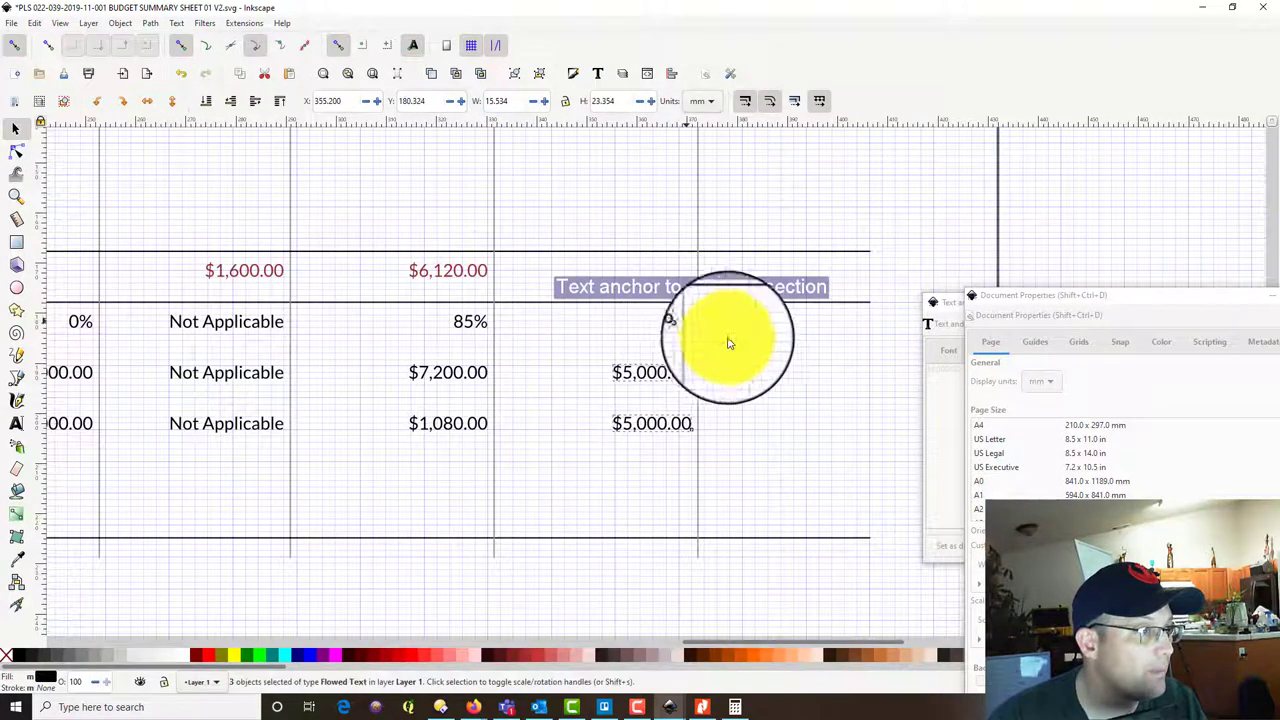
Close the Document Properties dialog and set the Task 8A percentage entry to 100%.
click(790, 365)
click(684, 325)
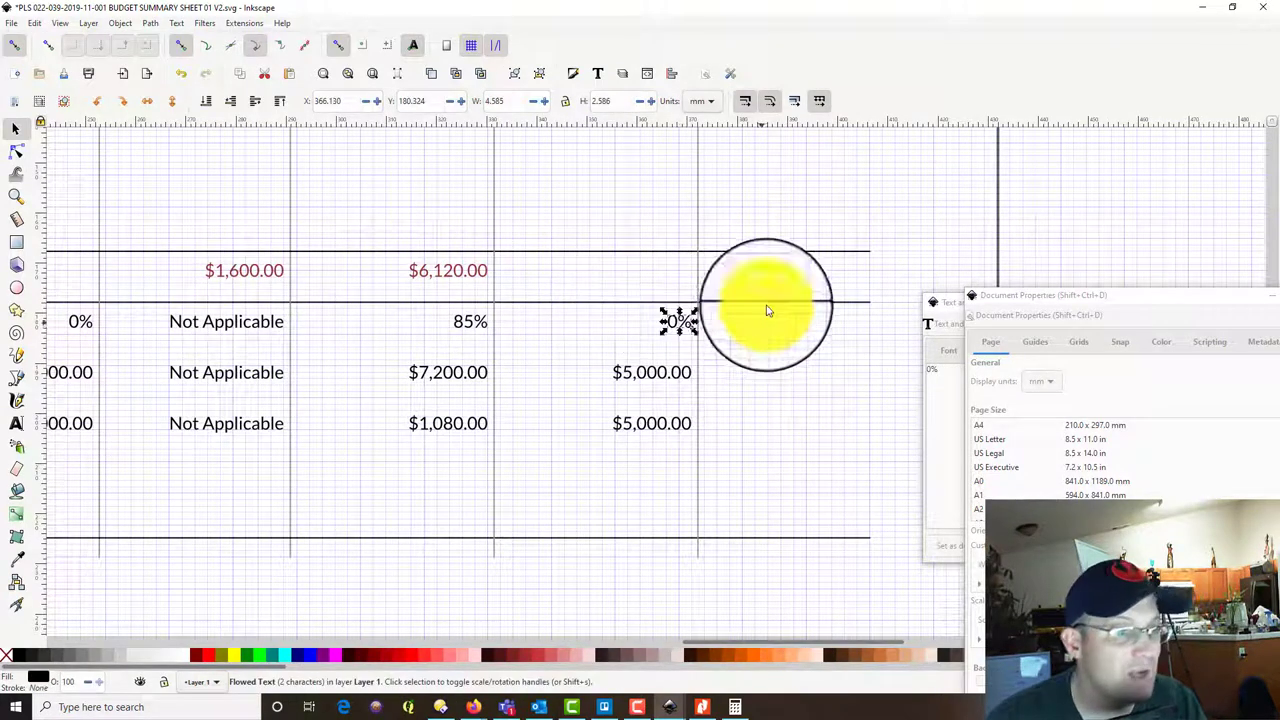
drag(1200, 295, 1003, 271)
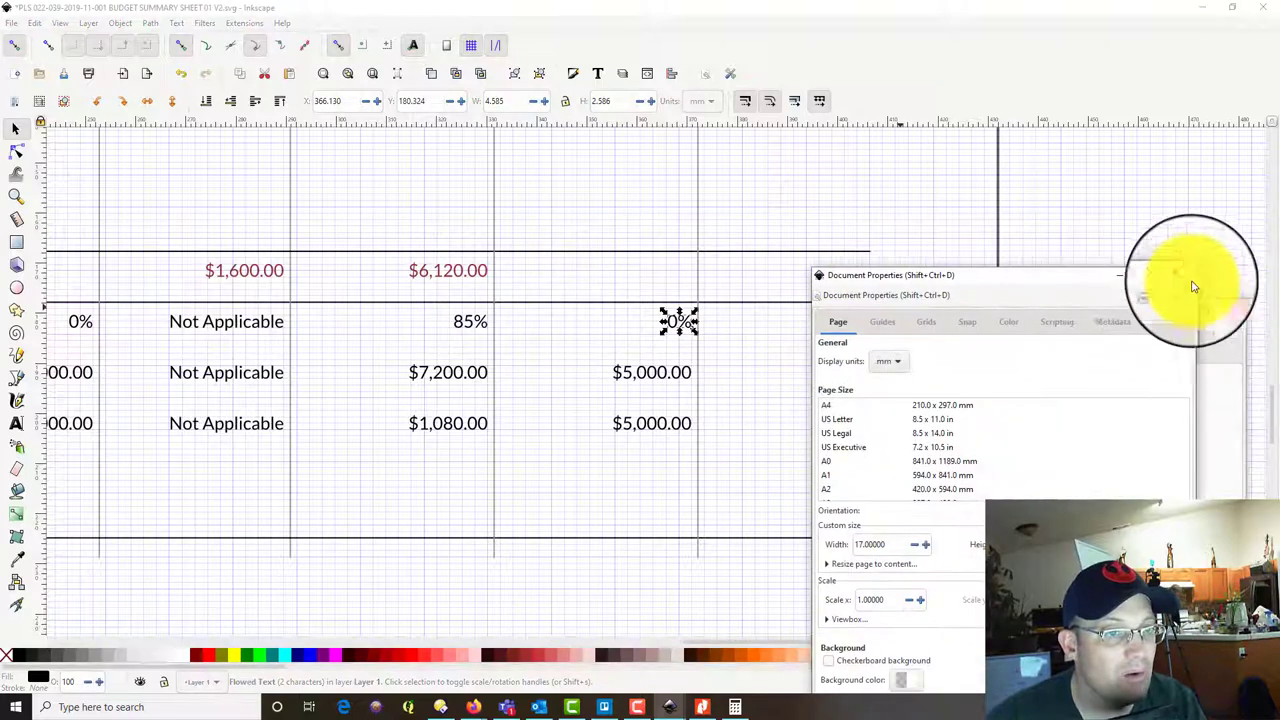
click(1176, 277)
click(928, 369)
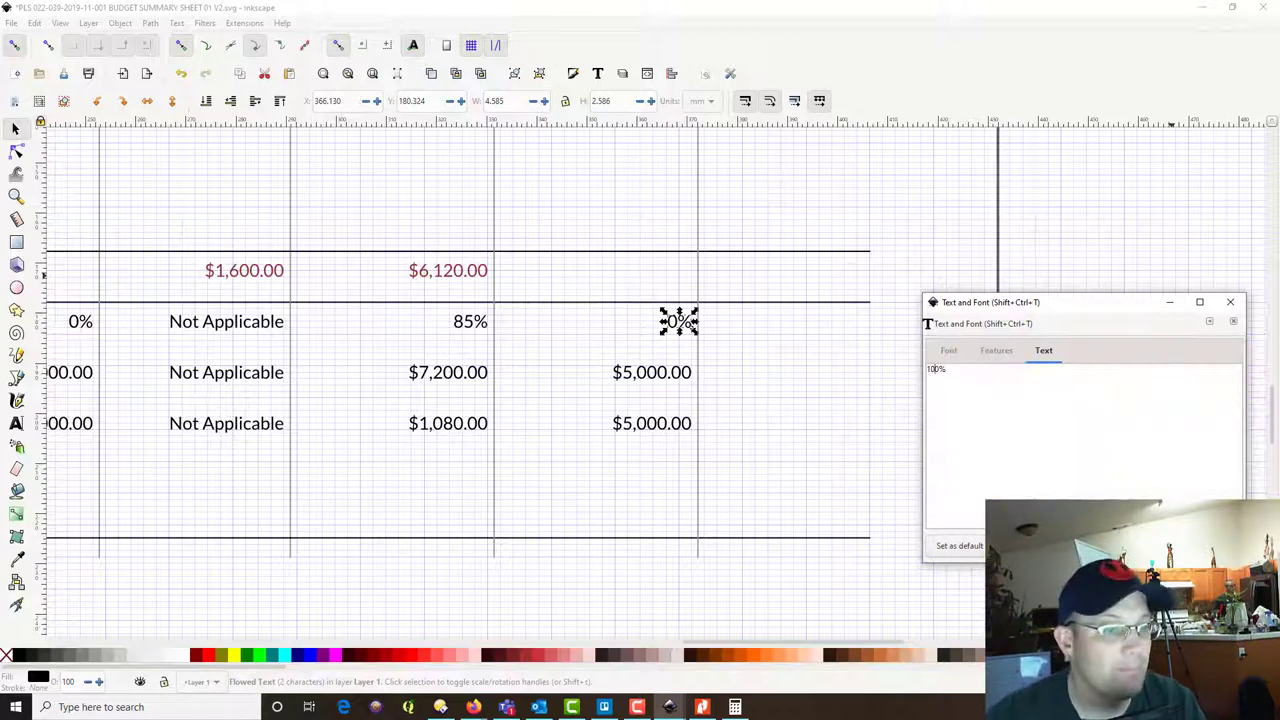
Set the Task 8A Initial Contract Budget to $7,000.00.
click(668, 366)
click(653, 374)
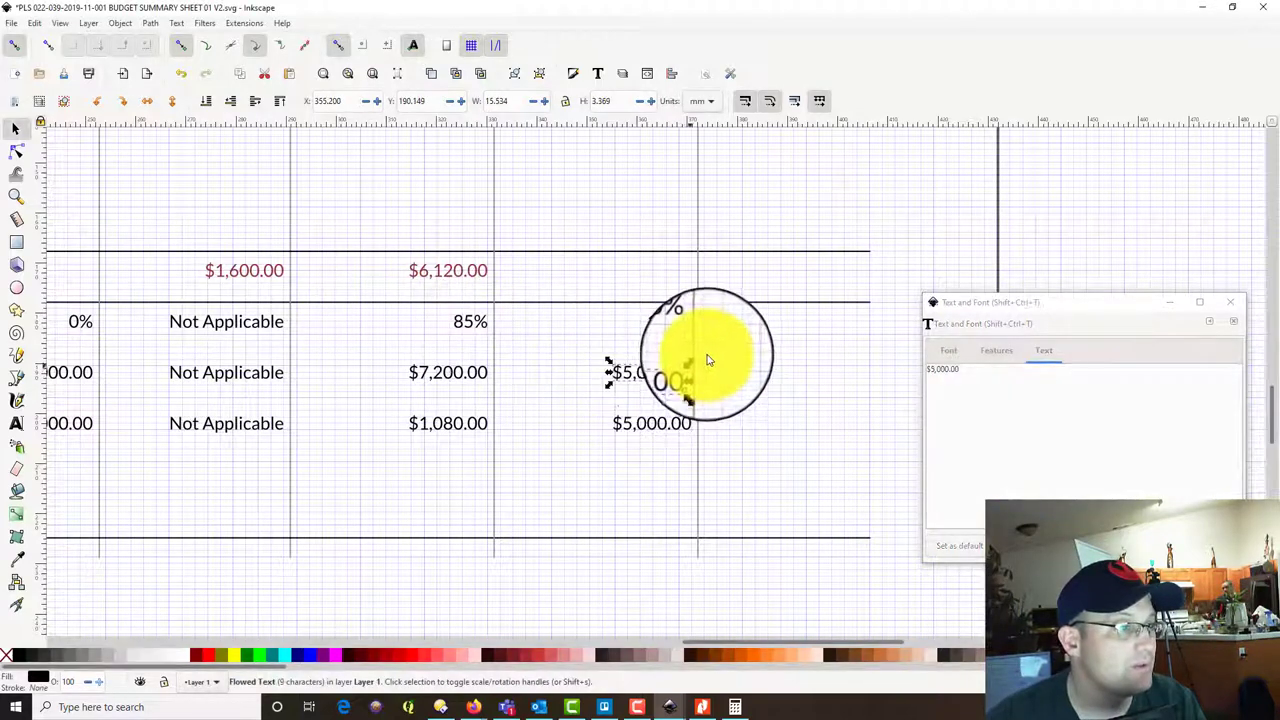
scroll(716, 360, up, 5)
scroll(720, 368, down, 2)
scroll(720, 400, down, 5)
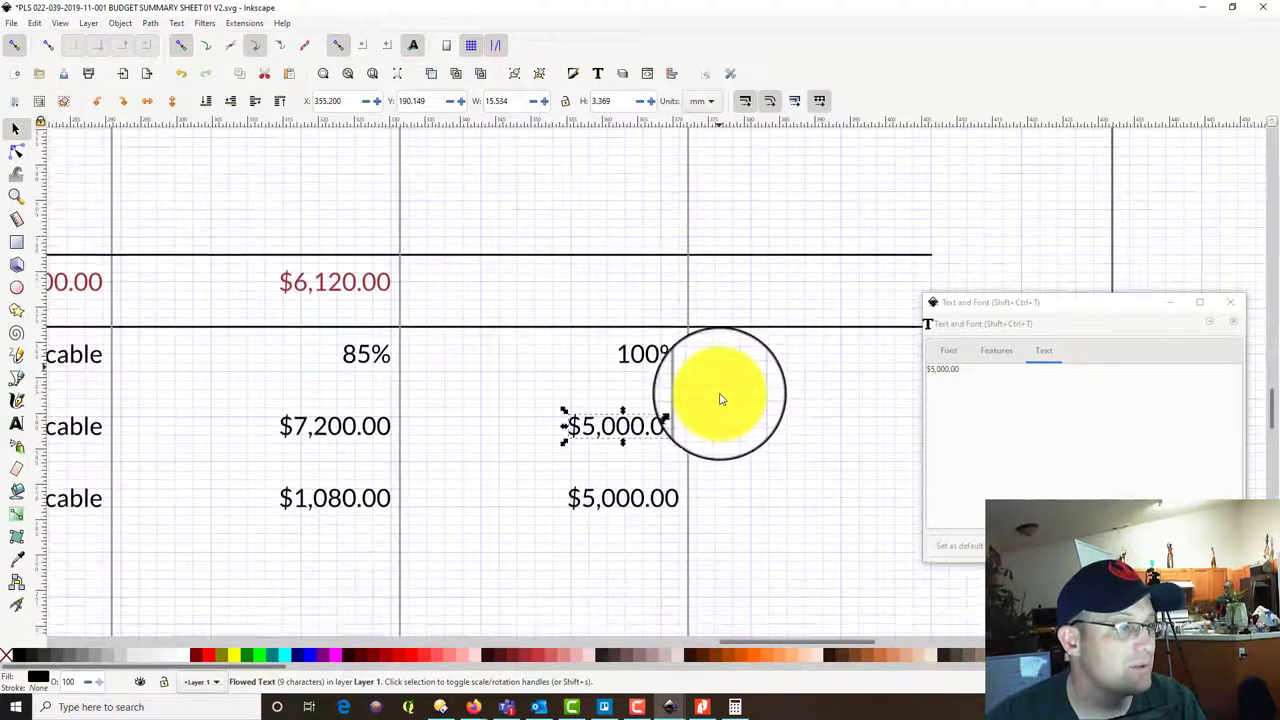
scroll(686, 357, down, 2)
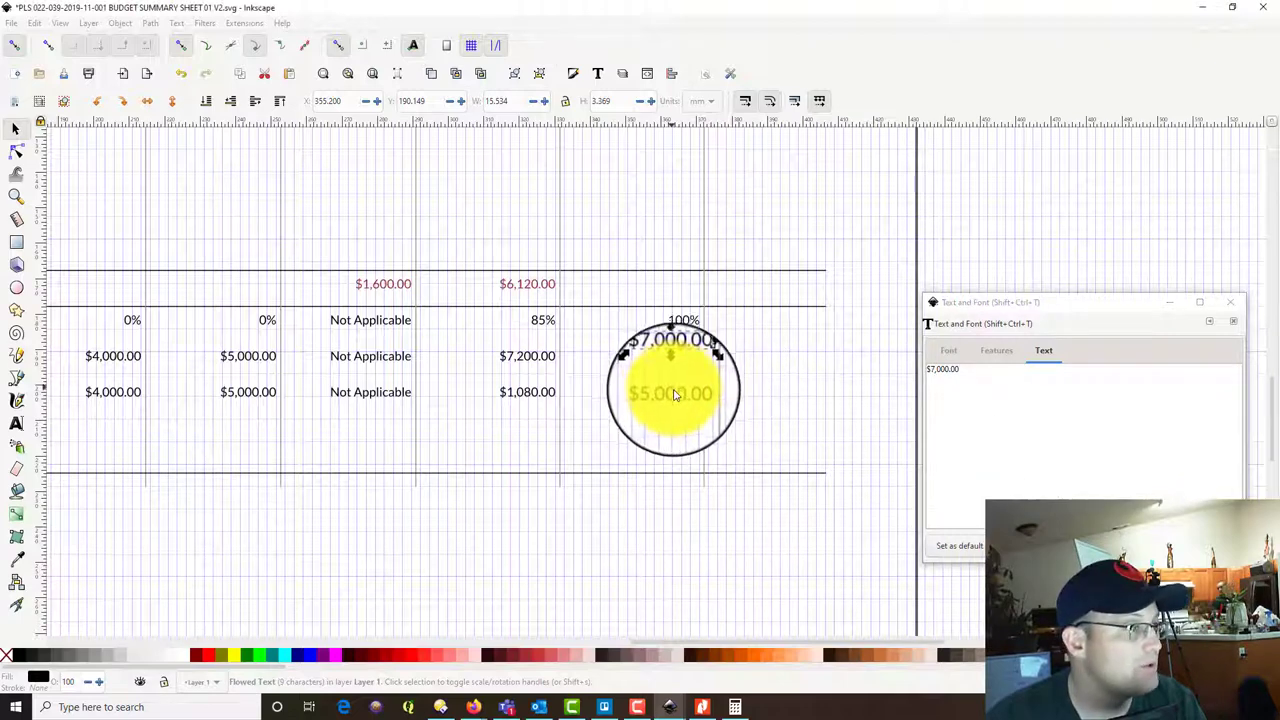
Set the Task 8A Remaining Budget to $0.00.
click(733, 391)
click(676, 397)
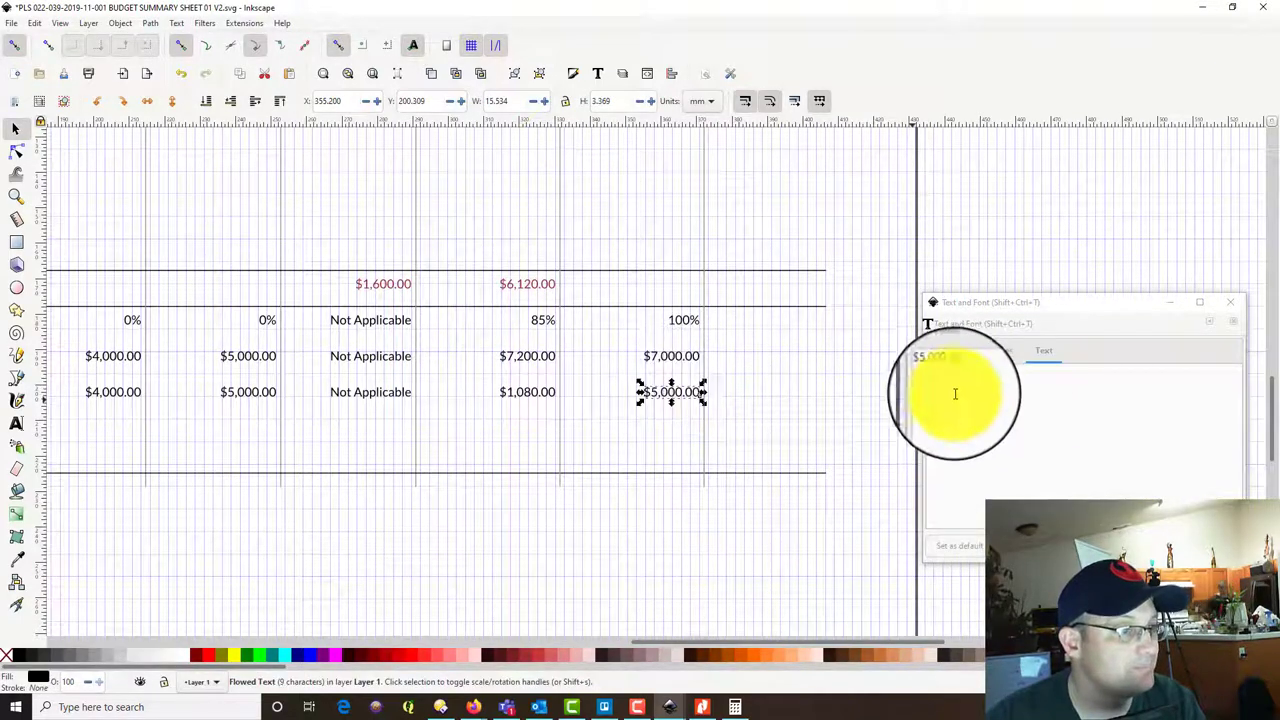
drag(640, 406, 1134, 390)
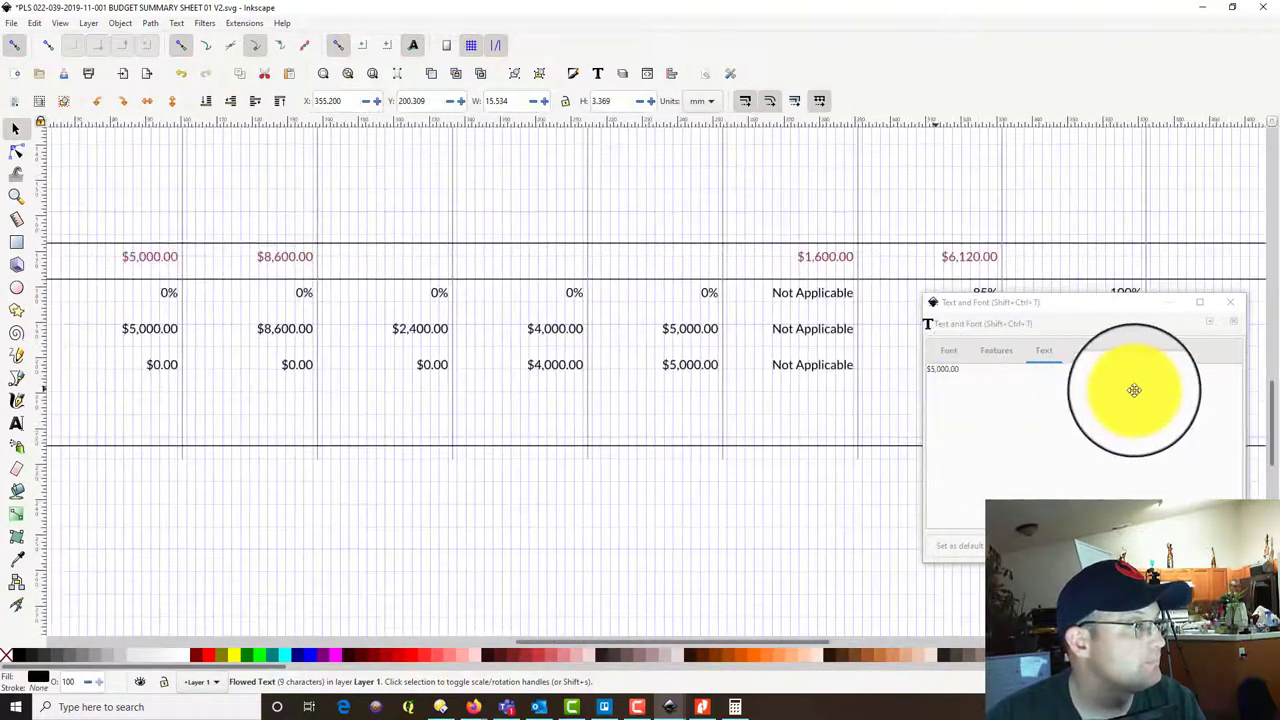
drag(372, 320, 181, 314)
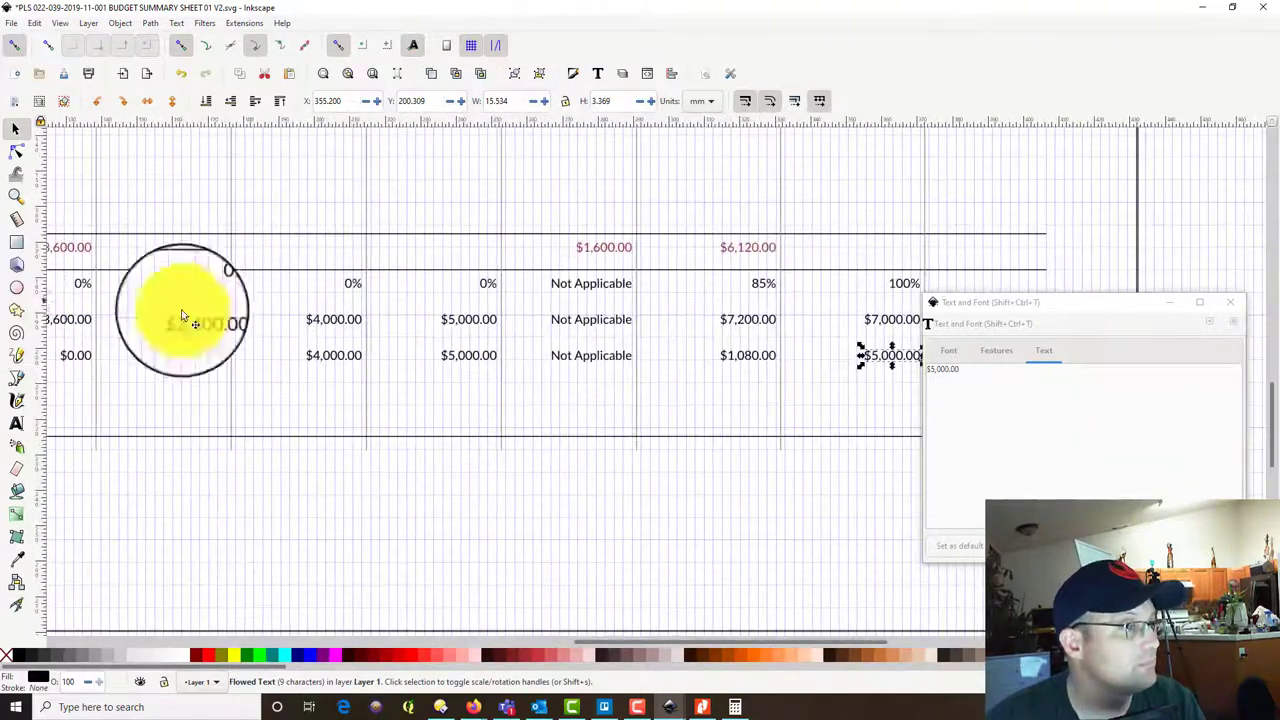
drag(719, 322, 309, 331)
click(956, 373)
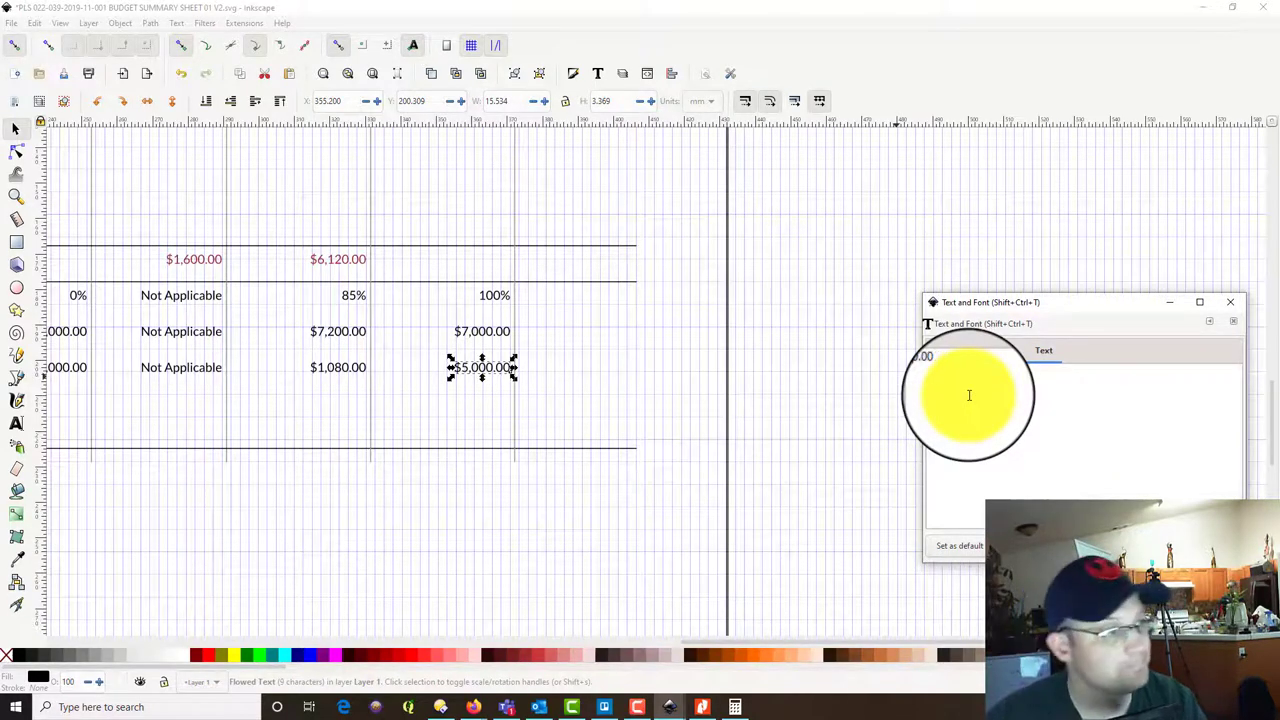
click(1150, 545)
click(1207, 545)
click(836, 443)
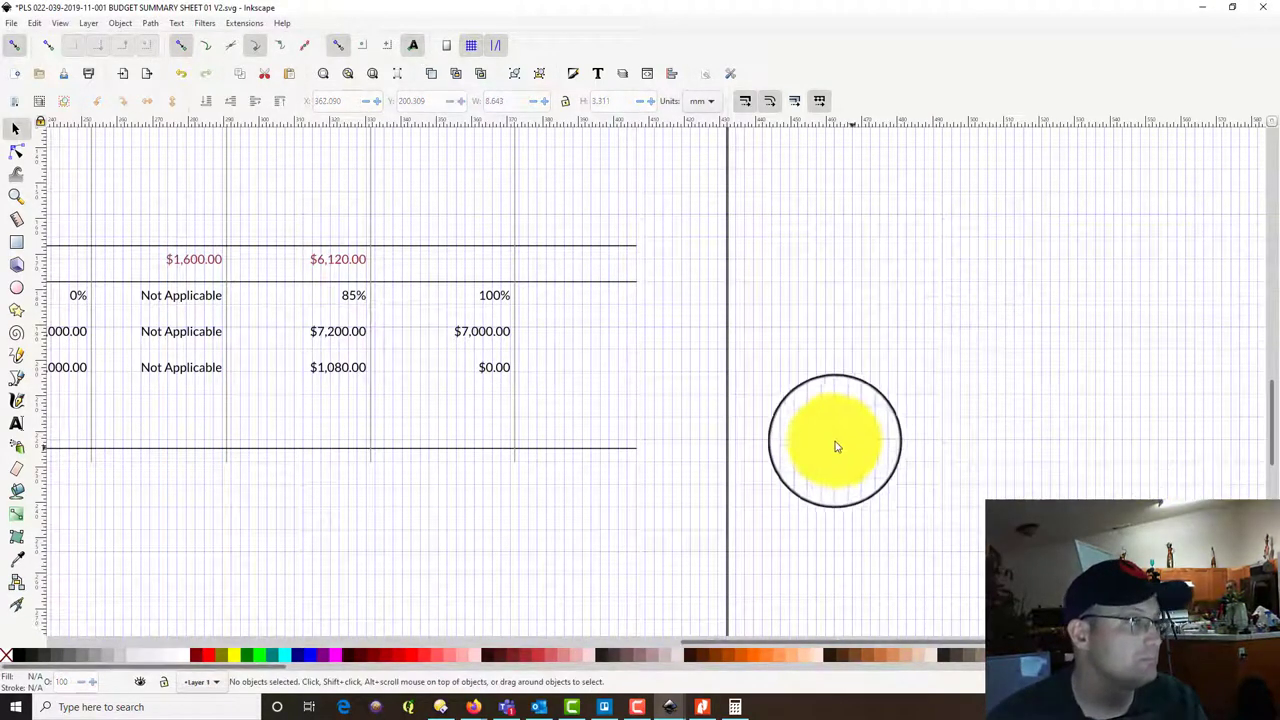
Delete the 85% Remaining Work entry from the Task 7 column.
scroll(834, 443, down, 2)
drag(345, 382, 587, 415)
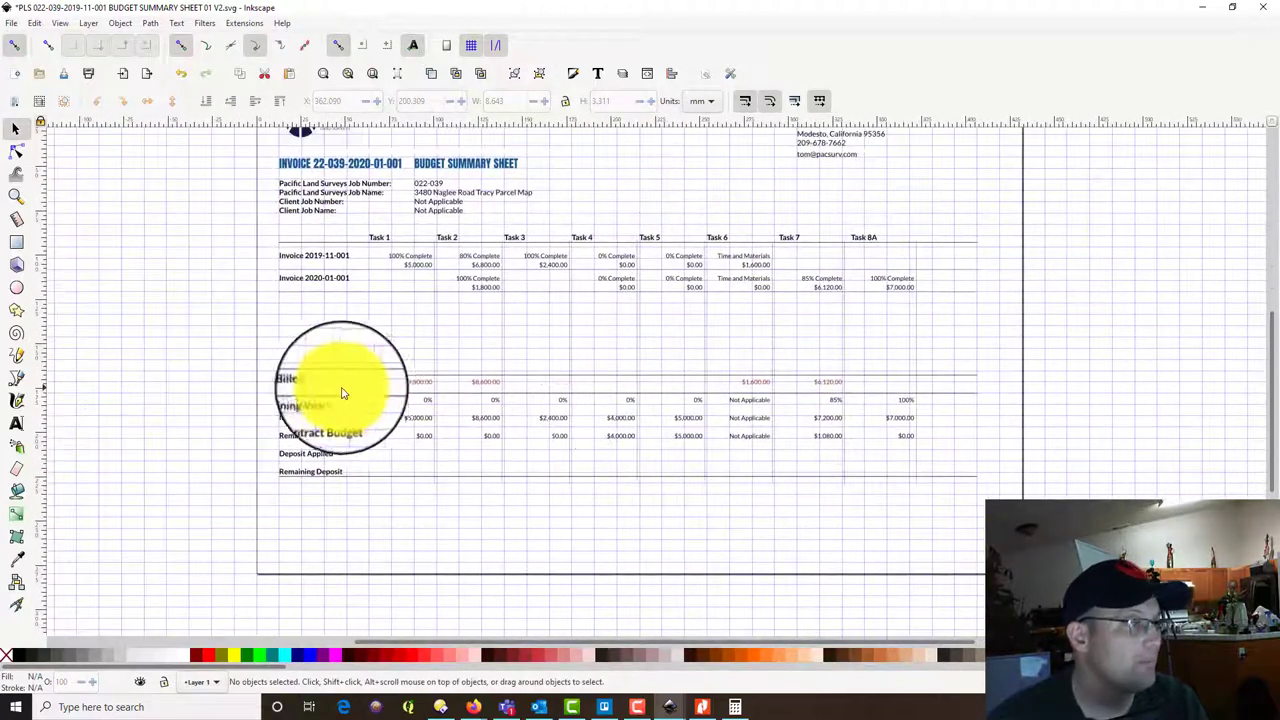
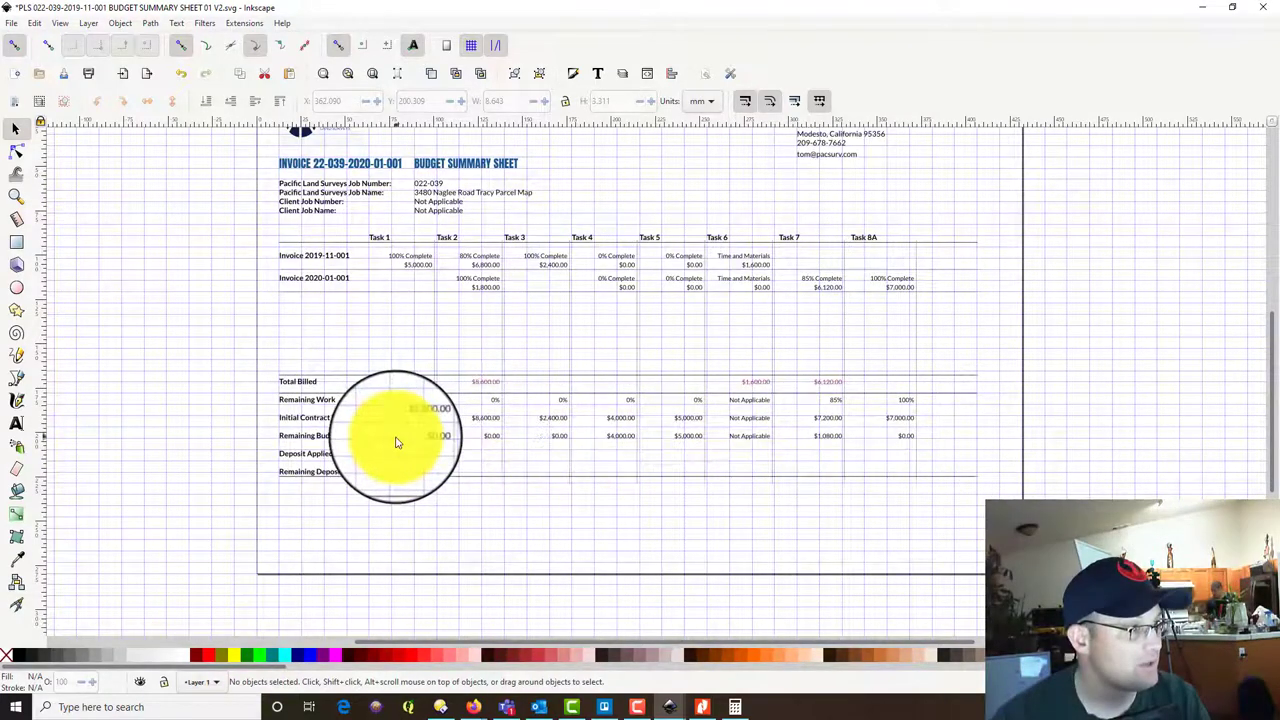
click(836, 402)
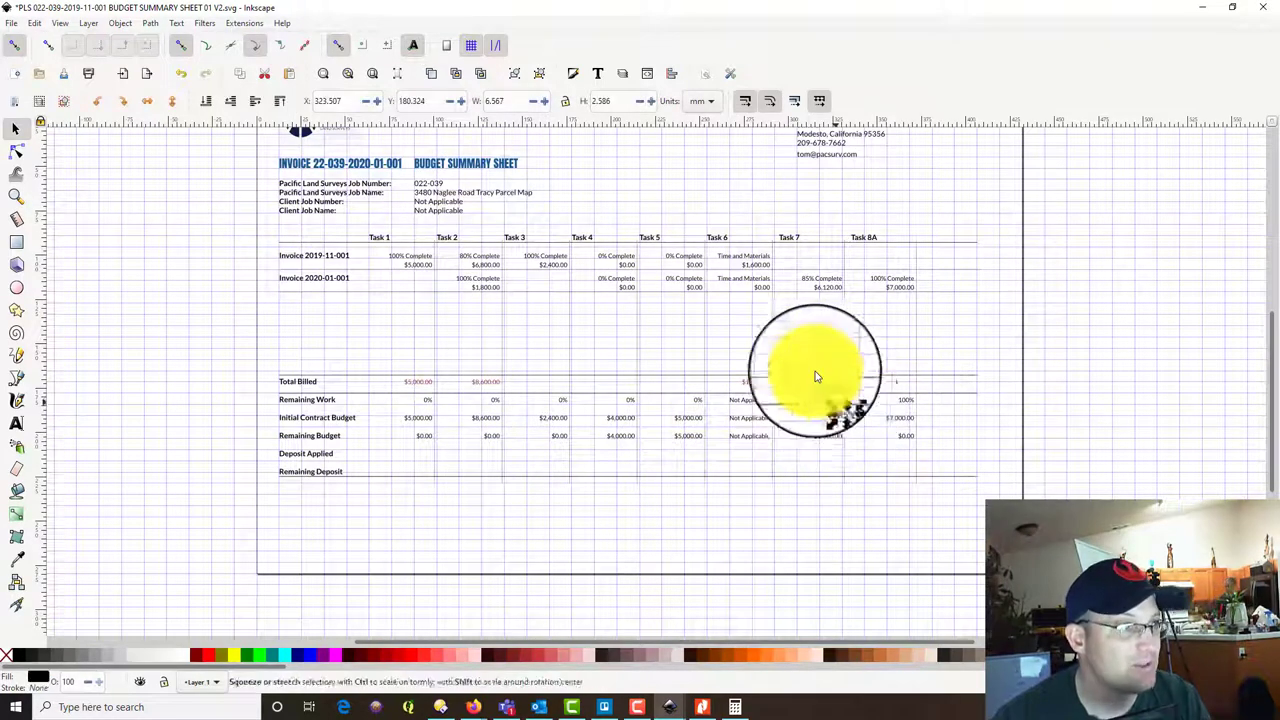
click(597, 73)
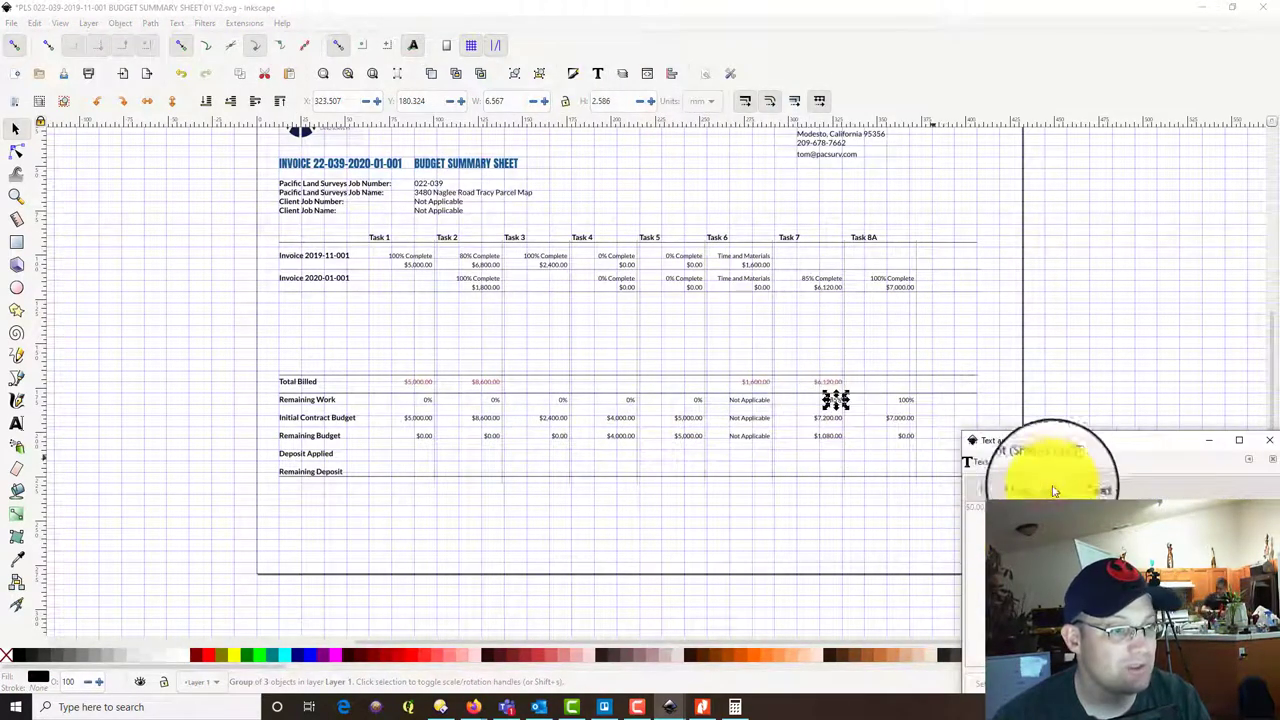
scroll(826, 402, up, 5)
scroll(800, 400, down, 2)
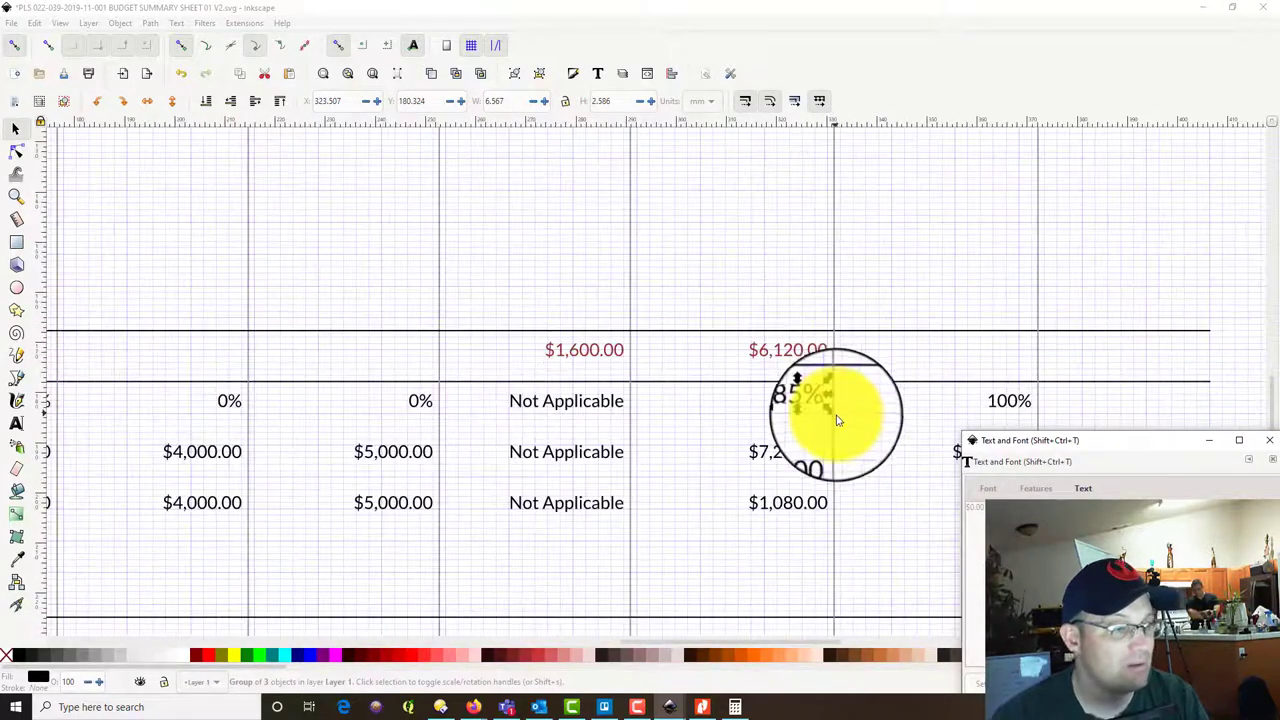
Duplicate the Task 6 Not Applicable entry in the Remaining Work row and move the copy against the right edge of the Task 7 column.
click(565, 408)
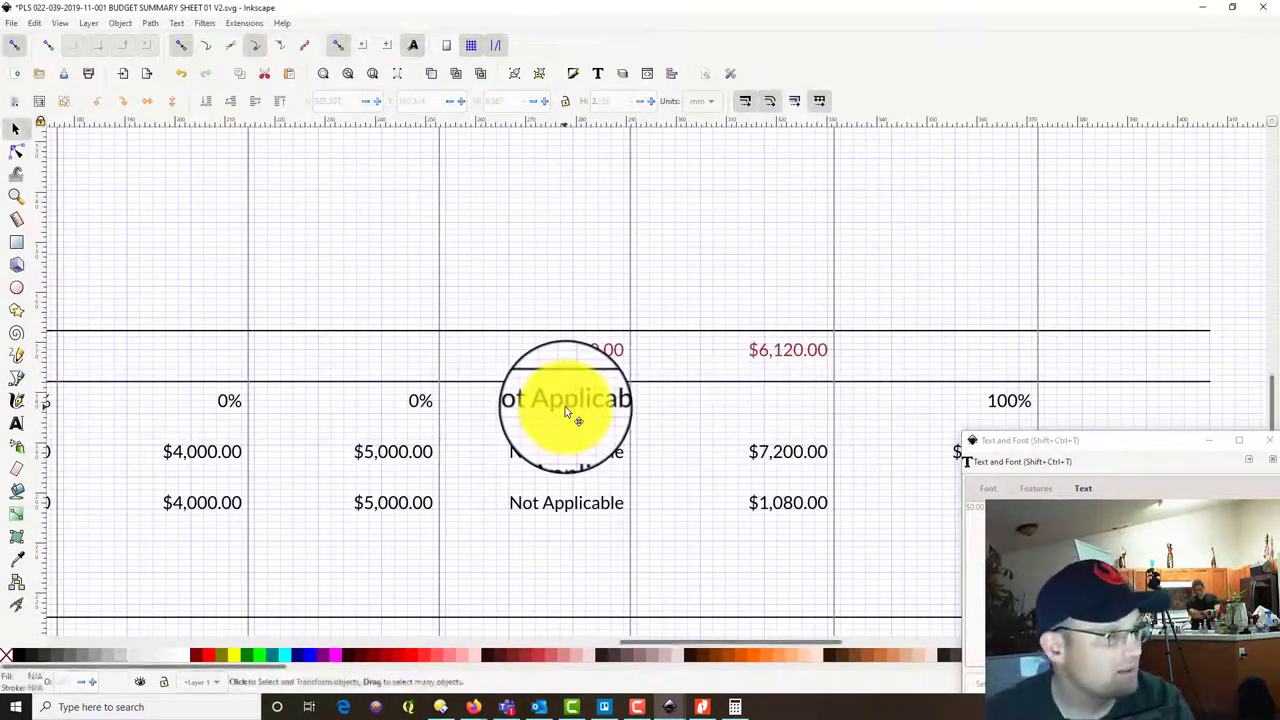
key(ctrl+shift+d)
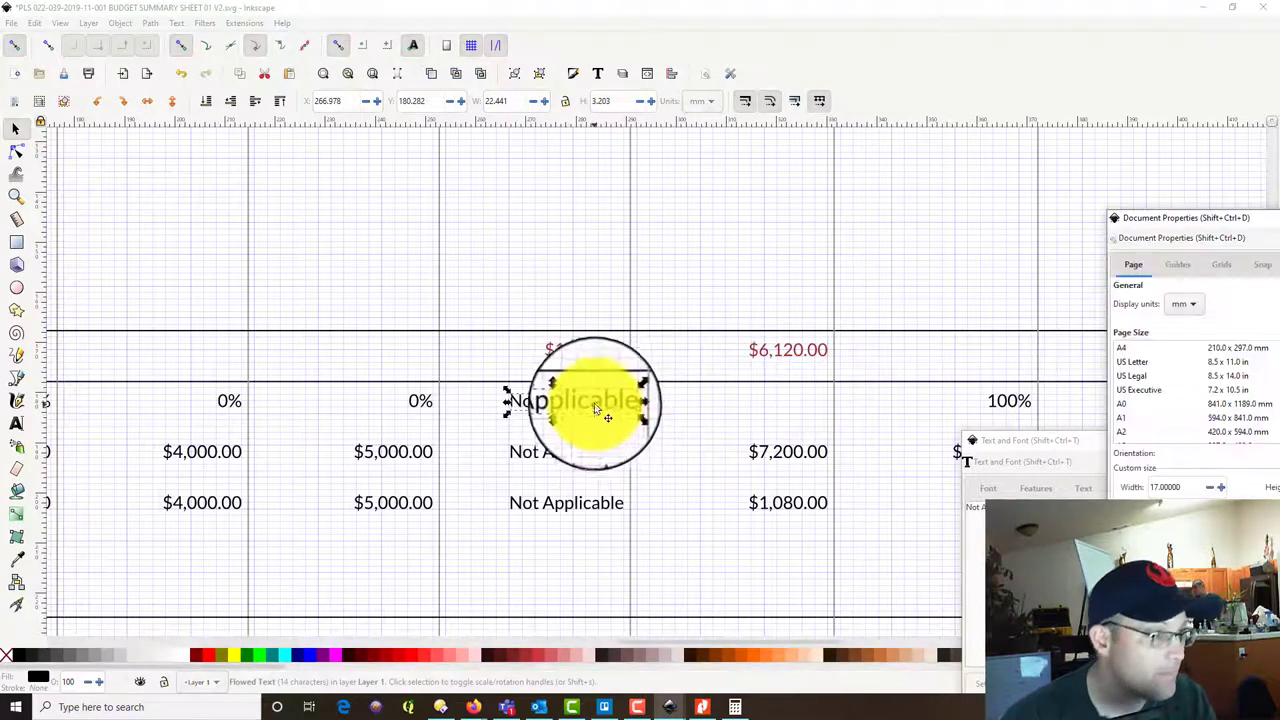
drag(596, 405, 709, 405)
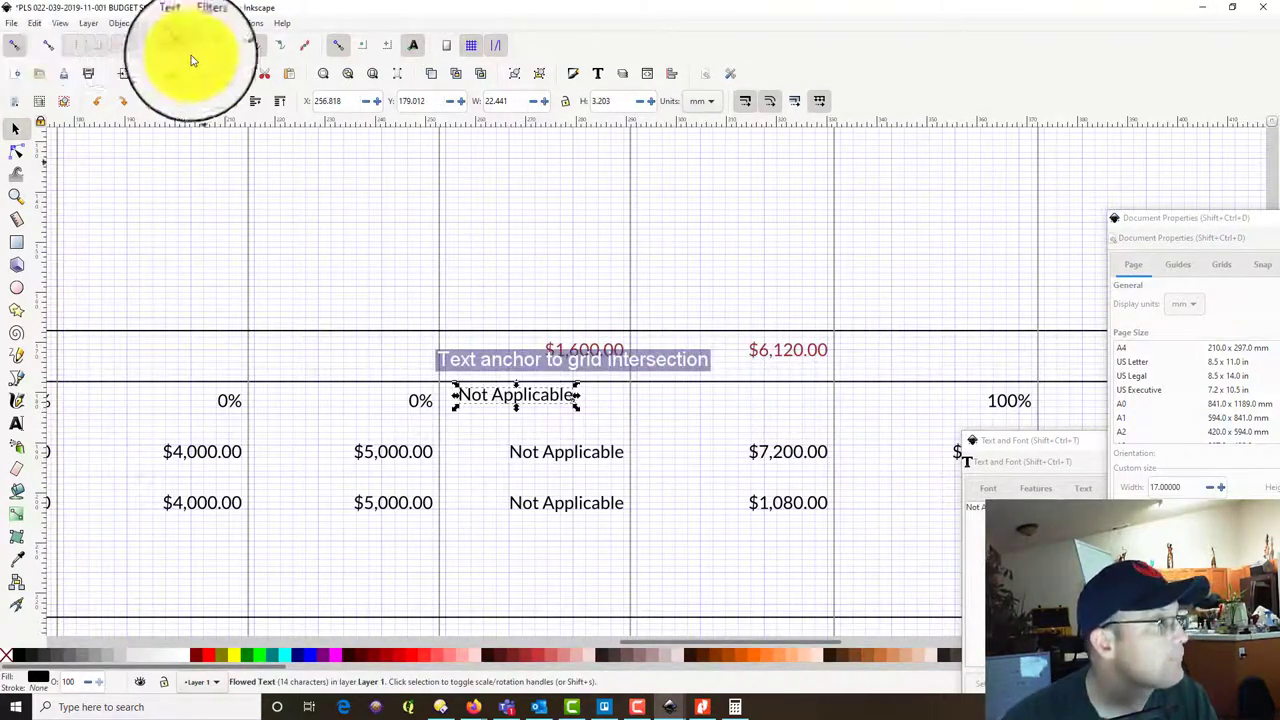
click(34, 22)
click(77, 202)
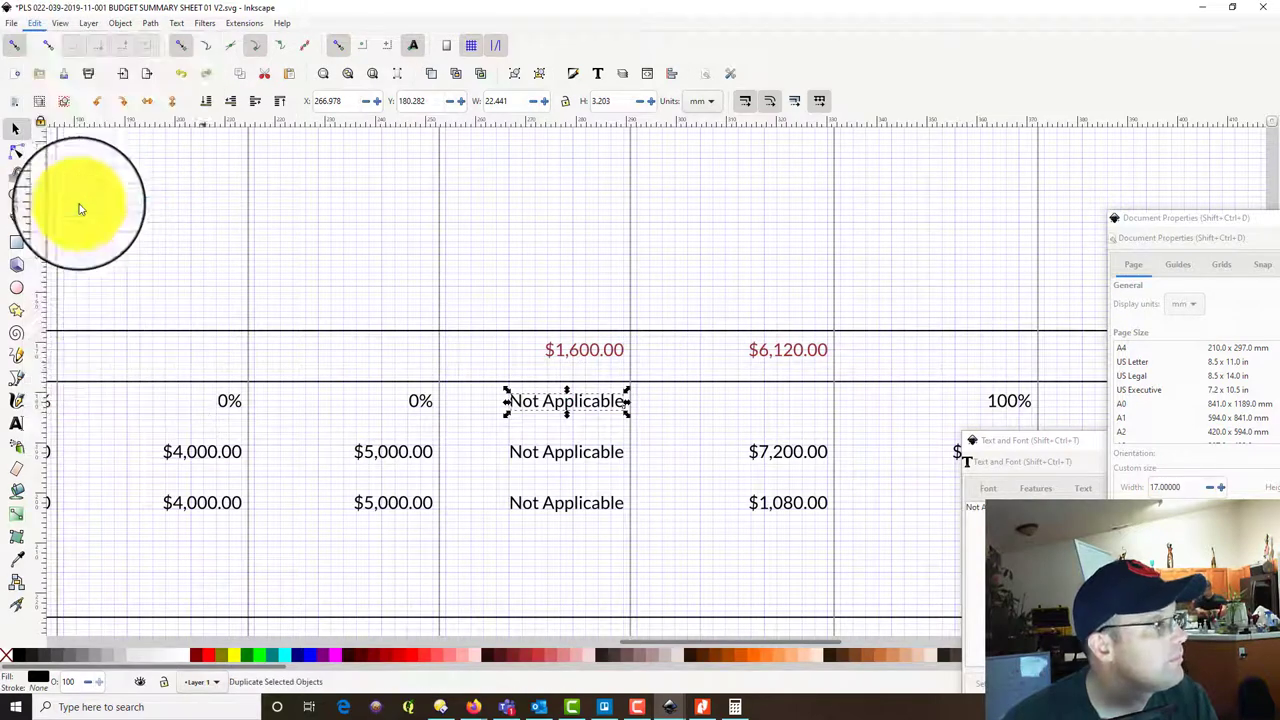
drag(570, 400, 794, 399)
click(884, 445)
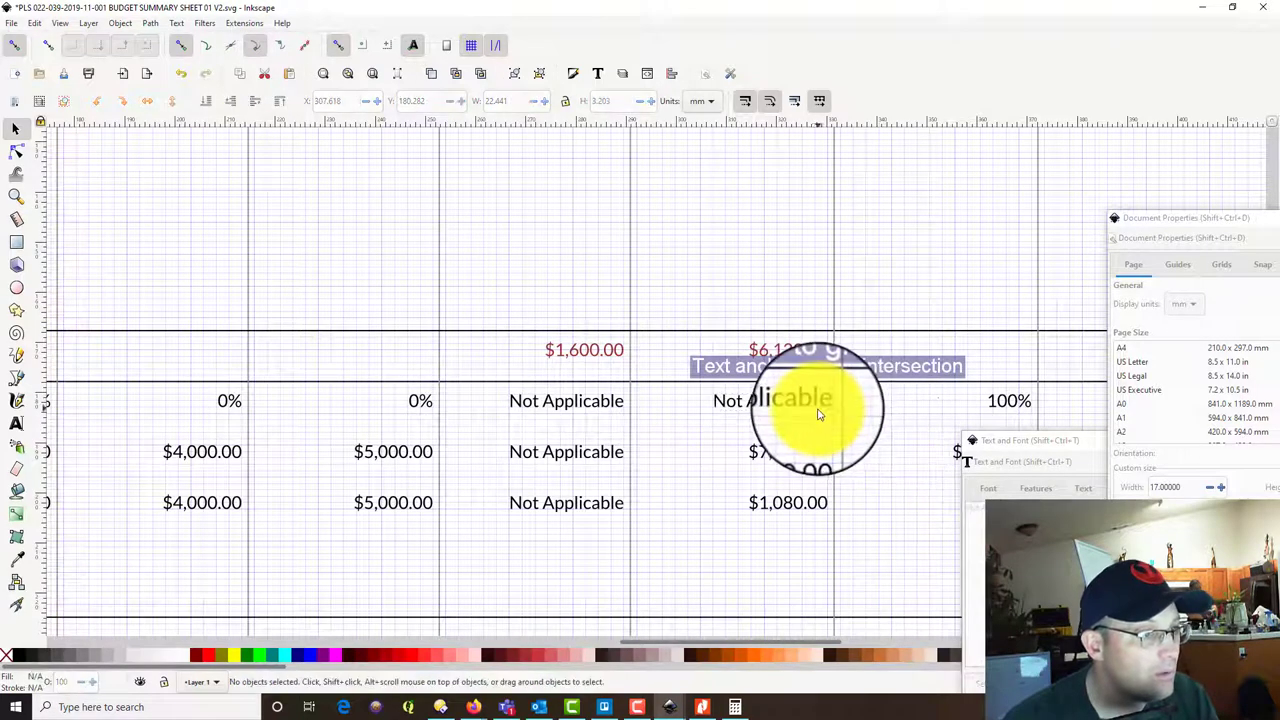
Set the copied Task 7 Remaining Work entry to 15% and close the Text and Font and Document Properties dialogs.
click(815, 403)
drag(1046, 449, 900, 272)
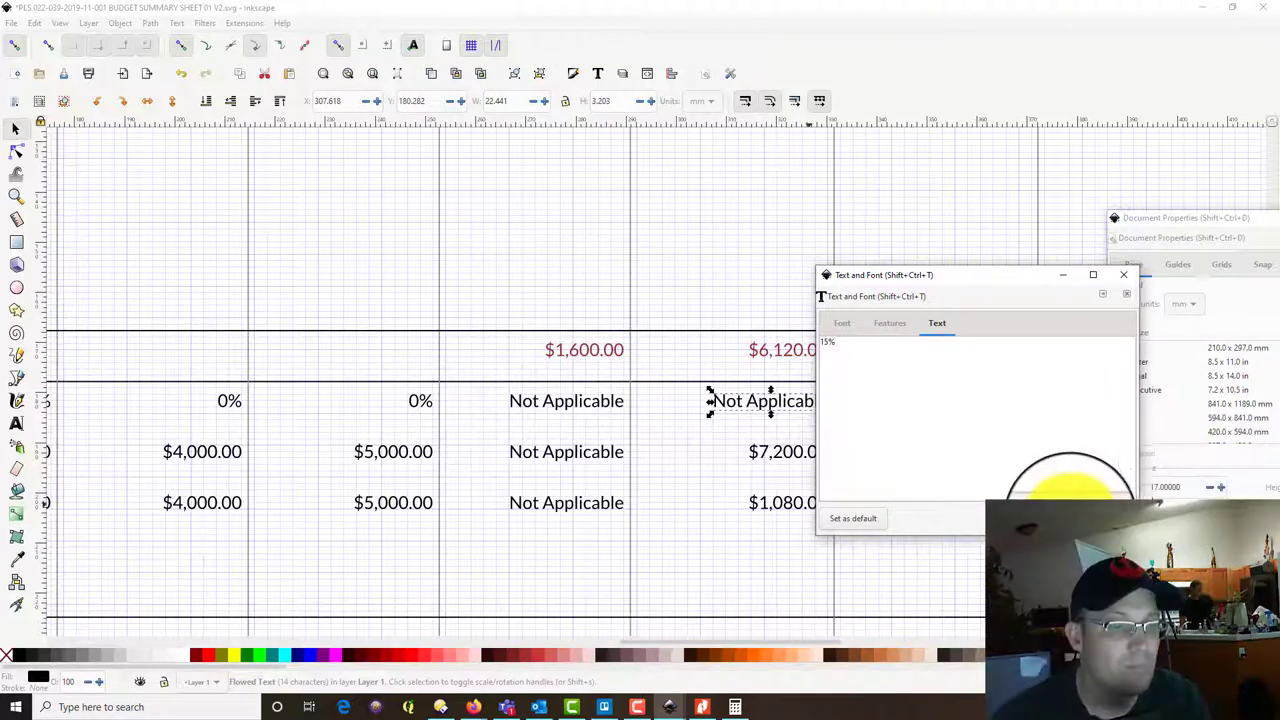
click(1123, 274)
drag(1212, 217, 987, 170)
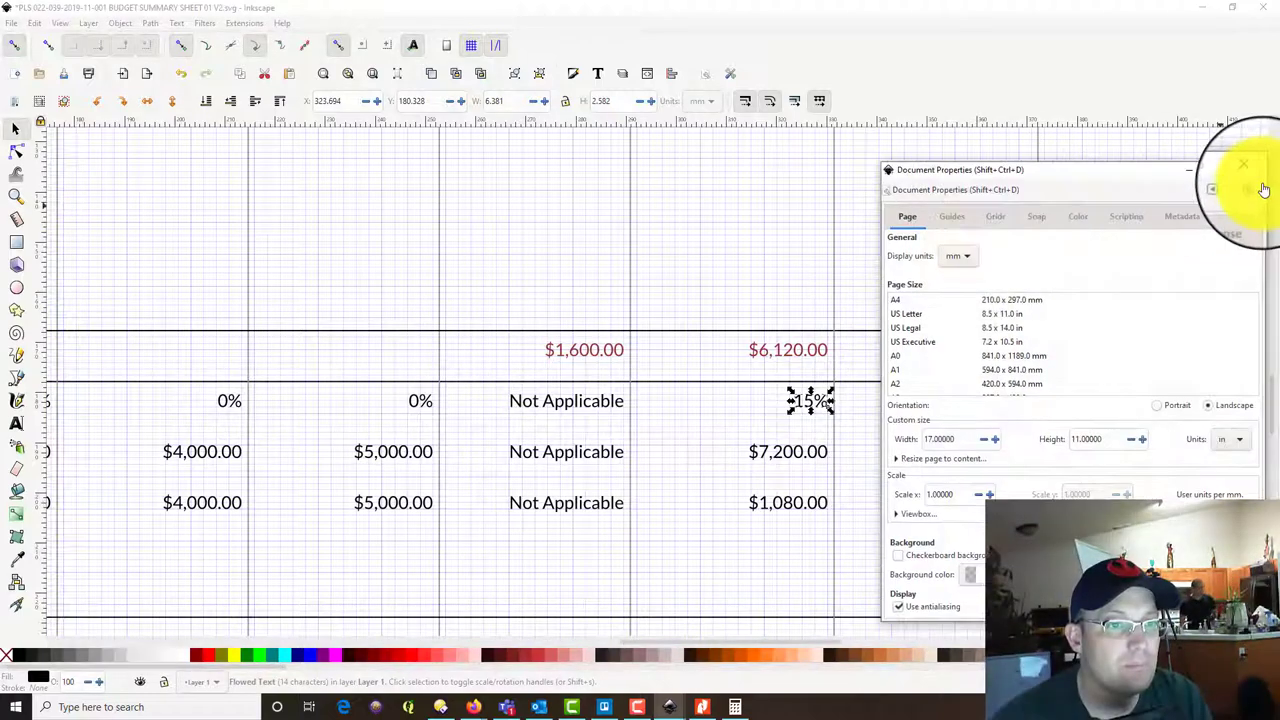
click(1251, 173)
click(1127, 222)
Check the filled-in task columns, fit the whole page in view and save the document.
ctrl+scroll(1140, 230, down, 2)
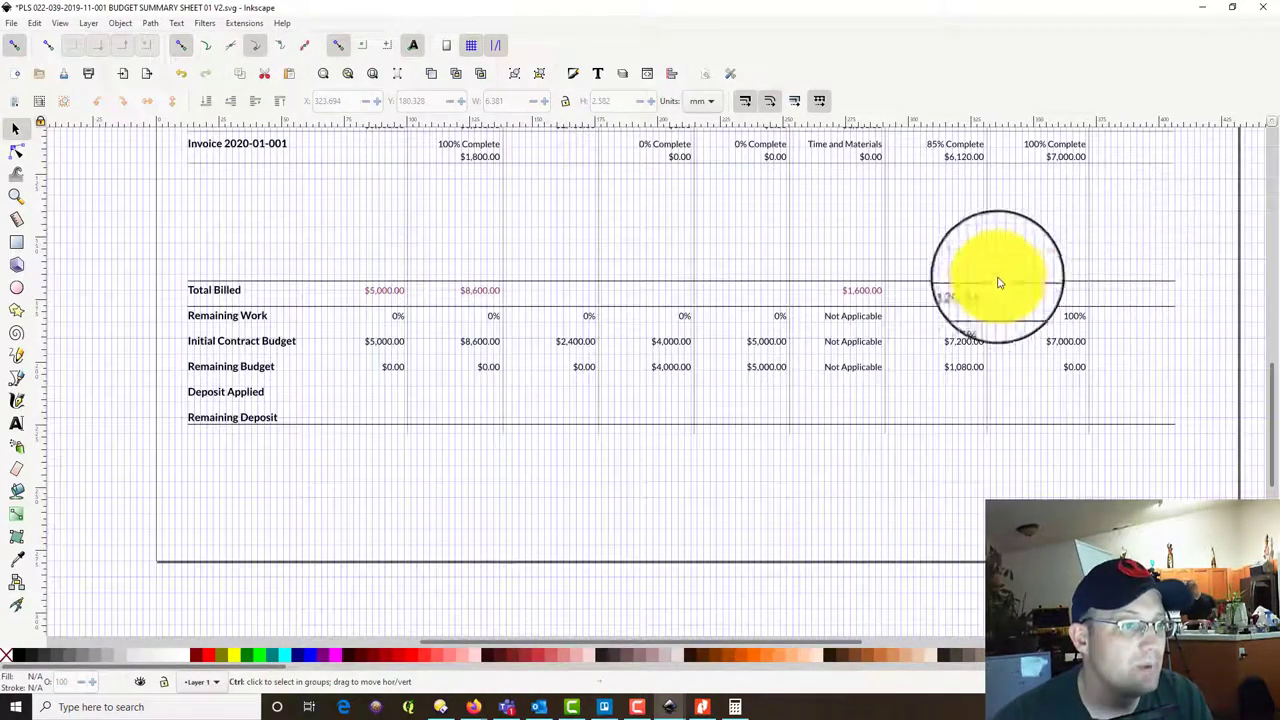
scroll(950, 294, up, 2)
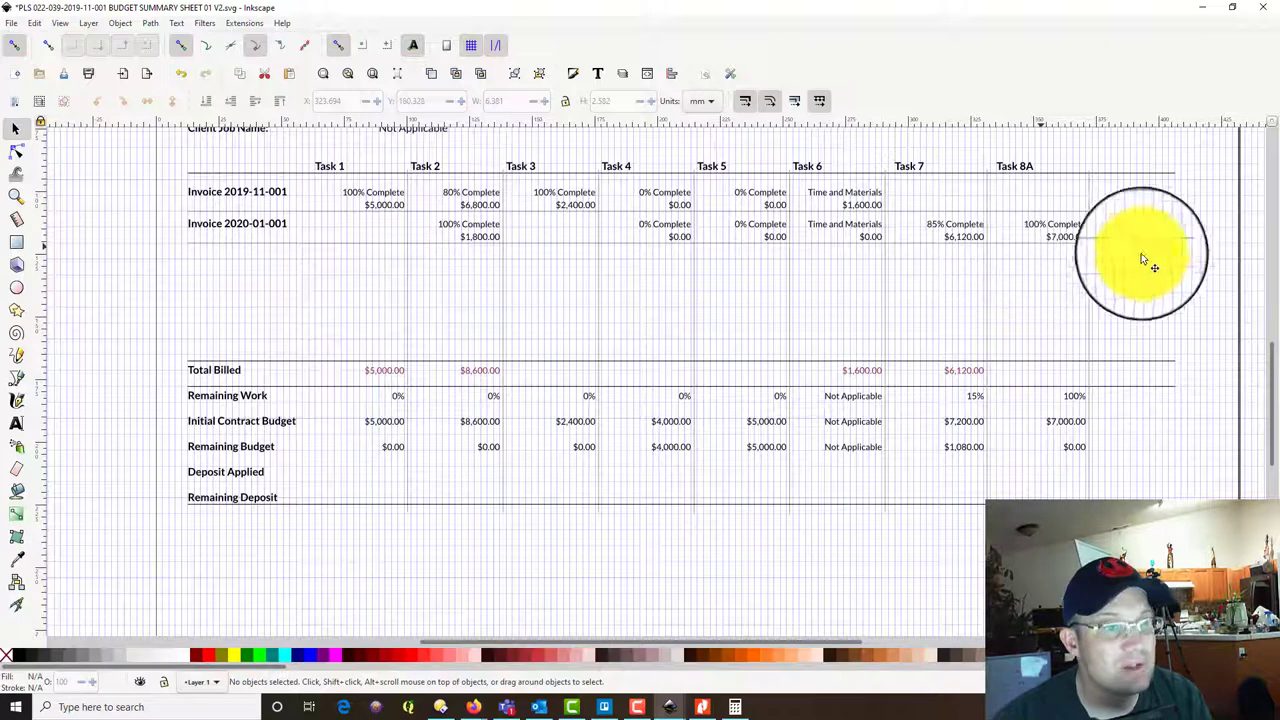
key(alt+Tab)
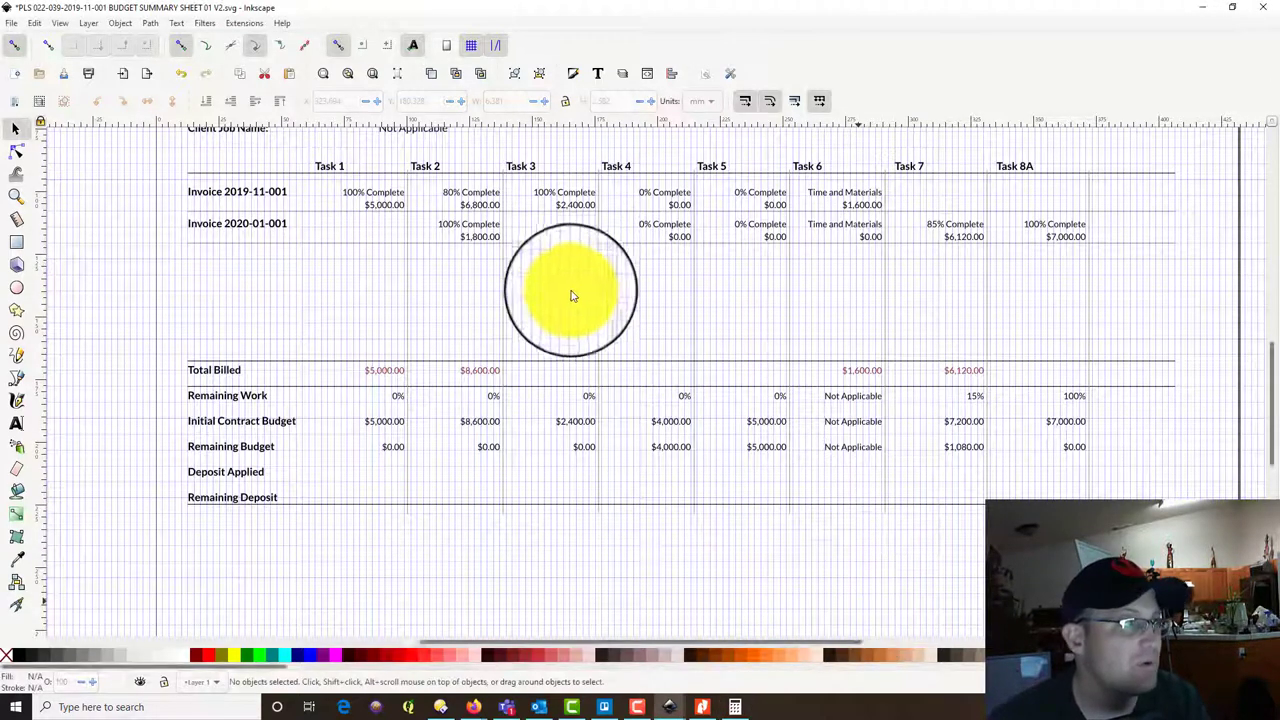
click(372, 73)
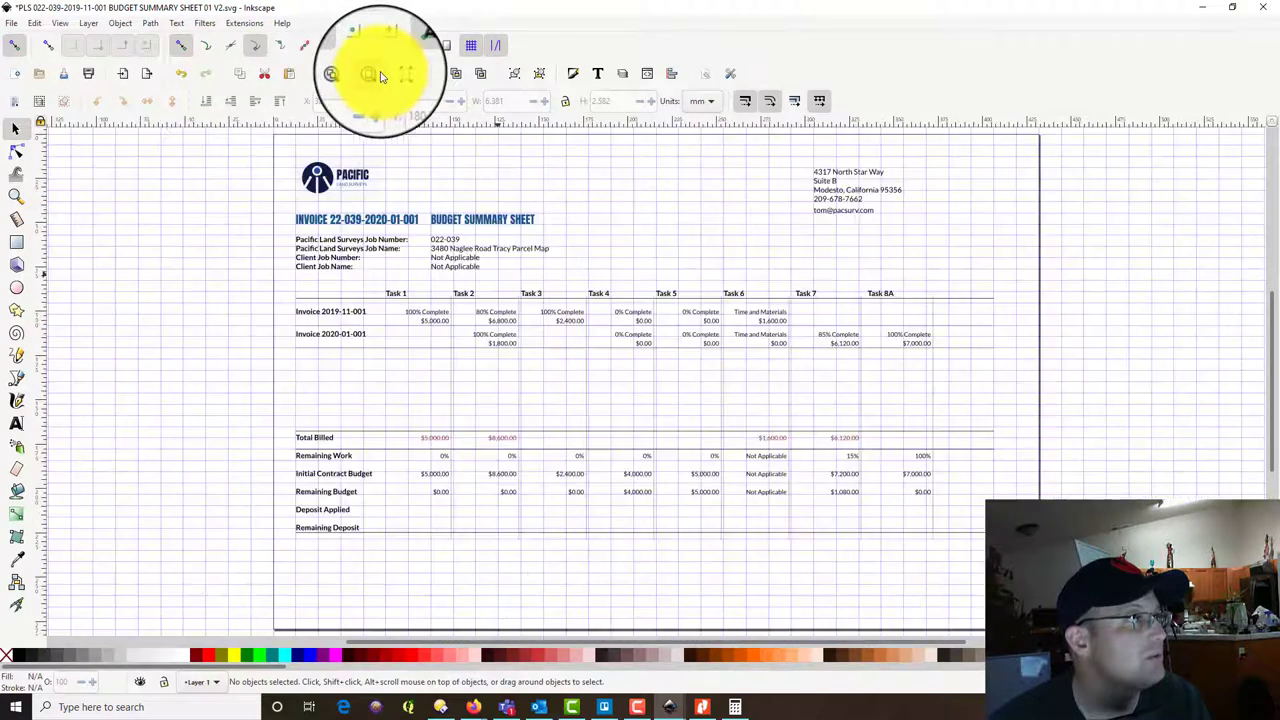
click(15, 23)
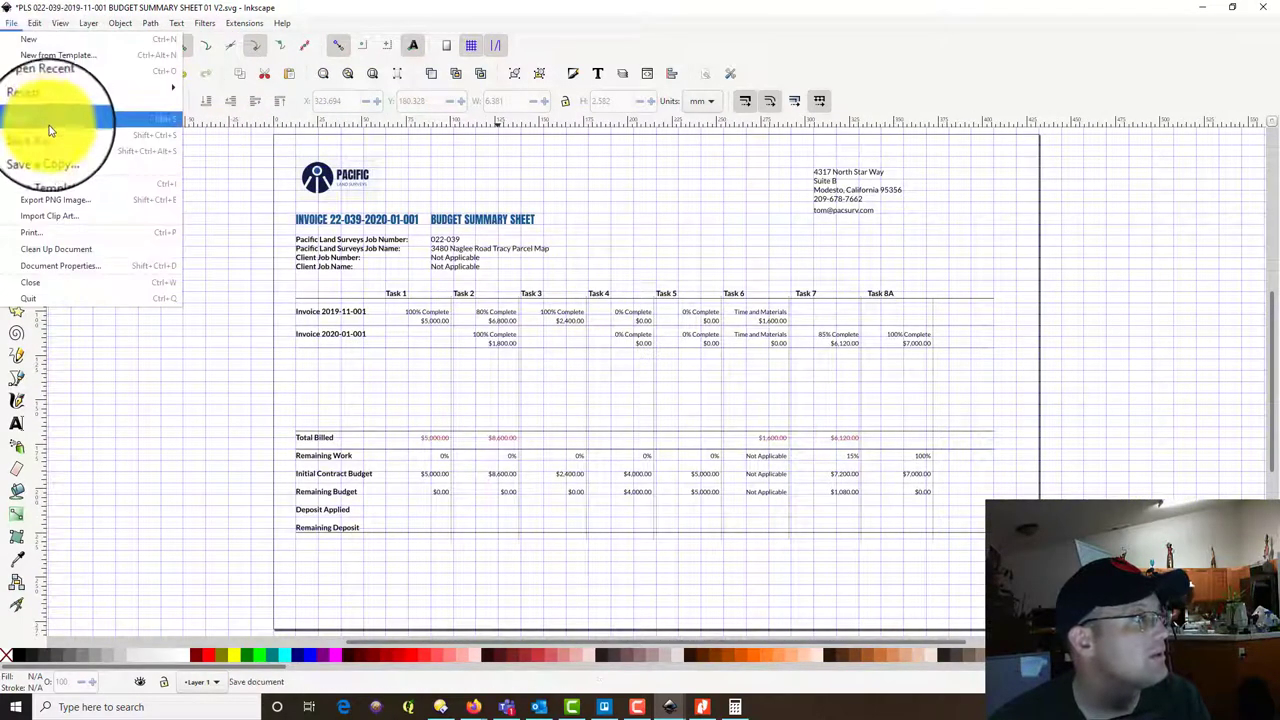
click(50, 120)
click(12, 23)
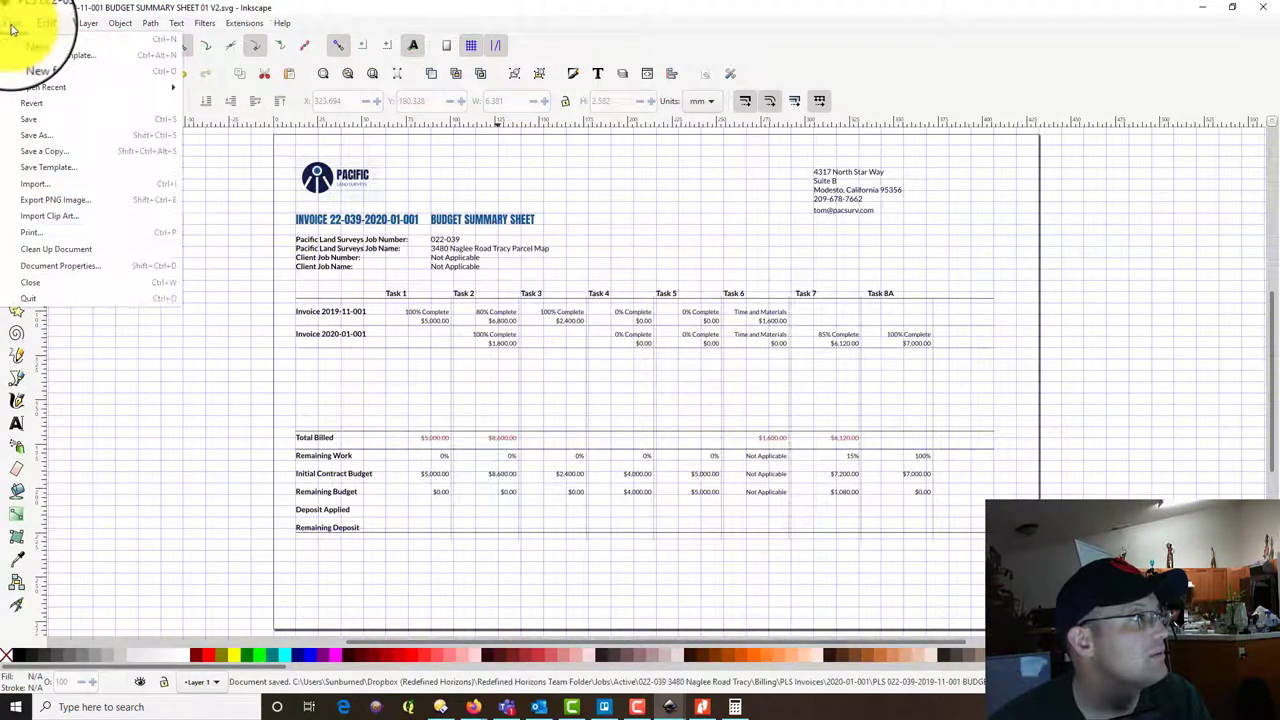
click(39, 137)
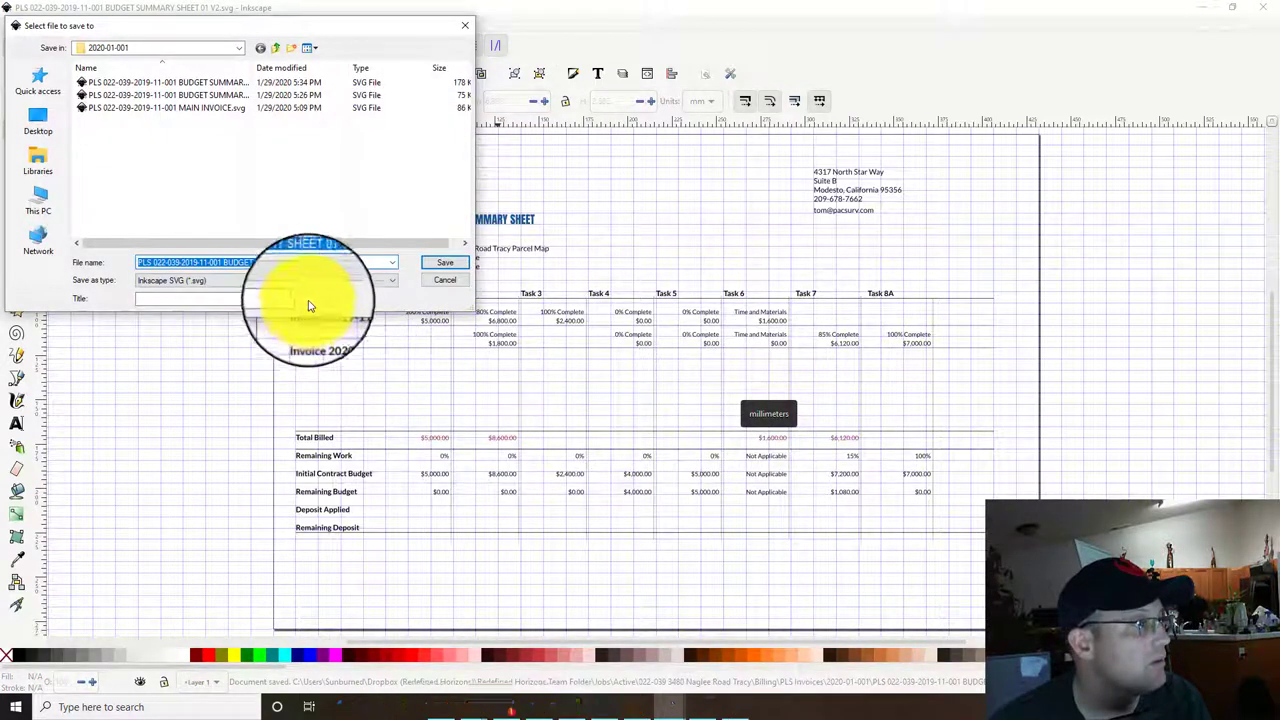
click(314, 284)
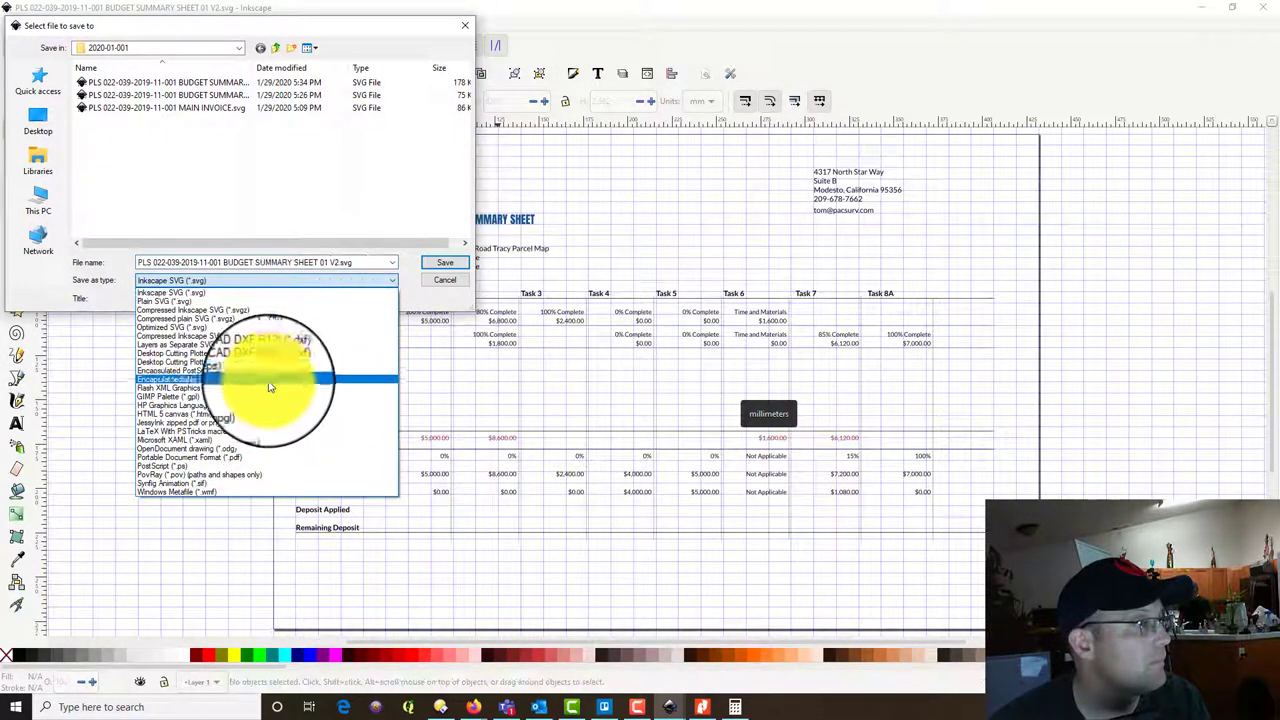
click(257, 457)
click(443, 263)
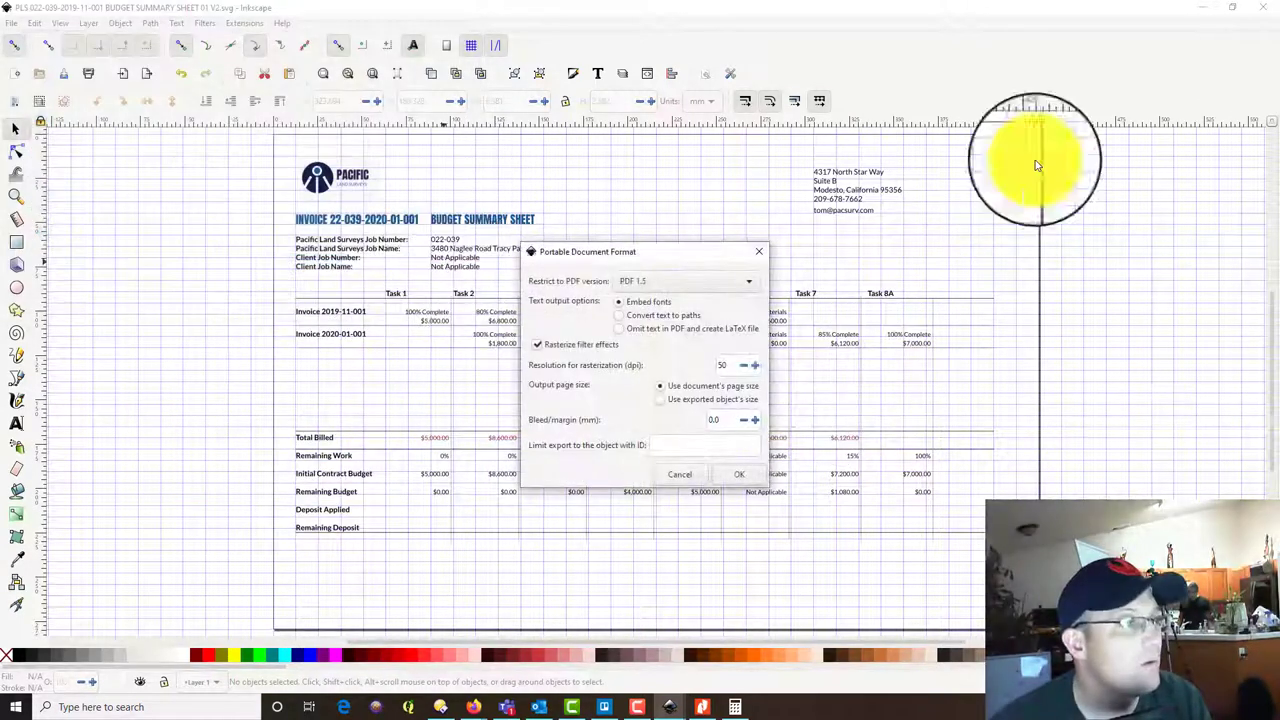
click(724, 474)
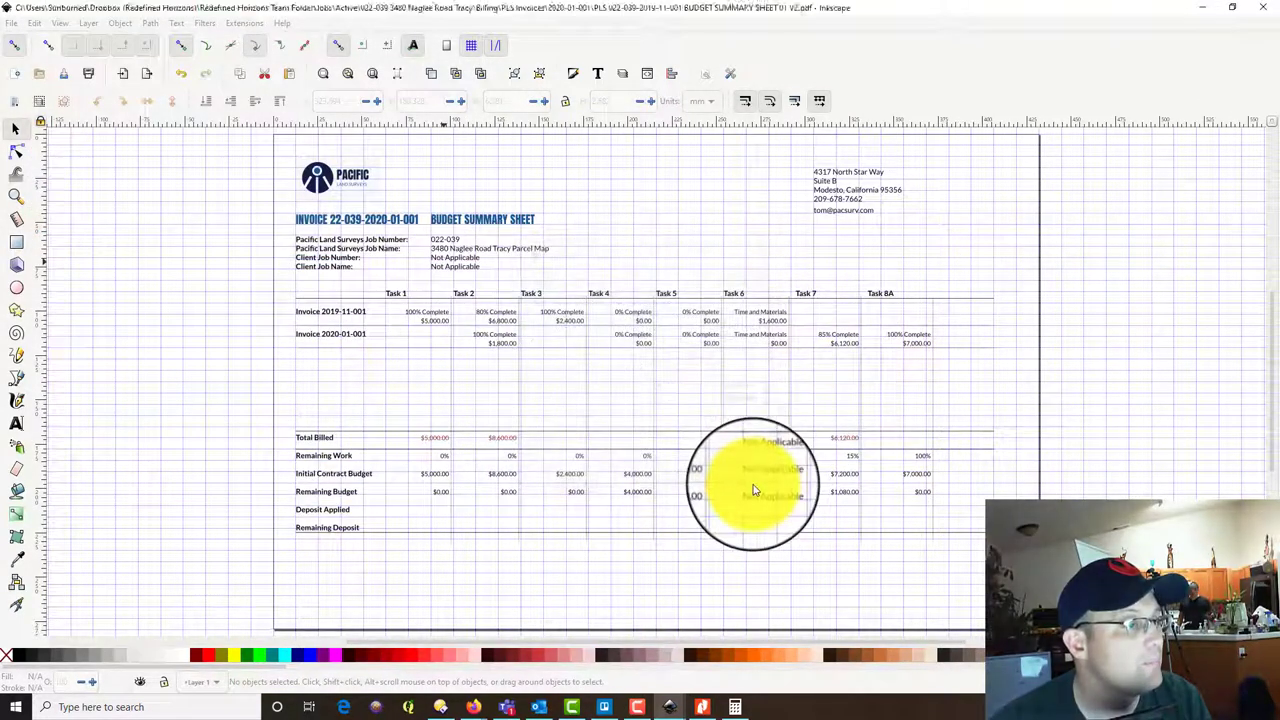
Close the exported sheet, switch to BUDGET SUMMARY SHEET 02 V2.svg and move the Text and Font dialog clear of the Total column.
click(1270, 9)
click(568, 409)
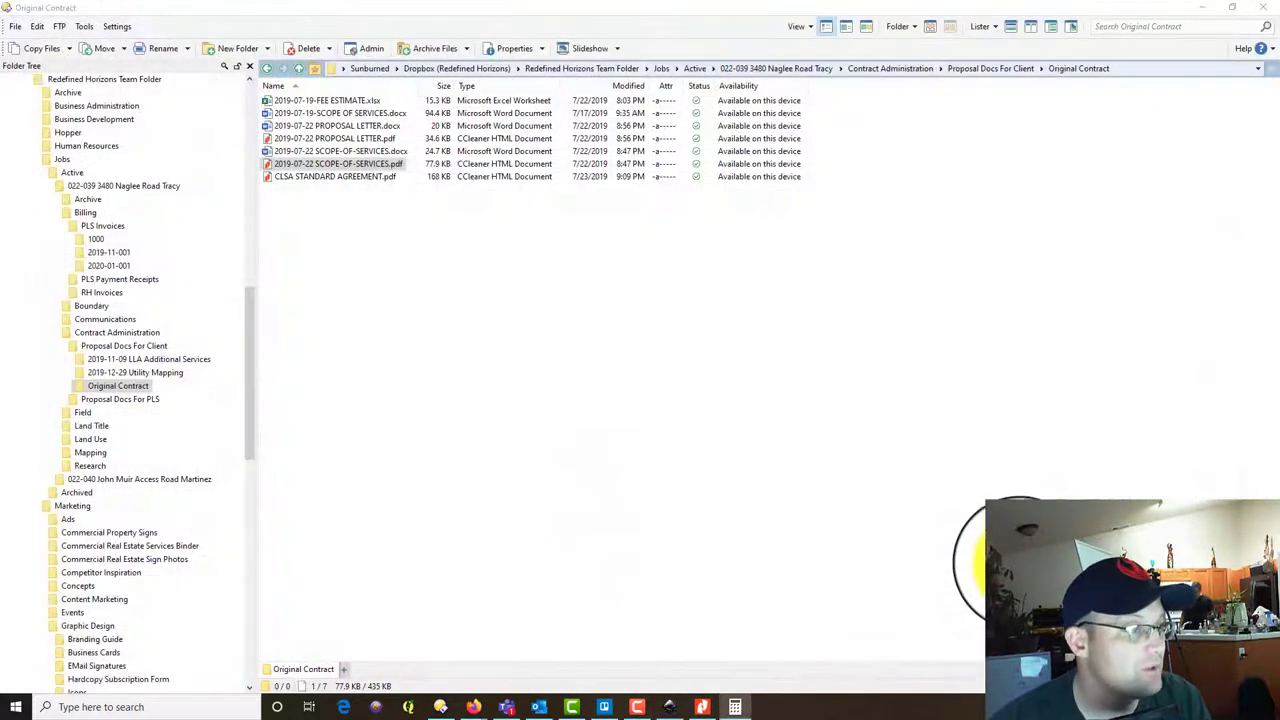
click(685, 713)
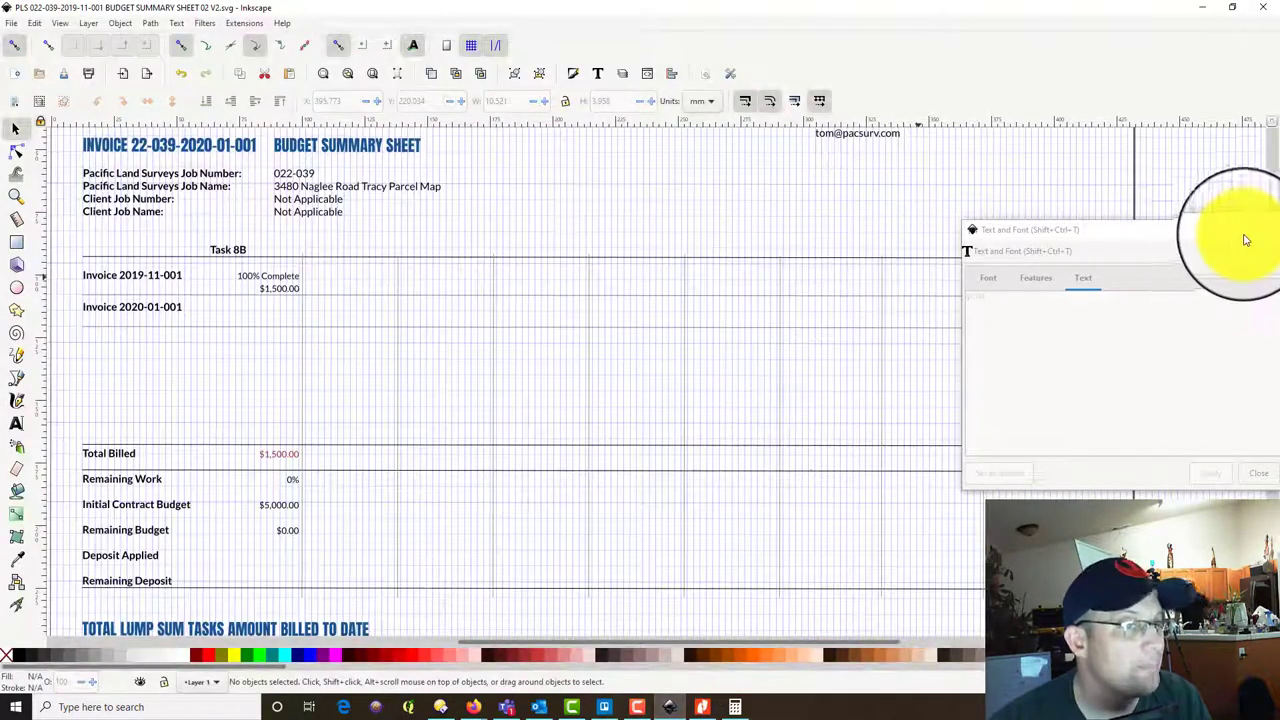
drag(1028, 221, 515, 174)
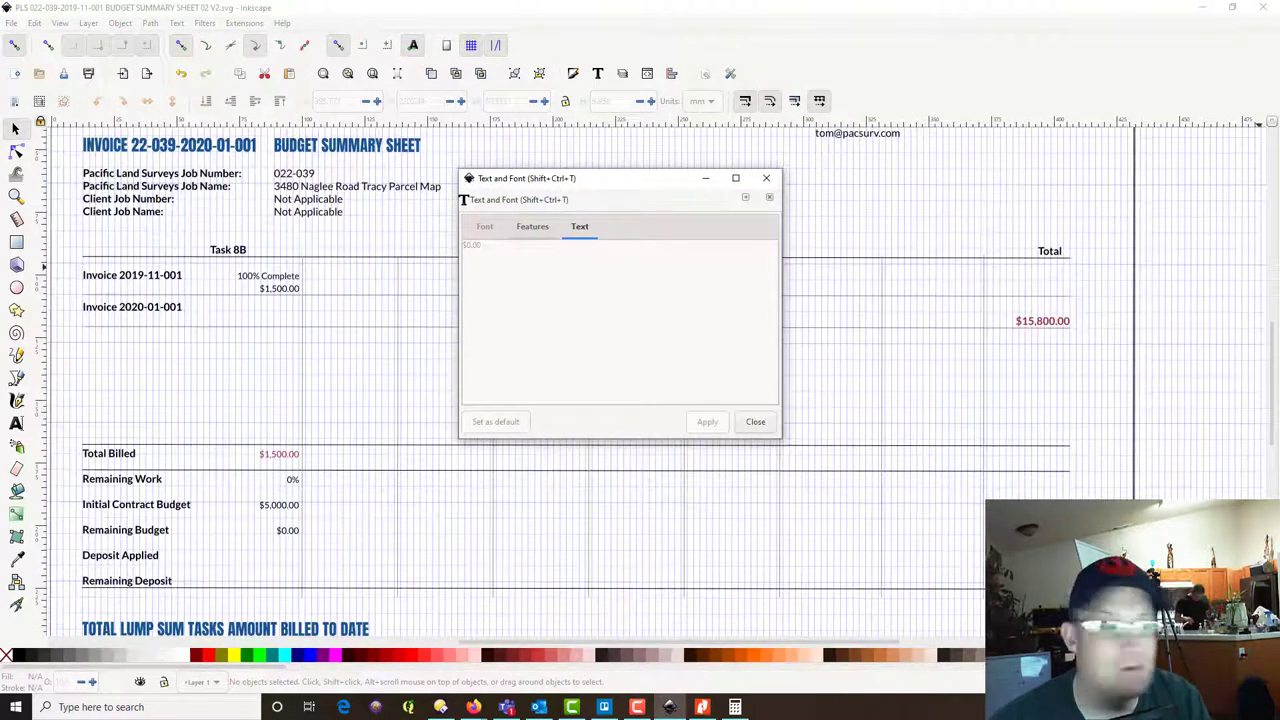
click(281, 297)
click(1177, 408)
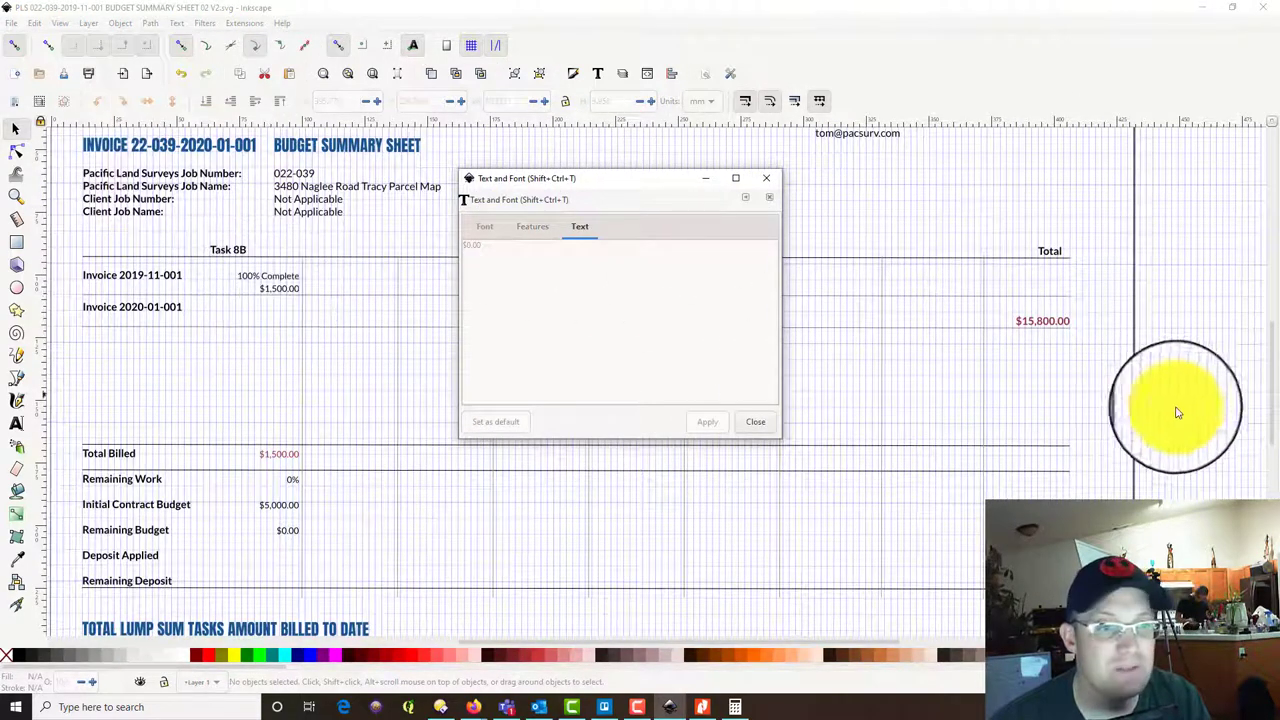
click(714, 347)
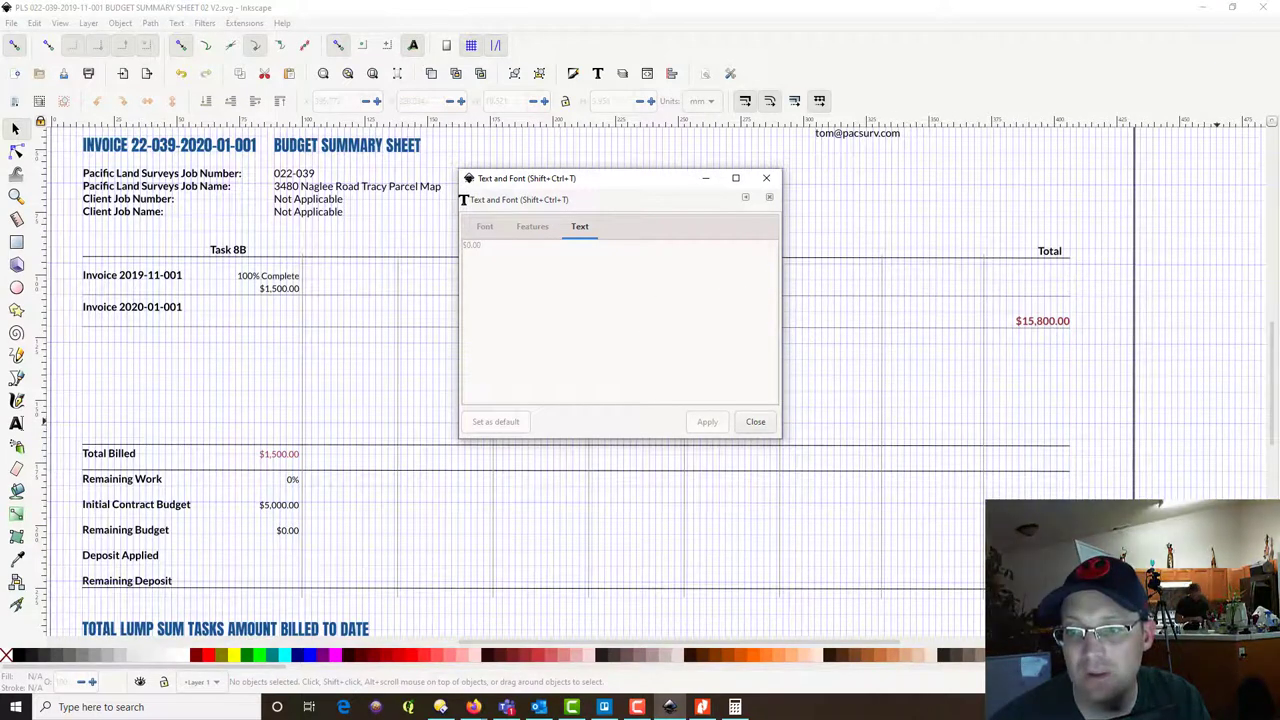
key(alt+Tab)
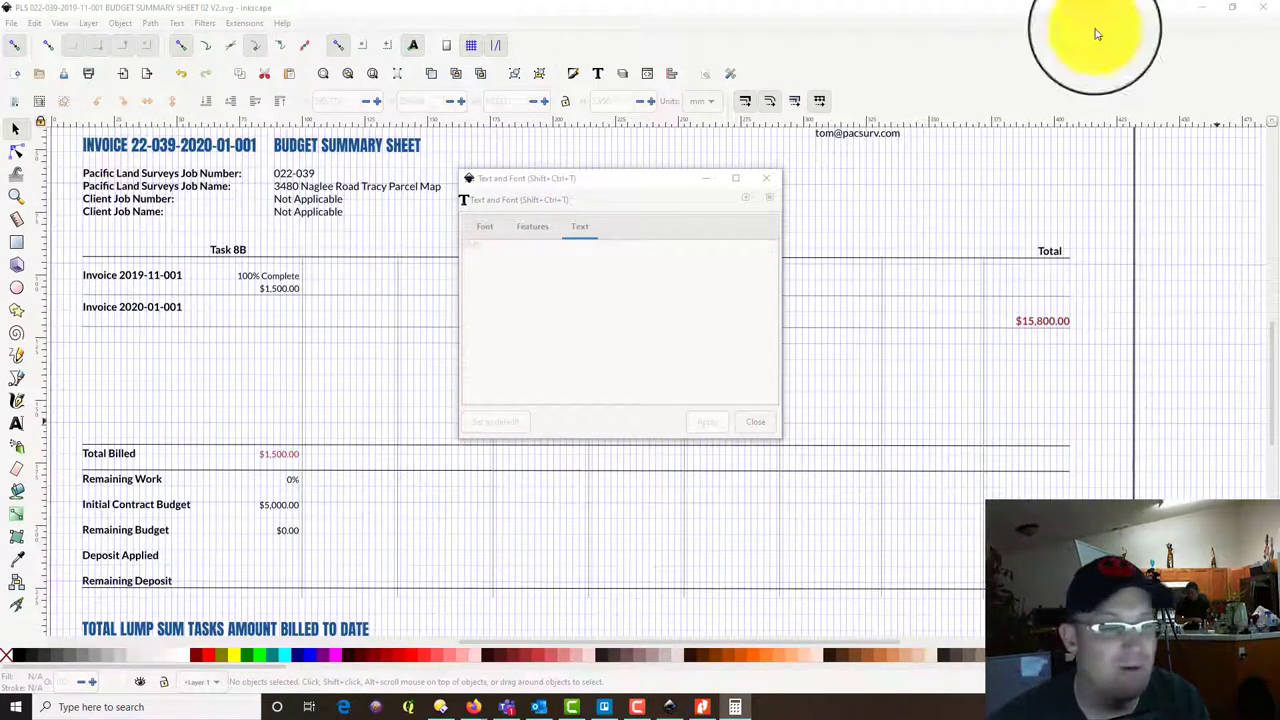
Set the Invoice 2020-01-001 amount in the Total column to $16,420.00.
click(1042, 328)
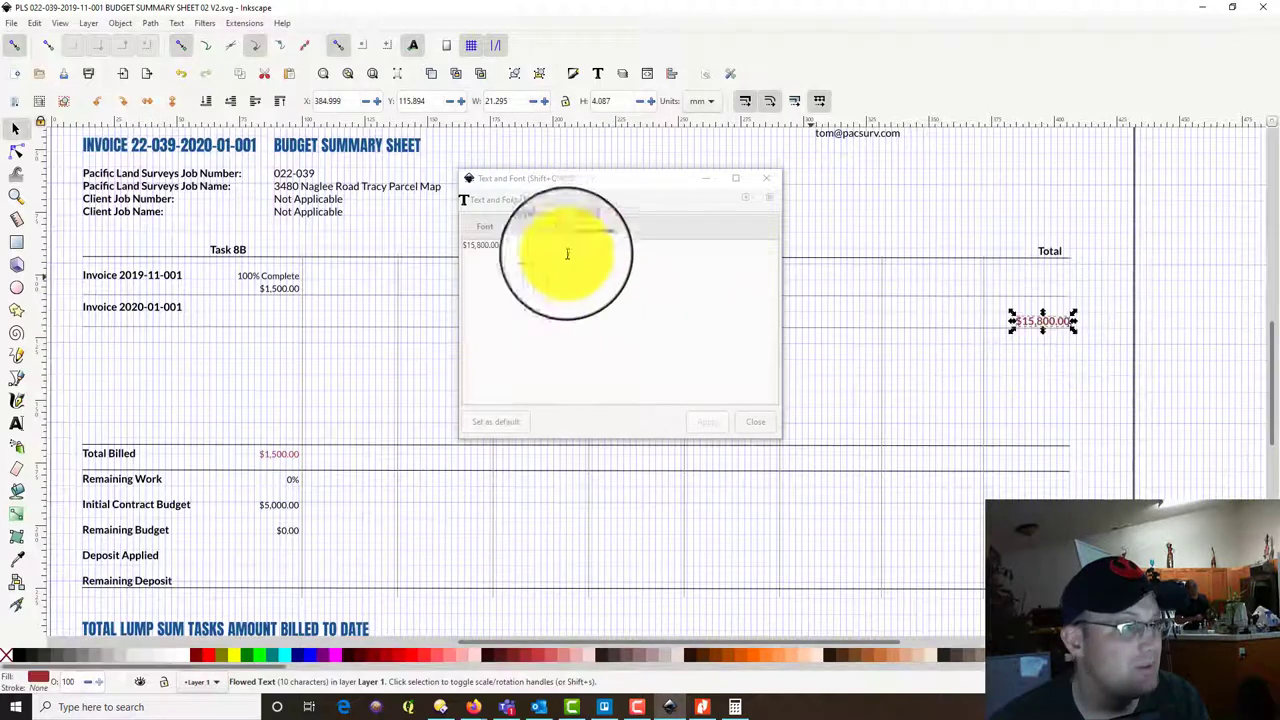
click(473, 245)
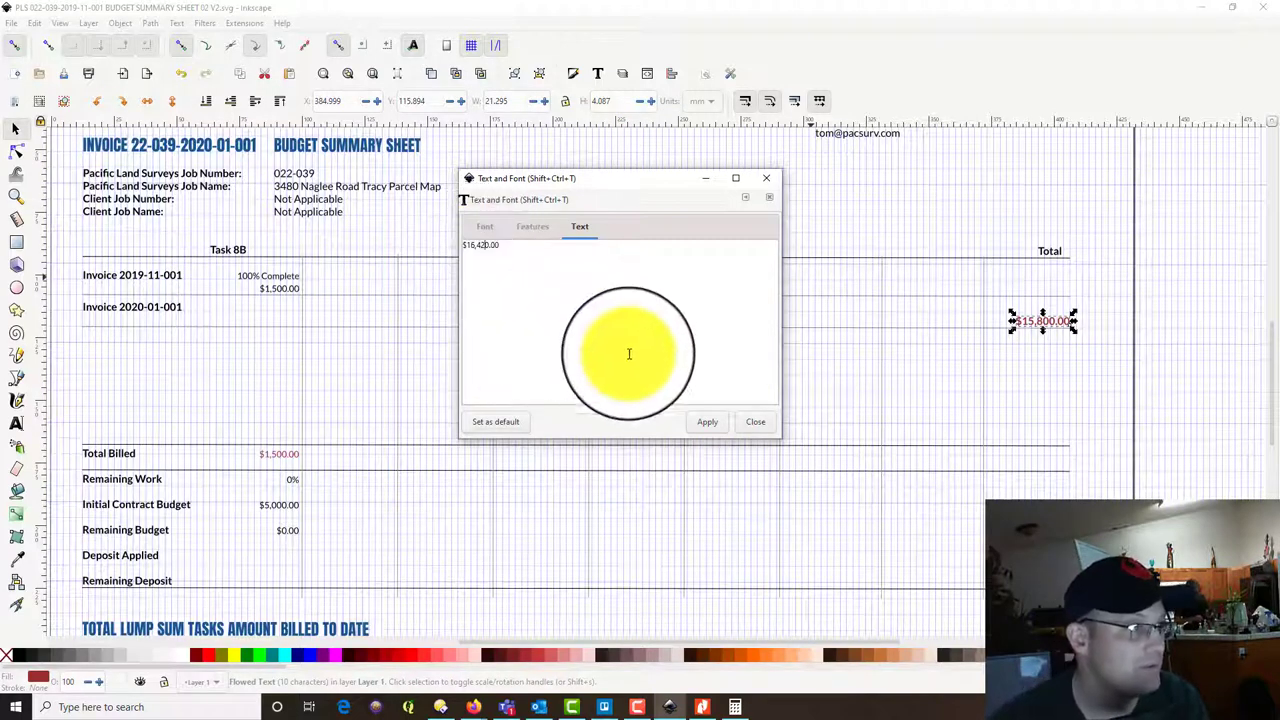
click(707, 421)
click(1159, 409)
Set the Task 8B Initial Contract Budget to $1,500.00.
scroll(1159, 409, down, 2)
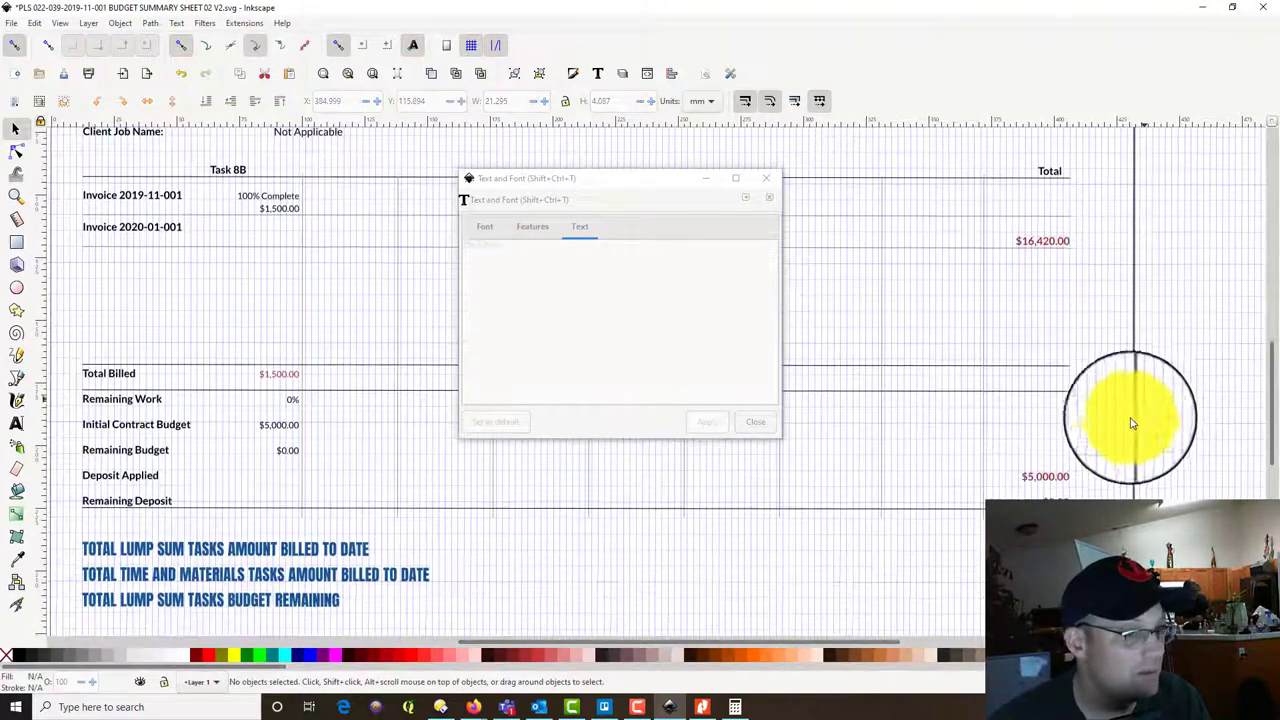
click(1063, 482)
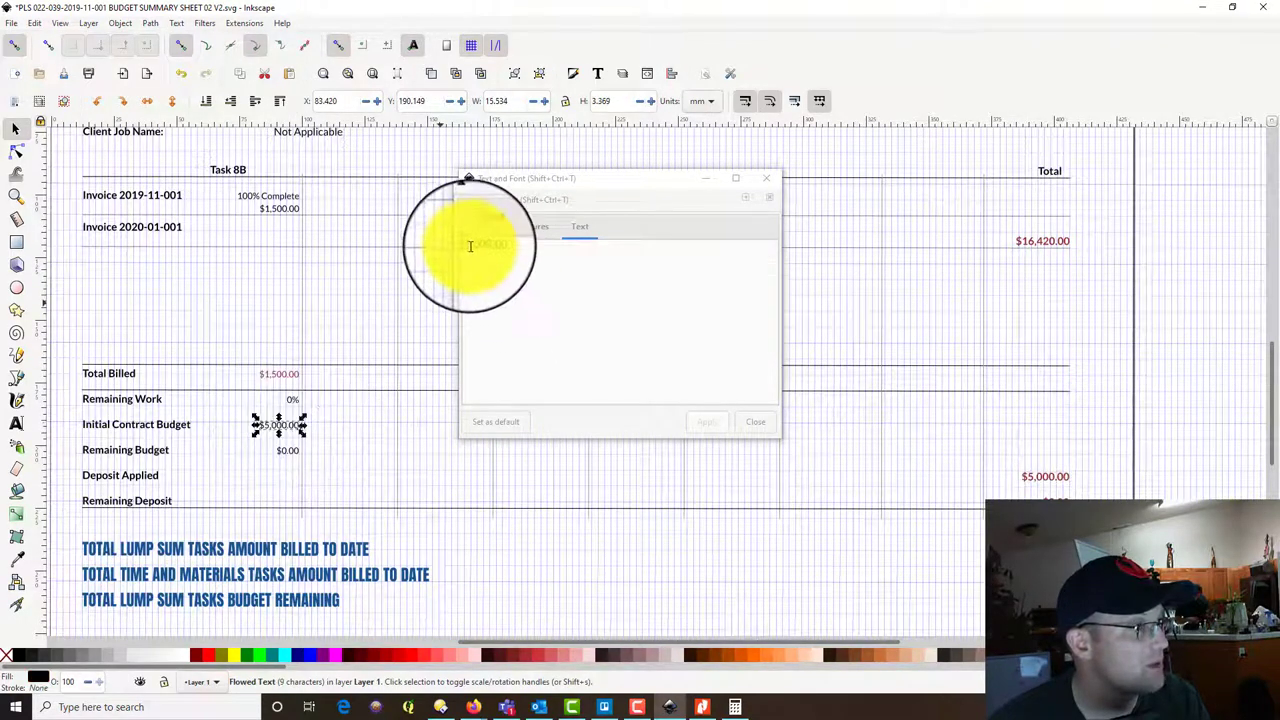
click(513, 300)
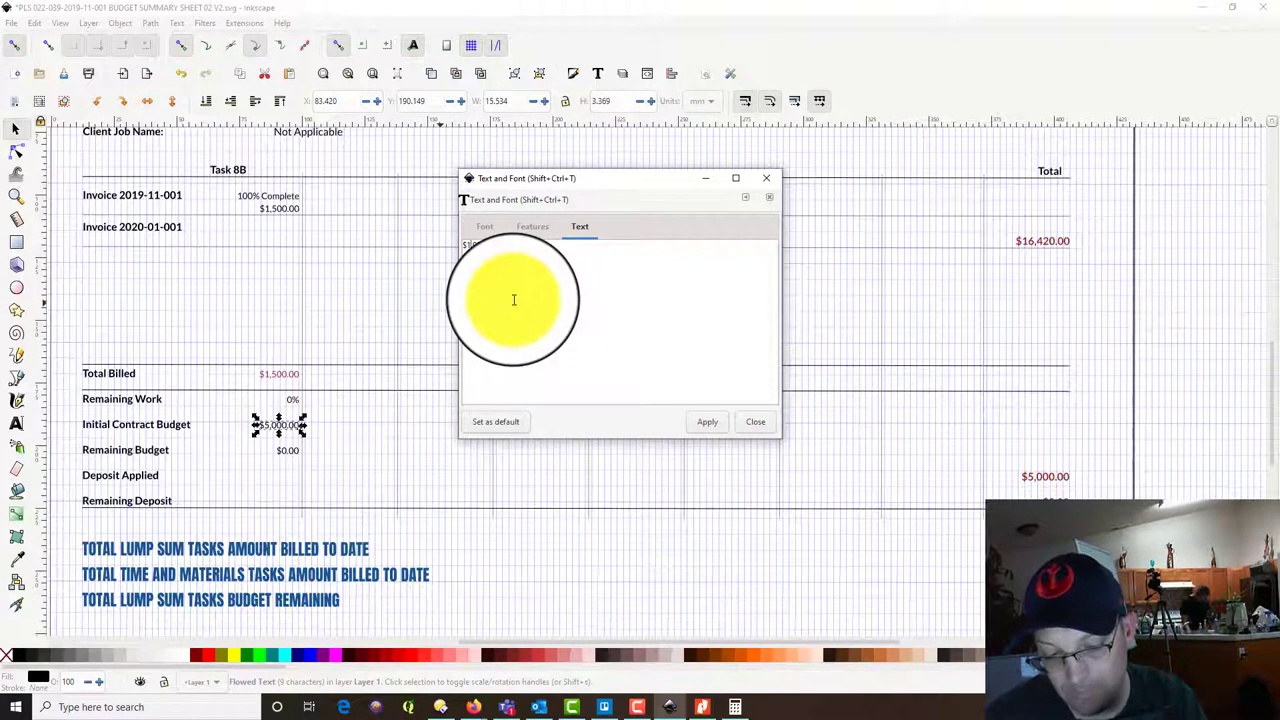
click(703, 422)
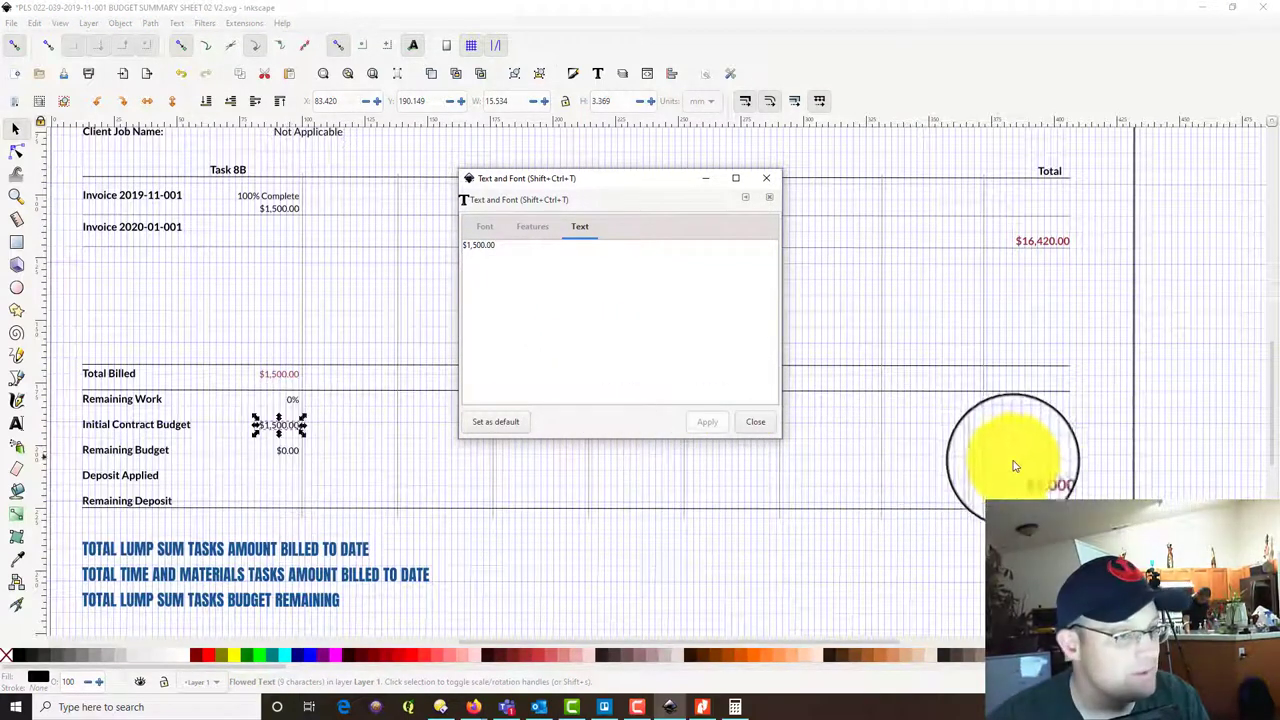
Move the three blue summary amounts in the Total column straight down by 2.54 mm.
click(1066, 487)
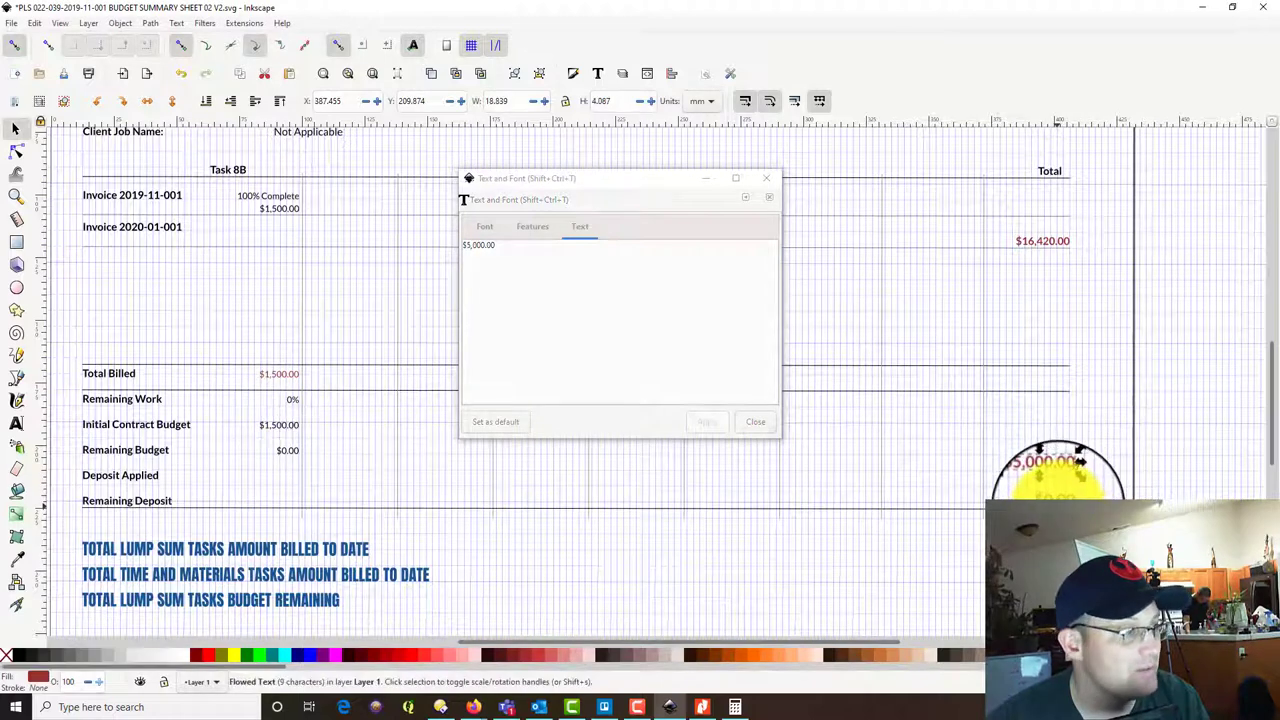
scroll(1066, 470, down, 1)
click(270, 492)
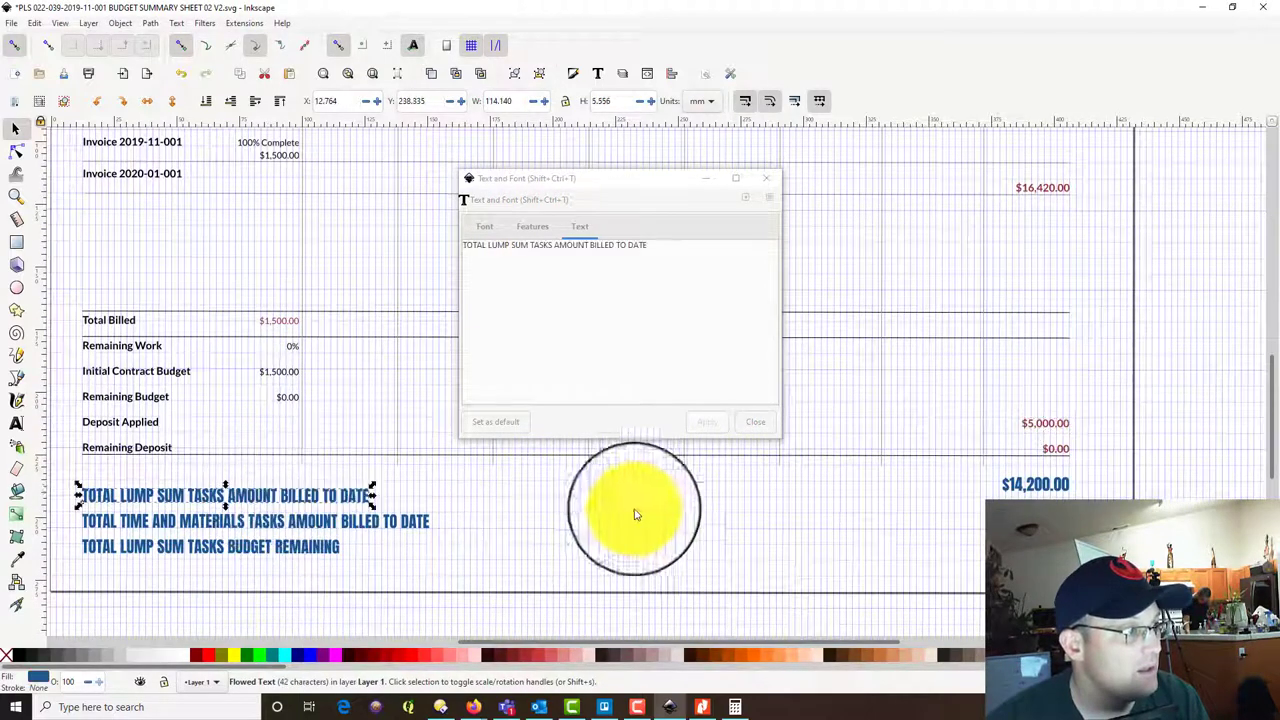
click(1048, 484)
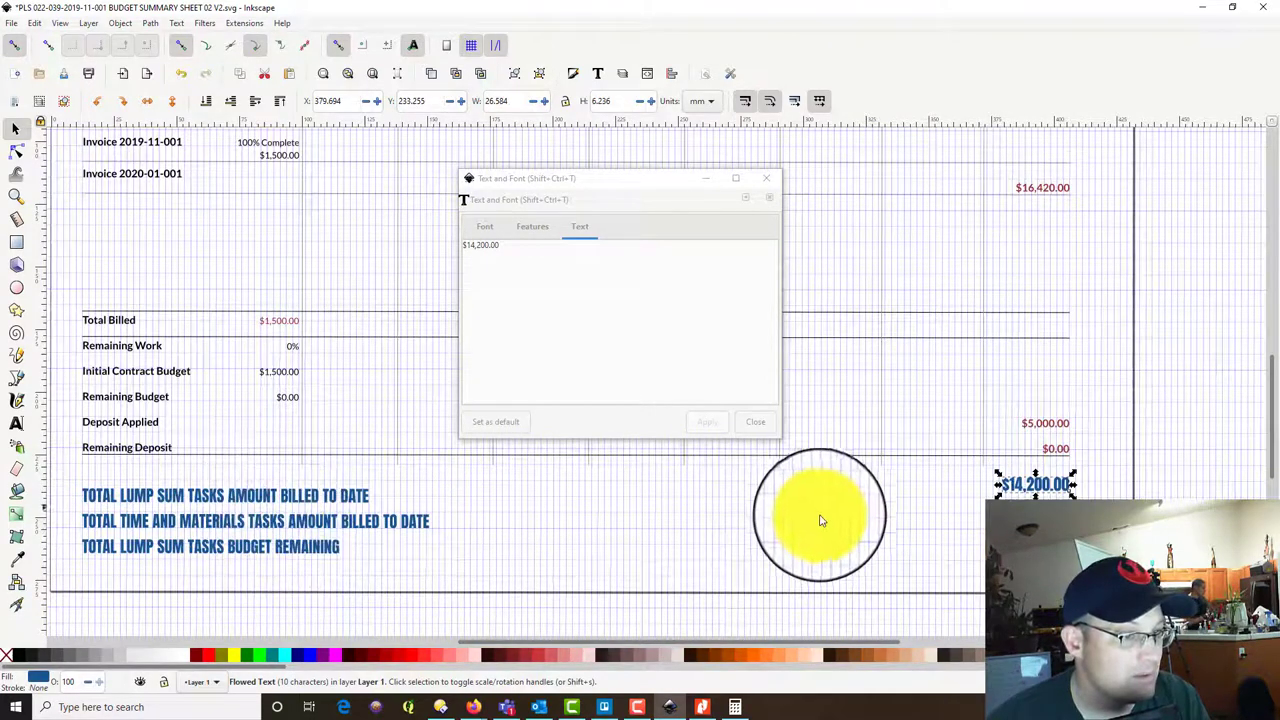
scroll(978, 540, up, 1)
scroll(1083, 528, up, 2)
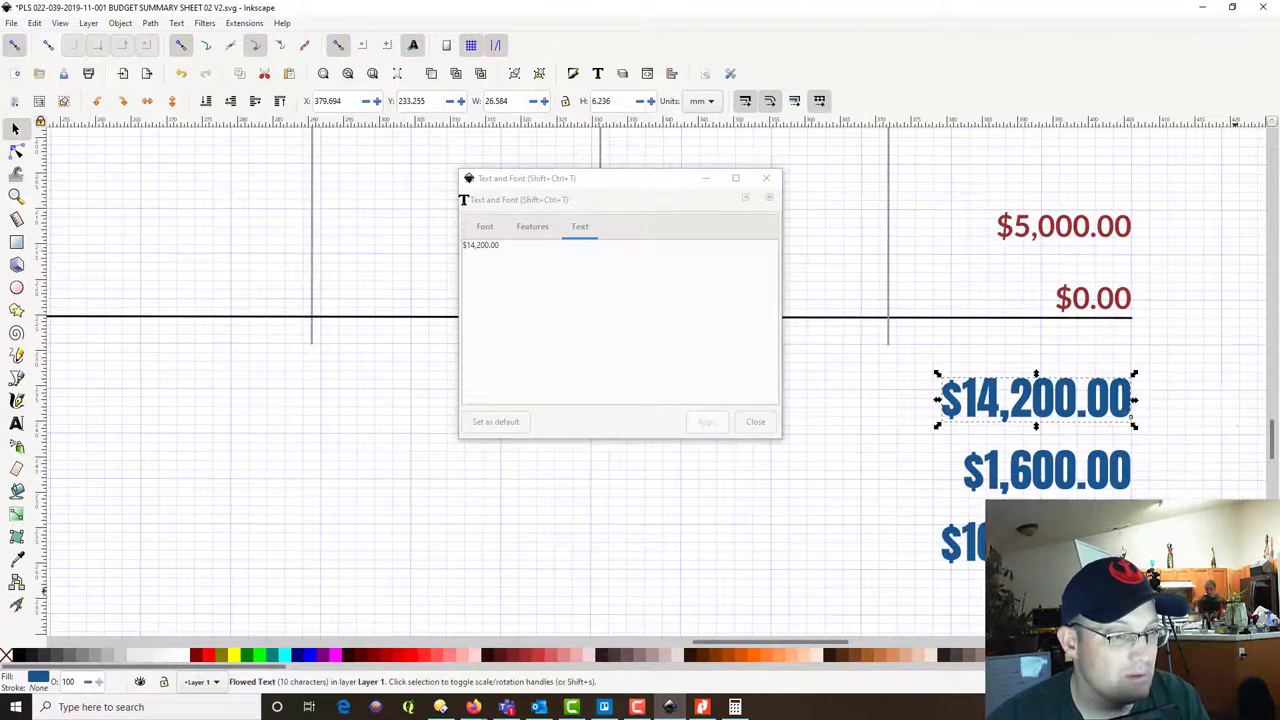
drag(1208, 602, 870, 352)
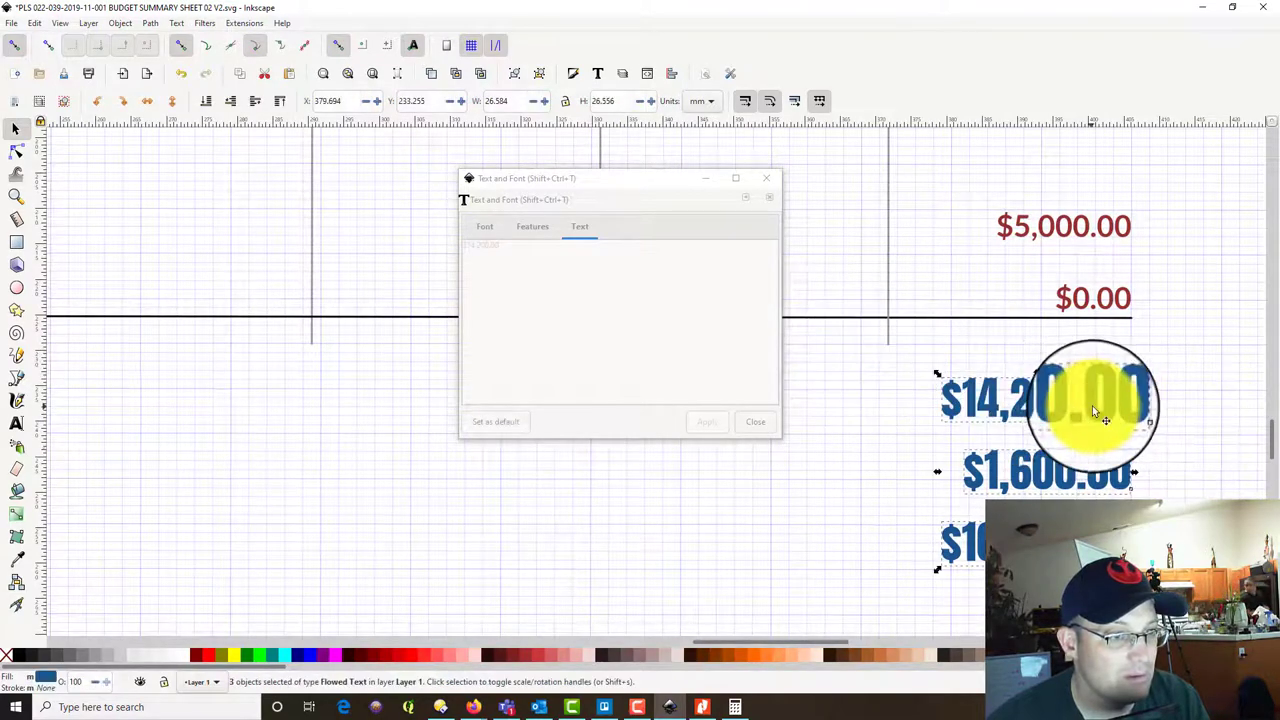
drag(1098, 399, 1100, 421)
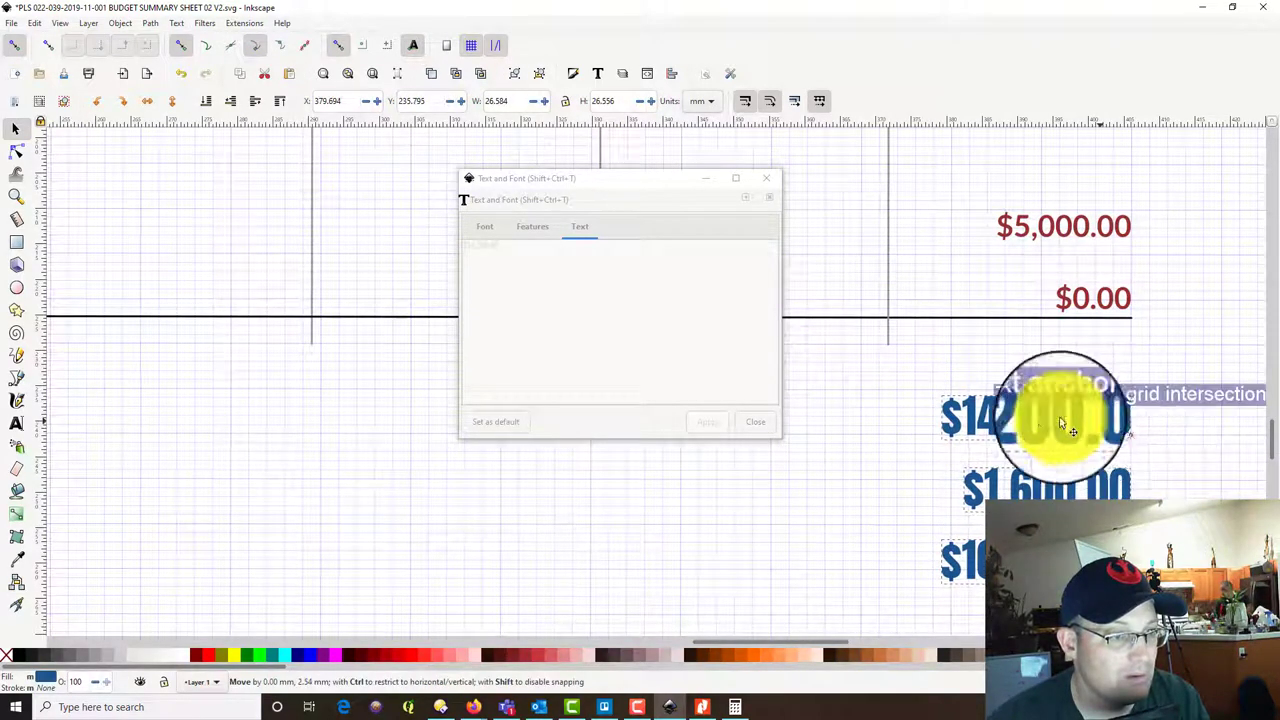
Move the three blue summary labels up together to Y 234.525 mm, closer in line with their amounts.
scroll(791, 507, down, 1)
scroll(791, 507, down, 2)
drag(350, 509, 830, 480)
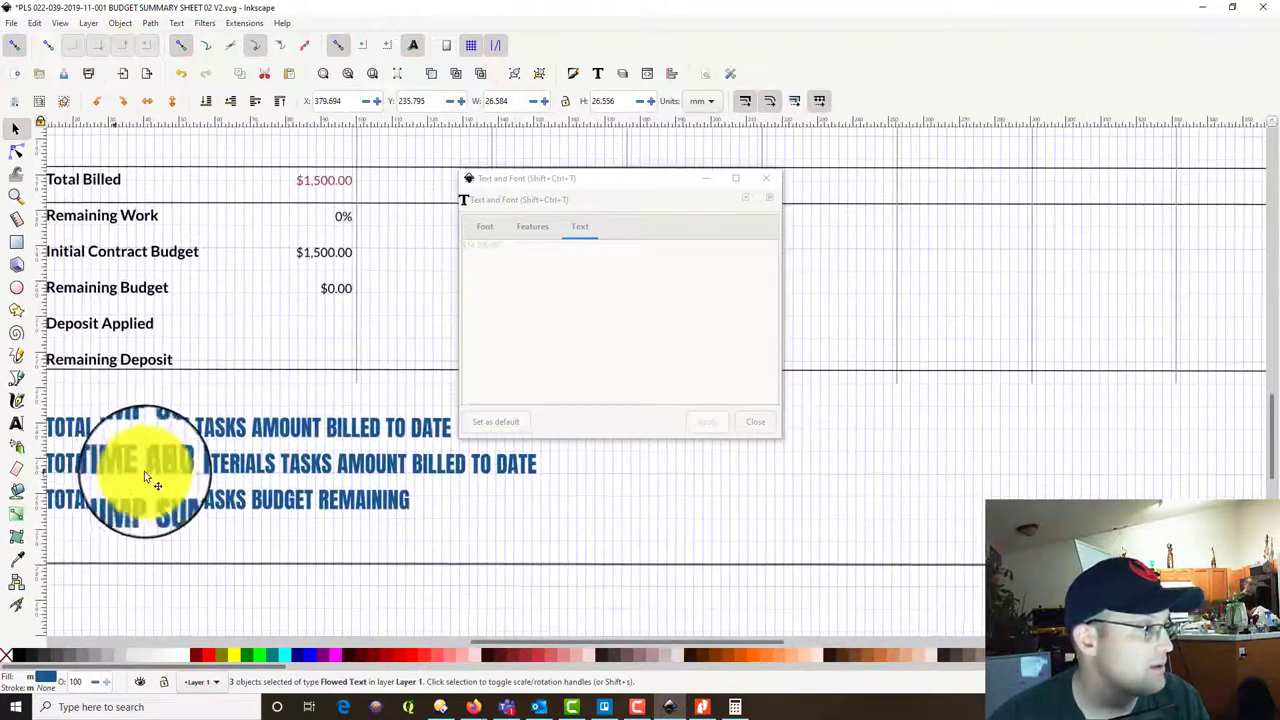
drag(198, 482, 392, 474)
drag(212, 395, 815, 557)
drag(227, 487, 610, 485)
scroll(610, 485, down, 1)
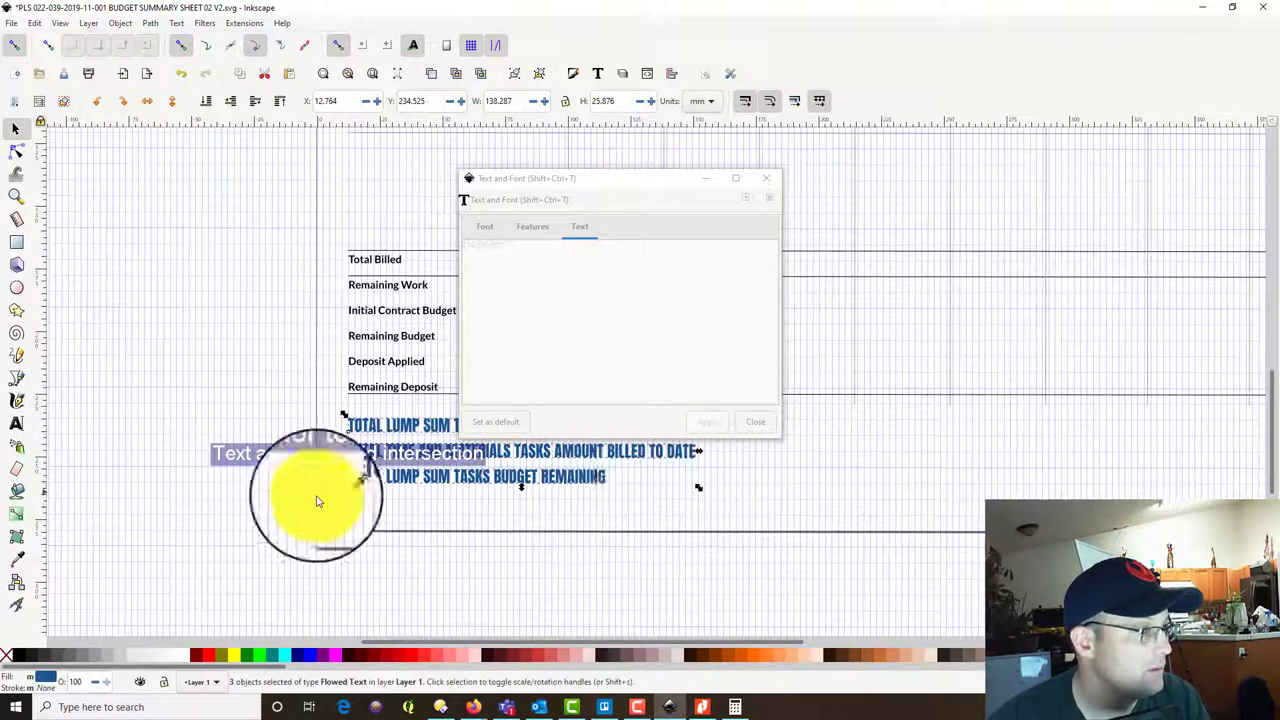
click(871, 514)
drag(871, 513, 586, 514)
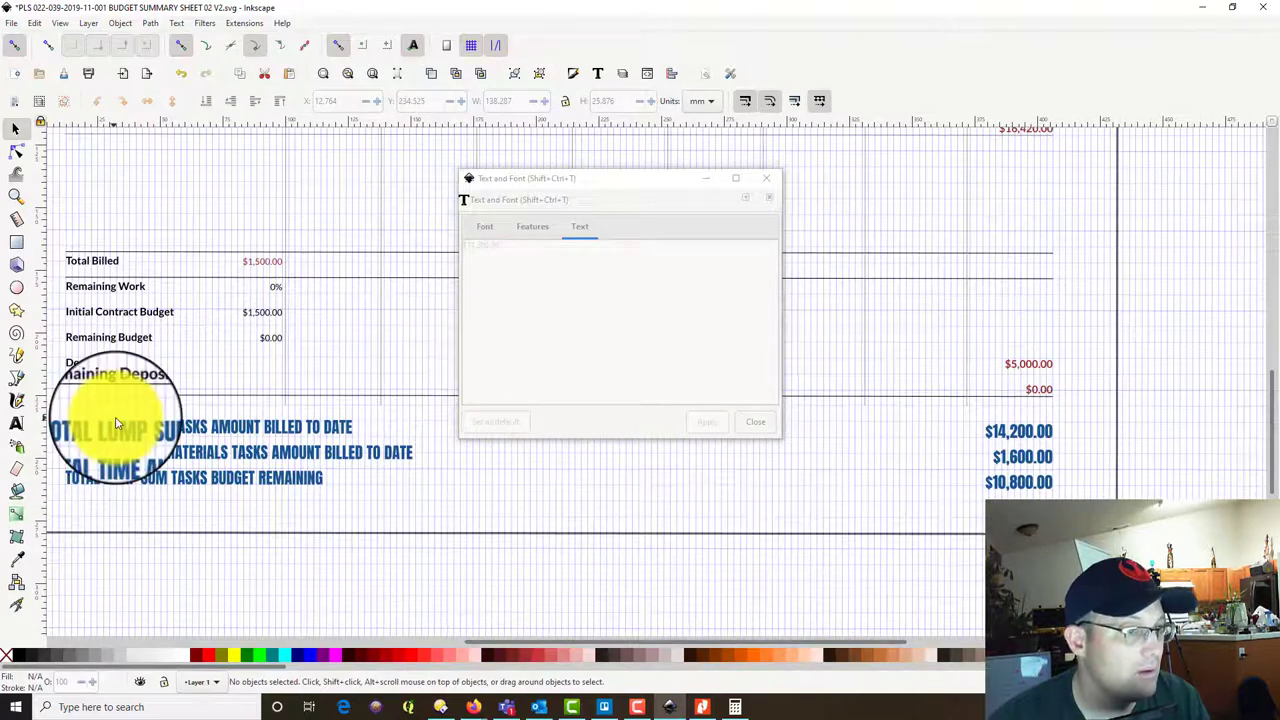
drag(250, 462, 395, 473)
drag(803, 509, 680, 520)
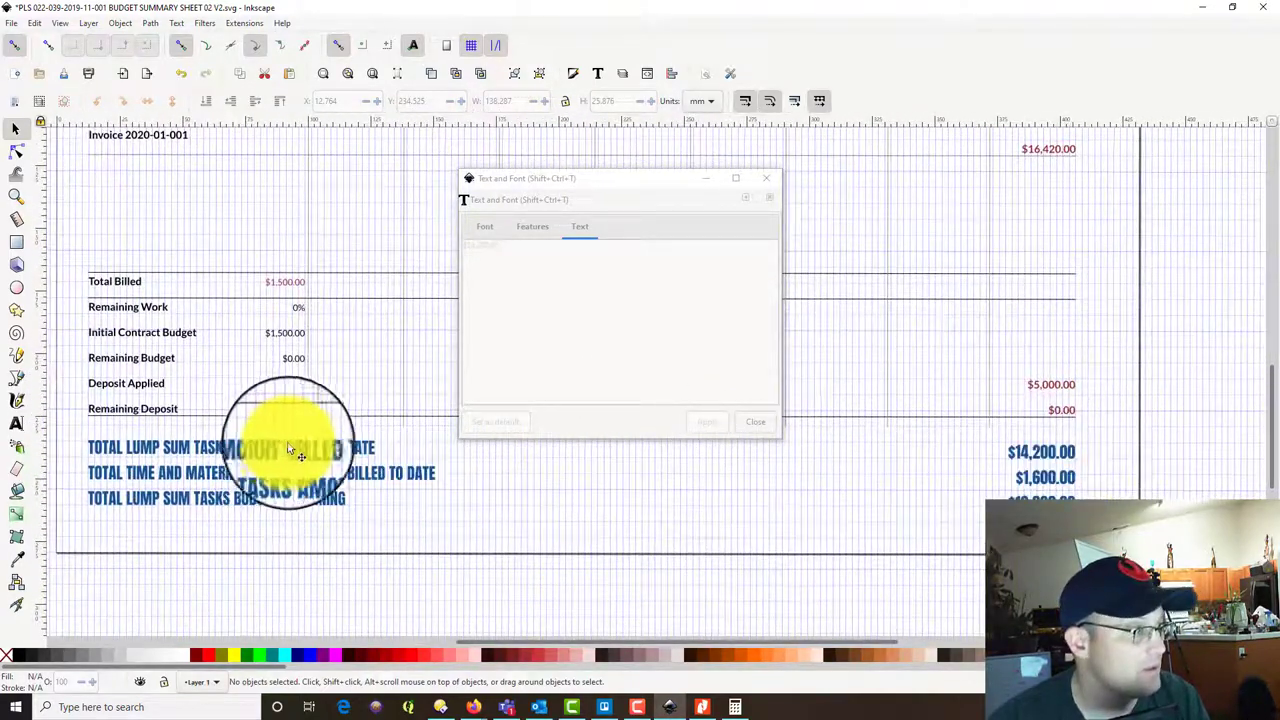
Set the Total Lump Sum Tasks Amount Billed to Date to $30,620.00.
click(280, 446)
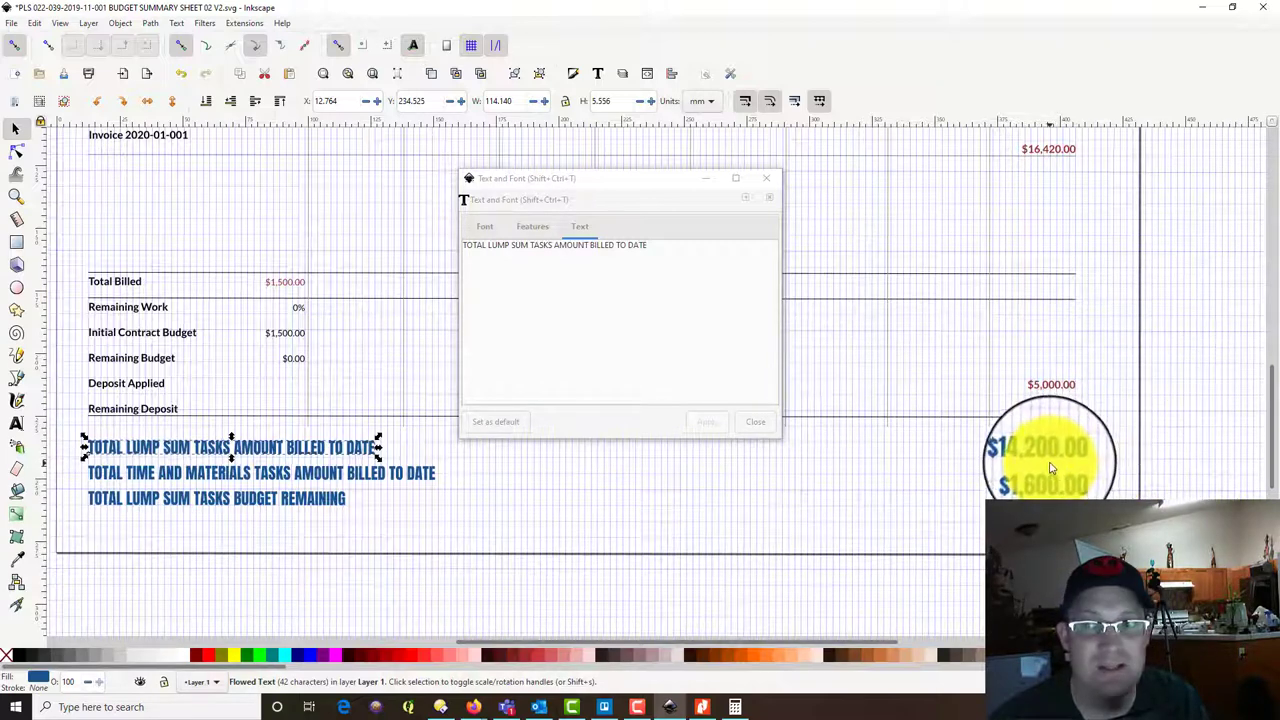
click(1044, 459)
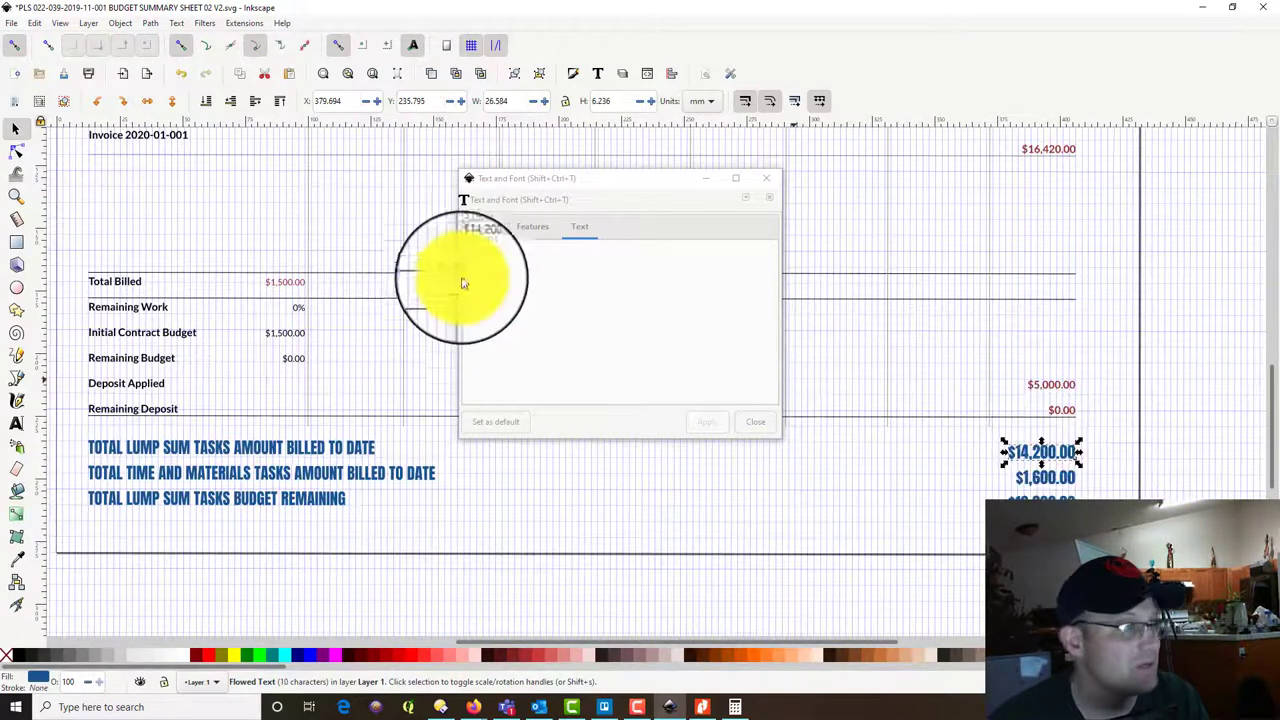
click(476, 244)
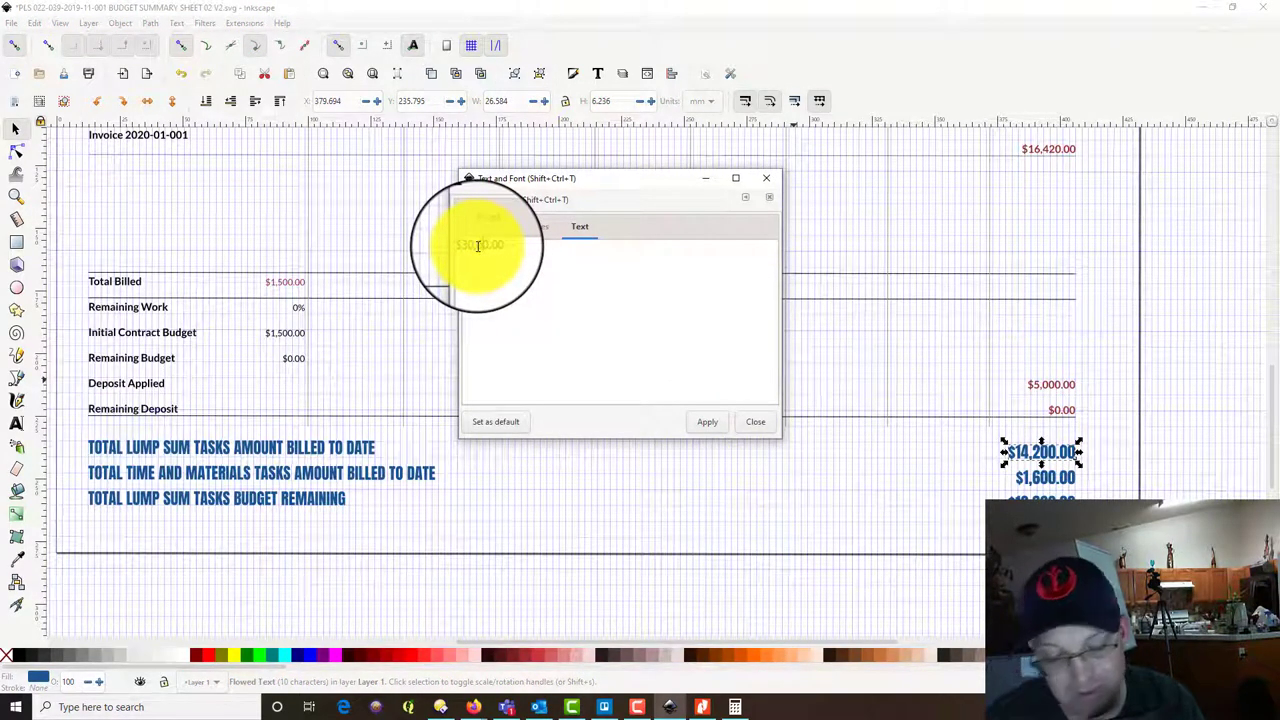
click(712, 426)
Select the Total Lump Sum Tasks Budget Remaining amount and reposition the Text and Font dialog.
click(1040, 487)
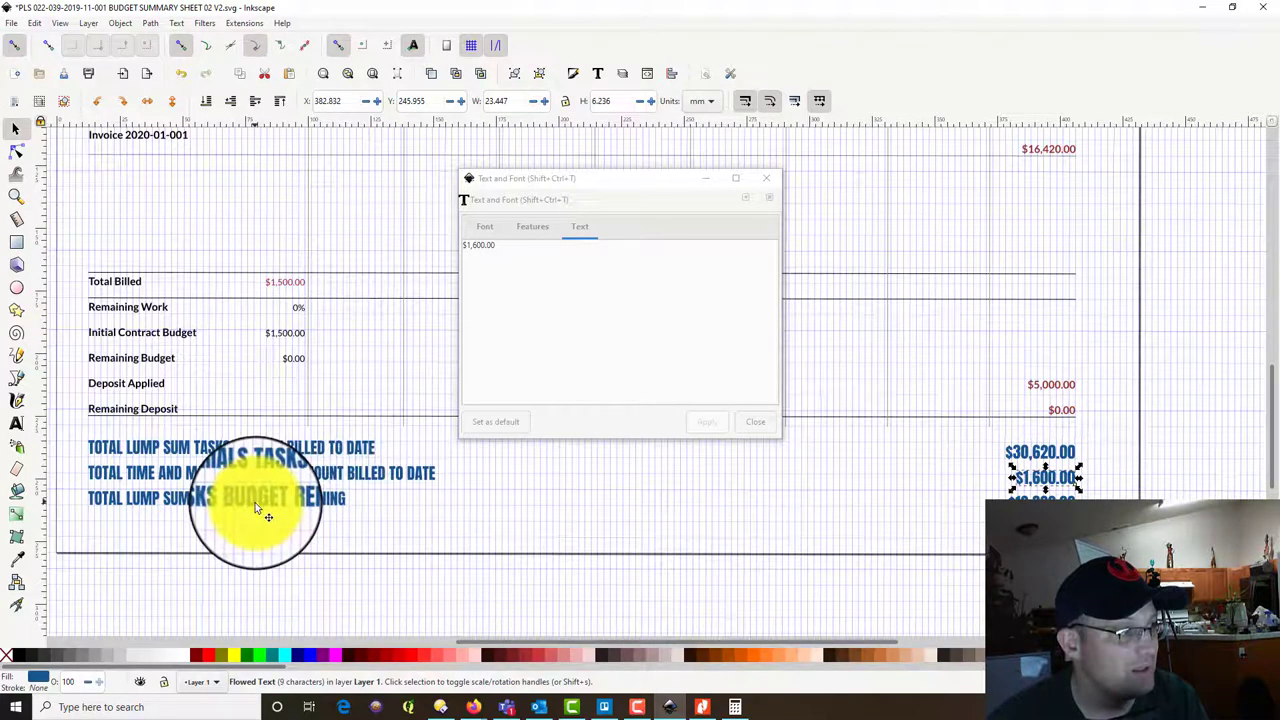
click(255, 502)
click(1048, 490)
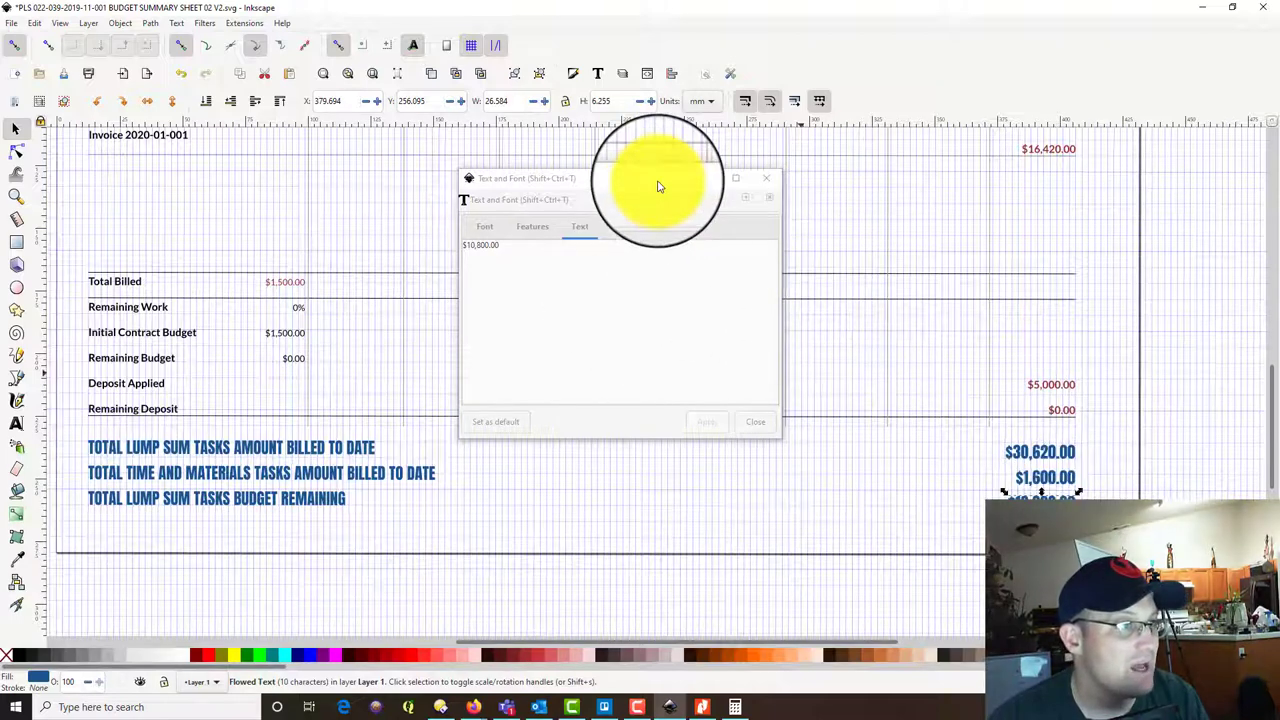
drag(657, 182, 778, 224)
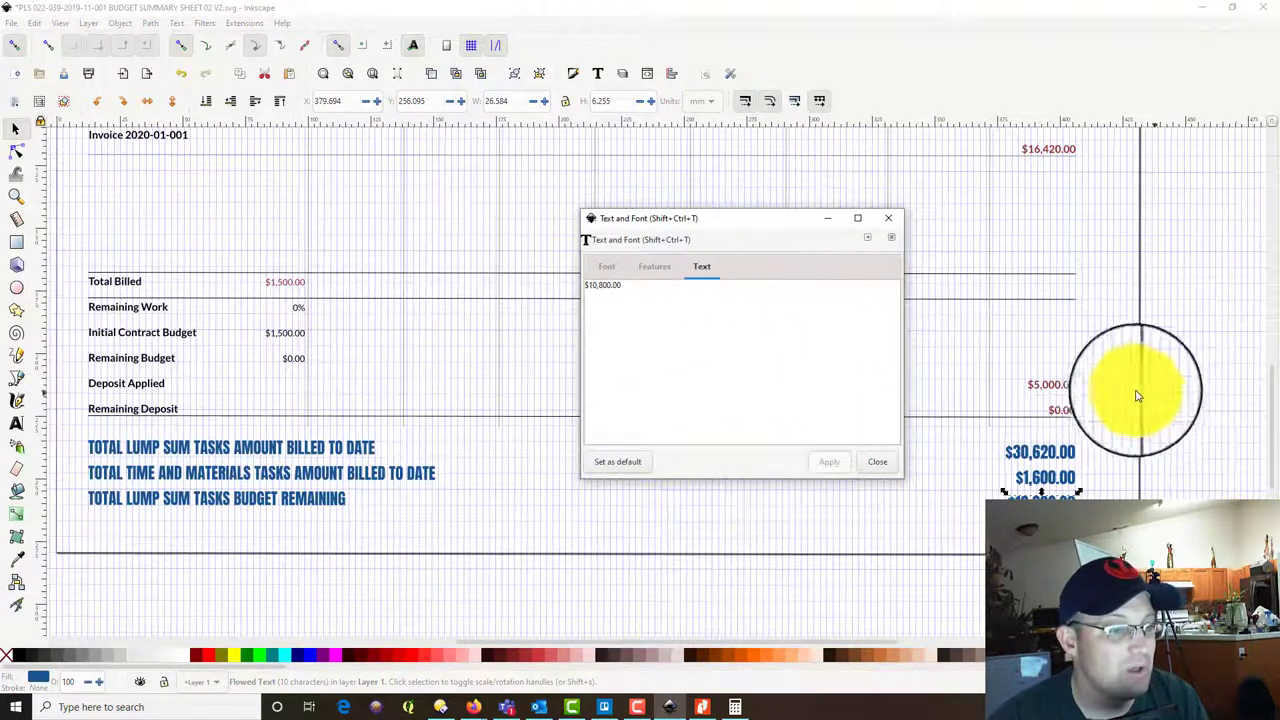
scroll(465, 343, up, 3)
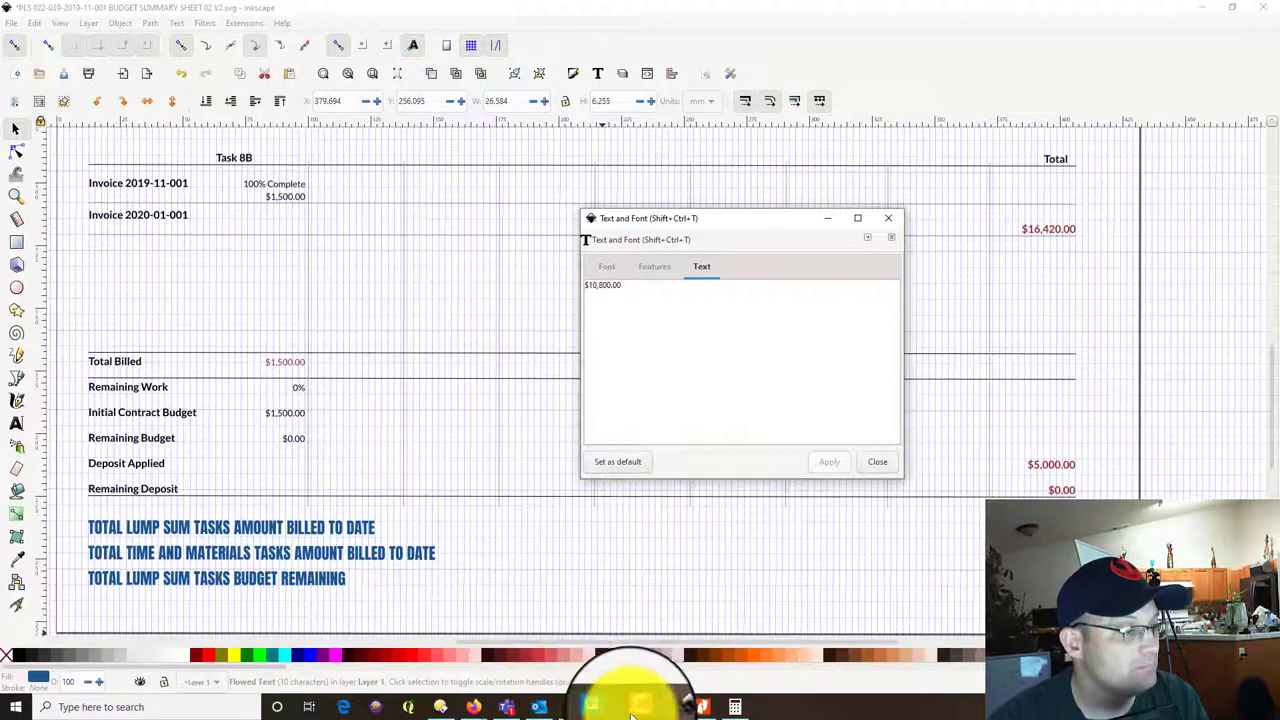
click(437, 708)
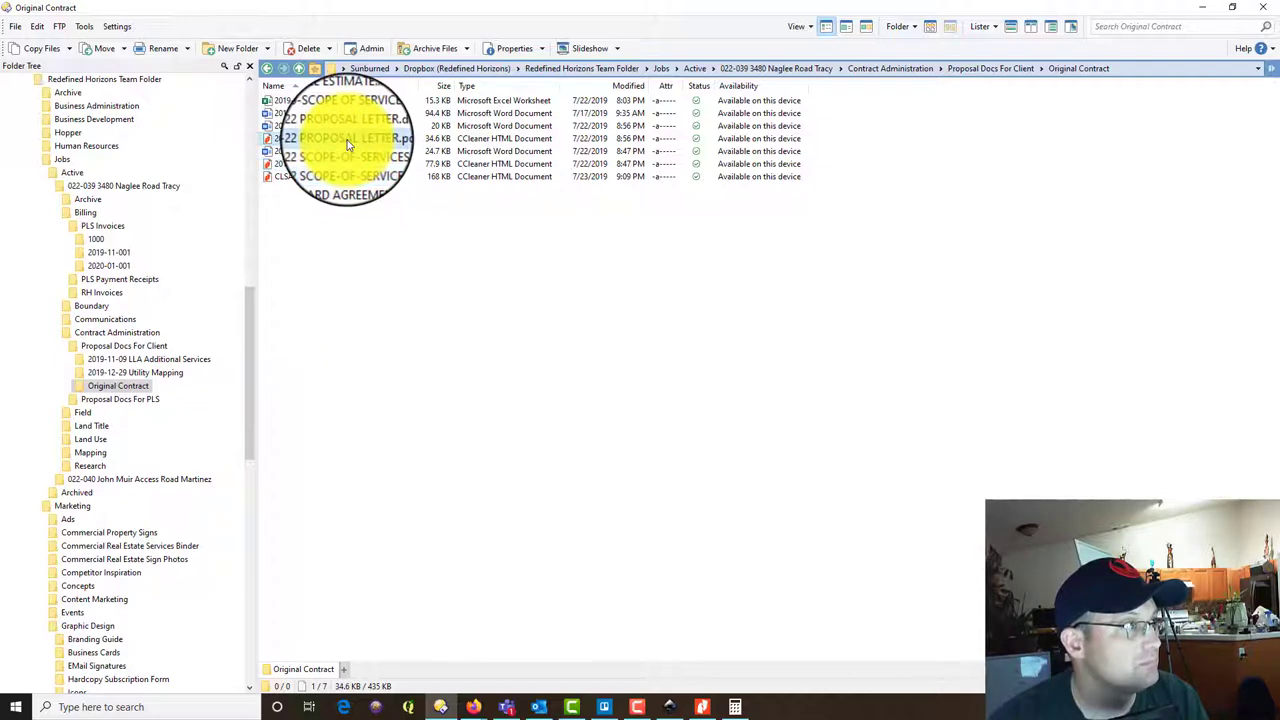
click(125, 267)
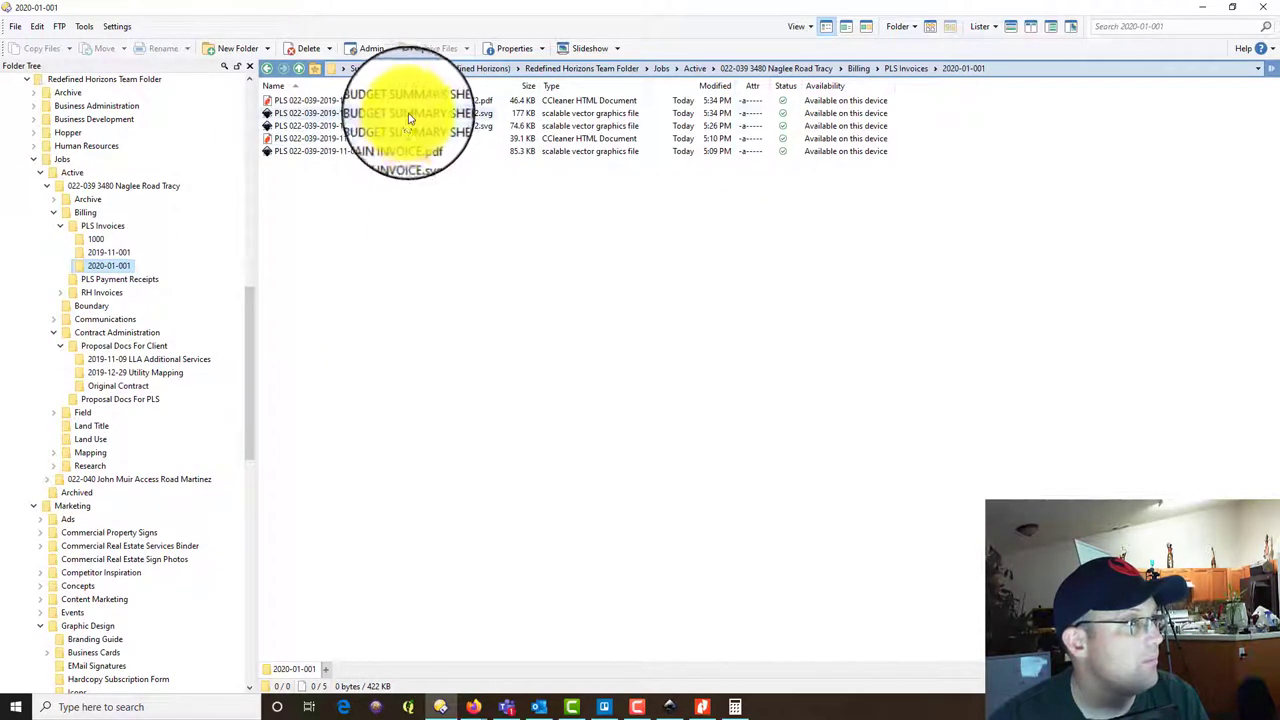
double_click(420, 104)
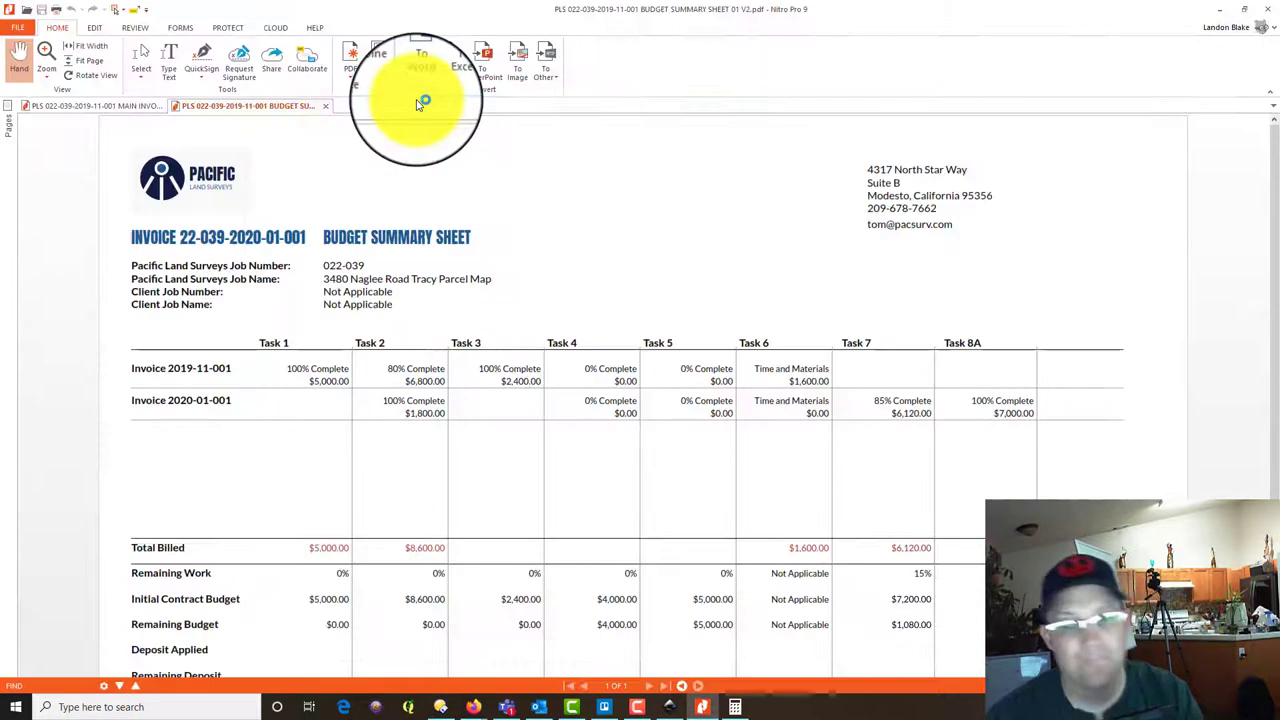
scroll(923, 537, down, 2)
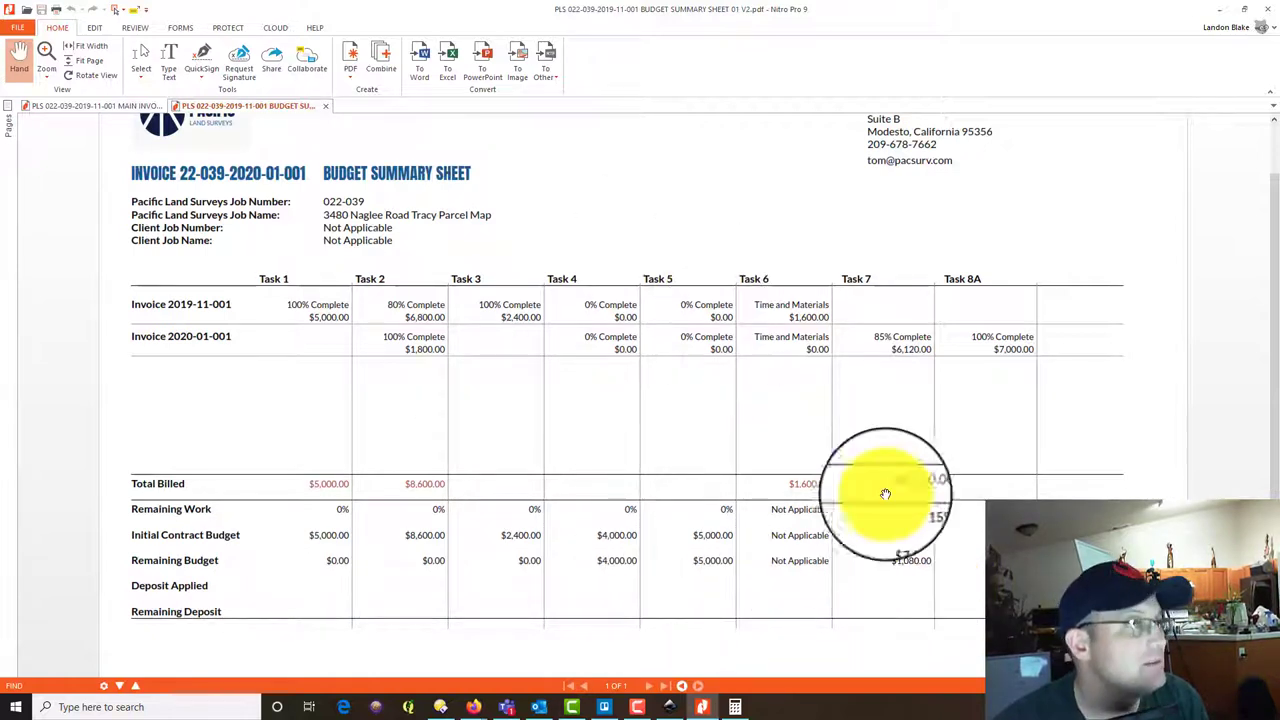
click(1219, 10)
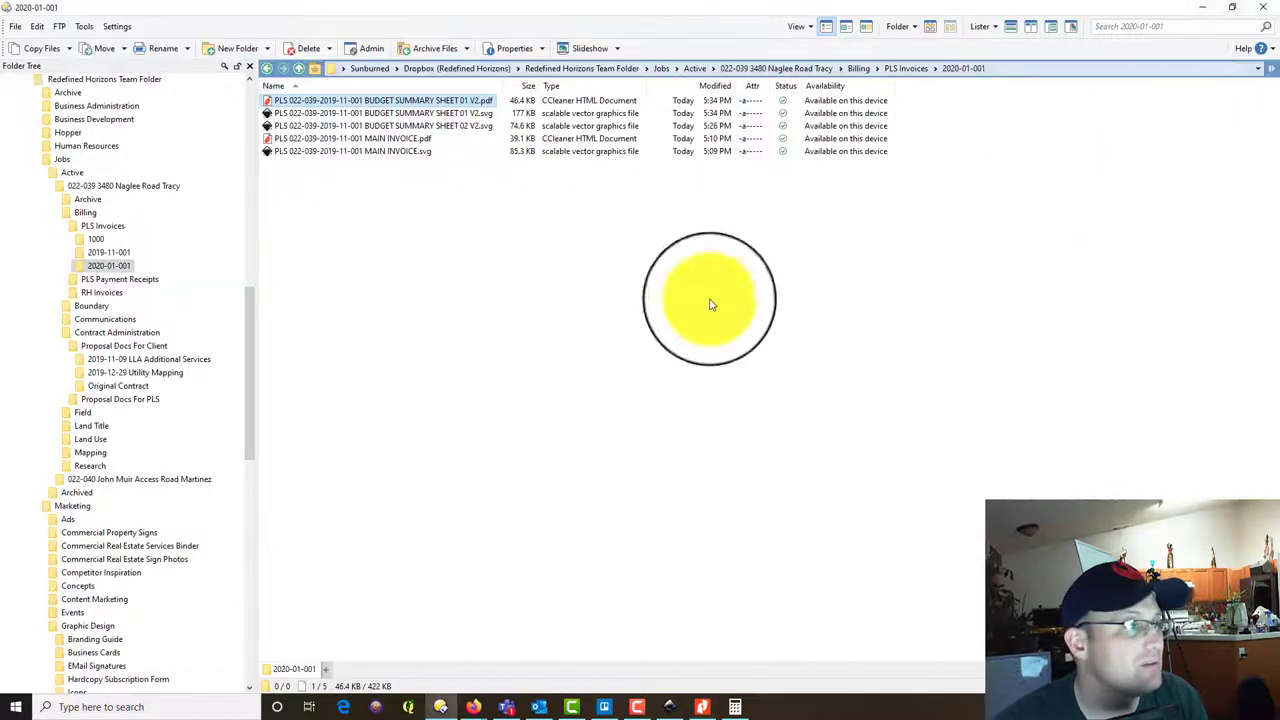
click(702, 707)
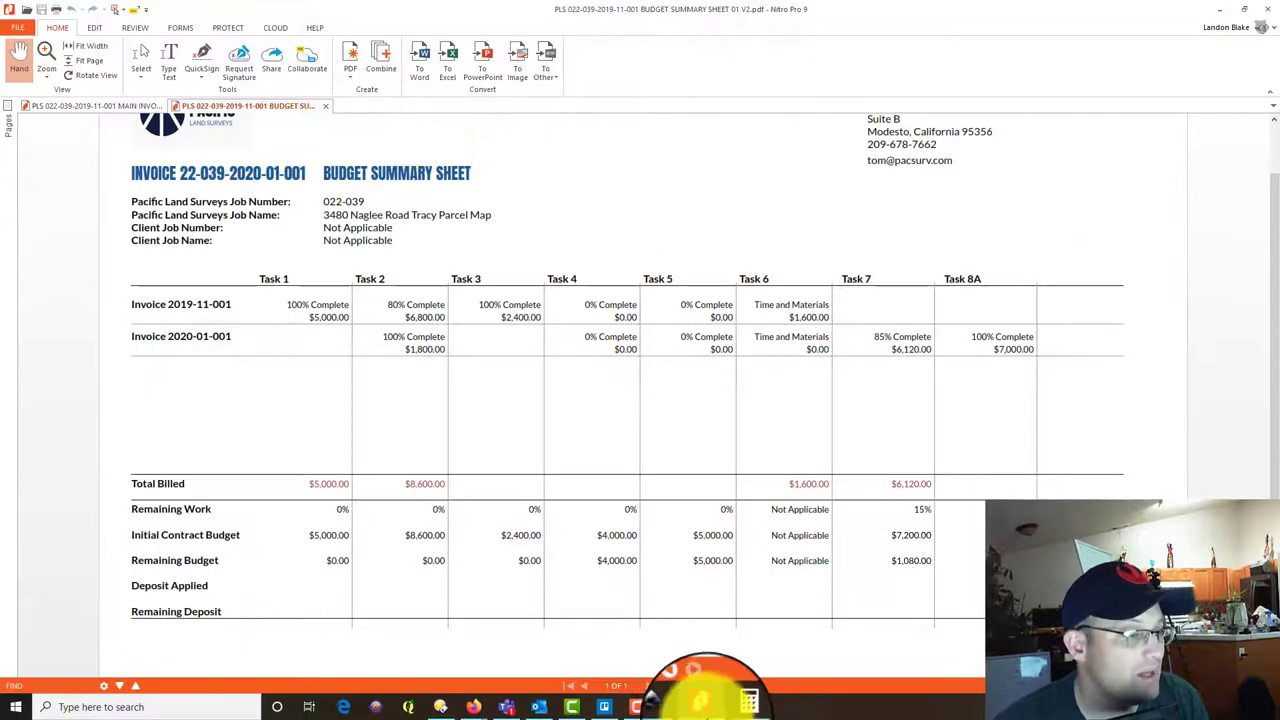
click(672, 707)
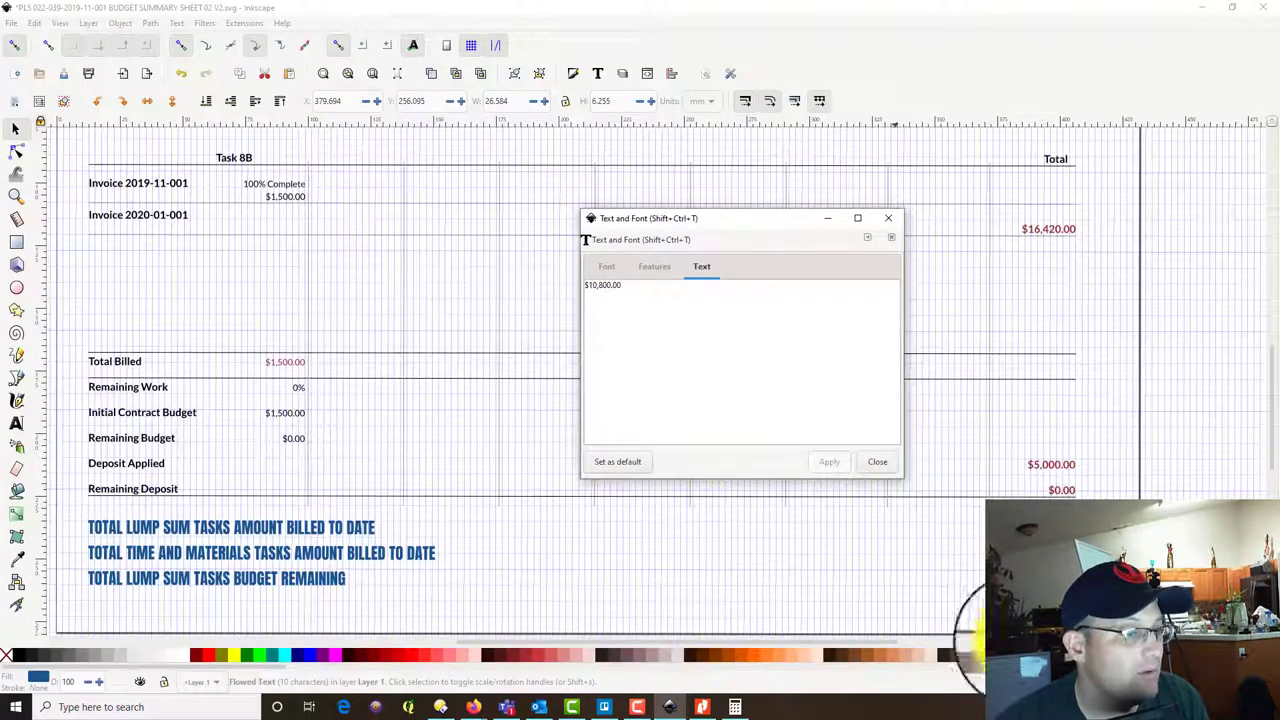
Set the Total Lump Sum Tasks Budget Remaining to $10,080.00, close the Text and Font dialog and review the whole sheet.
click(605, 285)
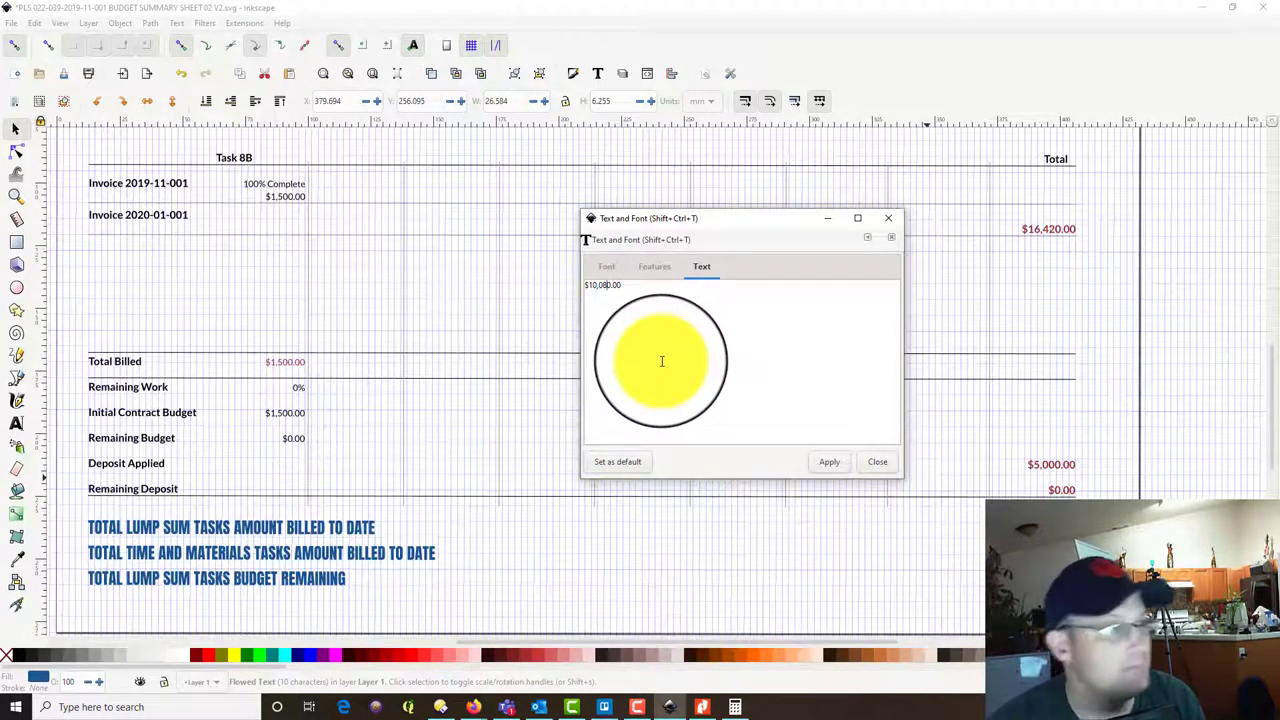
click(896, 462)
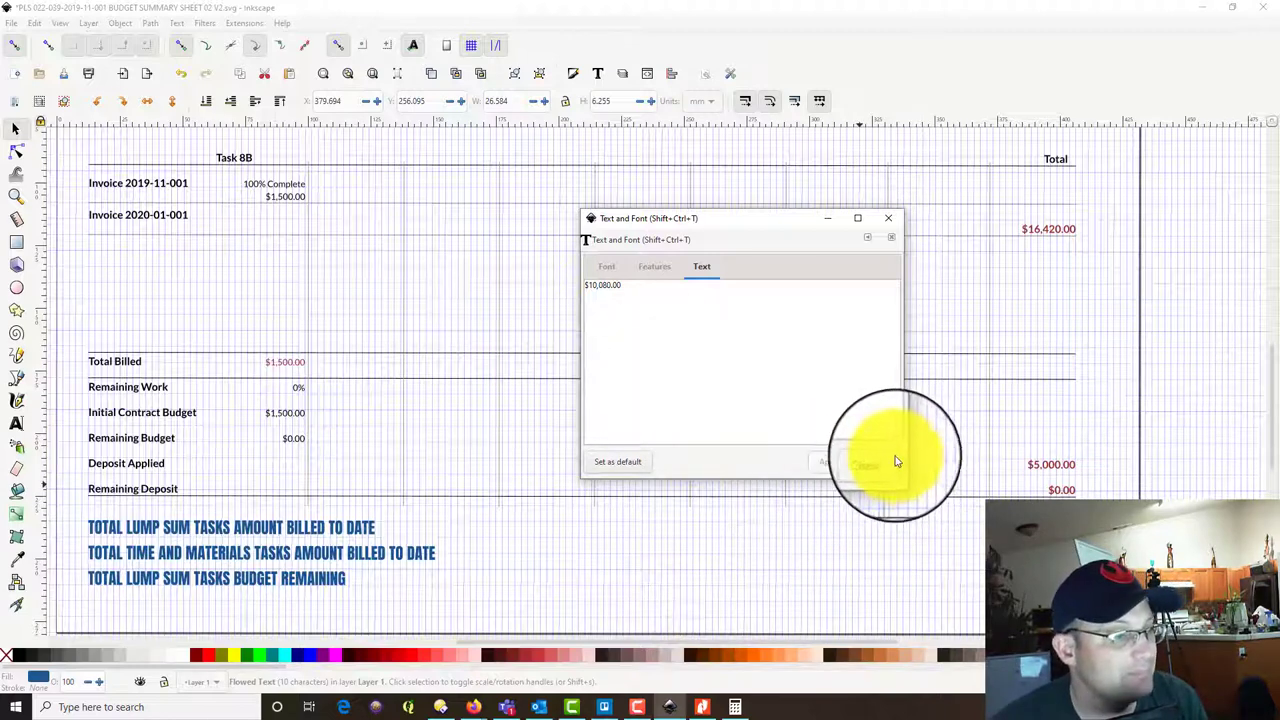
click(1229, 429)
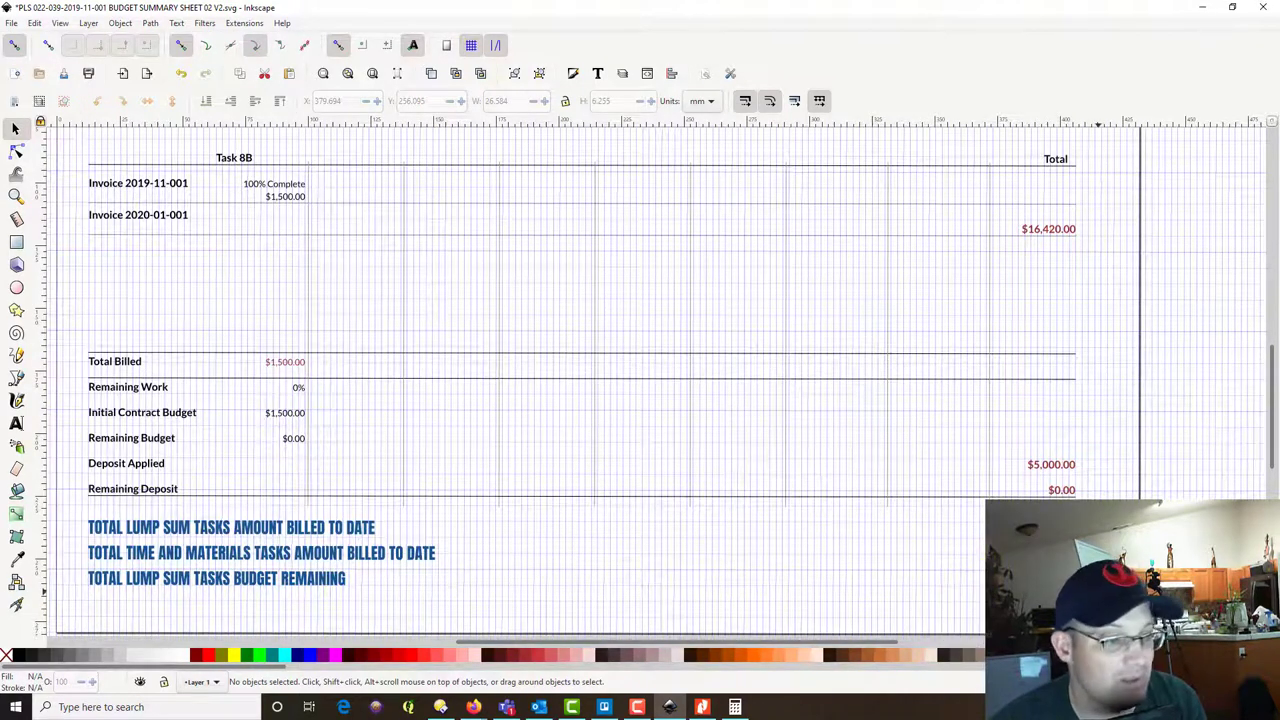
scroll(982, 465, up, 3)
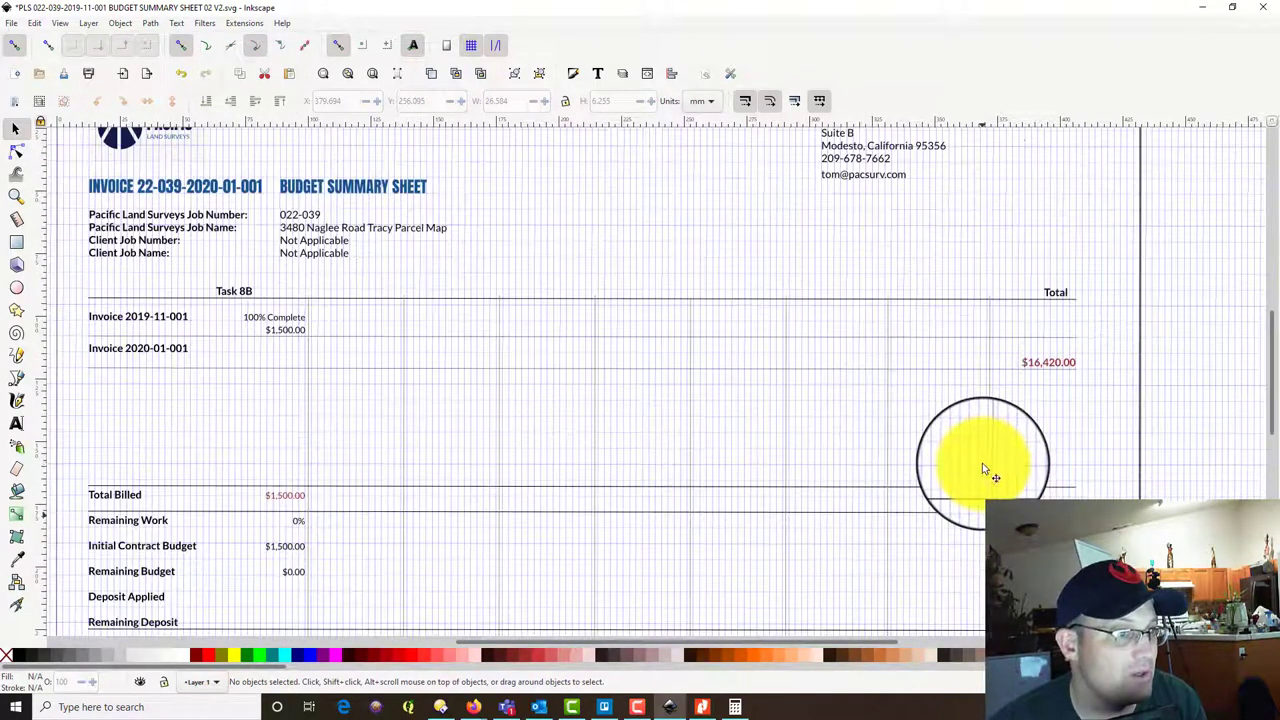
scroll(984, 469, down, 1)
ctrl+scroll(1040, 450, down, 1)
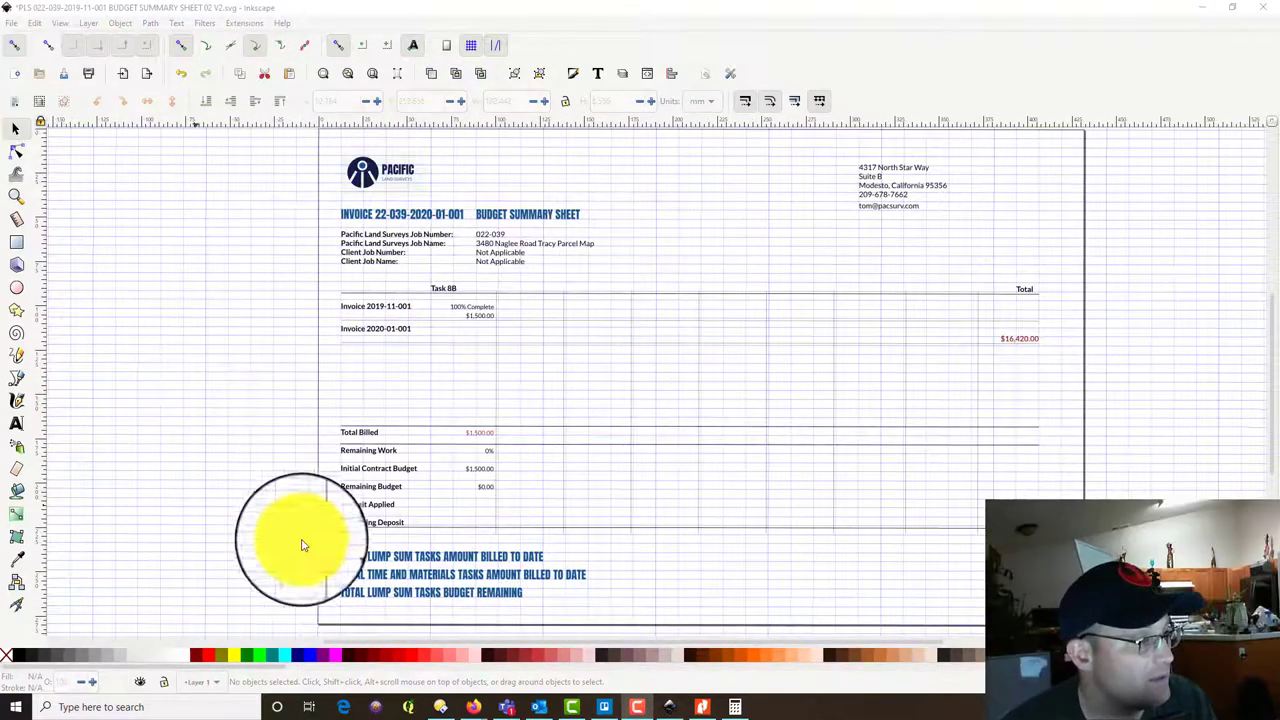
click(1178, 428)
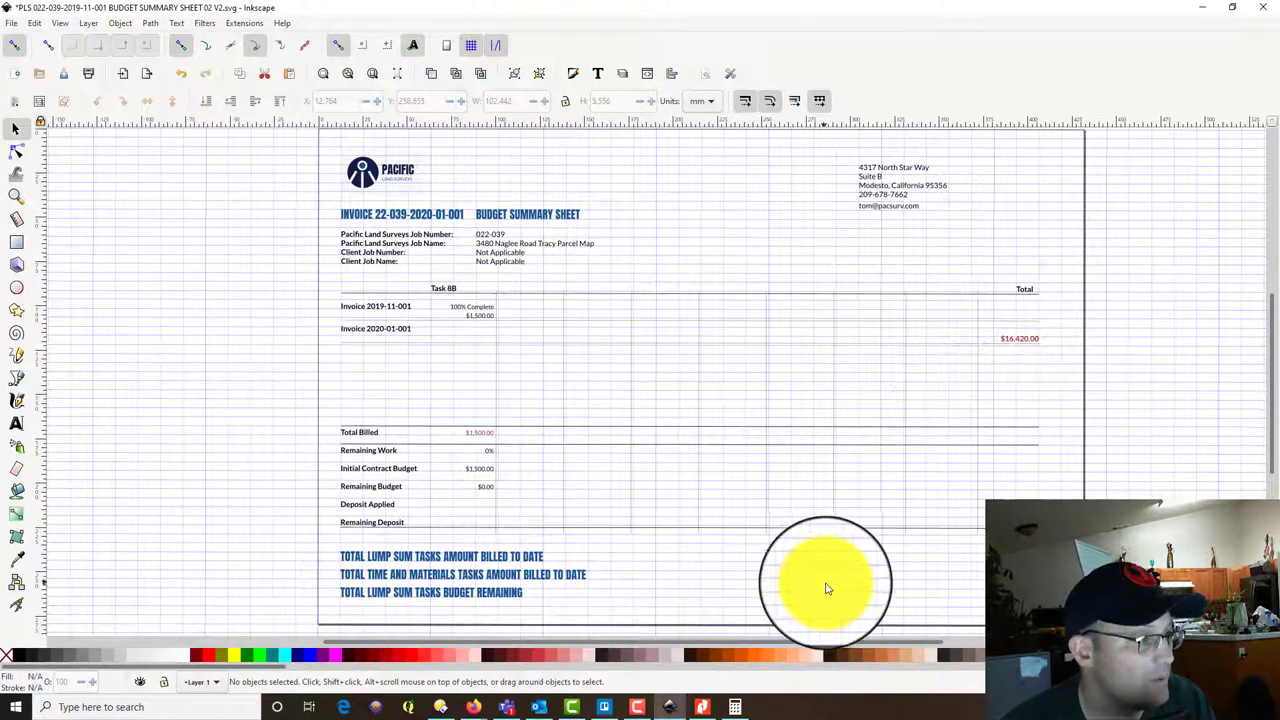
Save budget summary sheet 02, export it as a PDF 1.5 file with embedded fonts in the 2020-01-001 folder, and close Inkscape.
click(10, 22)
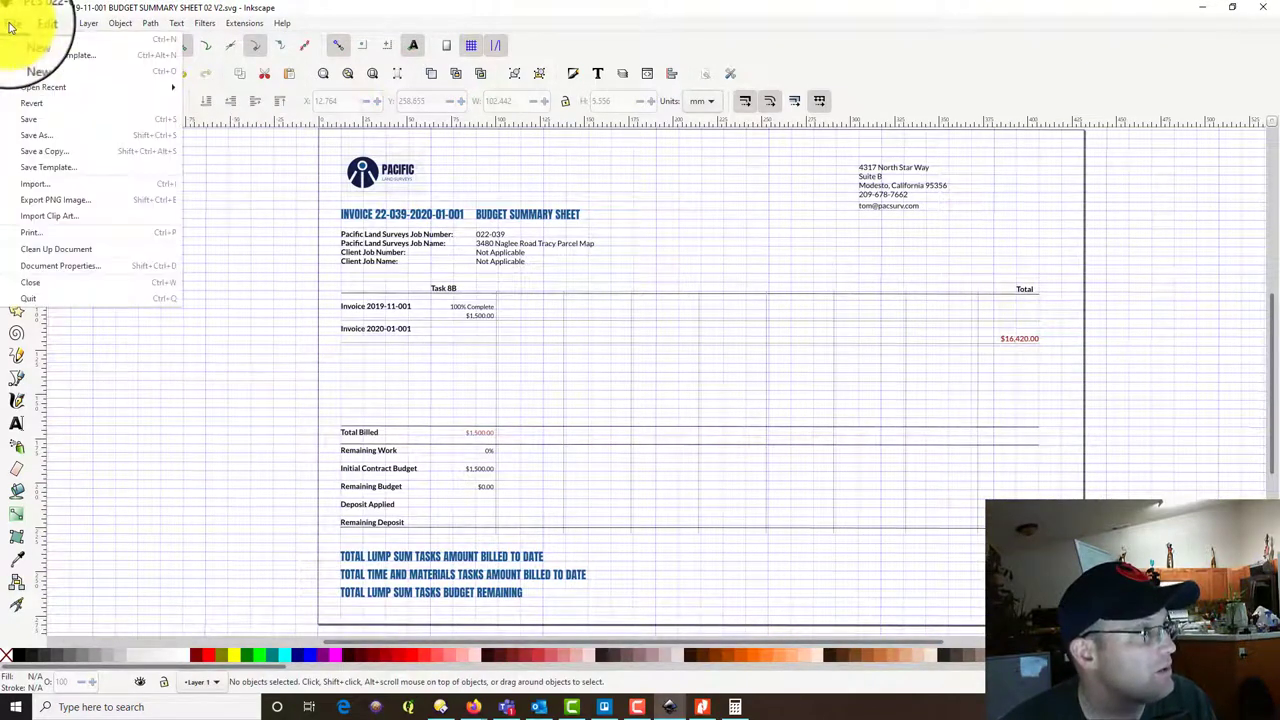
click(10, 97)
click(10, 22)
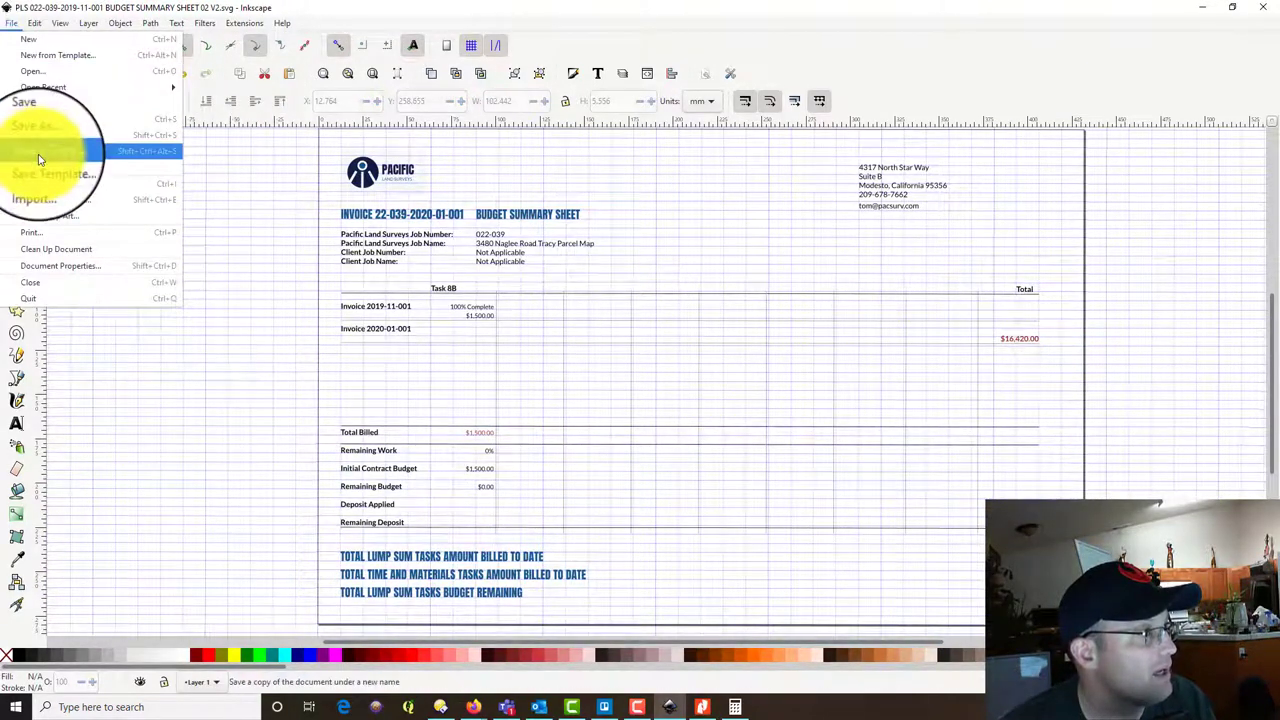
click(35, 118)
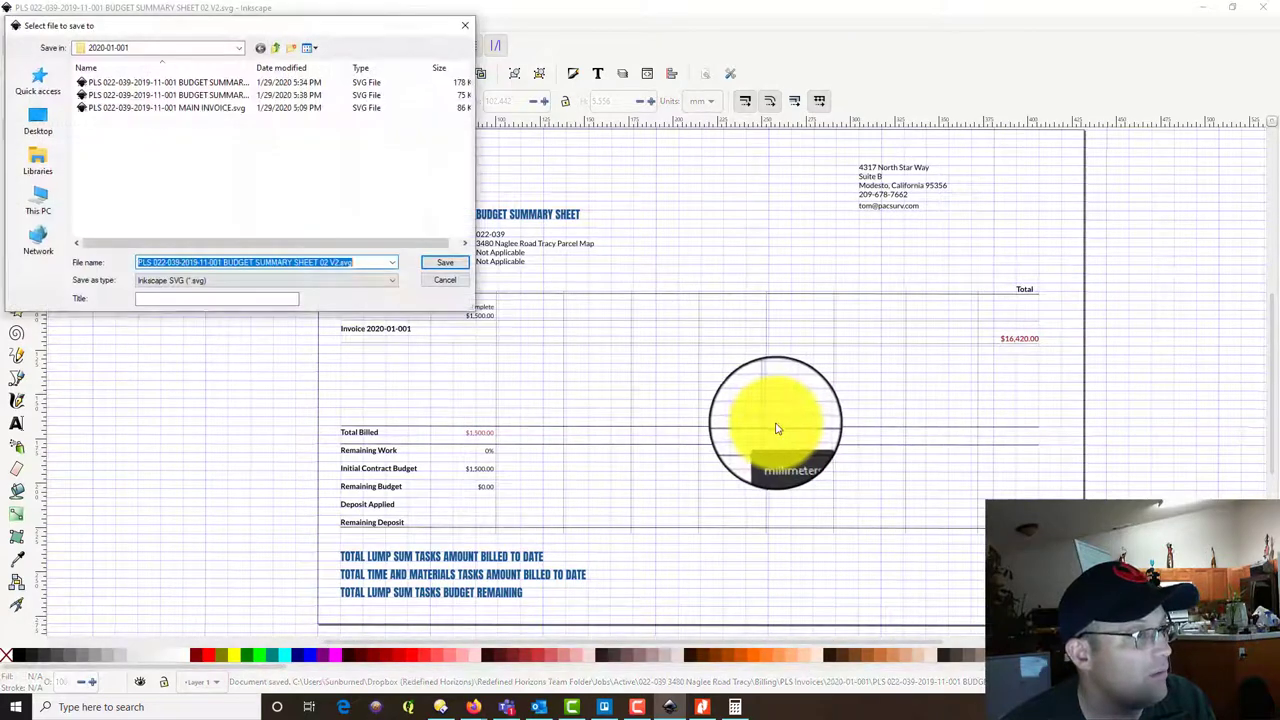
click(340, 282)
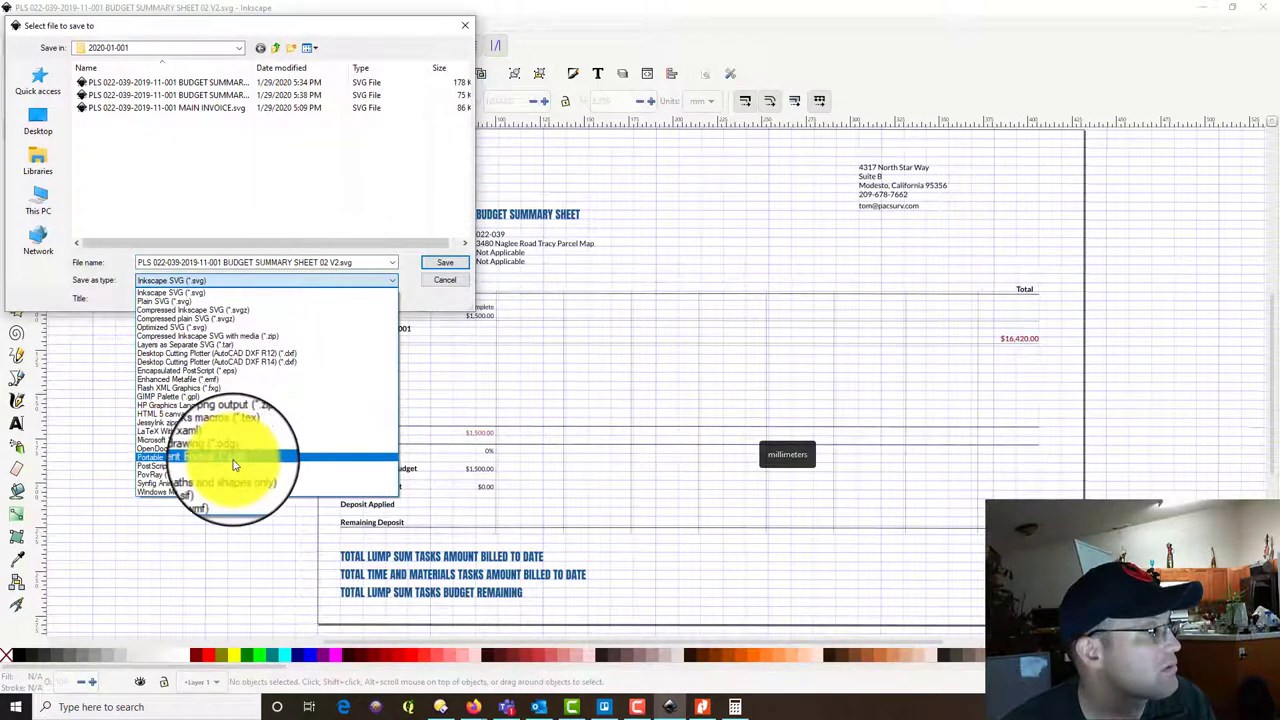
click(234, 457)
click(441, 266)
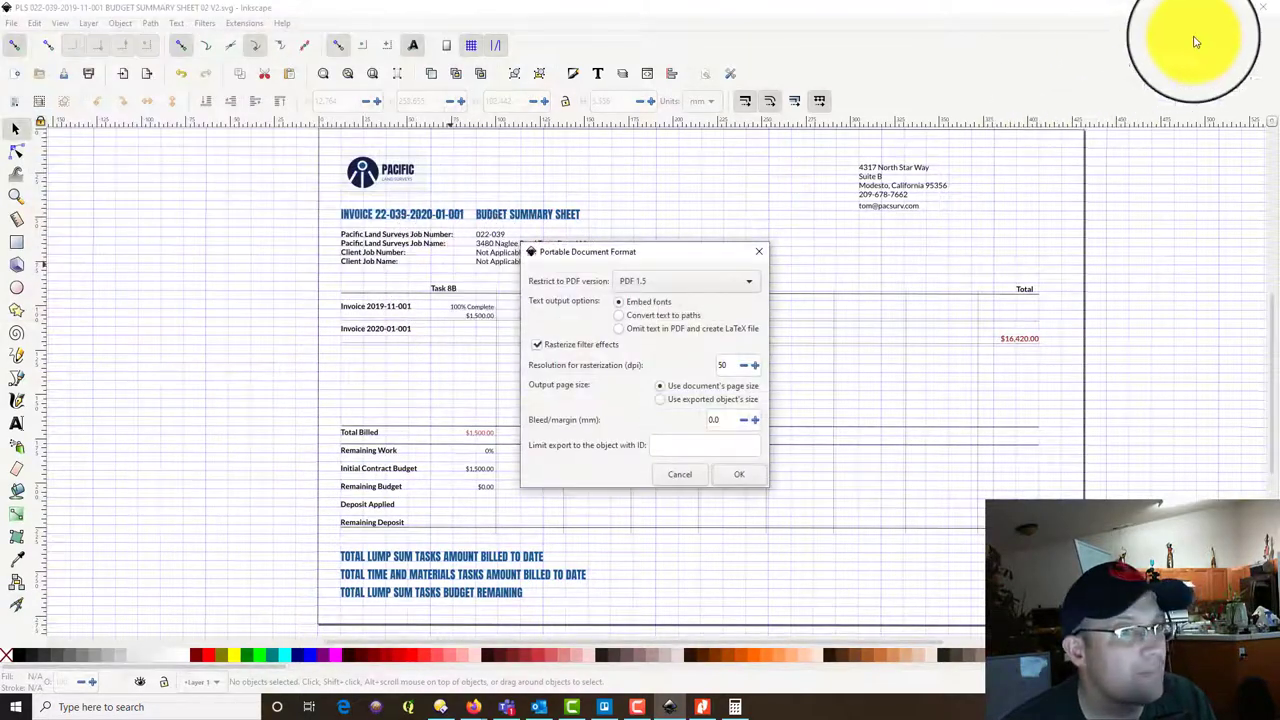
click(726, 466)
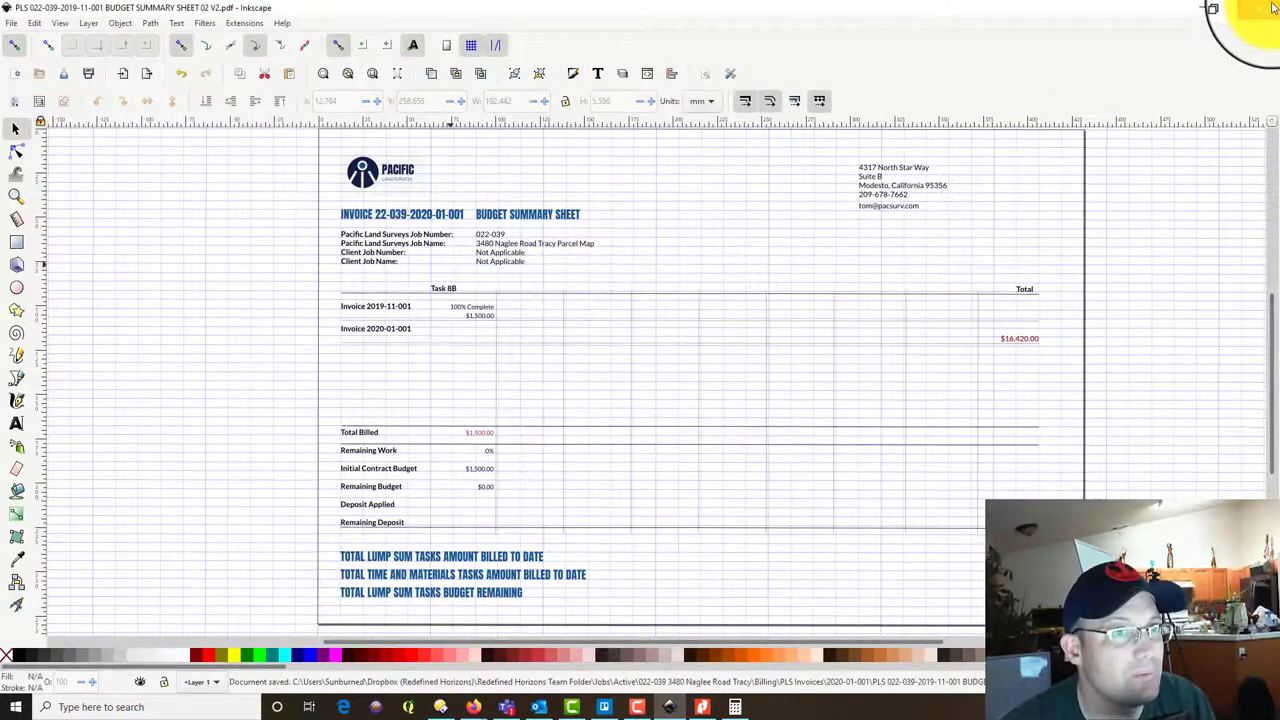
click(608, 400)
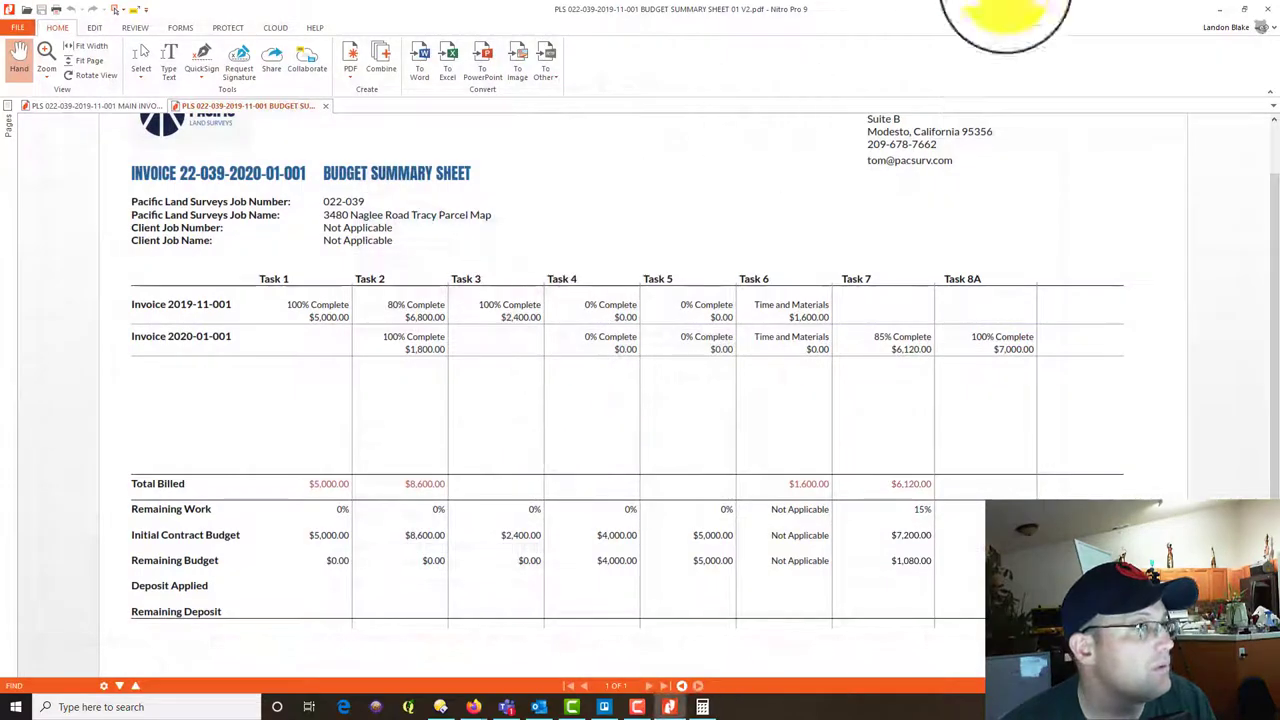
Compare the task amounts in the MAIN INVOICE PDF with those in the budget summary sheet 01 PDF.
scroll(621, 257, up, 1)
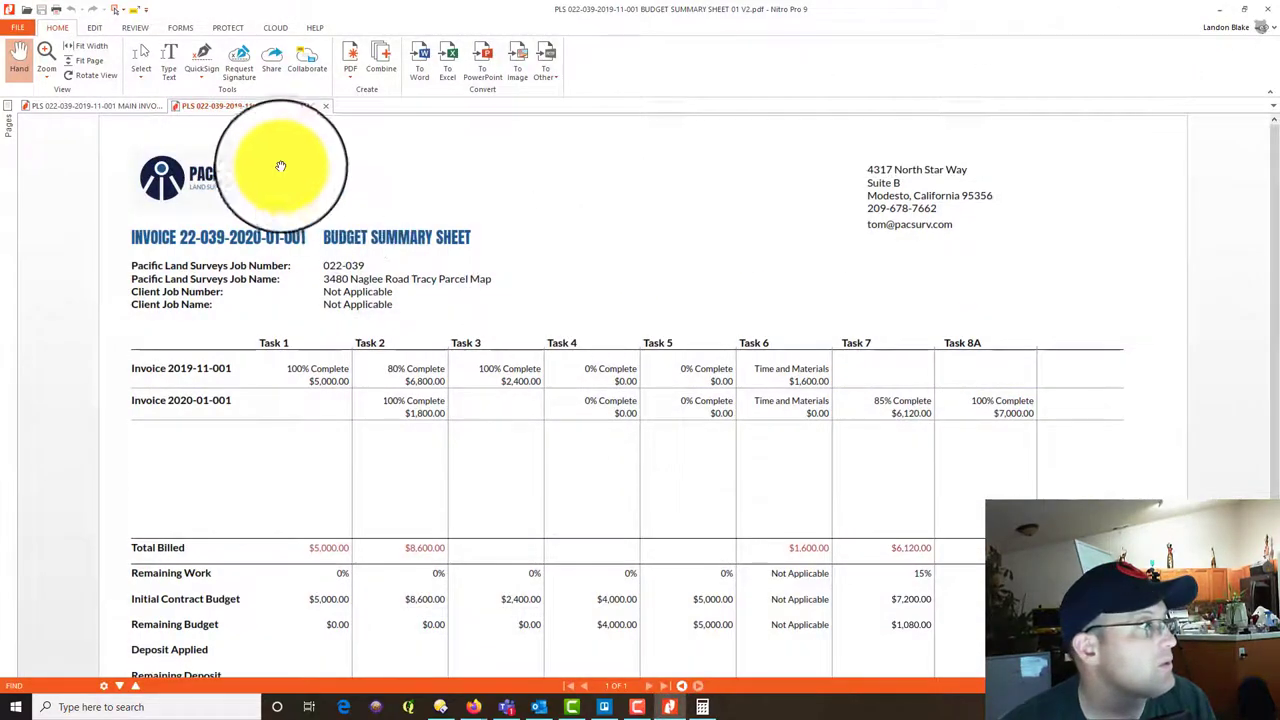
click(128, 106)
scroll(499, 335, down, 2)
scroll(500, 336, up, 2)
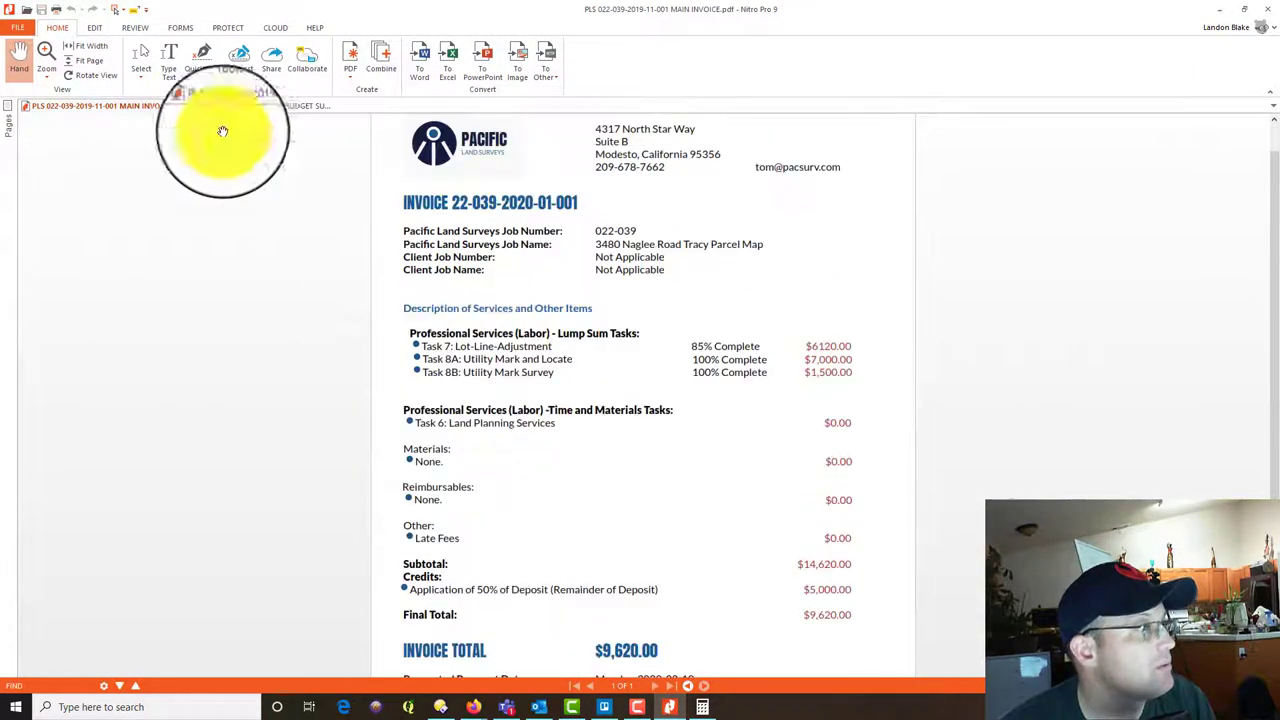
click(200, 106)
scroll(1006, 352, down, 2)
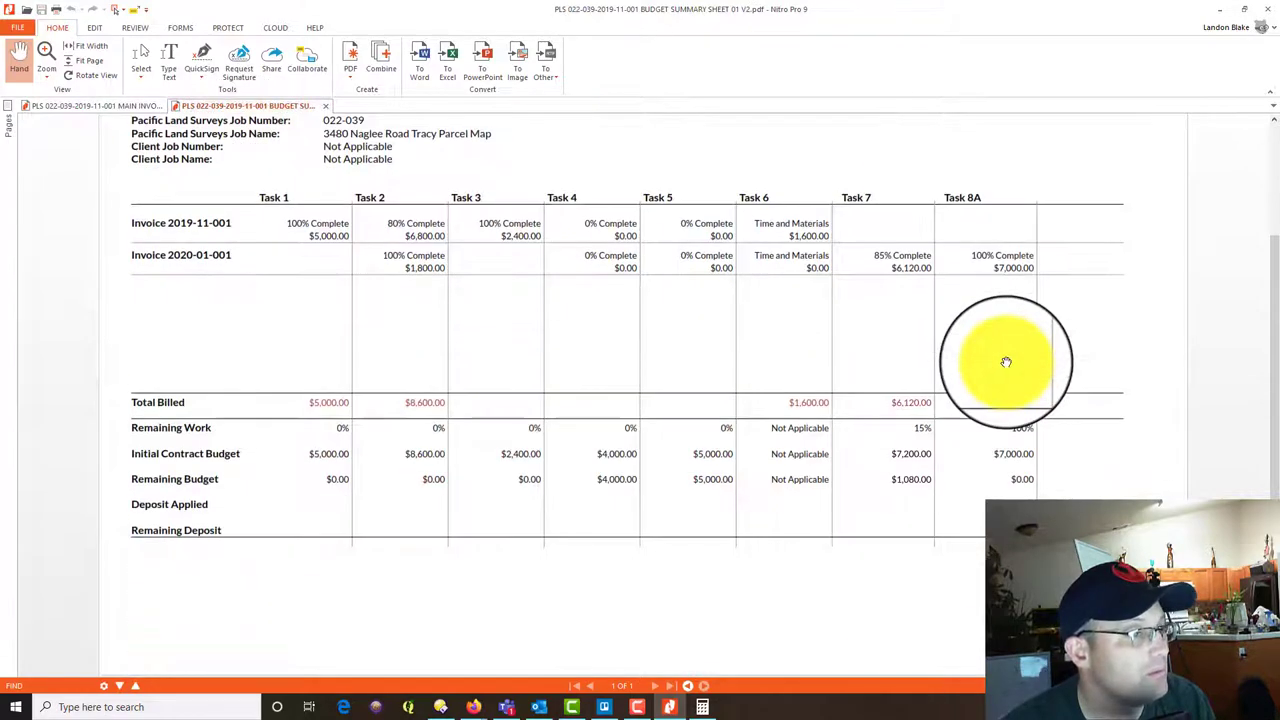
scroll(1006, 362, up, 2)
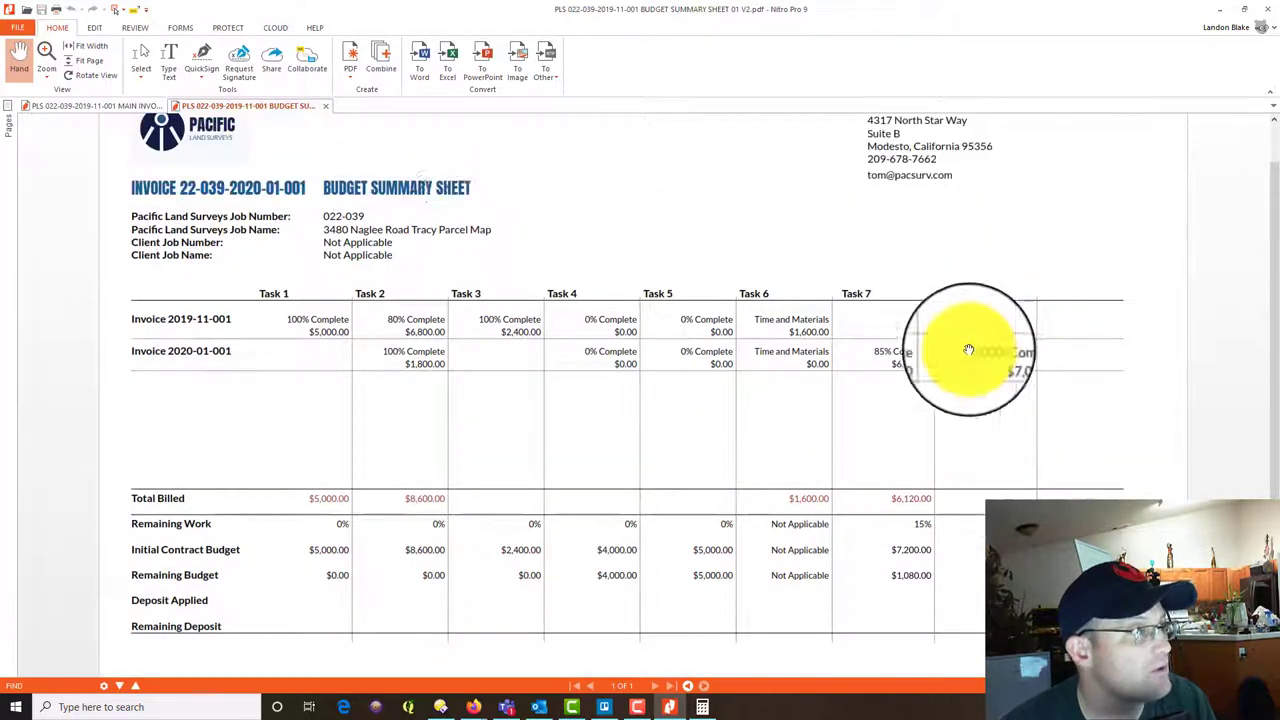
click(440, 707)
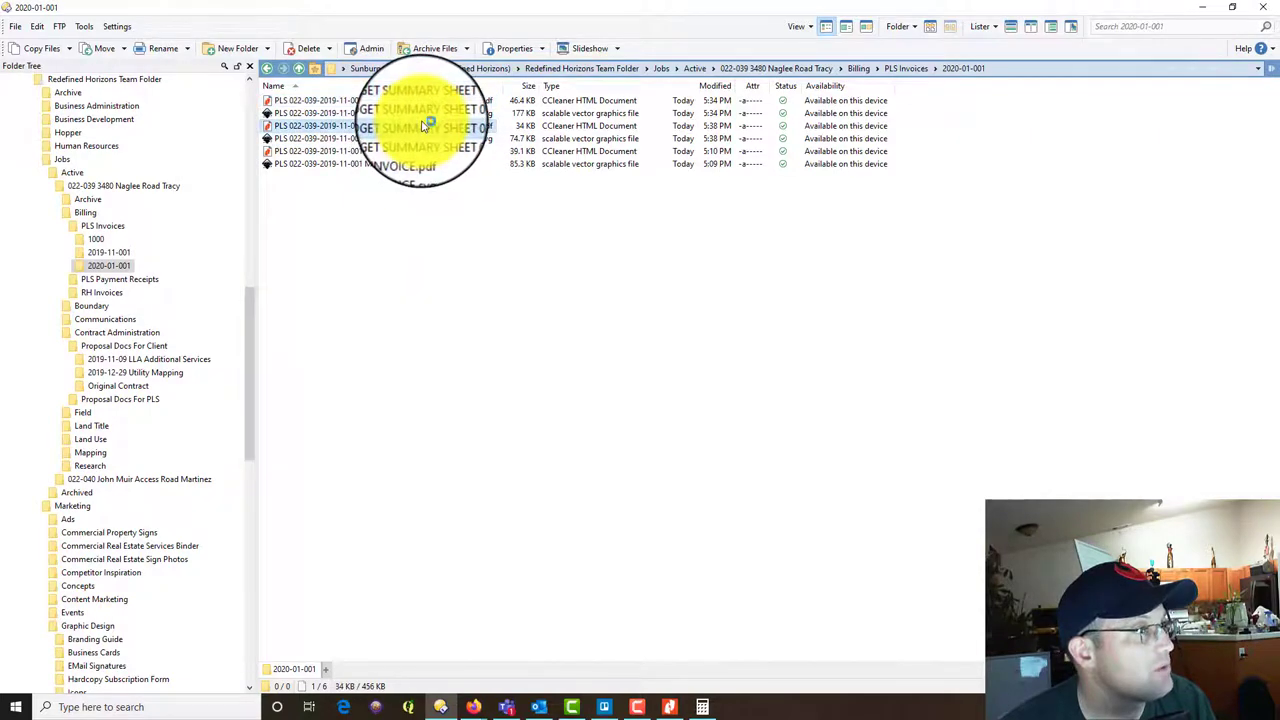
double_click(424, 126)
scroll(523, 251, down, 3)
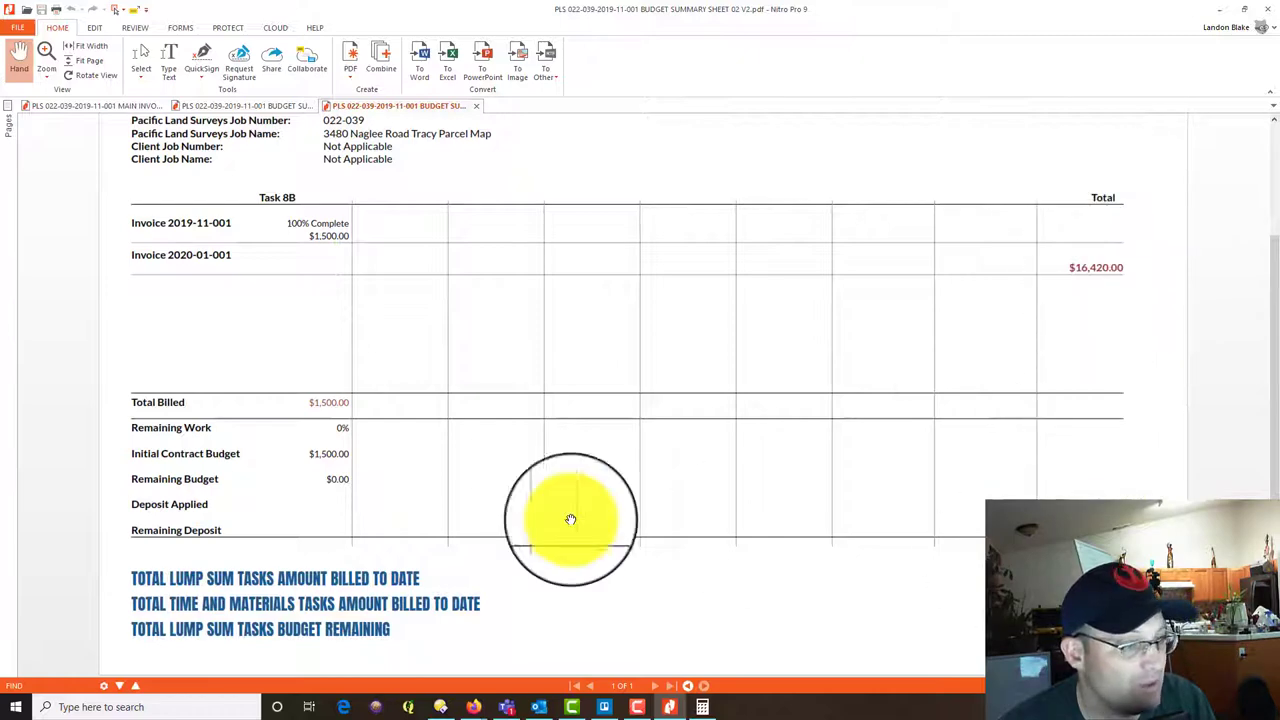
scroll(1064, 390, up, 3)
scroll(990, 350, down, 3)
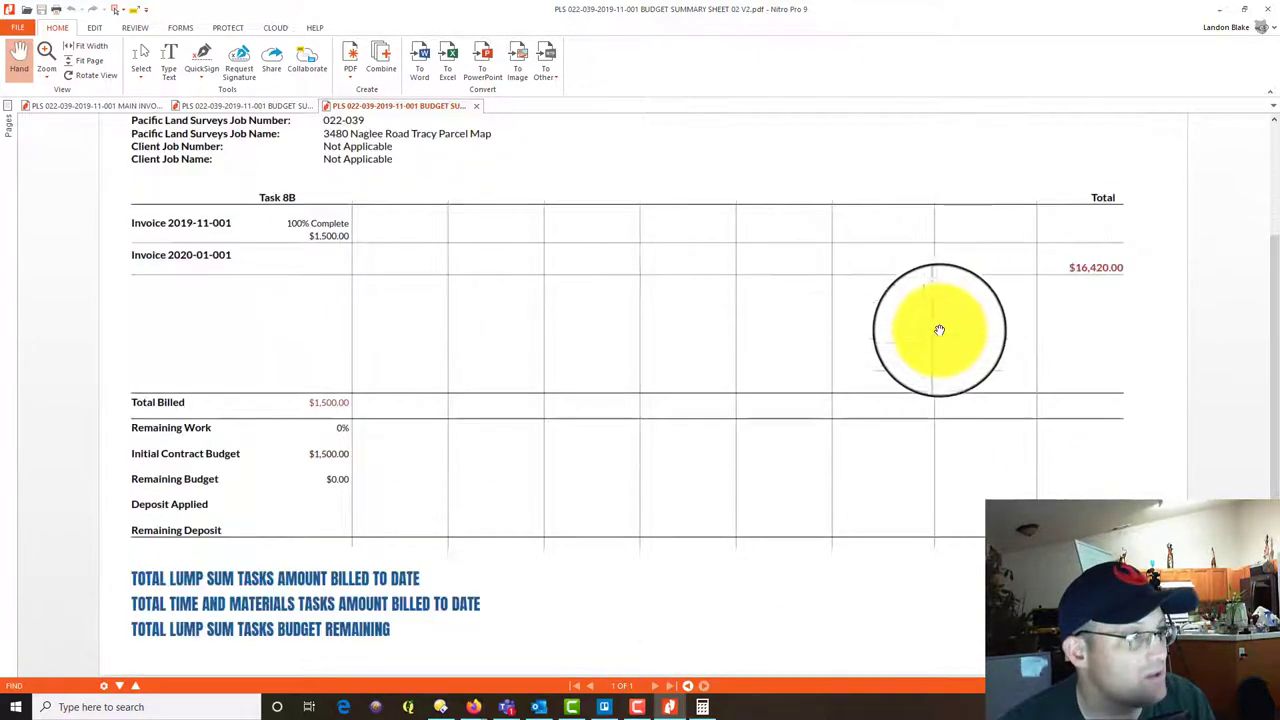
scroll(349, 286, up, 3)
scroll(229, 343, down, 1)
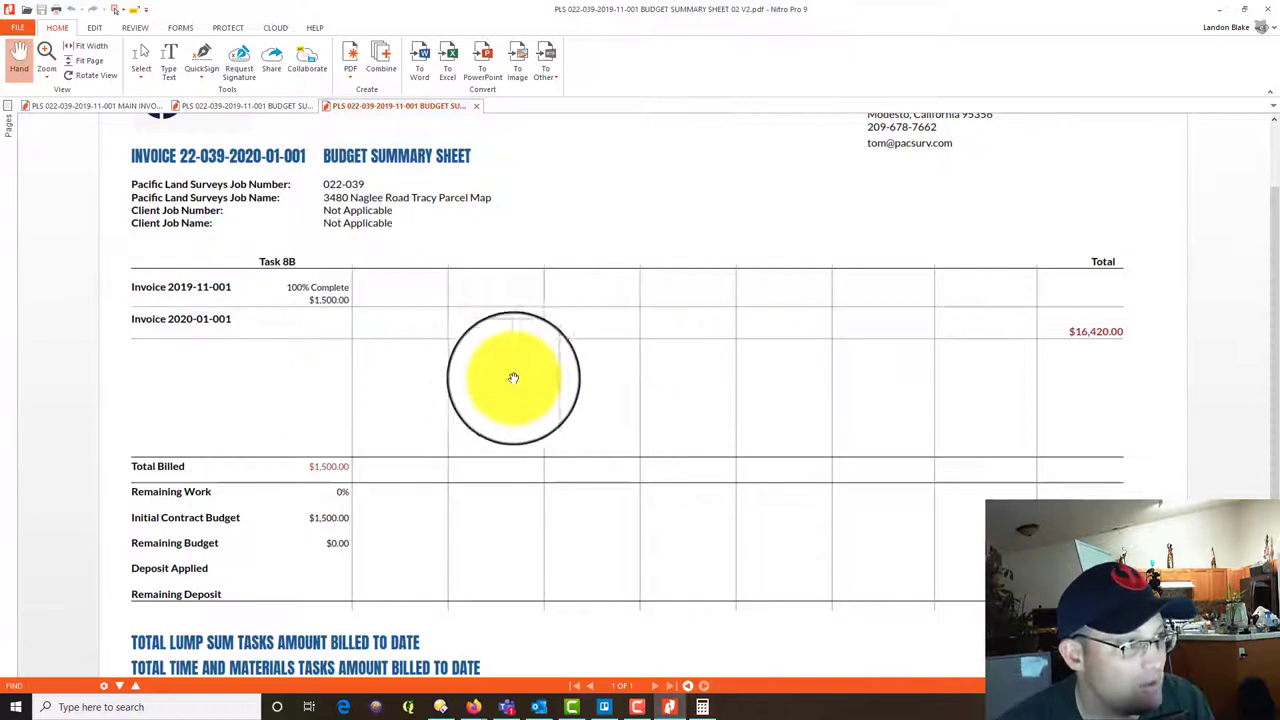
scroll(420, 395, down, 1)
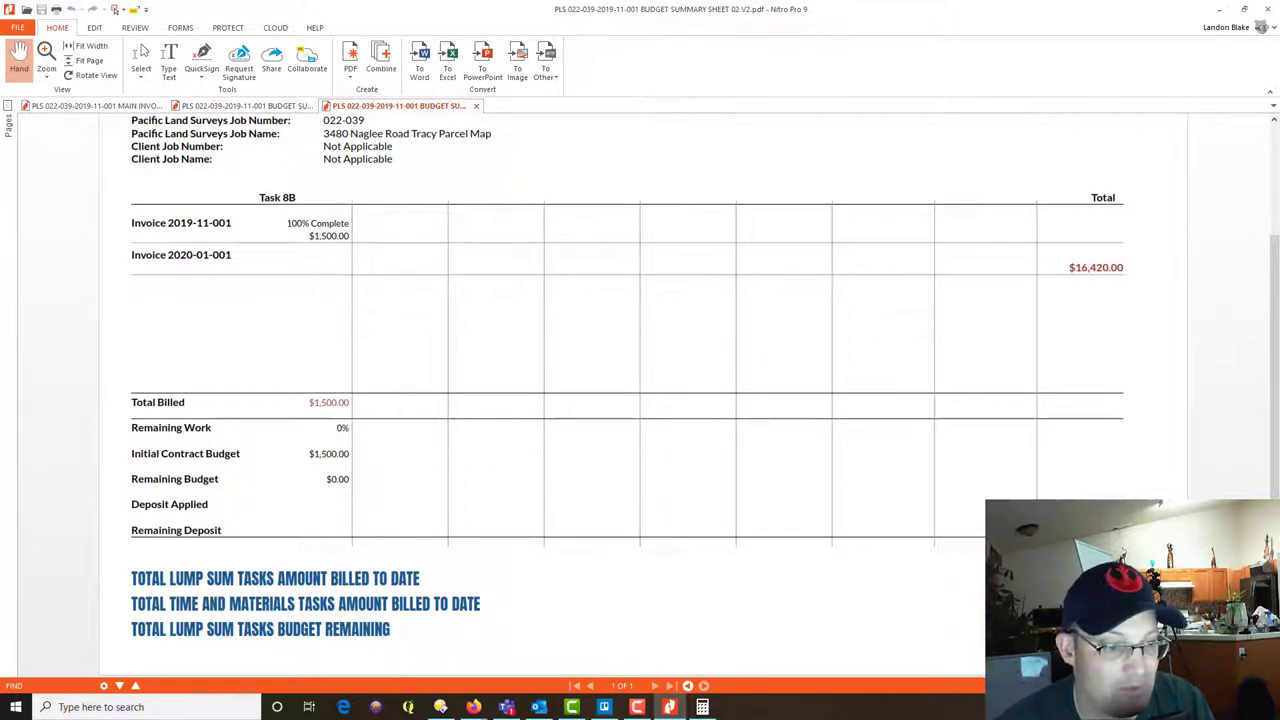
scroll(1000, 345, up, 2)
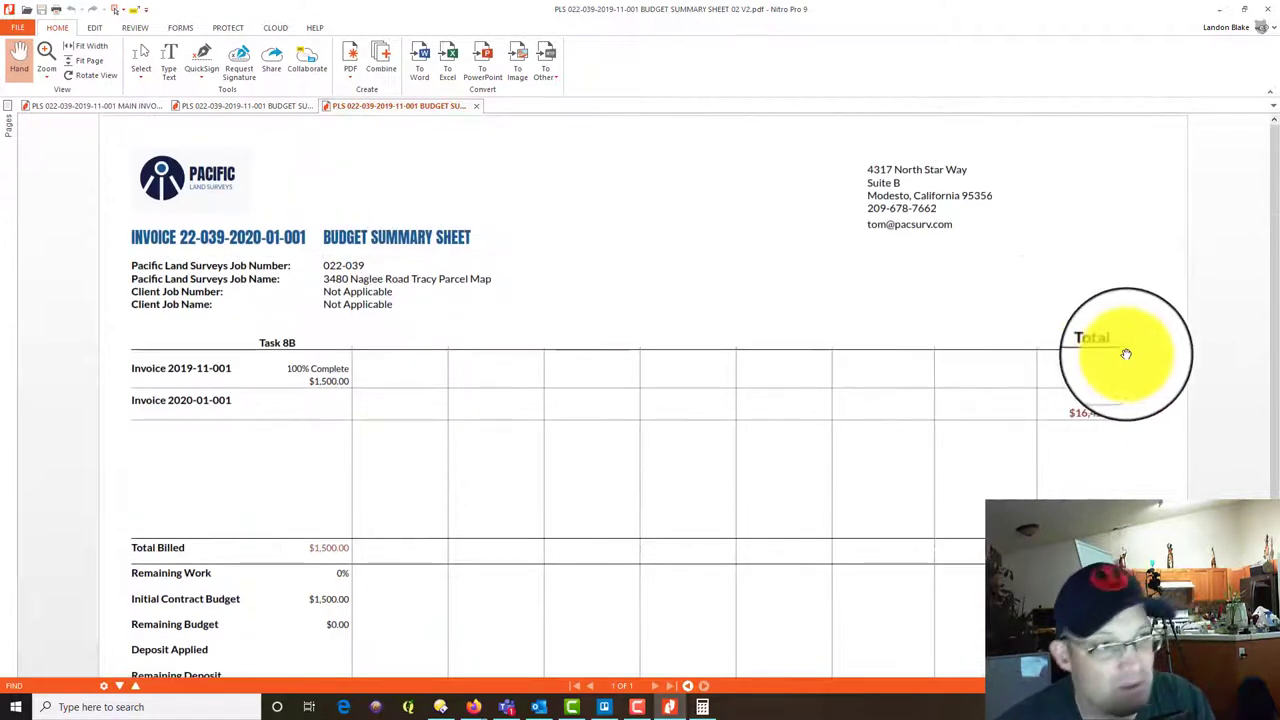
scroll(815, 276, down, 1)
scroll(816, 274, down, 1)
scroll(797, 377, up, 1)
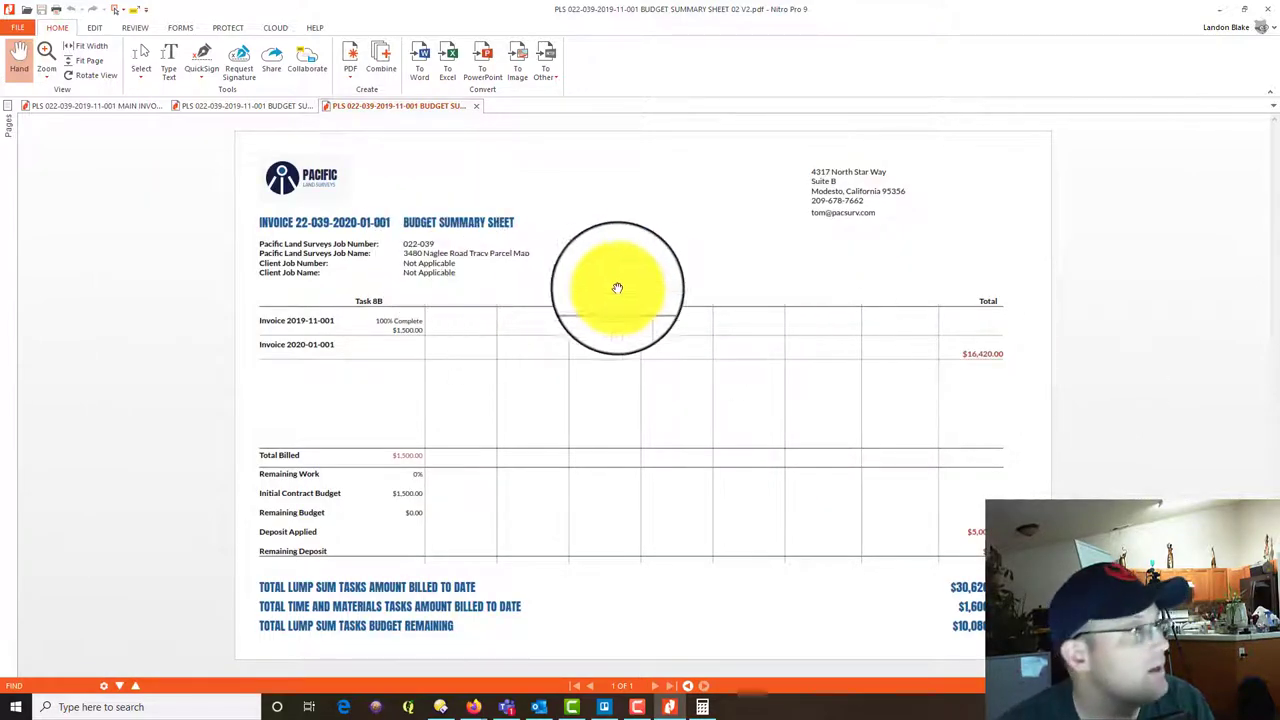
Check the sheet 01 and MAIN INVOICE PDFs again, and close the MAIN INVOICE PDF.
click(213, 107)
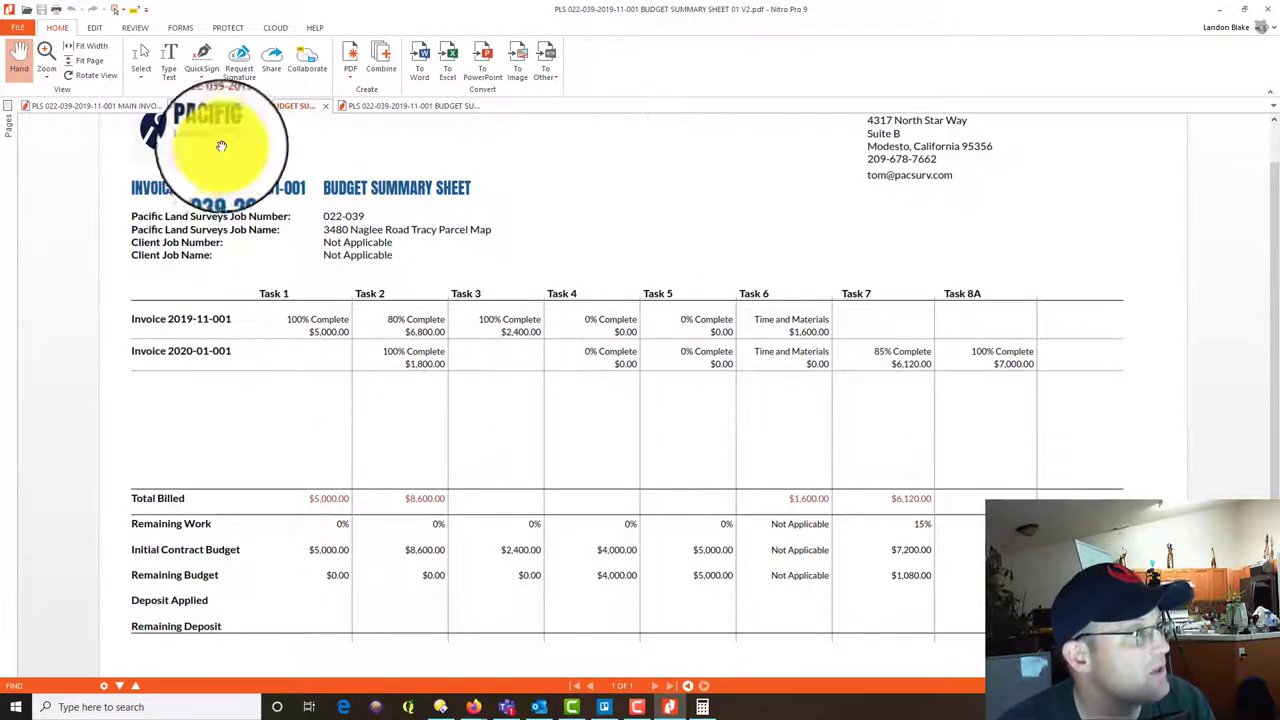
click(128, 106)
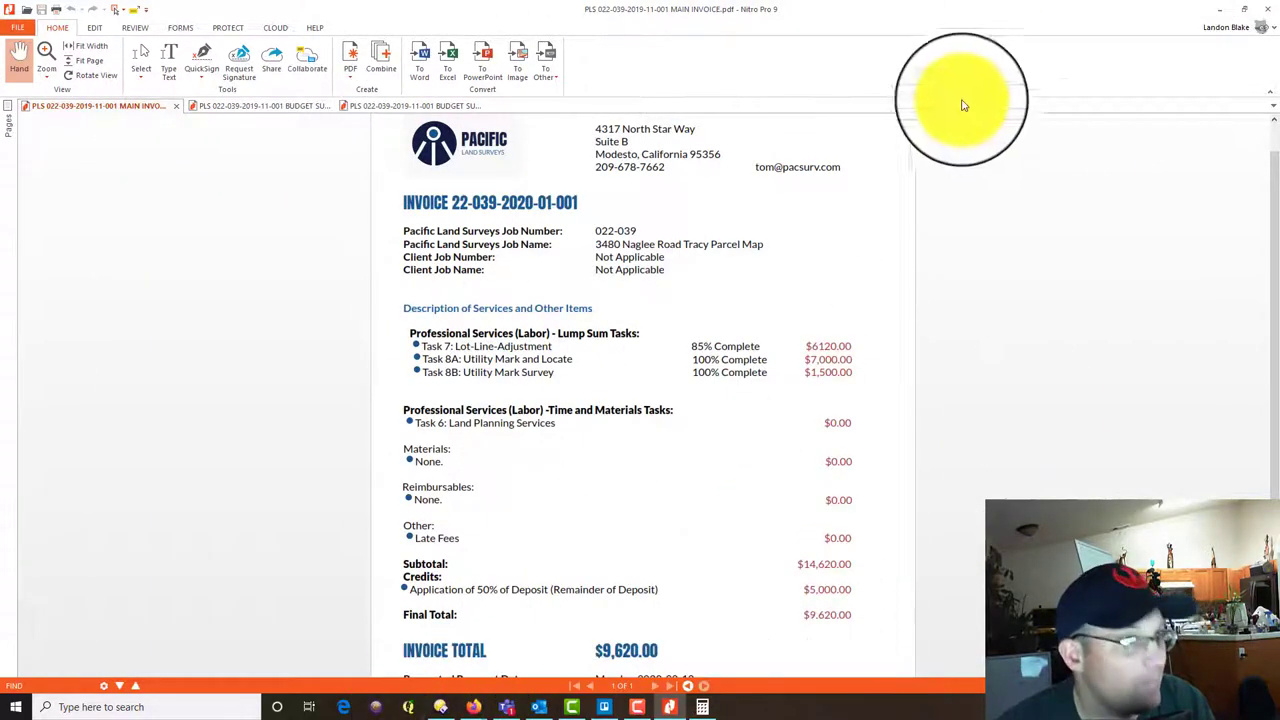
click(176, 107)
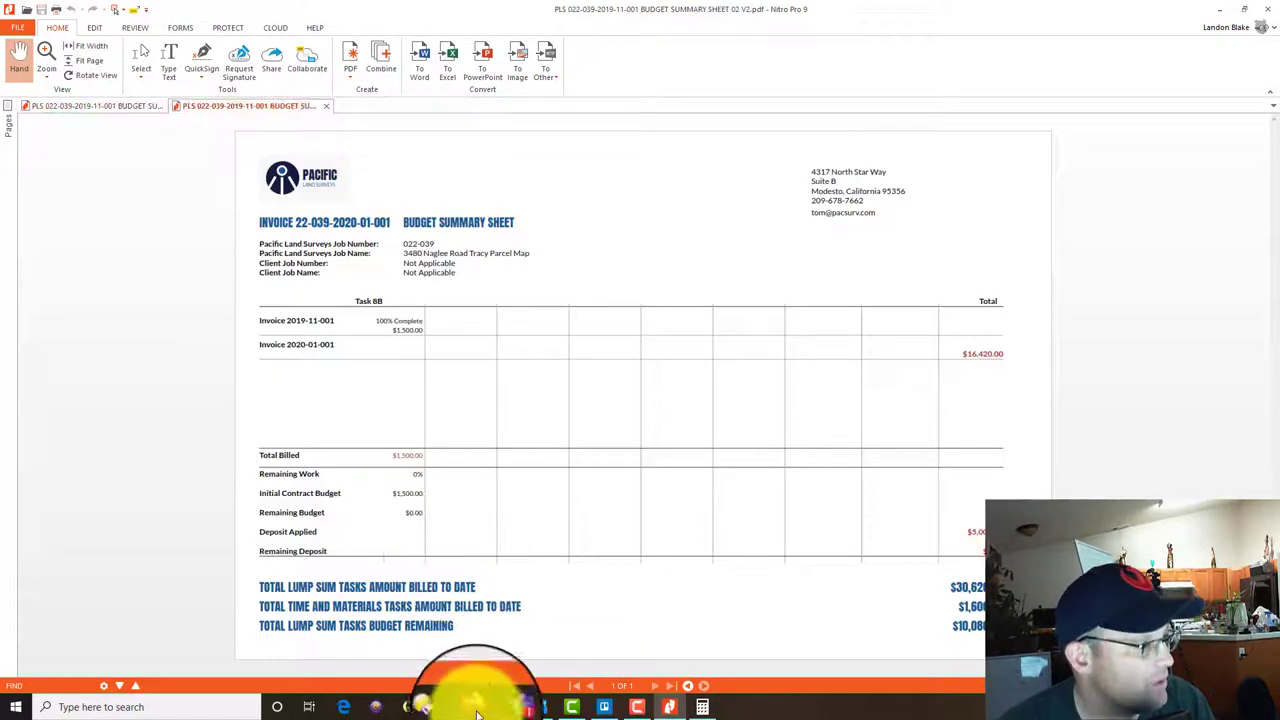
click(442, 707)
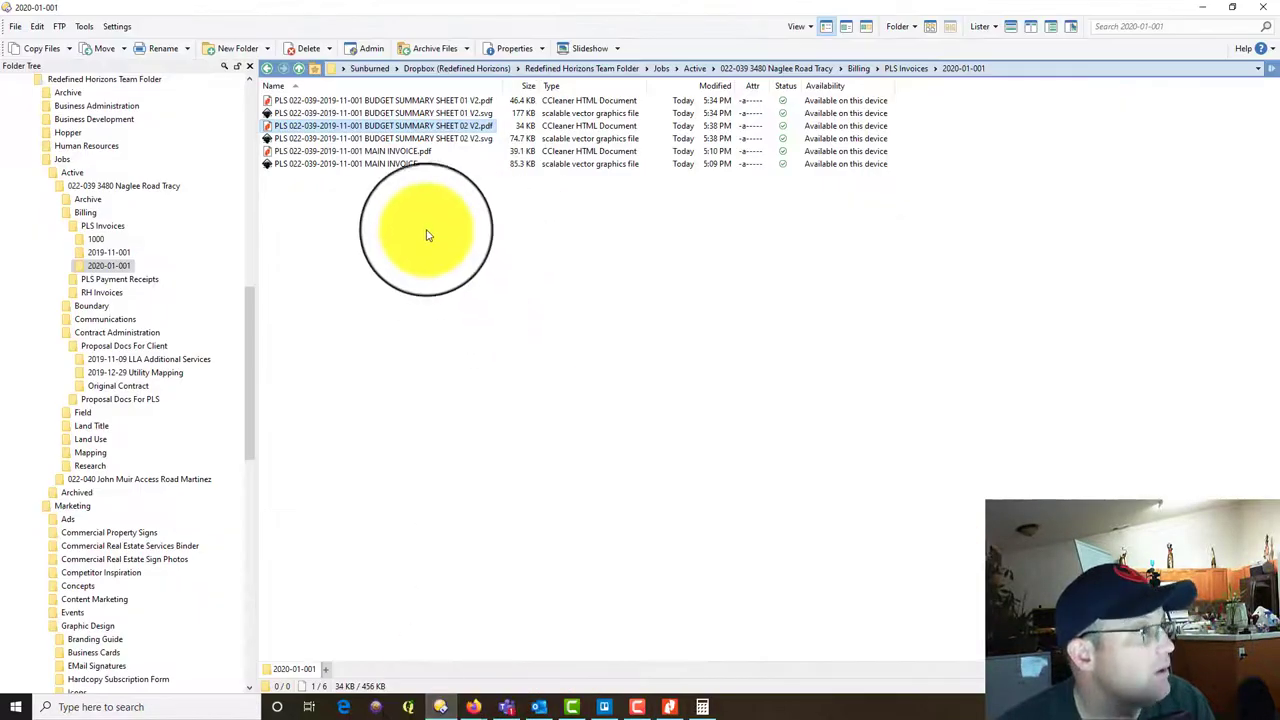
right_click(398, 167)
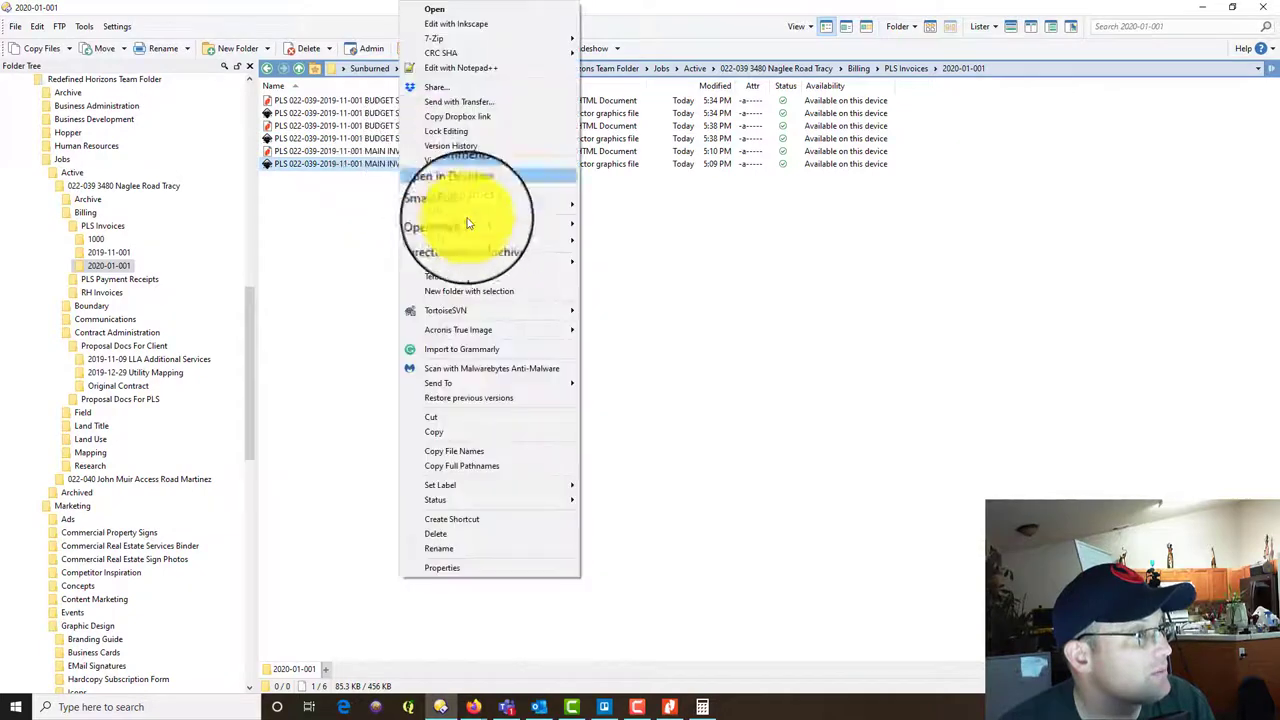
click(487, 27)
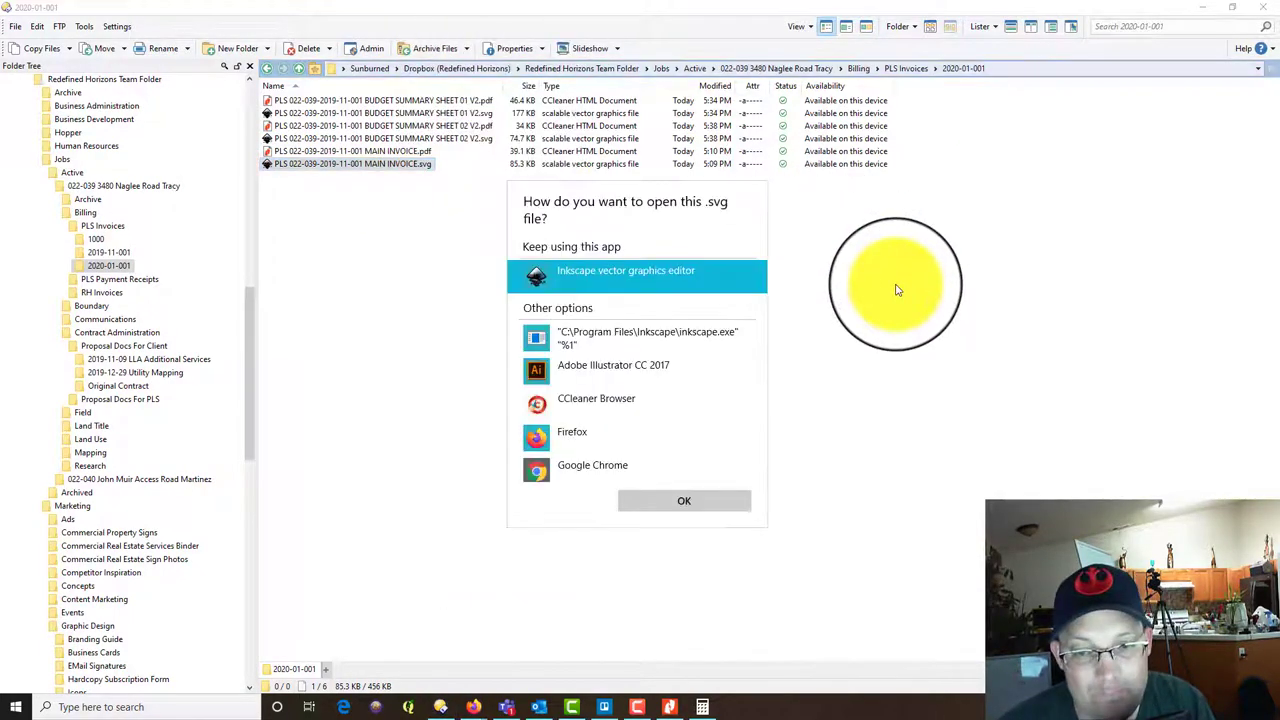
click(697, 505)
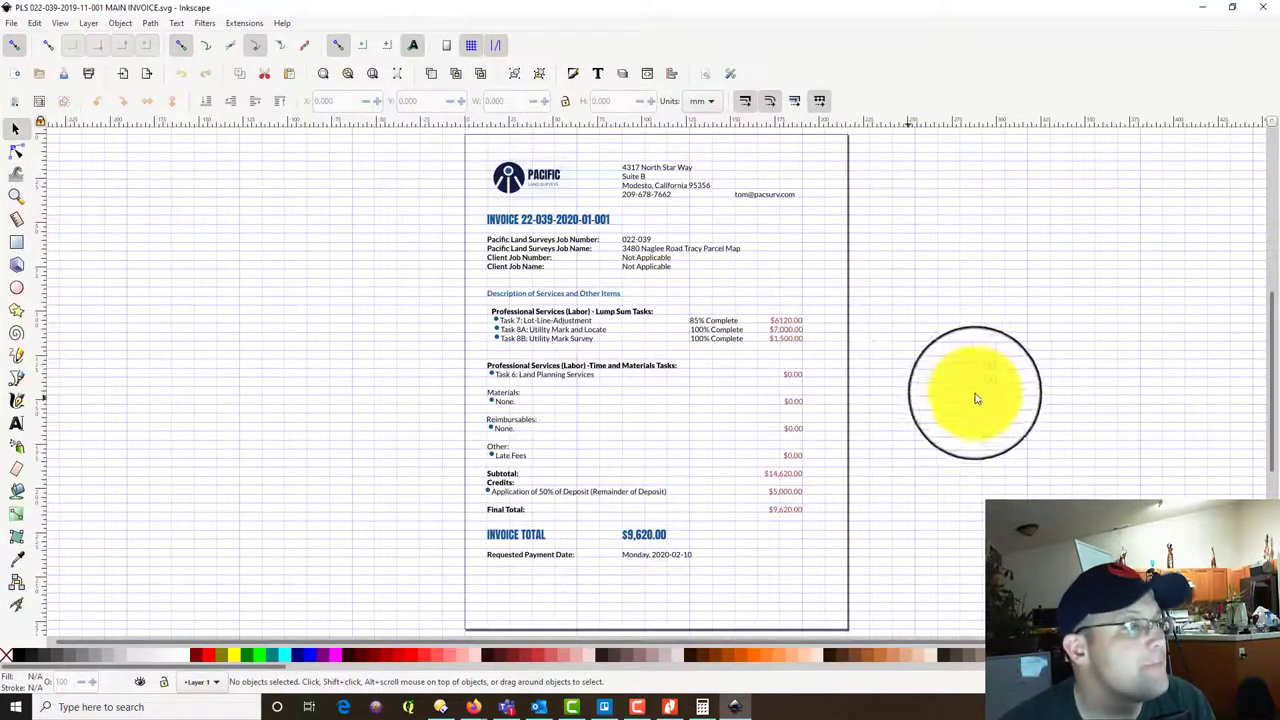
Move the Task 7, 8A and 8B rows under Lump Sum Tasks down one line to free a row above them.
ctrl+scroll(786, 341, up, 2)
scroll(514, 306, down, 2)
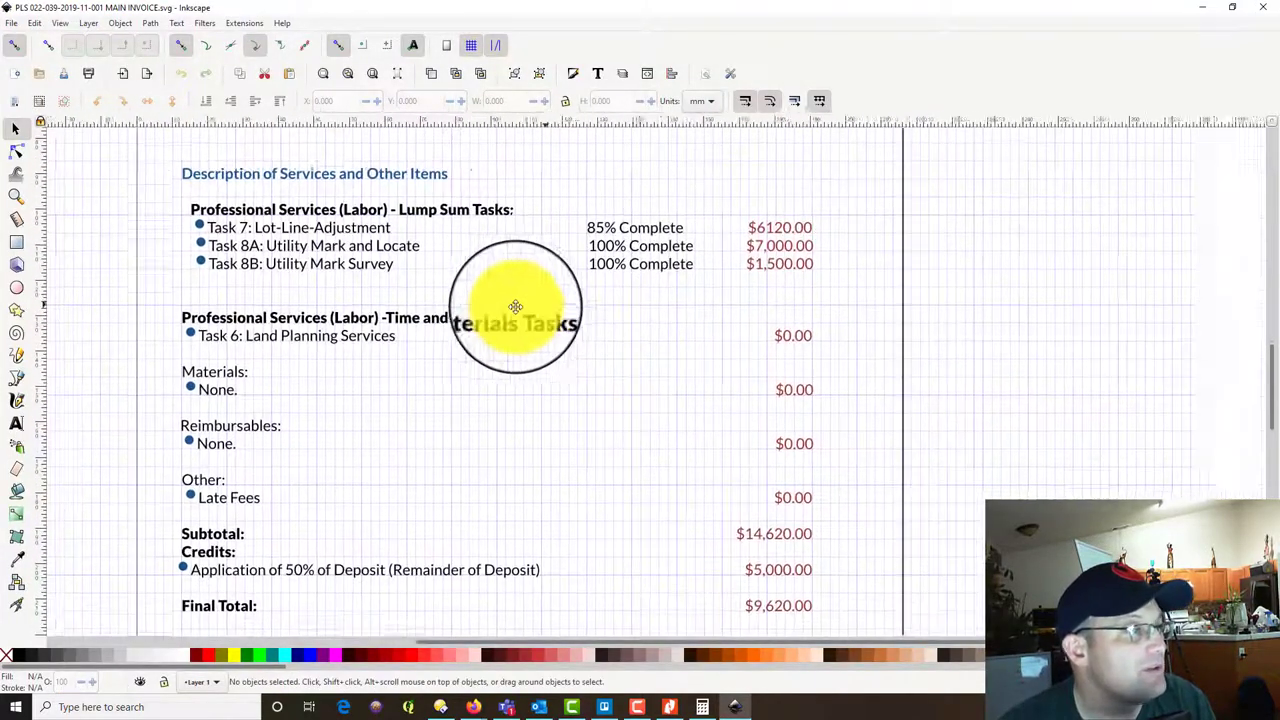
shift+scroll(515, 307, right, 1)
shift+scroll(515, 307, left, 1)
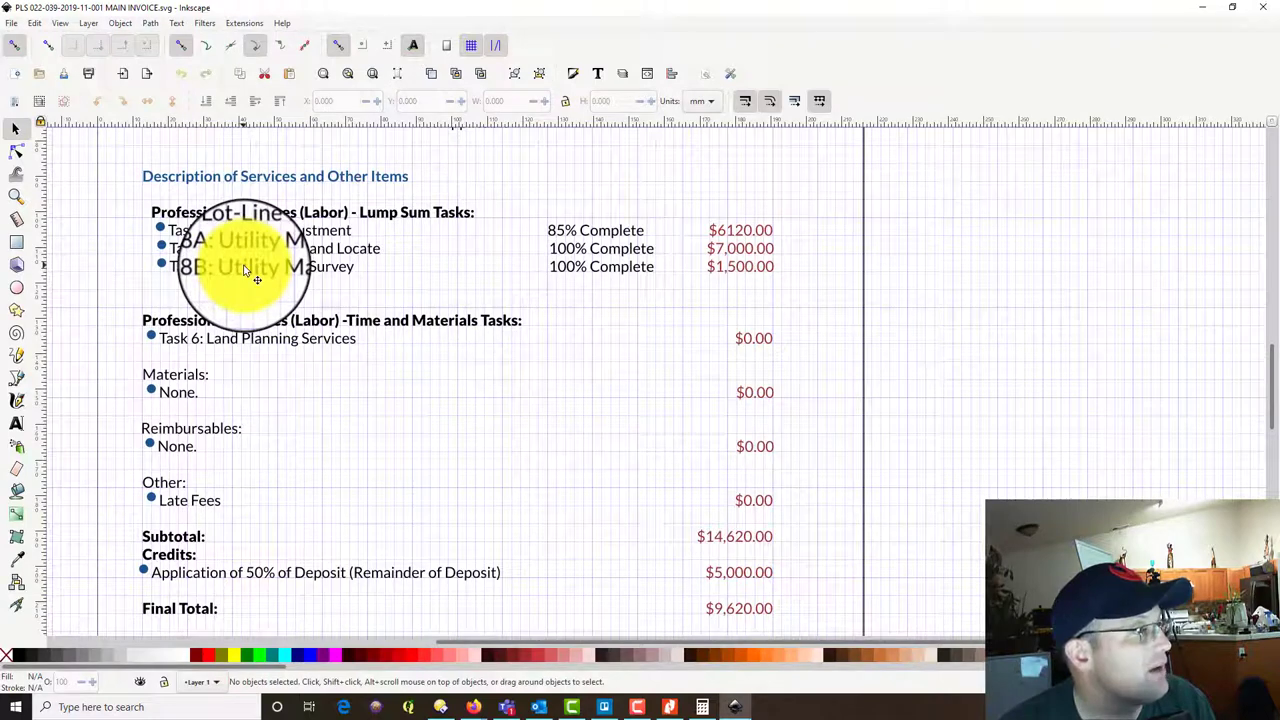
drag(937, 292, 997, 343)
ctrl+scroll(940, 323, down, 1)
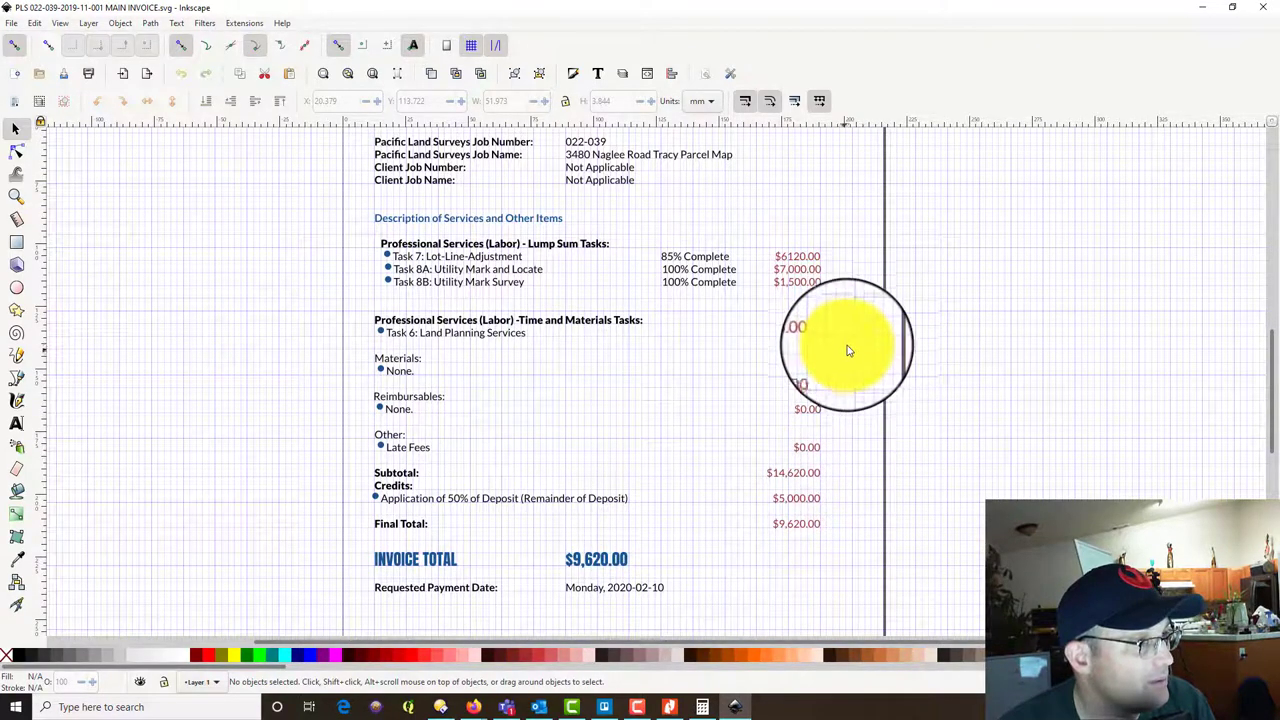
ctrl+scroll(790, 286, up, 2)
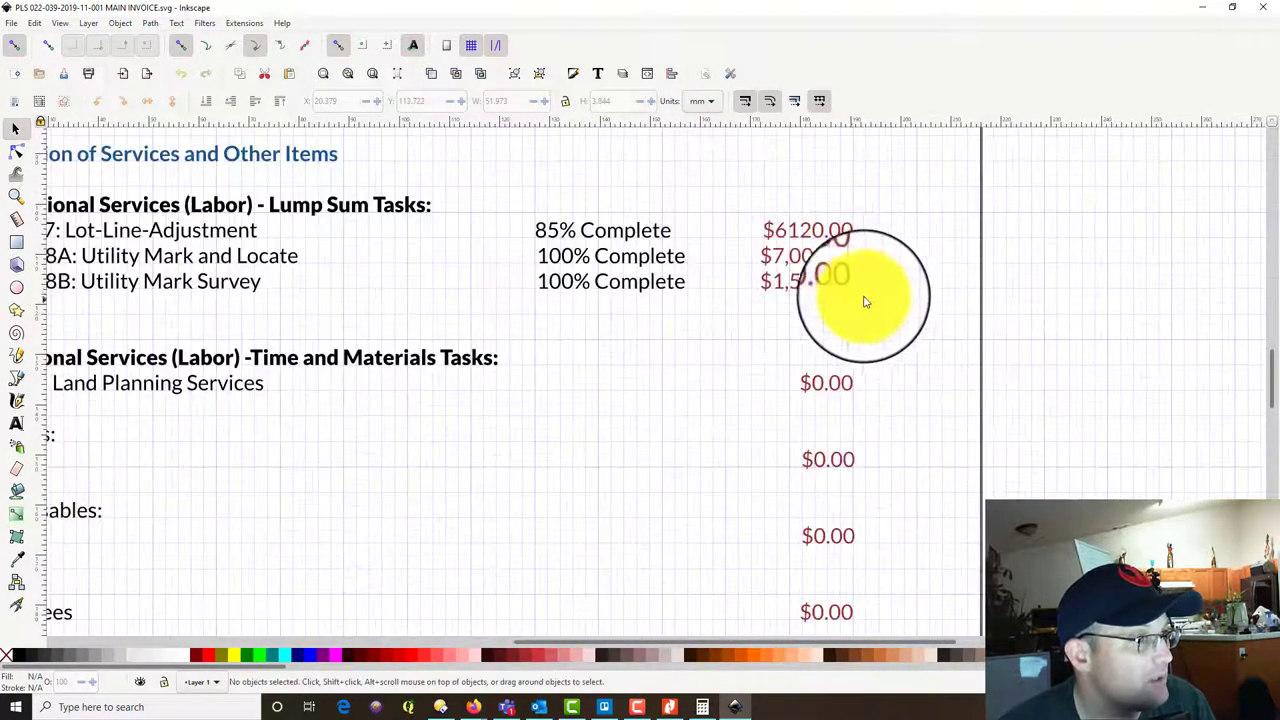
drag(889, 313, 150, 249)
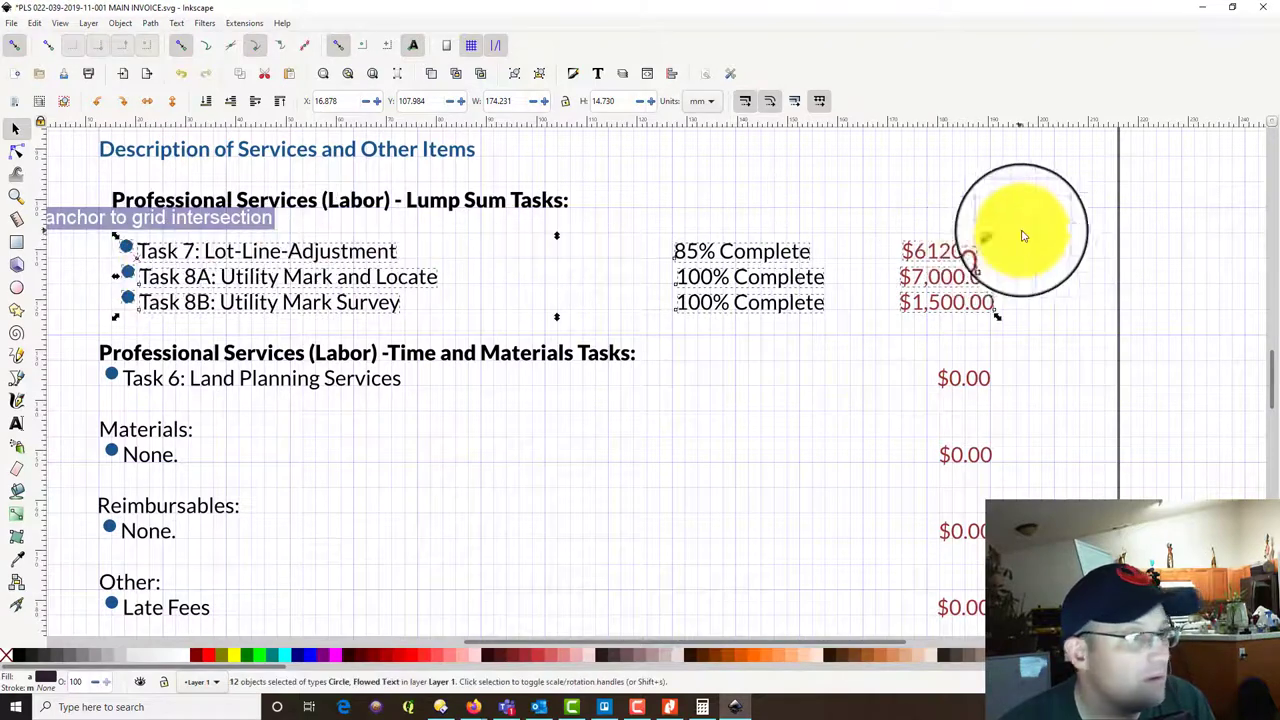
click(1035, 263)
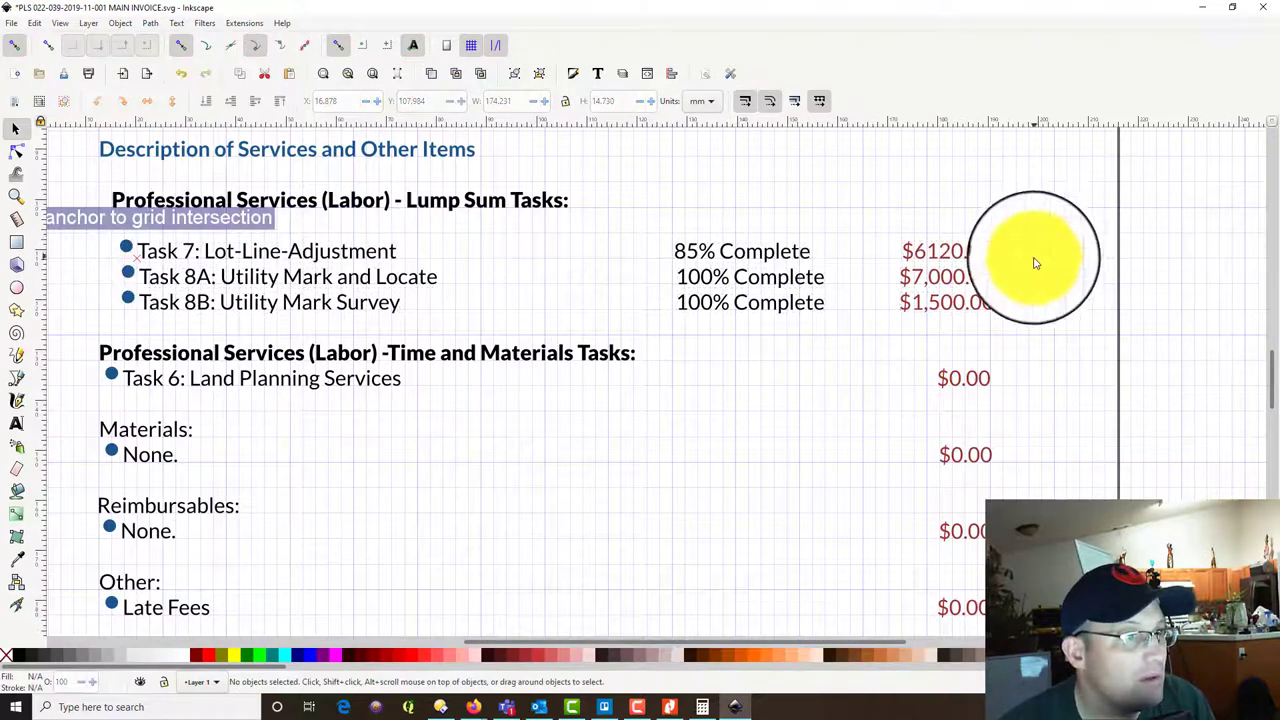
Duplicate the Task 7 row with its bullet, percentage and amount, and place the copy 5.08 mm higher in the free line.
click(126, 247)
drag(1007, 266, 112, 230)
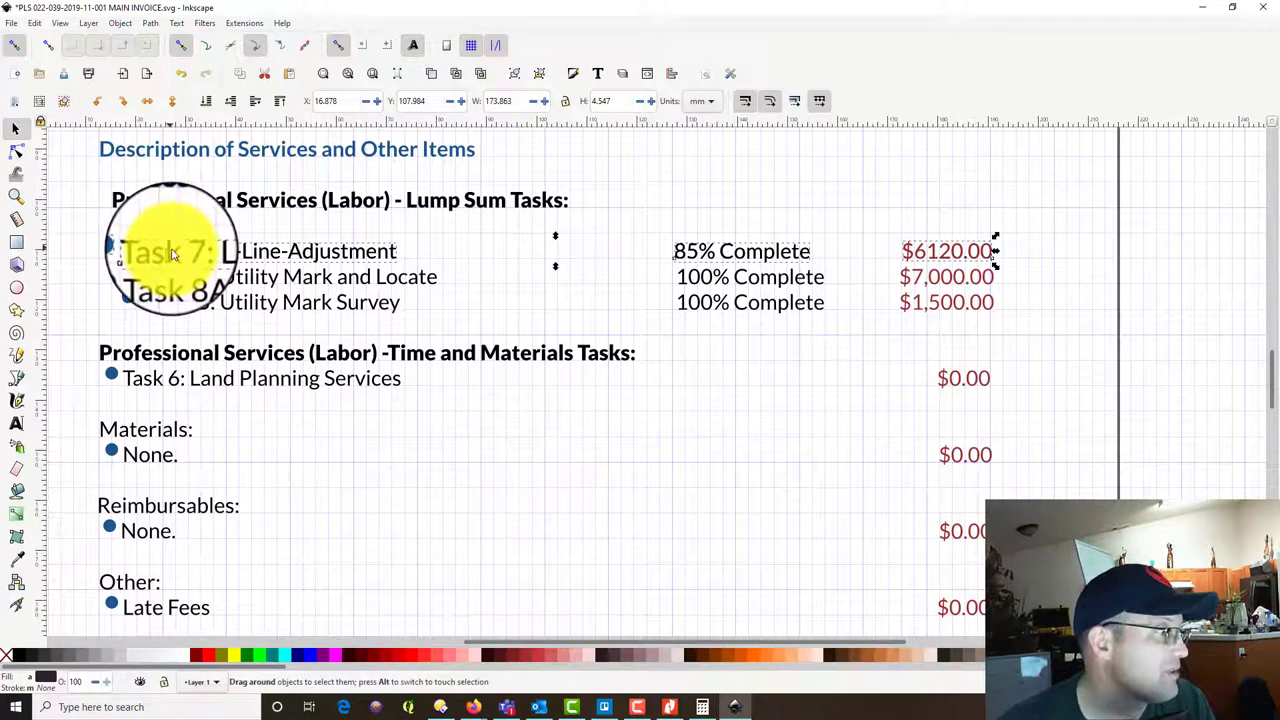
key(ctrl+d)
drag(169, 251, 168, 223)
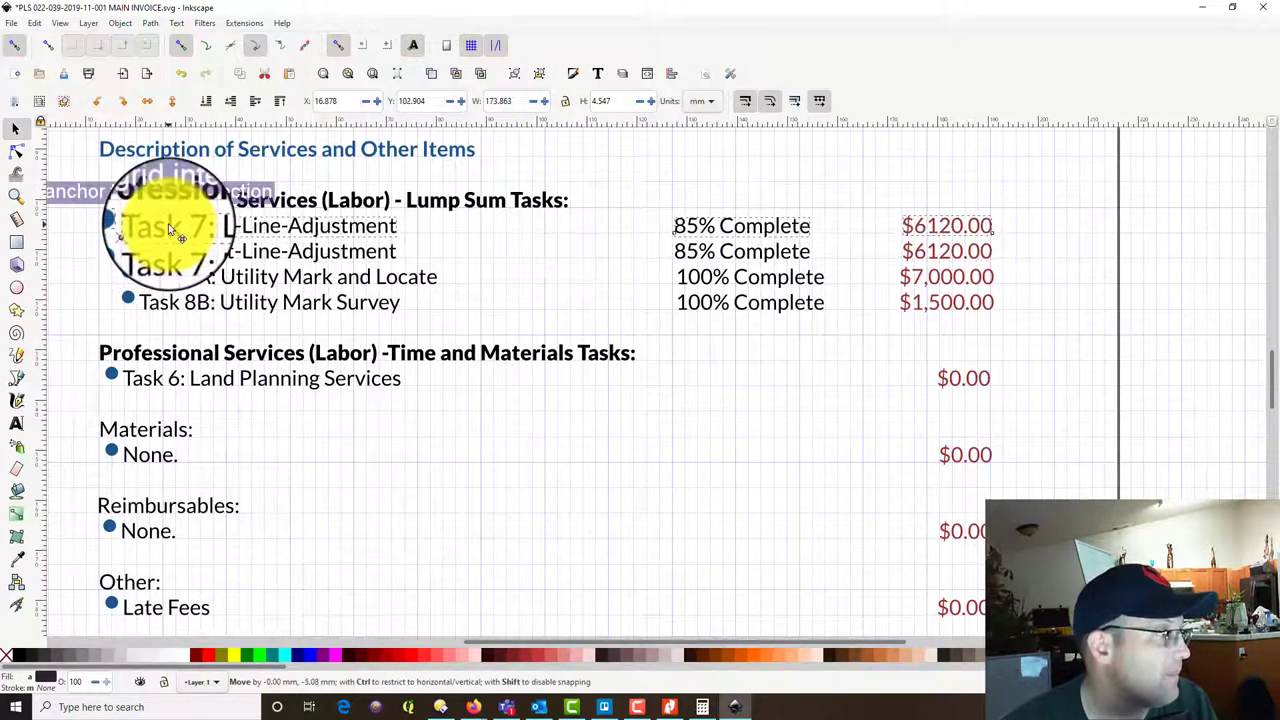
Check the Invoice 2020-01-001 row of budget summary sheet 01 in Nitro Pro, and return to the invoice in Inkscape.
click(668, 707)
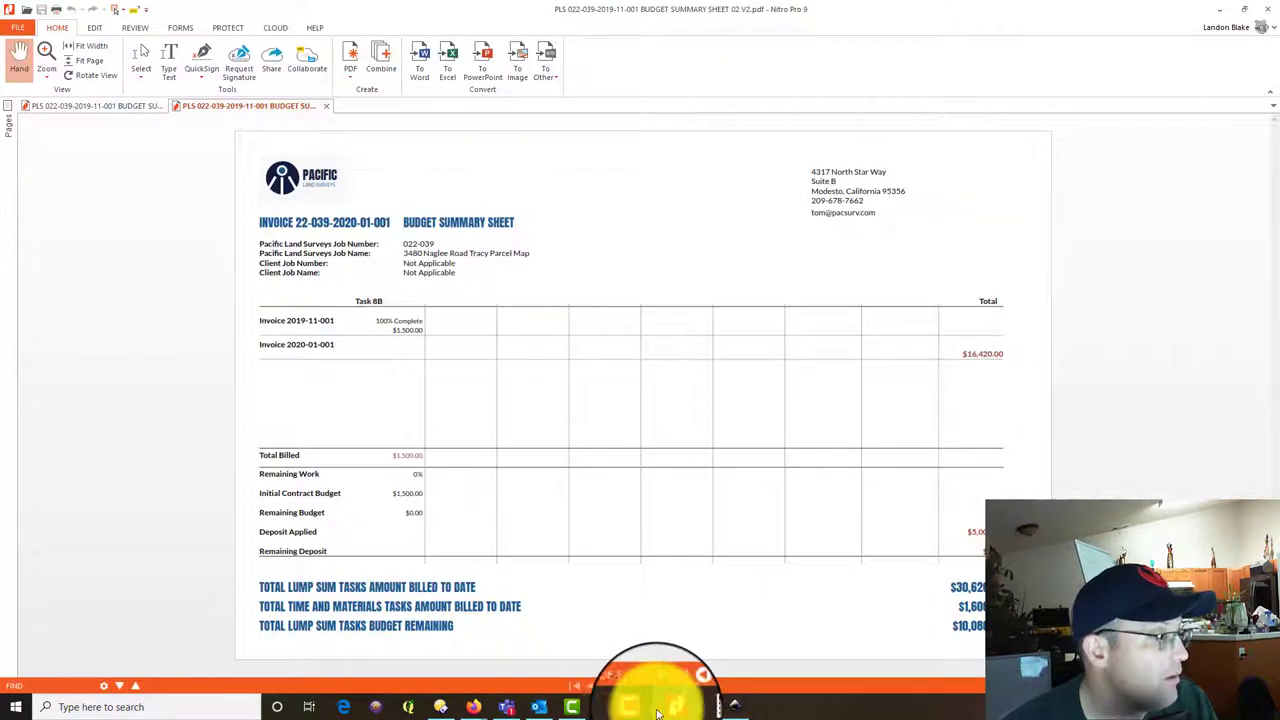
click(124, 108)
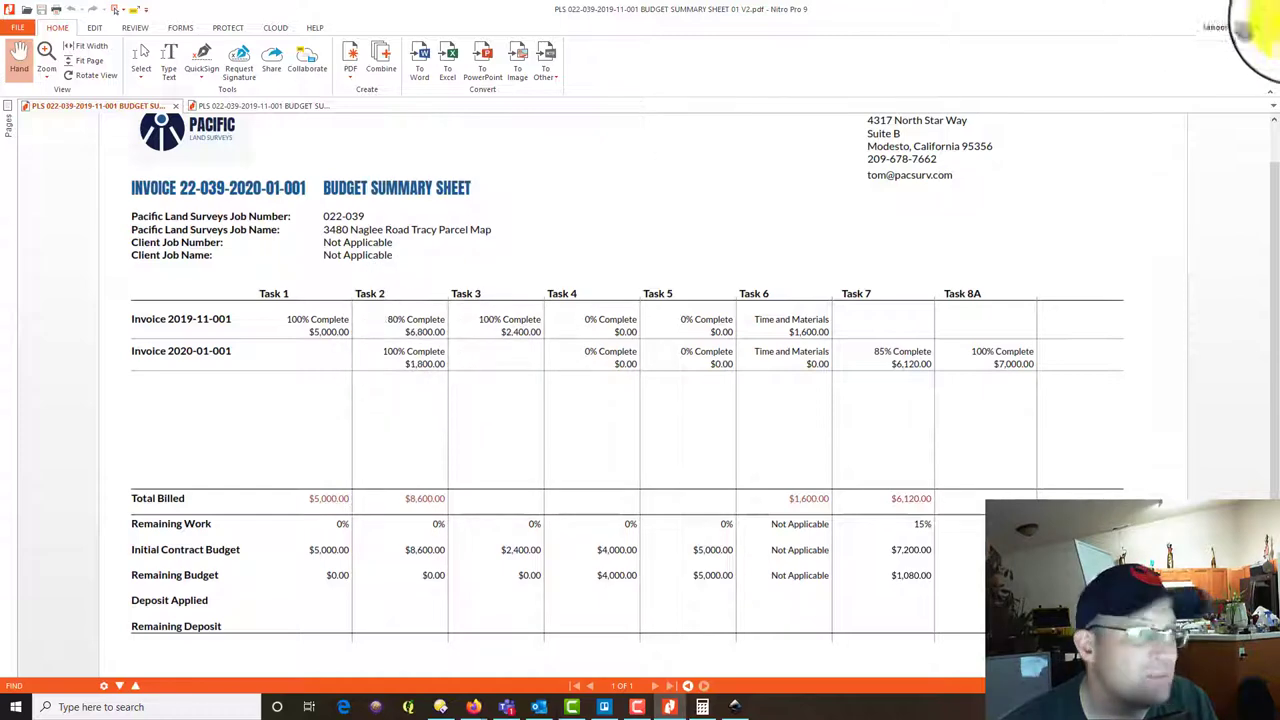
click(1240, 14)
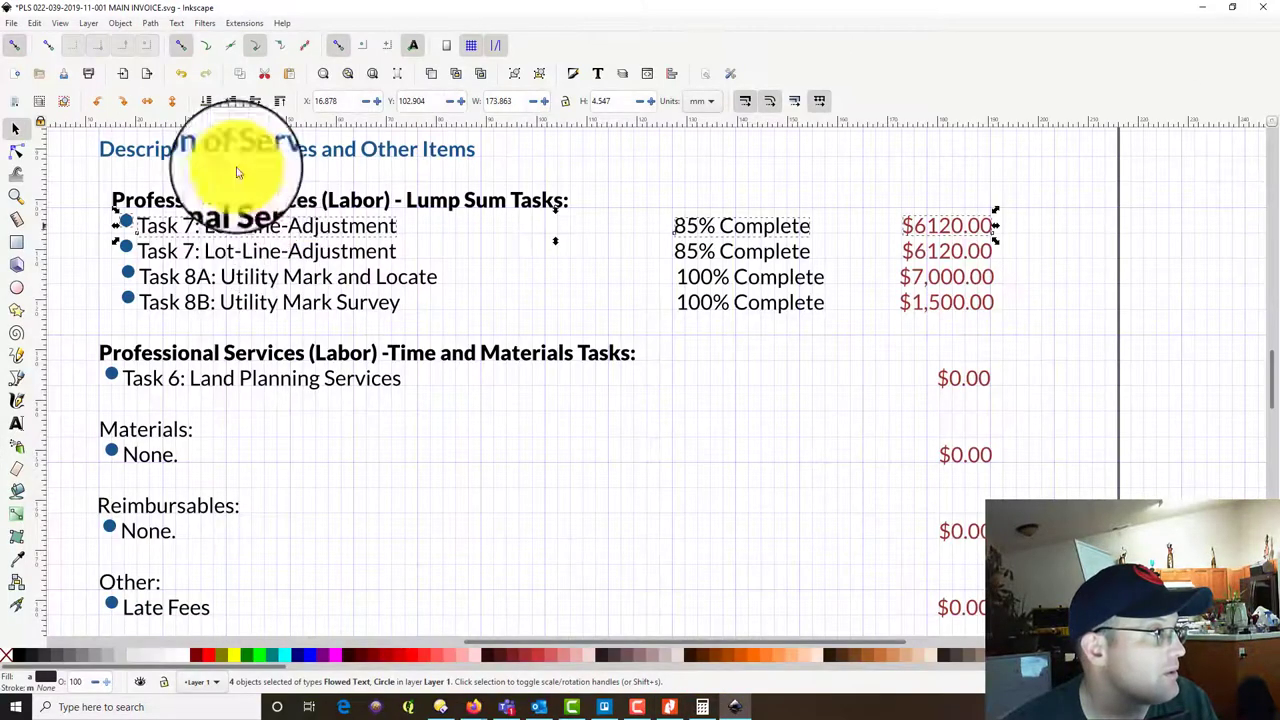
Change the description in the copied top row to "Task 2: Boundary Resolution & Easement Mapping".
click(597, 73)
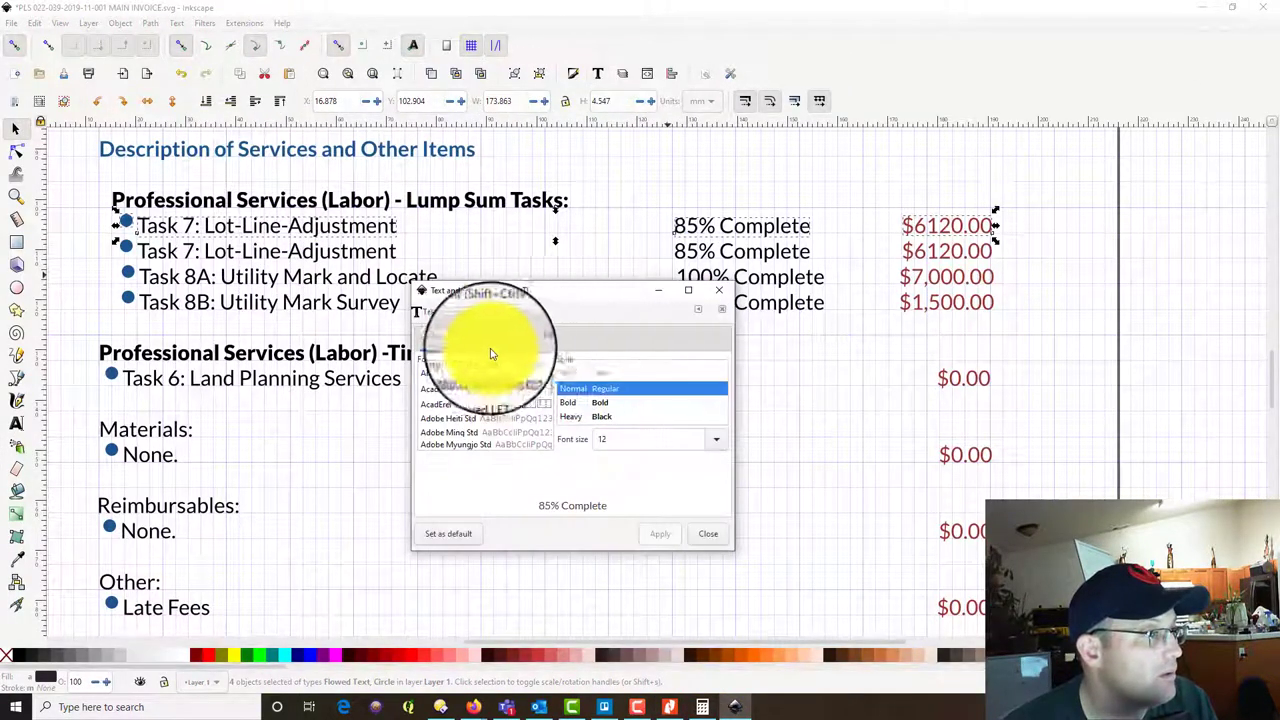
click(530, 342)
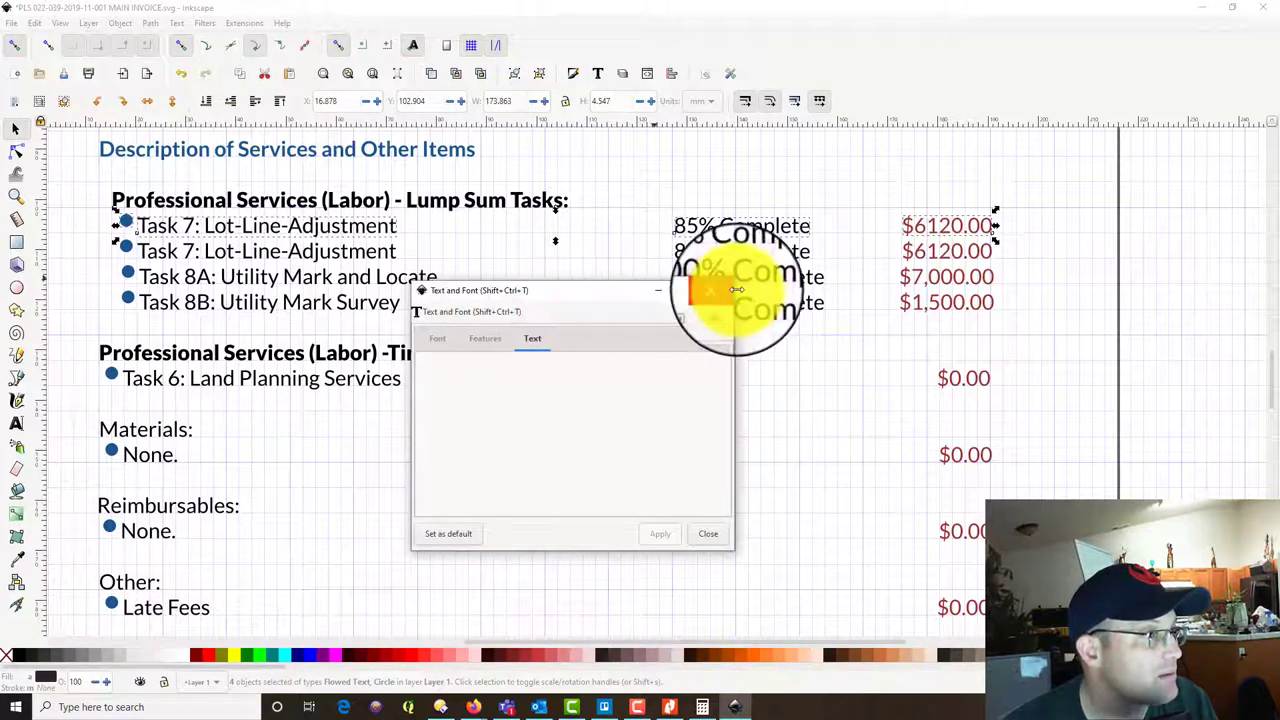
click(296, 249)
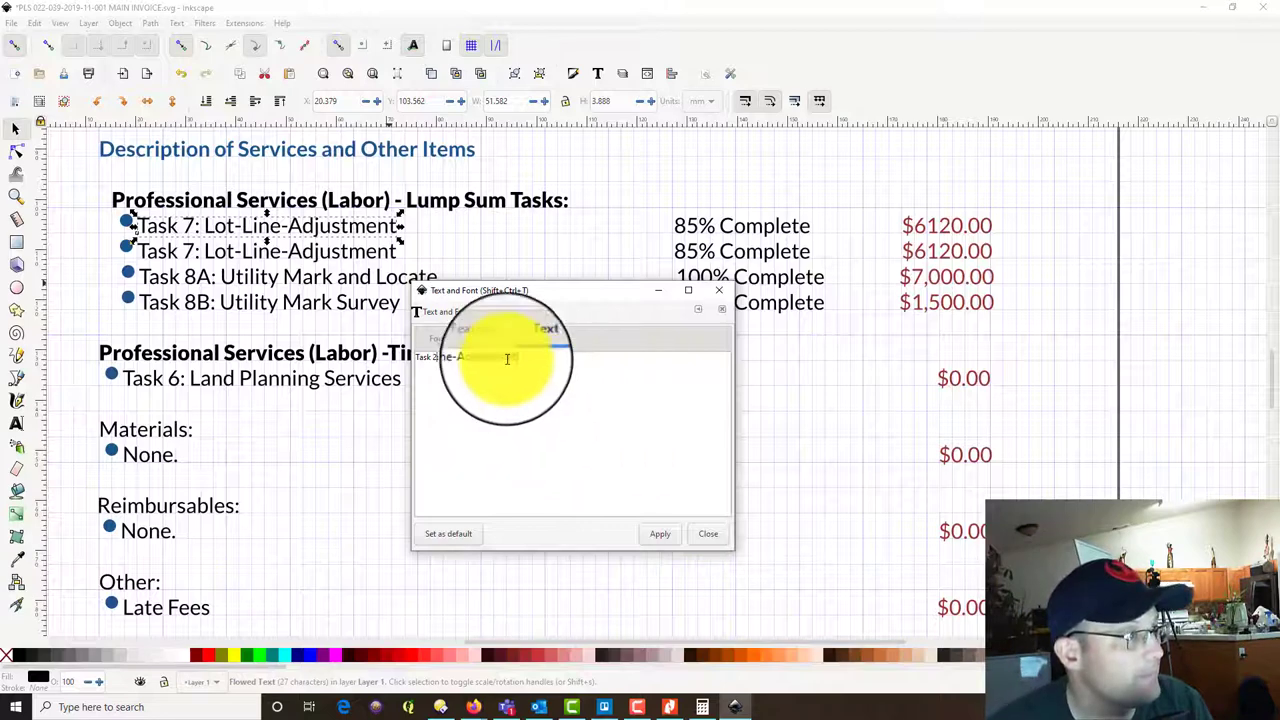
drag(520, 362, 443, 362)
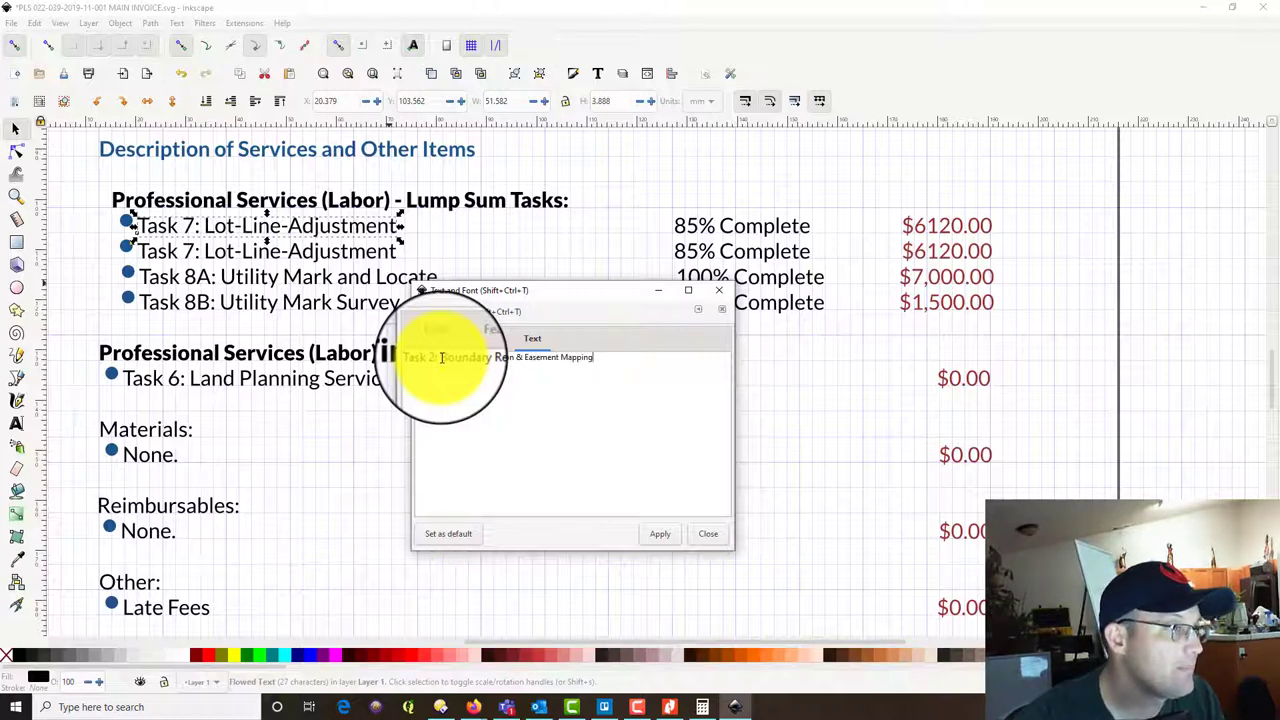
click(660, 533)
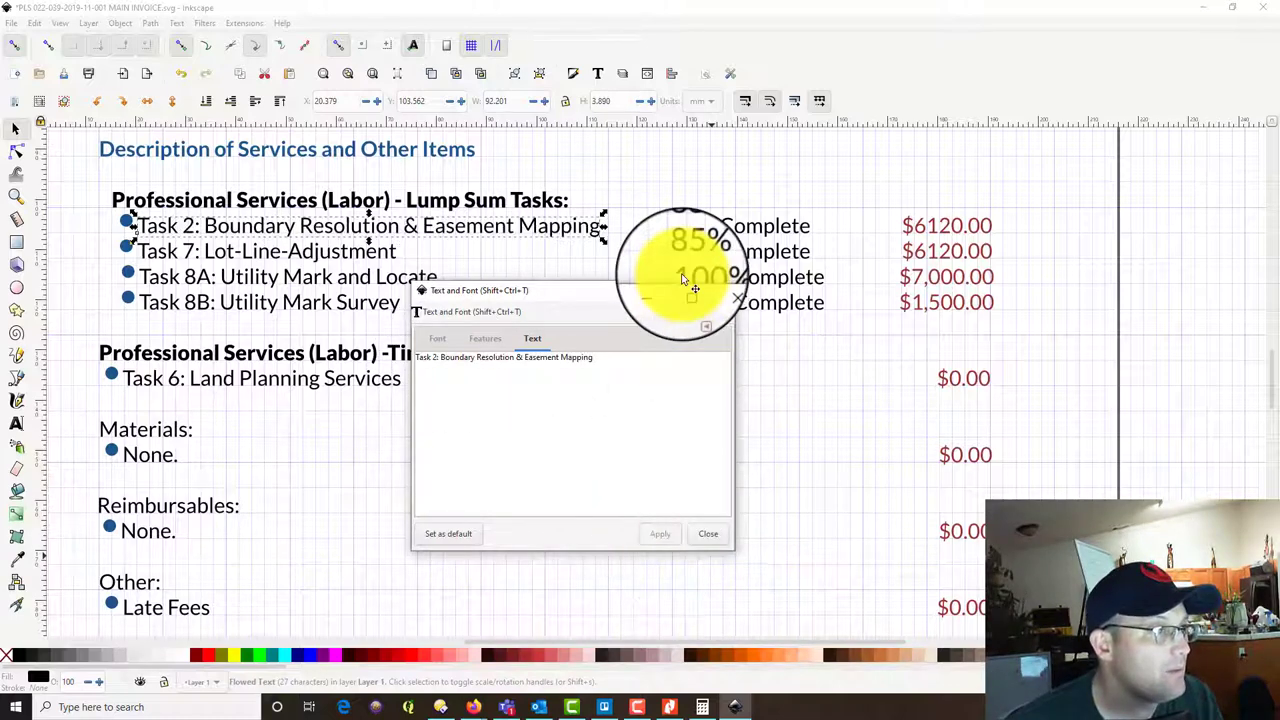
Set the Task 2 row to 100% Complete and $1,800.00, checking the amount against budget summary sheet 01.
click(730, 230)
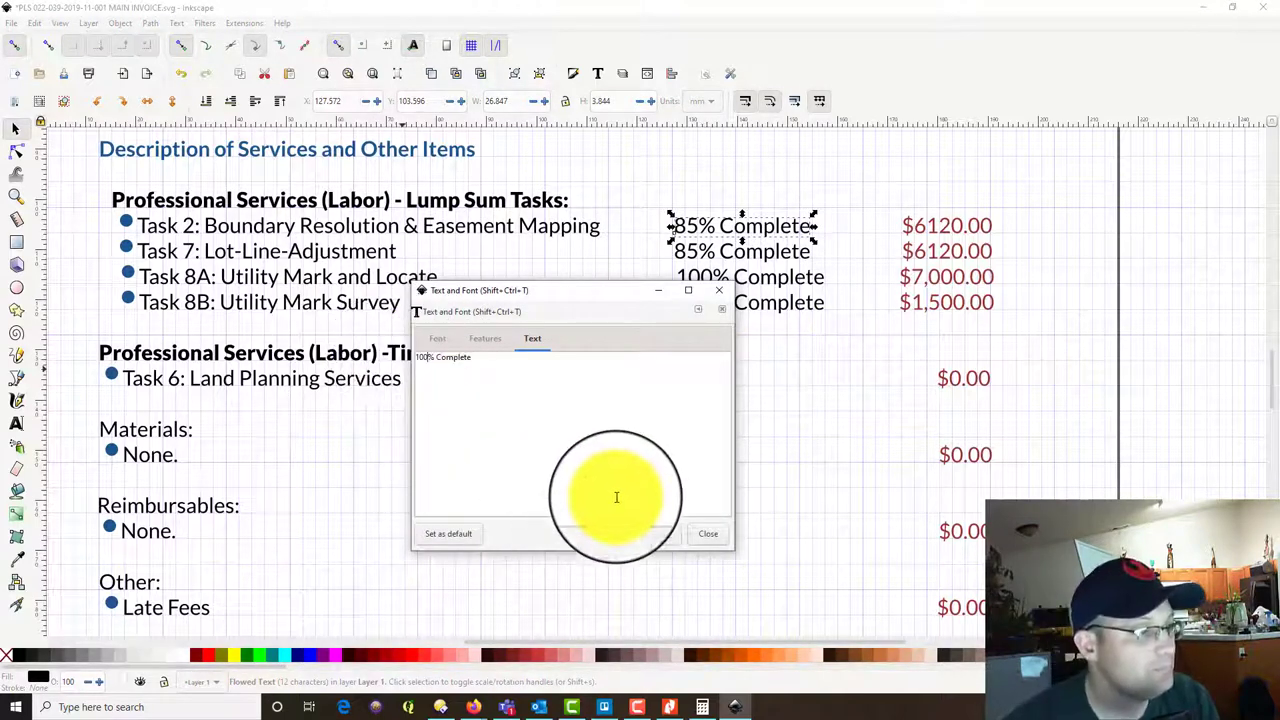
click(655, 533)
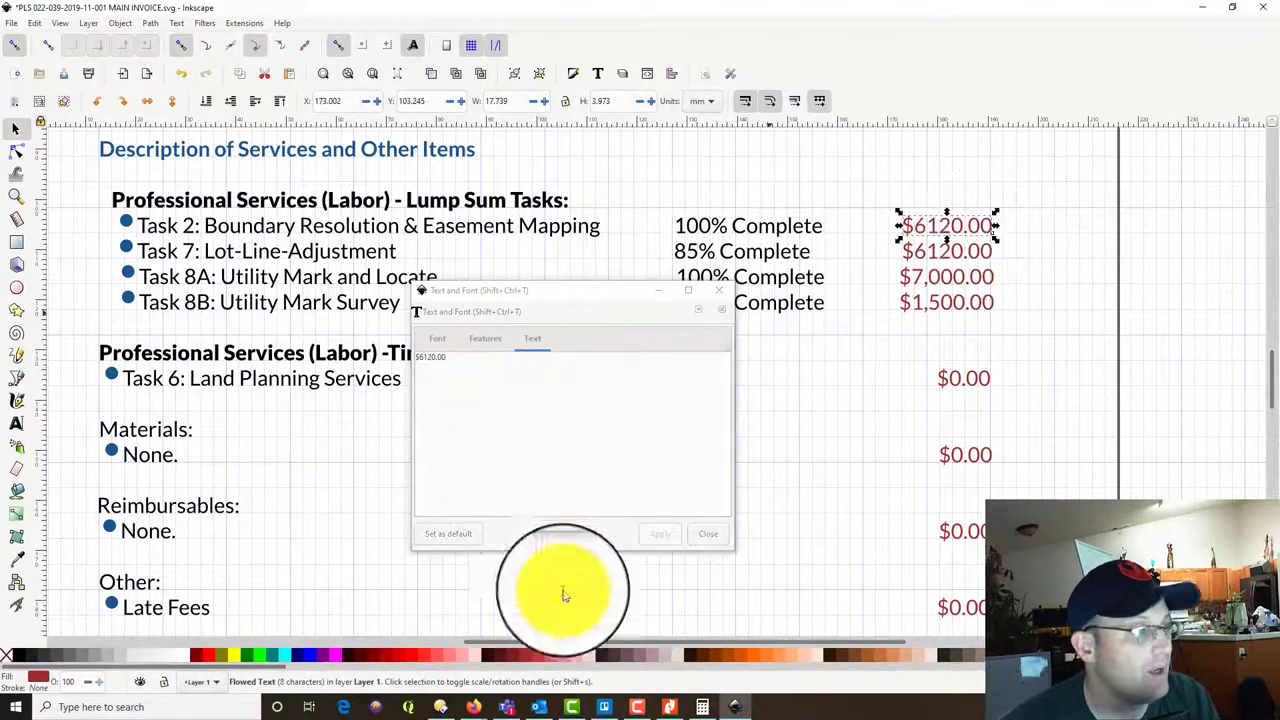
click(678, 707)
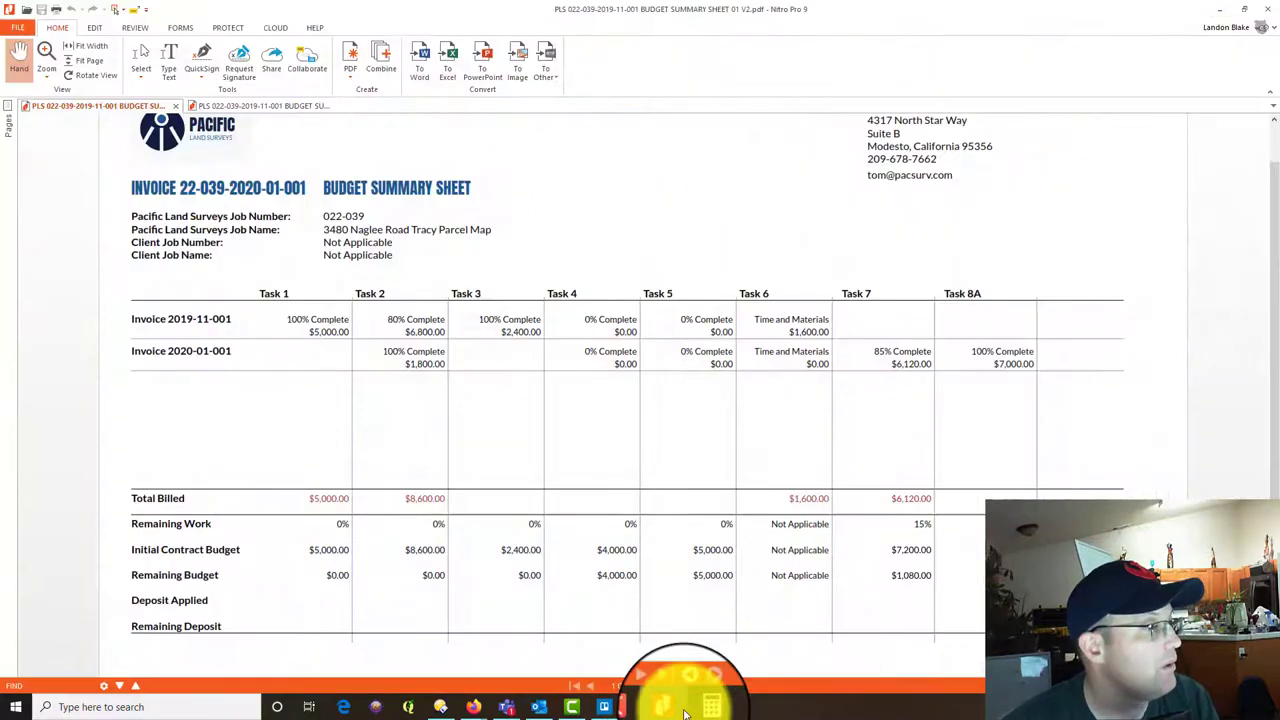
click(686, 712)
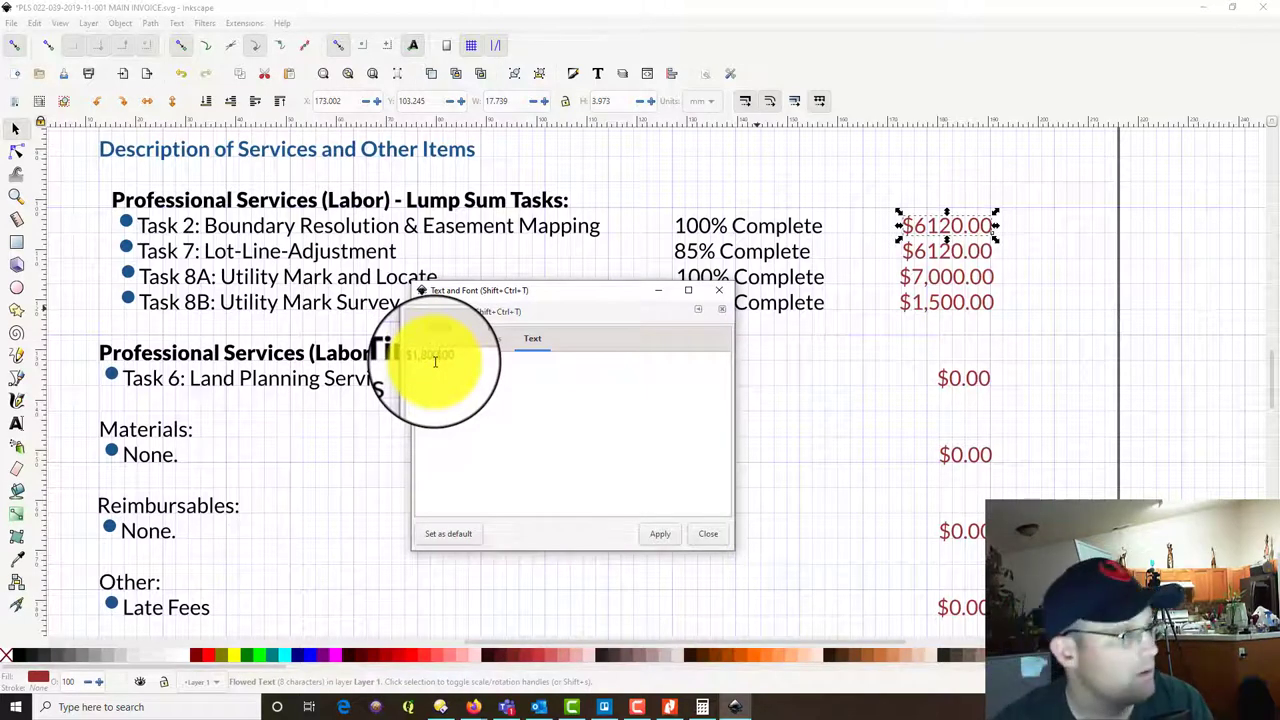
click(660, 533)
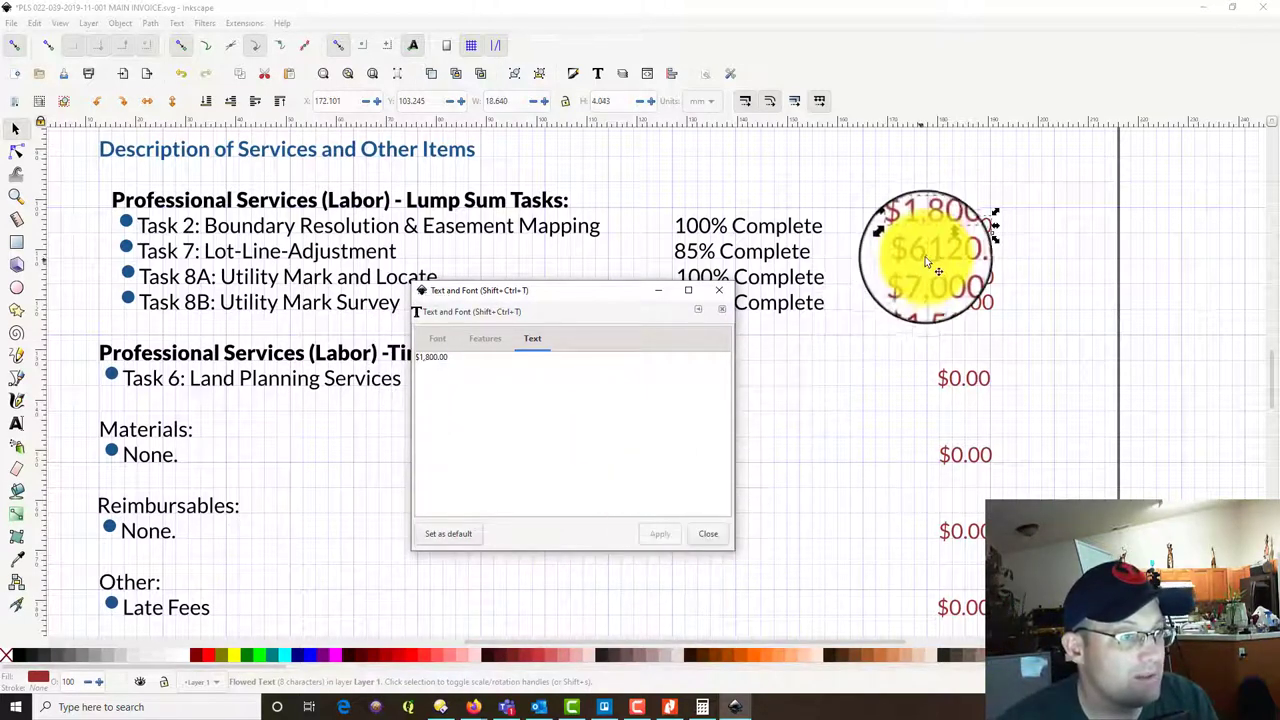
Add the thousands separator to the Task 7 amount so it reads $6,120.00.
key(Tab)
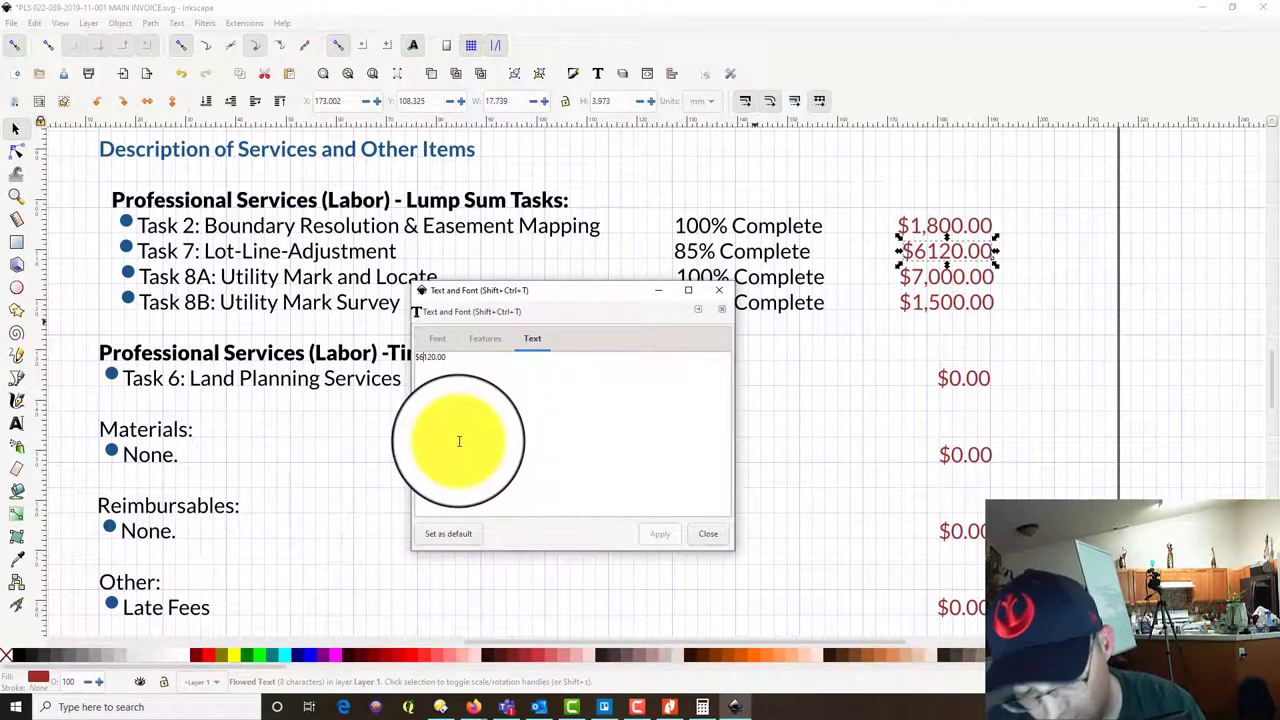
text(,)
click(660, 533)
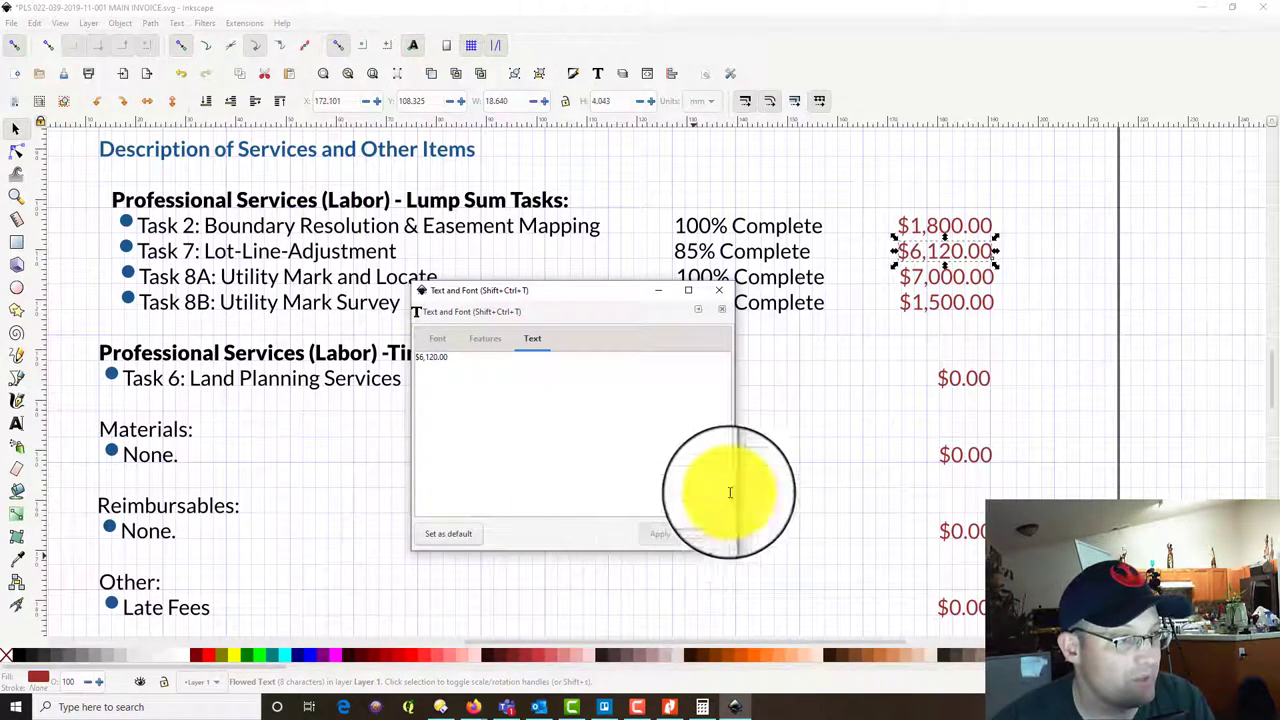
Add up the listed amounts and set the invoice Subtotal to $16,420.00.
scroll(1088, 338, down, 1)
scroll(1088, 338, down, 6)
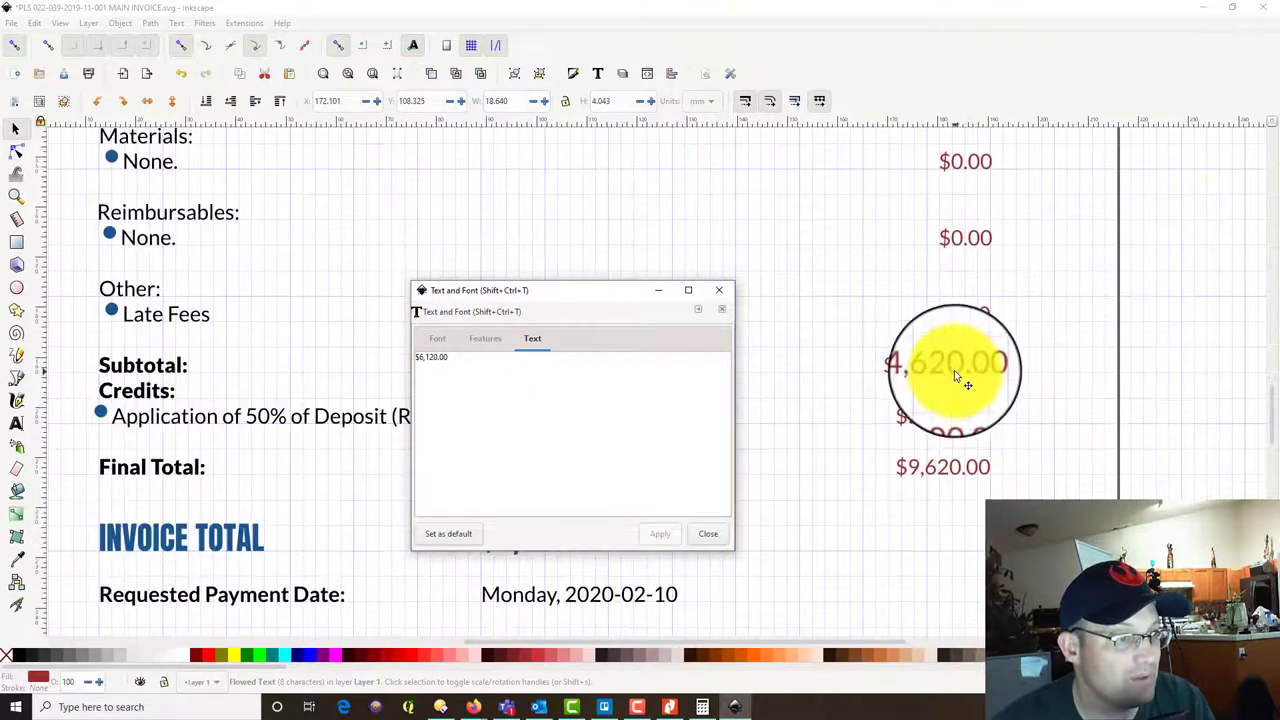
scroll(1037, 380, up, 5)
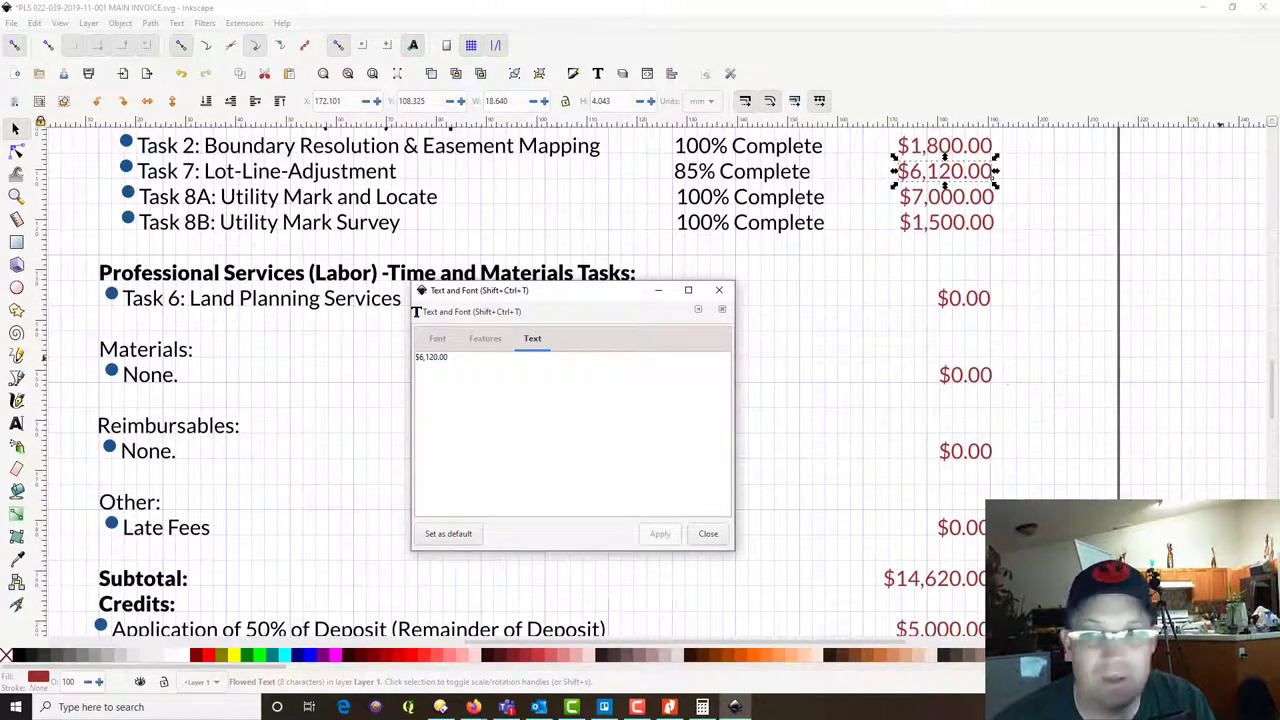
key(alt+Tab)
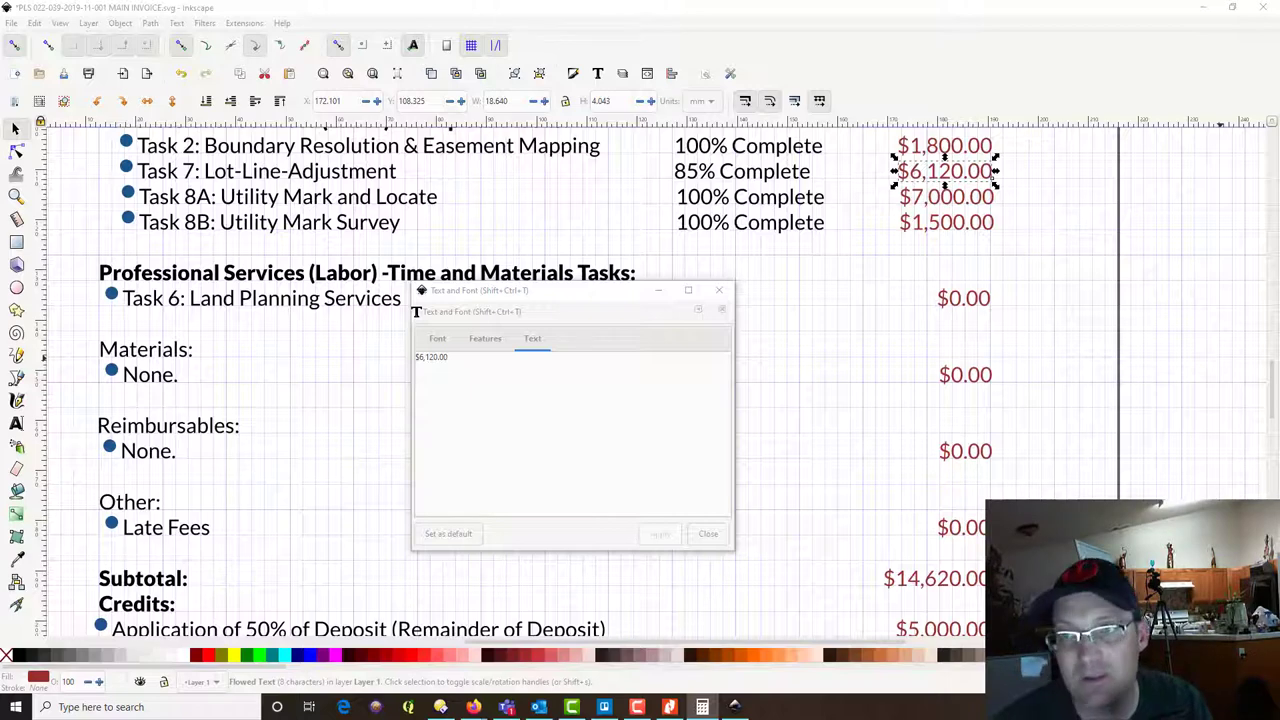
scroll(1274, 402, down, 3)
click(943, 446)
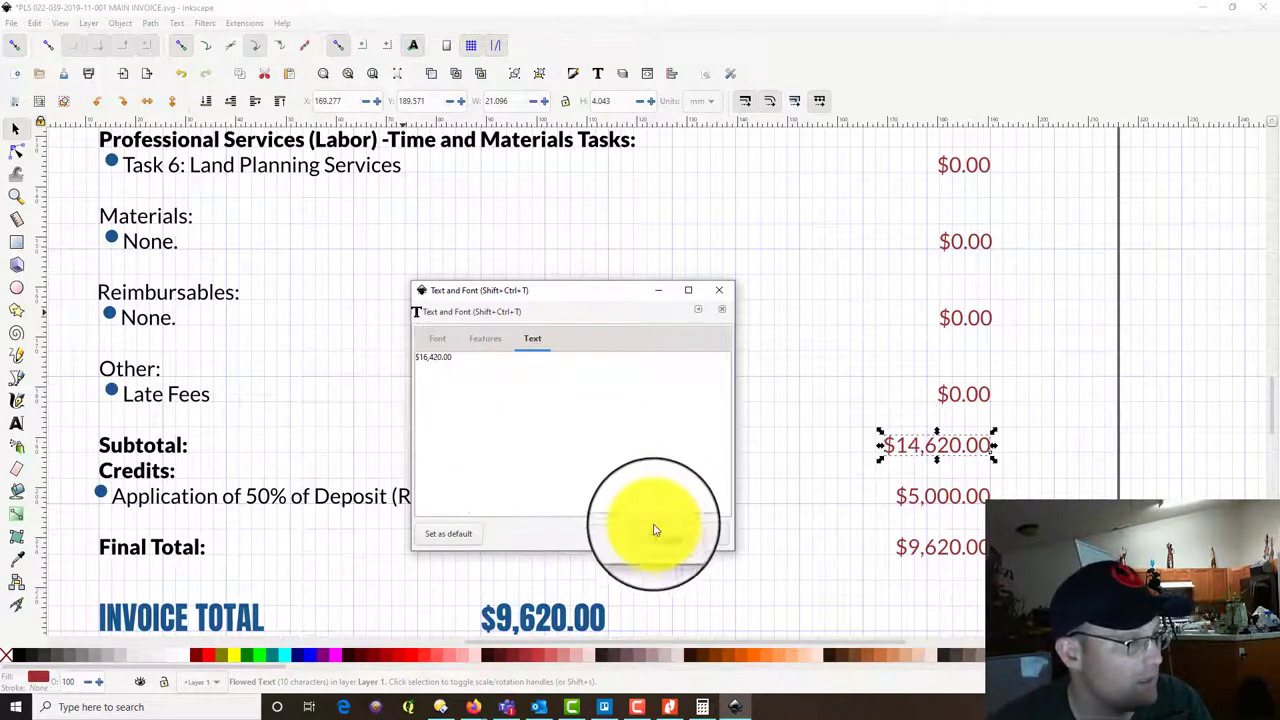
Subtract the deposit credit from the subtotal and set the Final Total to $11,420.00.
scroll(900, 415, down, 3)
click(940, 372)
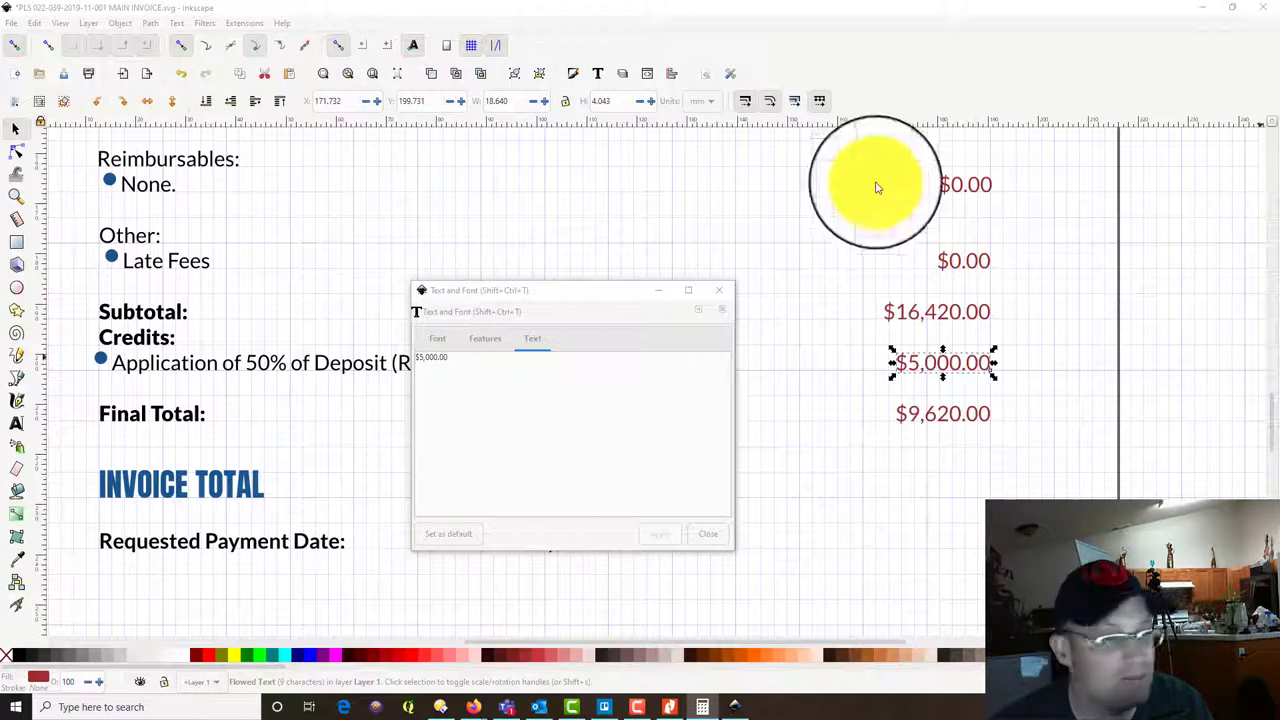
click(914, 408)
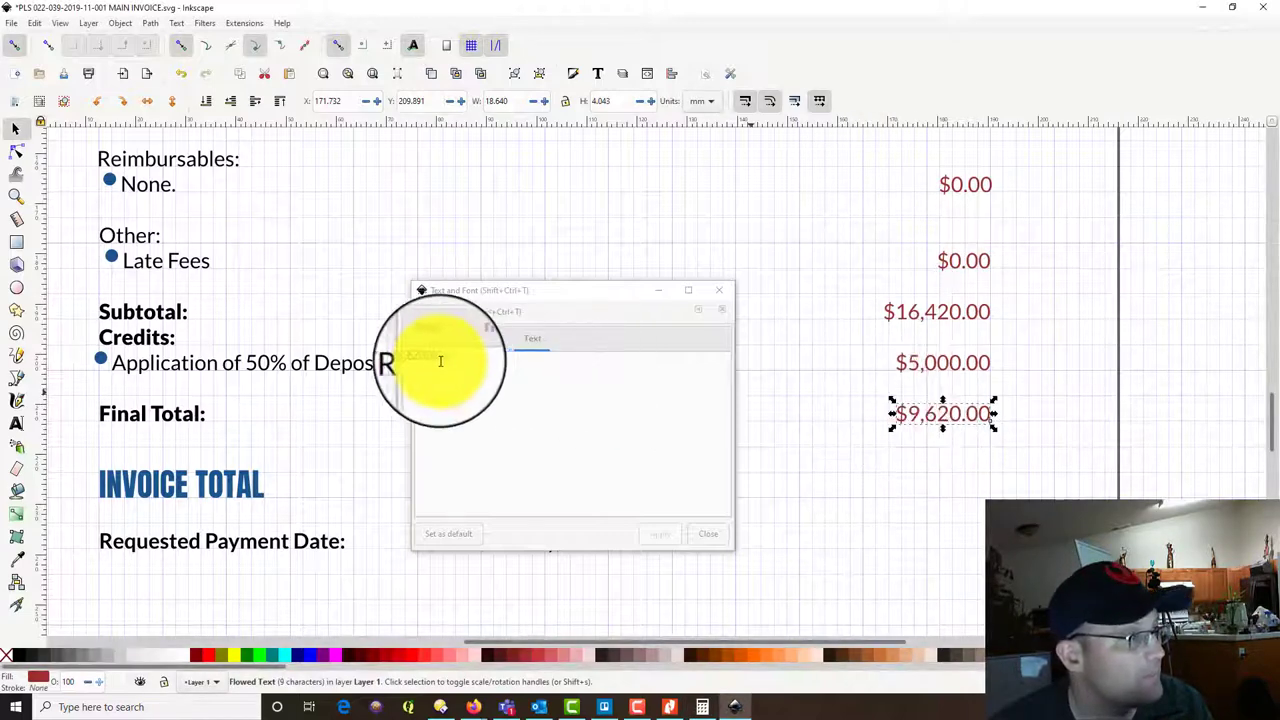
click(421, 356)
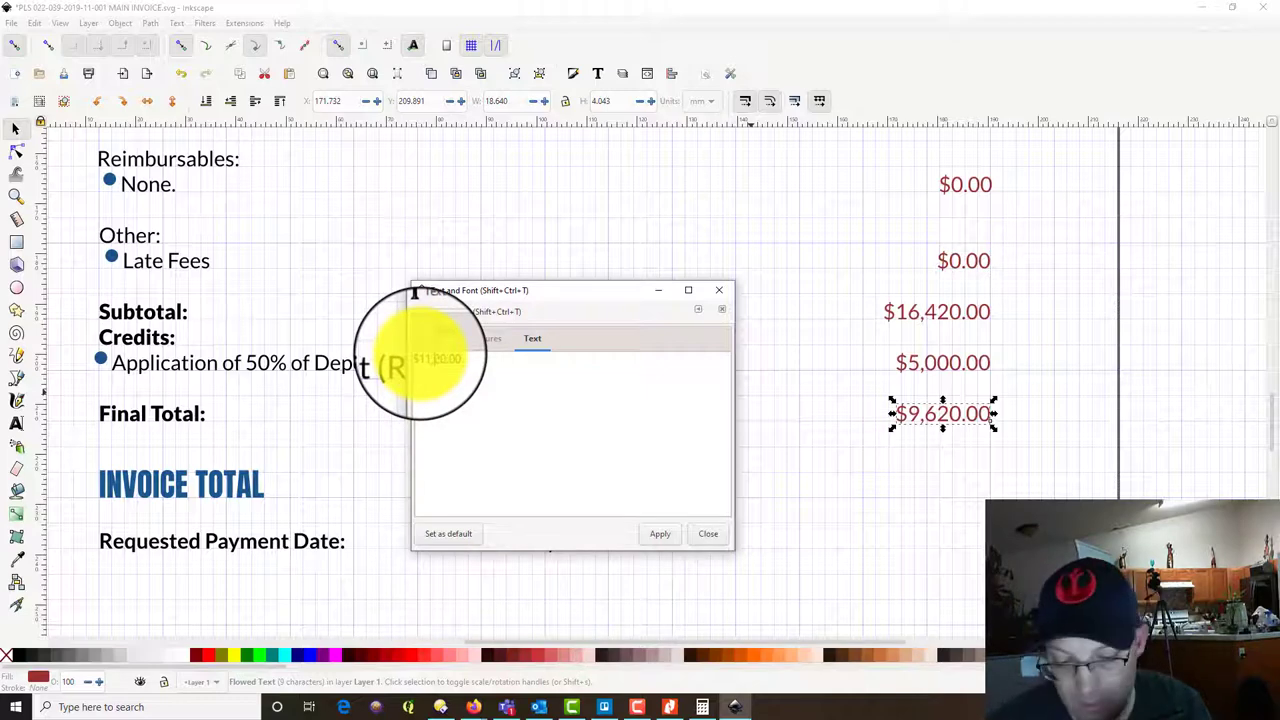
click(651, 540)
click(866, 333)
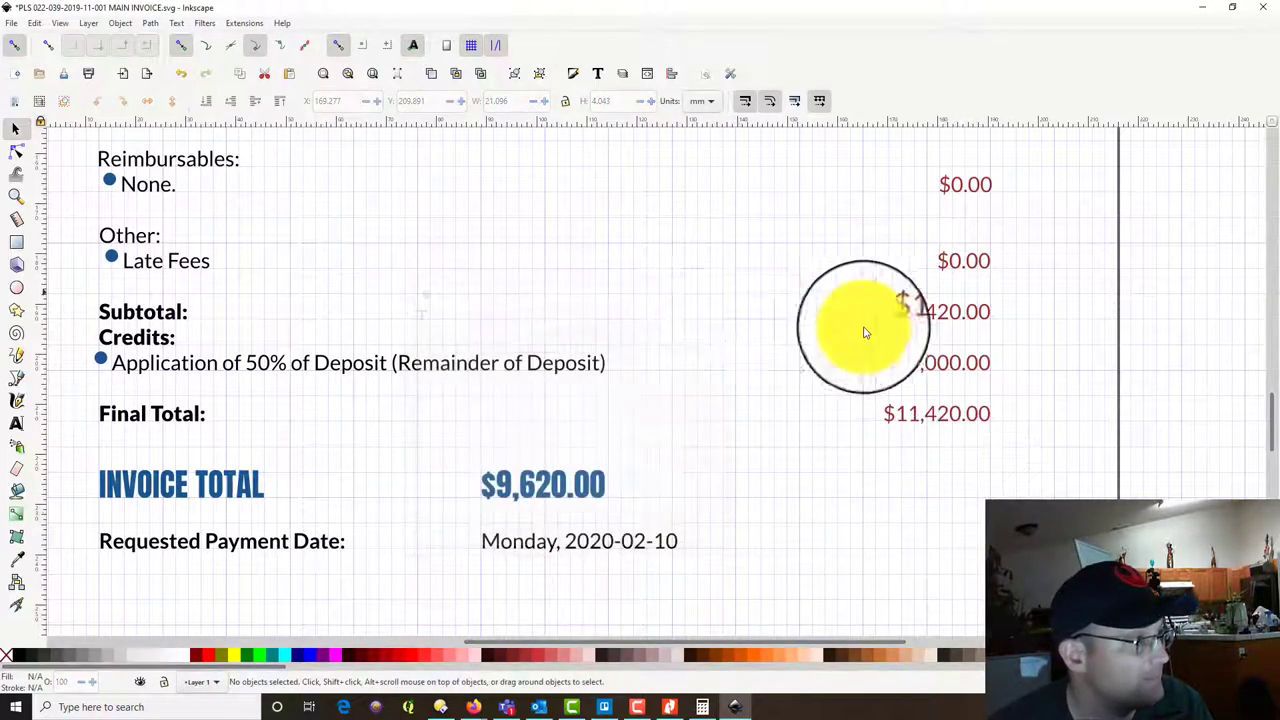
Set the large blue INVOICE TOTAL amount to $11,420.00.
scroll(914, 386, down, 5)
scroll(913, 401, up, 4)
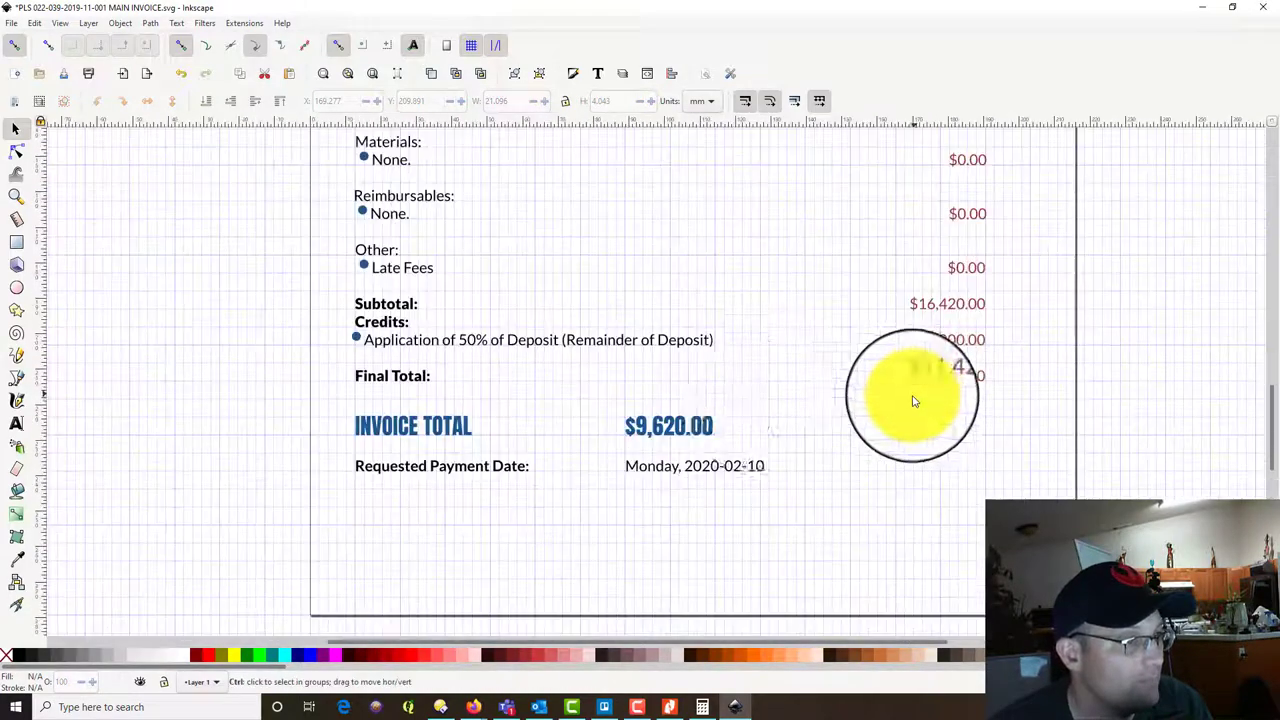
drag(780, 412, 817, 403)
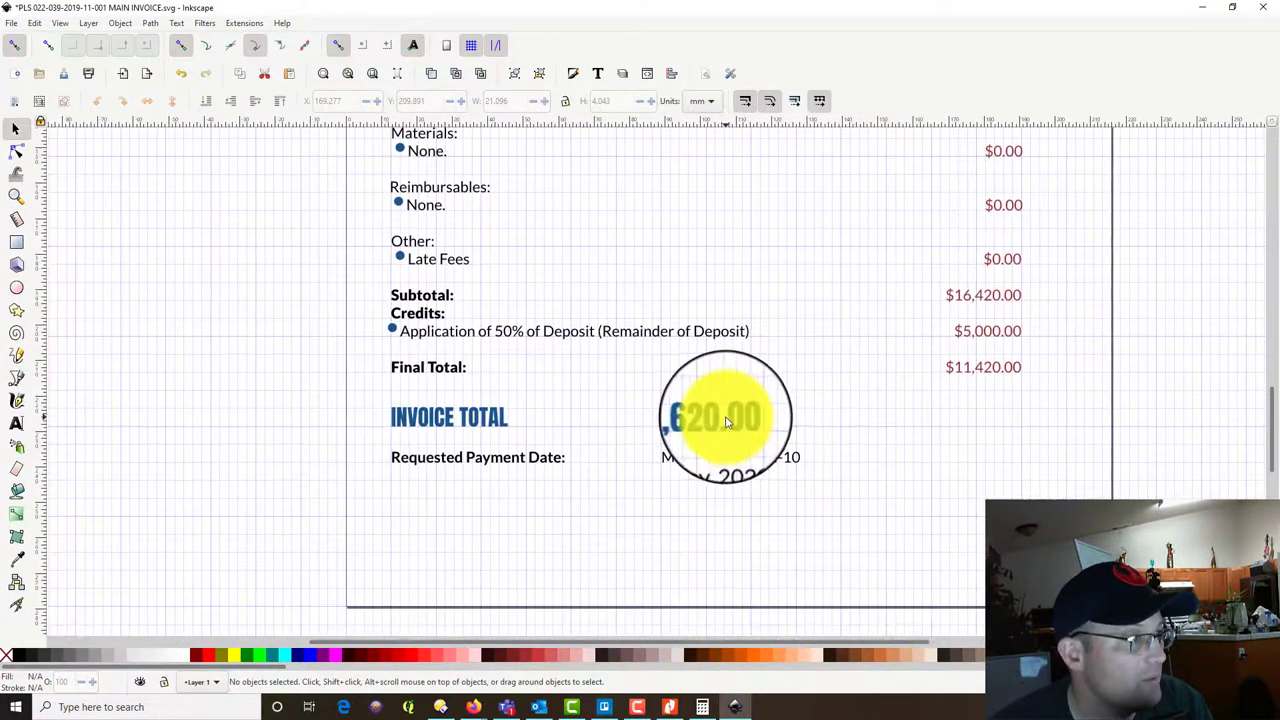
click(690, 419)
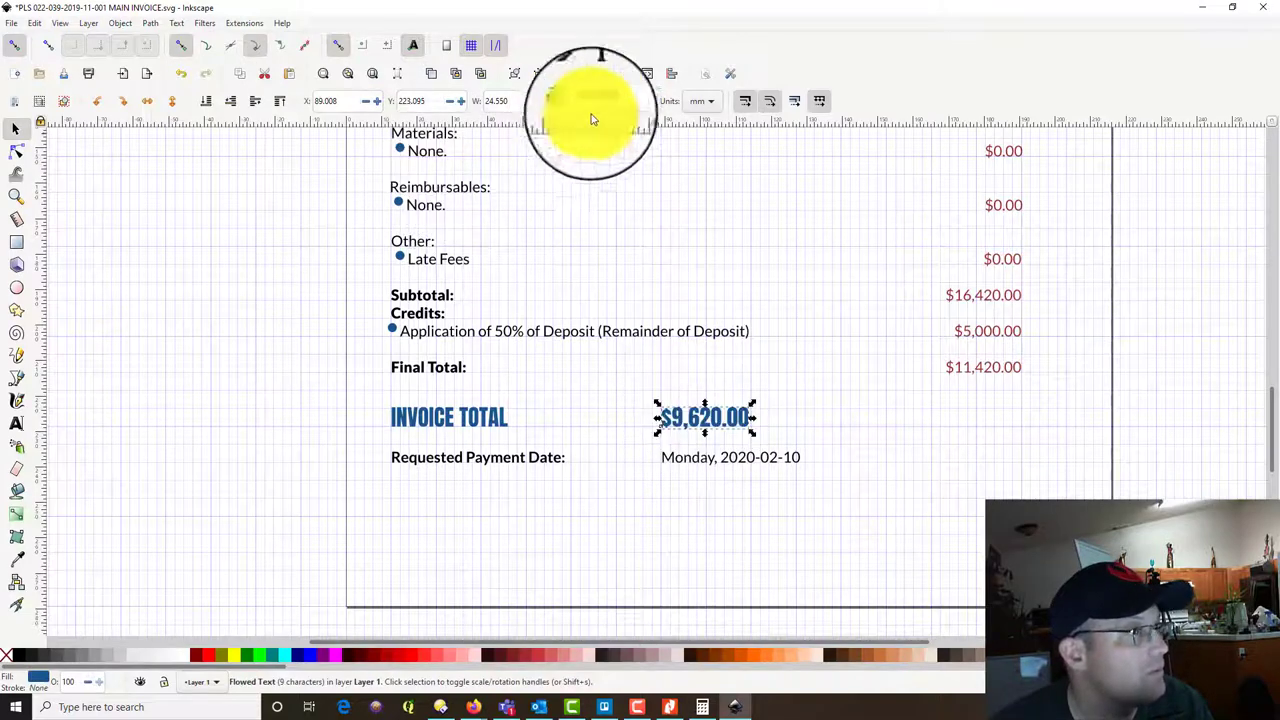
click(597, 73)
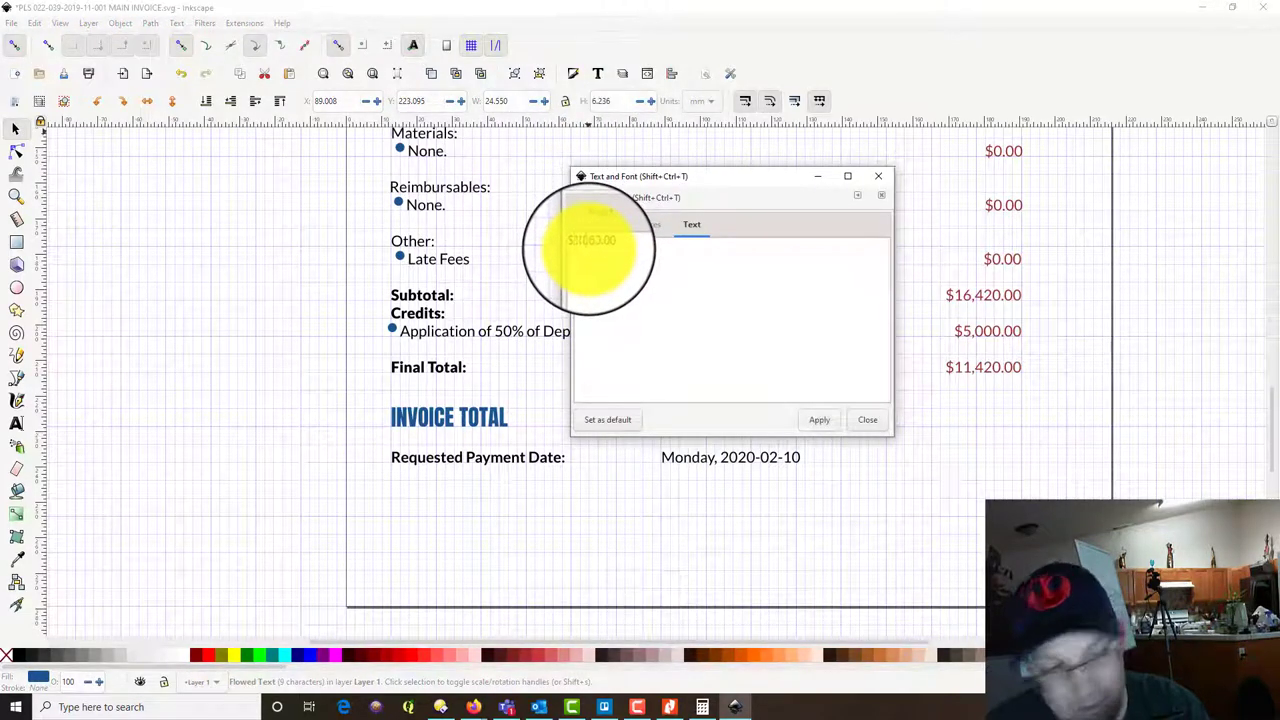
key(Delete)
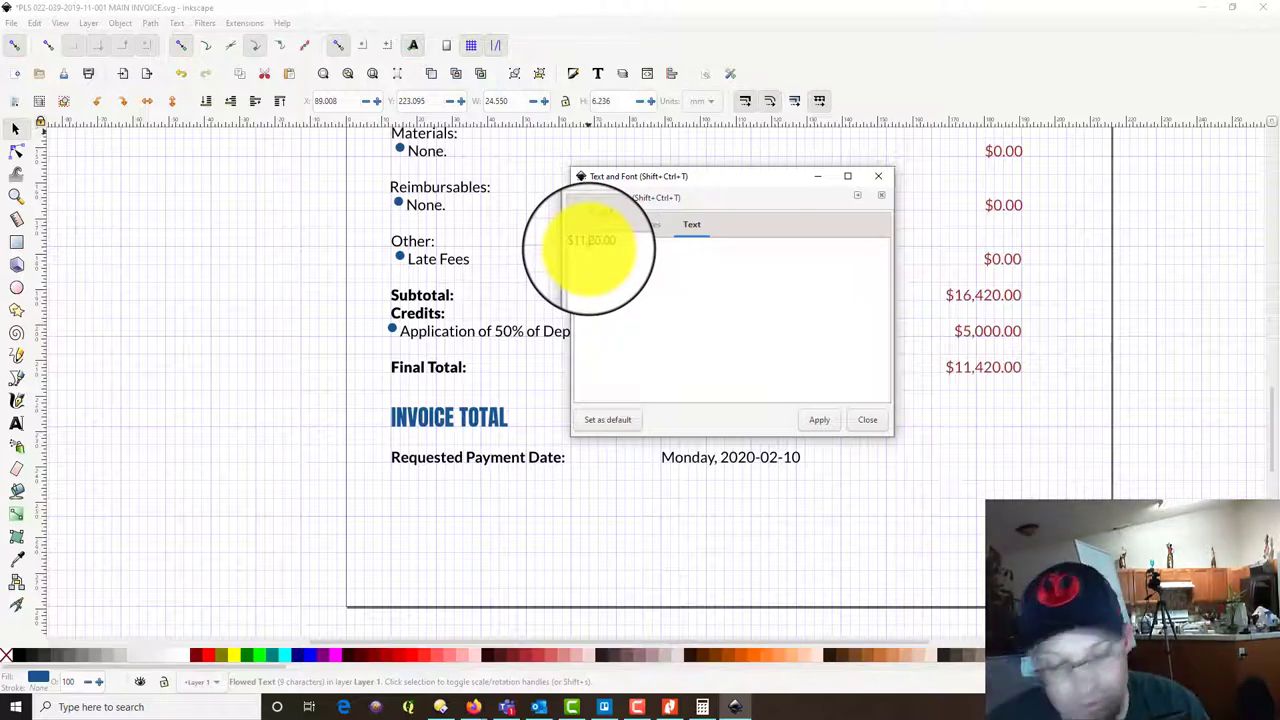
text(4)
click(820, 421)
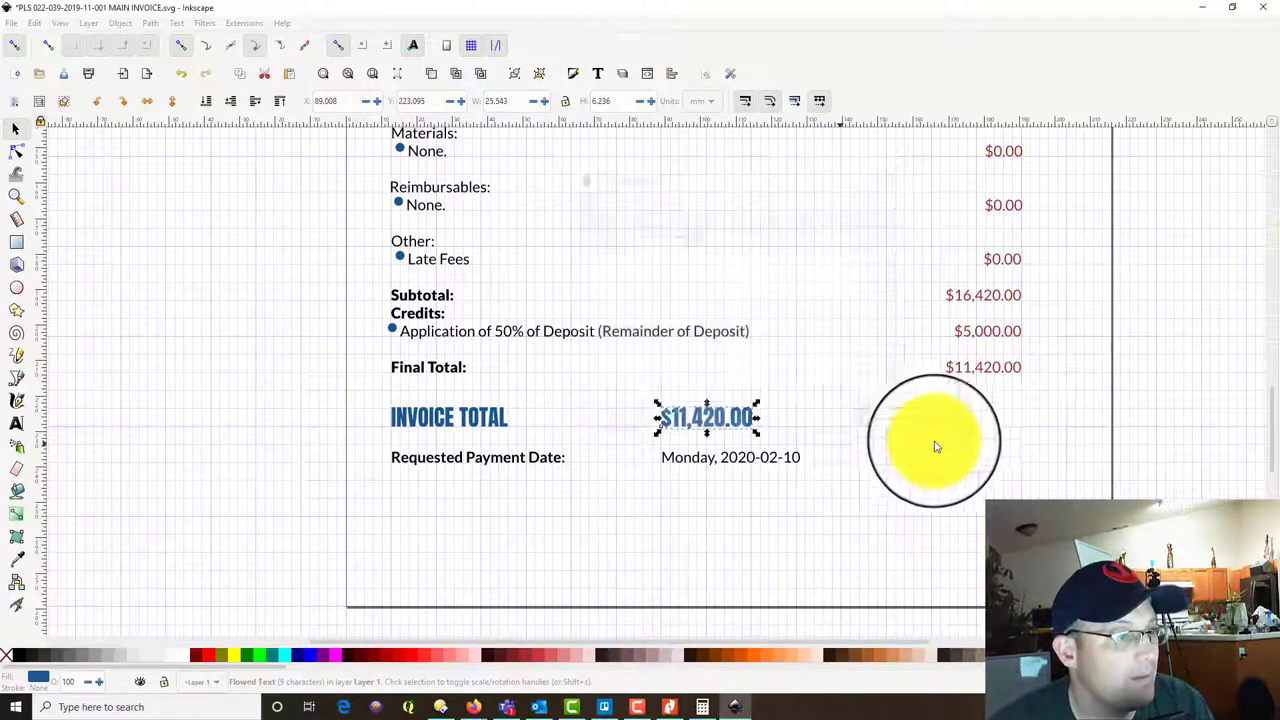
Look over the whole invoice page and save the MAIN INVOICE SVG.
scroll(1052, 462, up, 3)
scroll(1052, 462, down, 3)
scroll(1051, 457, up, 2)
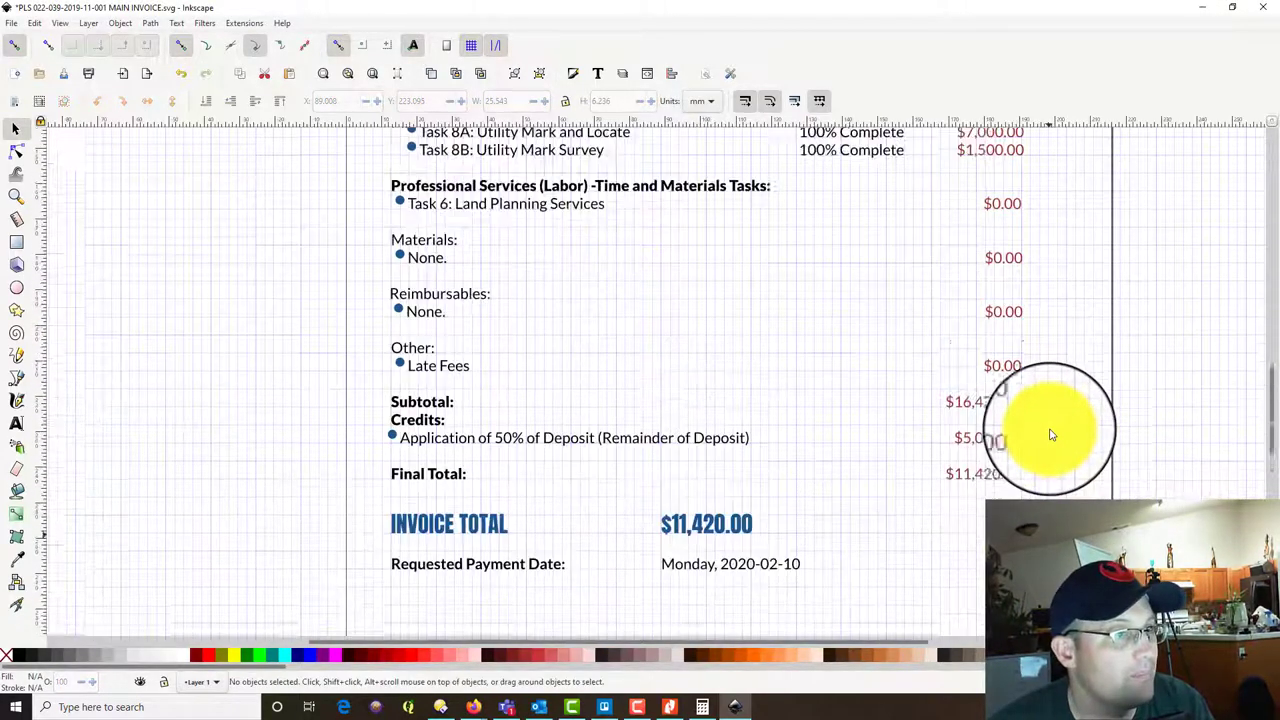
scroll(1049, 434, down, 2)
drag(1180, 392, 1031, 429)
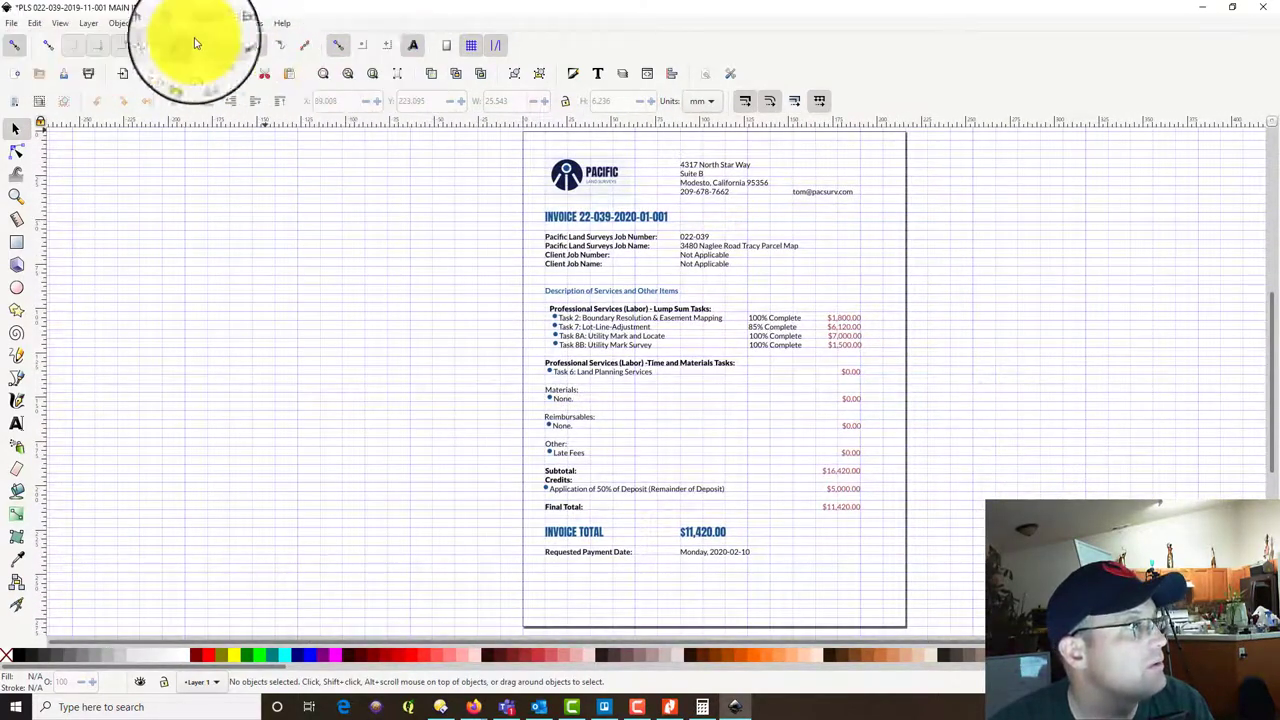
click(10, 24)
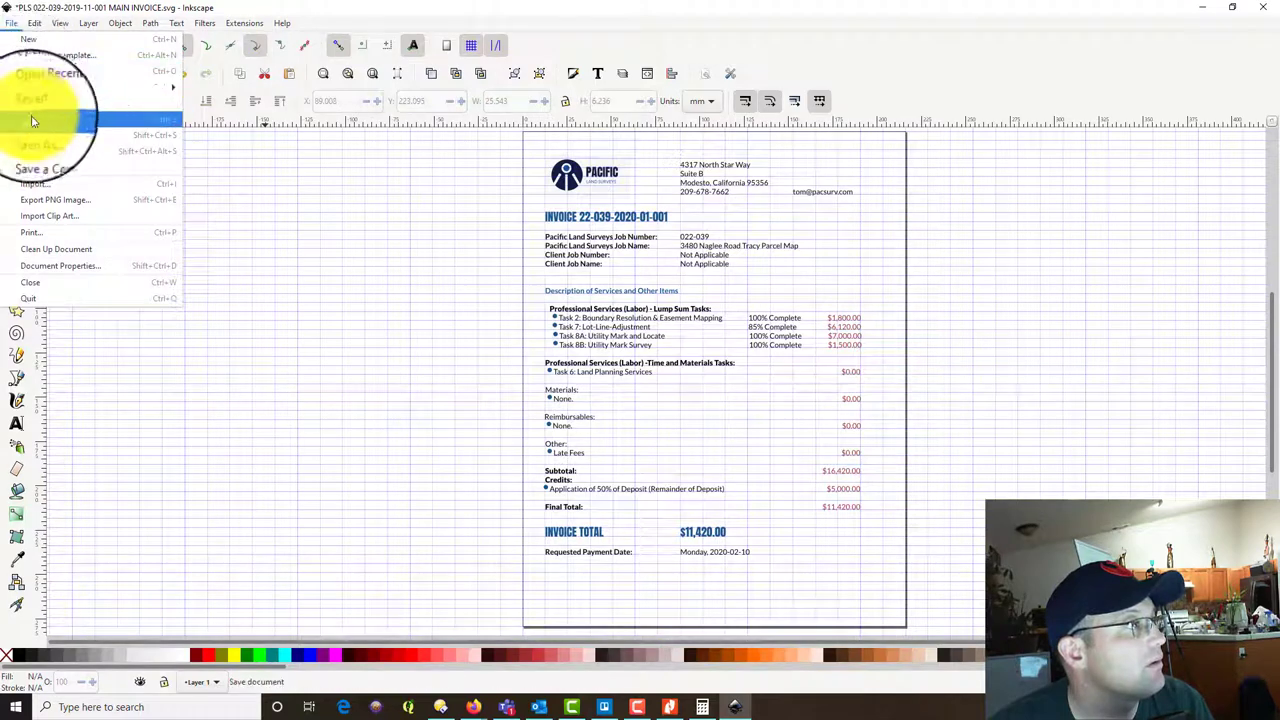
click(29, 119)
Save the main invoice as a Portable Document Format file, replacing the existing PDF, and close the document without saving it again as SVG.
click(17, 25)
click(38, 134)
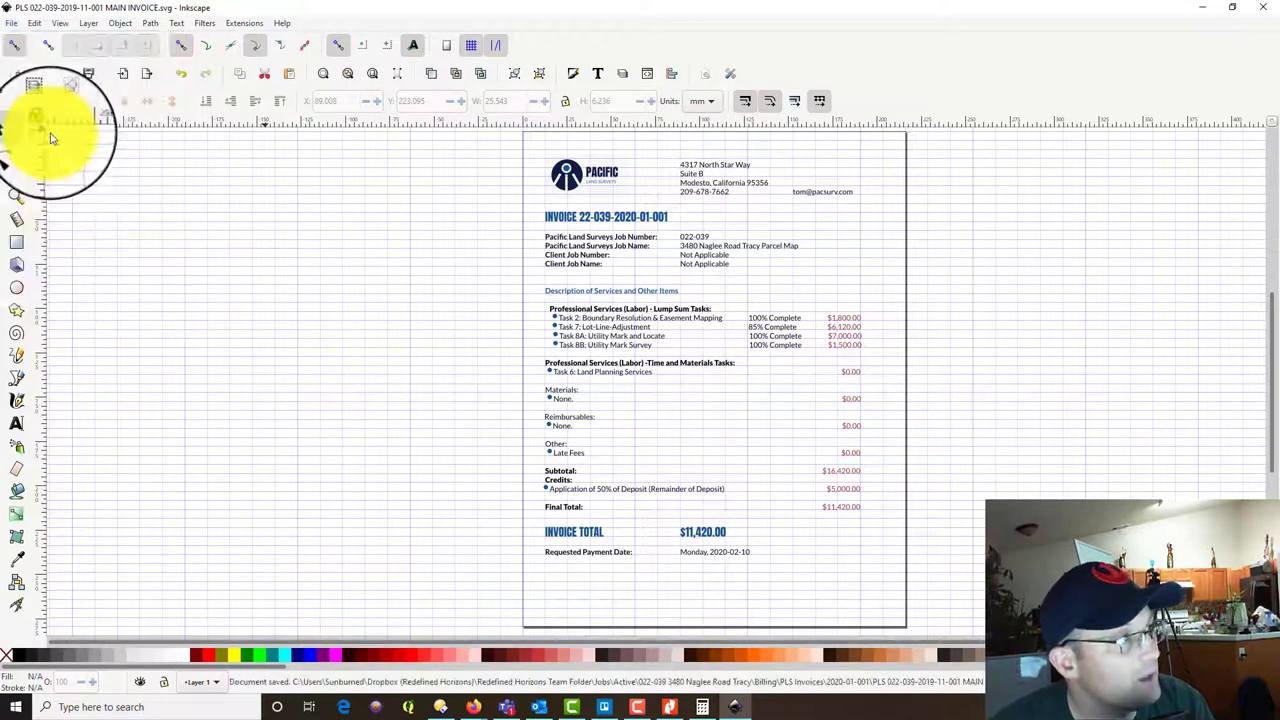
click(360, 281)
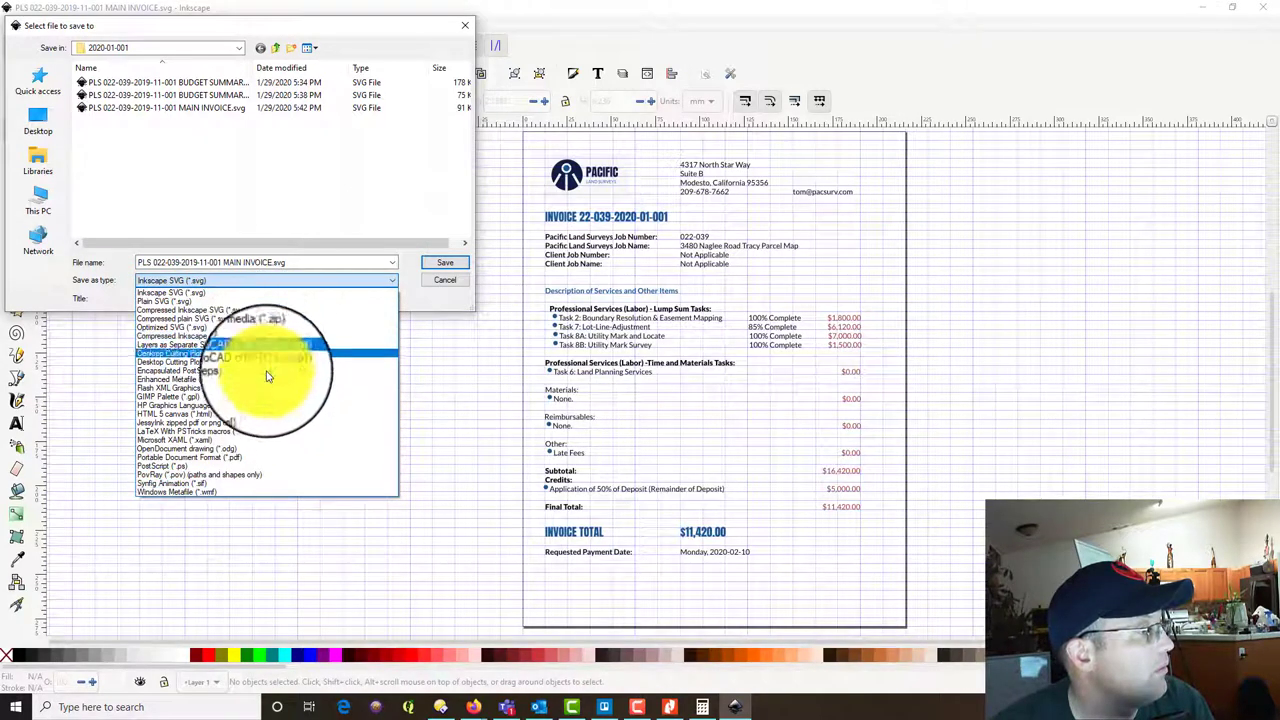
click(265, 457)
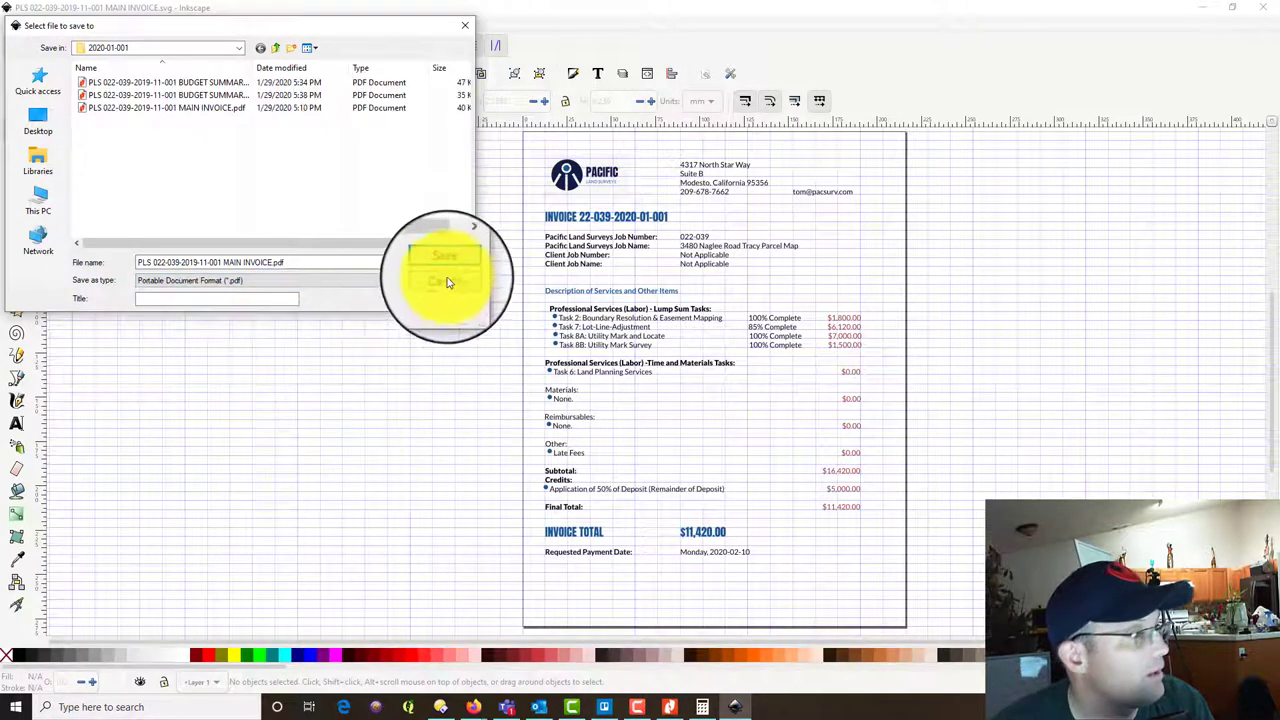
click(445, 263)
click(740, 474)
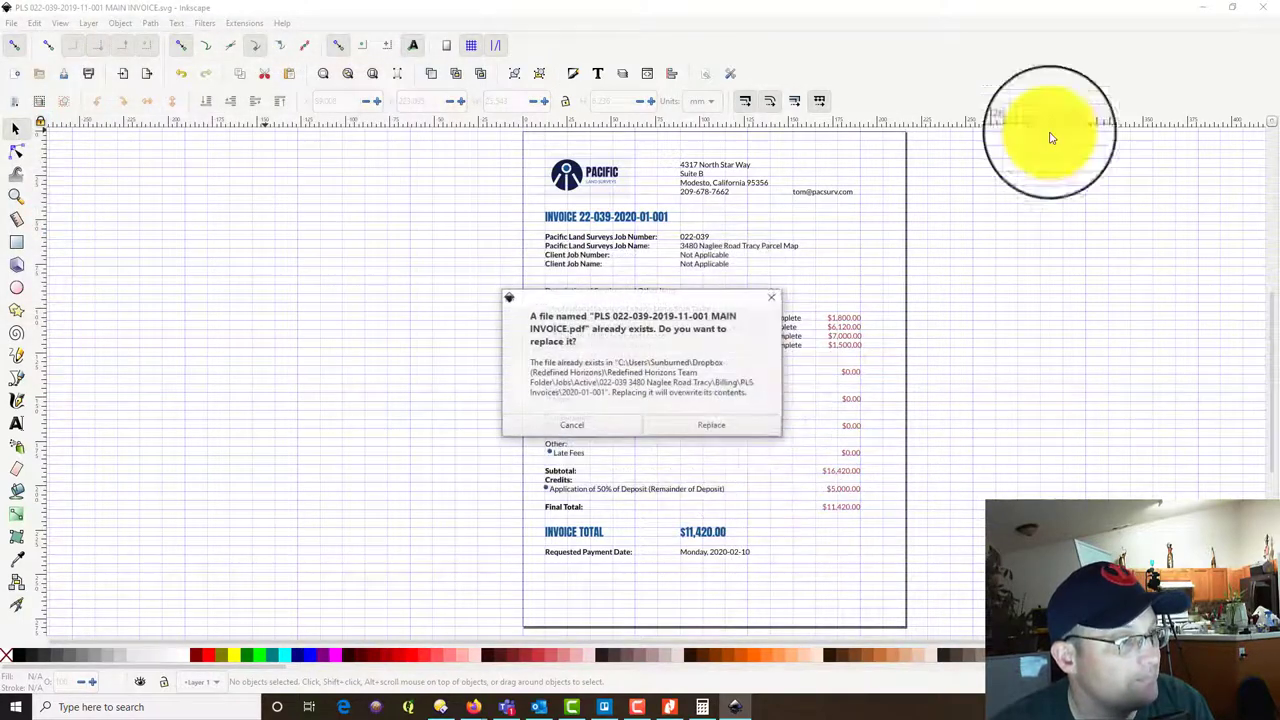
click(711, 425)
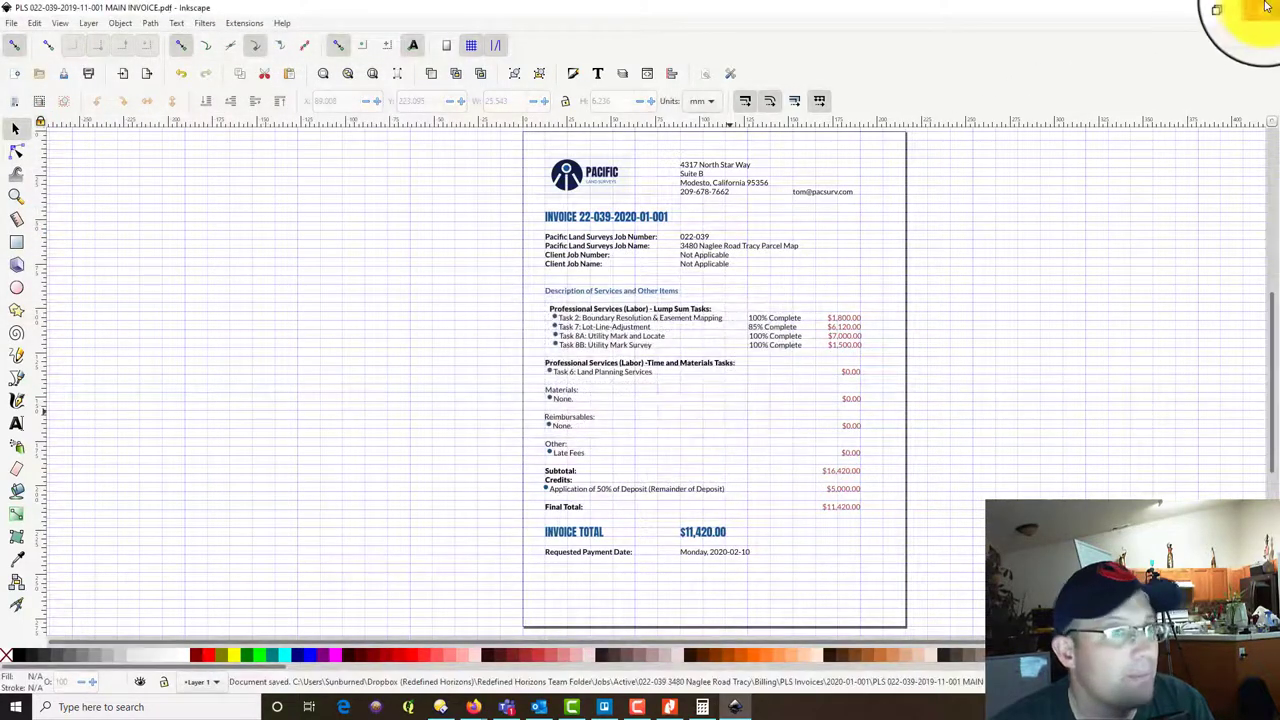
click(1263, 12)
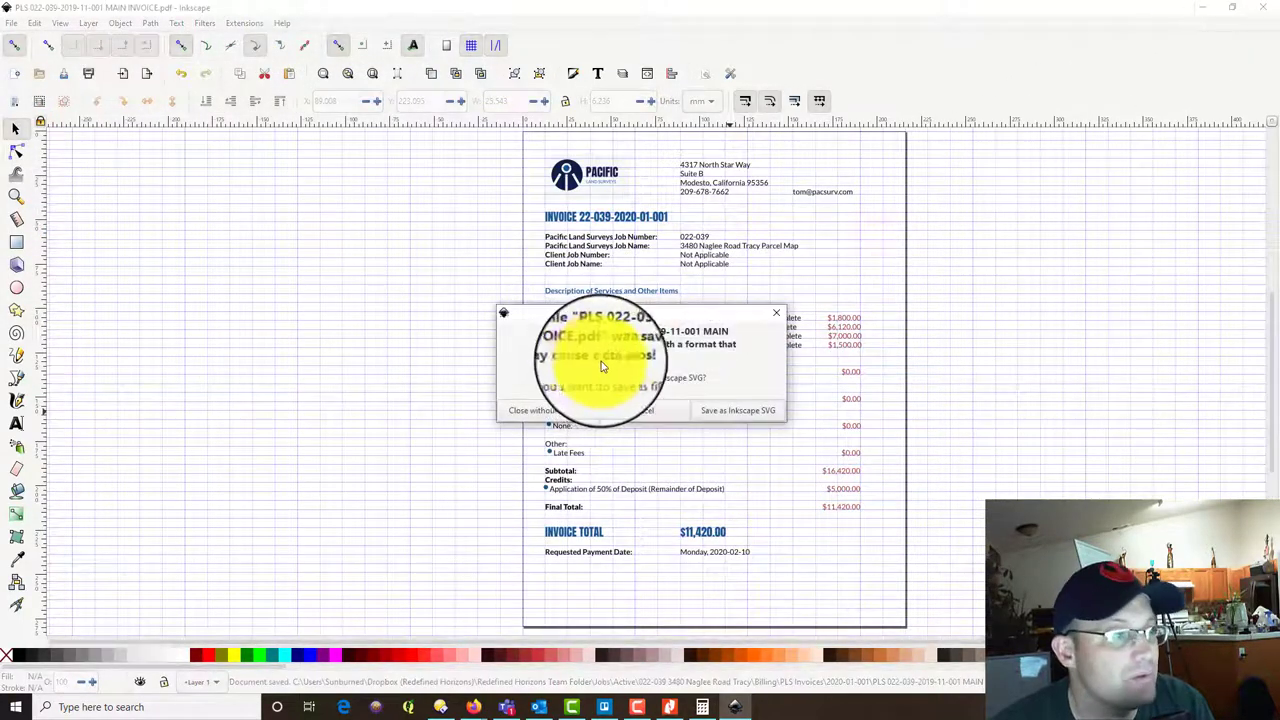
click(566, 419)
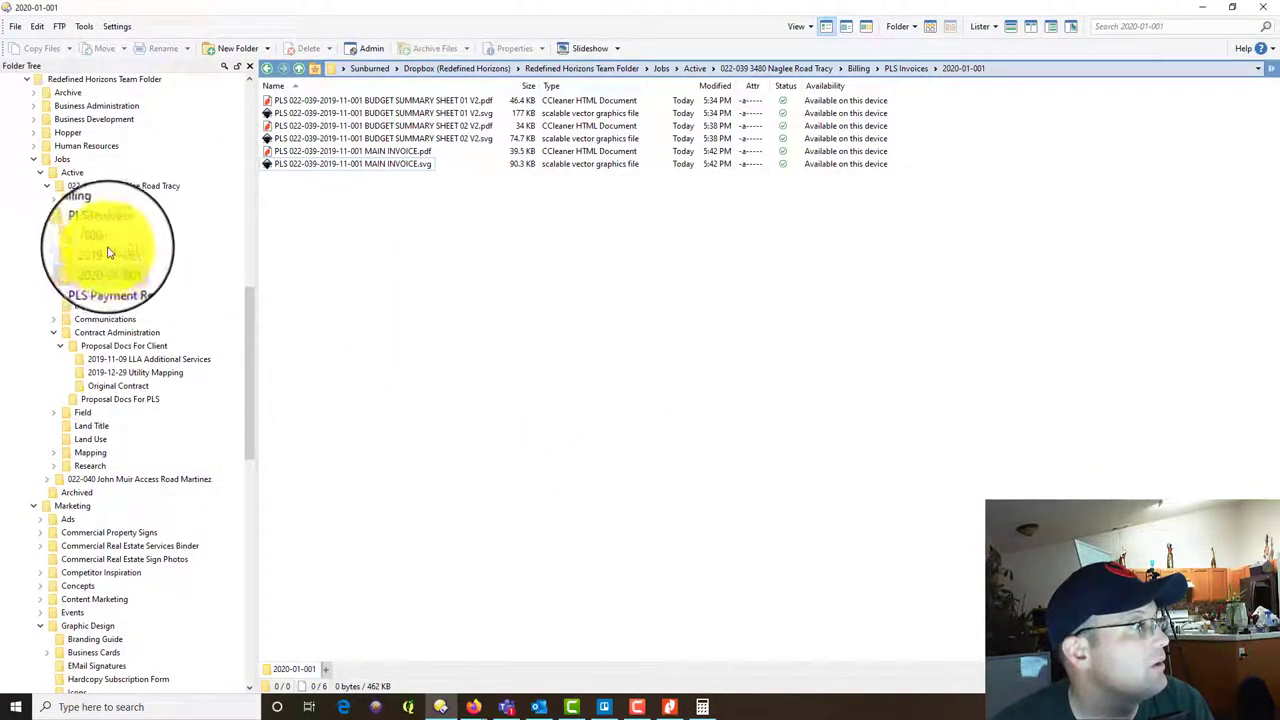
click(101, 292)
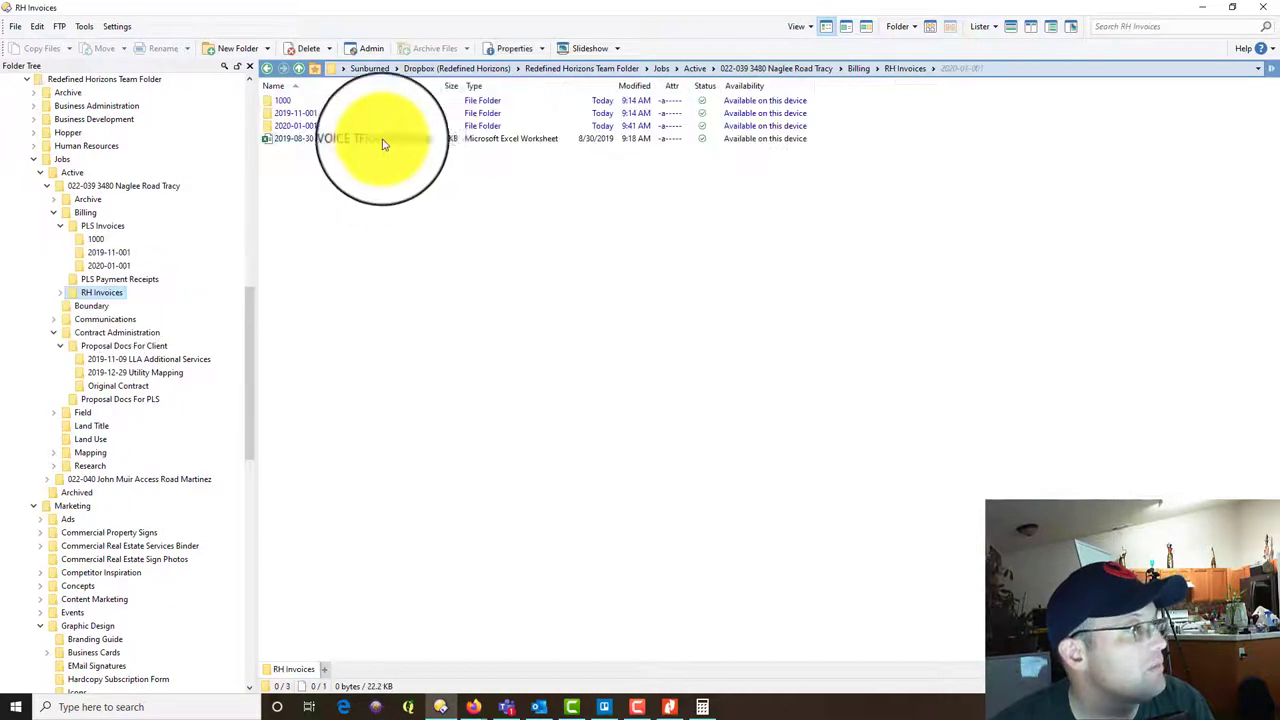
double_click(314, 125)
right_click(316, 119)
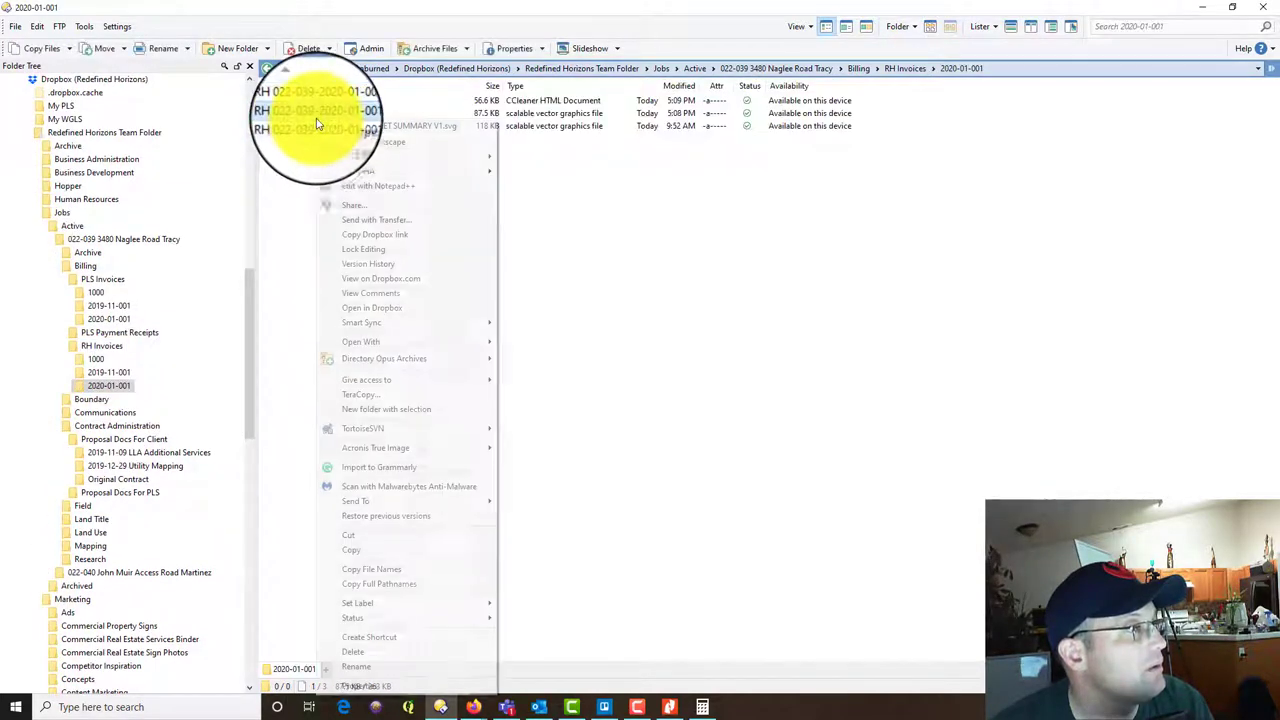
click(298, 128)
key(Delete)
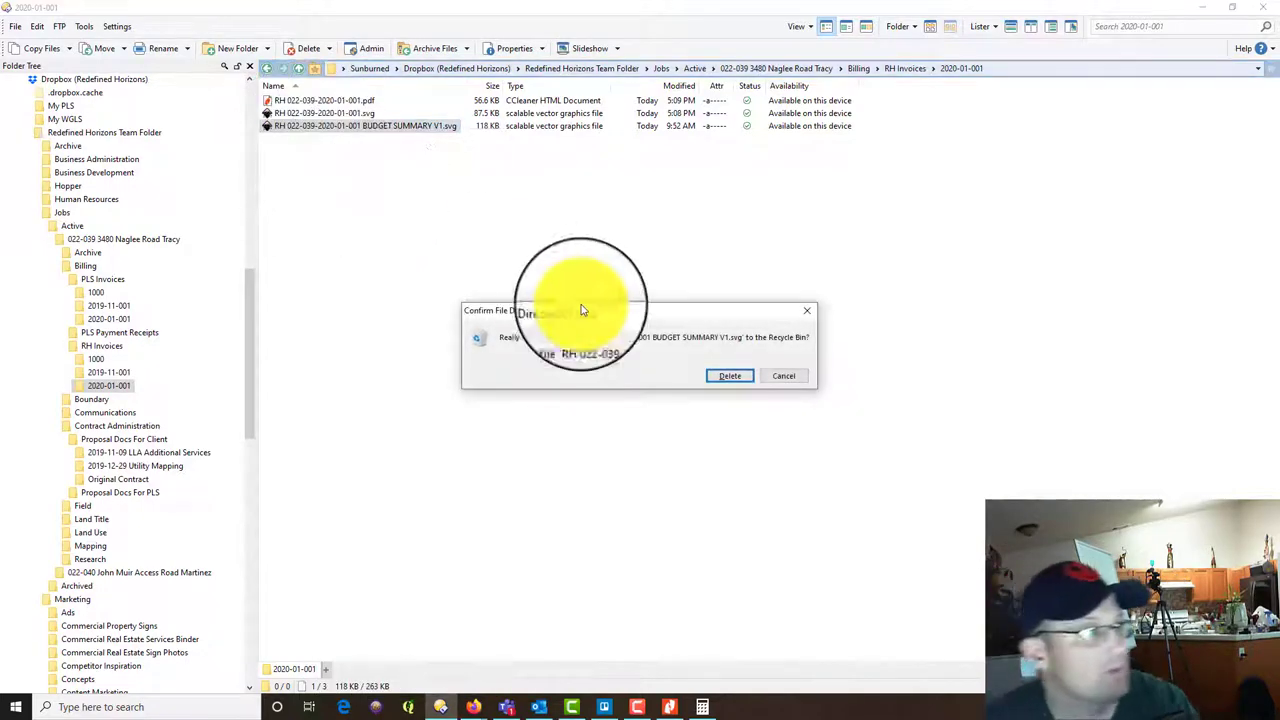
click(697, 372)
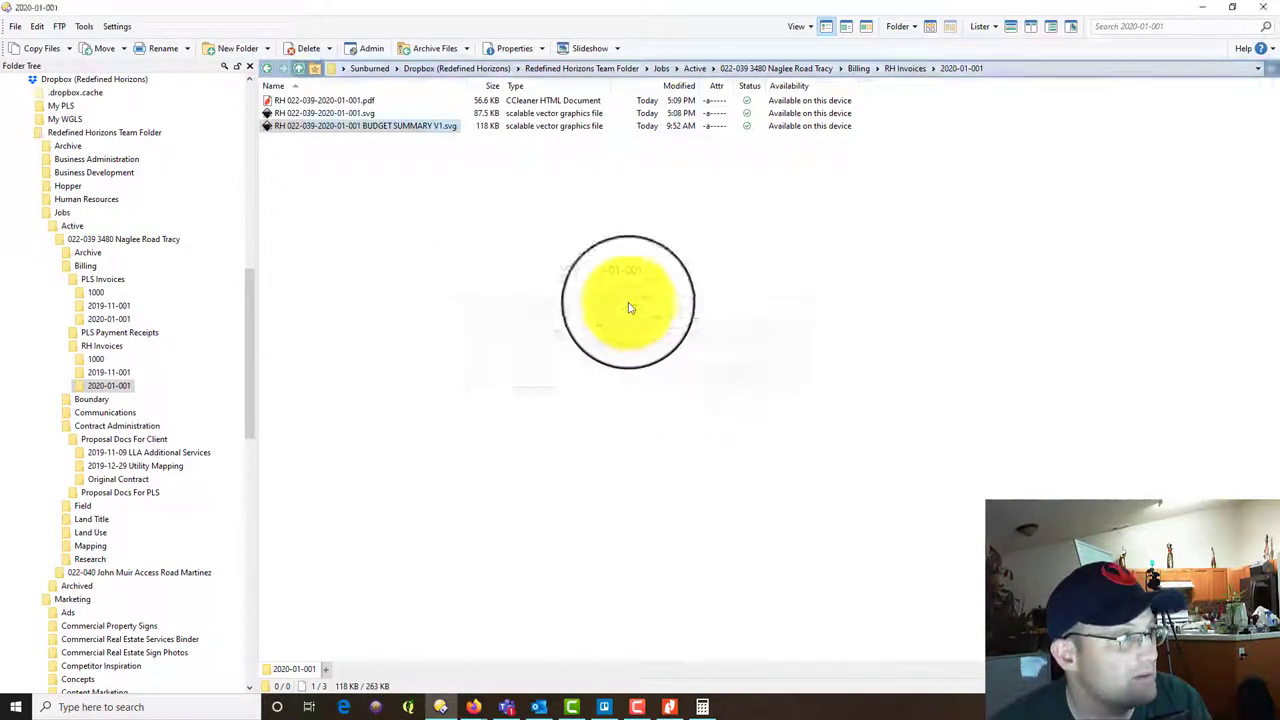
right_click(351, 113)
click(392, 147)
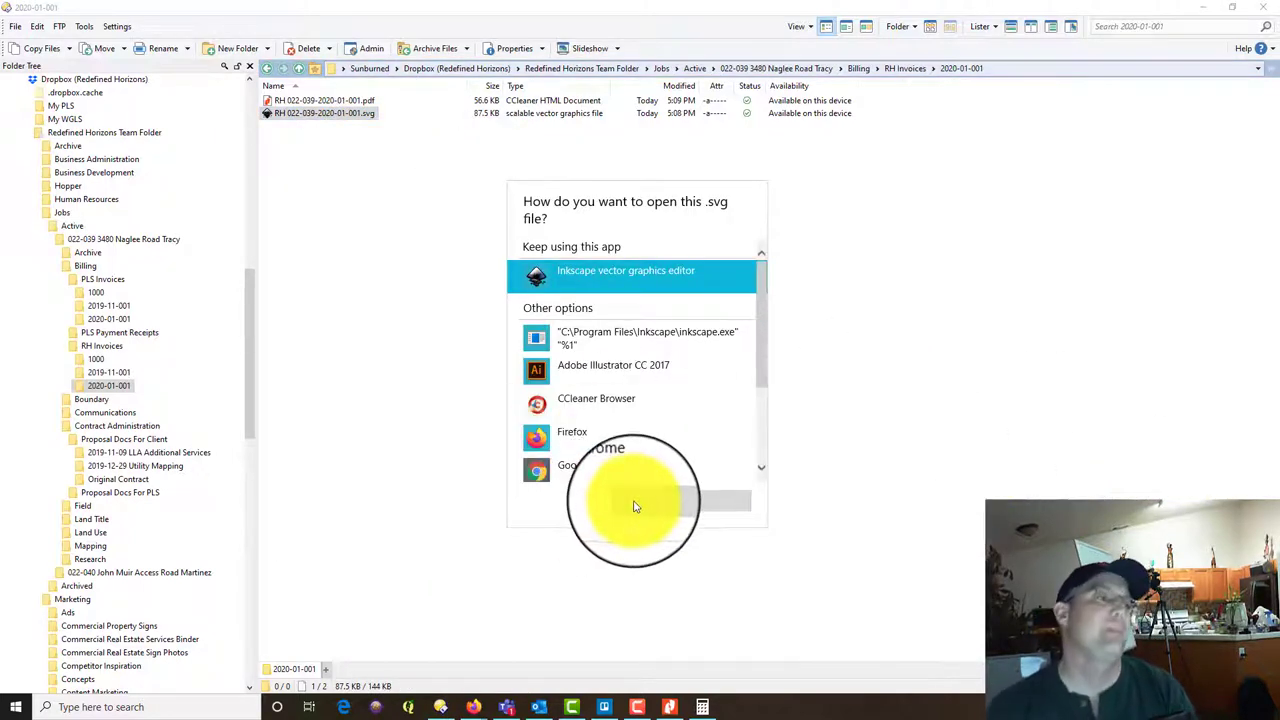
click(633, 503)
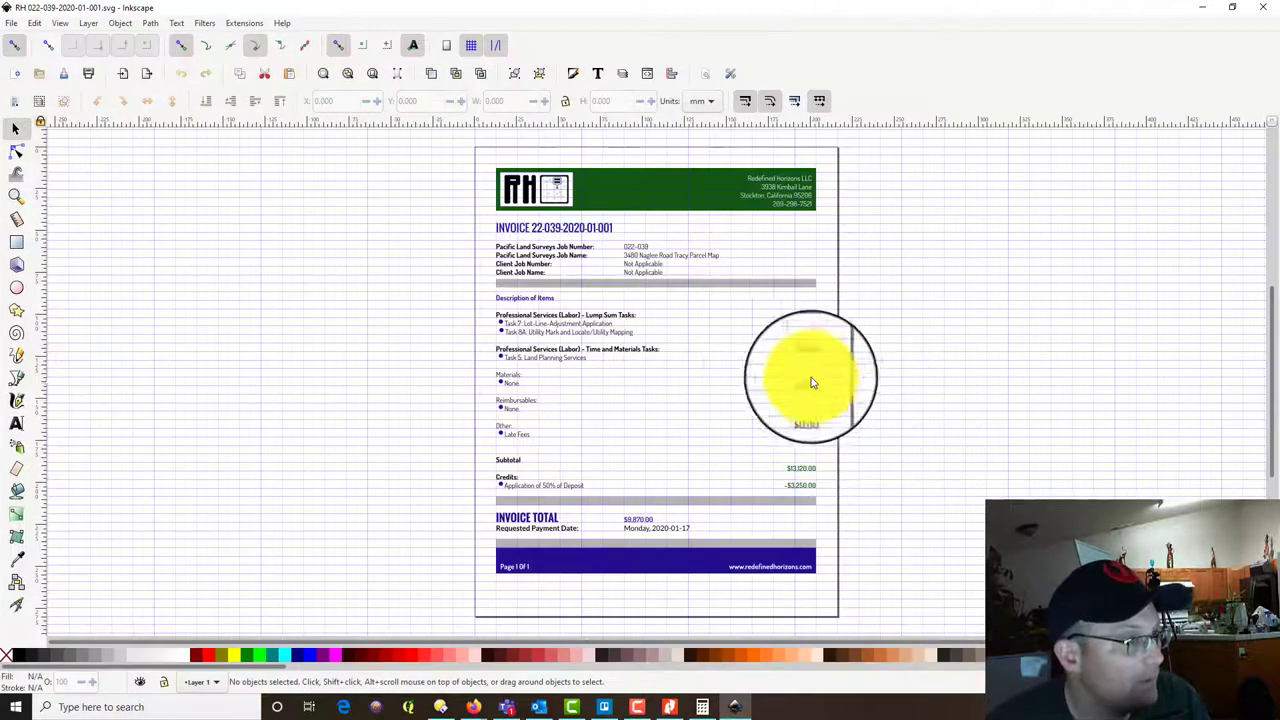
Move the block from the Time and Materials heading through the Late Fees row, amounts included, 5.08 mm straight down.
ctrl+scroll(655, 350, up, 4)
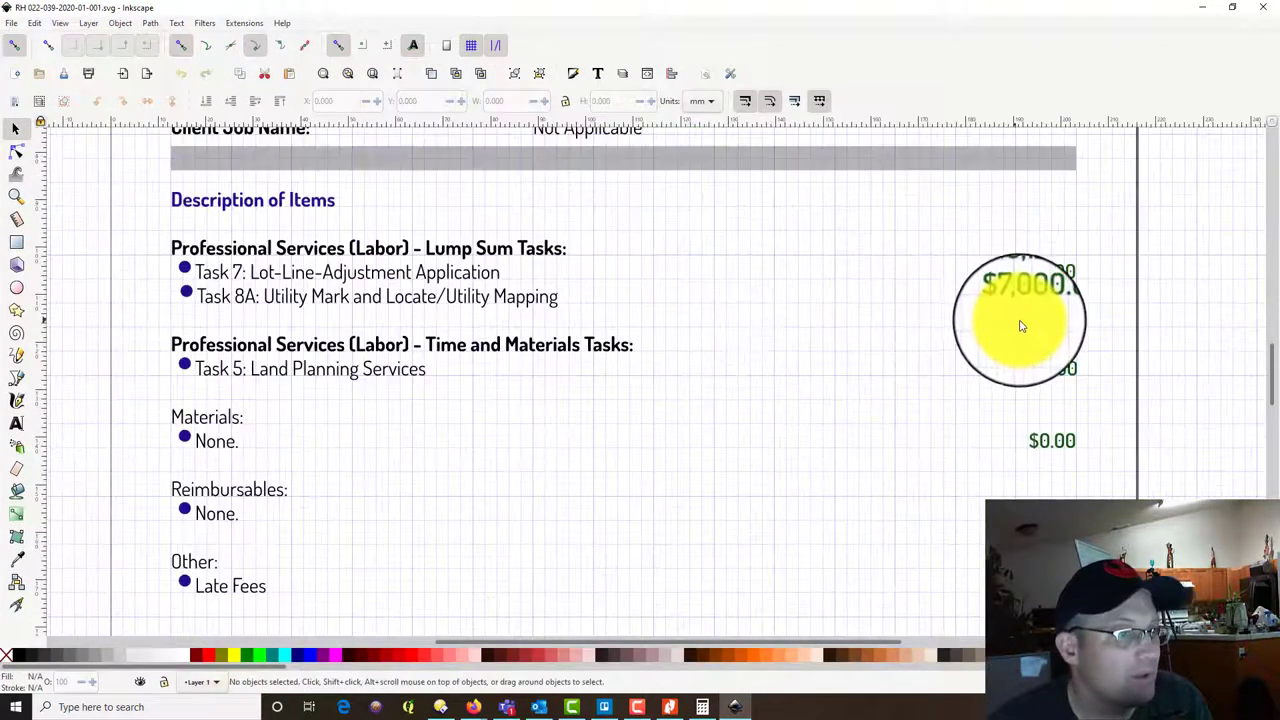
scroll(771, 334, down, 2)
ctrl+scroll(771, 334, down, 1)
drag(297, 263, 1050, 470)
mouse_move(966, 454)
mouse_down()
mouse_move(983, 471)
mouse_move(971, 471)
mouse_up()
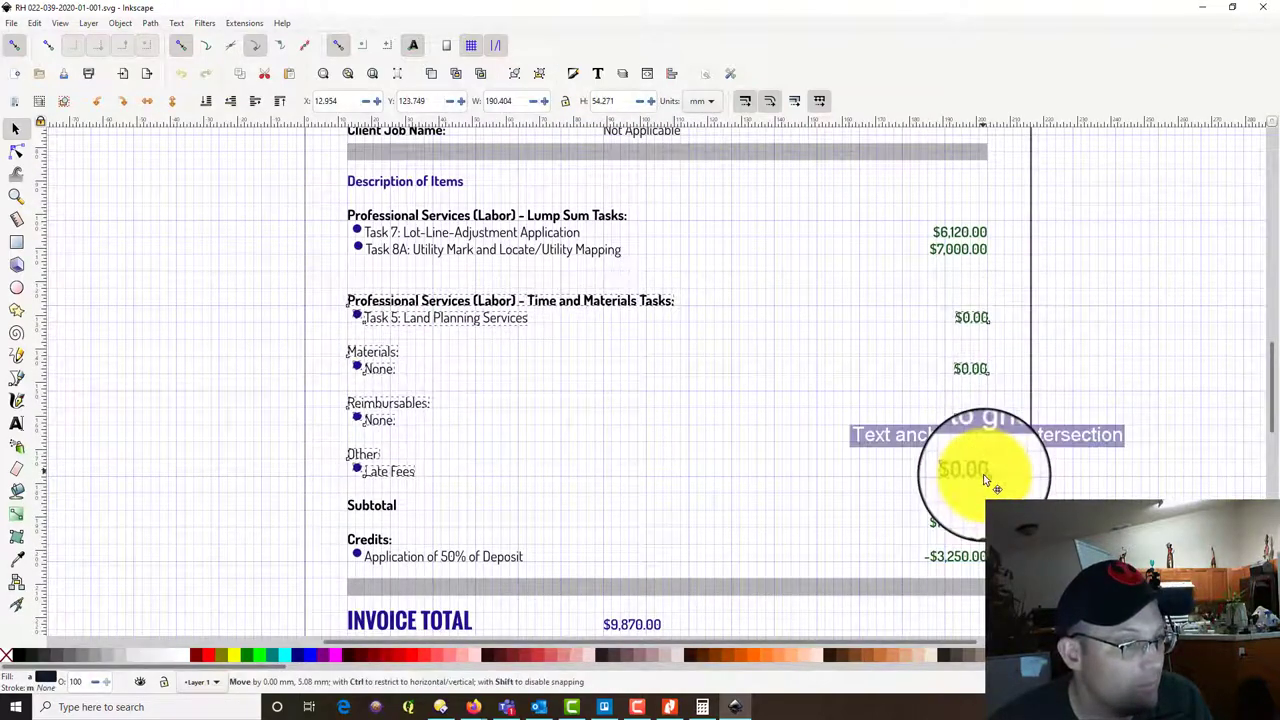
drag(1091, 265, 338, 246)
key(ctrl+d)
drag(444, 259, 445, 276)
click(771, 255)
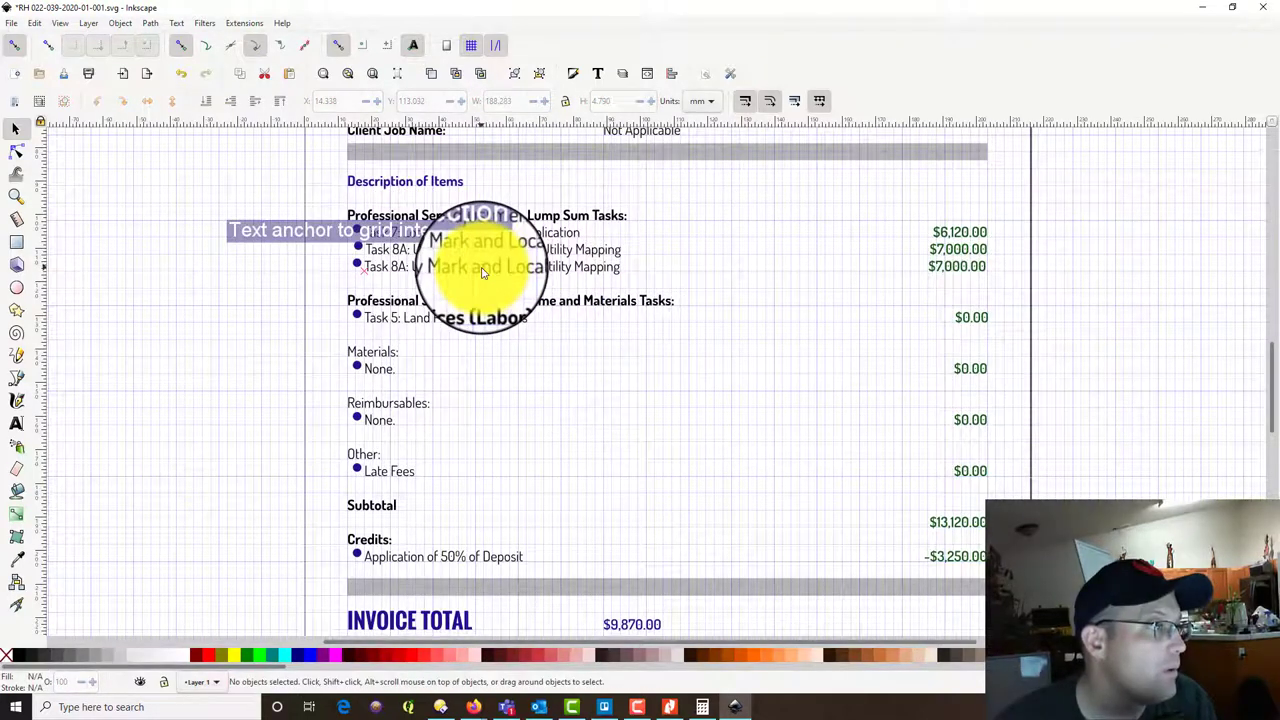
drag(1050, 288, 308, 264)
key(Delete)
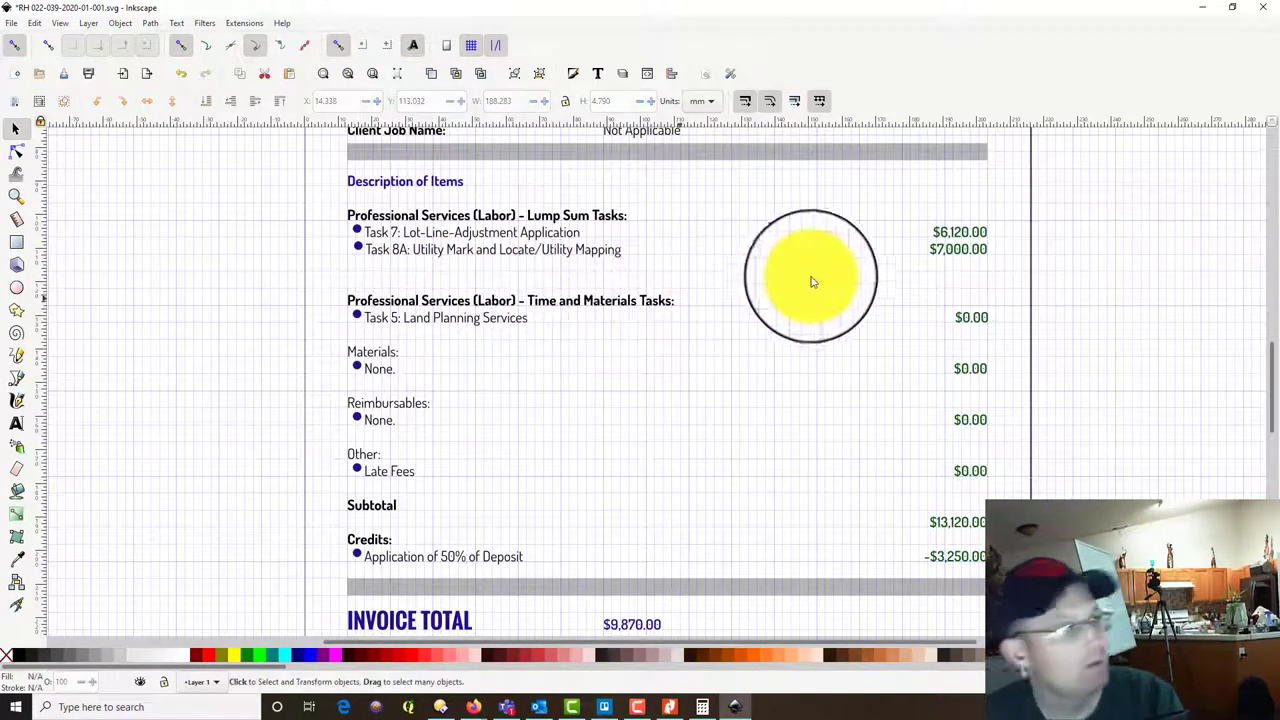
Move the Task 7 and Task 8A rows down one line and place a duplicate of the Task 7 row above them.
drag(1041, 285, 379, 258)
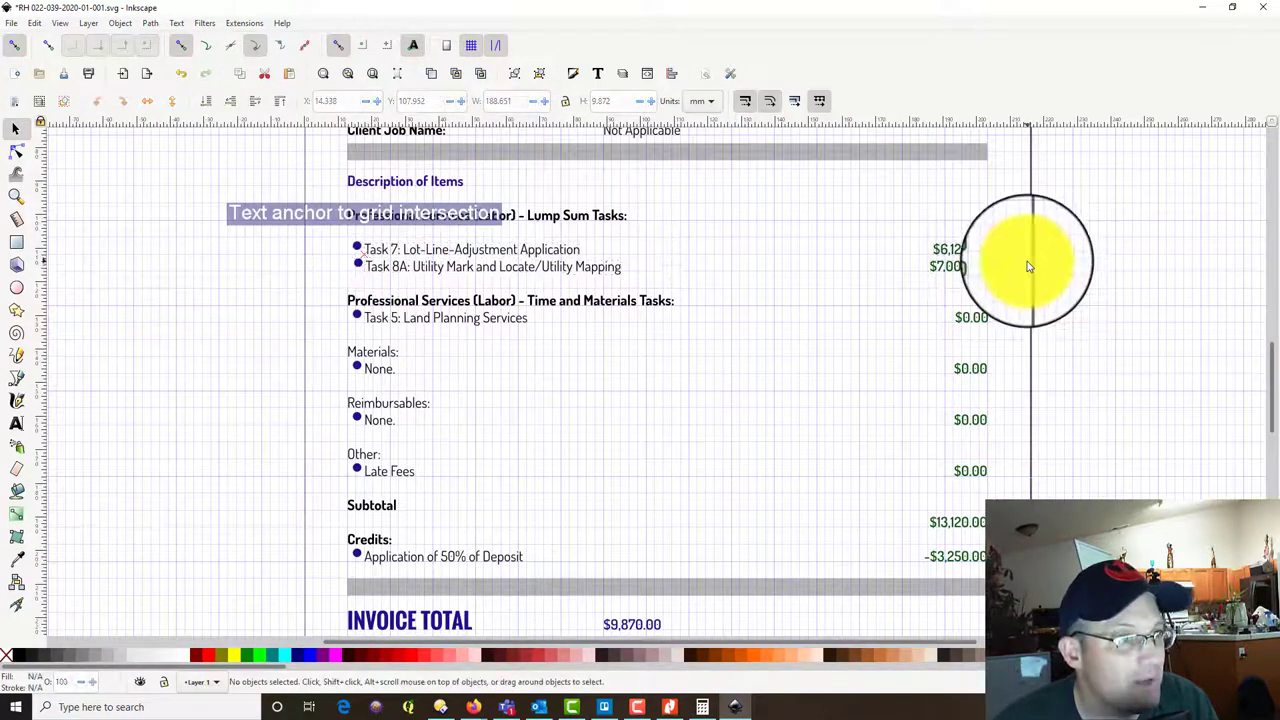
drag(1027, 260, 357, 243)
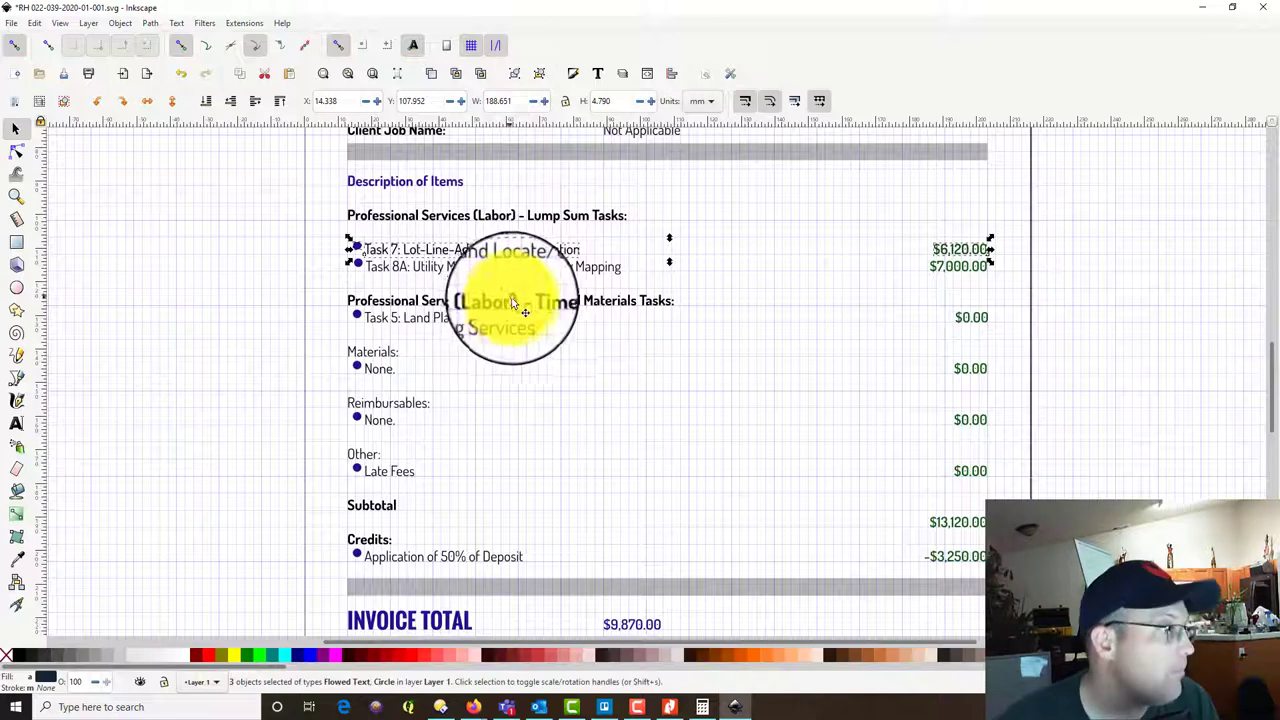
drag(376, 250, 380, 238)
click(829, 203)
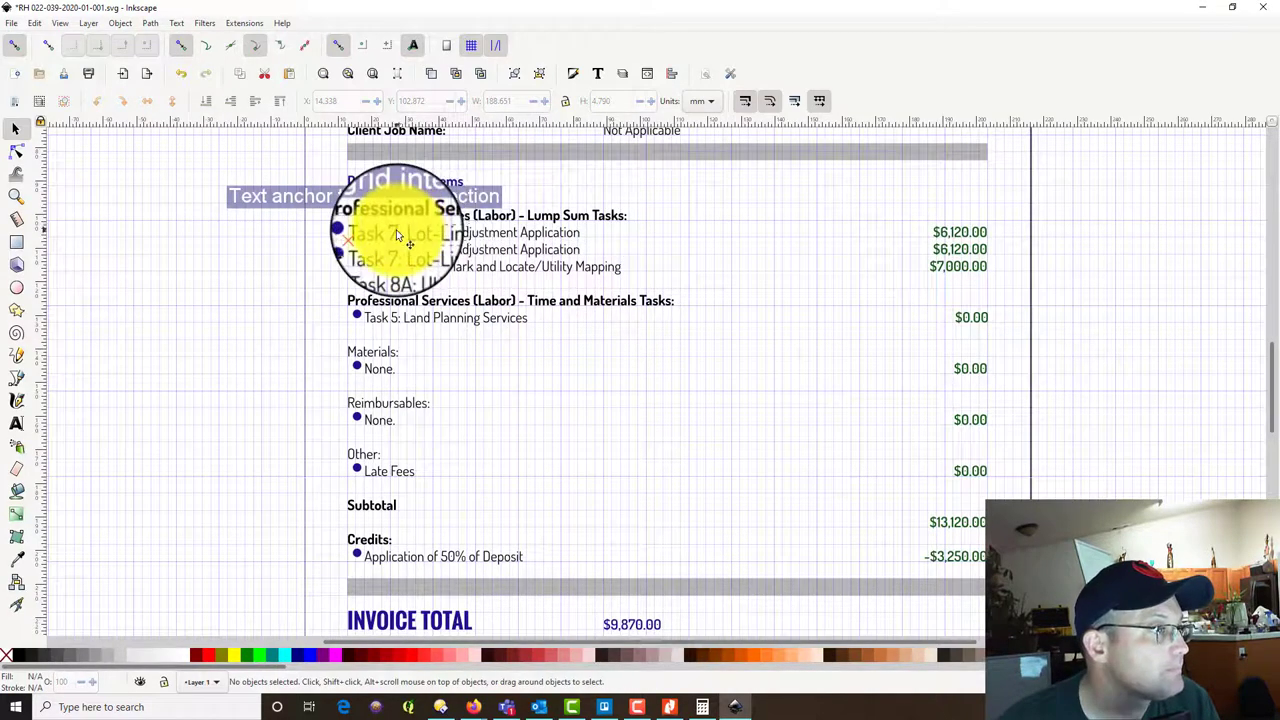
Change the top lump sum row's description to "Task 2: Boundary Resolution and Easement Mapping".
click(398, 230)
click(597, 73)
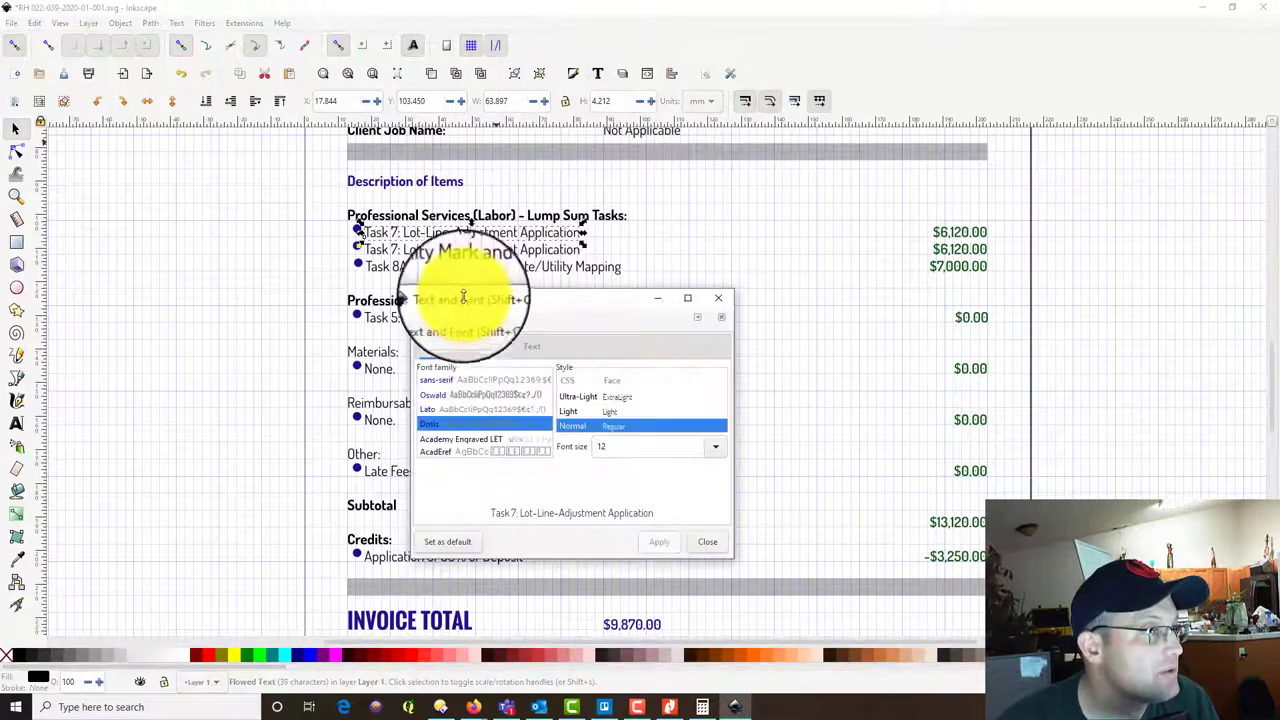
click(531, 346)
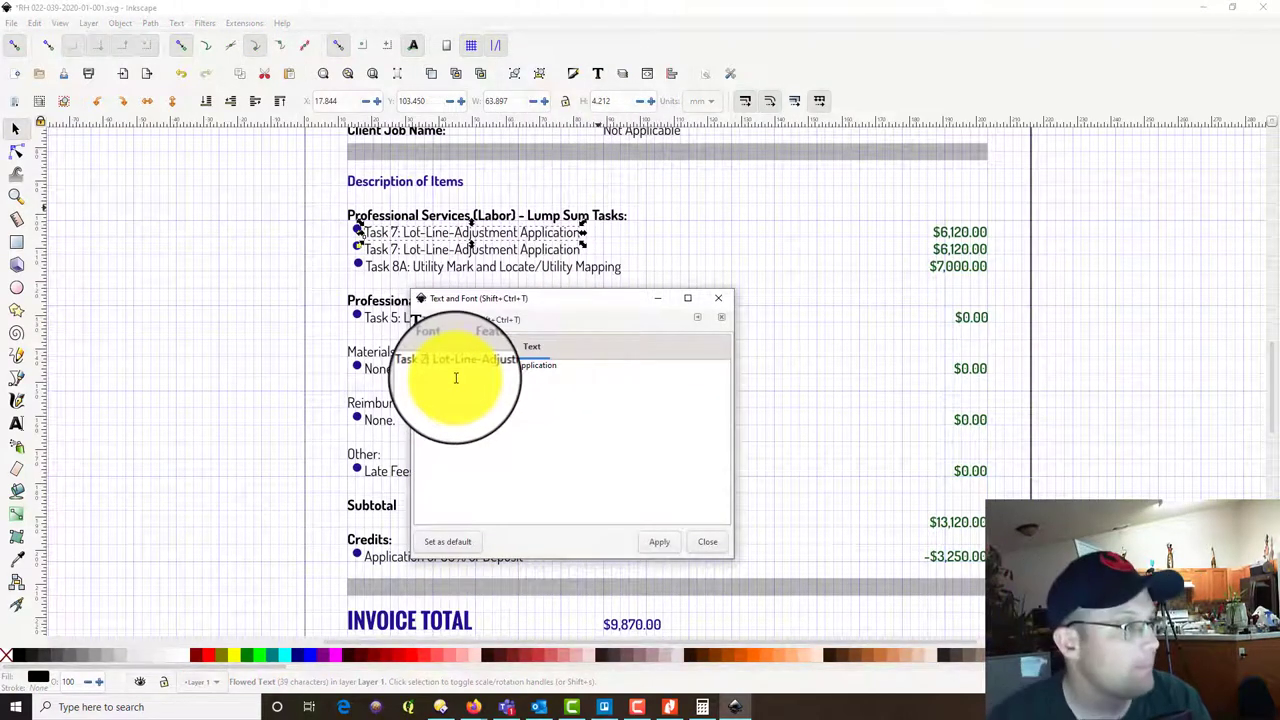
drag(446, 362, 563, 371)
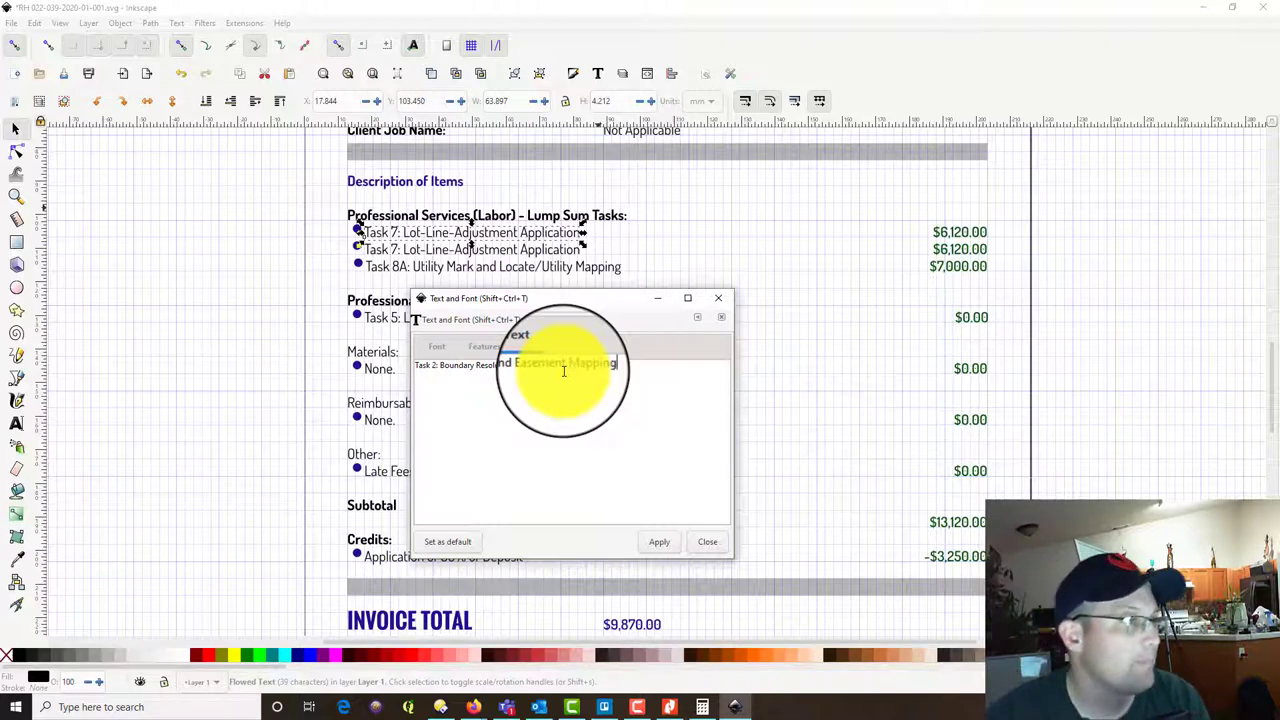
Check the Task 2 billing on the budget summary PDF and set the Task 2 row's amount to $1,400.00.
click(952, 232)
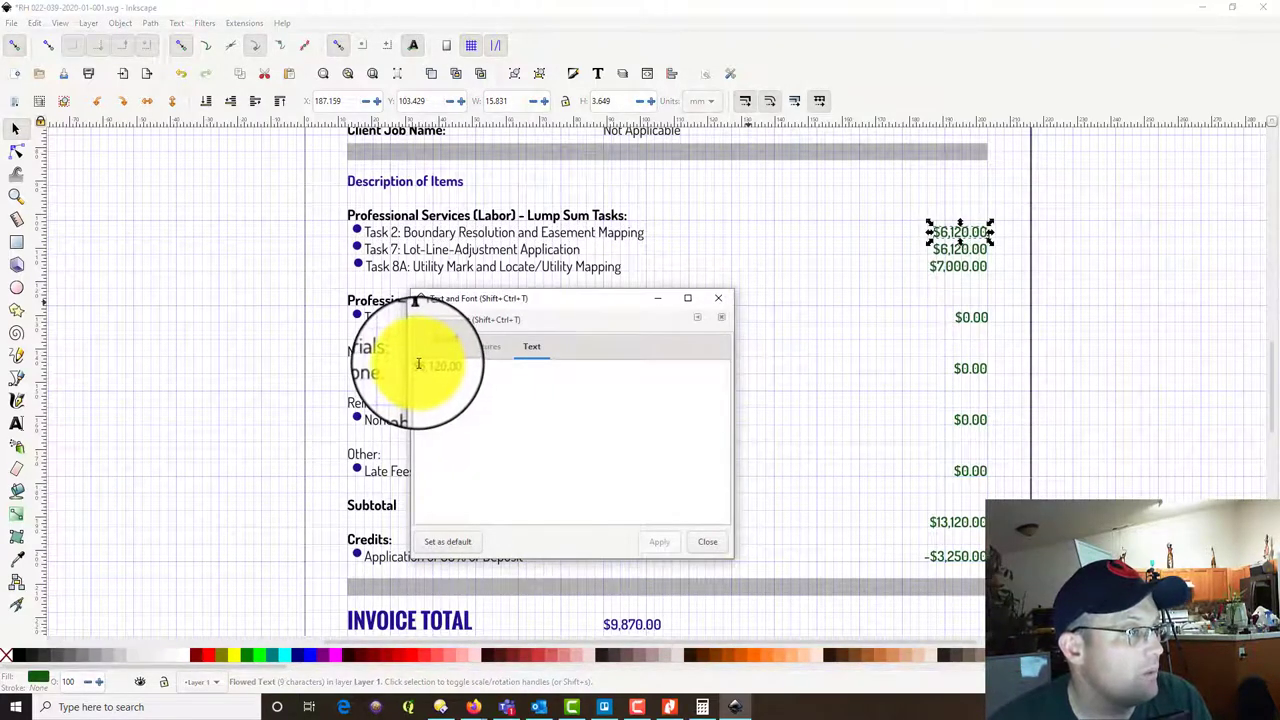
drag(414, 365, 442, 366)
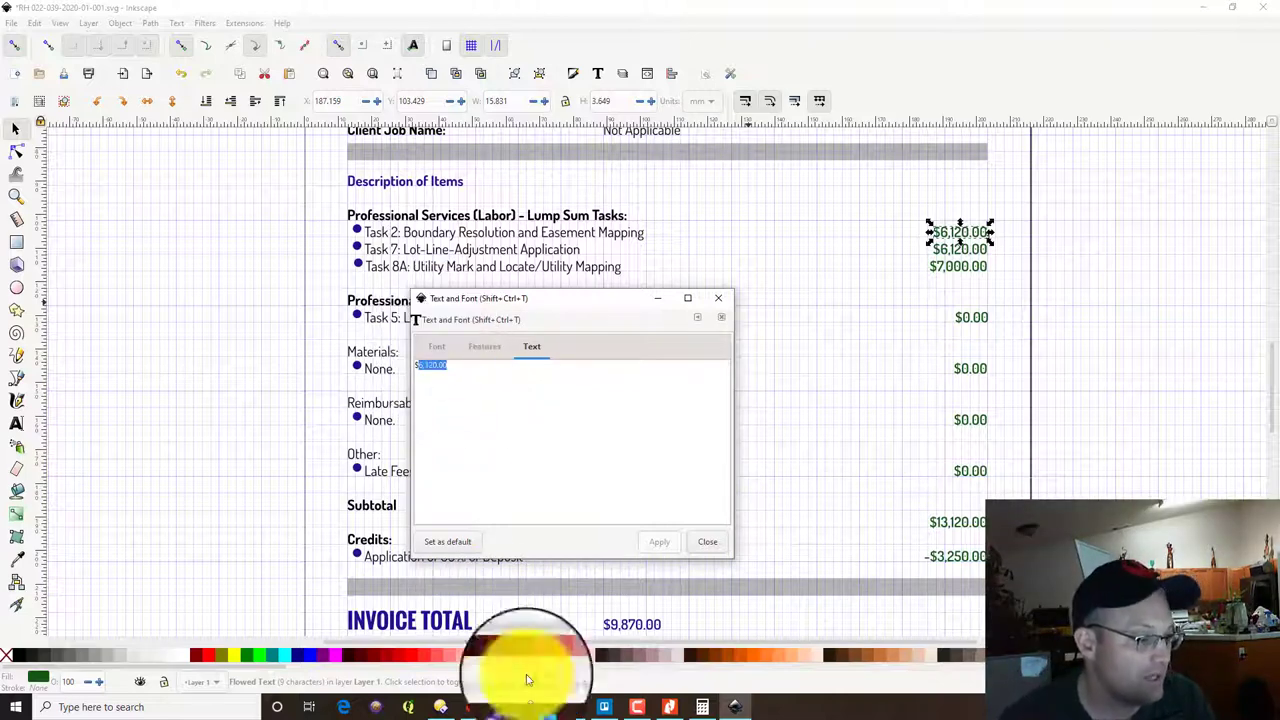
click(670, 707)
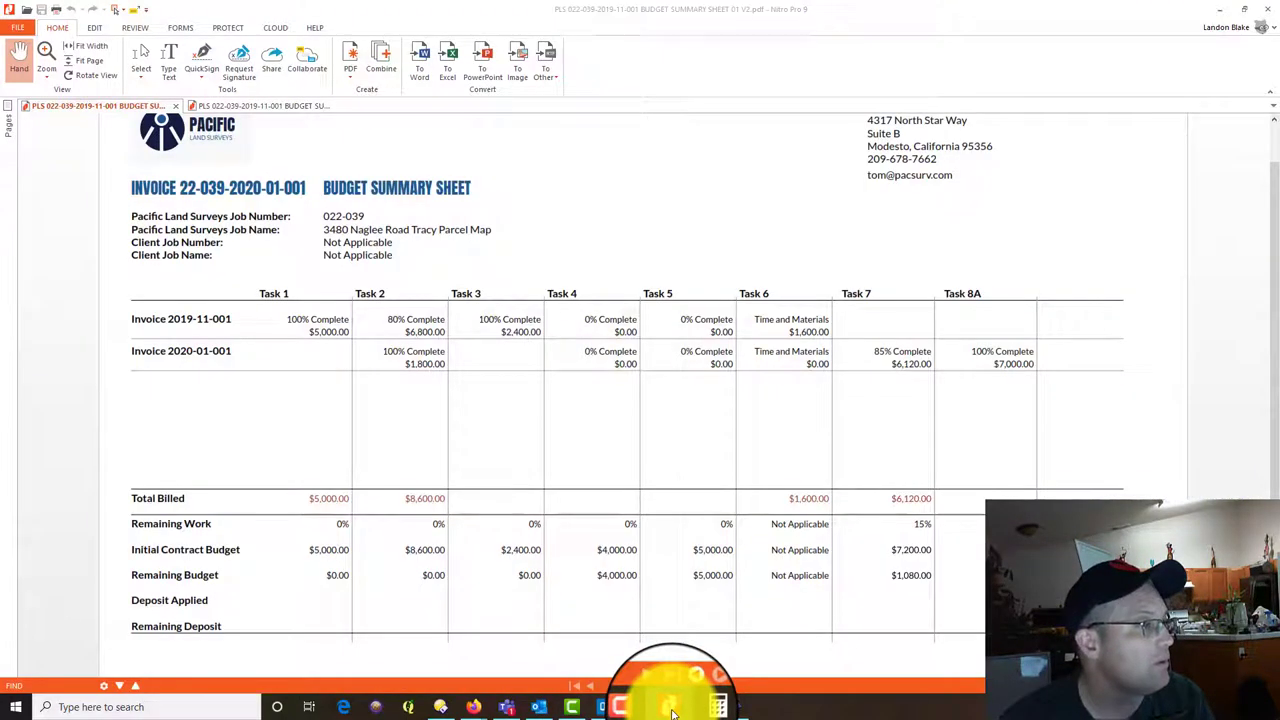
click(672, 712)
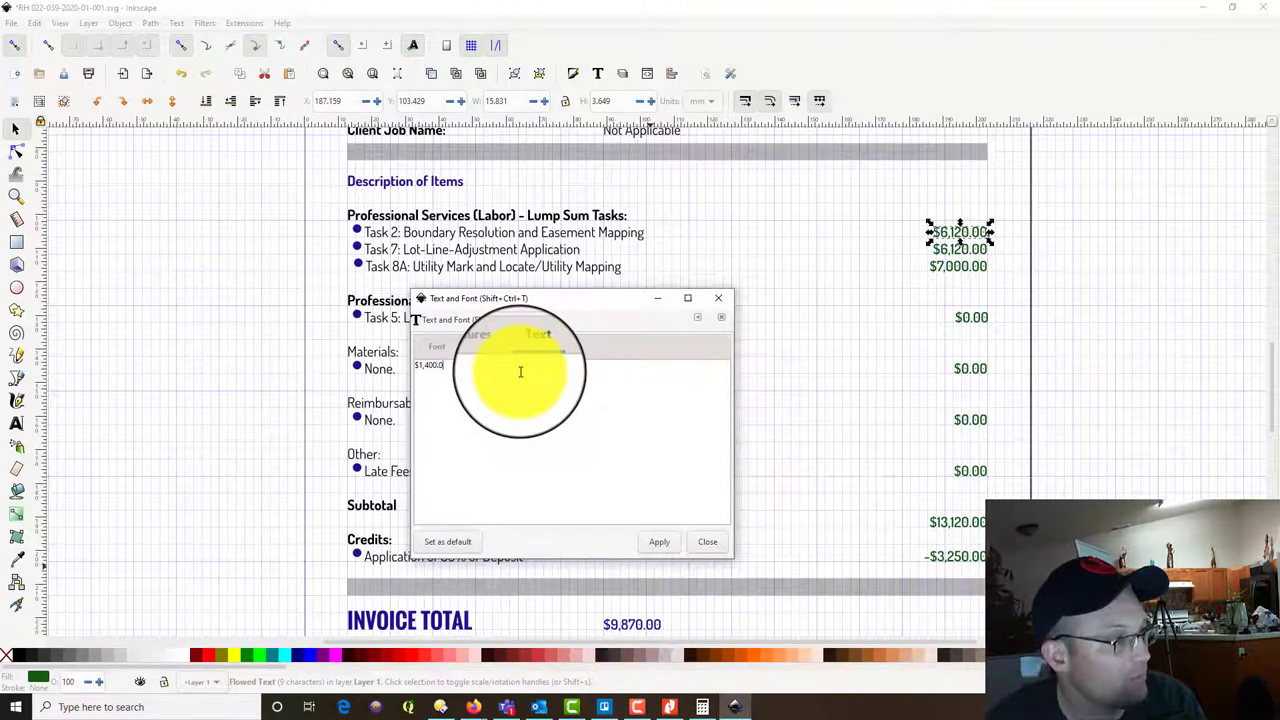
click(660, 540)
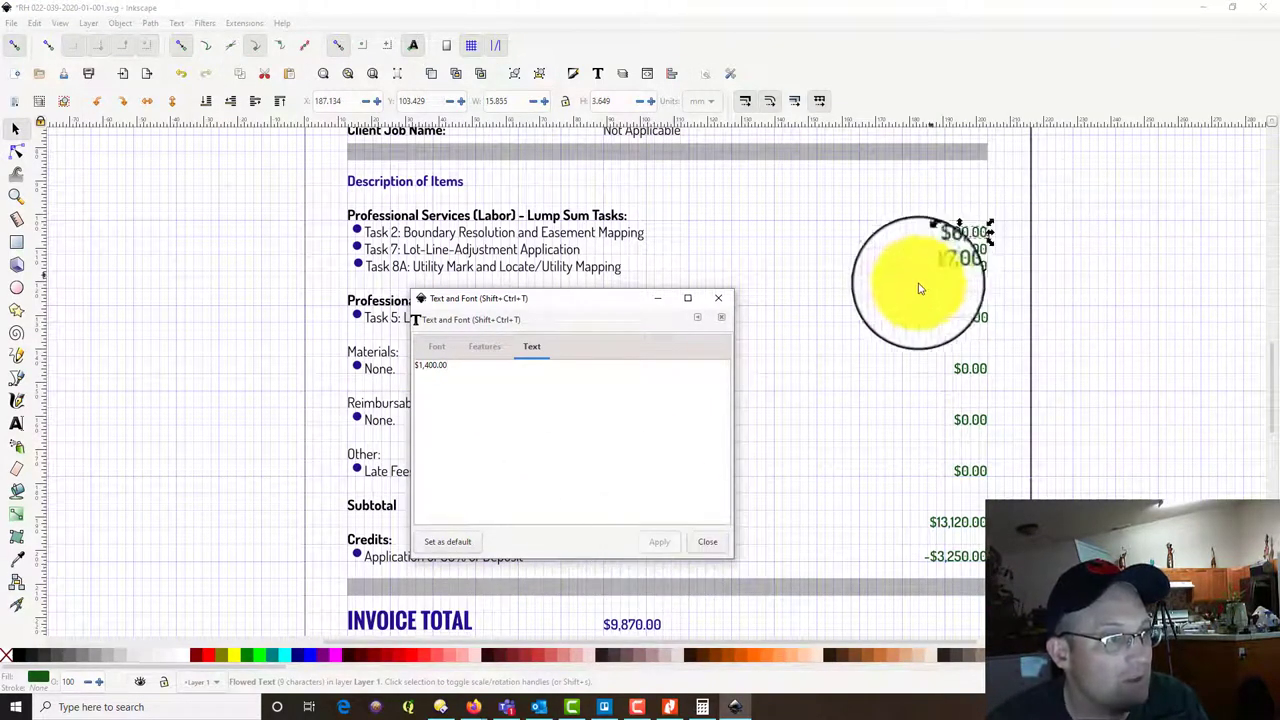
click(1050, 222)
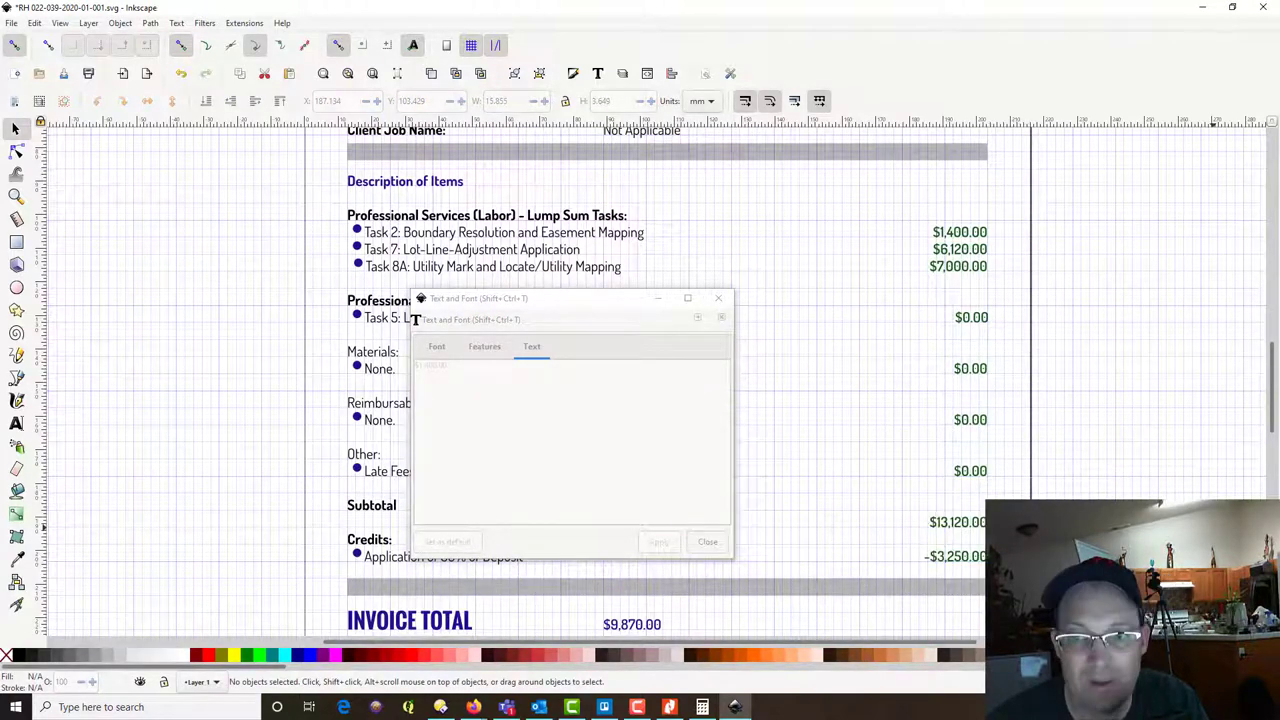
Add up the listed task amounts in the calculator and set the Subtotal to $14,520.00.
key(alt+Tab)
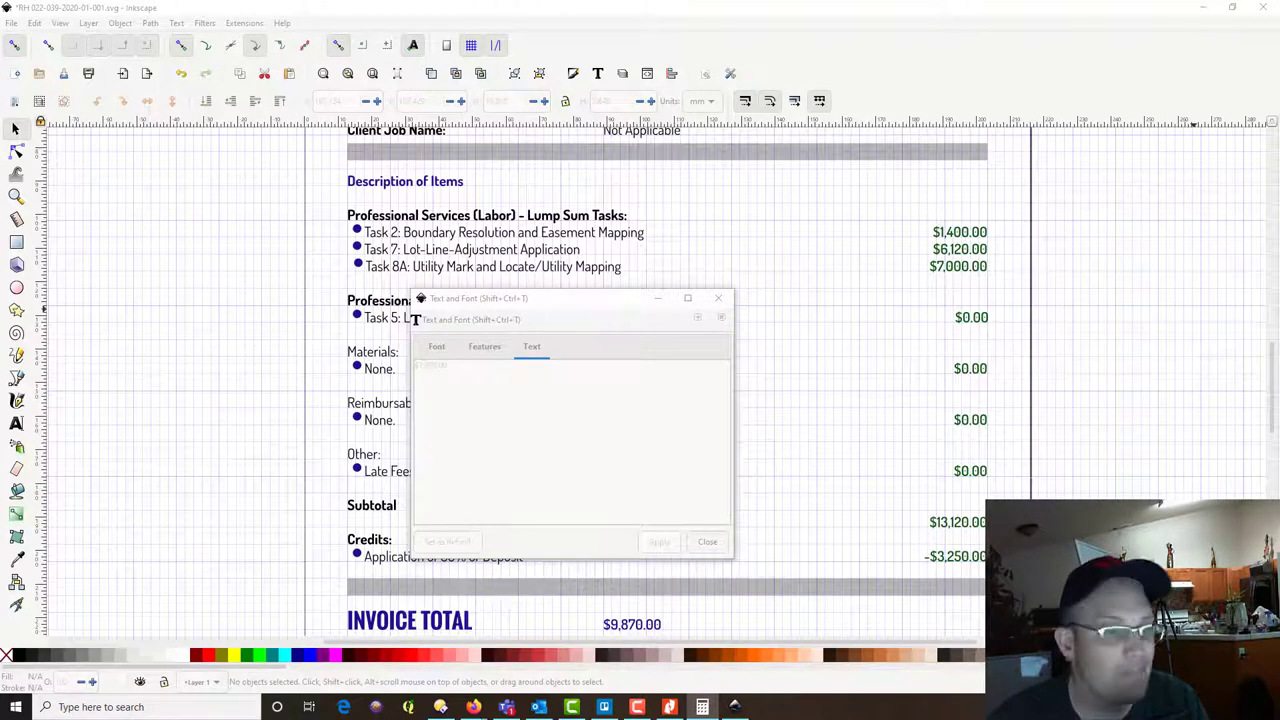
click(954, 522)
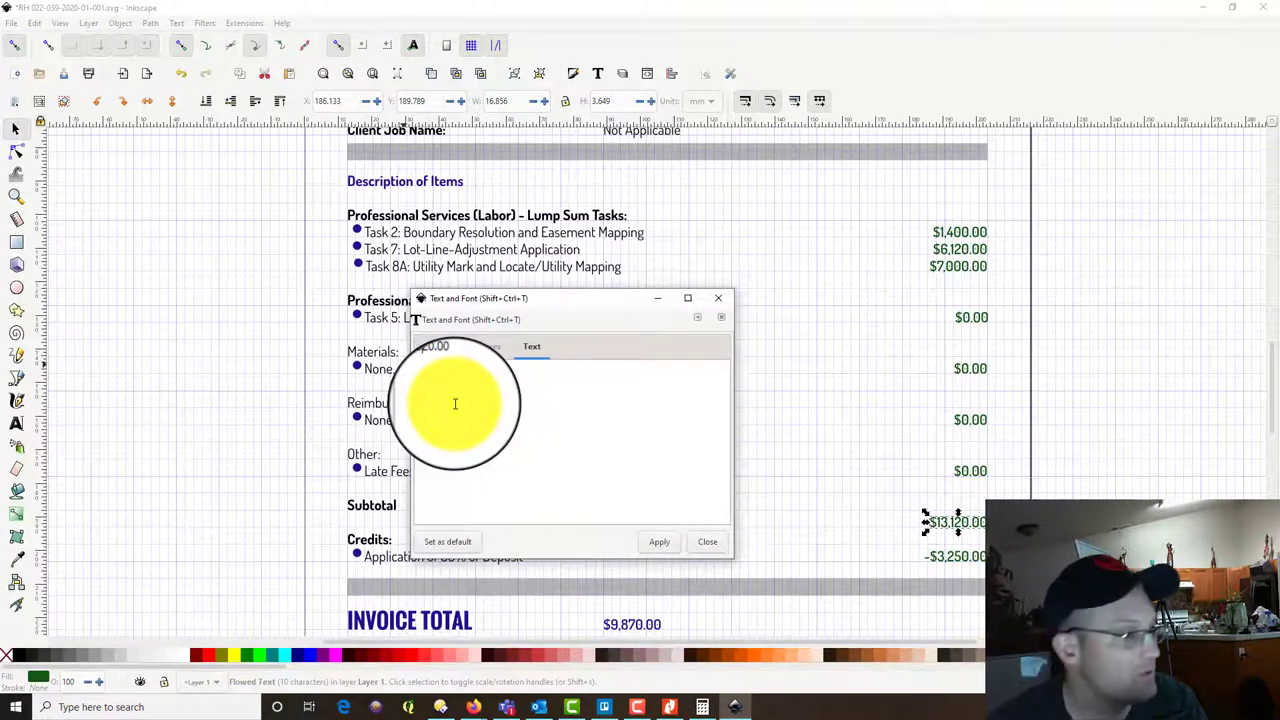
click(659, 542)
Work out the subtotal less the deposit credit in the calculator and set the INVOICE TOTAL amount to $11,270.00.
scroll(970, 541, down, 2)
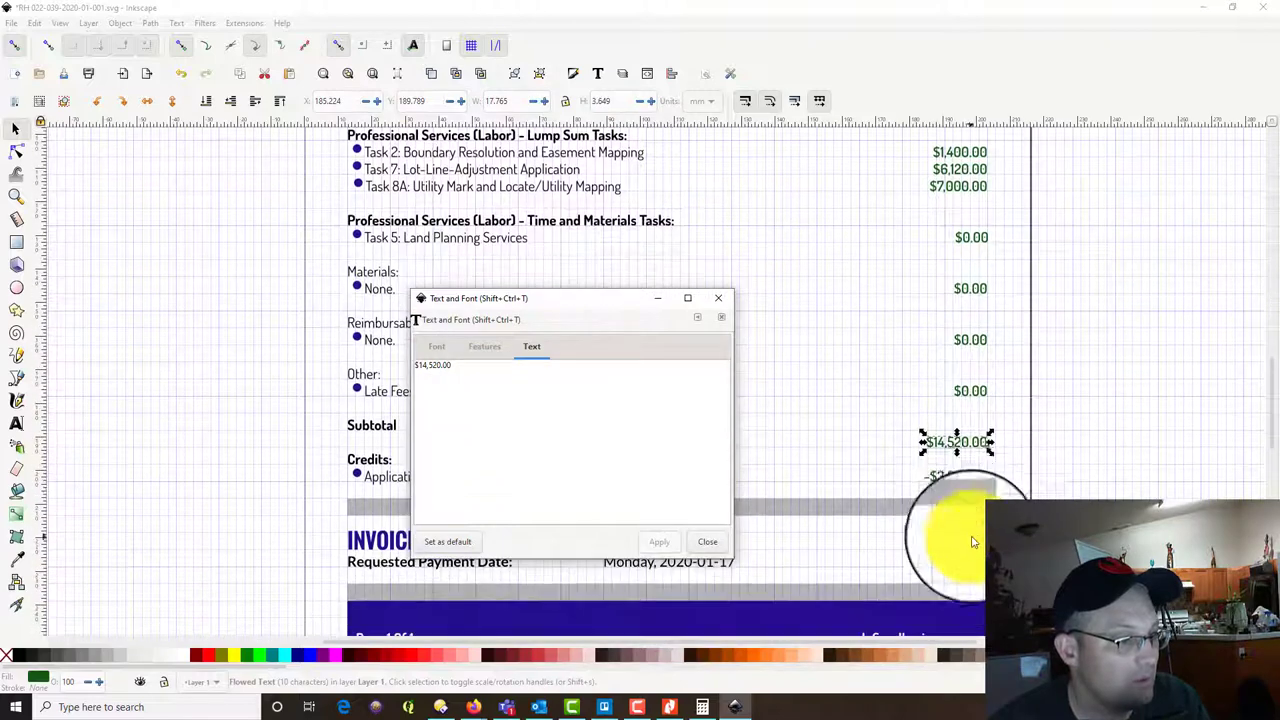
scroll(955, 478, up, 1)
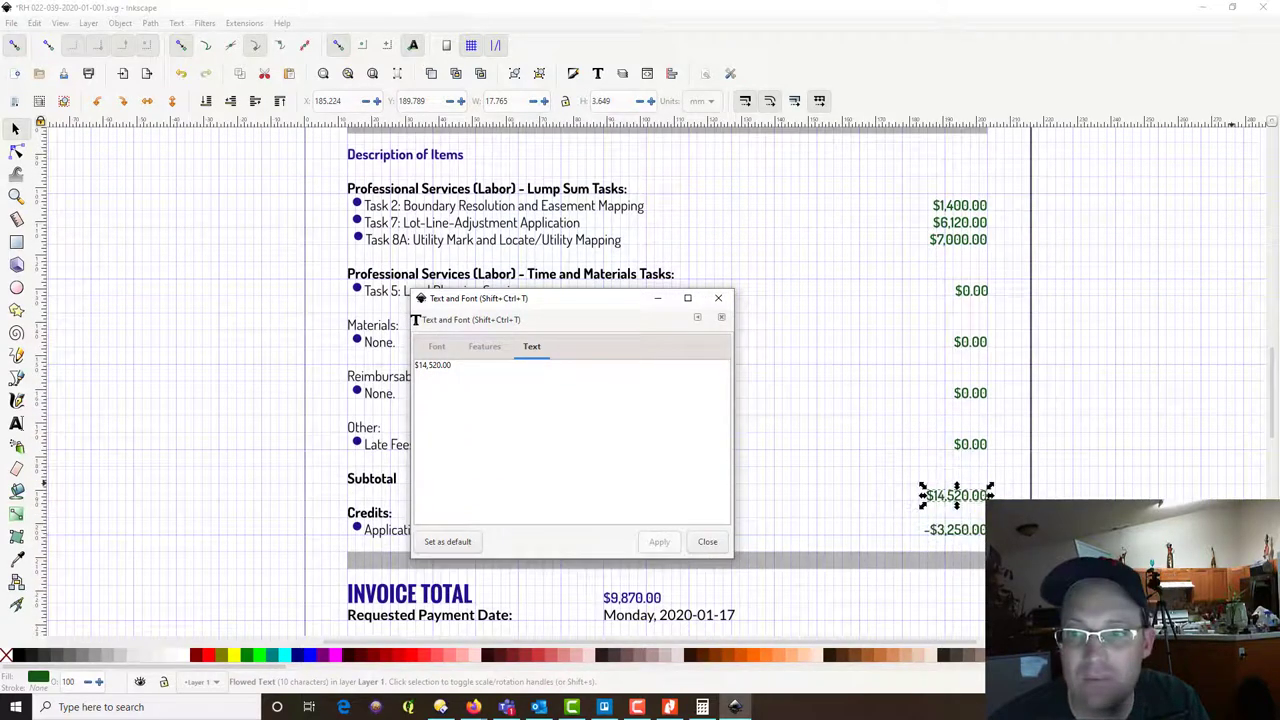
key(plus)
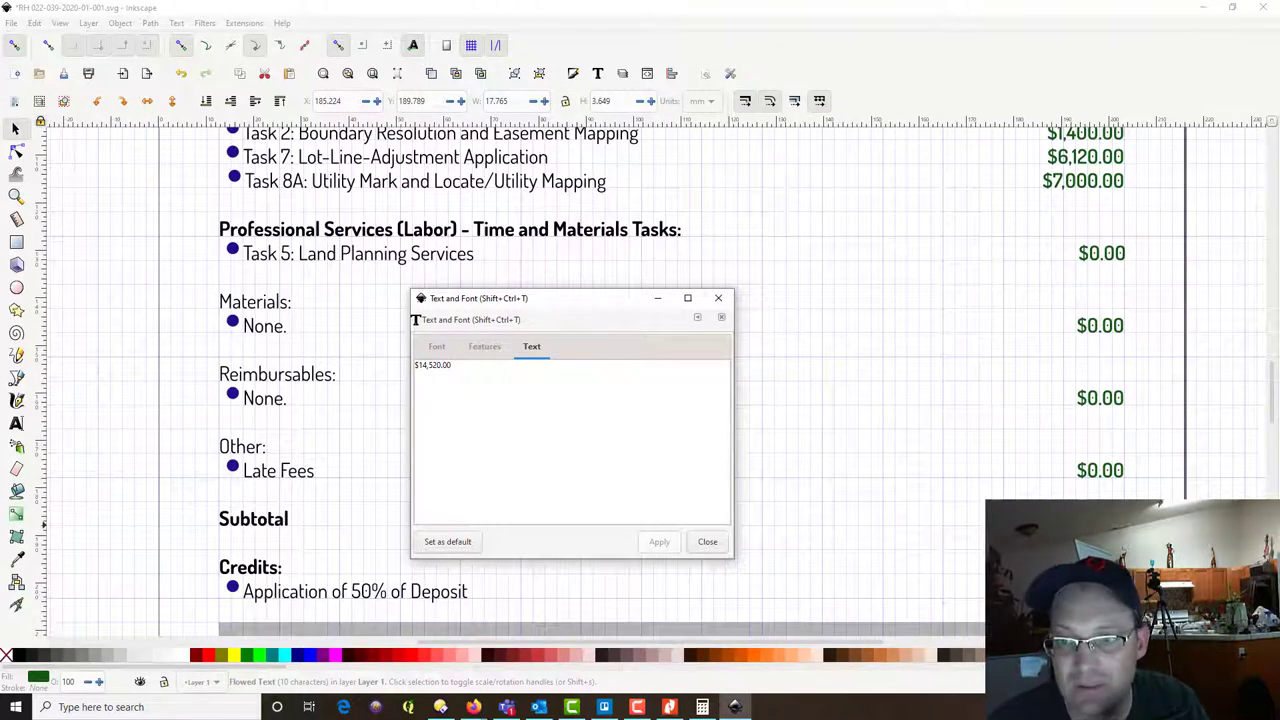
key(alt+Tab)
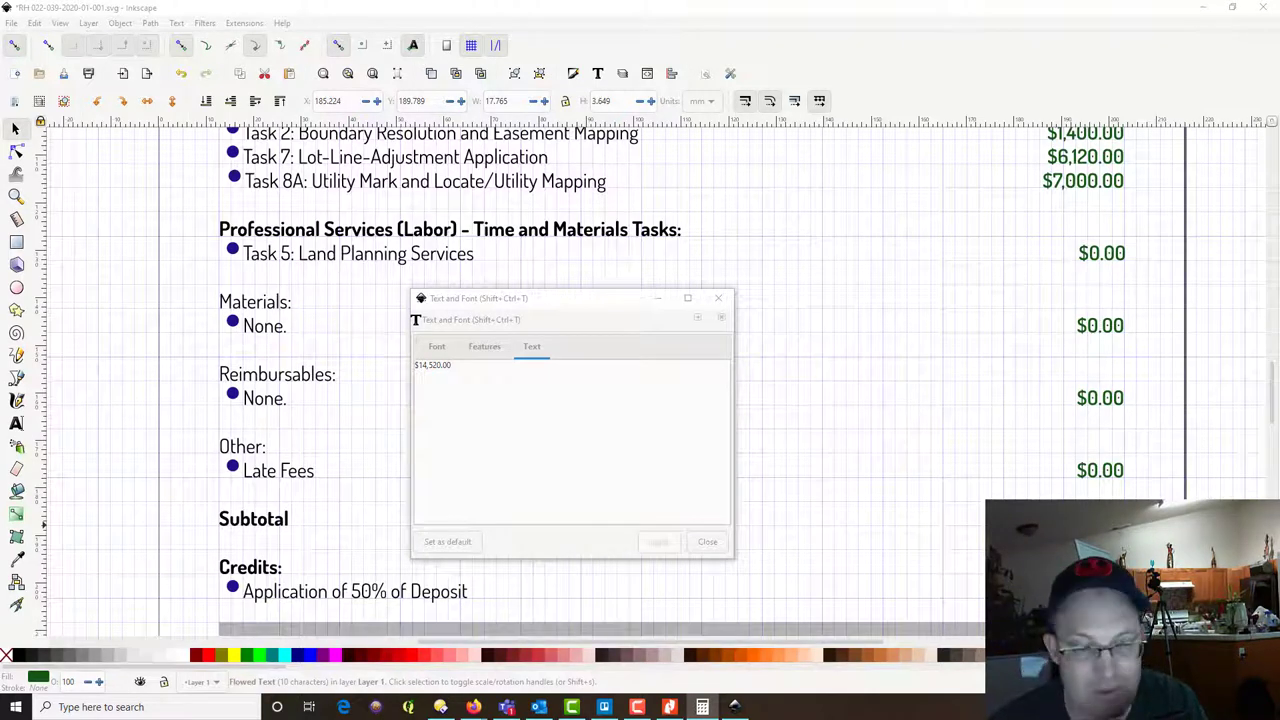
scroll(1086, 480, down, 4)
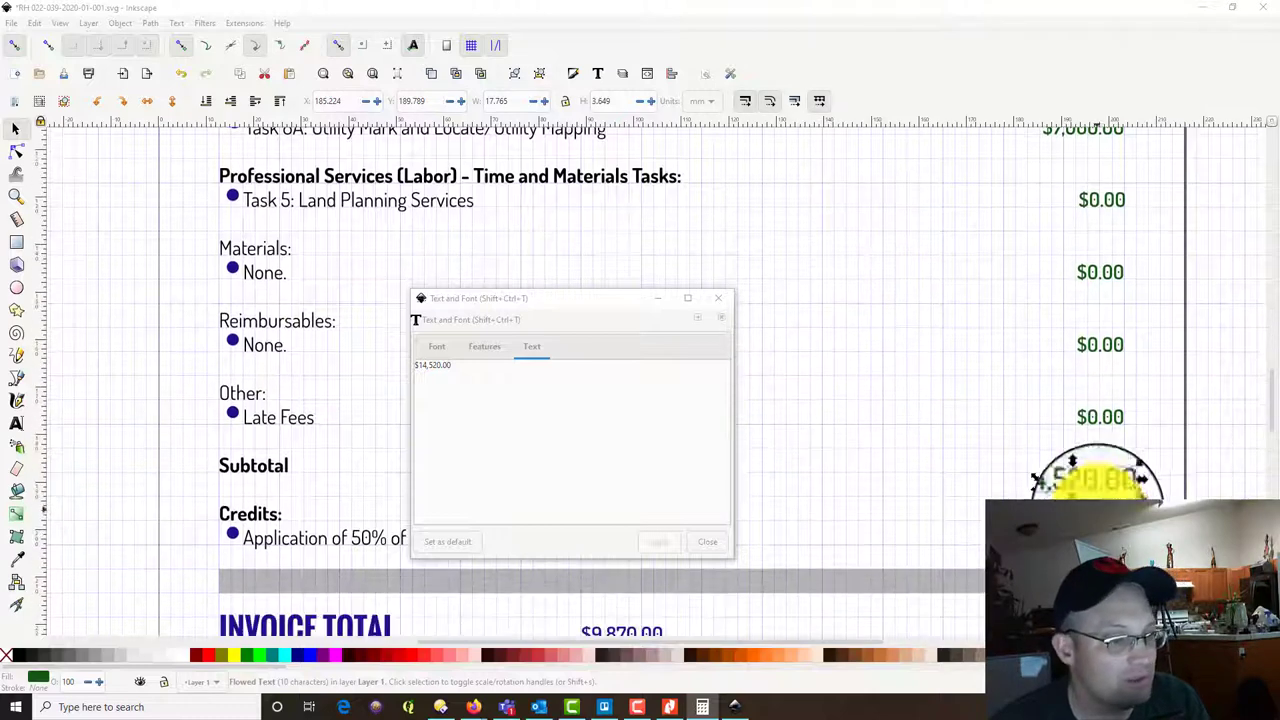
drag(606, 300, 554, 224)
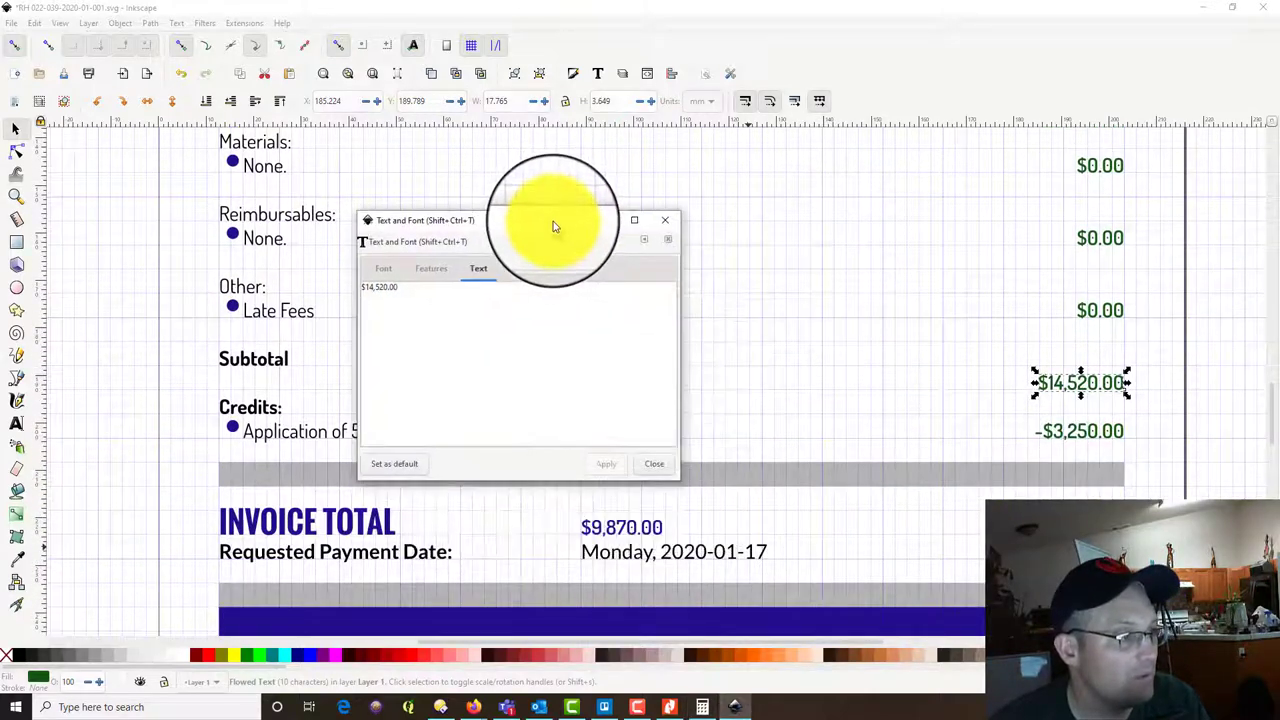
click(628, 528)
click(363, 287)
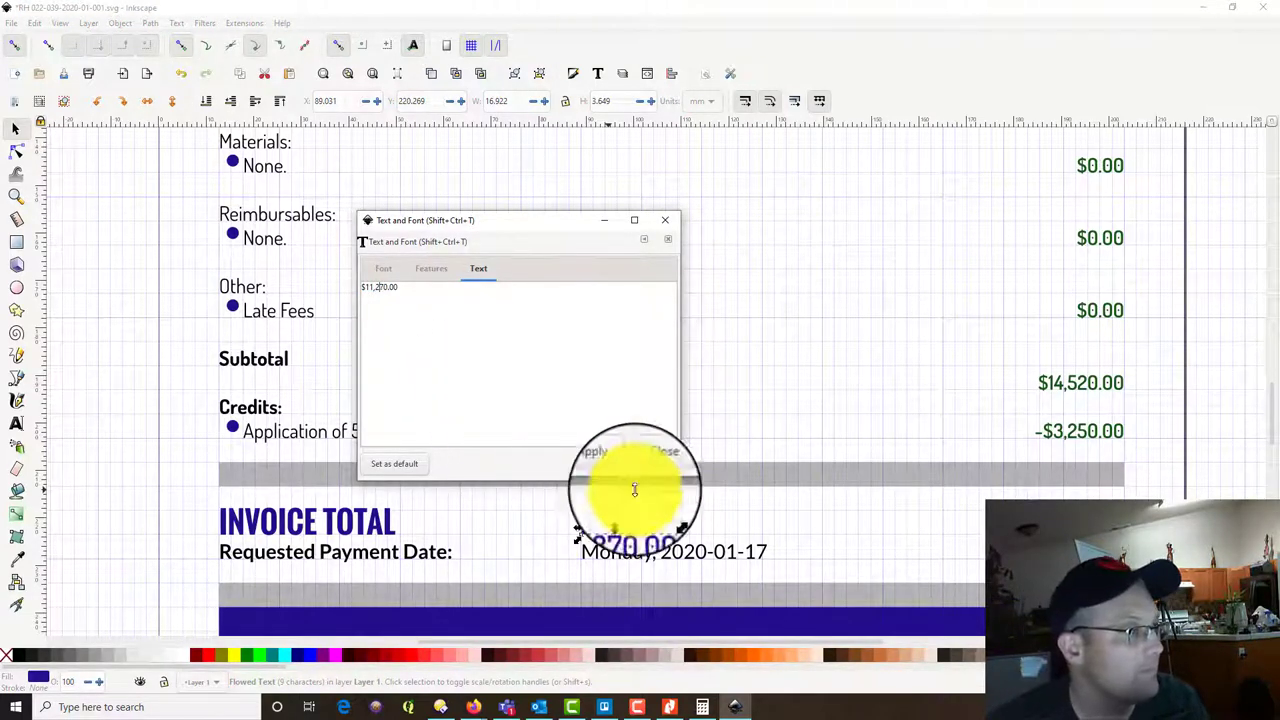
click(606, 463)
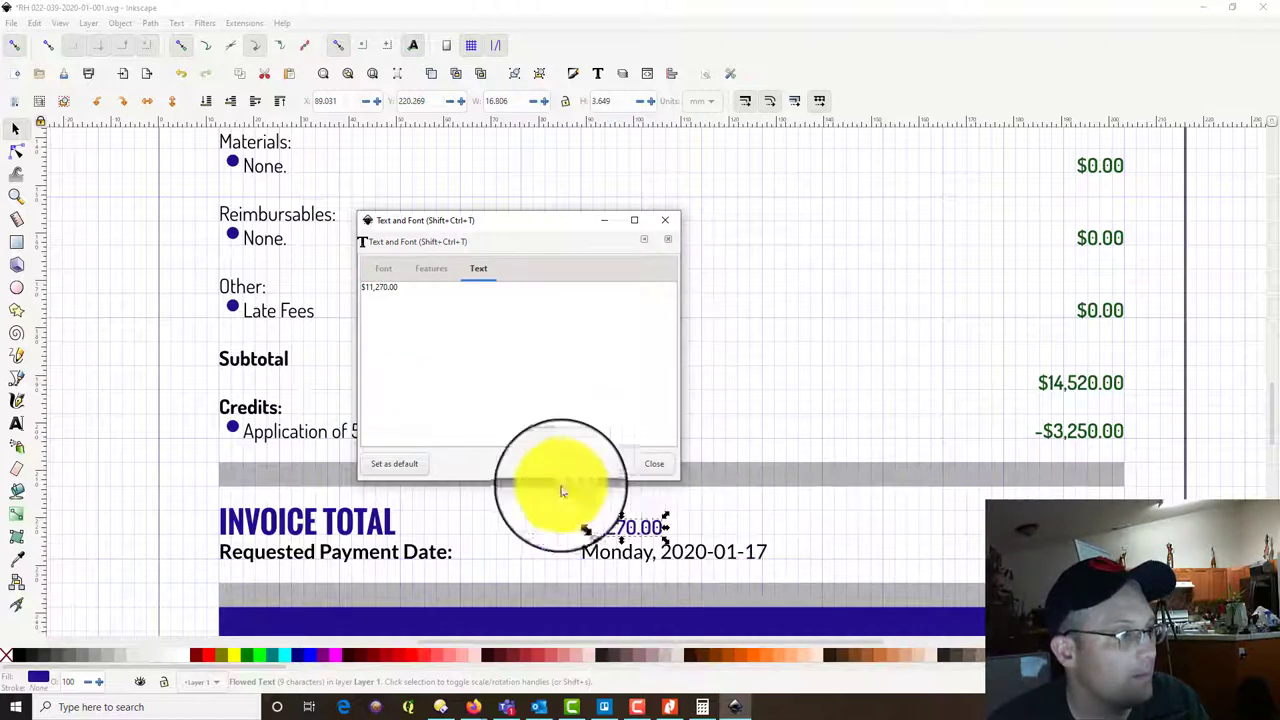
Set the Requested Payment Date to "Monday, 2020-02-10" and close the text editing dialog.
click(670, 552)
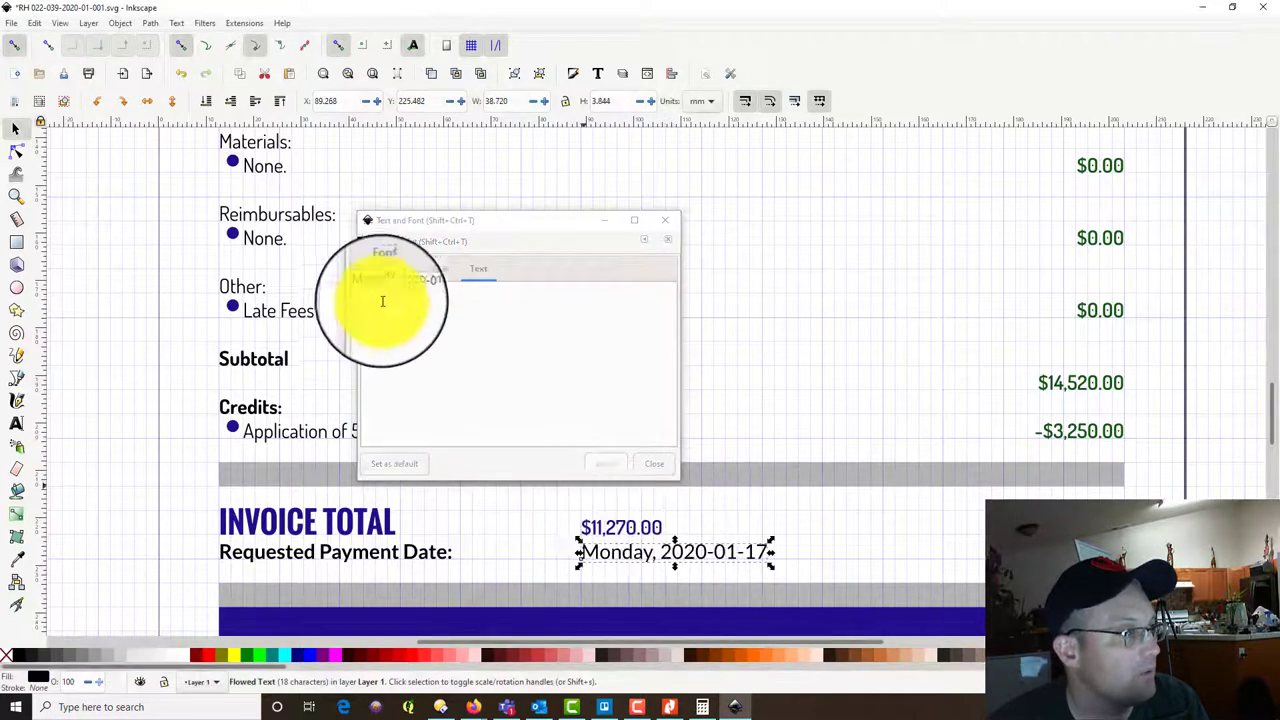
click(428, 287)
drag(430, 287, 442, 289)
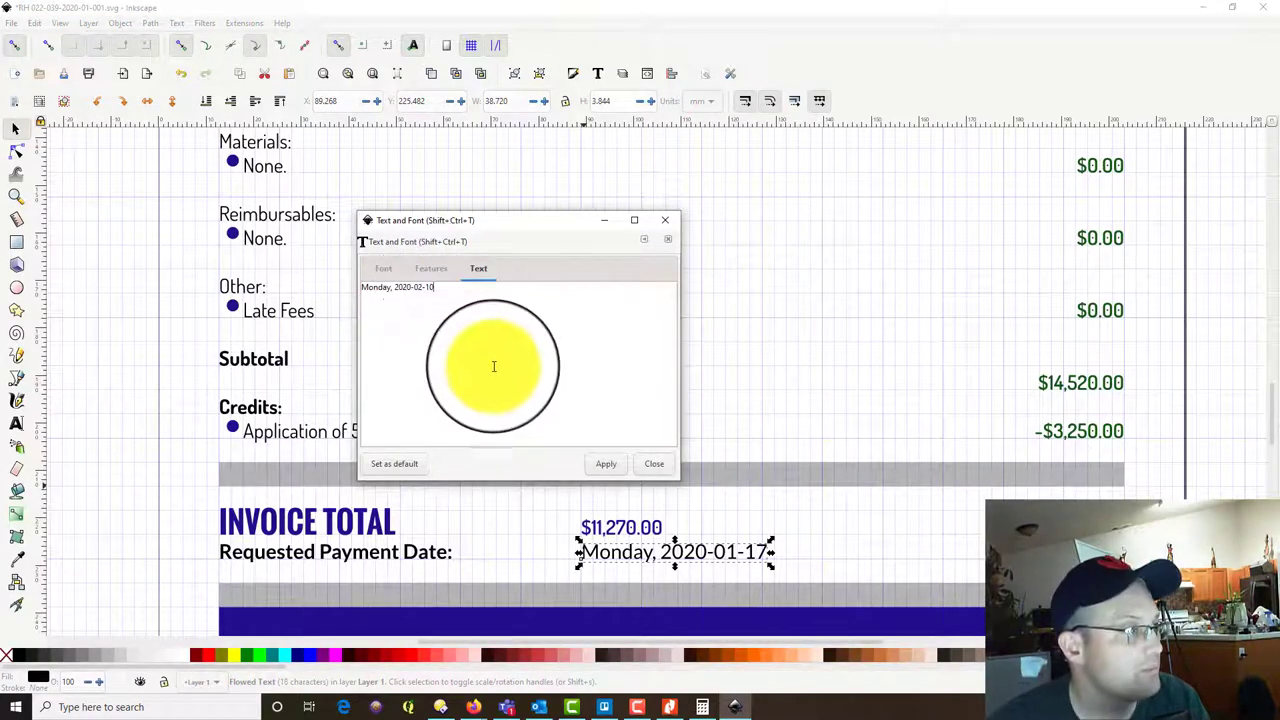
click(608, 463)
click(667, 470)
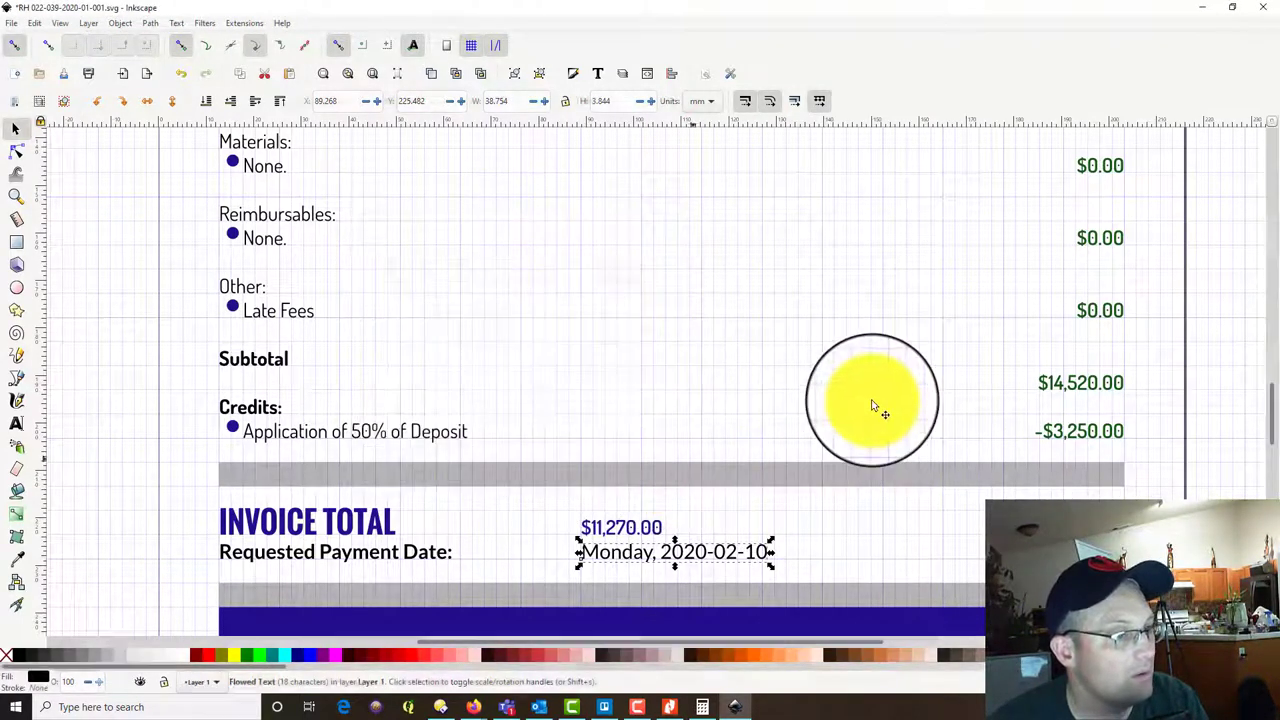
click(870, 425)
Look over the whole RH invoice page and save the updated SVG document.
ctrl+scroll(945, 347, down, 1)
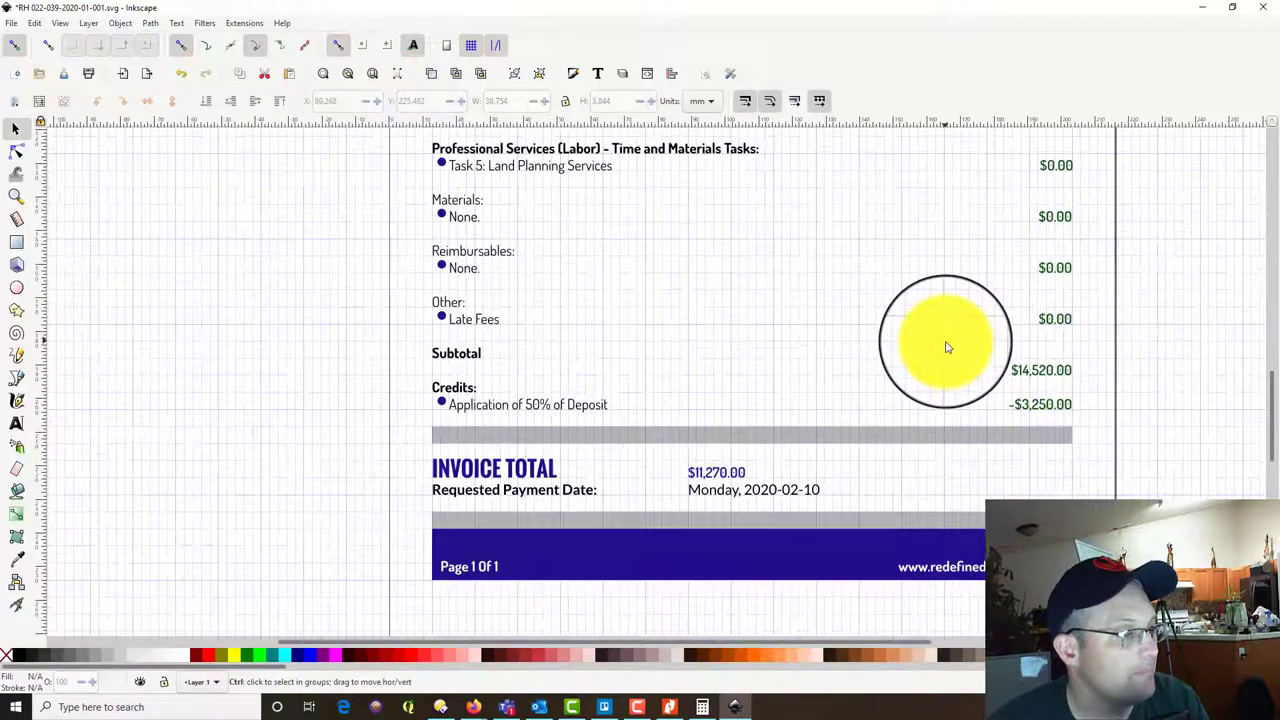
scroll(977, 357, up, 10)
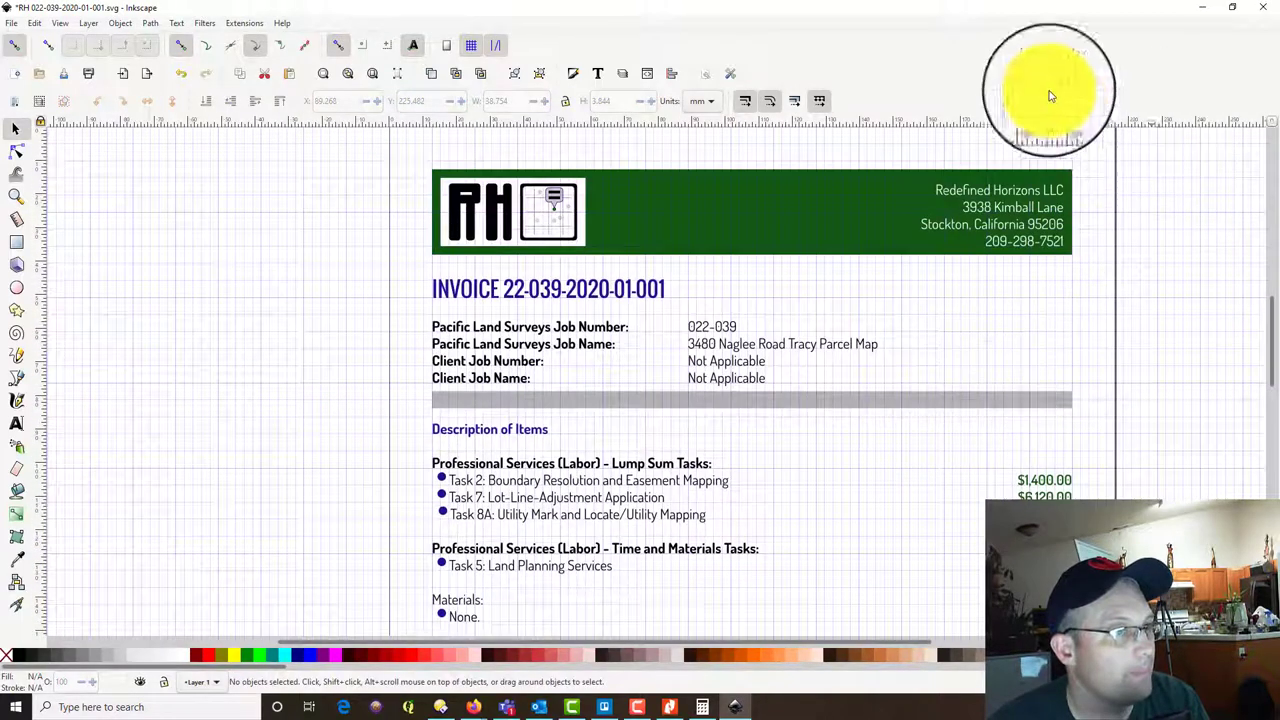
click(372, 74)
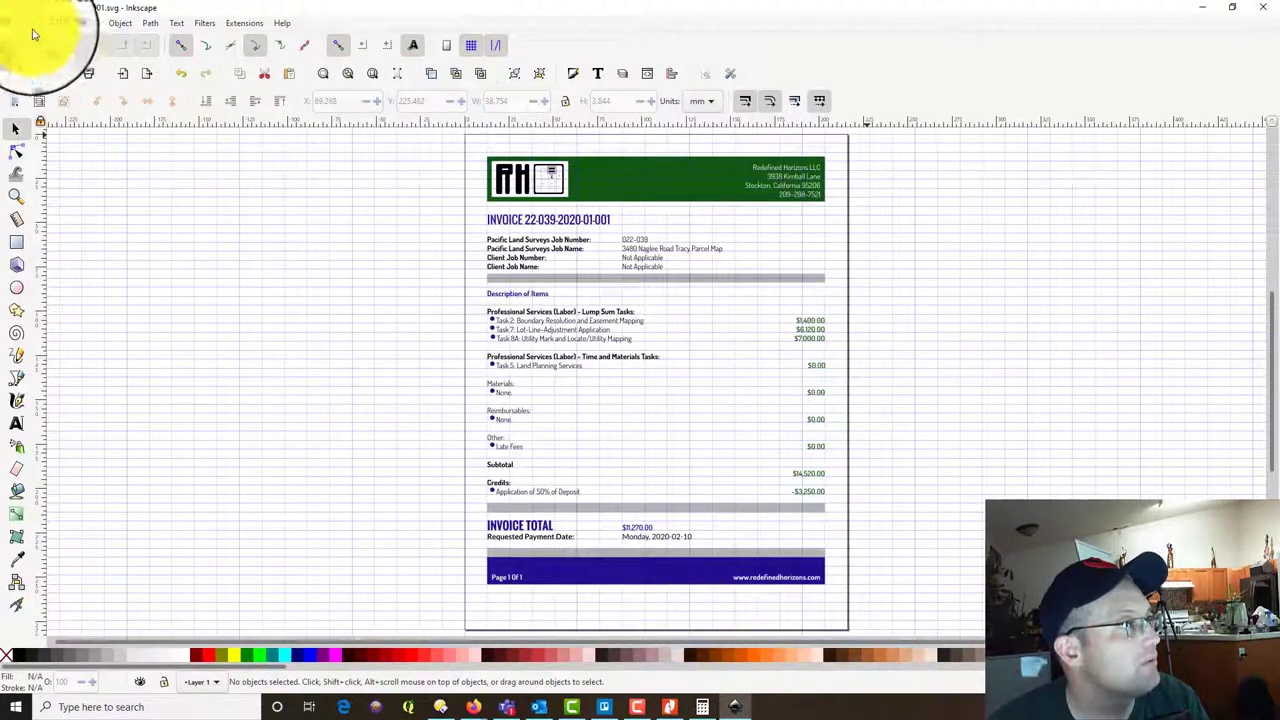
click(11, 22)
click(57, 110)
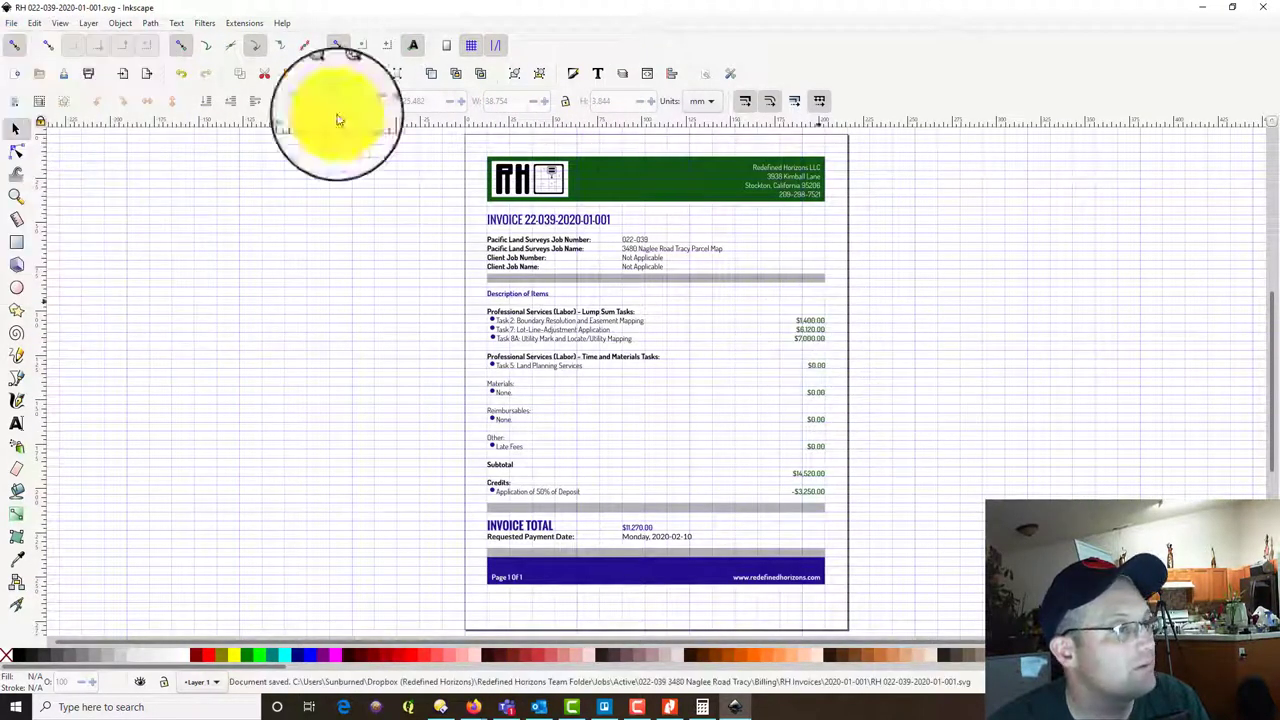
click(11, 23)
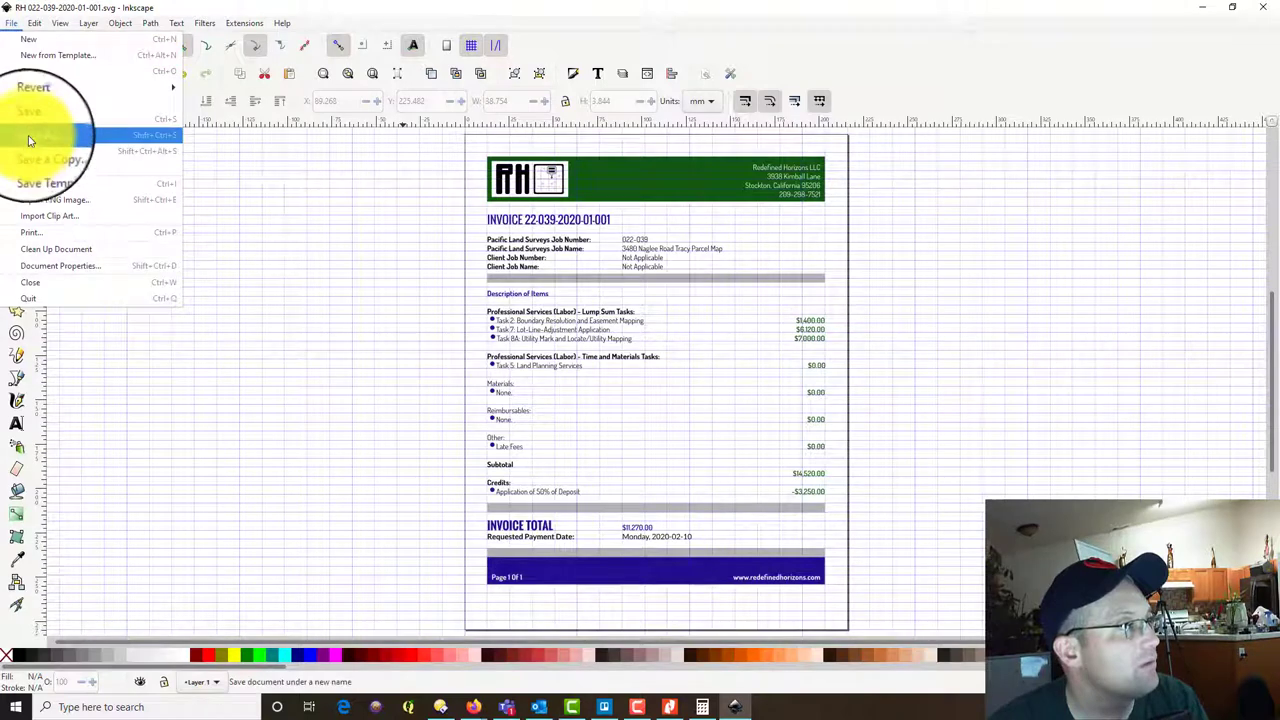
click(29, 135)
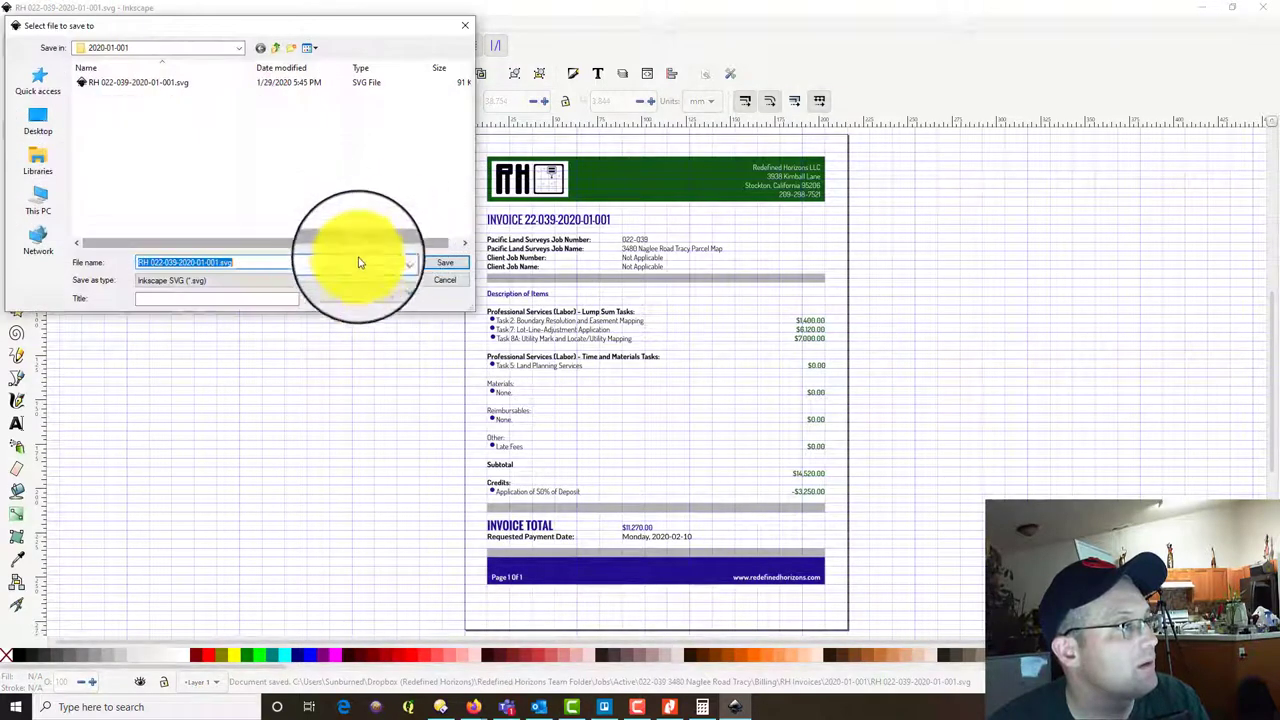
click(337, 281)
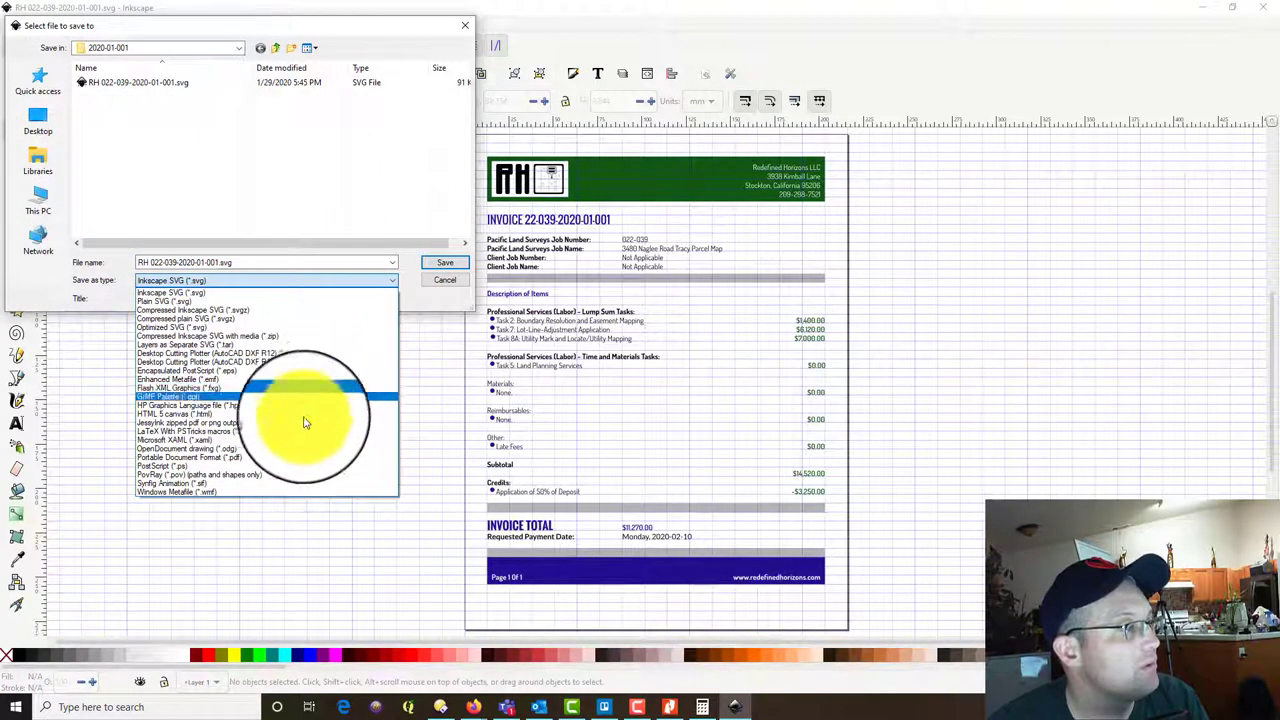
click(289, 458)
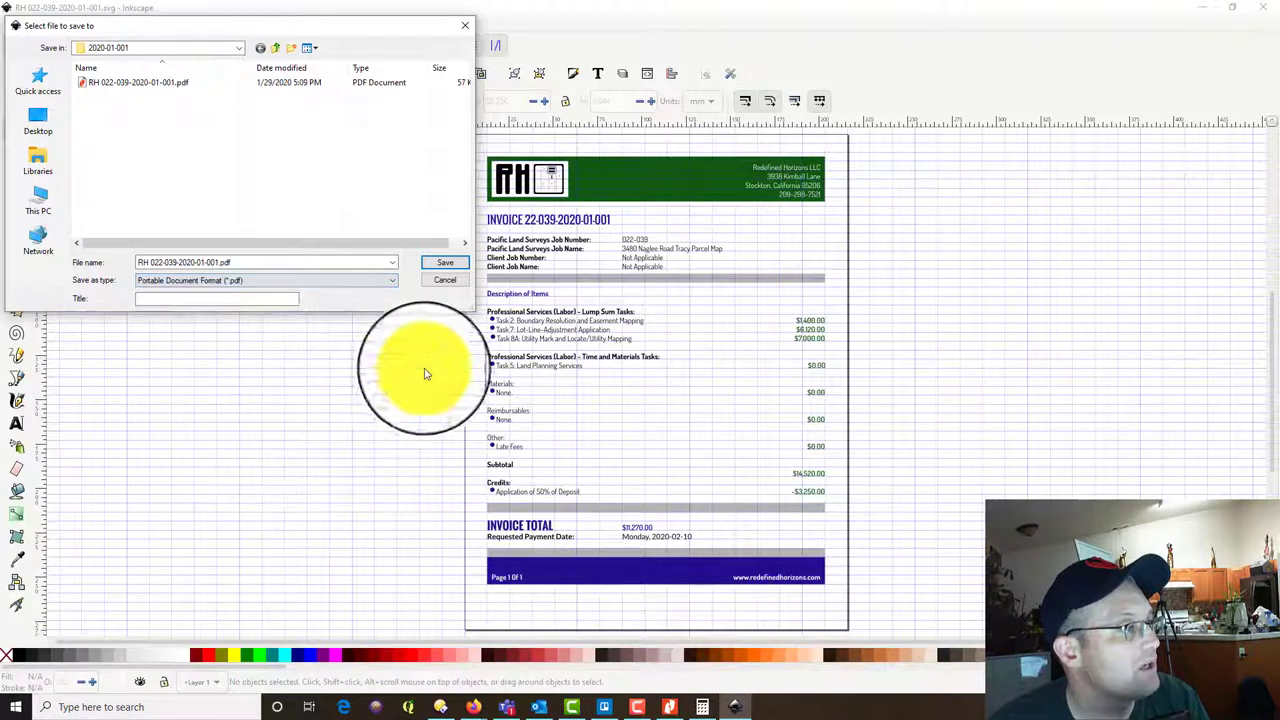
click(445, 262)
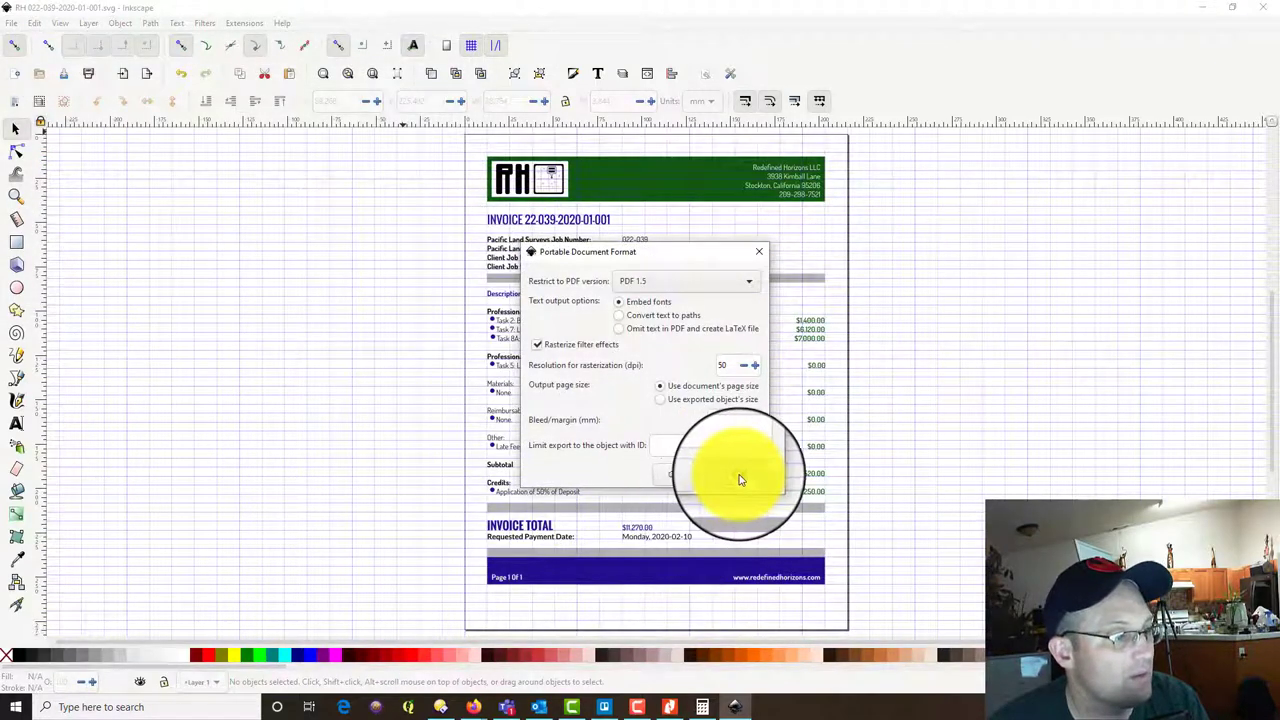
click(757, 508)
click(759, 428)
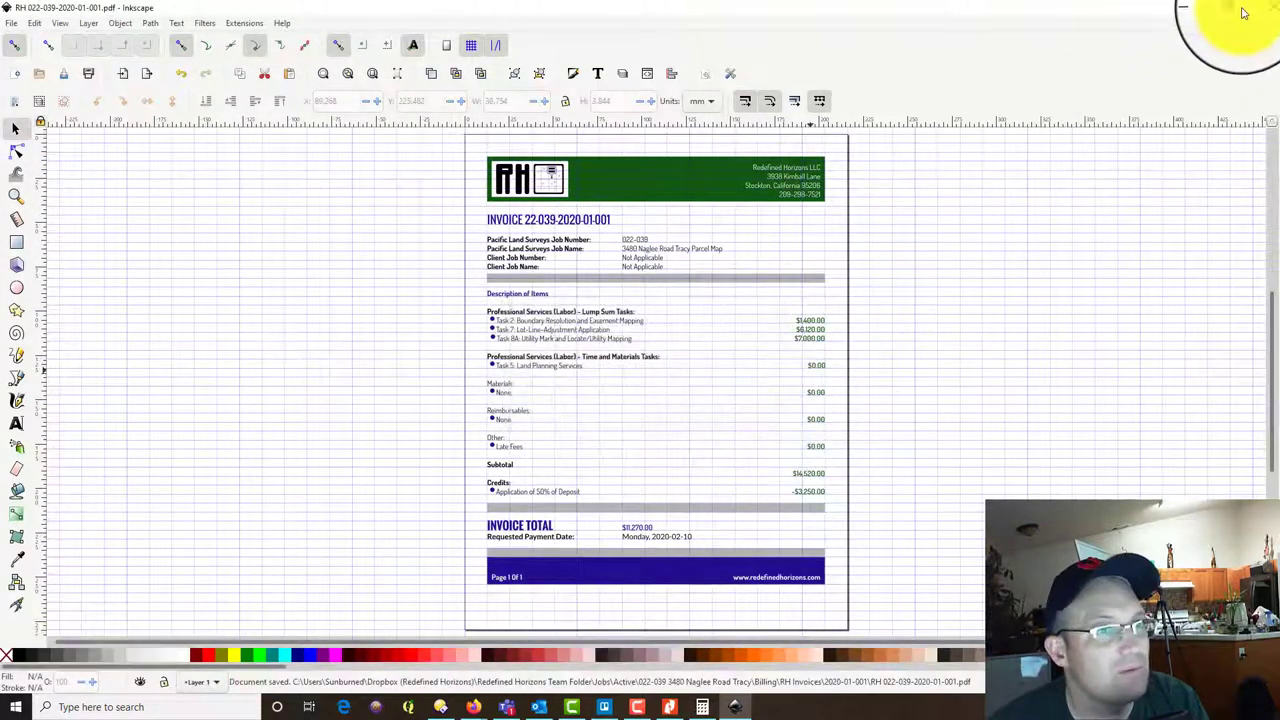
click(1262, 7)
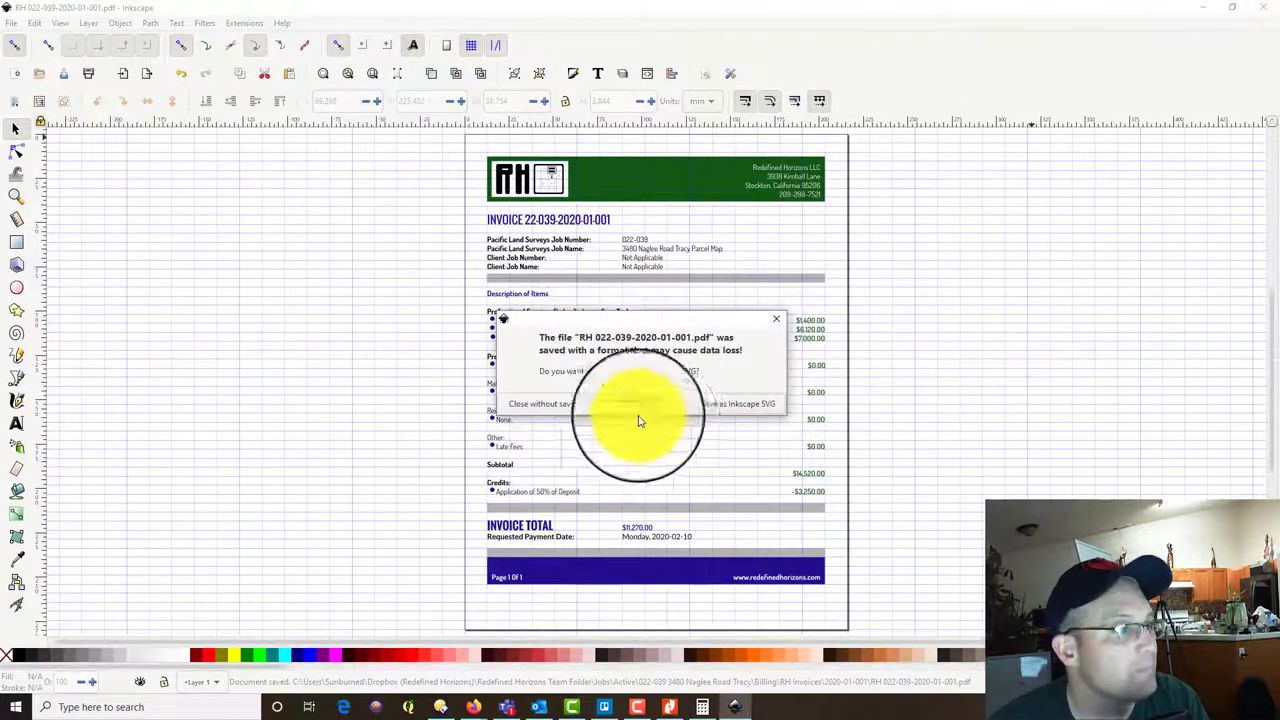
click(556, 404)
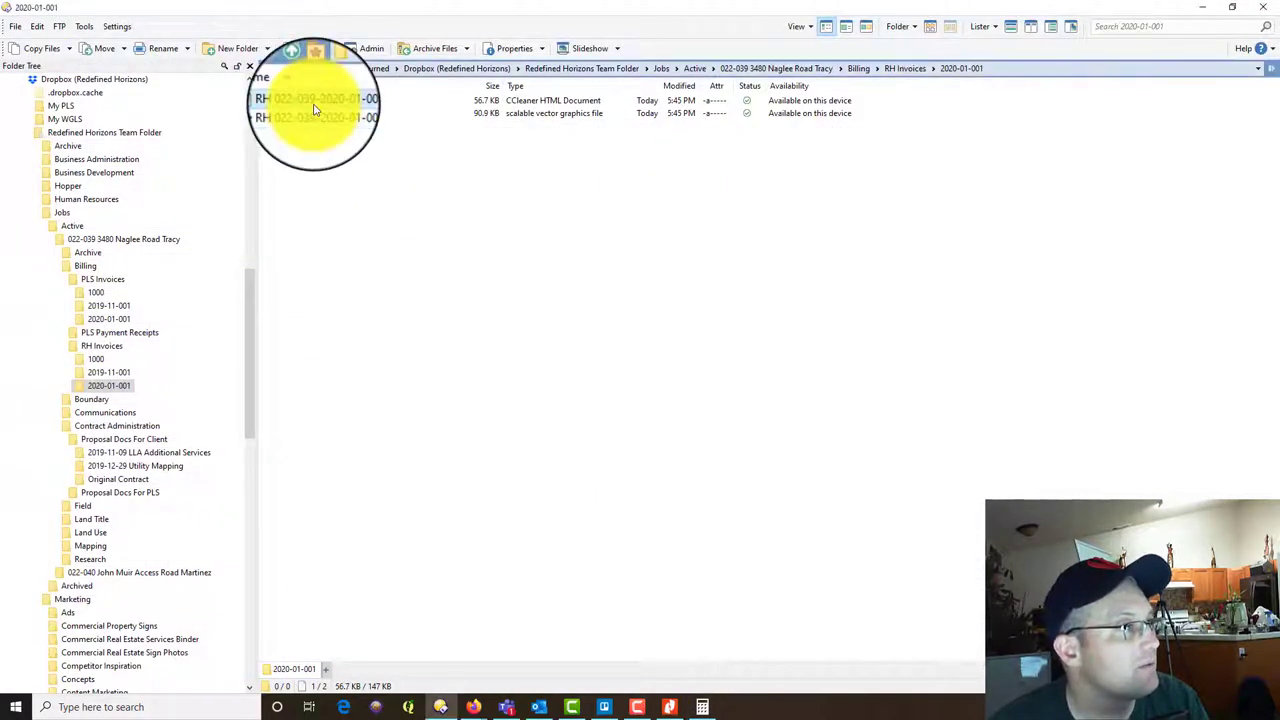
double_click(314, 100)
scroll(723, 423, up, 3)
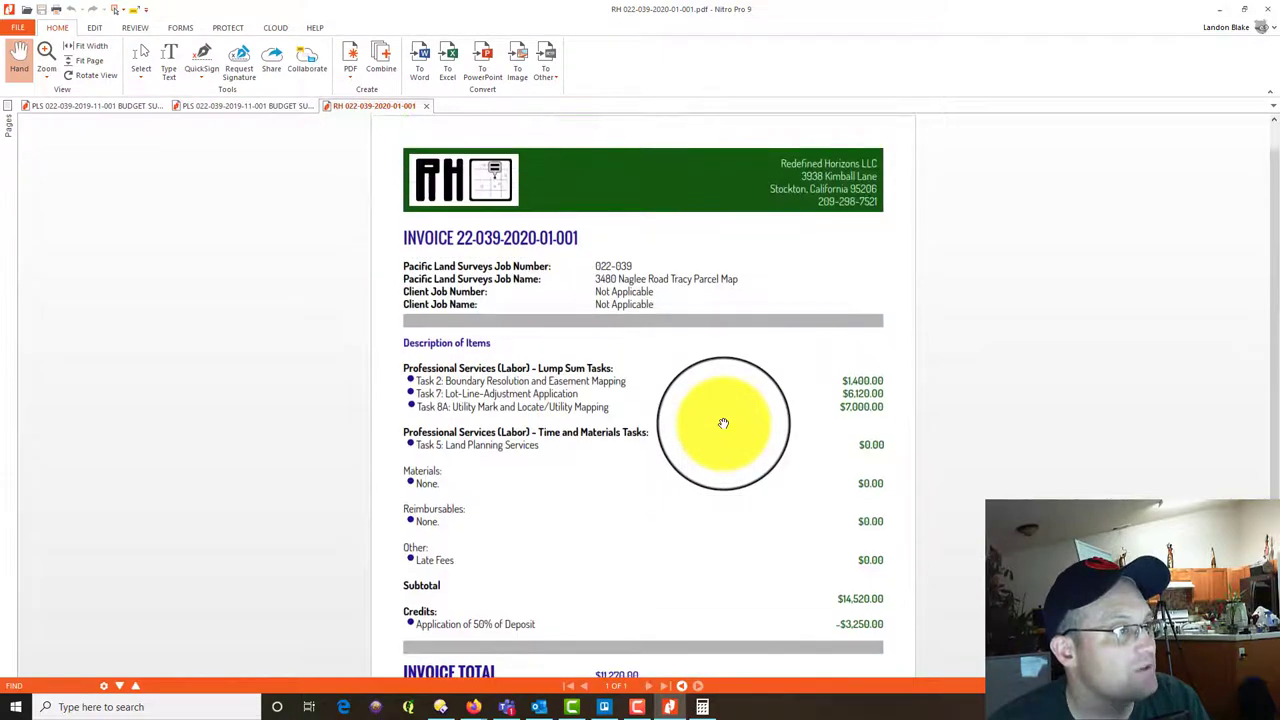
scroll(723, 423, down, 3)
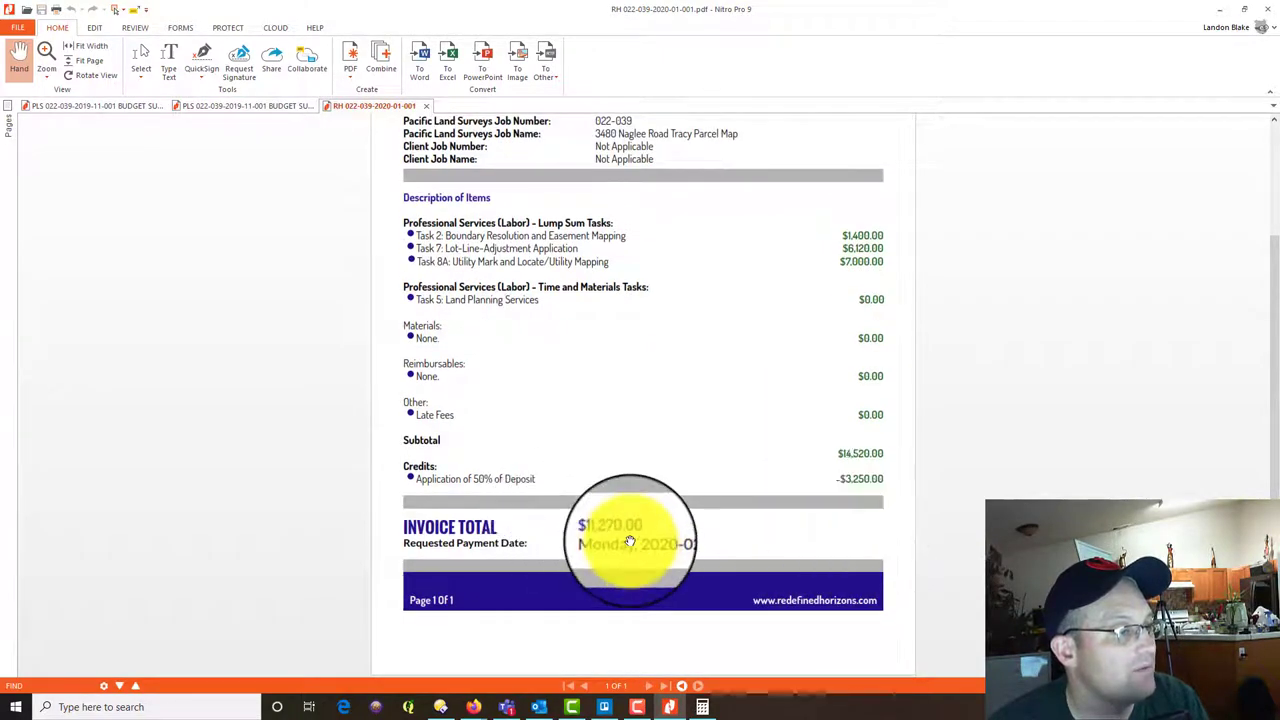
click(279, 108)
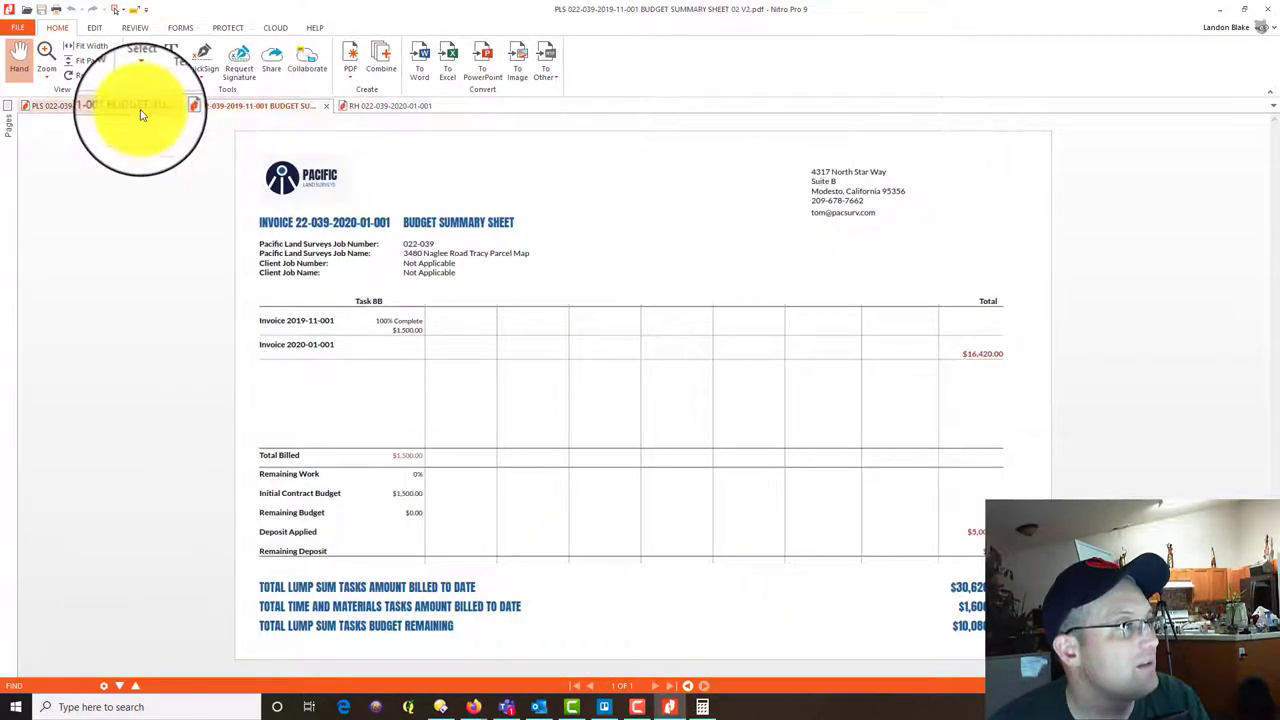
click(129, 106)
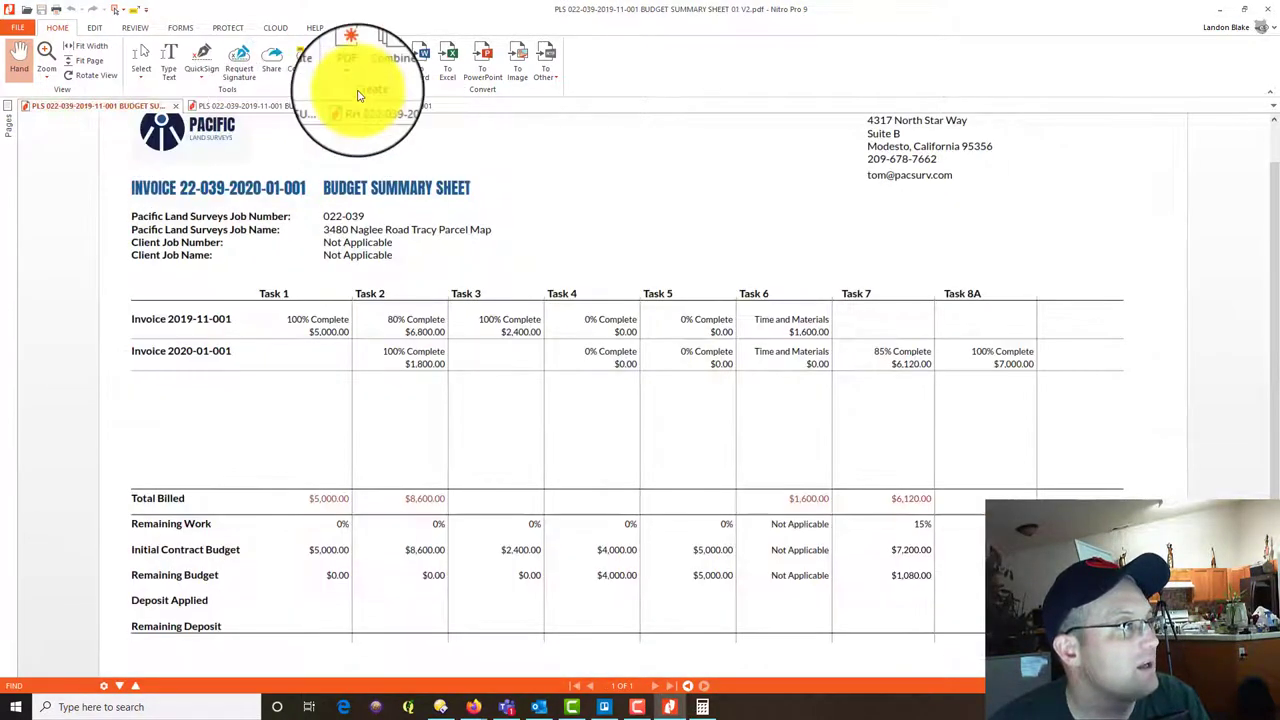
Open the MAIN INVOICE PDF from the PLS Invoices 2020-01-001 folder and compare it with the RH invoice and the second budget summary sheet.
click(440, 707)
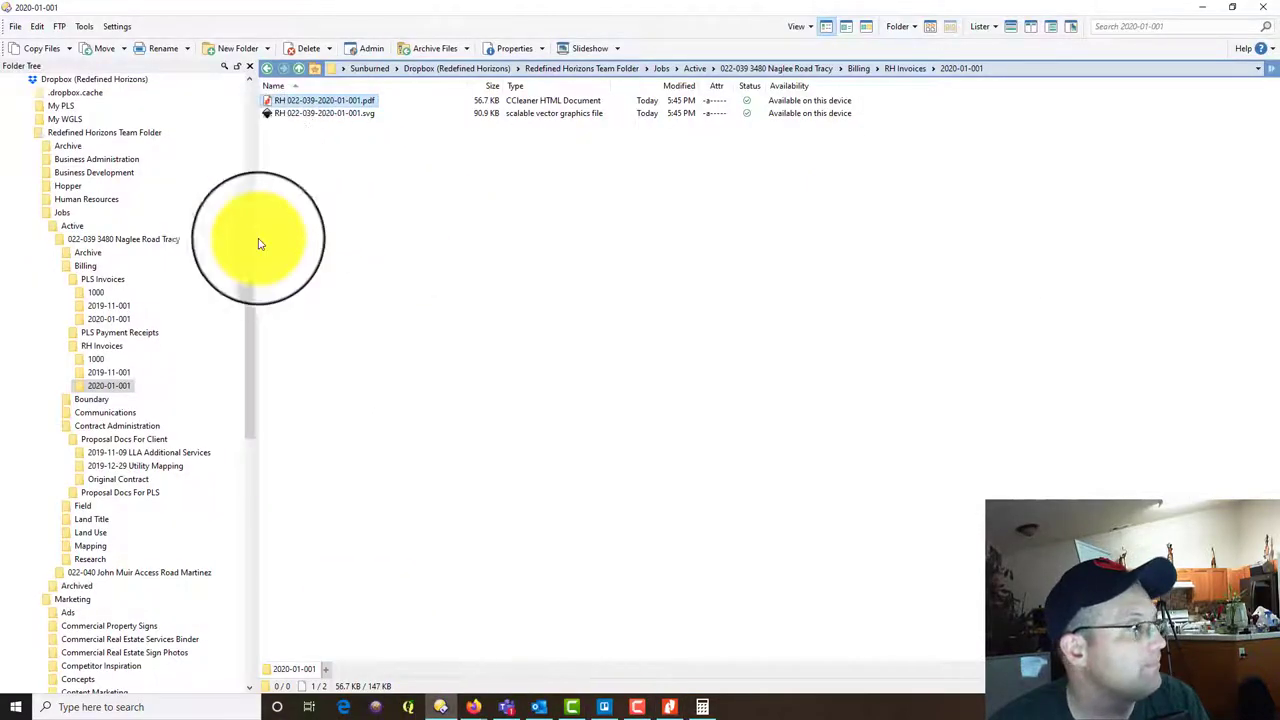
click(108, 318)
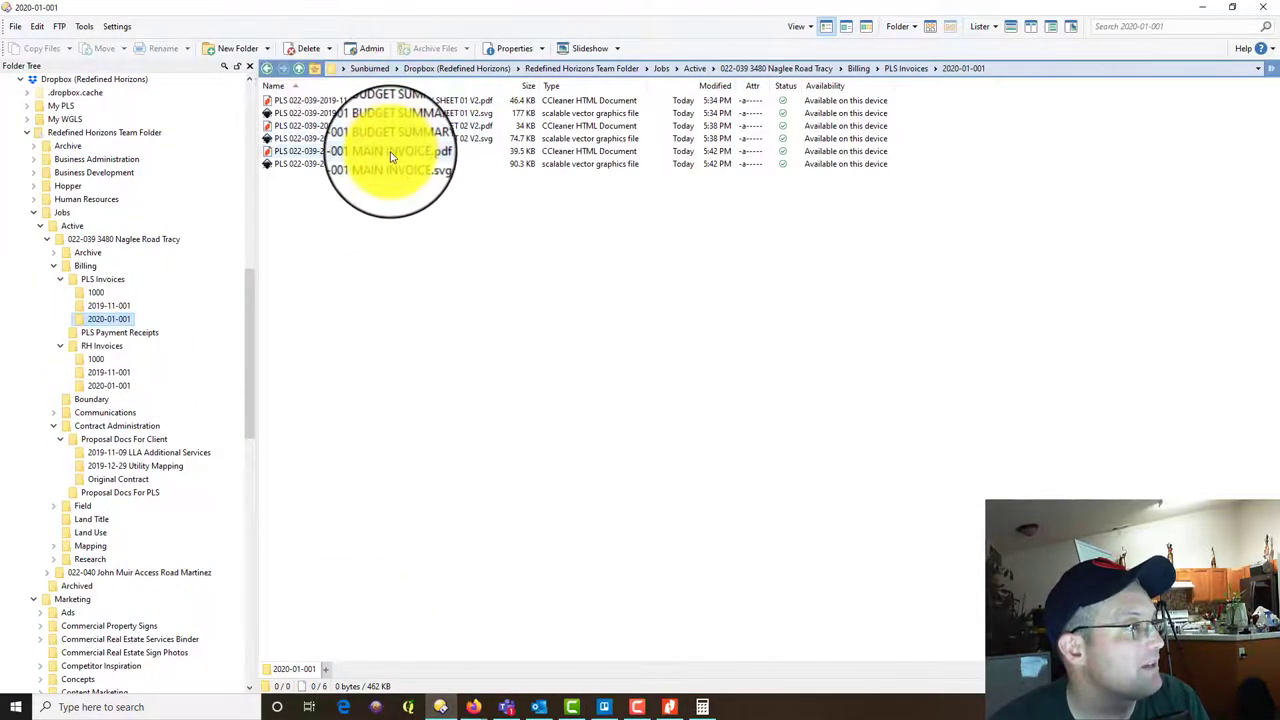
double_click(390, 155)
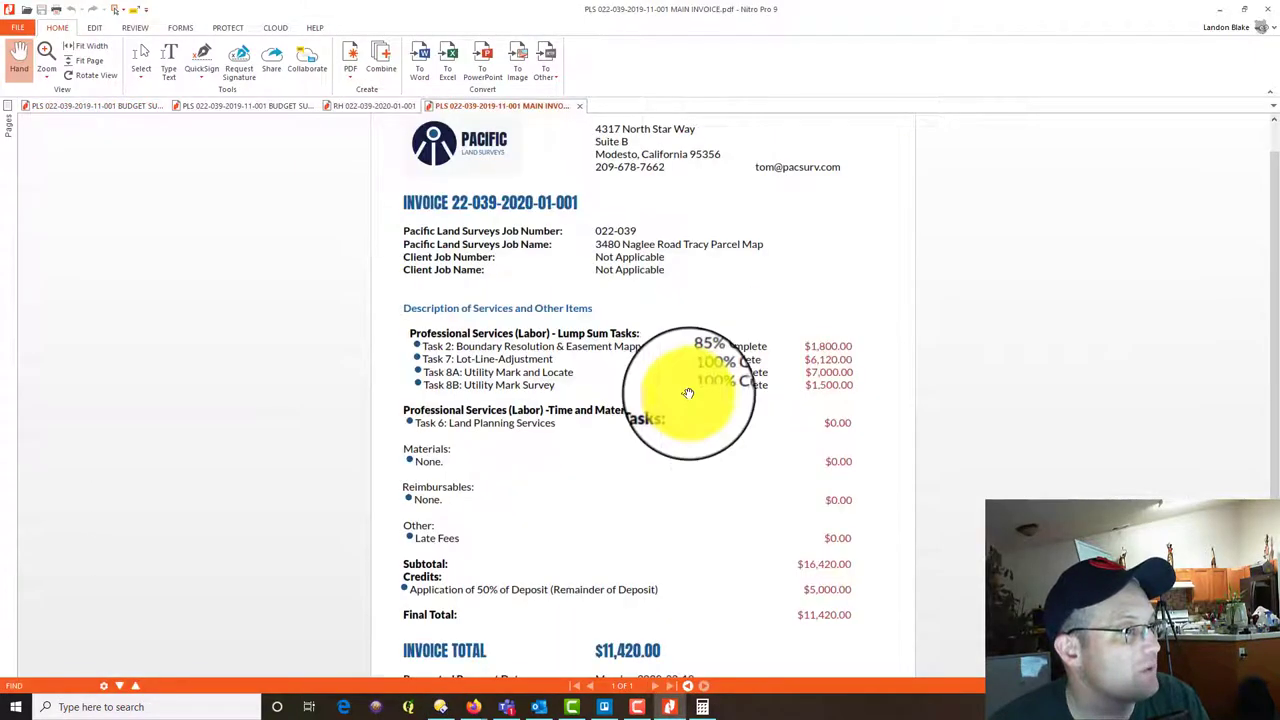
scroll(784, 481, down, 3)
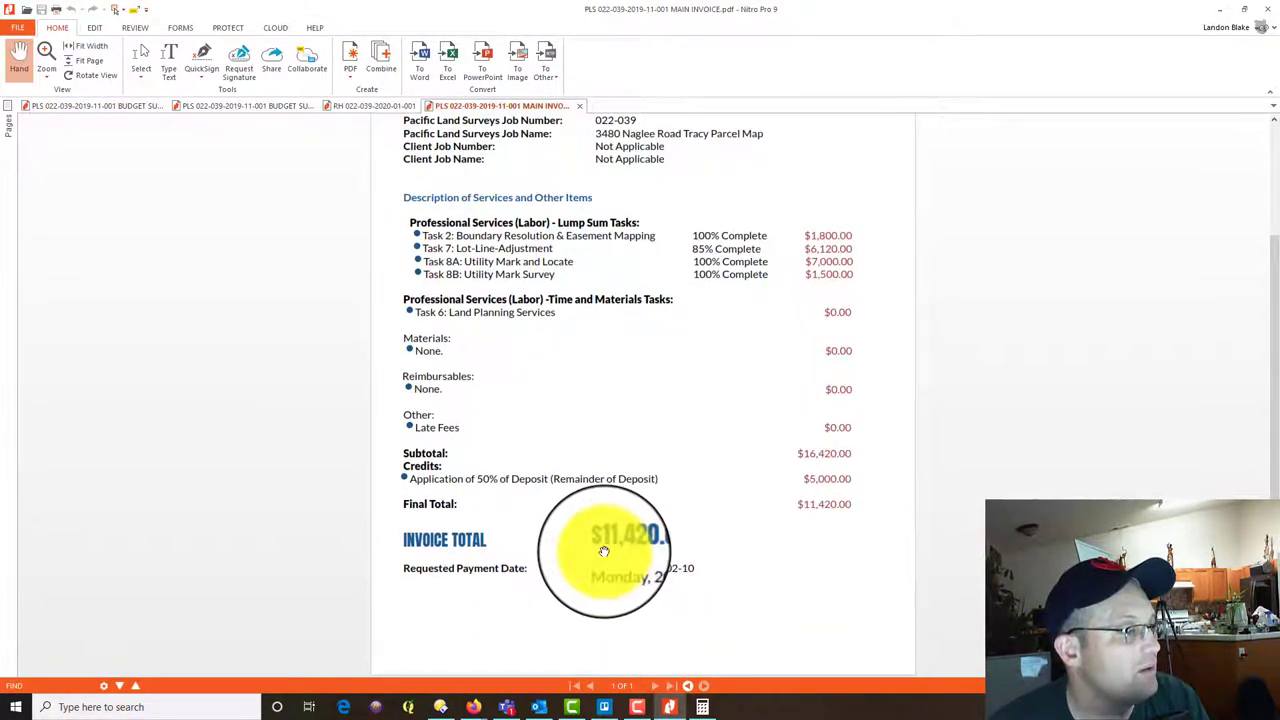
click(362, 107)
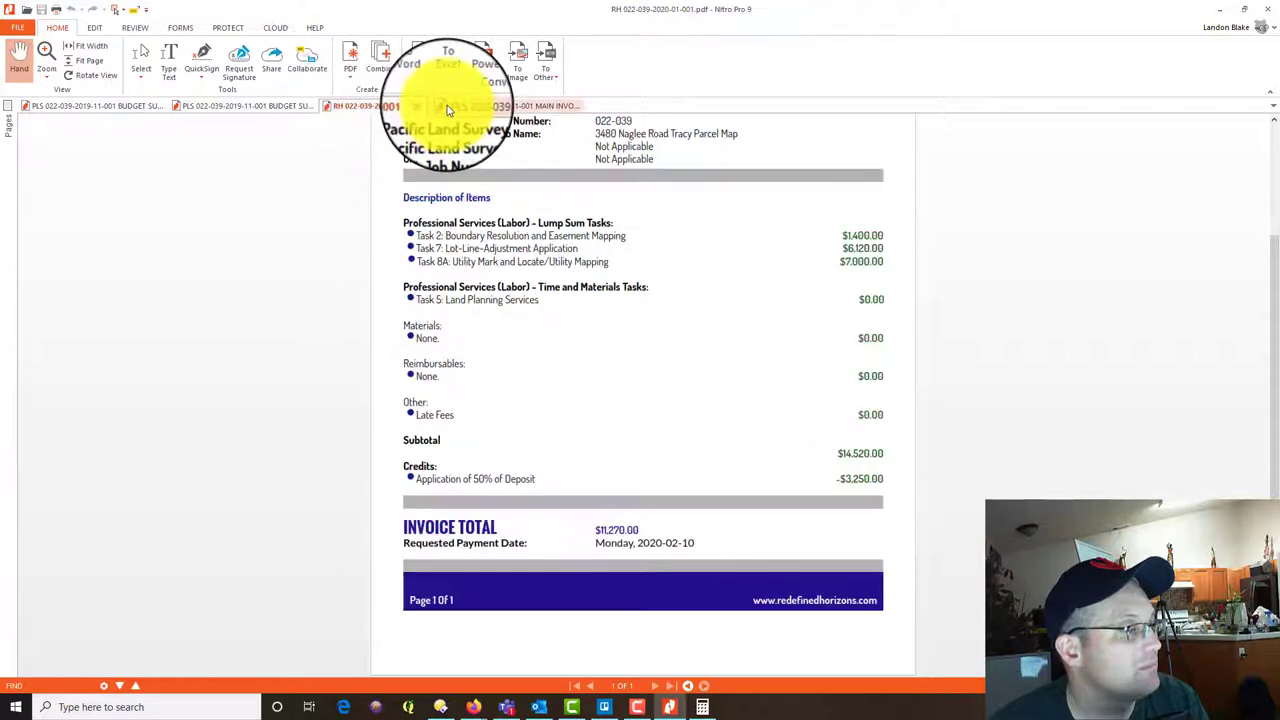
click(455, 108)
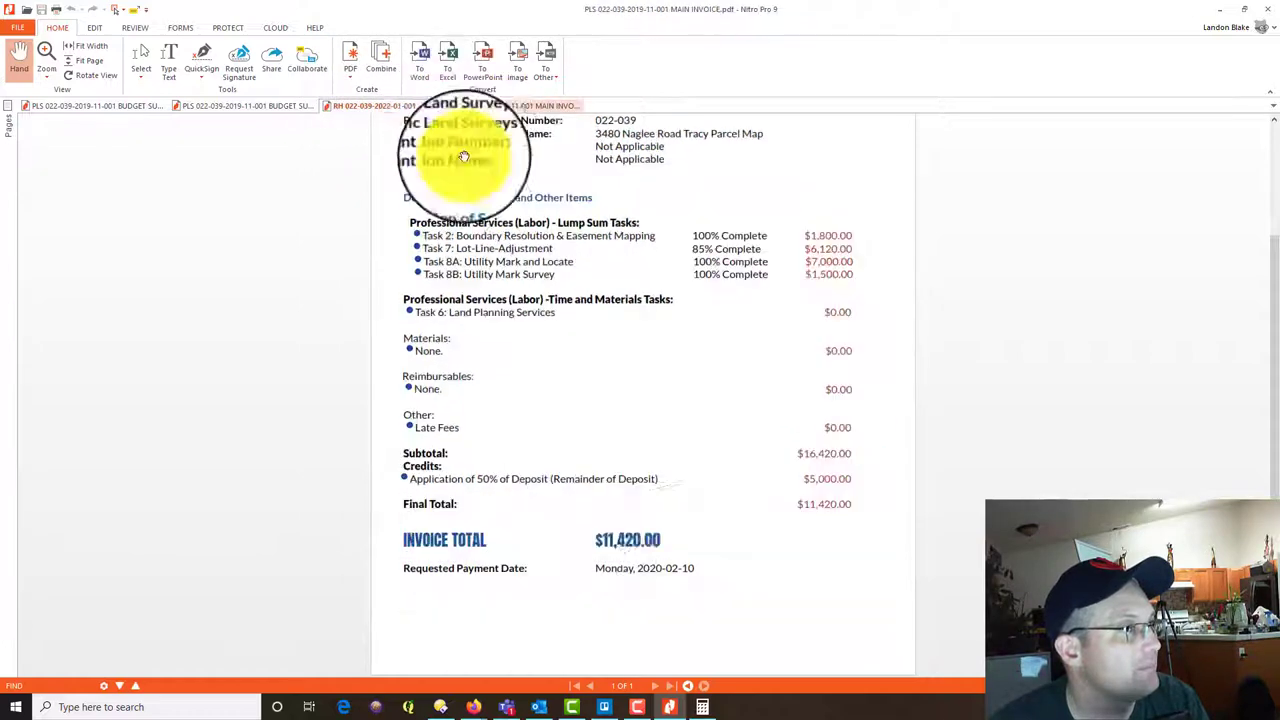
scroll(457, 243, up, 3)
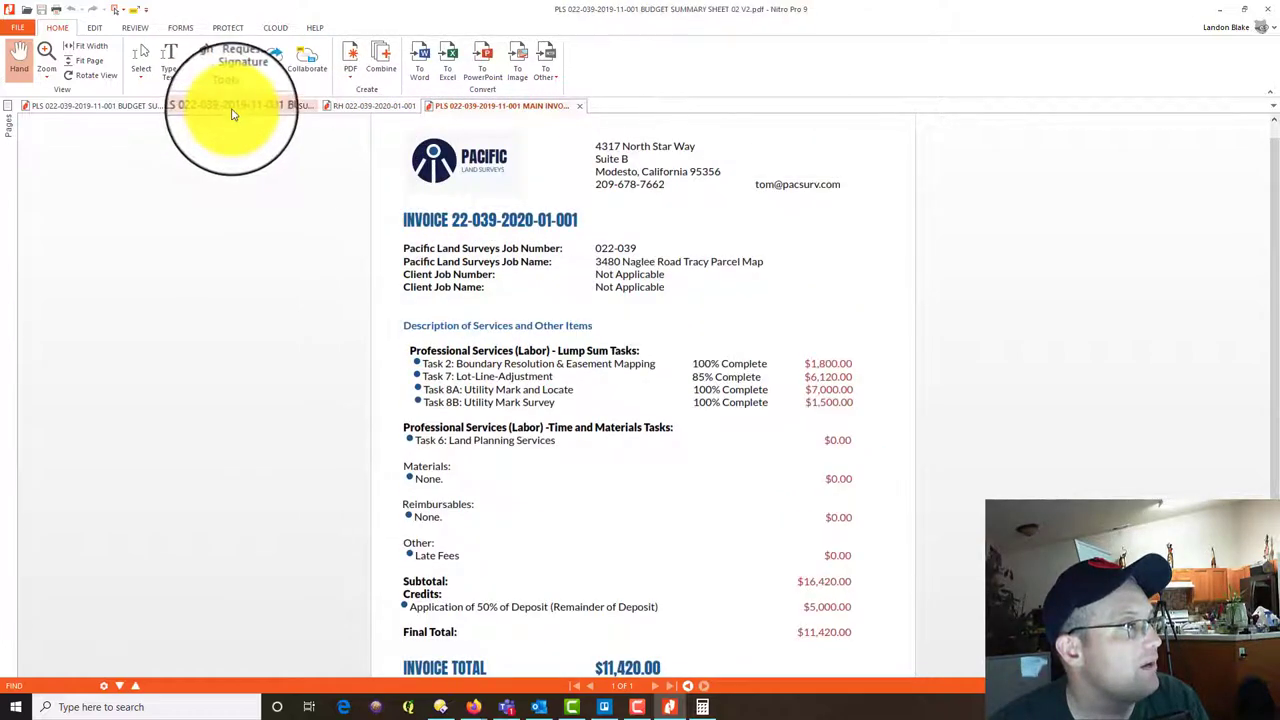
click(231, 108)
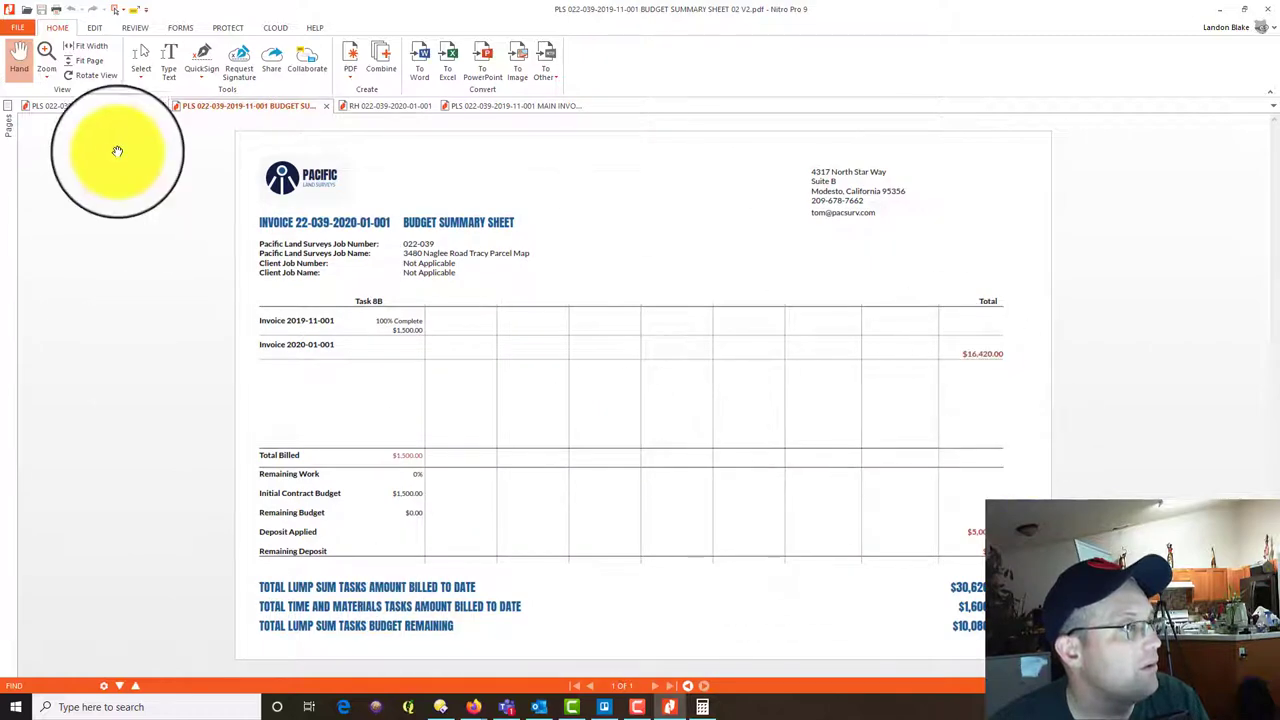
Review the task columns on budget summary sheet 01, the totals on sheet 02, and the amounts on the RH and main invoices.
click(108, 113)
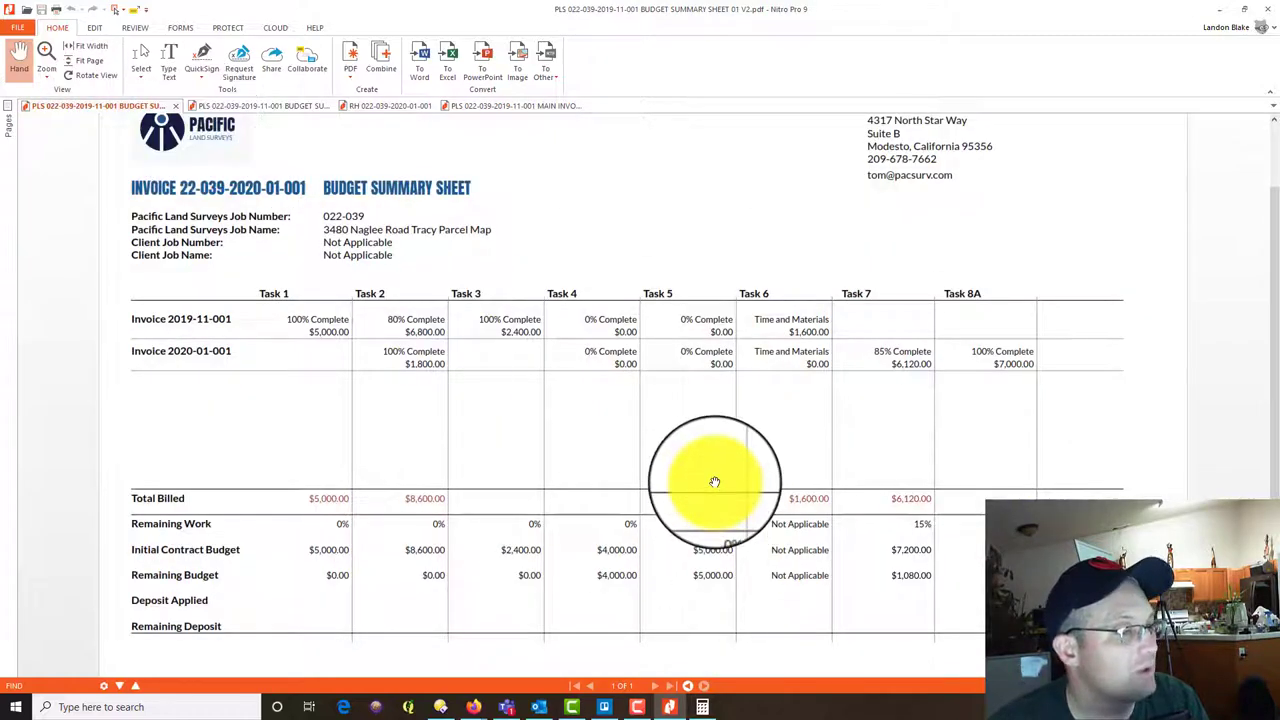
scroll(714, 486, down, 2)
scroll(1037, 433, up, 1)
scroll(1037, 433, up, 1)
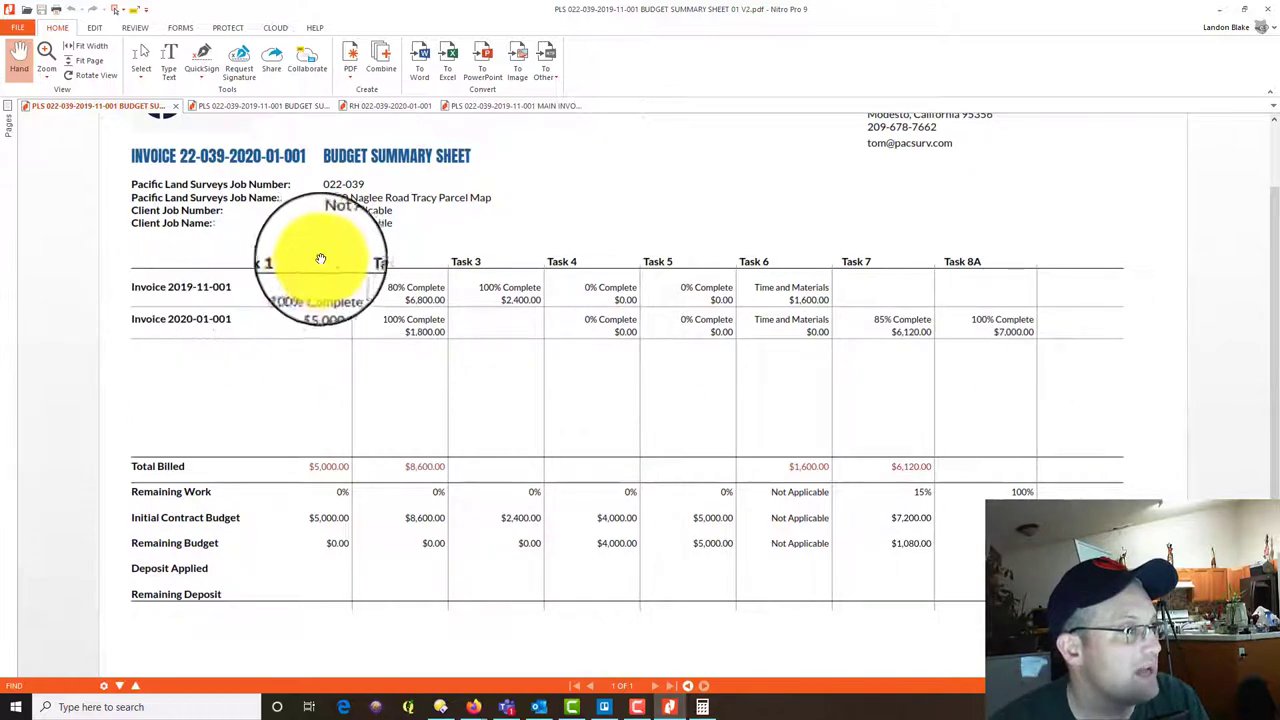
click(268, 106)
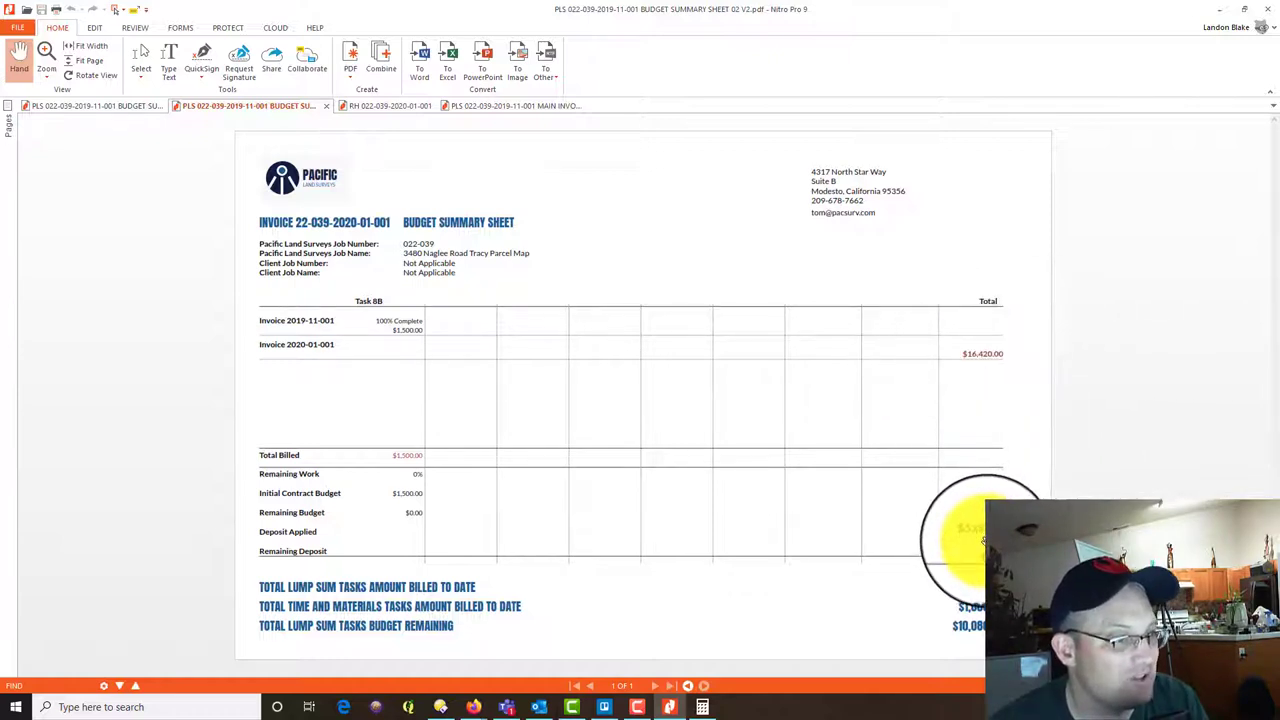
click(395, 105)
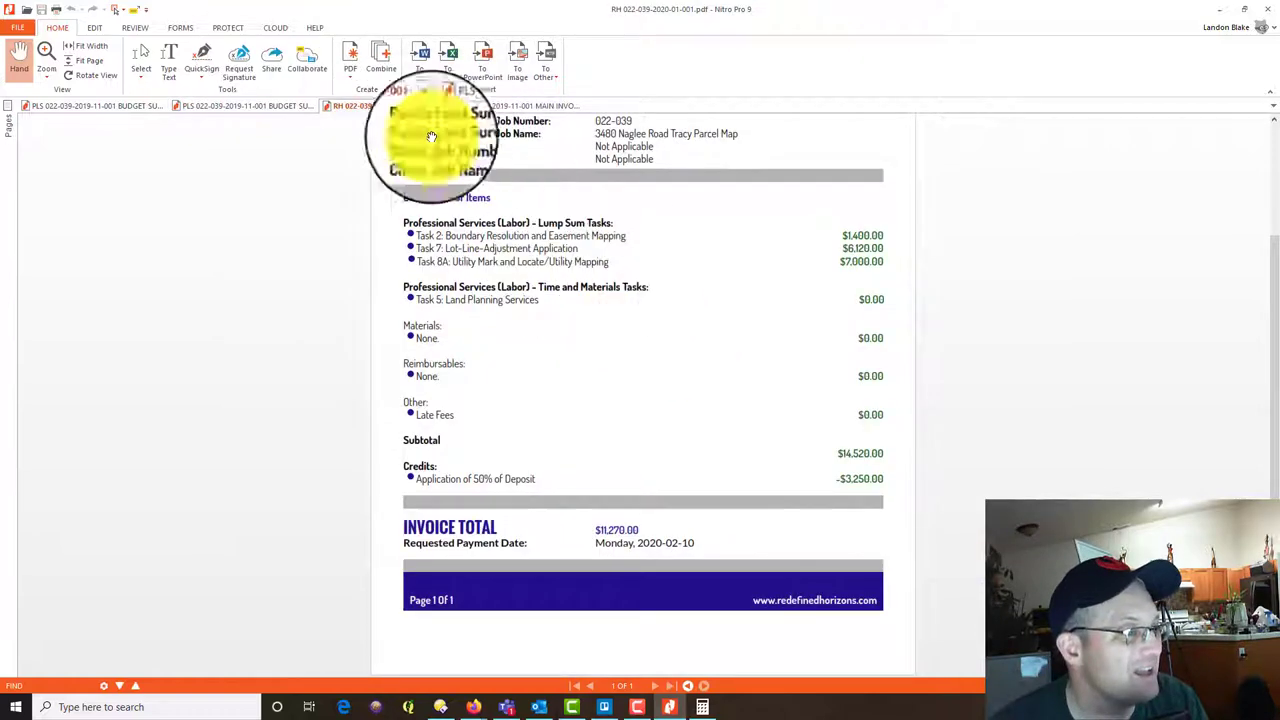
click(486, 106)
scroll(765, 555, down, 1)
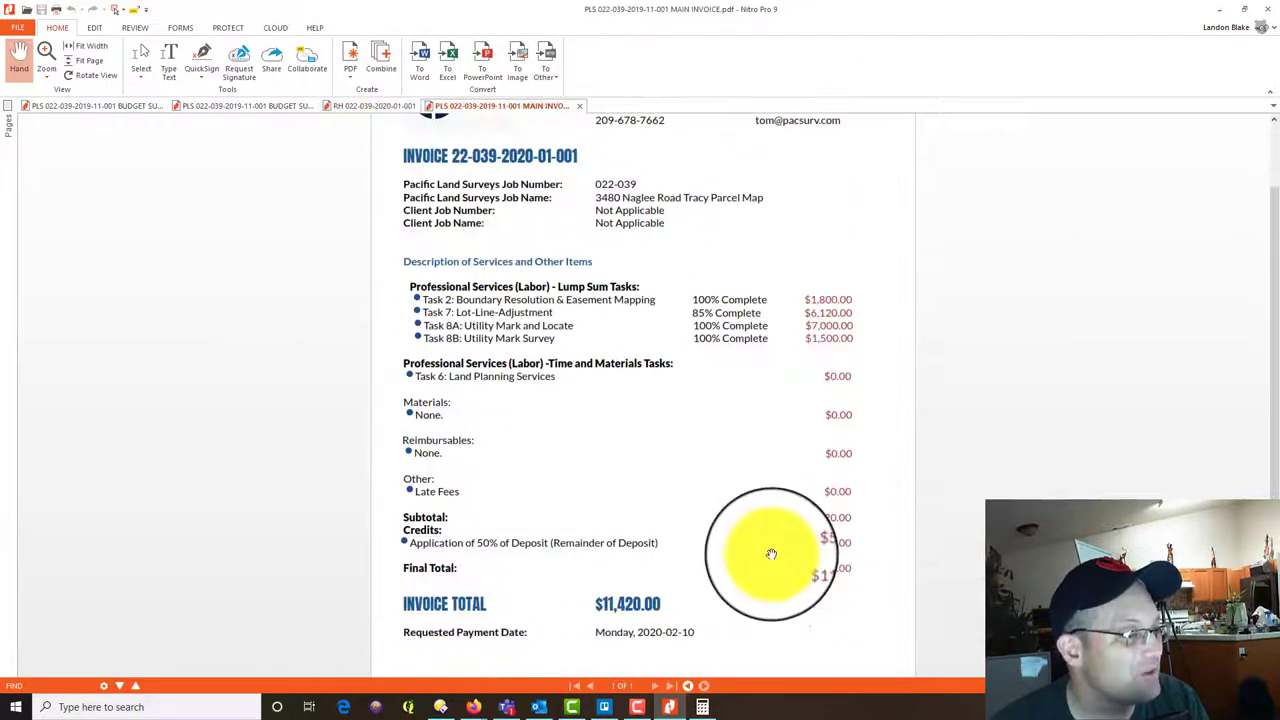
scroll(771, 554, down, 1)
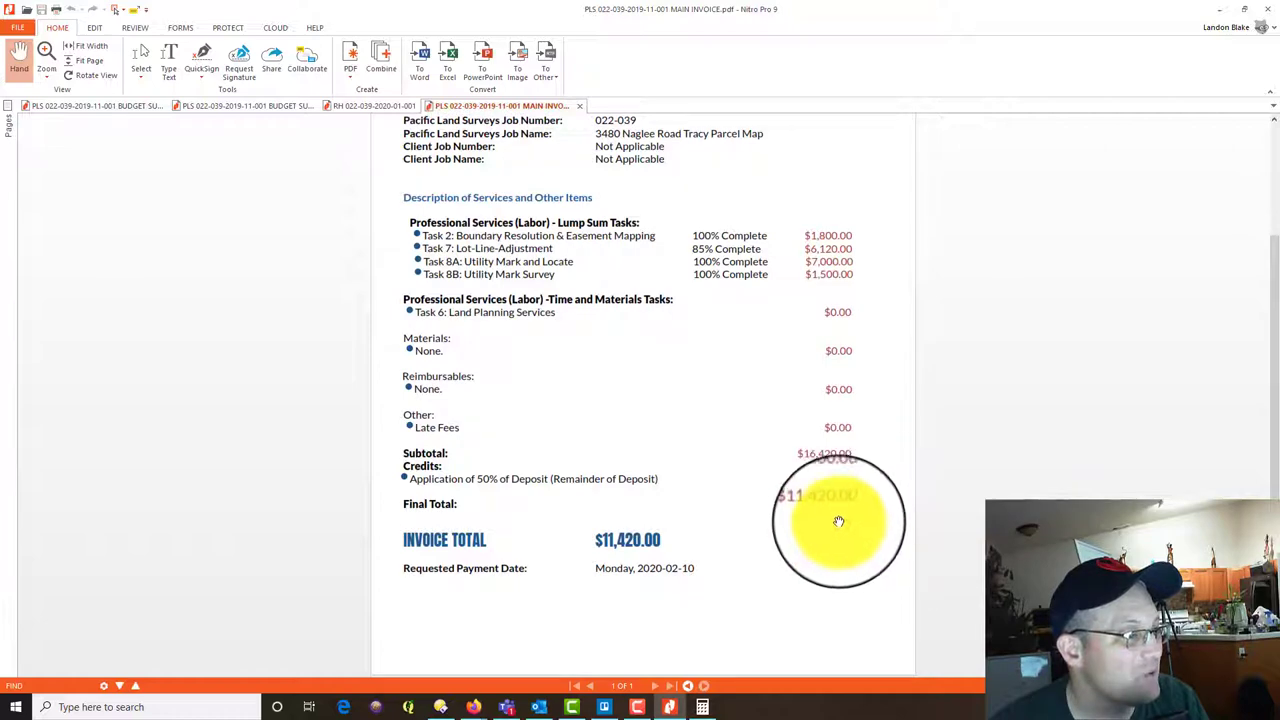
Cross-check the RH invoice and main invoice amounts against the Invoice 2020-01-001 rows and totals on both budget summary sheets.
click(250, 105)
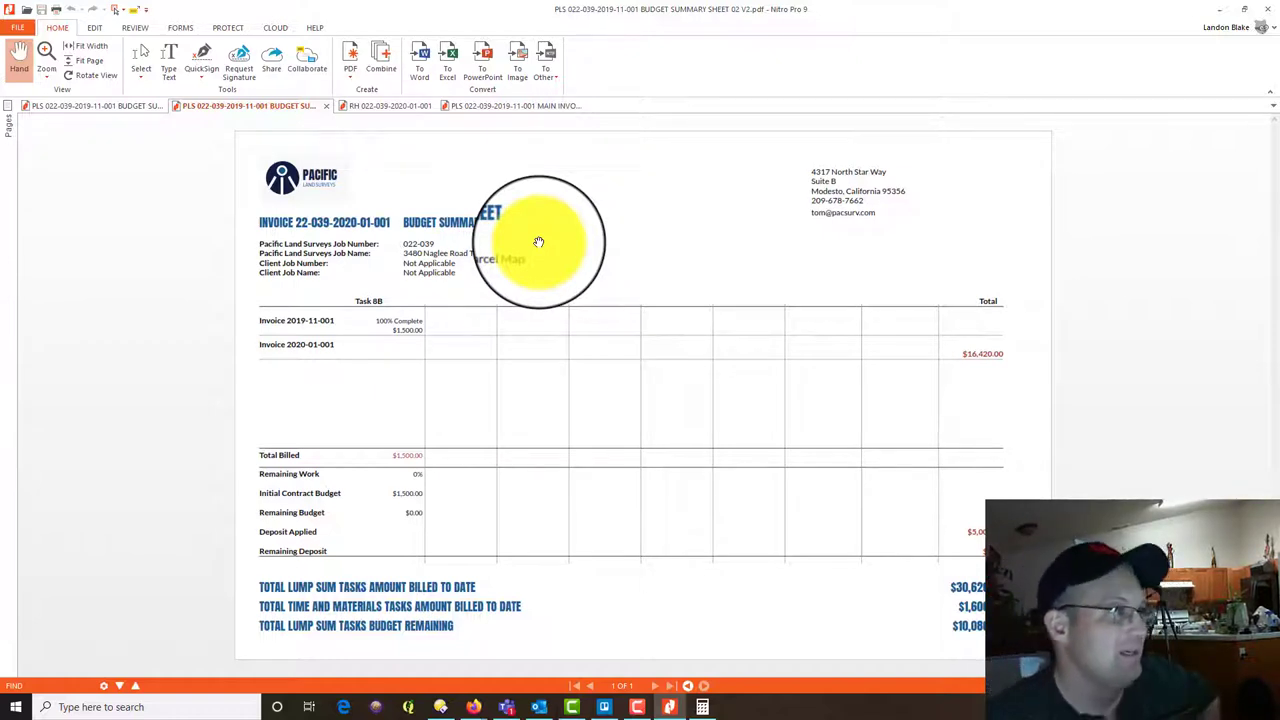
click(397, 108)
scroll(694, 560, up, 2)
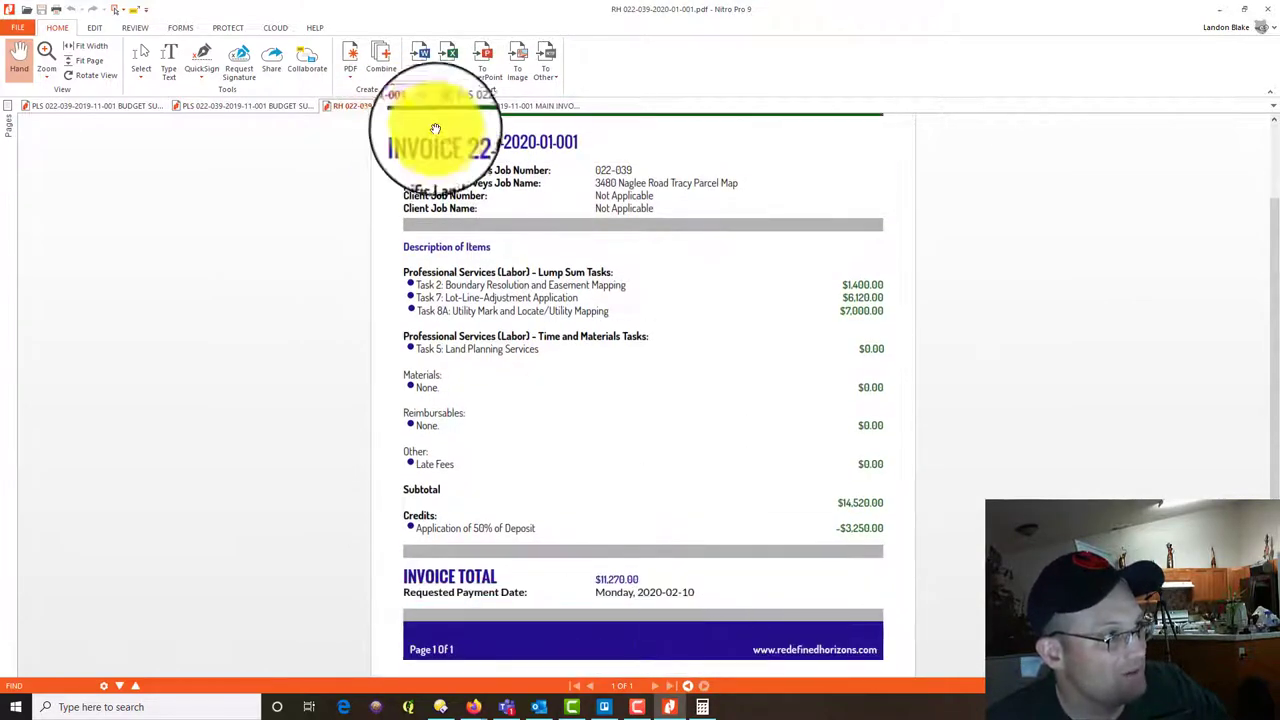
click(470, 106)
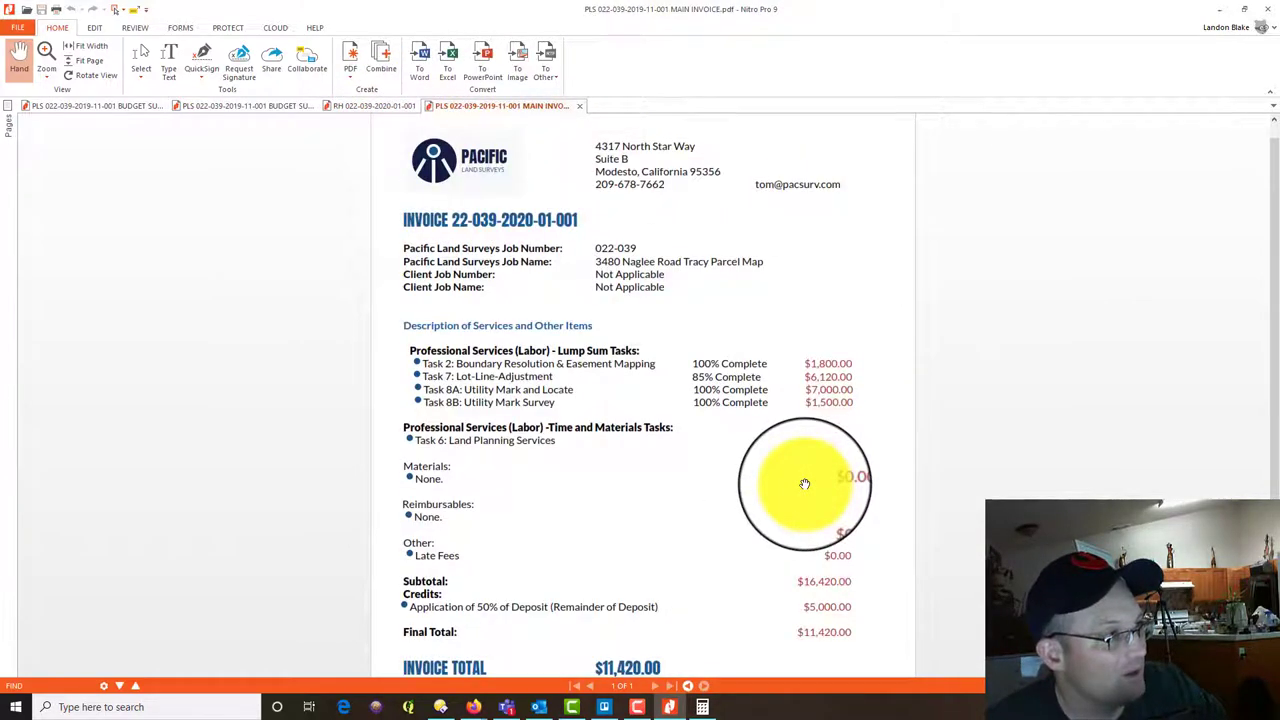
scroll(804, 484, down, 2)
click(137, 108)
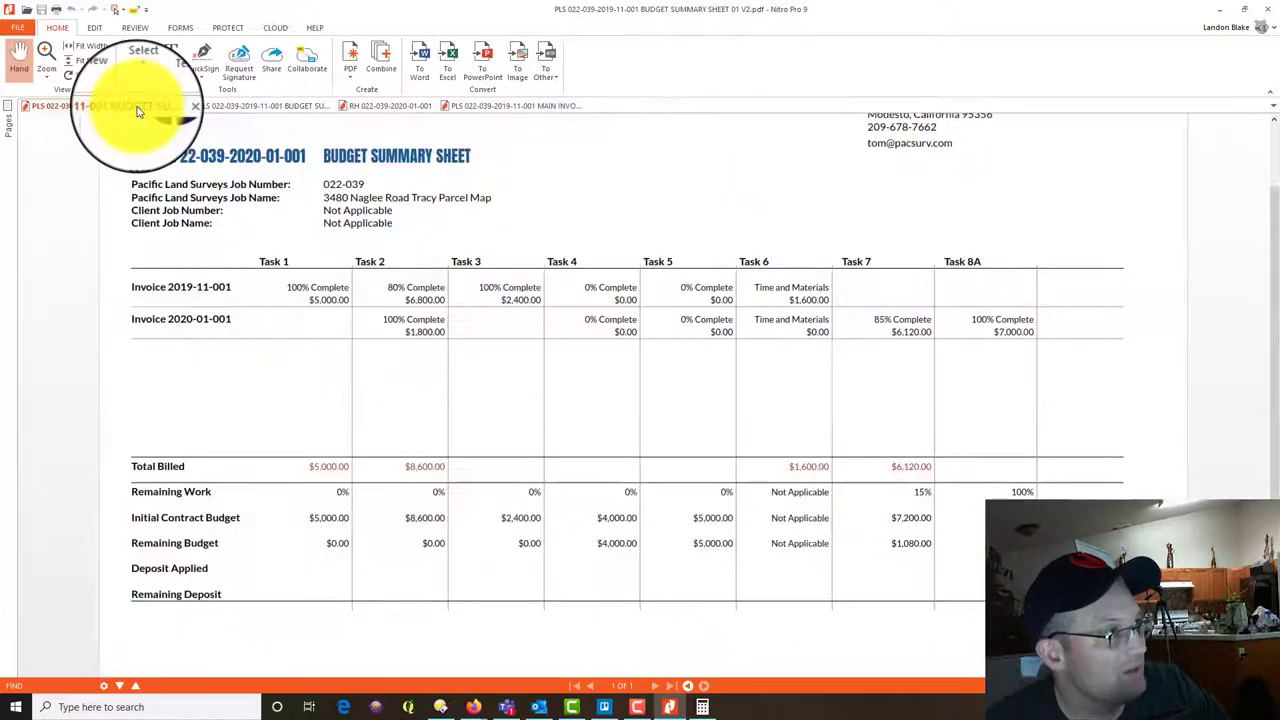
click(218, 108)
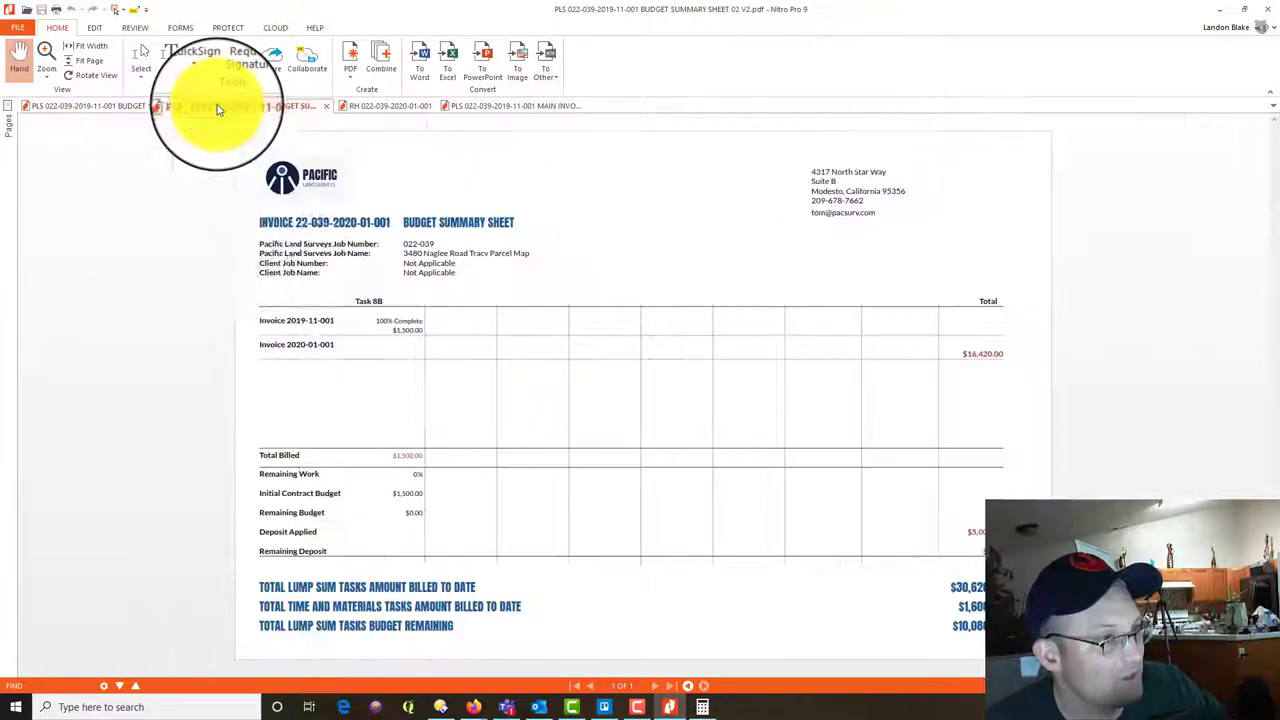
click(129, 106)
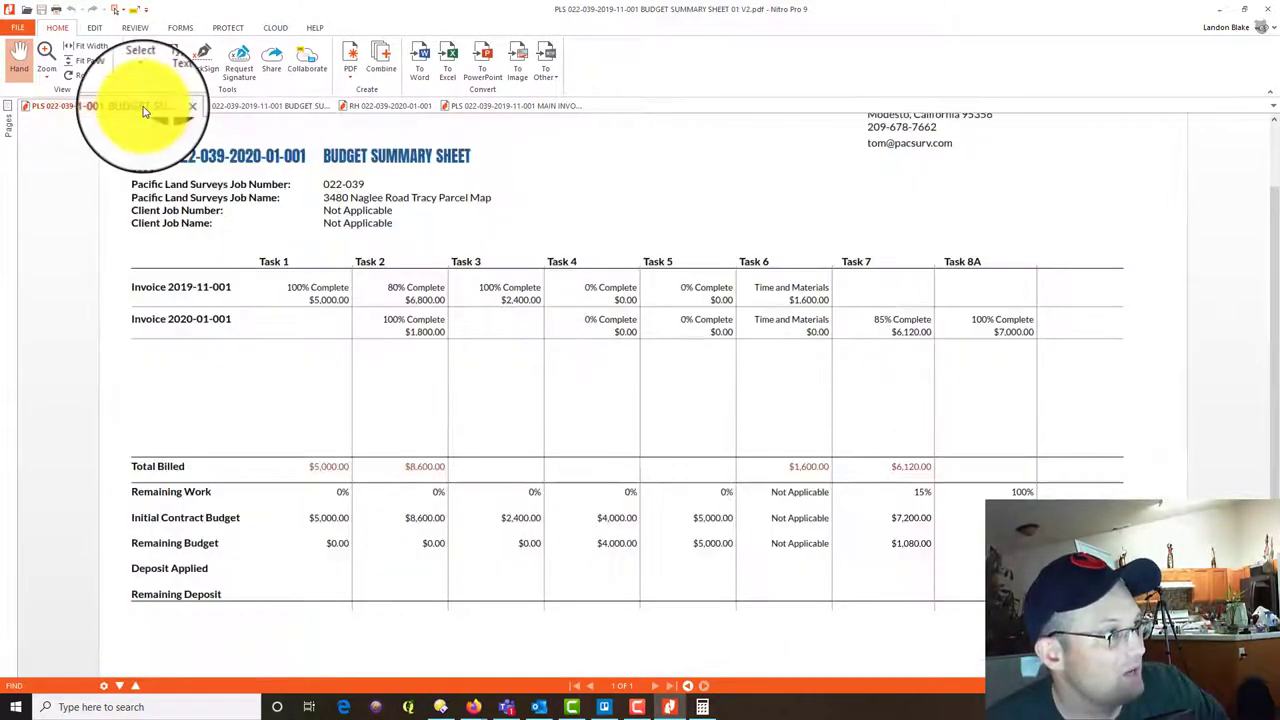
scroll(343, 320, up, 2)
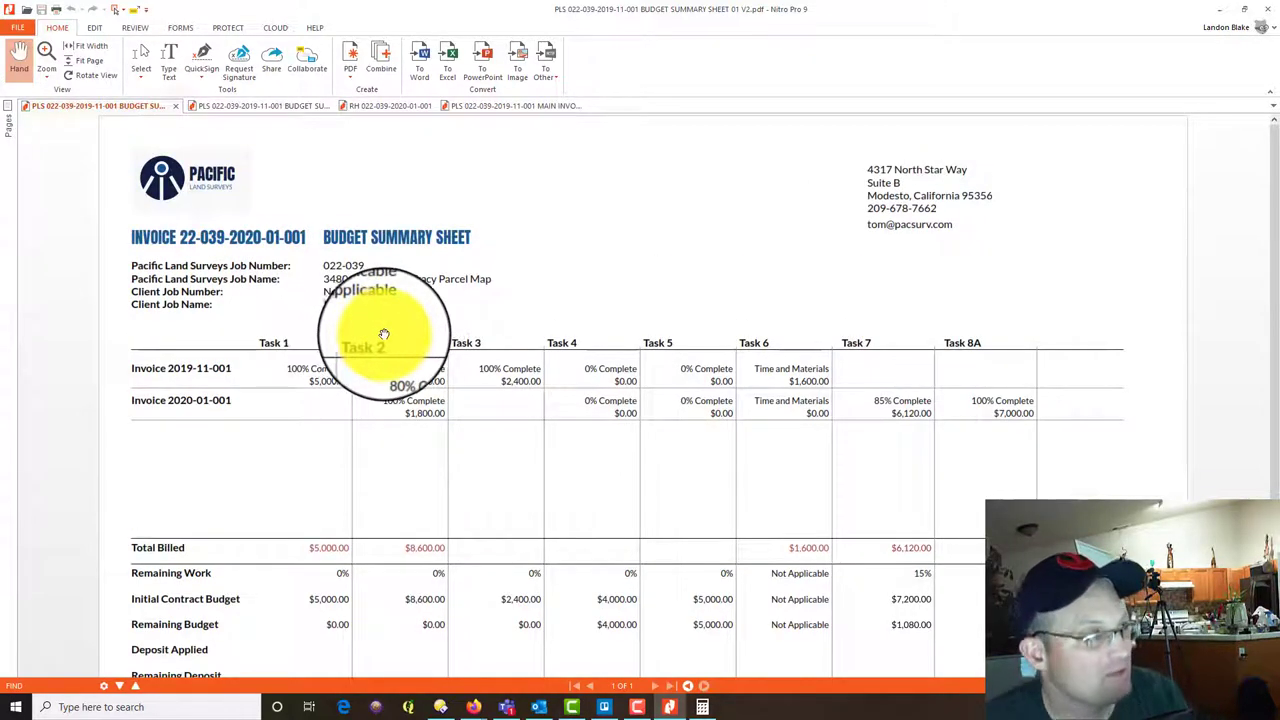
scroll(428, 212, down, 1)
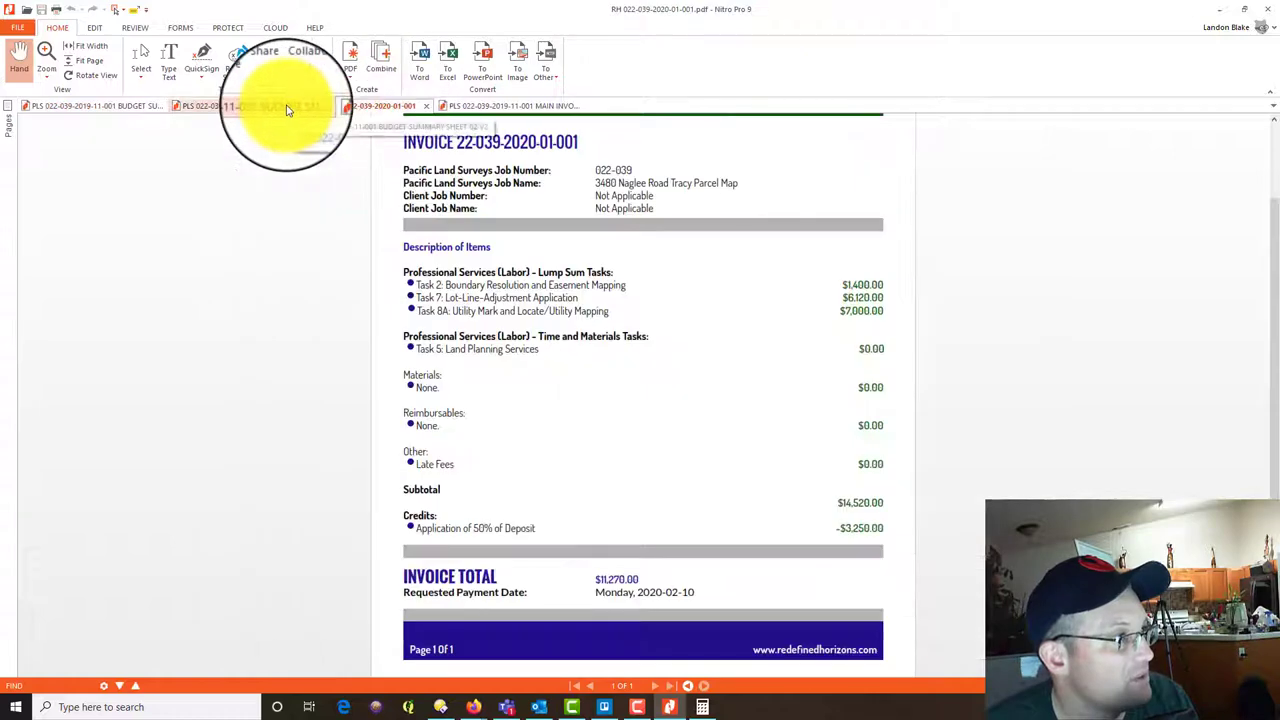
click(286, 107)
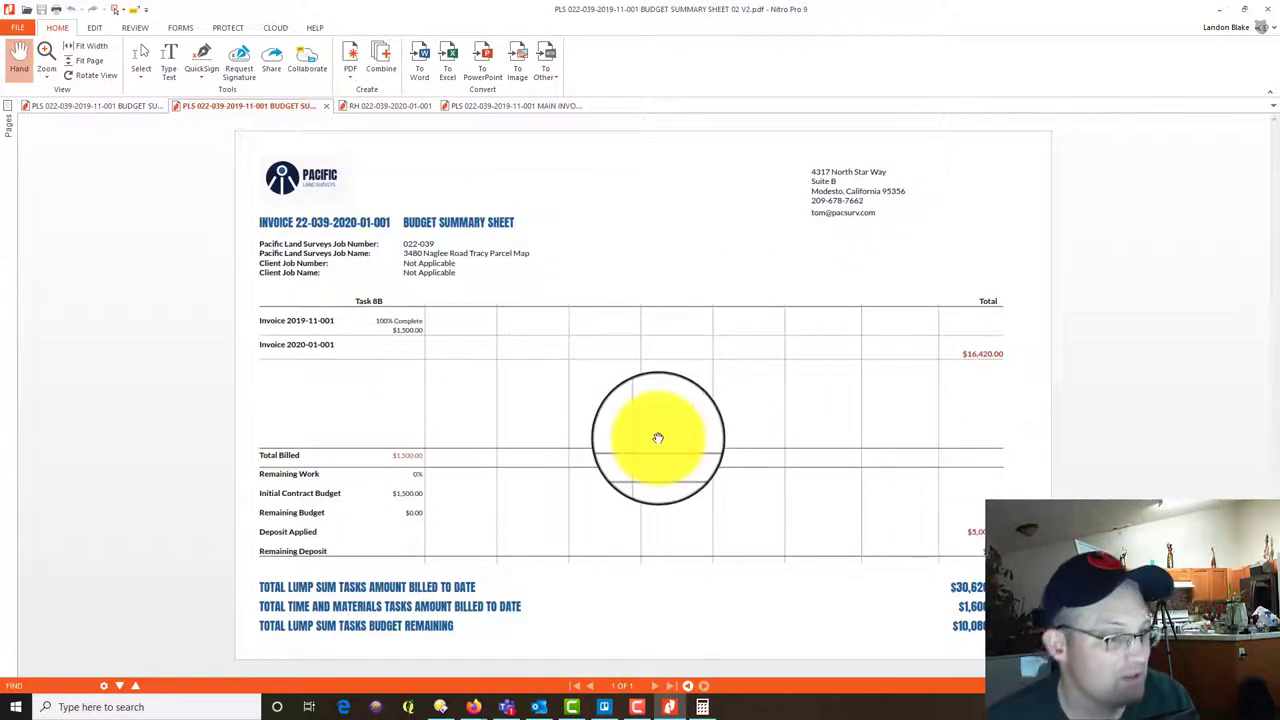